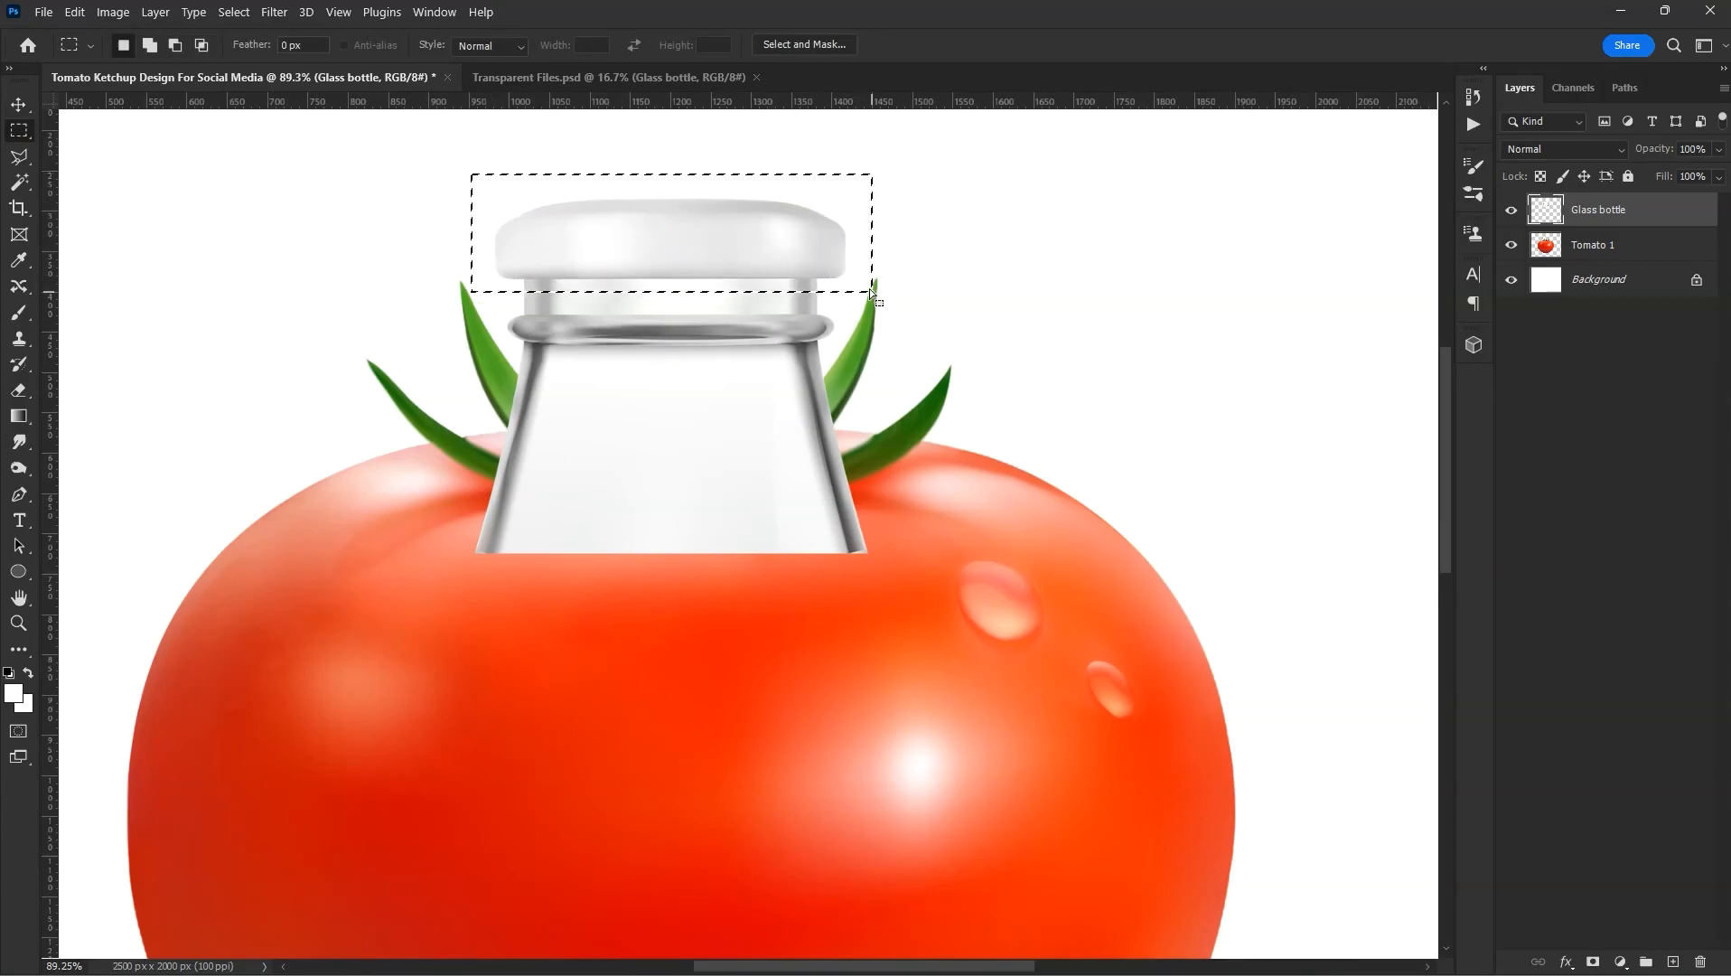
- Separate the selected cap from the glass bottle onto its own layer and name that layer "bottle cap"
scroll(694, 239, up, 5)
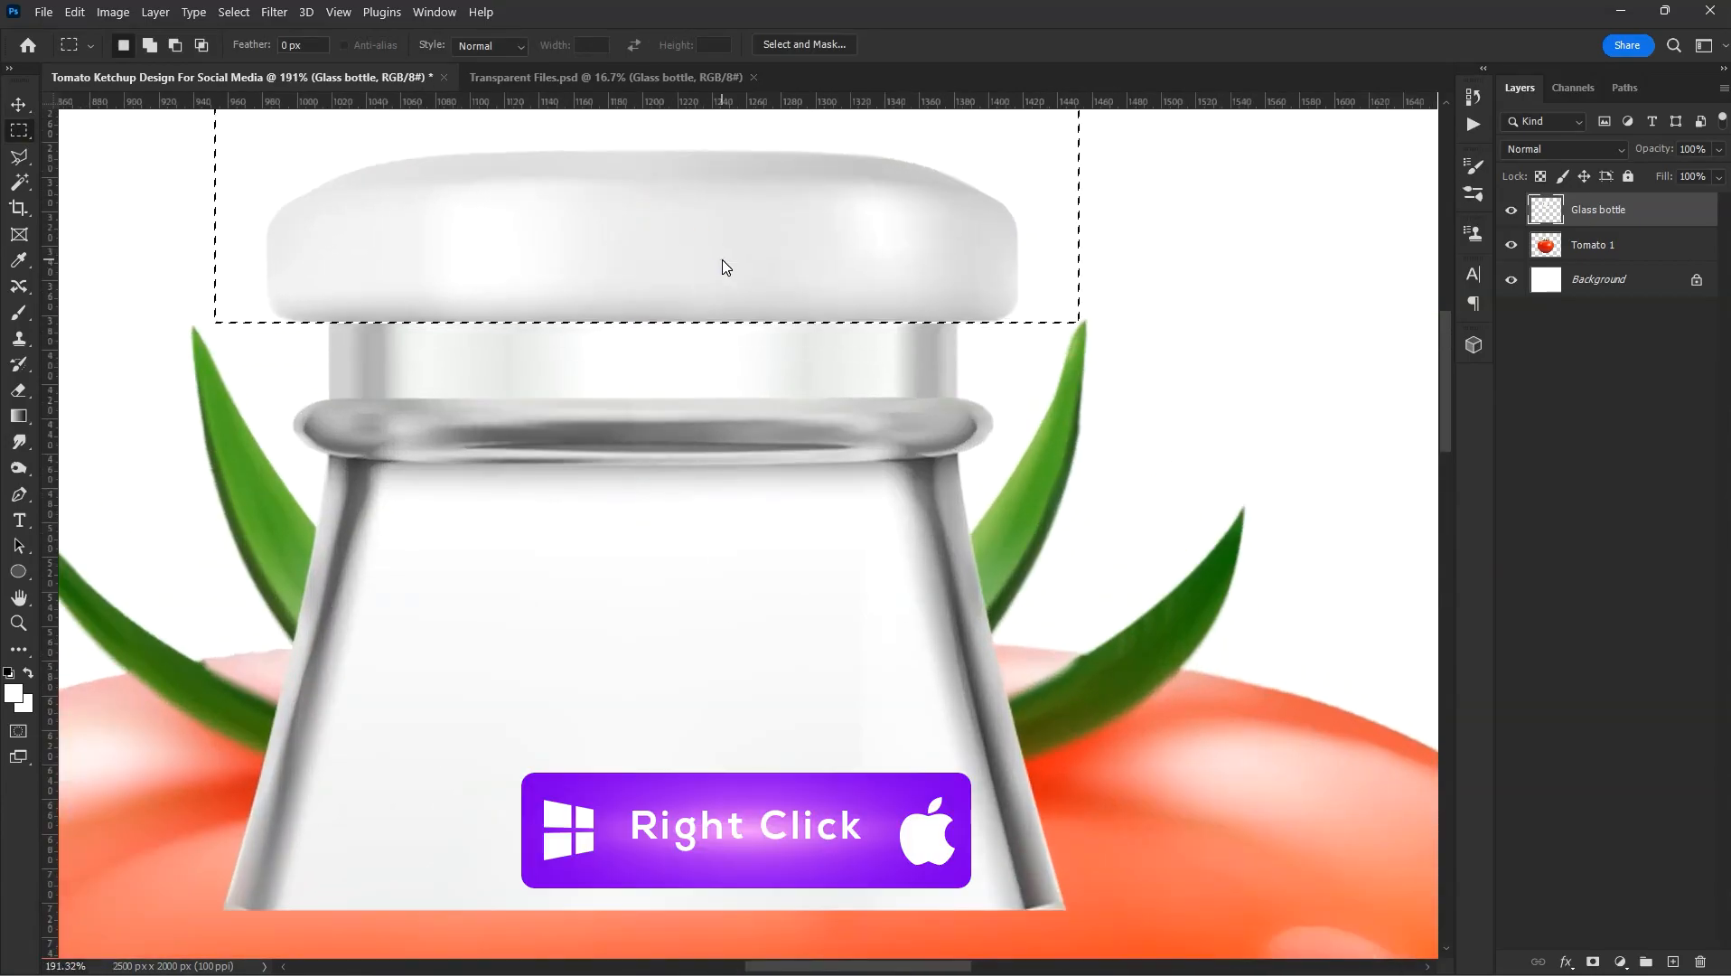
right_click(722, 261)
click(768, 401)
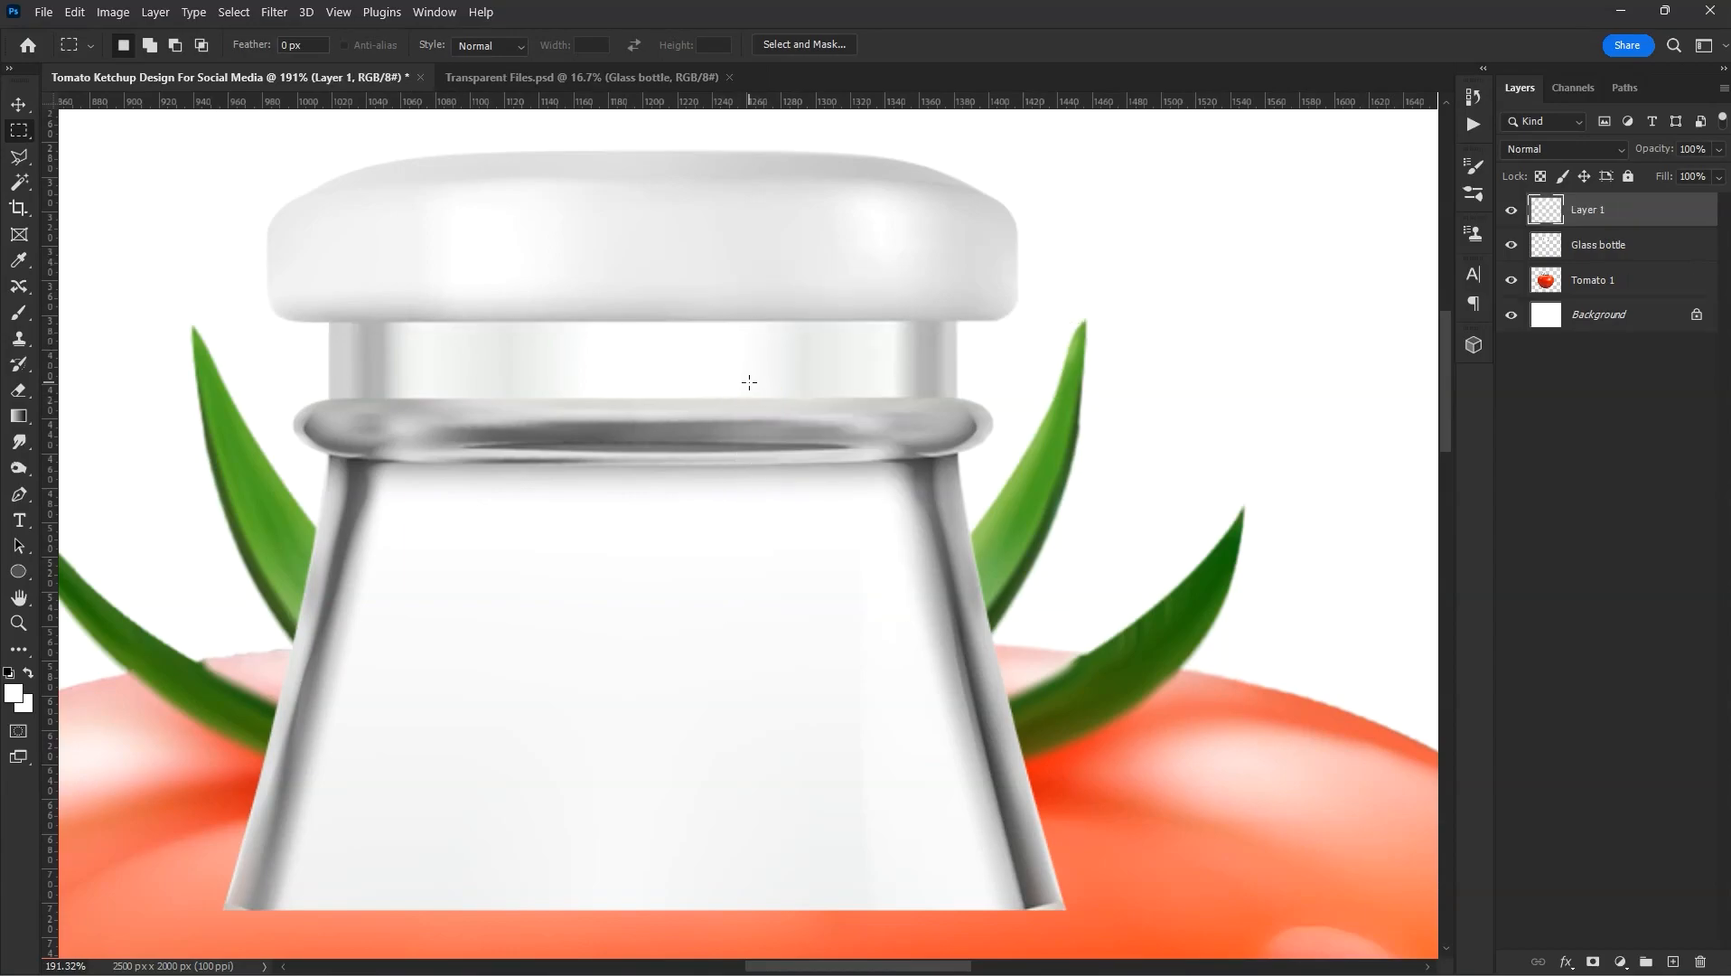
scroll(749, 382, down, 5)
double_click(1587, 209)
text(bott)
click(1556, 334)
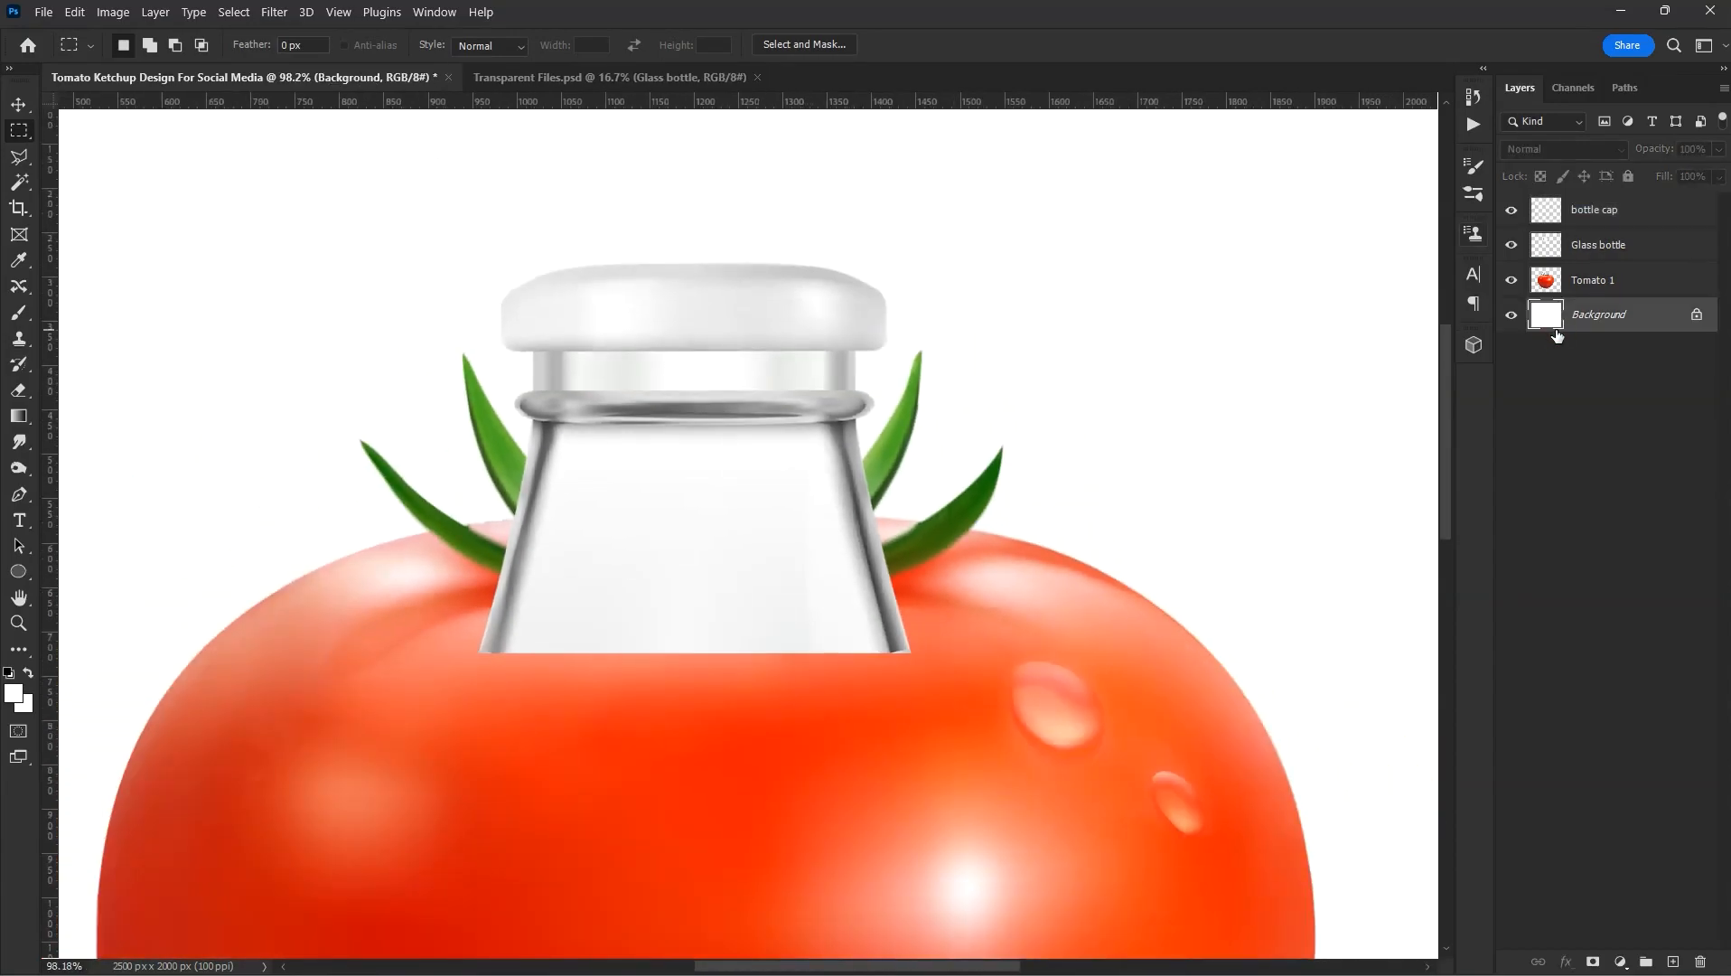
- Set the Glass bottle layer's opacity to 80%
click(1622, 244)
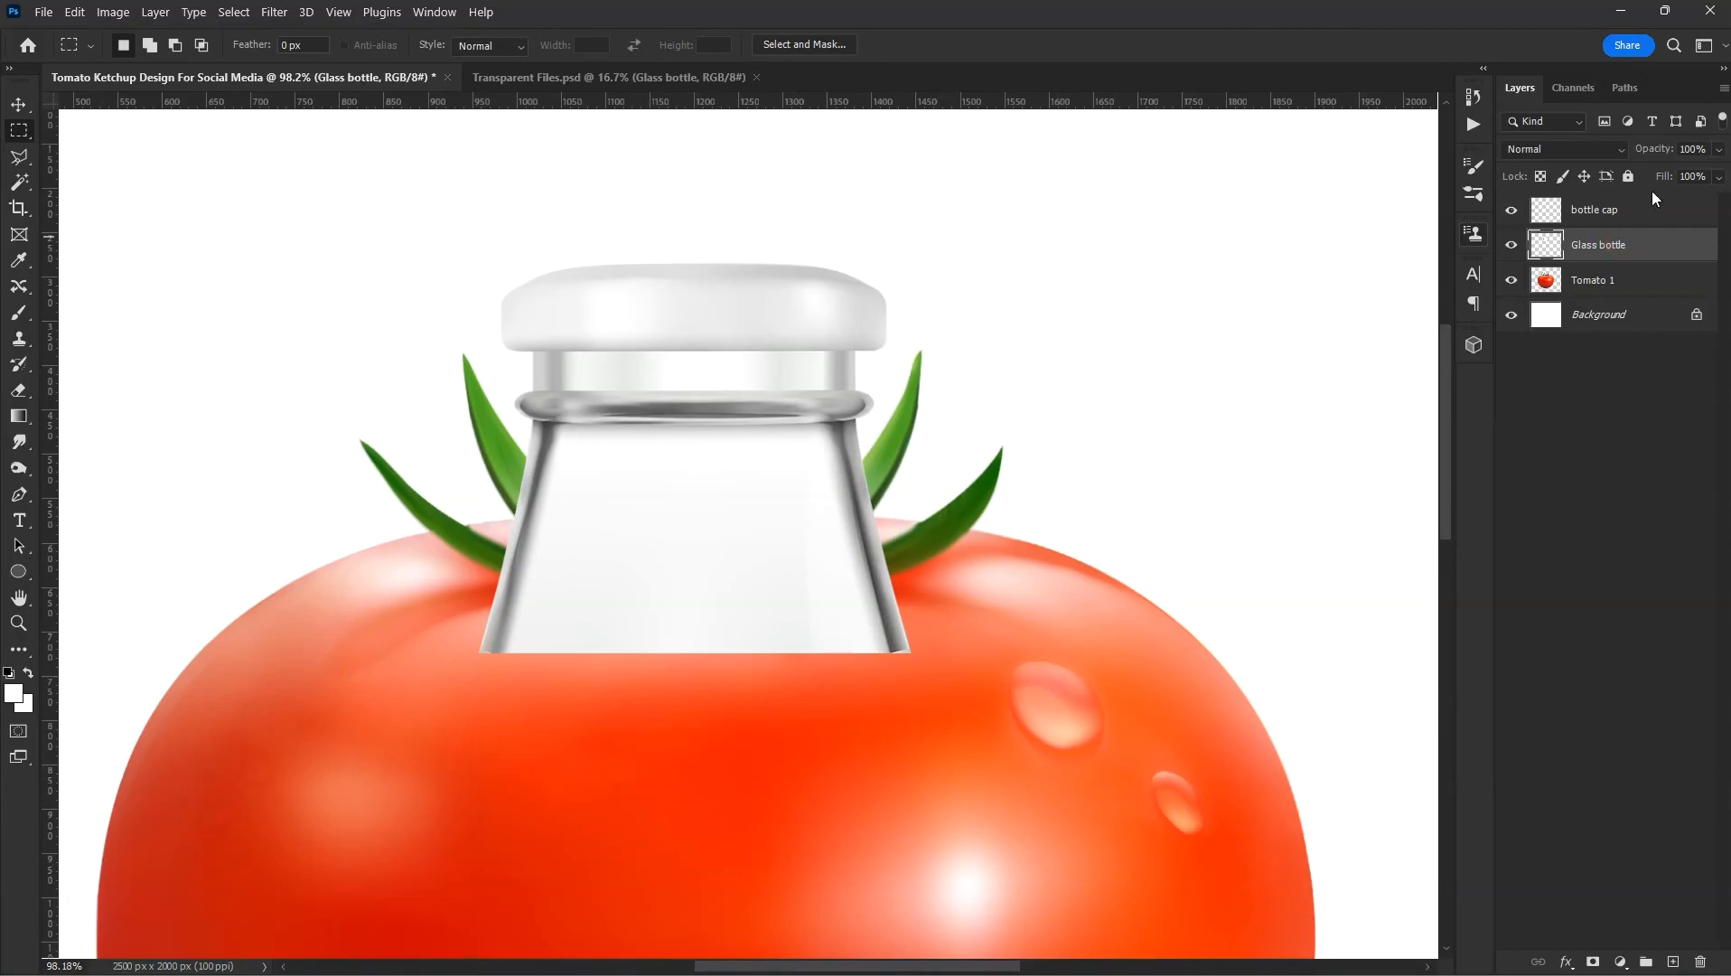
text(80)
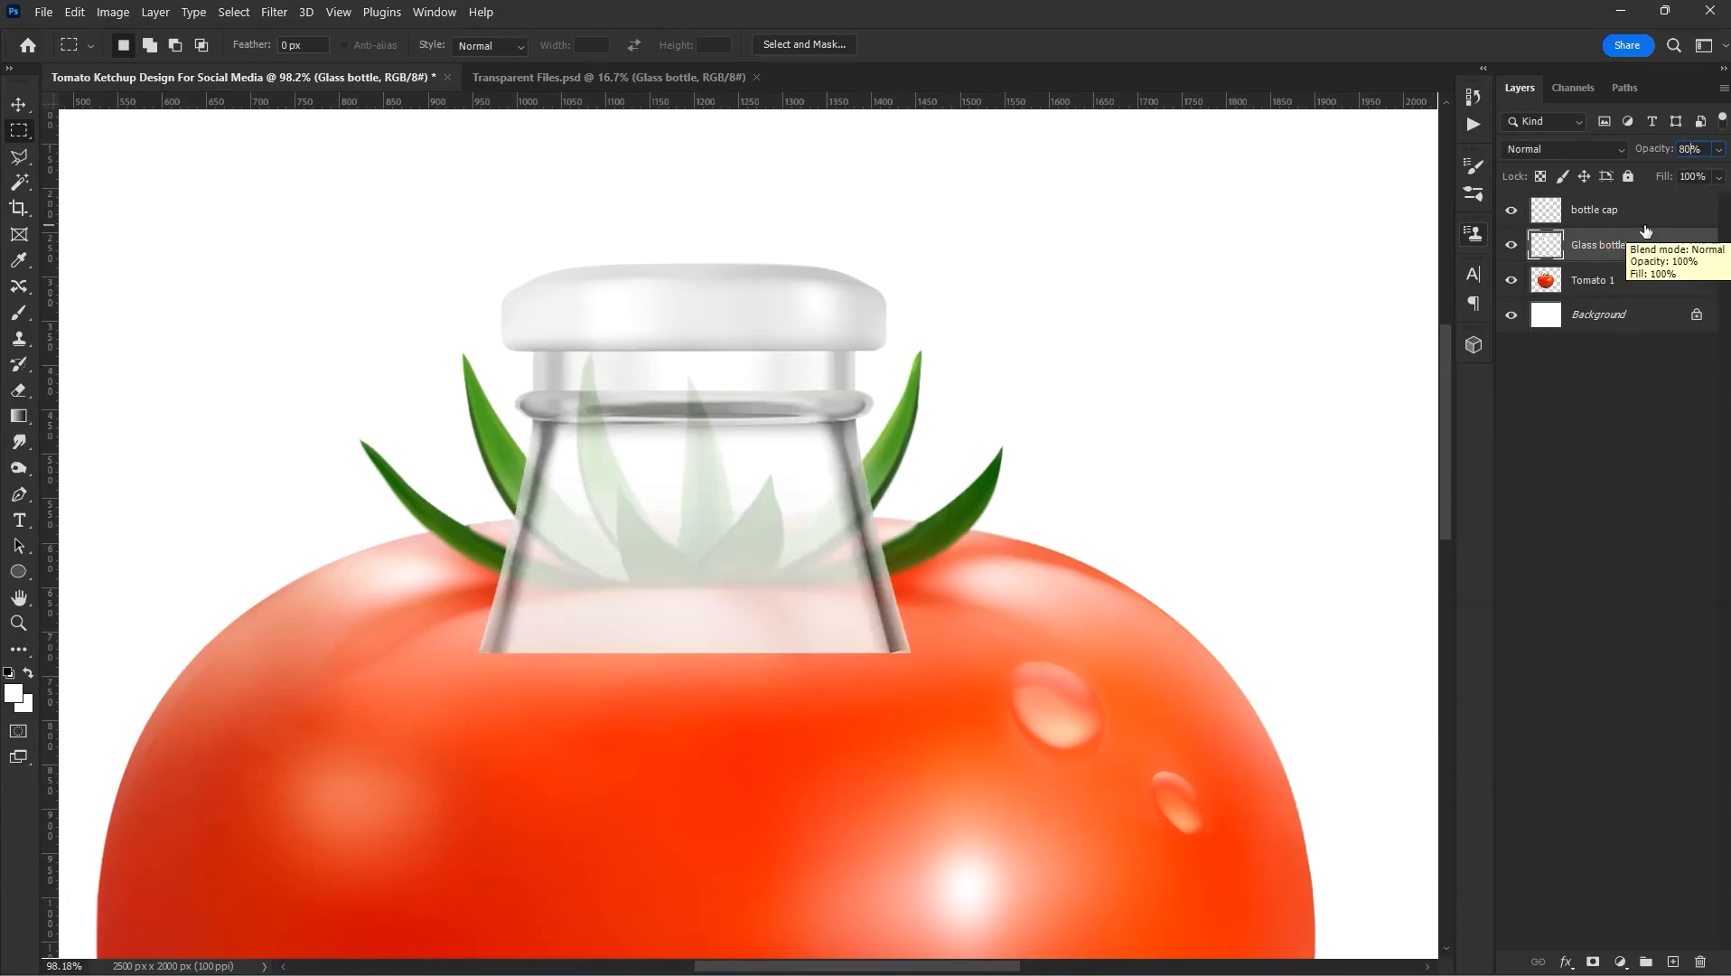
click(1604, 318)
- On the Tomato 1 layer, trace the upper edges of the front leaves behind the bottle neck with a Pen tool path
click(1599, 282)
key(p)
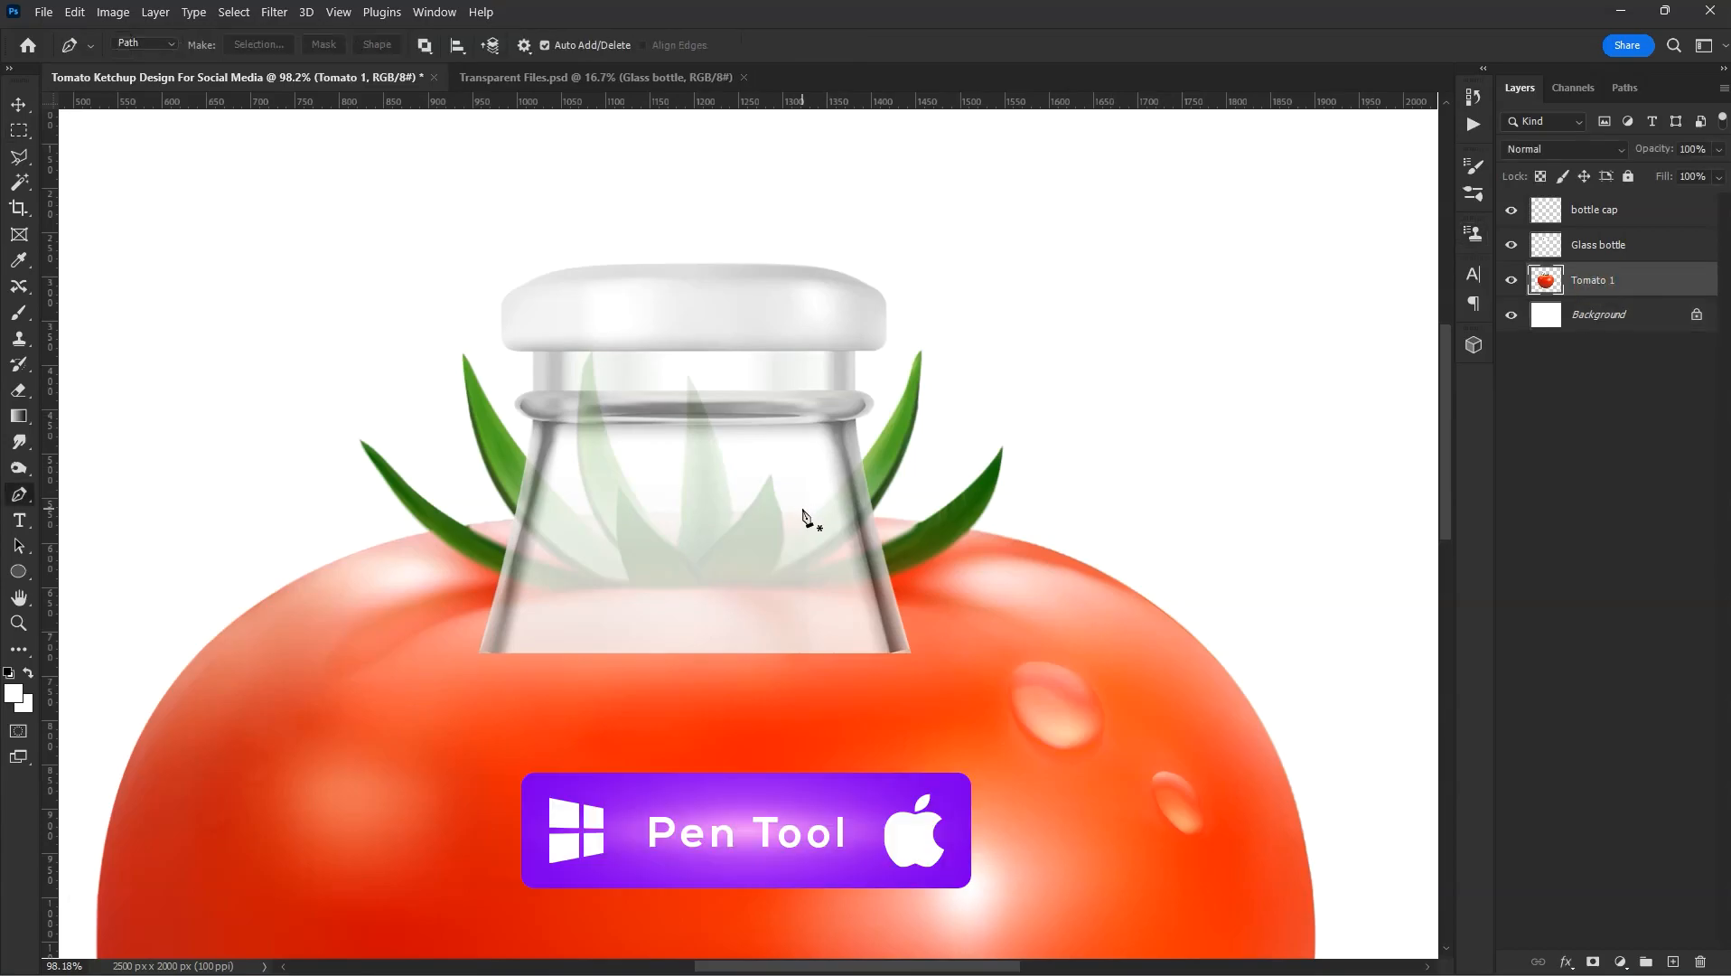
scroll(511, 565, up, 4)
click(475, 513)
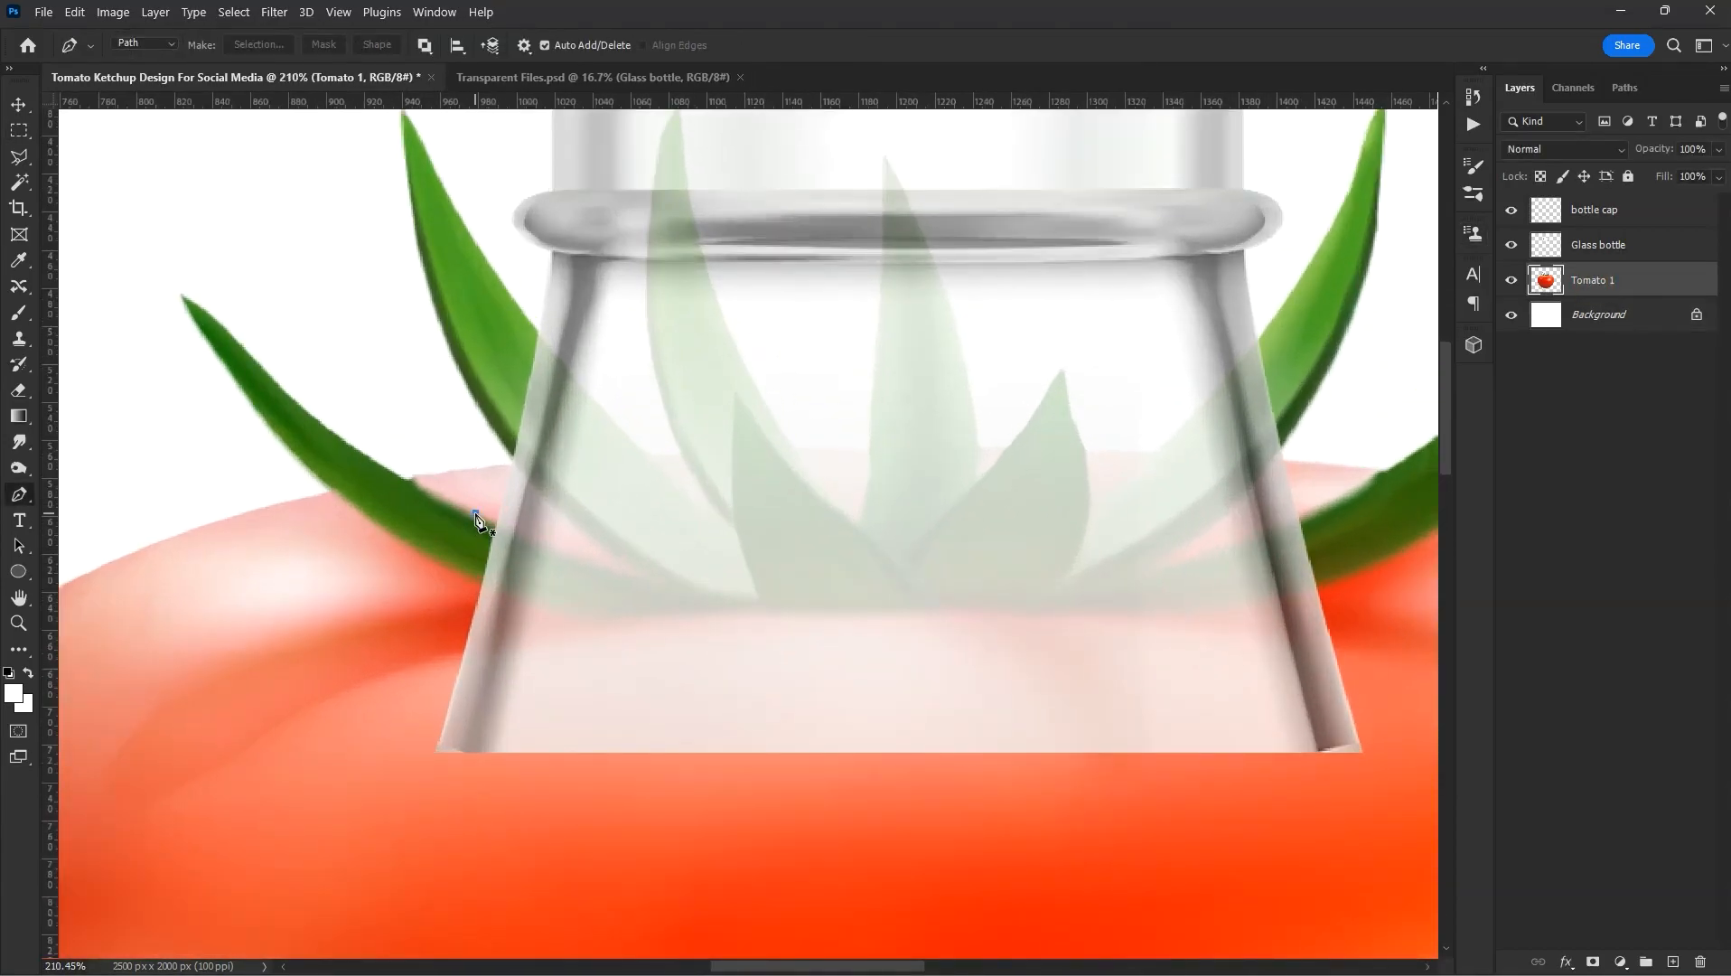
drag(661, 588, 739, 607)
click(765, 603)
drag(736, 395, 760, 261)
alt+click(735, 395)
drag(813, 486, 834, 503)
drag(896, 567, 901, 594)
alt+click(895, 567)
drag(972, 495, 946, 547)
alt+click(855, 486)
alt+click(922, 389)
drag(928, 596, 909, 613)
alt+click(929, 597)
drag(1177, 531, 1235, 496)
- Continue the Pen path across the tomato below the bottle's base and close it at its starting point
click(1299, 617)
click(1319, 725)
click(1274, 805)
click(1170, 827)
click(891, 832)
click(657, 832)
click(392, 832)
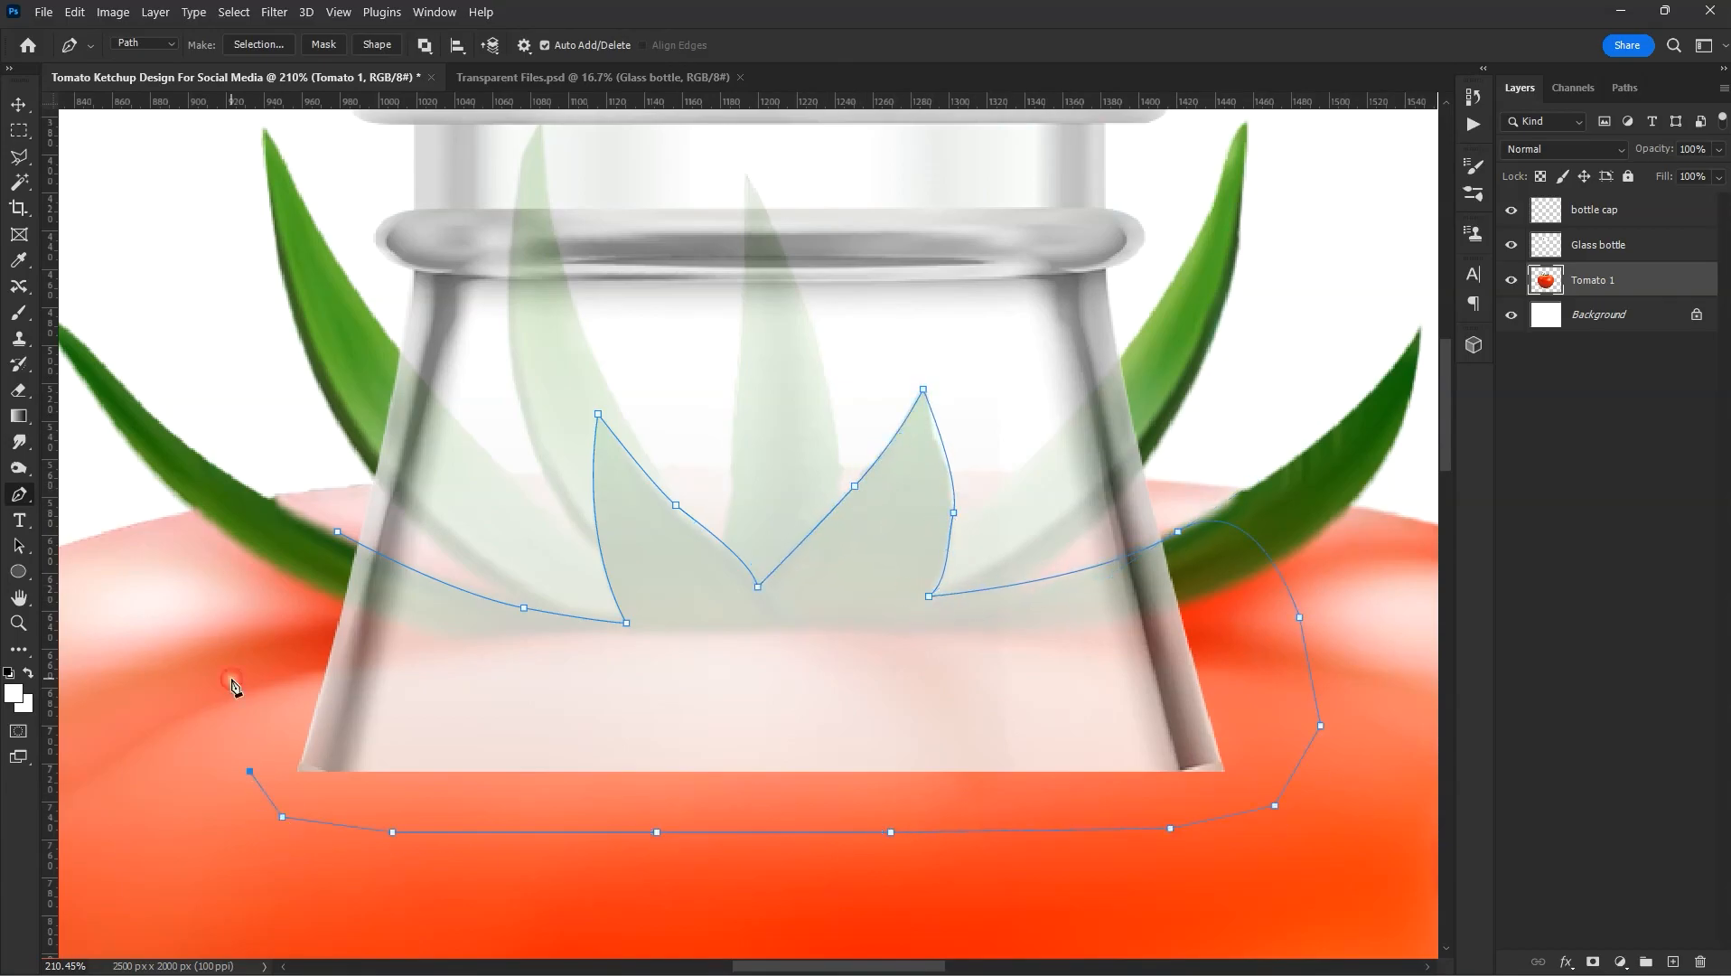
click(338, 534)
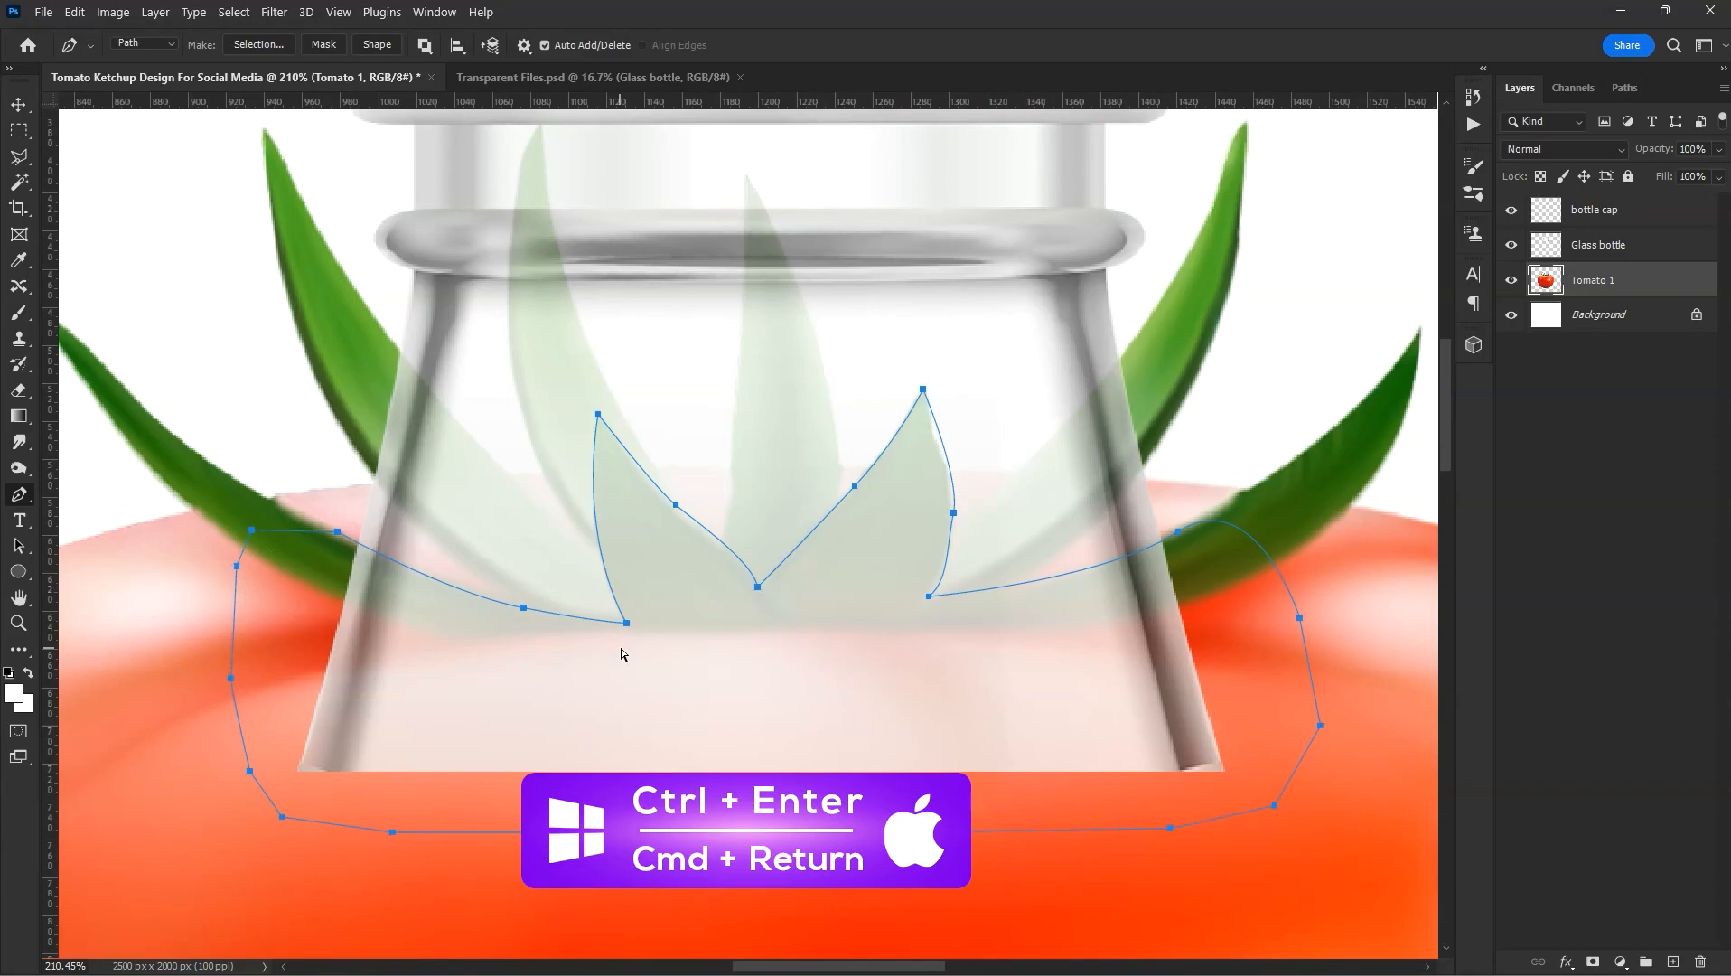
- Convert the closed leaf path into a selection and feather it by 1 pixel
key(ctrl+Return)
key(l)
right_click(890, 578)
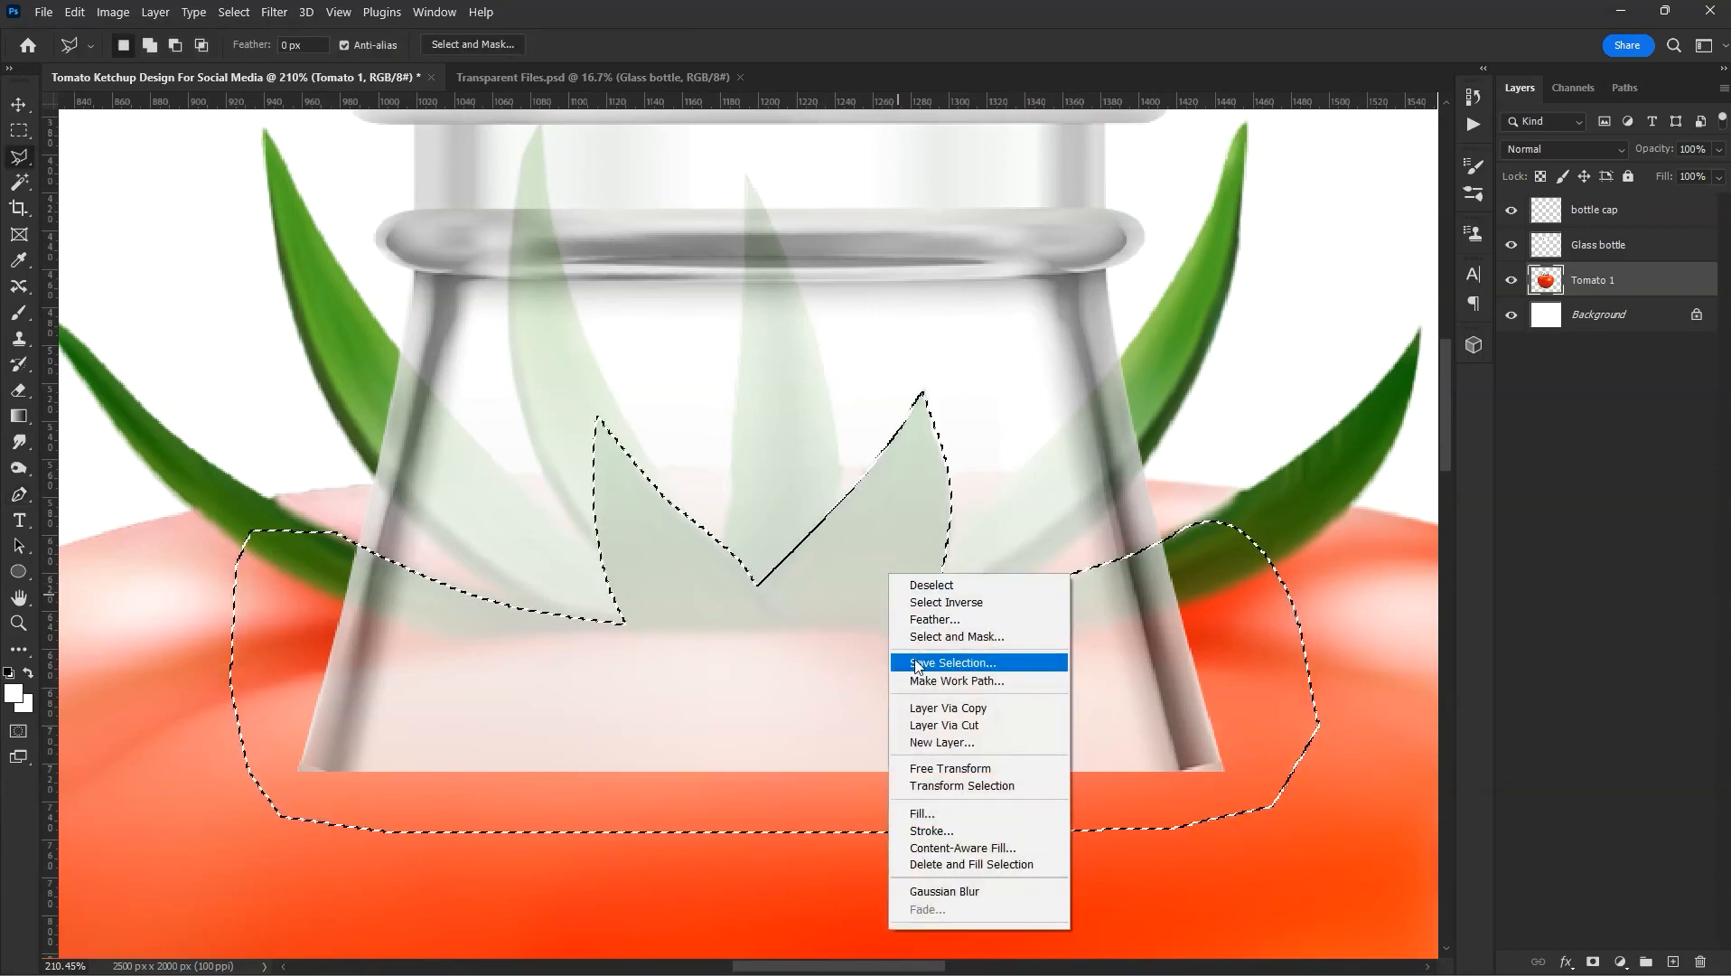
click(972, 621)
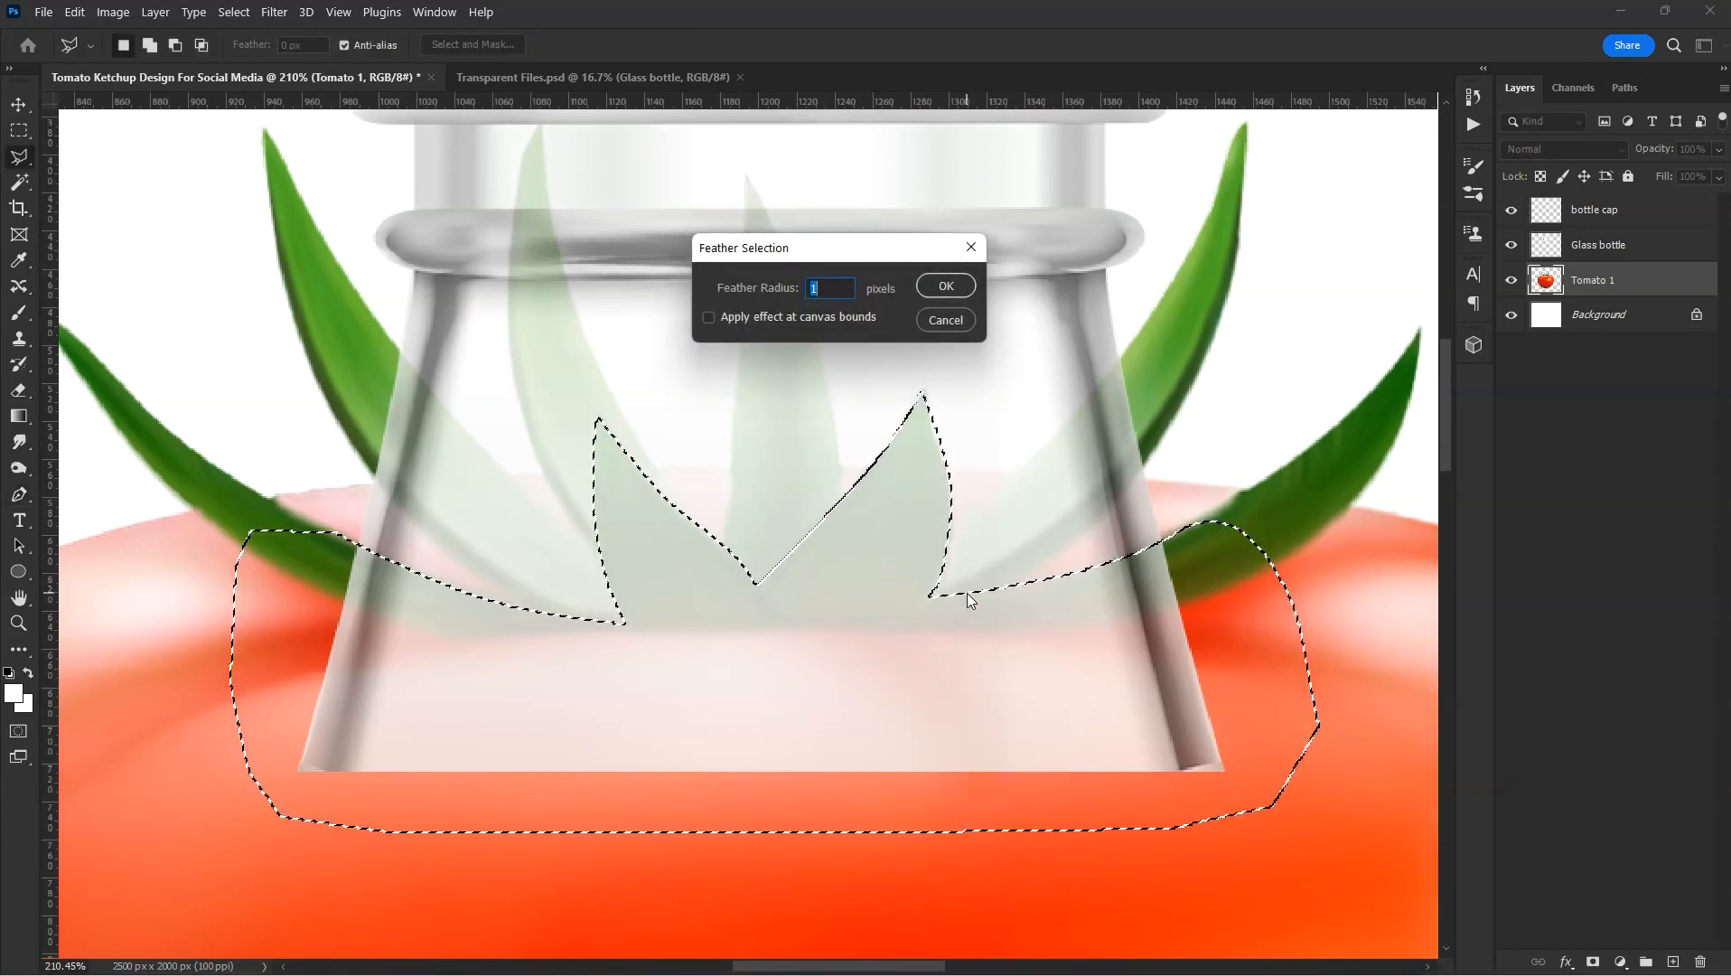
key(Return)
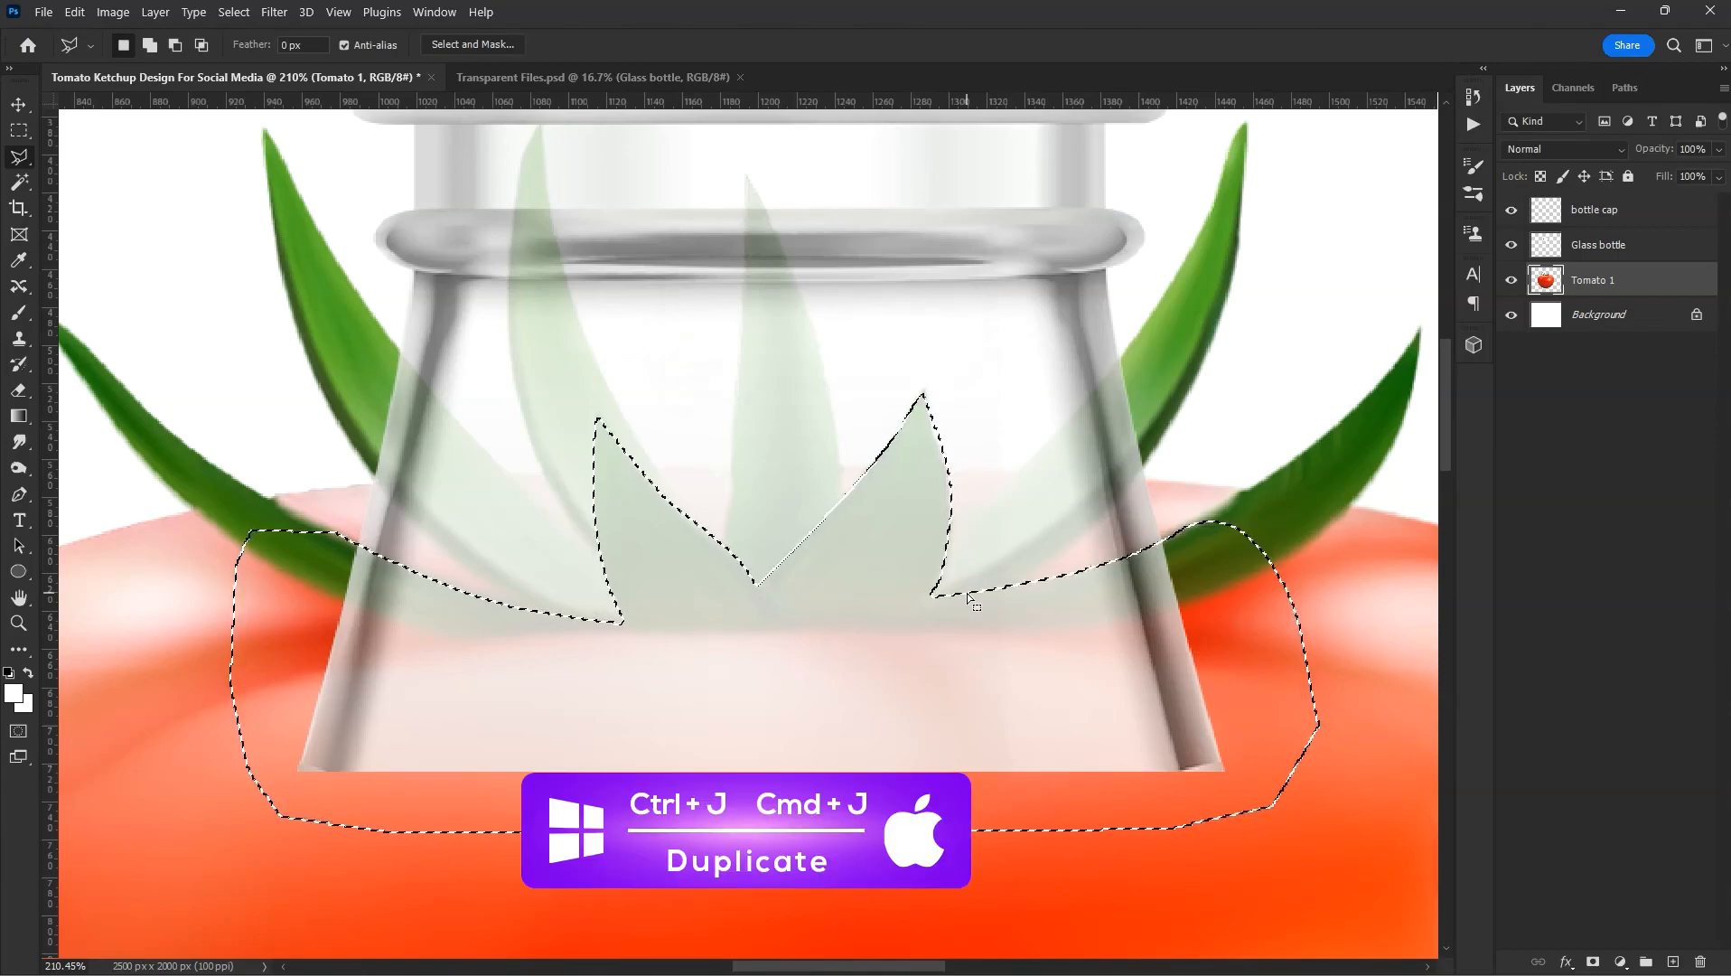
- Copy the selected leaves and tomato area to a new layer and place it above the Glass bottle layer
key(ctrl+j)
key(v)
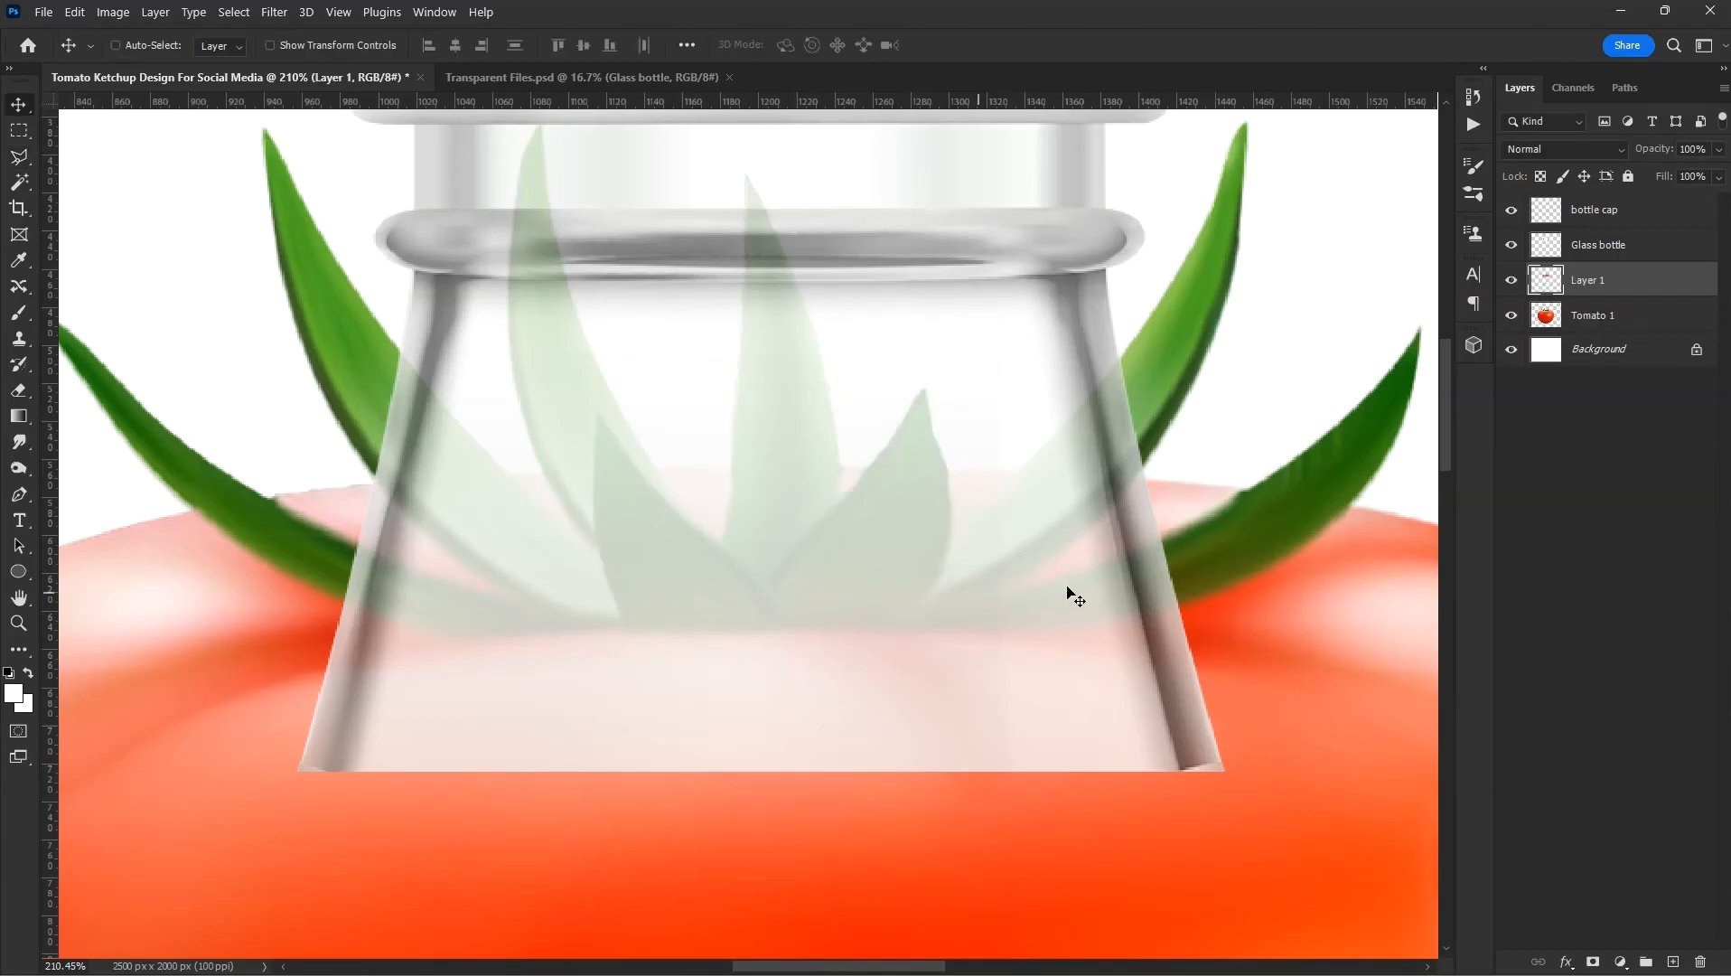
drag(1622, 282, 1612, 232)
scroll(1075, 405, down, 10)
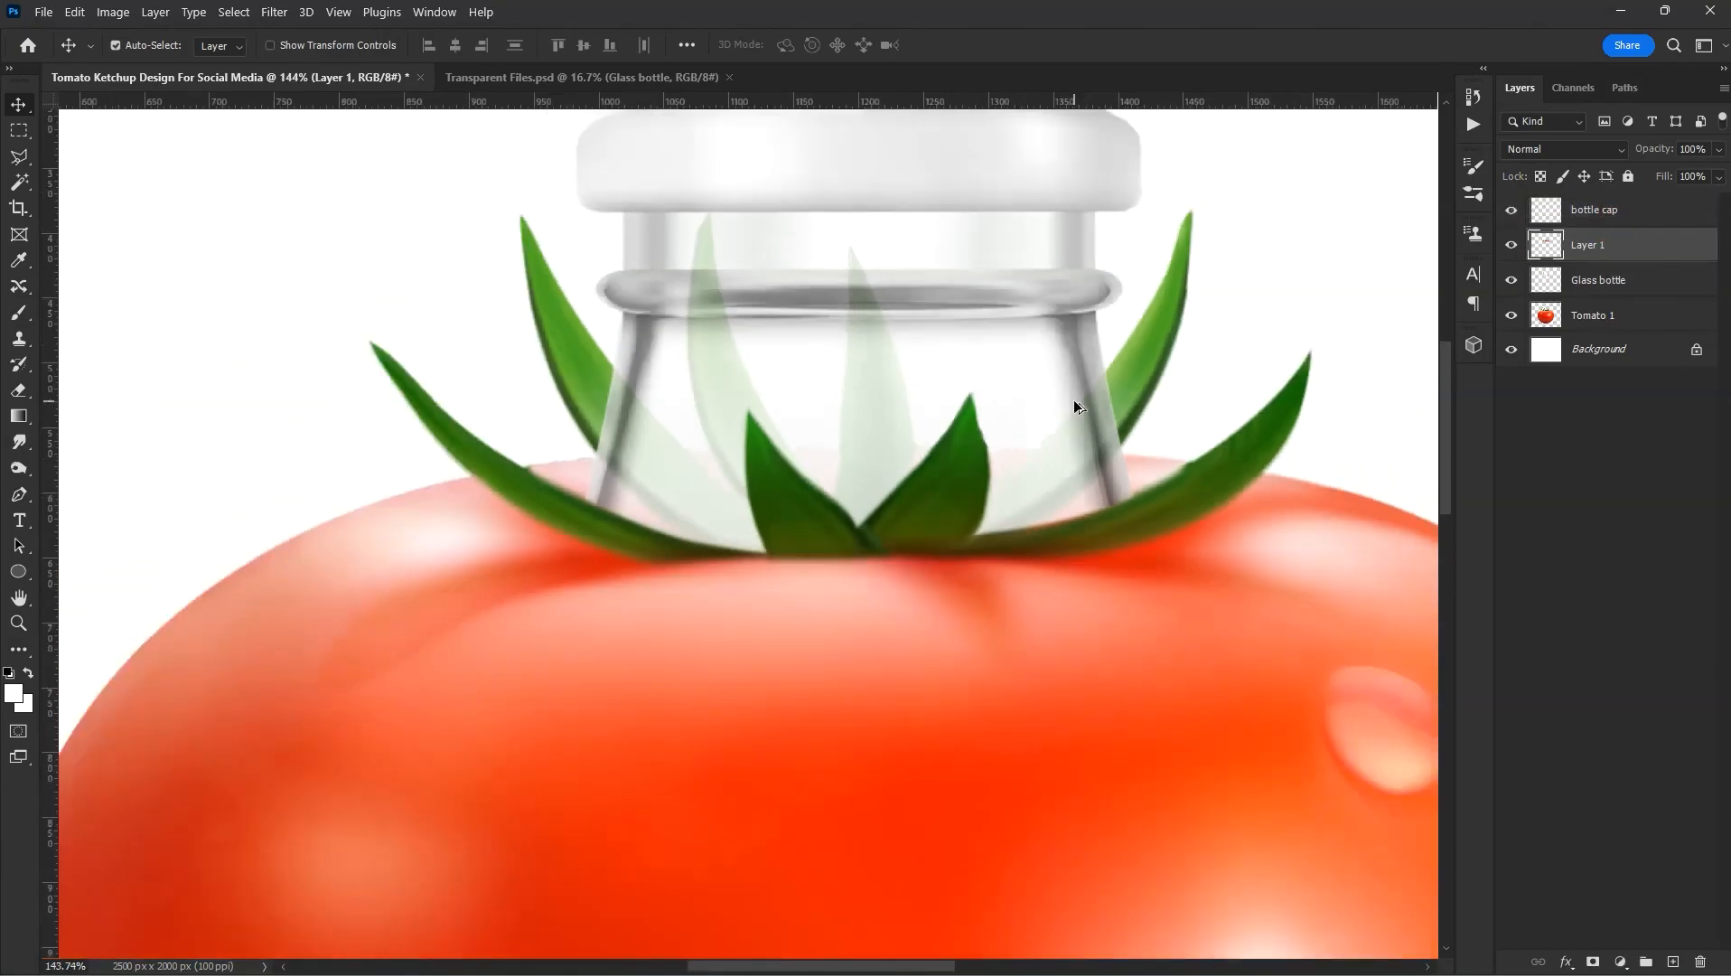
- Rename the copied leaves layer as "tomato leaves"
double_click(1590, 255)
text(tomato leaves)
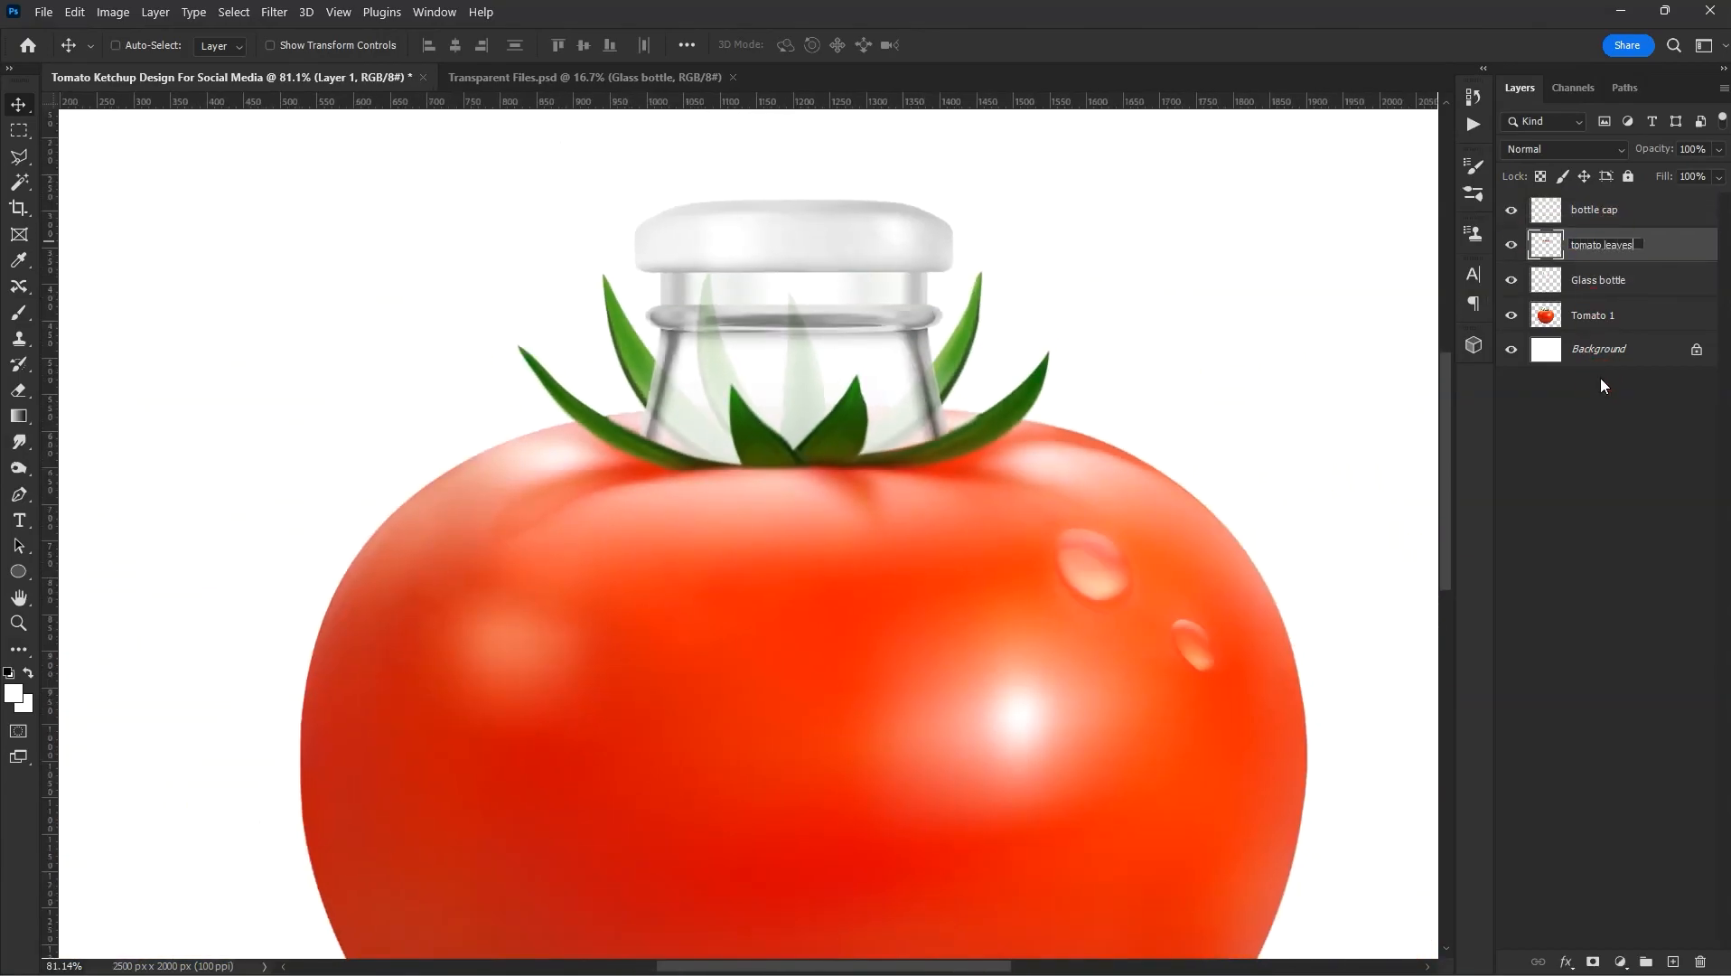
key(Return)
scroll(922, 467, down, 5)
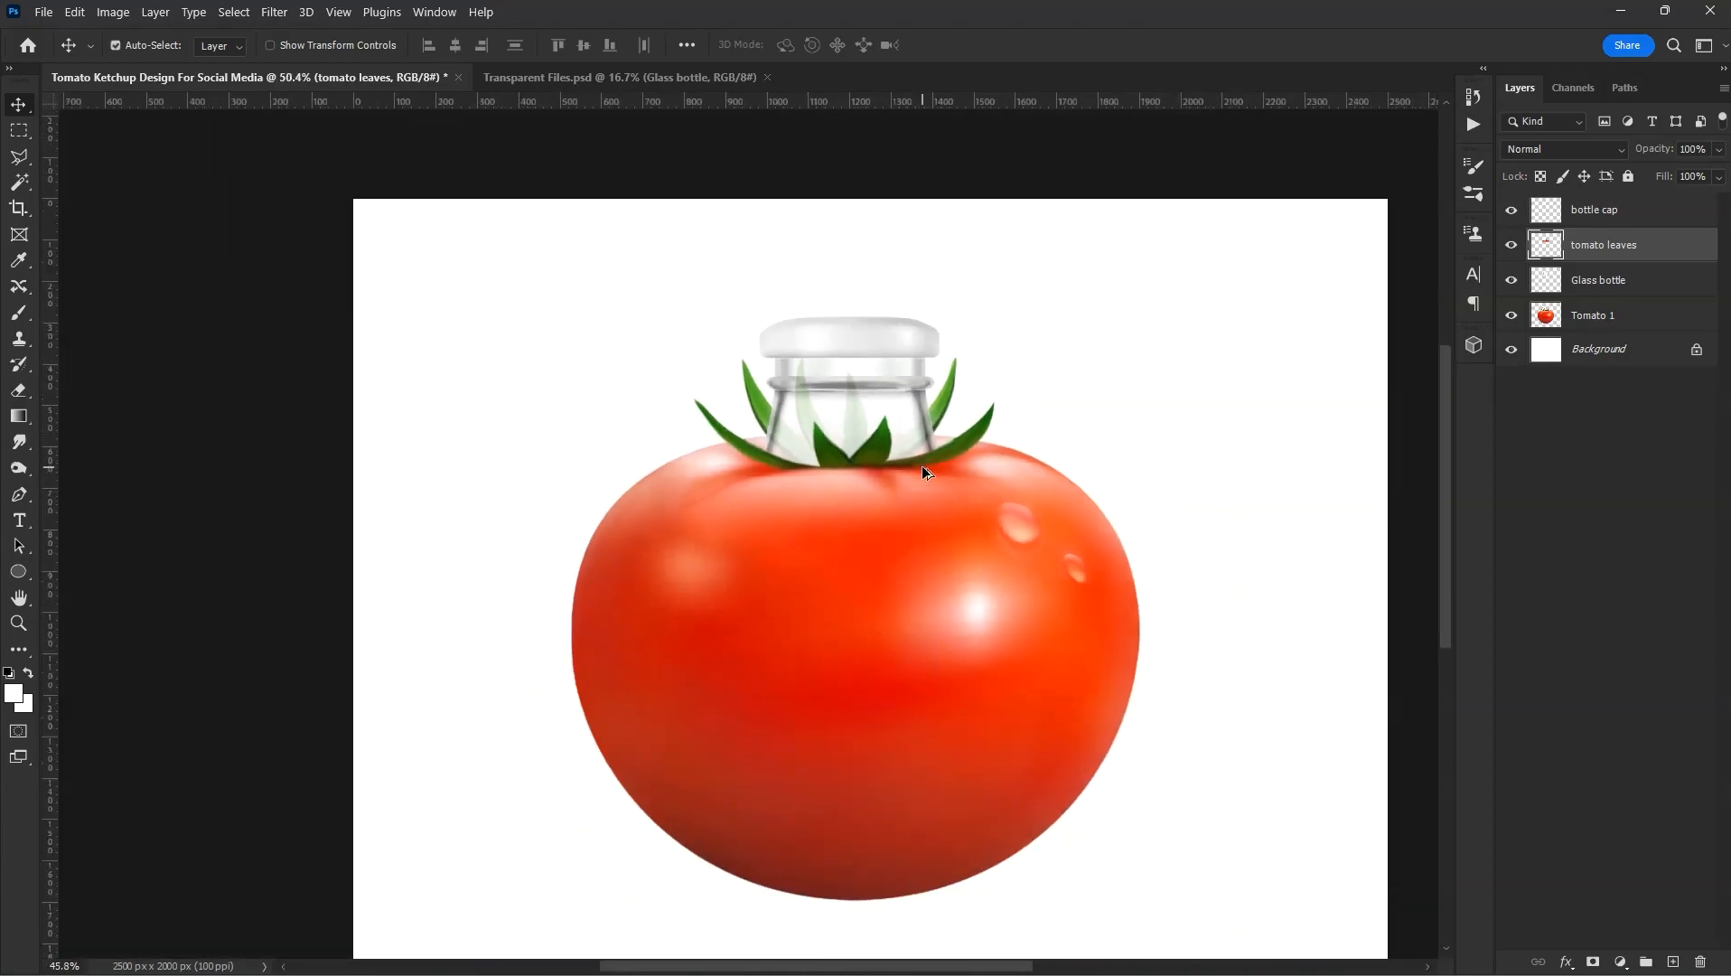
- Bring the 3D Object wooden disc from Transparent Files.psd into the ketchup design above Tomato 1 and convert it to a smart object
click(1586, 315)
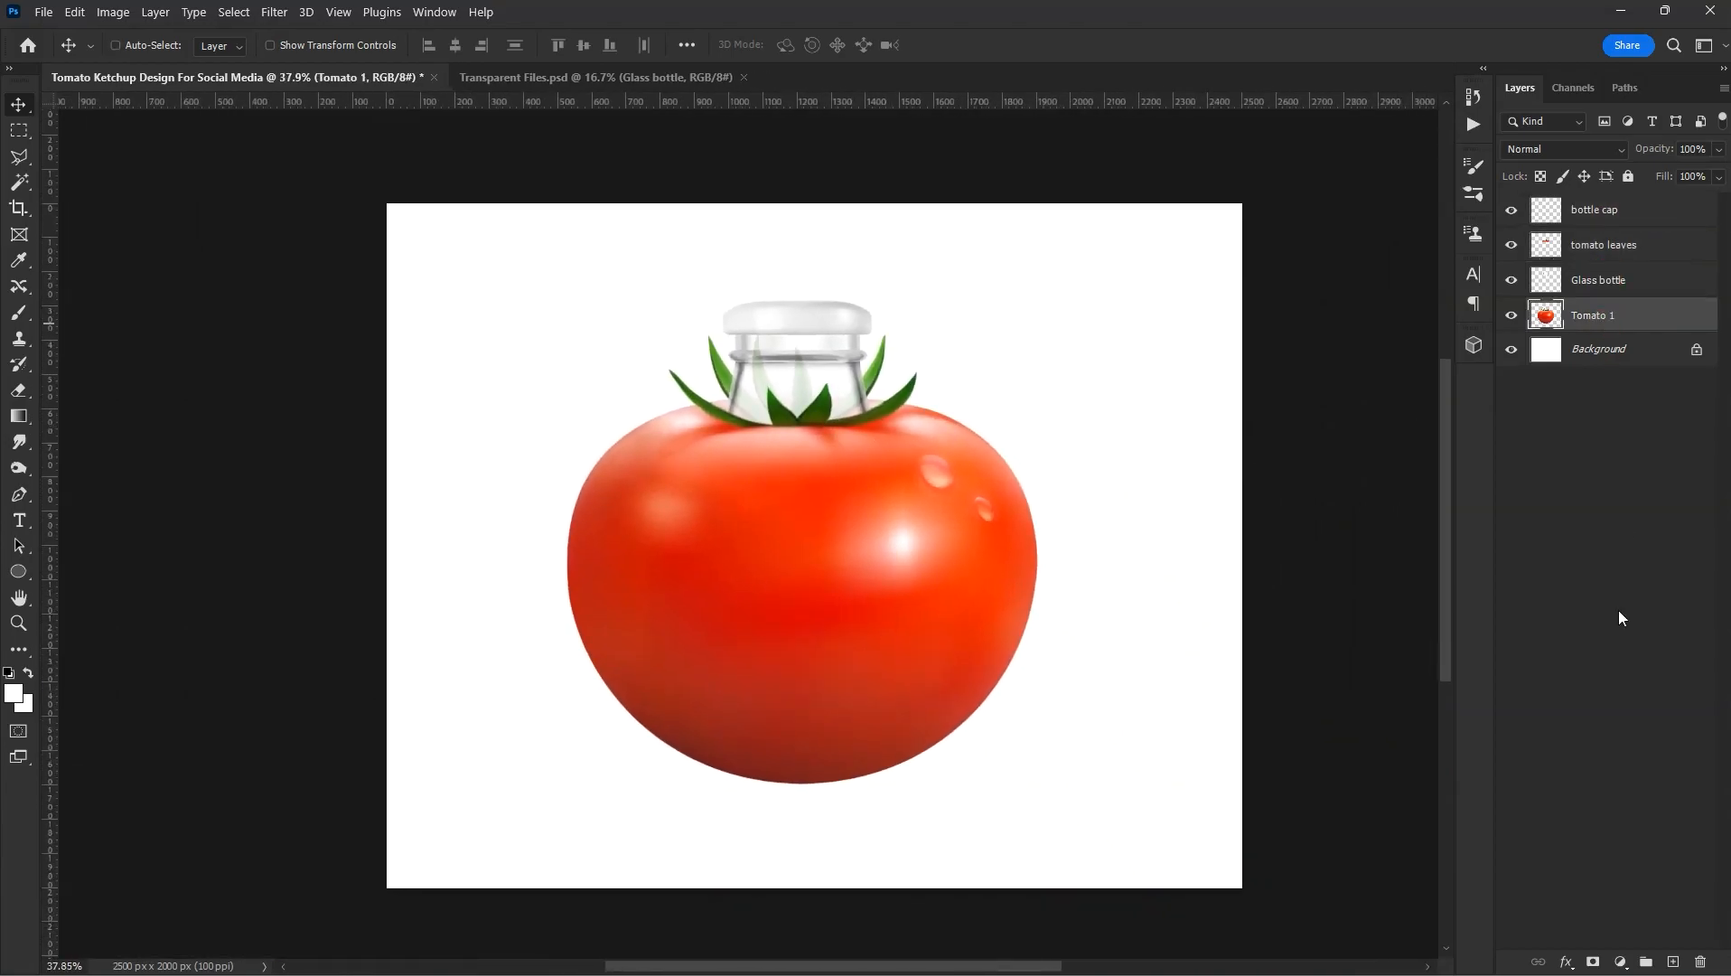
click(644, 80)
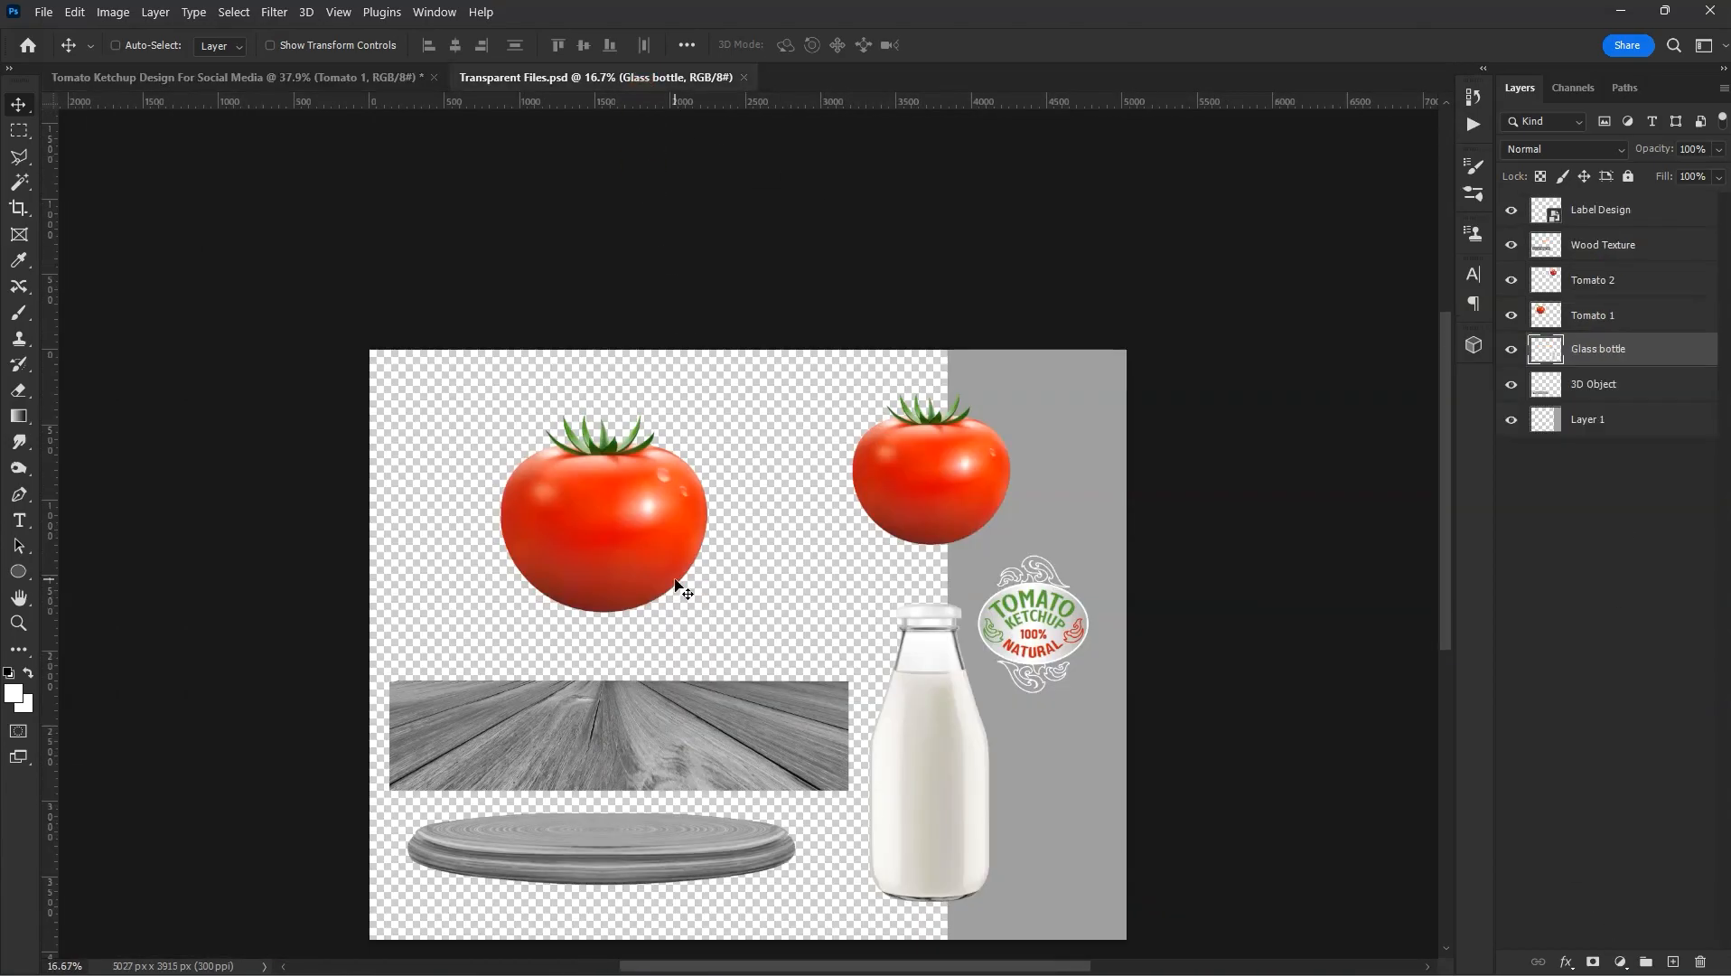
right_click(617, 822)
click(646, 836)
scroll(635, 730, down, 3)
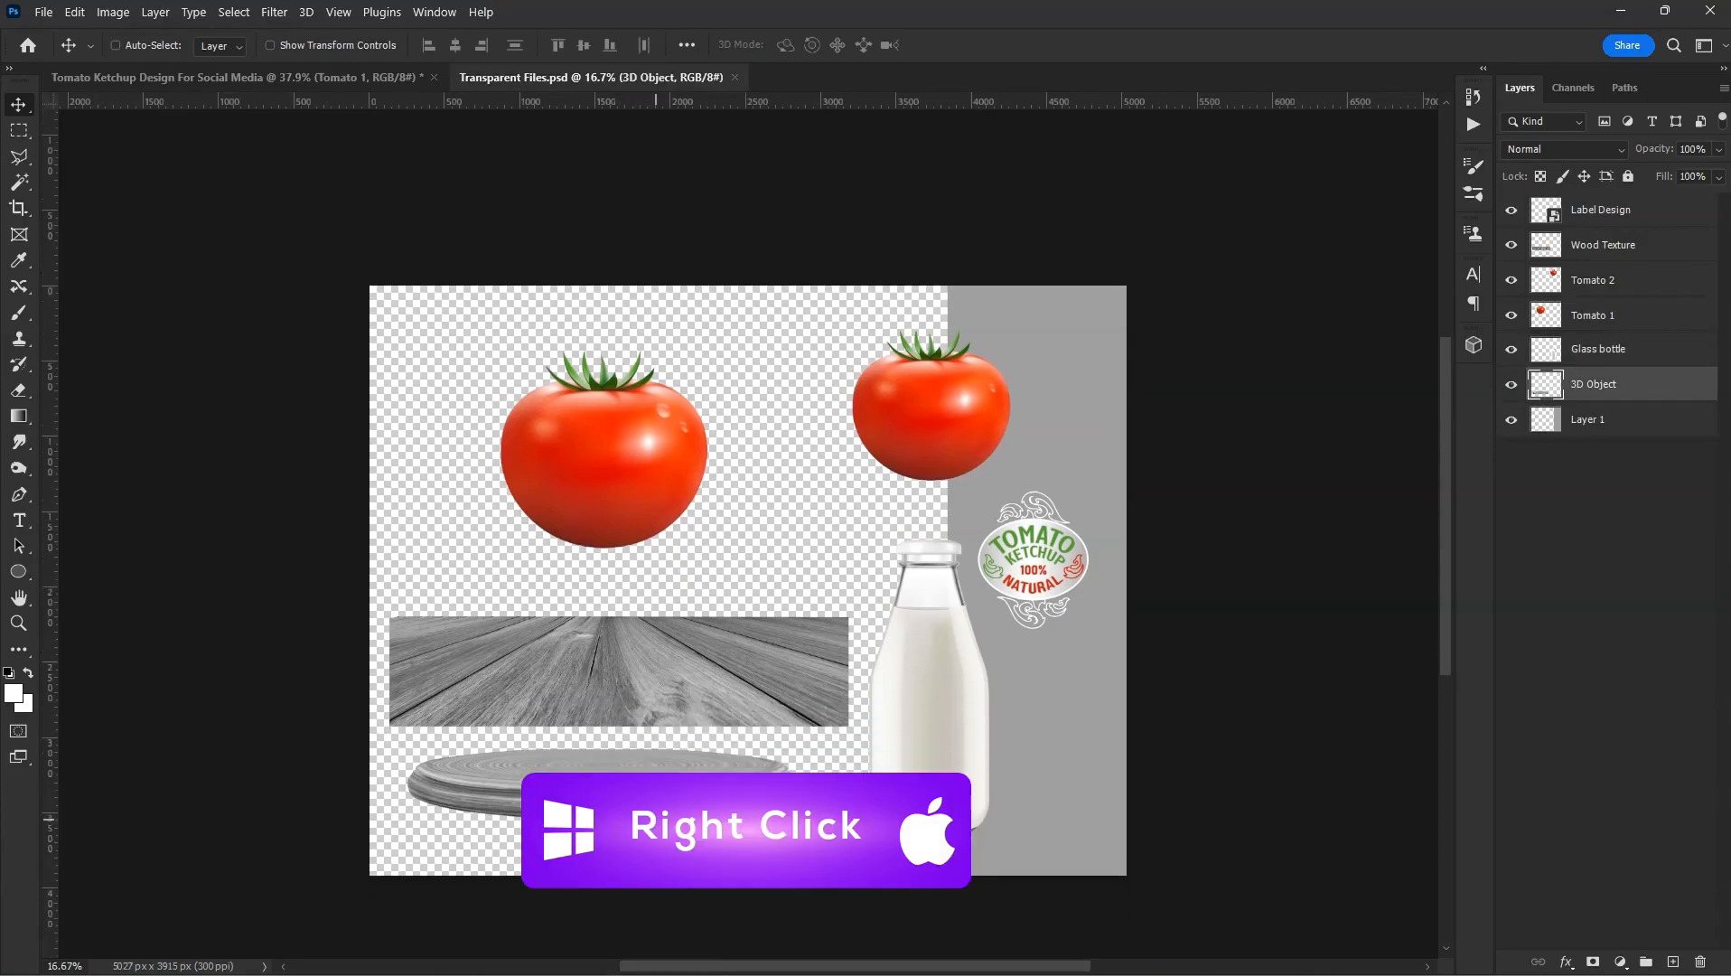
drag(647, 741, 816, 642)
right_click(1623, 317)
click(1538, 468)
- Scale the wooden disc to about 78% and position it slightly lower, behind the Tomato 1 layer
key(ctrl+t)
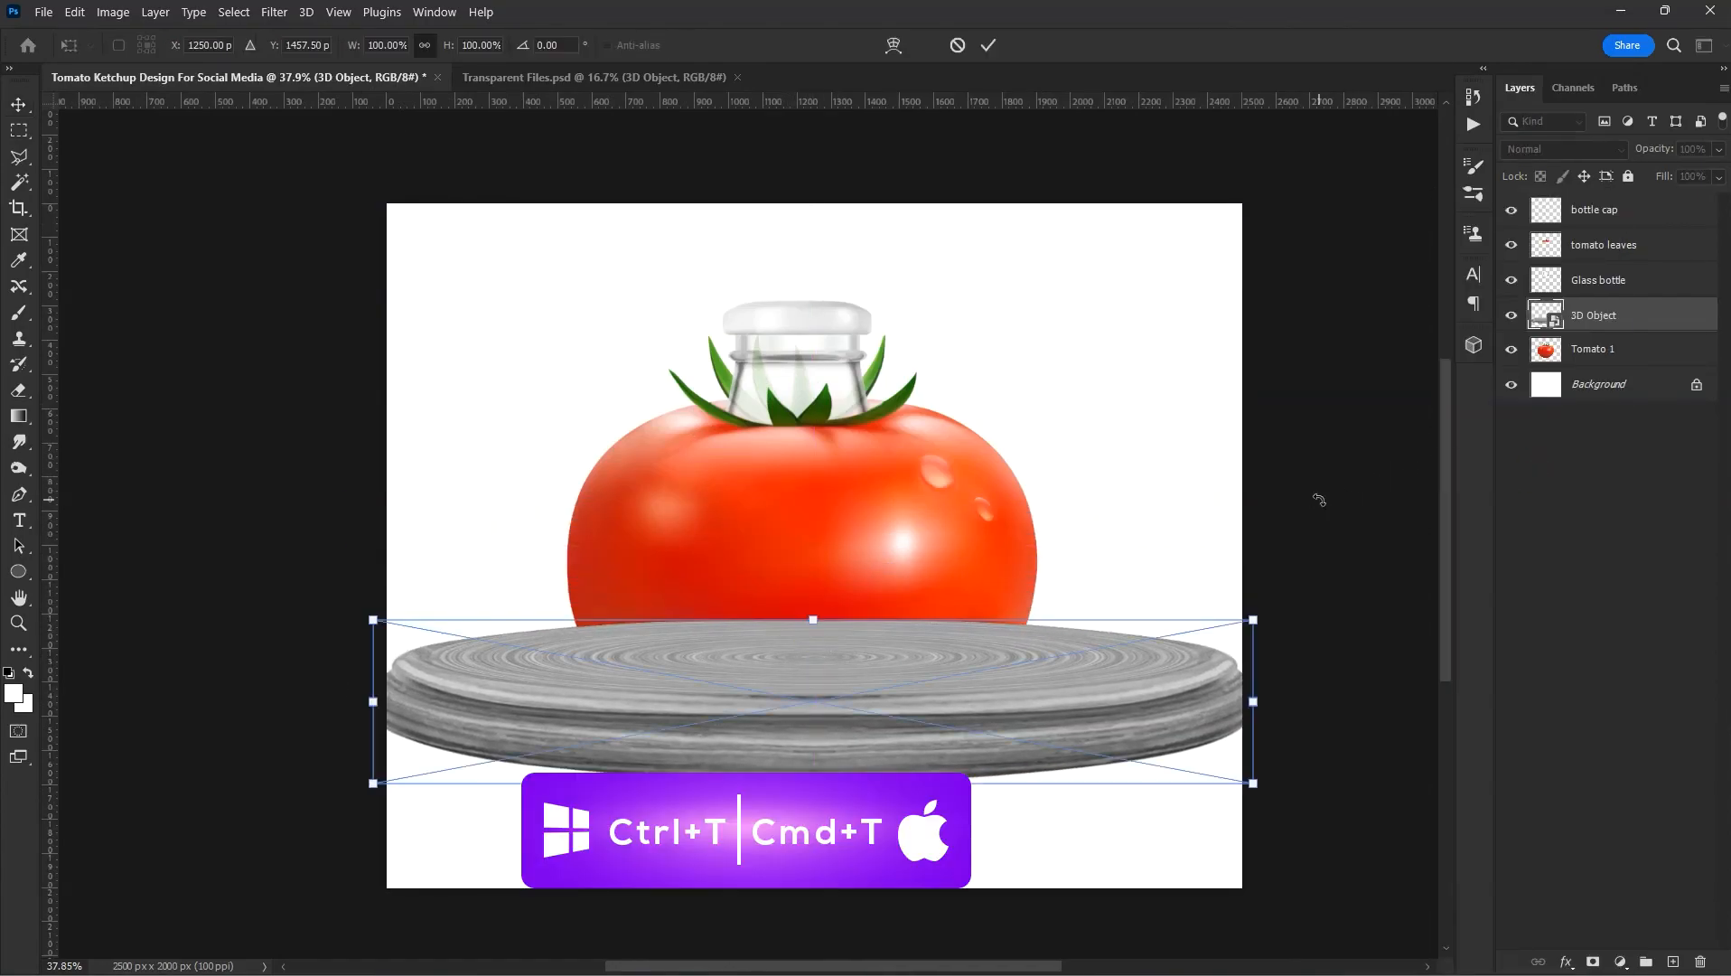
drag(1261, 615, 1160, 638)
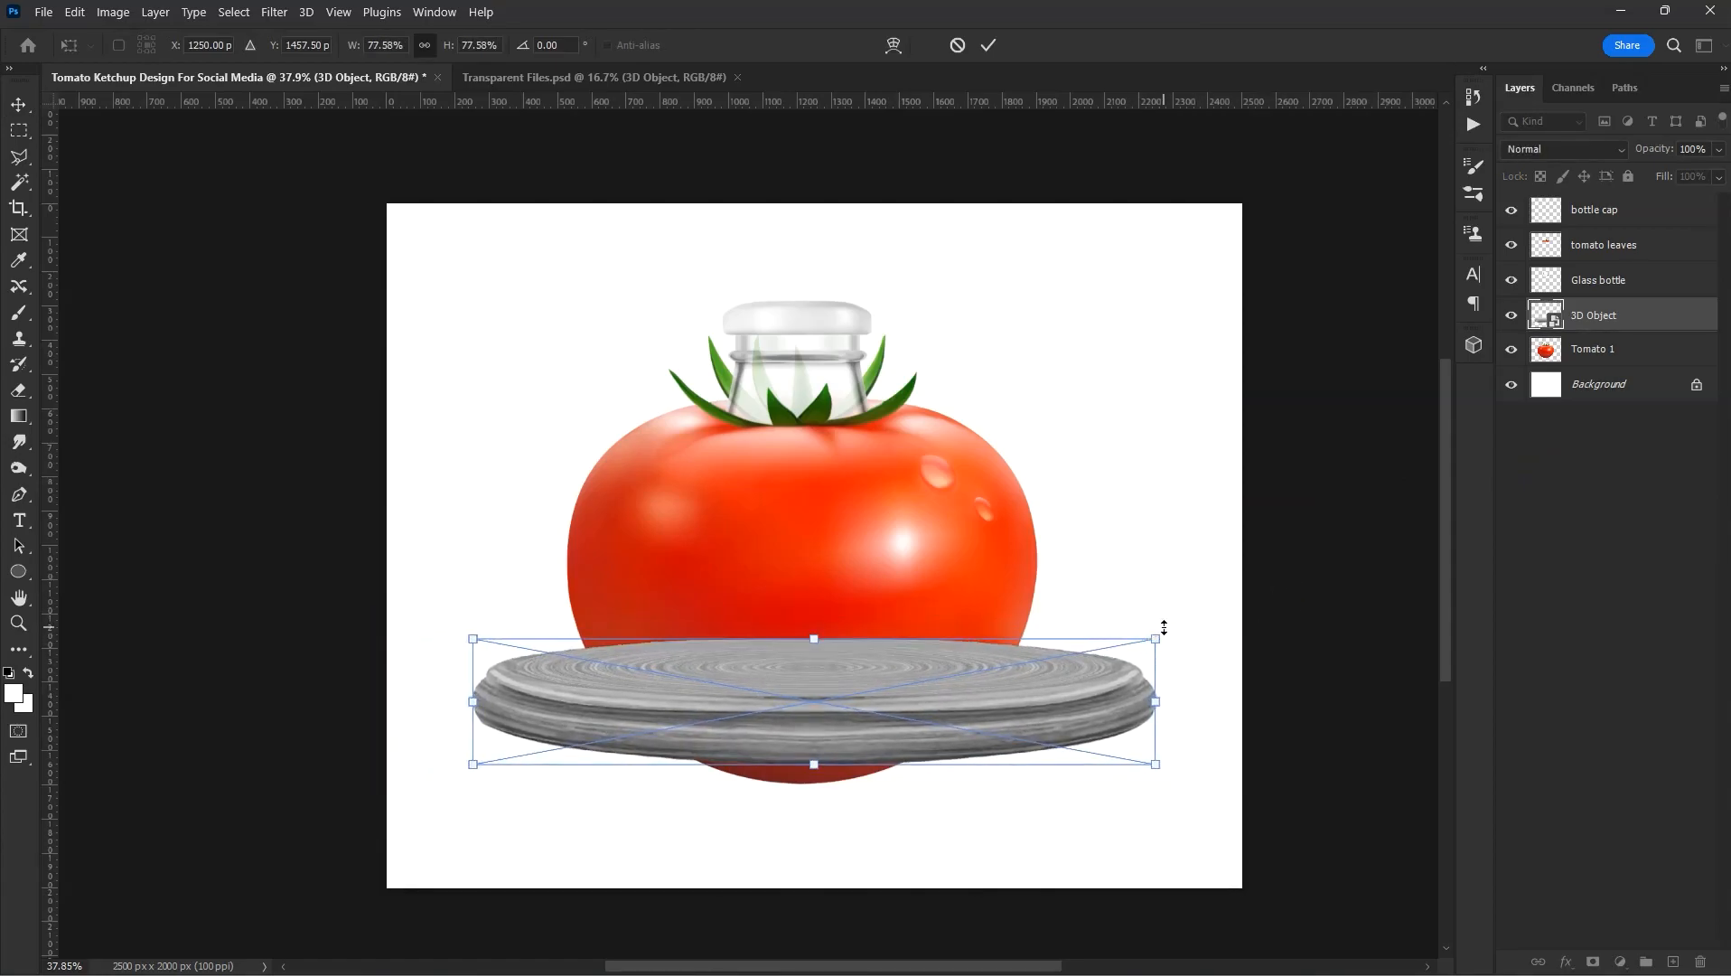
key(Return)
drag(1004, 609, 1004, 634)
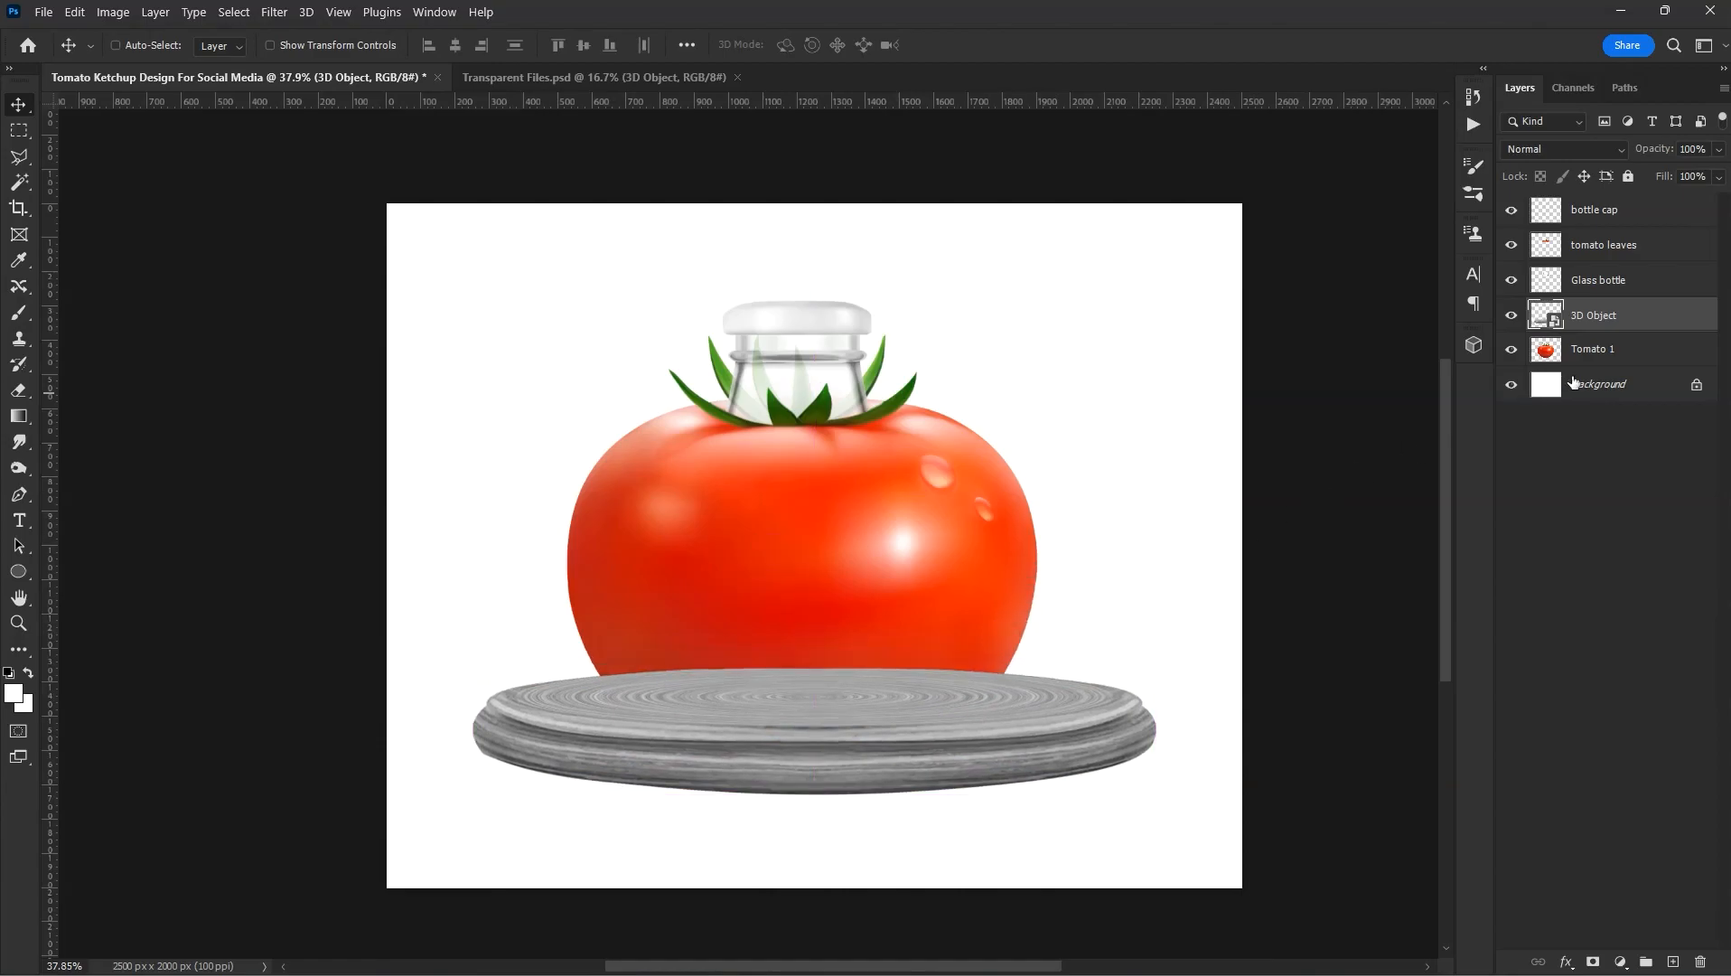
drag(1637, 326, 1617, 357)
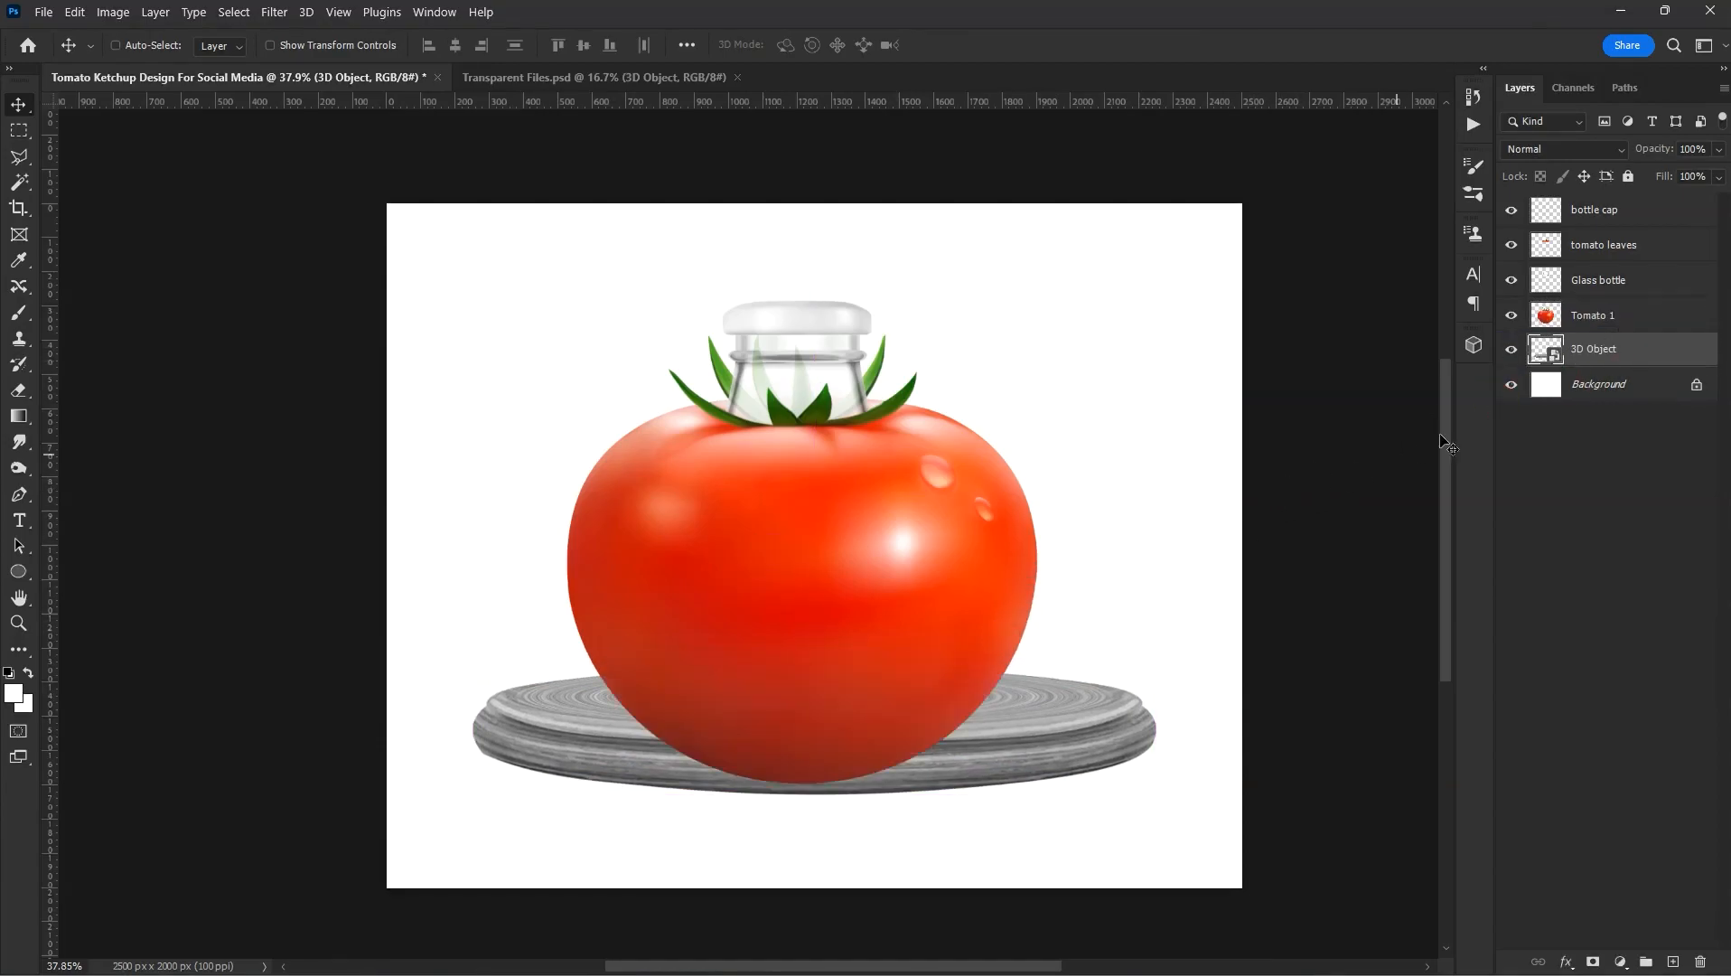
- Convert the layers from Tomato 1 up to bottle cap into a single smart object
click(1616, 320)
shift+click(1617, 217)
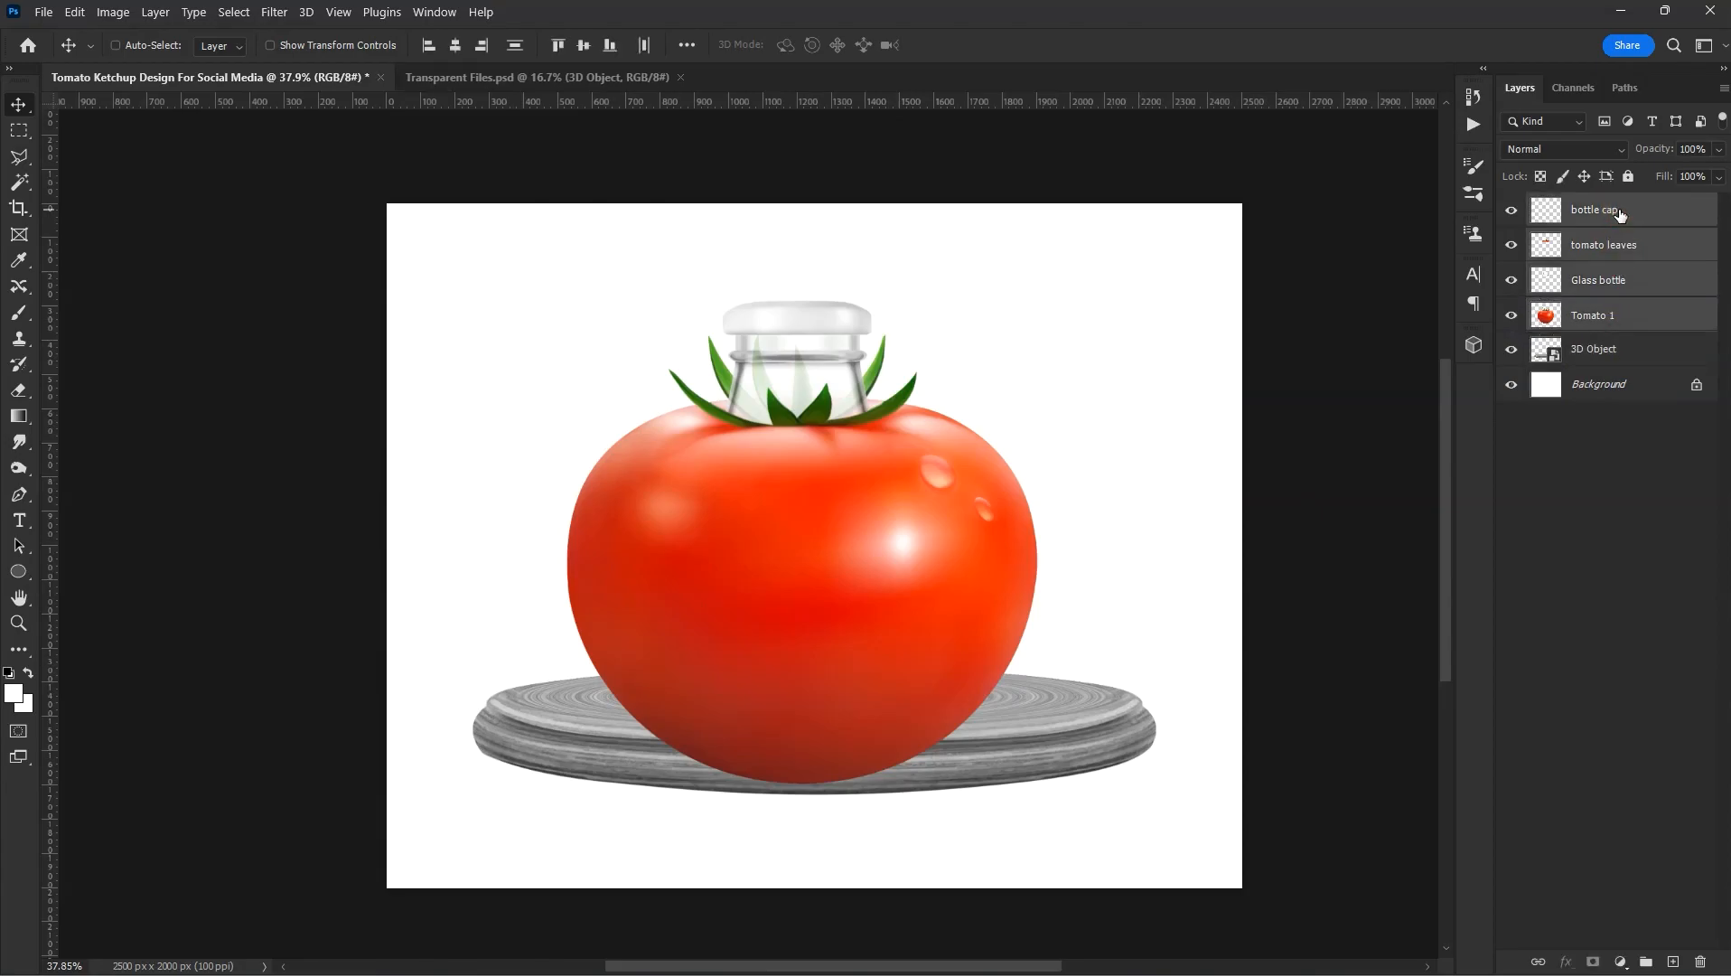
right_click(1620, 215)
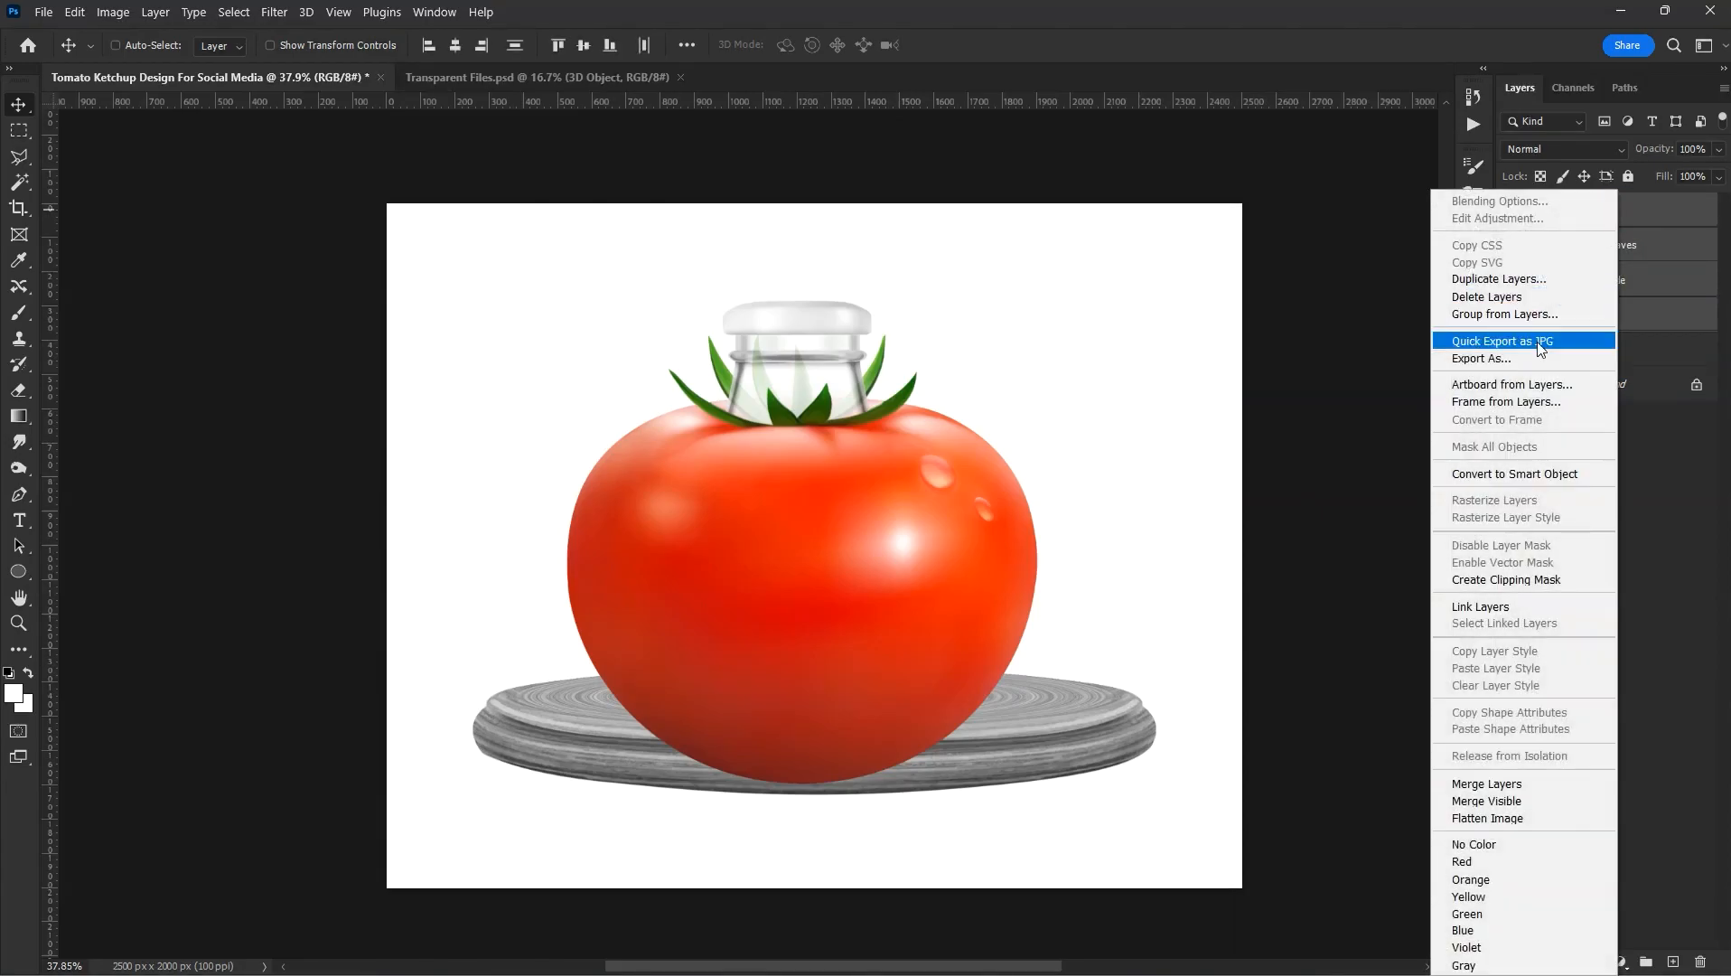
click(1518, 474)
- Scale the combined tomato bottle to about 82% and raise it slightly on the wooden disc
key(ctrl+t)
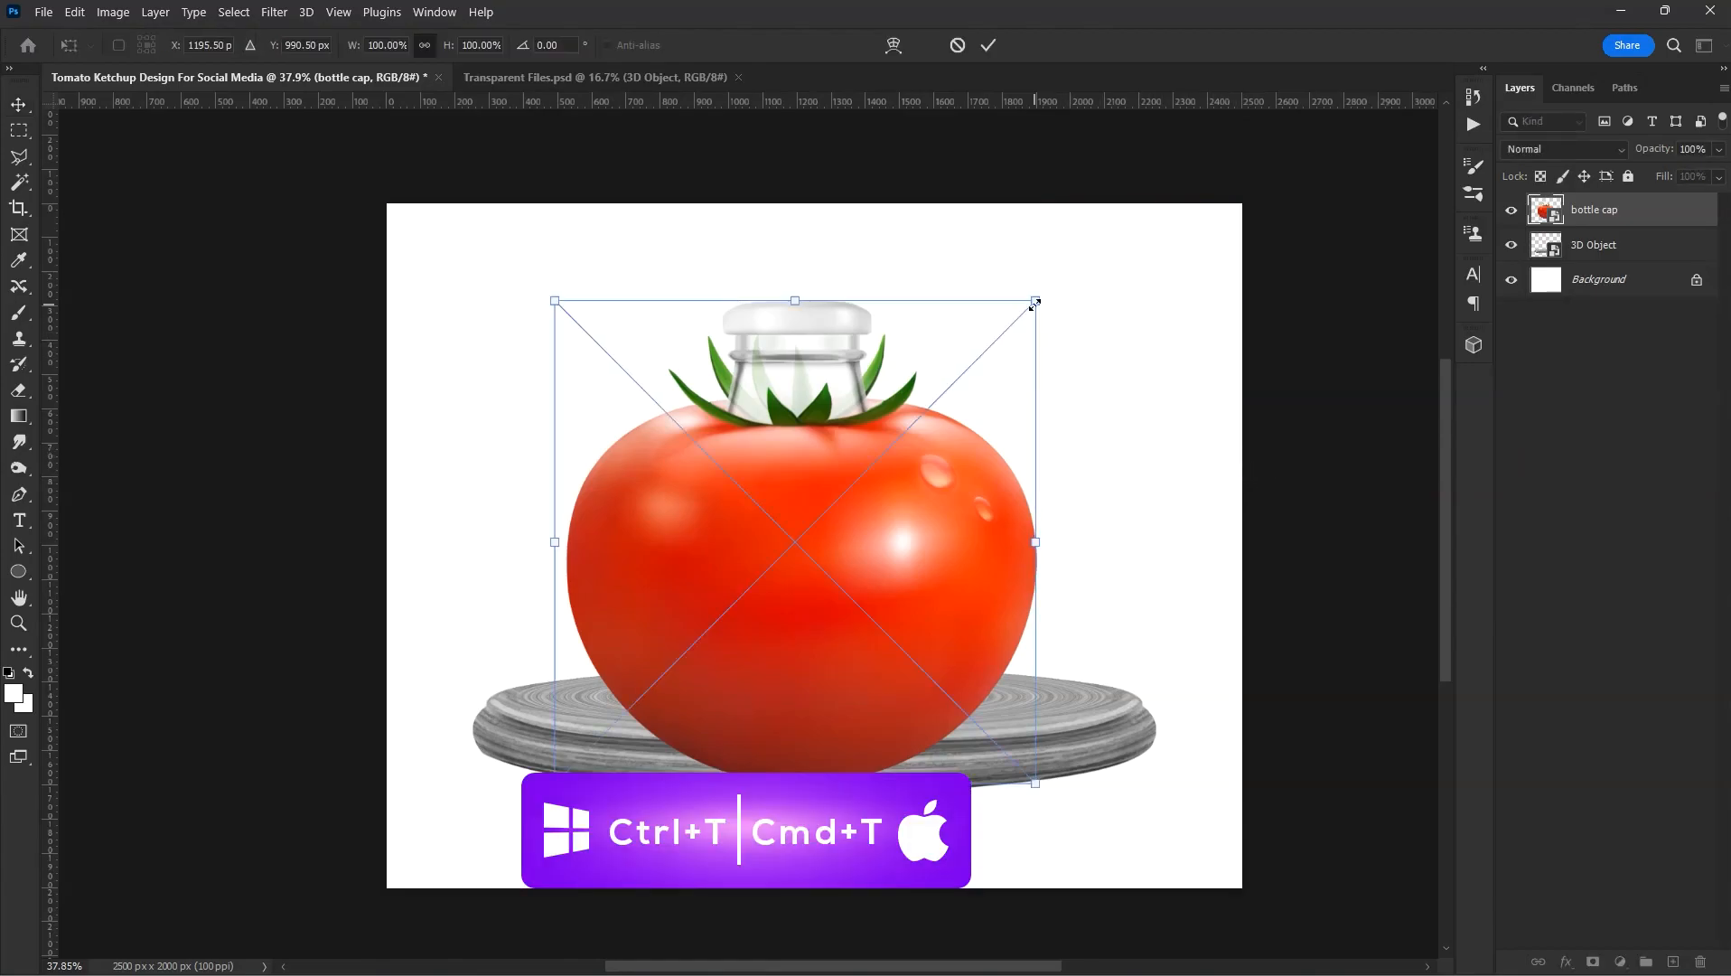
drag(1035, 302, 992, 346)
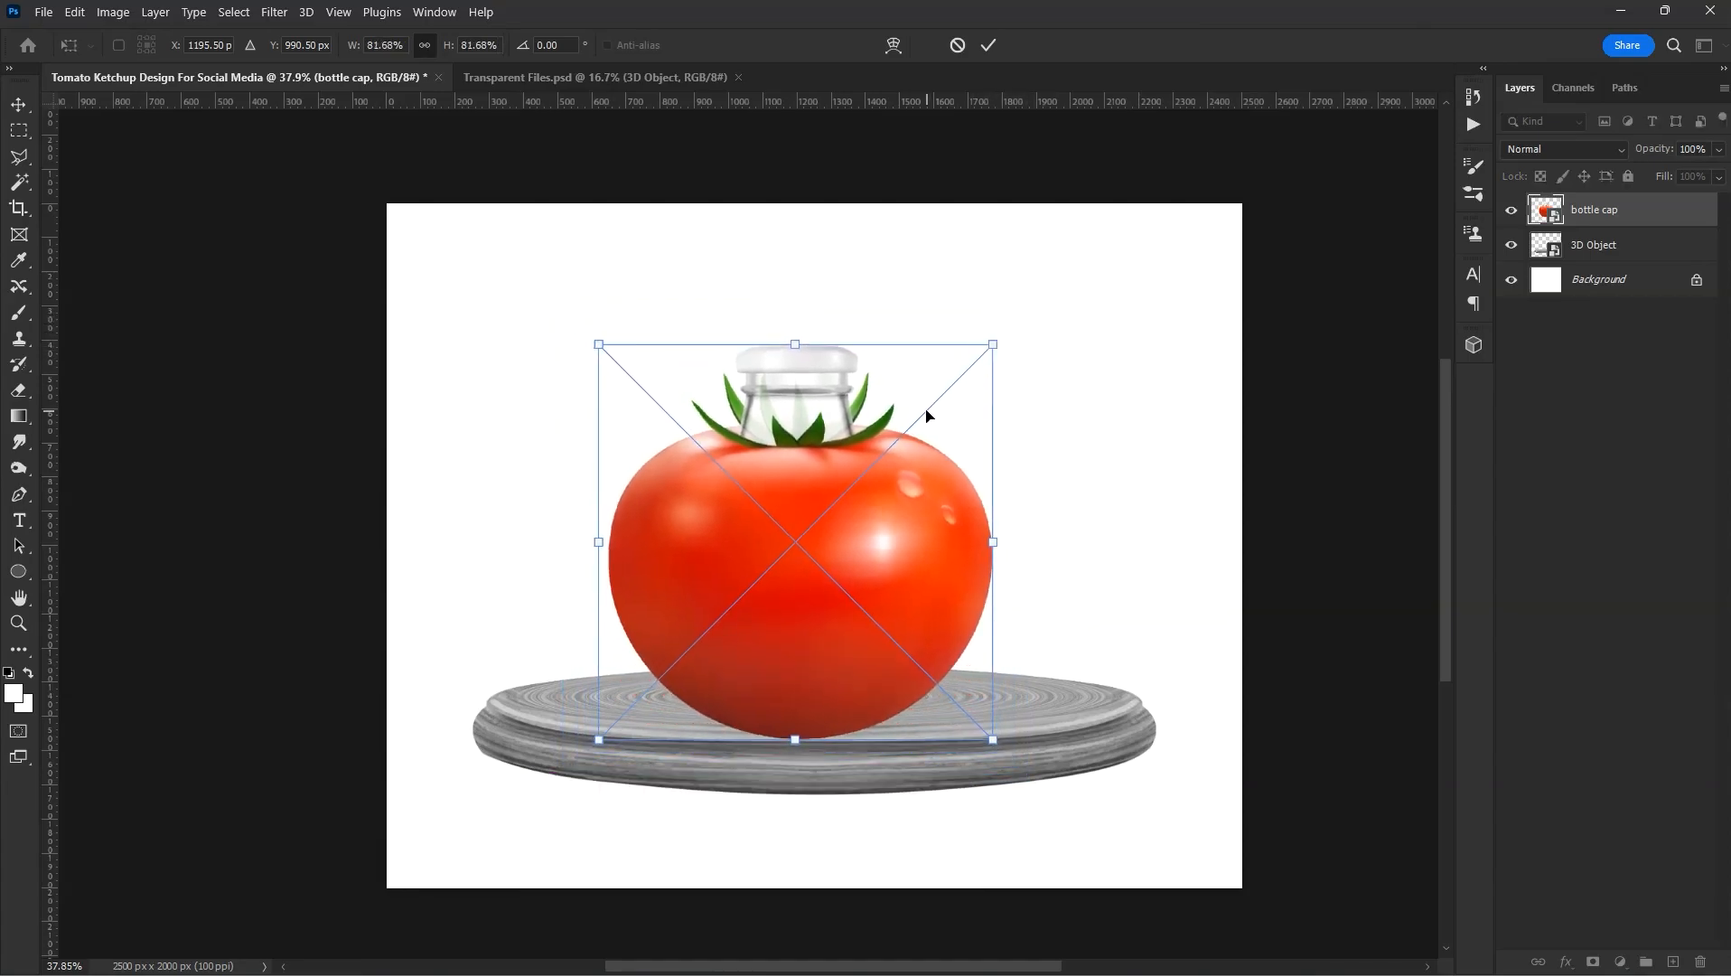
key(Return)
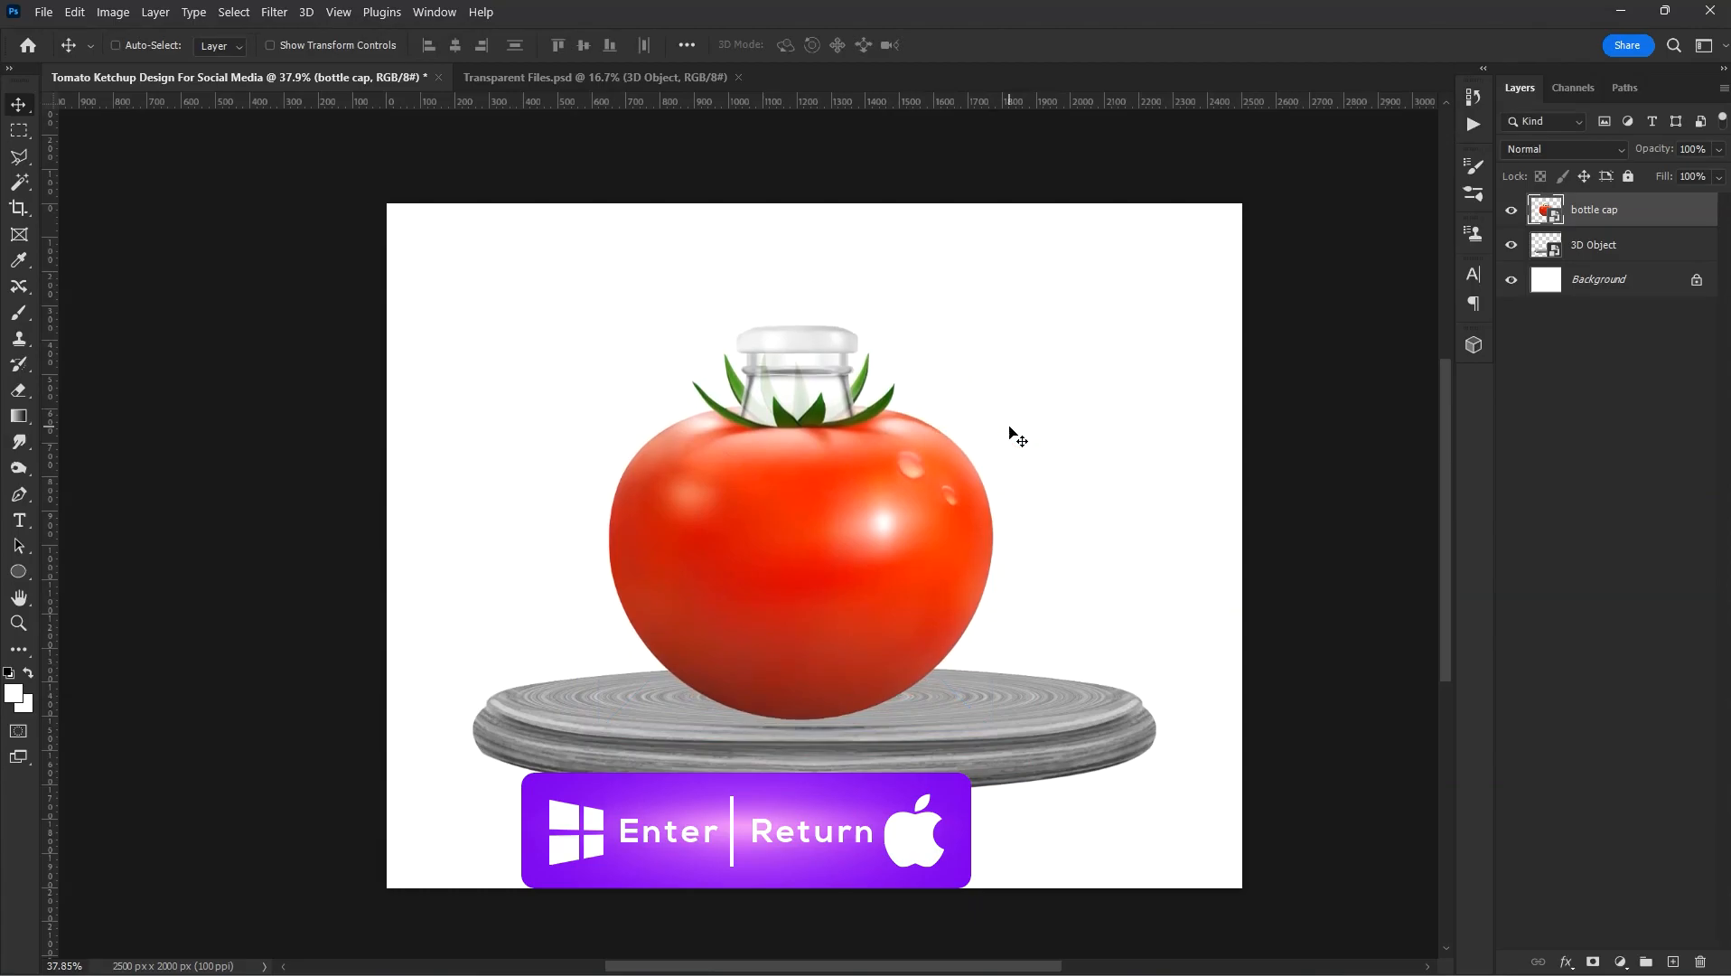
- Align the tomato bottle and the 3D Object disc on their horizontal centers
ctrl+click(1564, 244)
click(1627, 213)
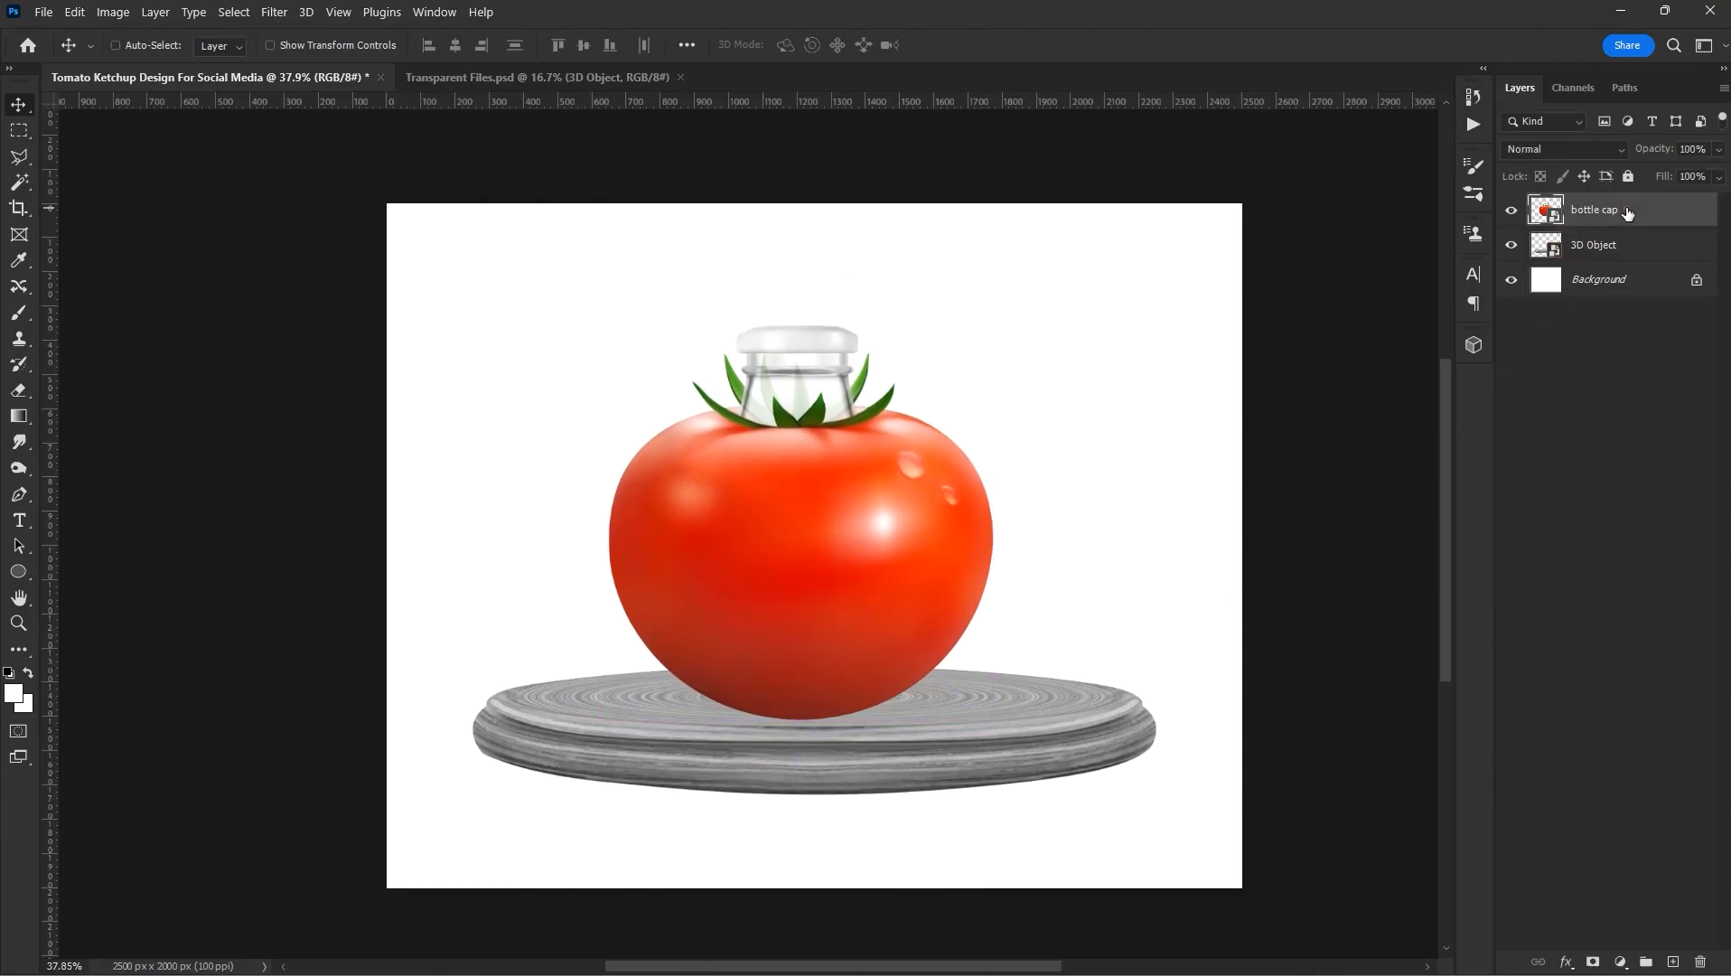
ctrl+click(1614, 252)
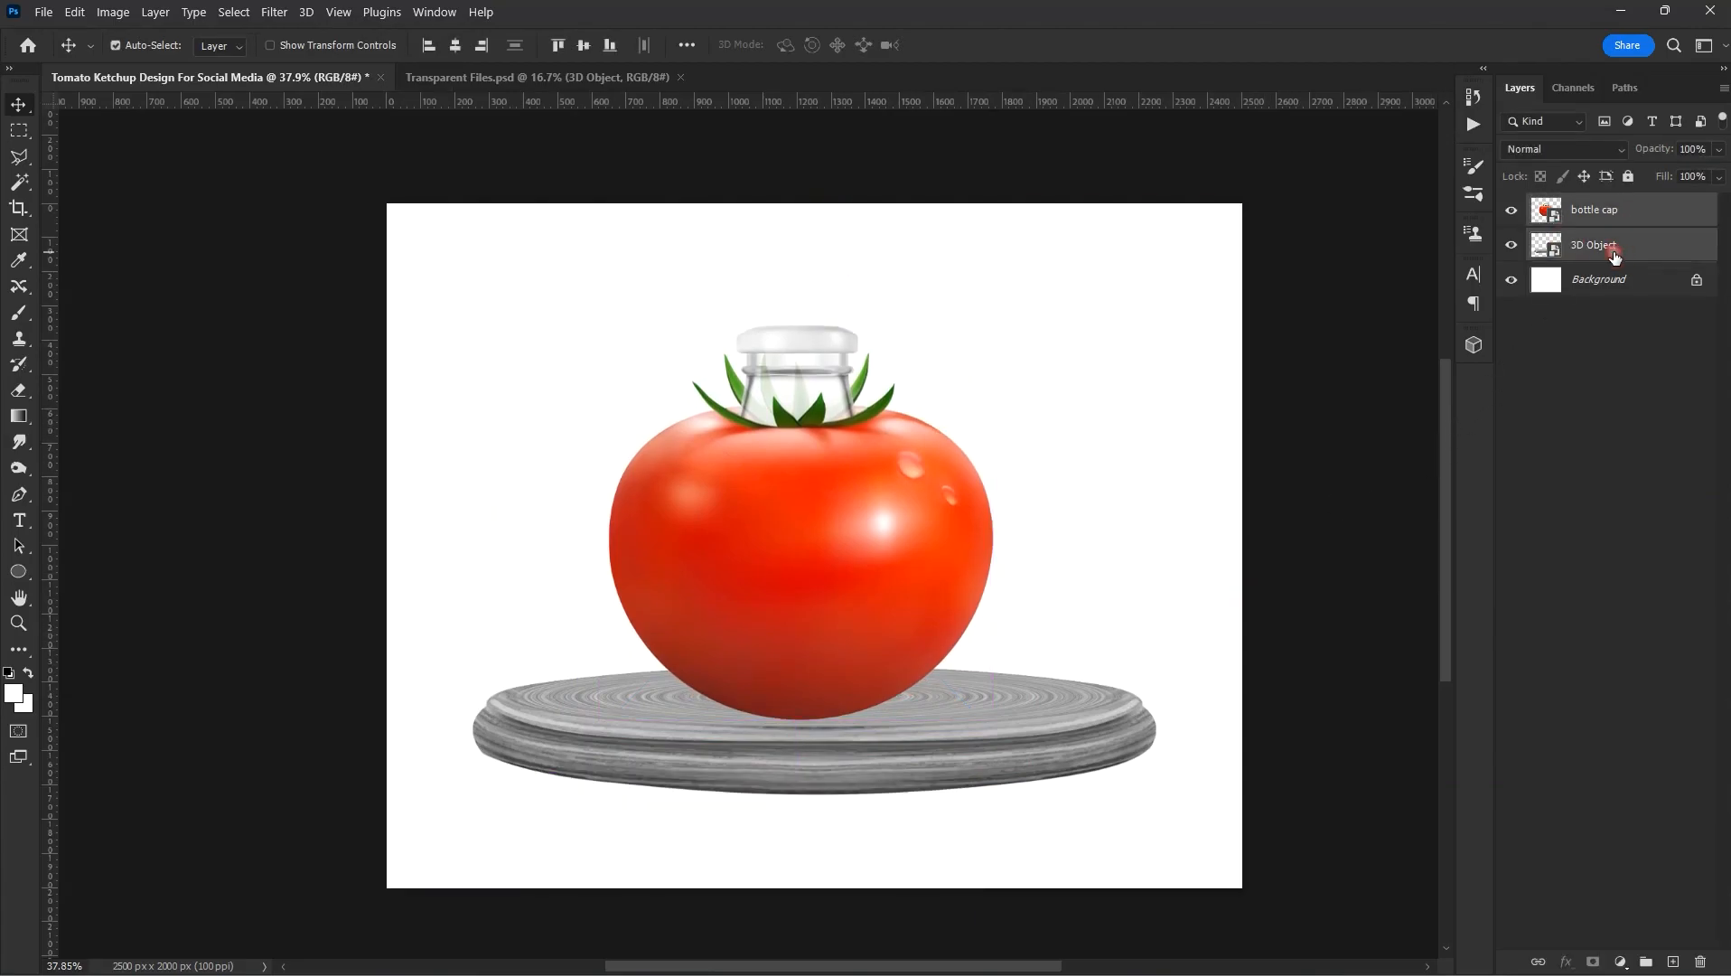
click(455, 46)
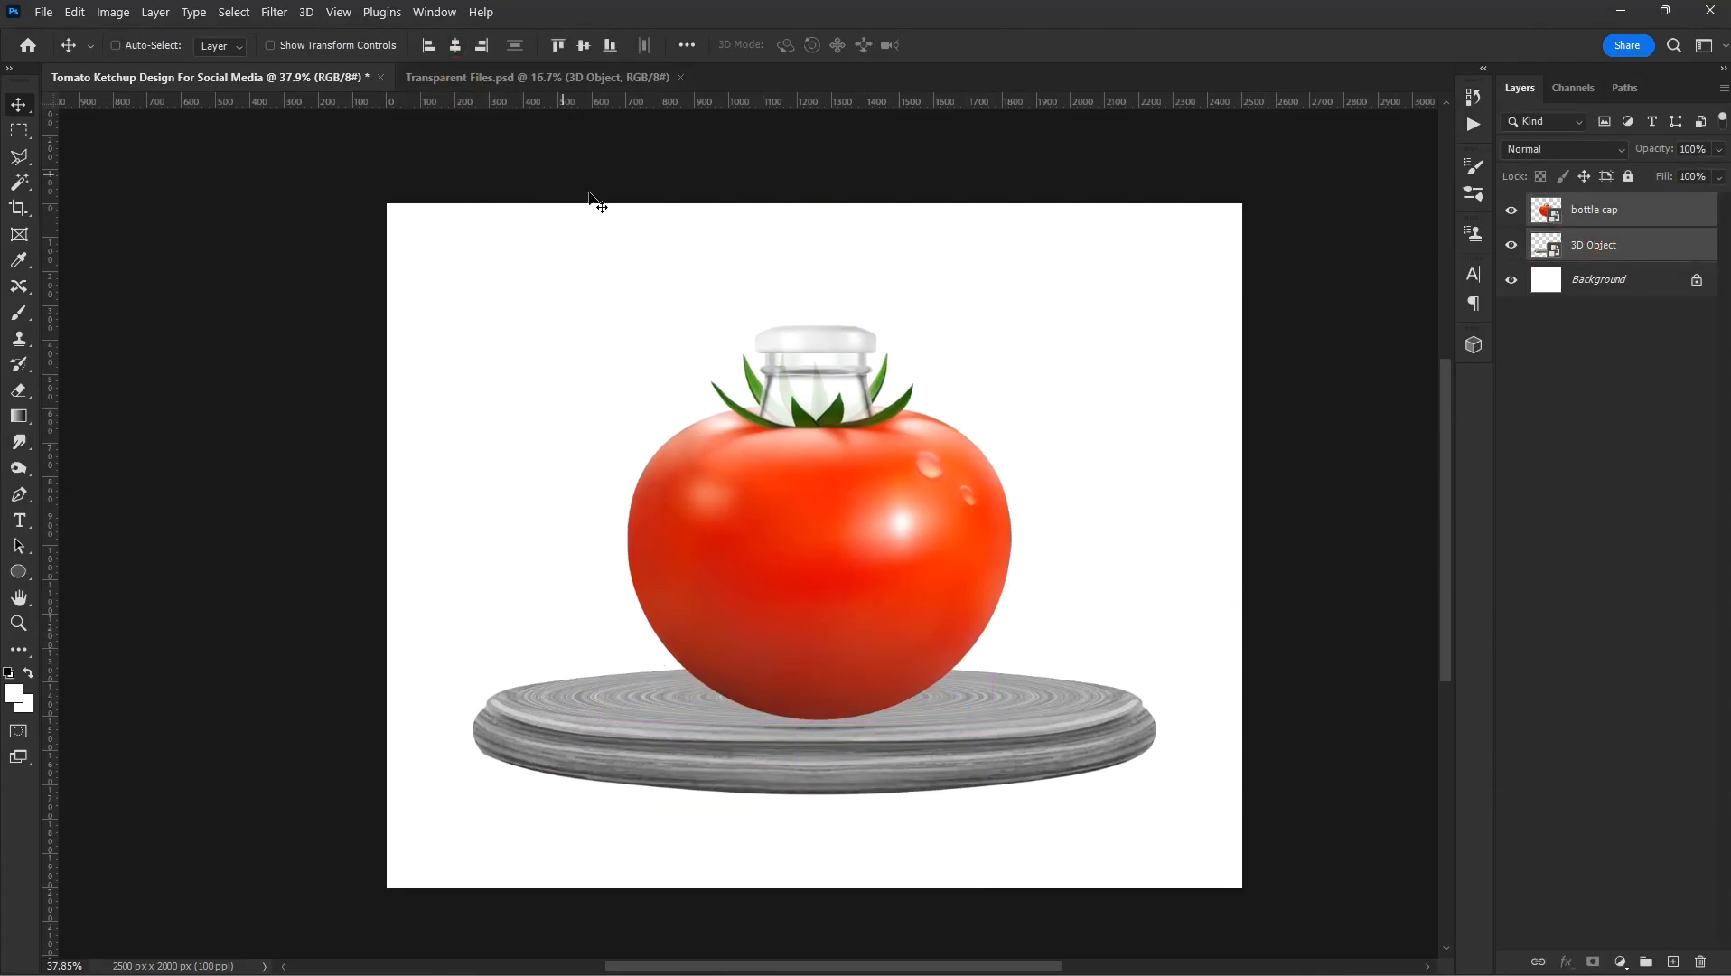
- Add a new layer directly above the Background and name it "Shadow"
click(1615, 282)
click(1671, 963)
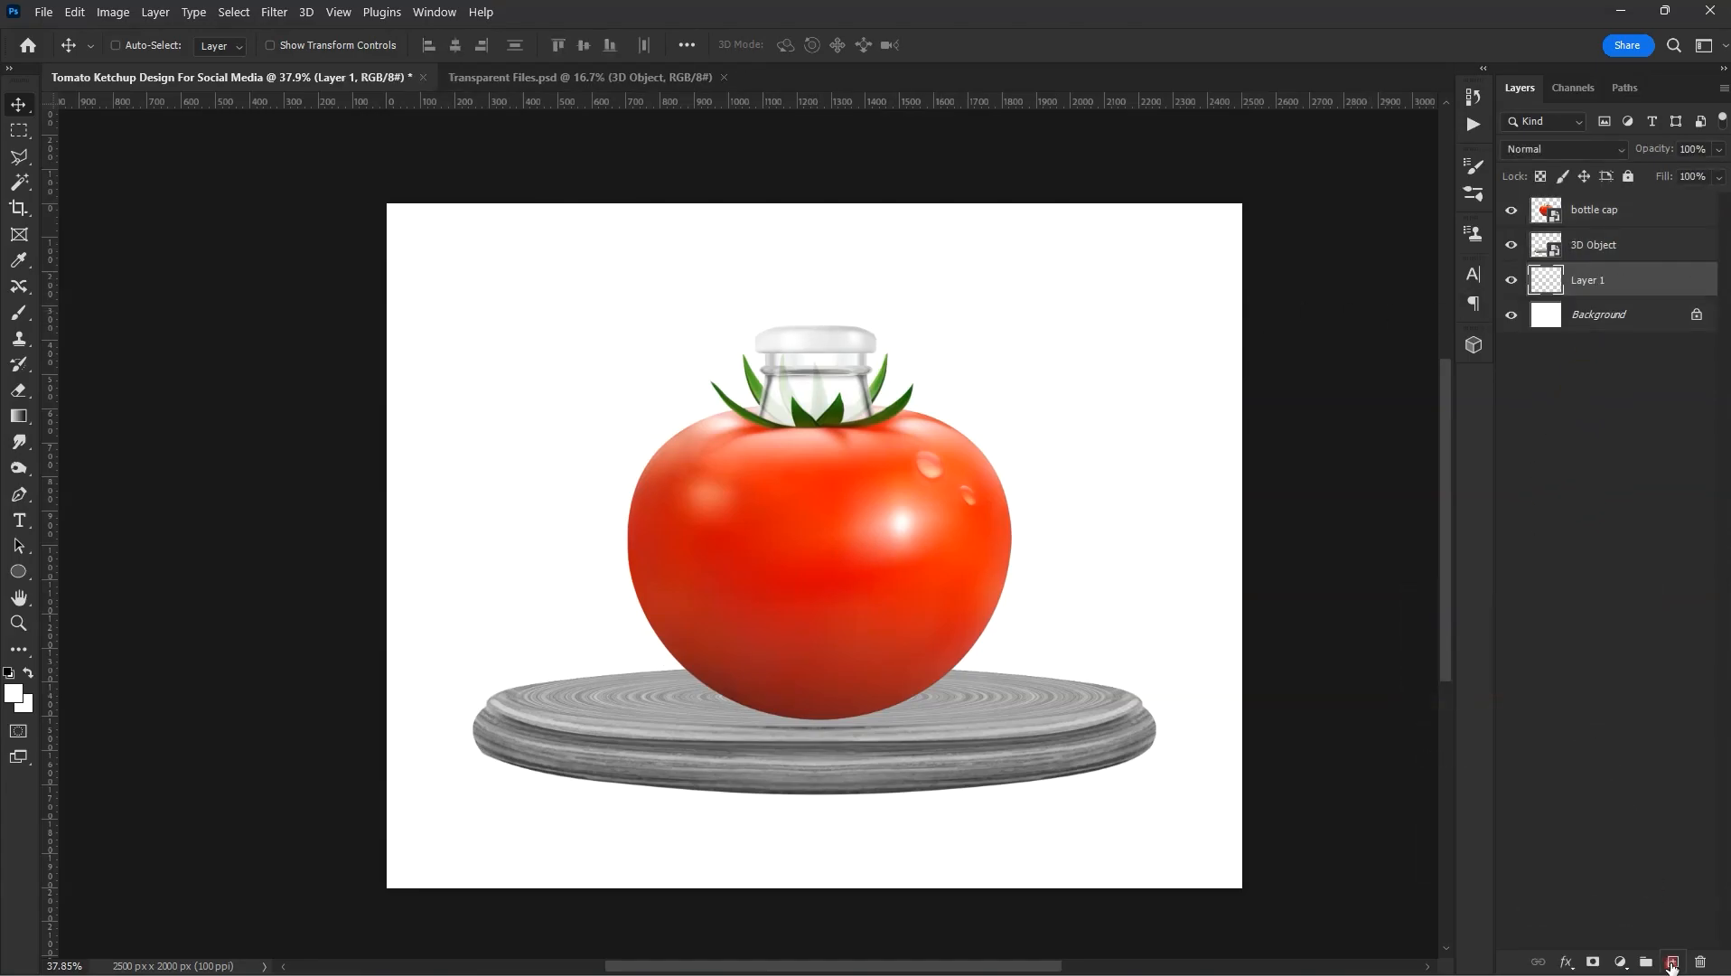
double_click(1590, 280)
text(Shadow)
key(Return)
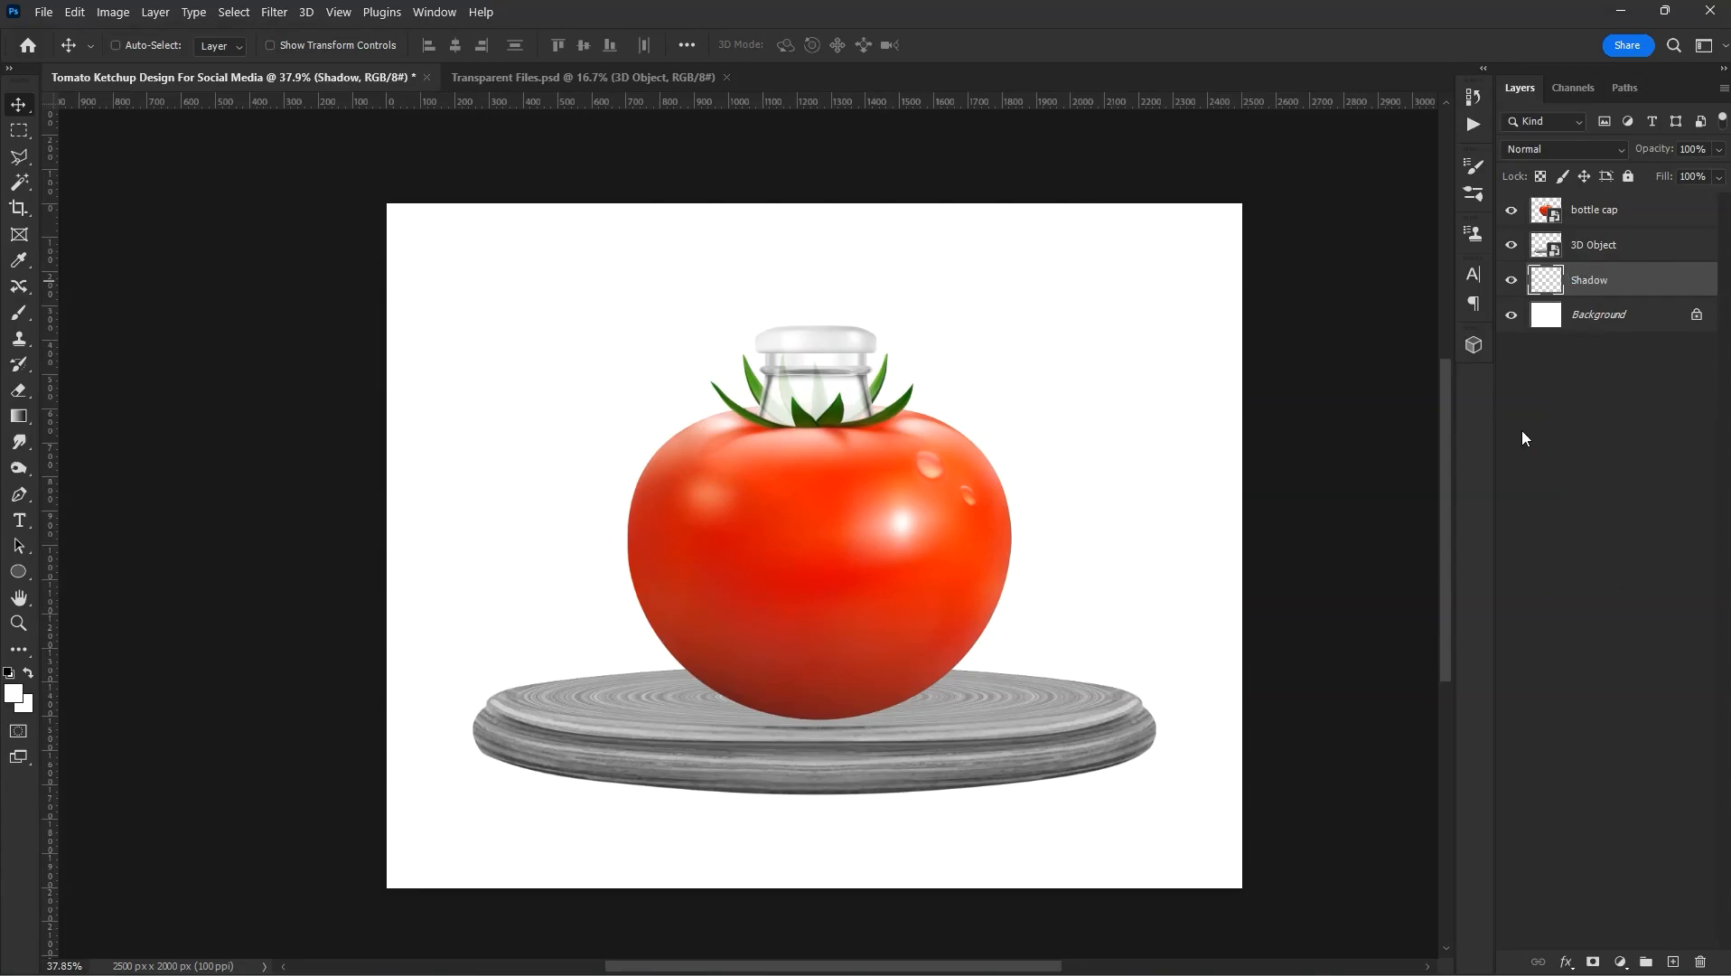
- Paint a single soft black dab with the Brush at size 1300 on the Shadow layer, centered behind the tomato
key(b)
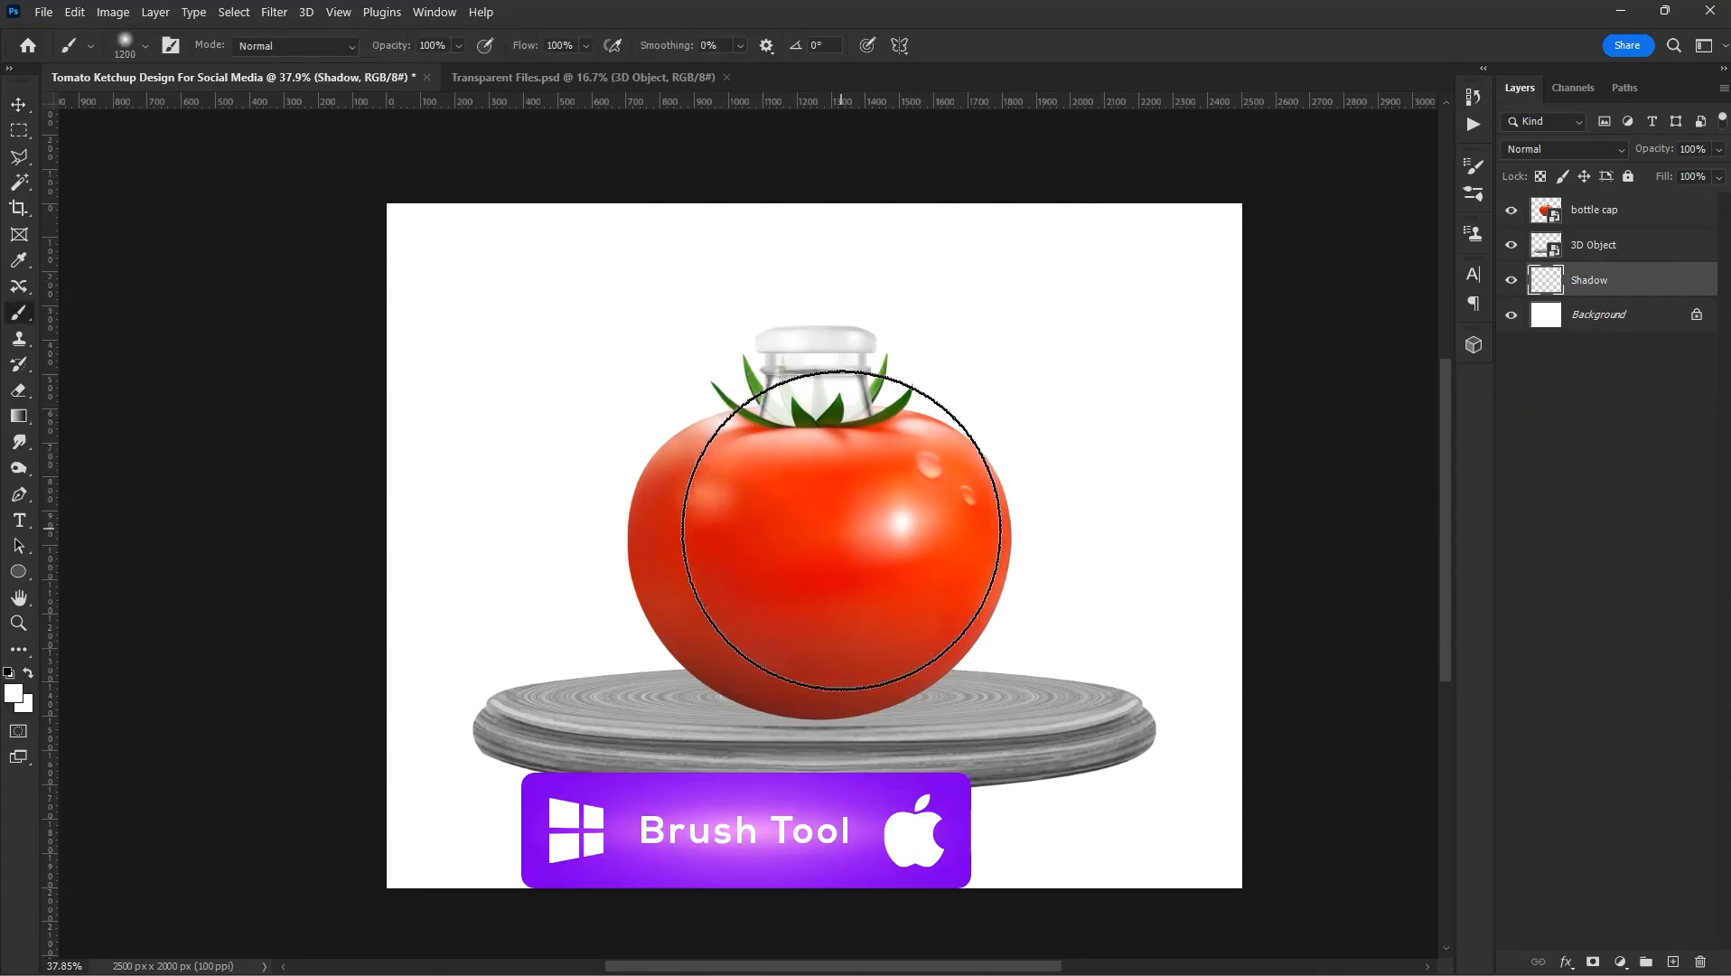
click(13, 693)
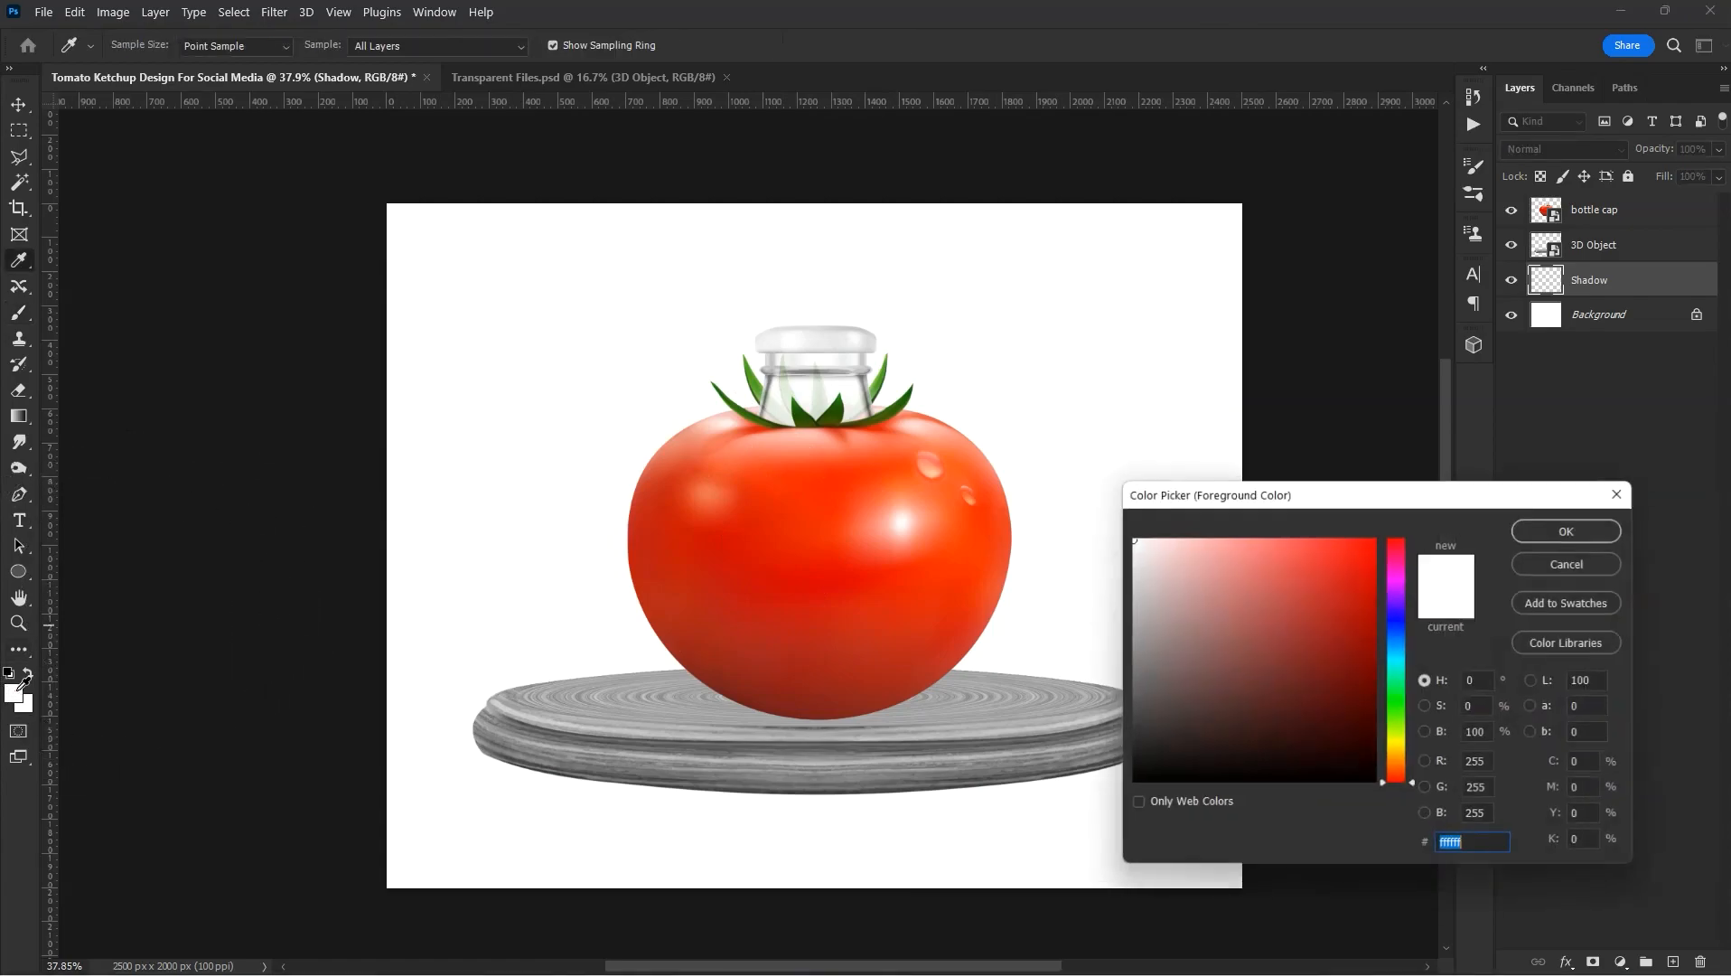
drag(1177, 710, 1126, 787)
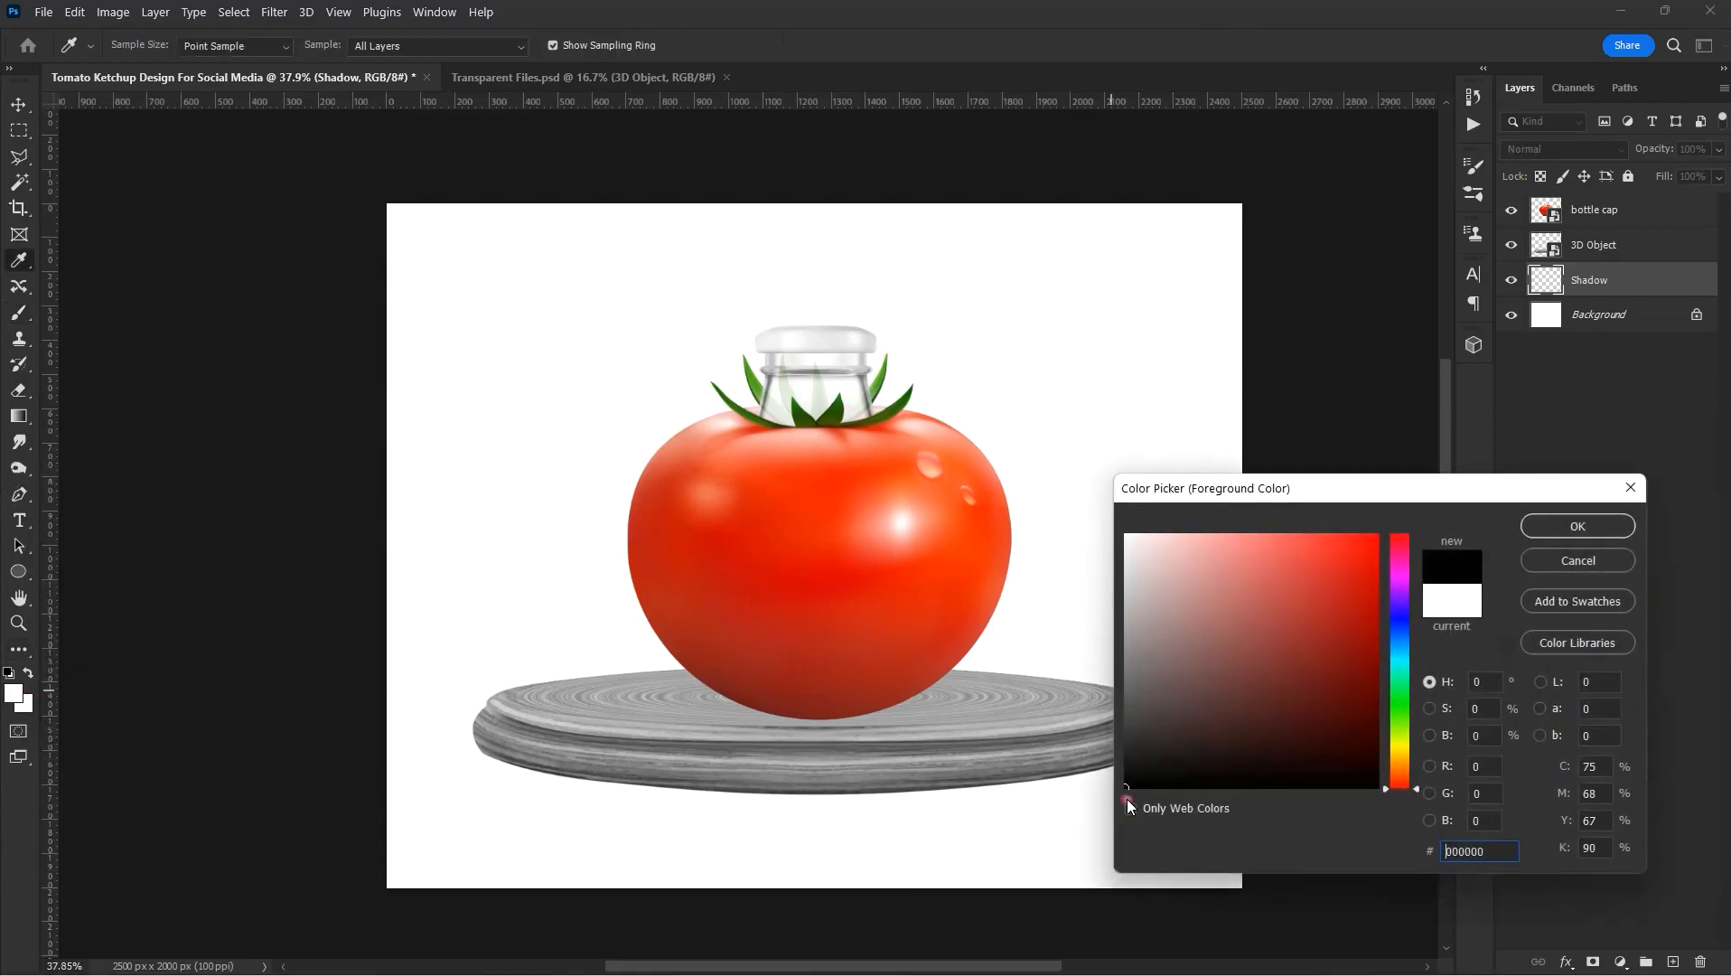
click(1556, 531)
key(bracketright)
click(818, 551)
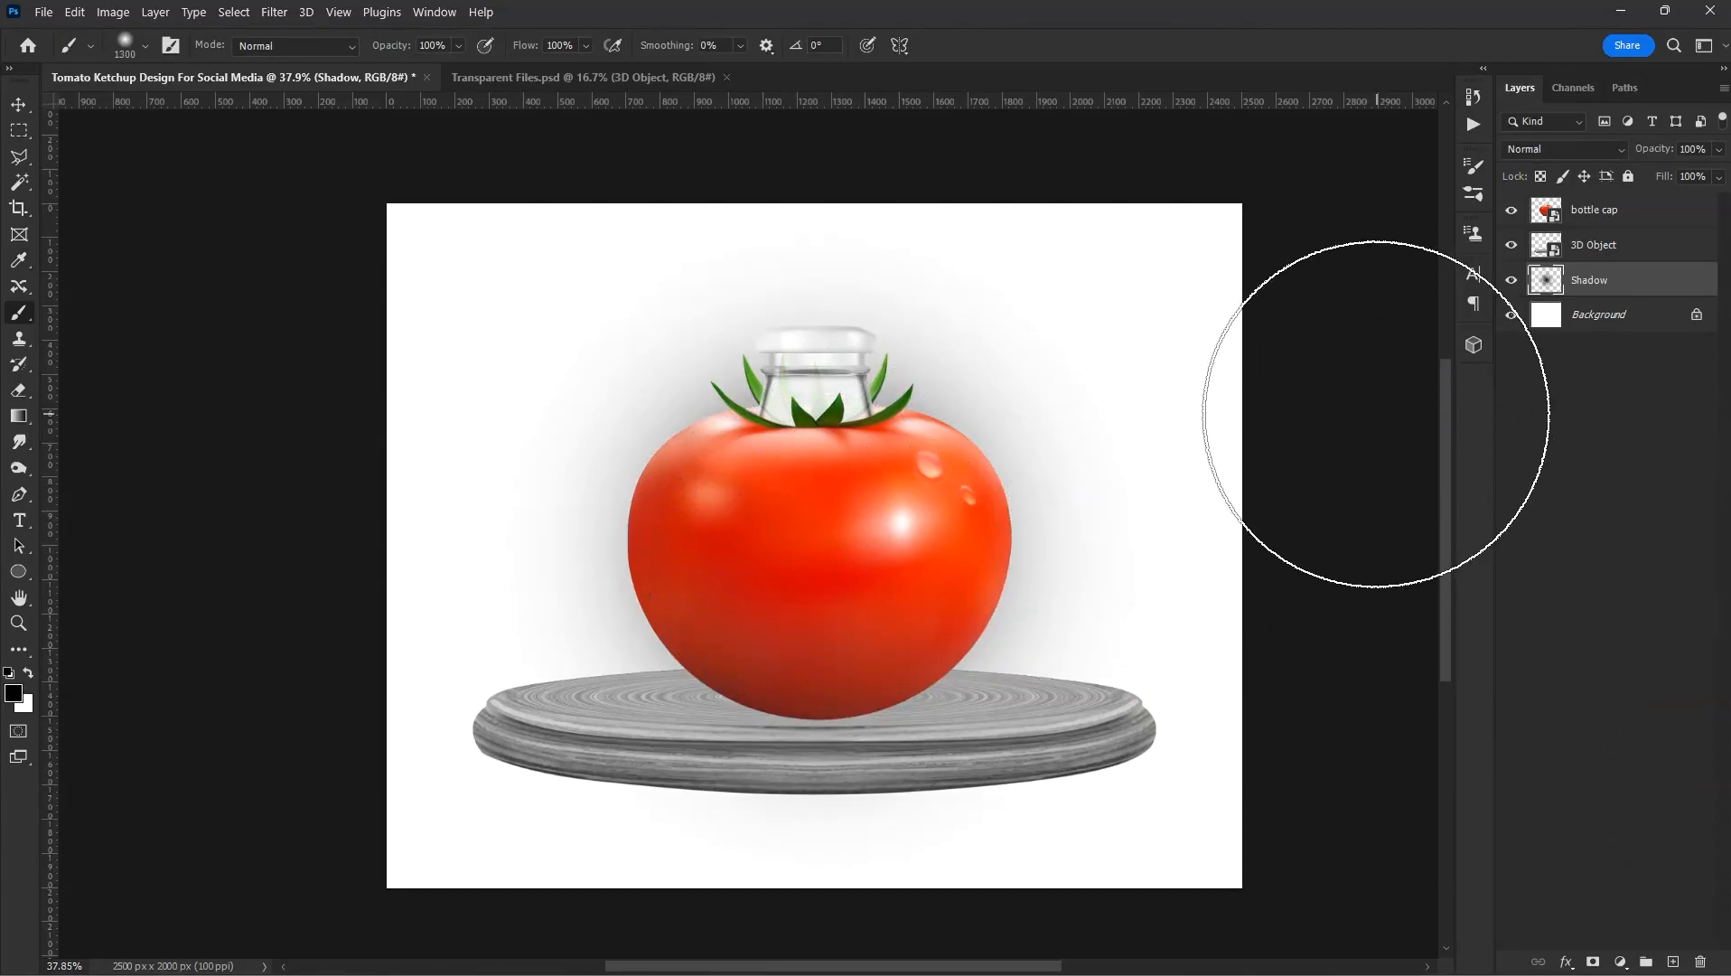
- Squash the black dab to about 25% of its height and position it at the tomato's base
key(v)
drag(1051, 454, 805, 436)
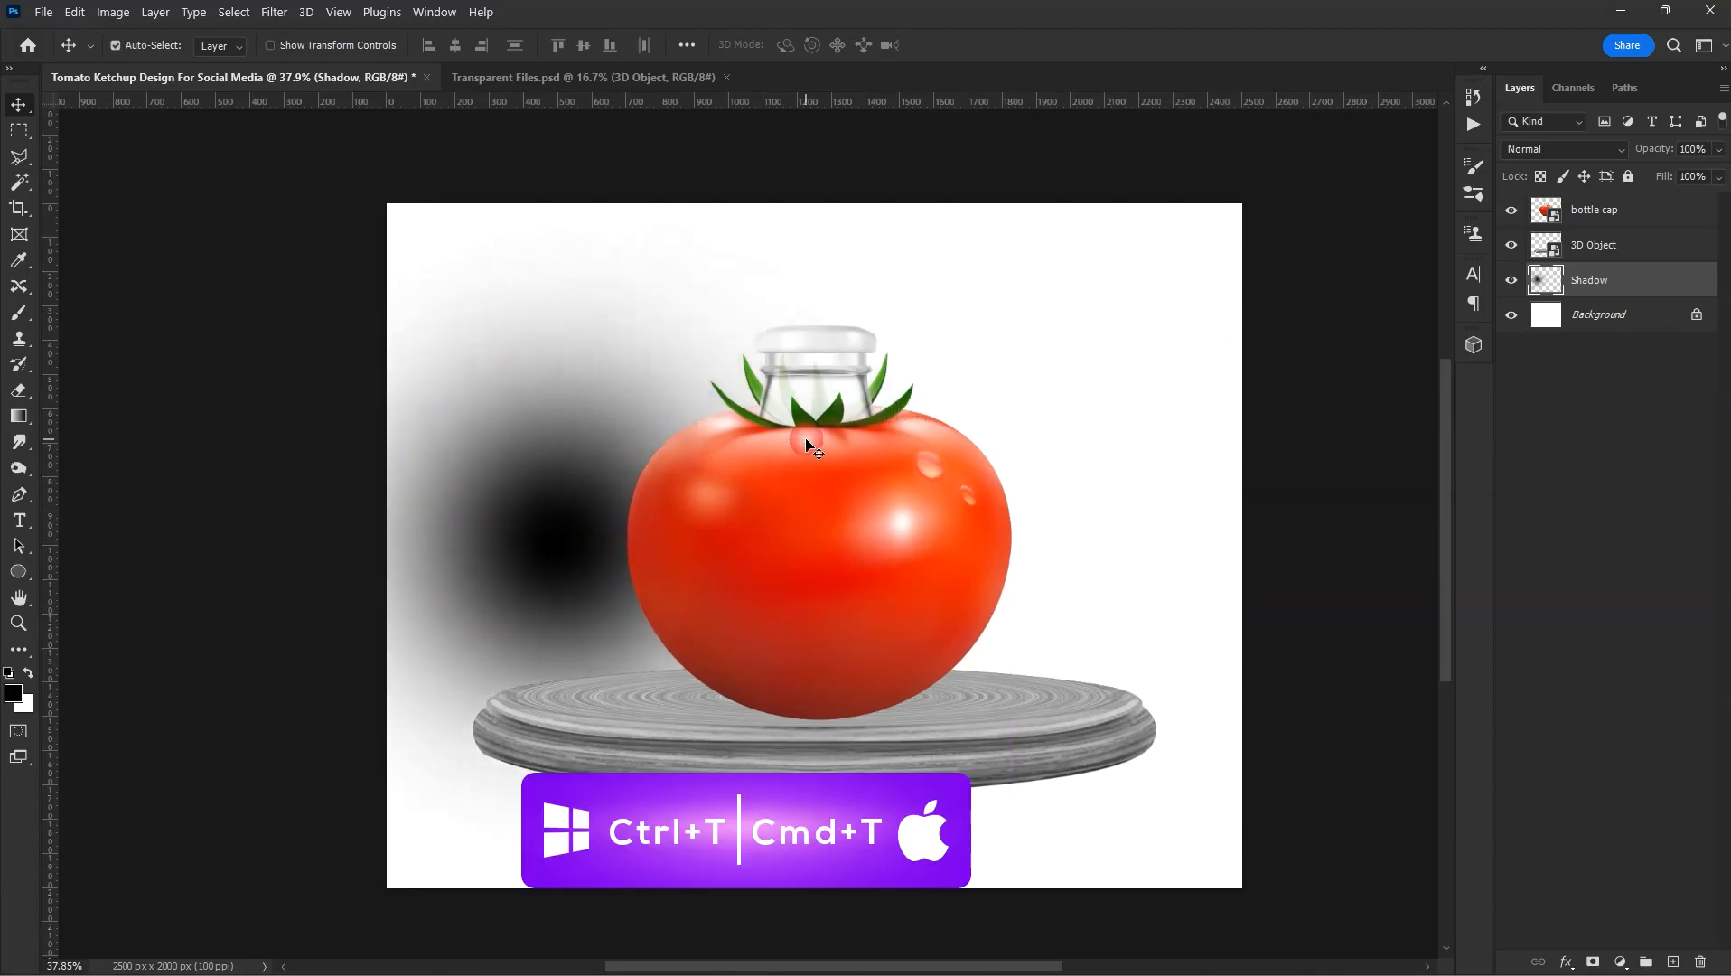
key(ctrl+t)
drag(542, 186, 579, 705)
drag(673, 798, 834, 703)
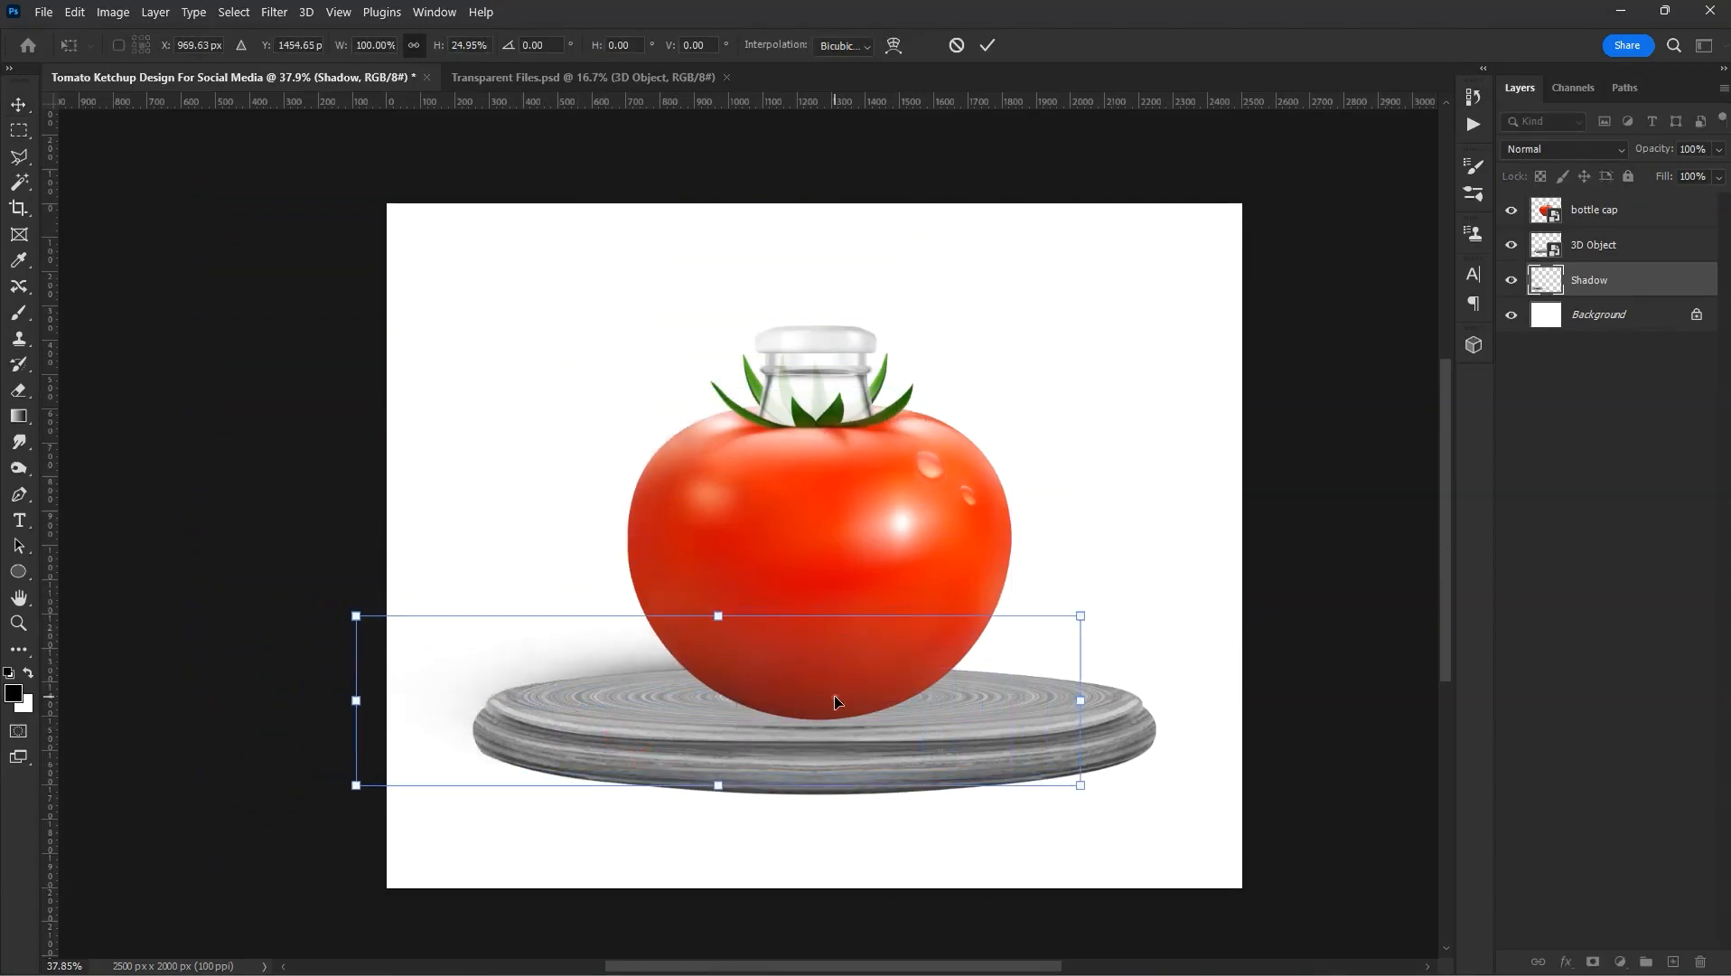
key(Return)
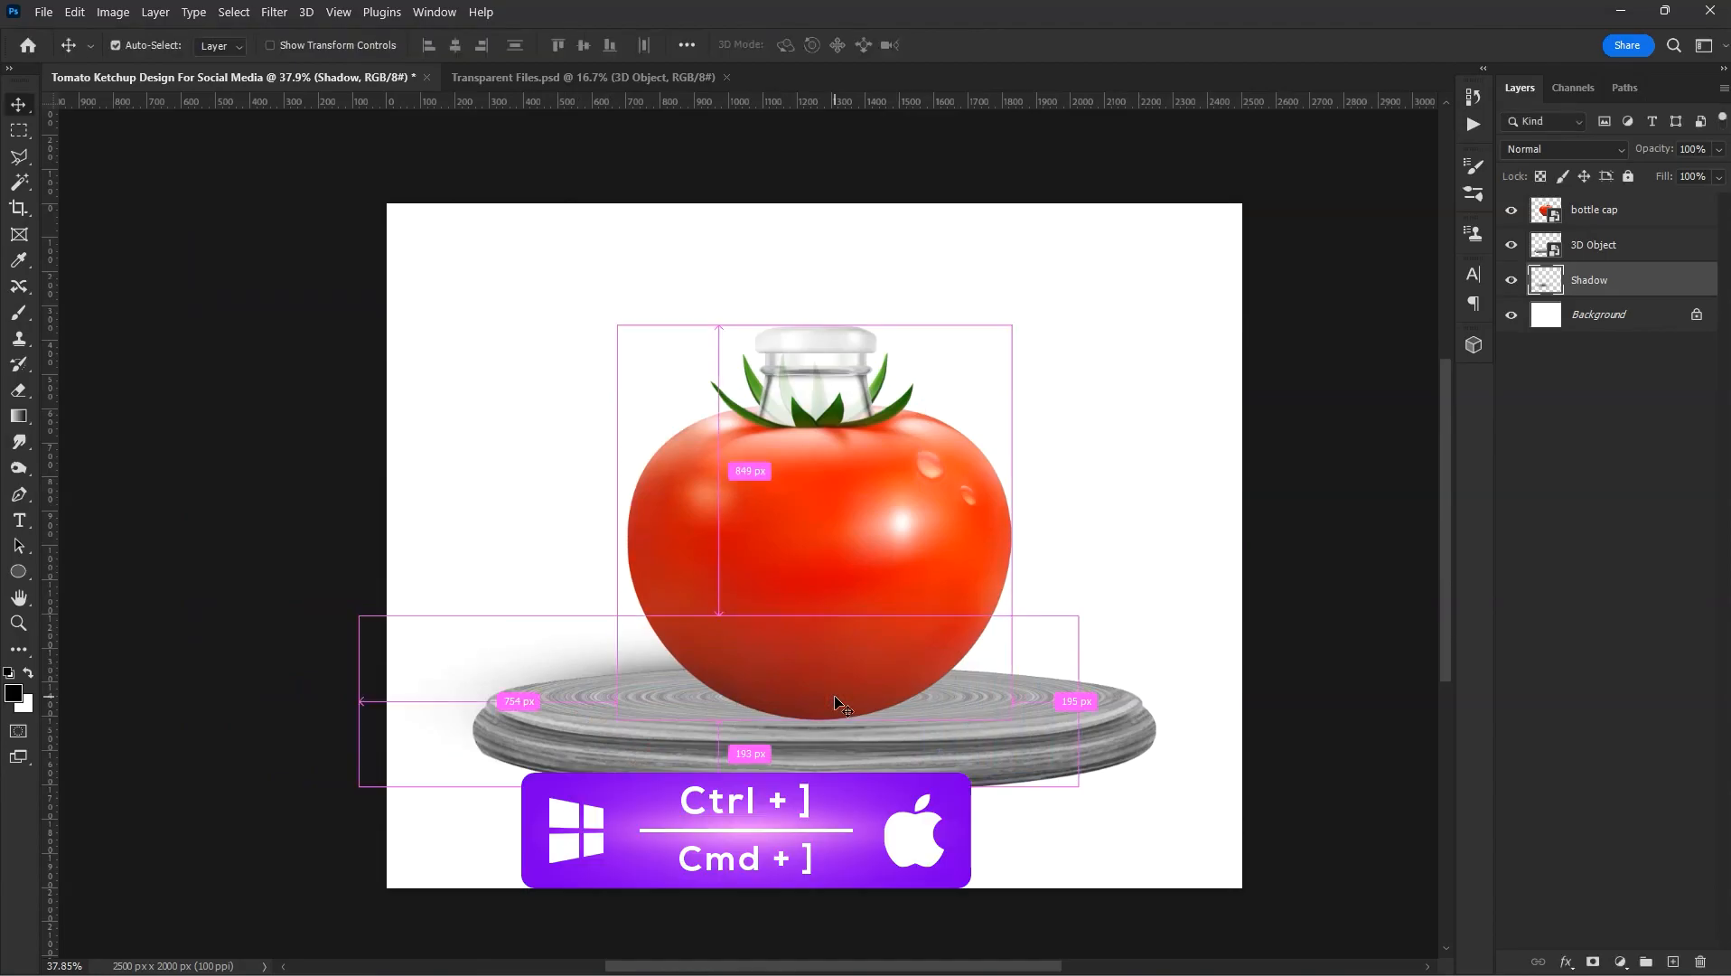
- Raise the Shadow layer above 3D Object, flatten it to about 54% height and fit it beneath the tomato
key(ctrl+bracketright)
drag(837, 702, 860, 700)
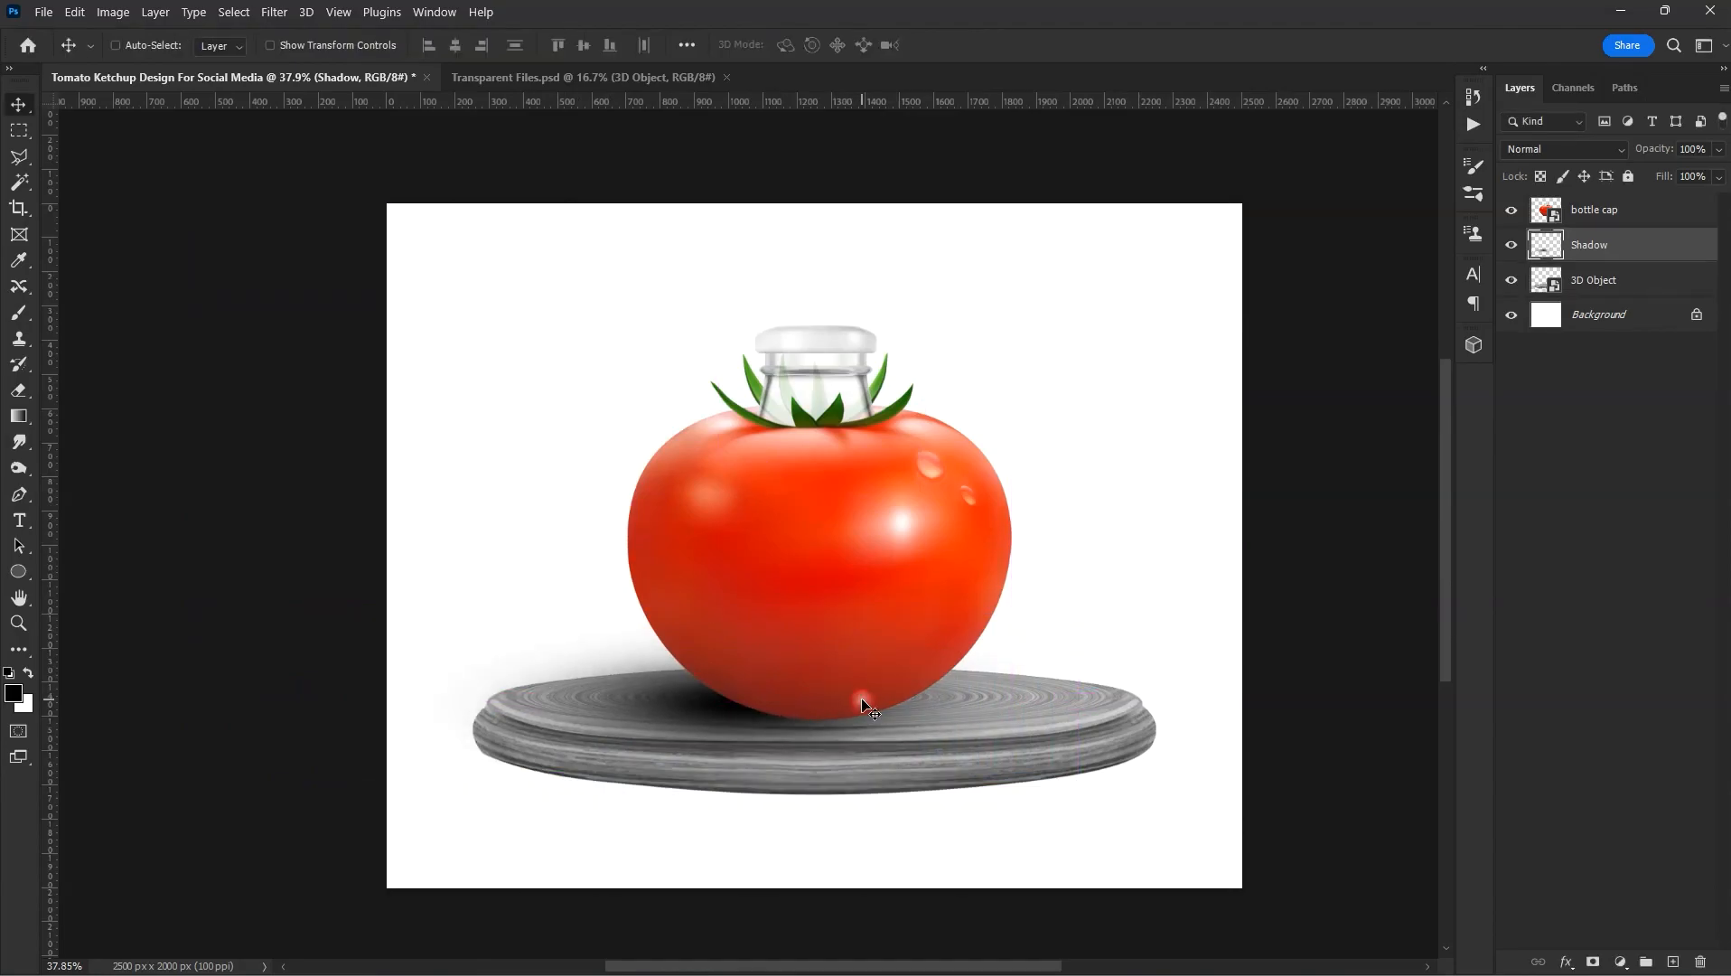
key(ctrl+t)
scroll(862, 697, up, 3)
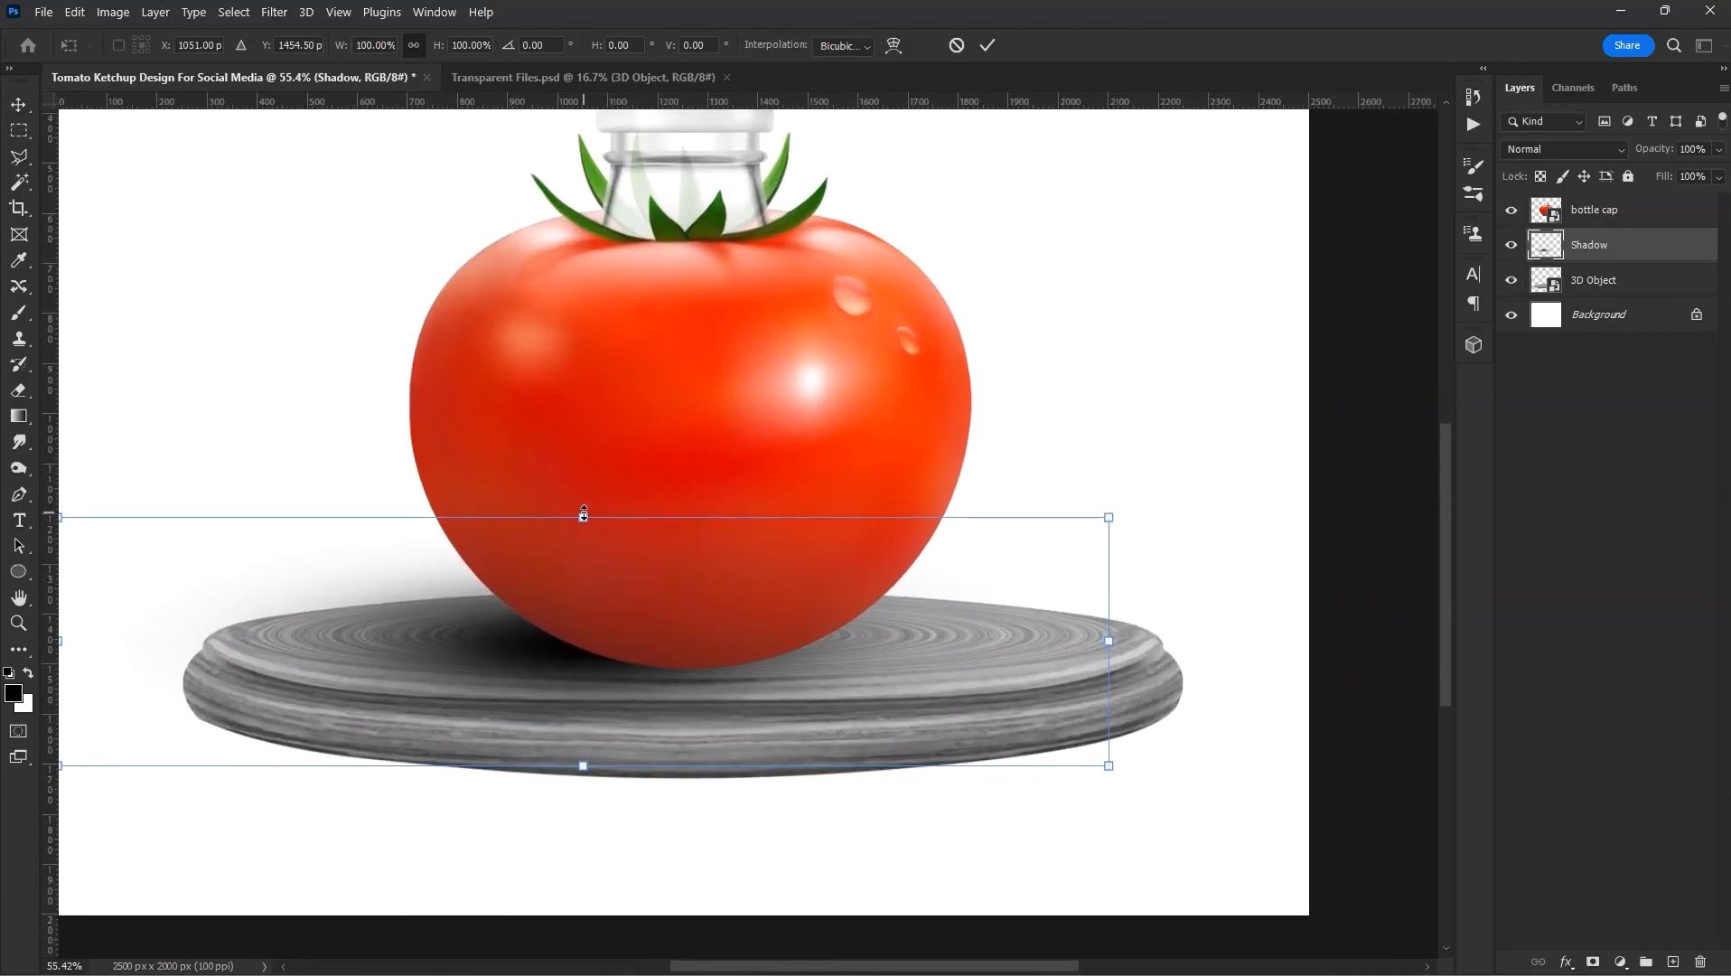
drag(583, 515, 591, 625)
drag(673, 723, 700, 678)
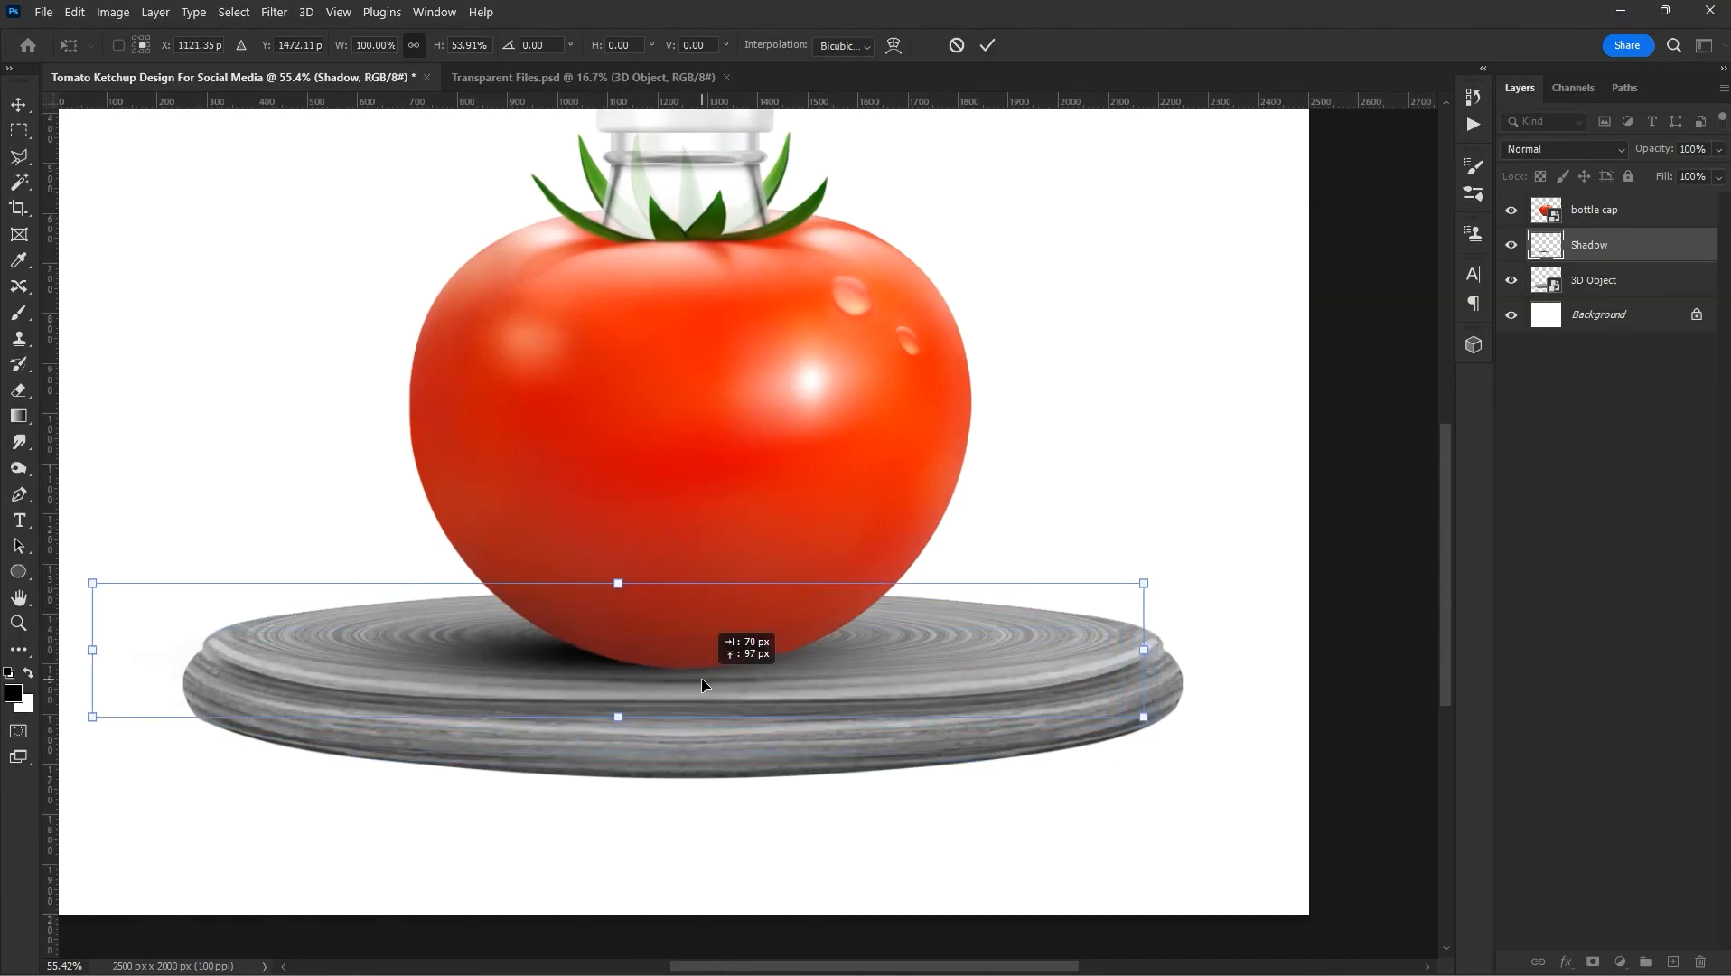
key(Return)
- Duplicate the Shadow layer and scale the copy down to form a tighter contact shadow under the tomato
key(ctrl+j)
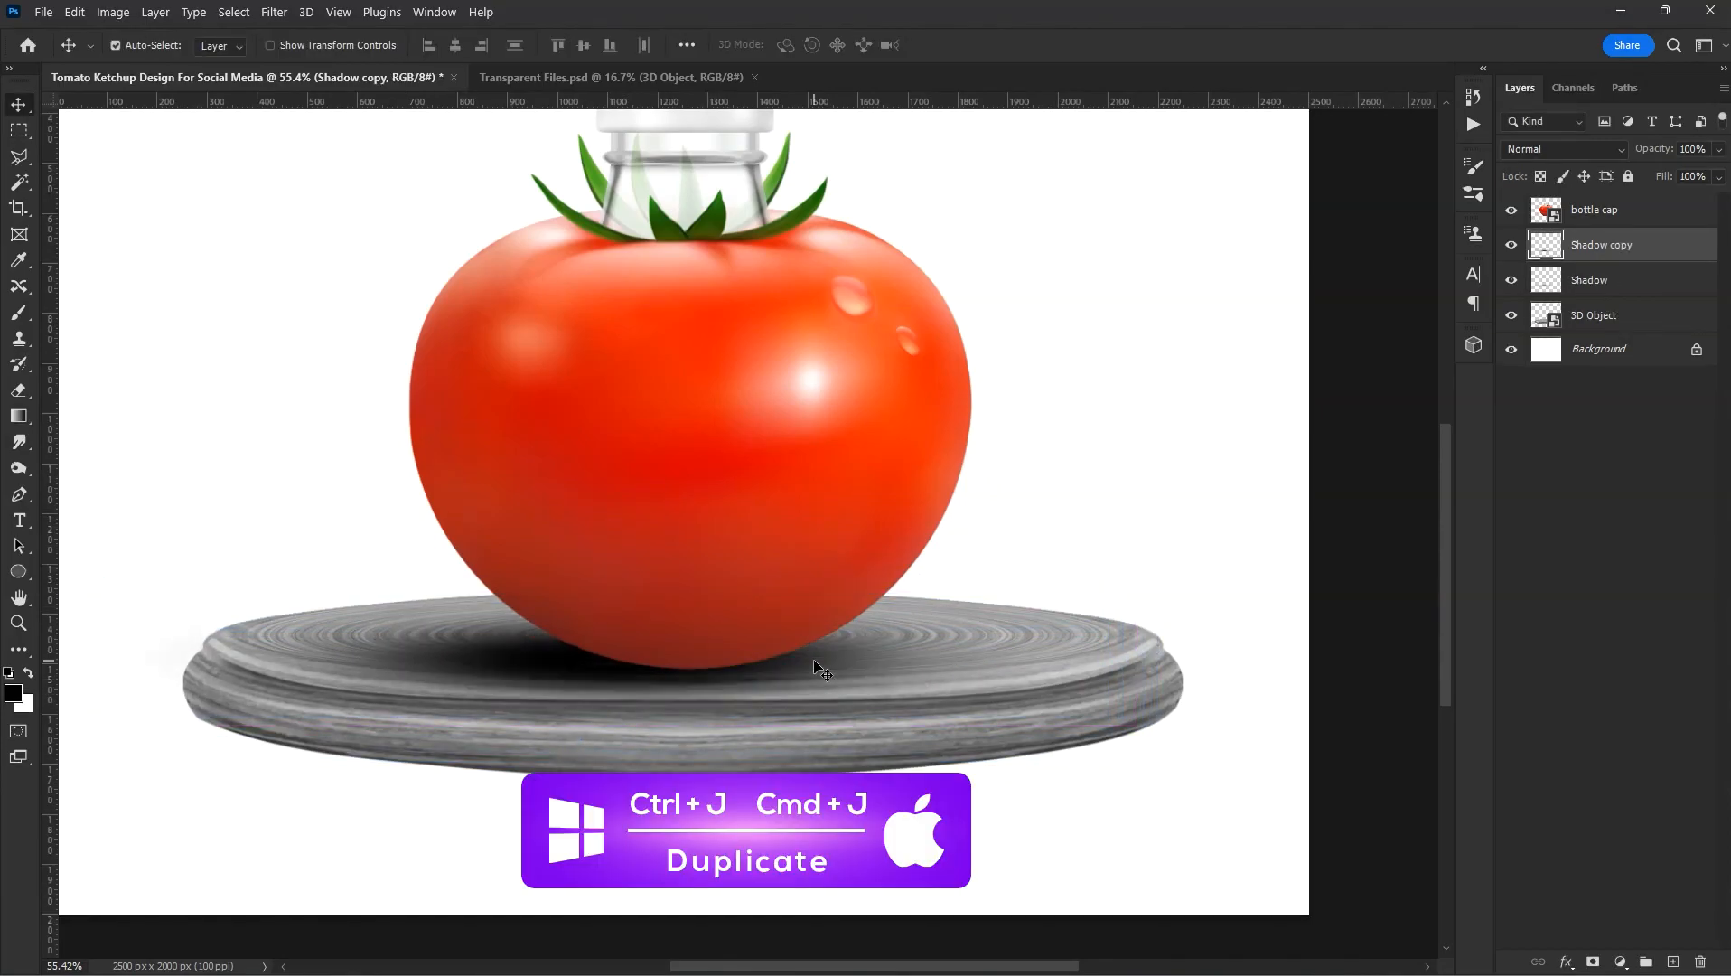
key(ctrl+t)
drag(1133, 592, 952, 660)
key(Return)
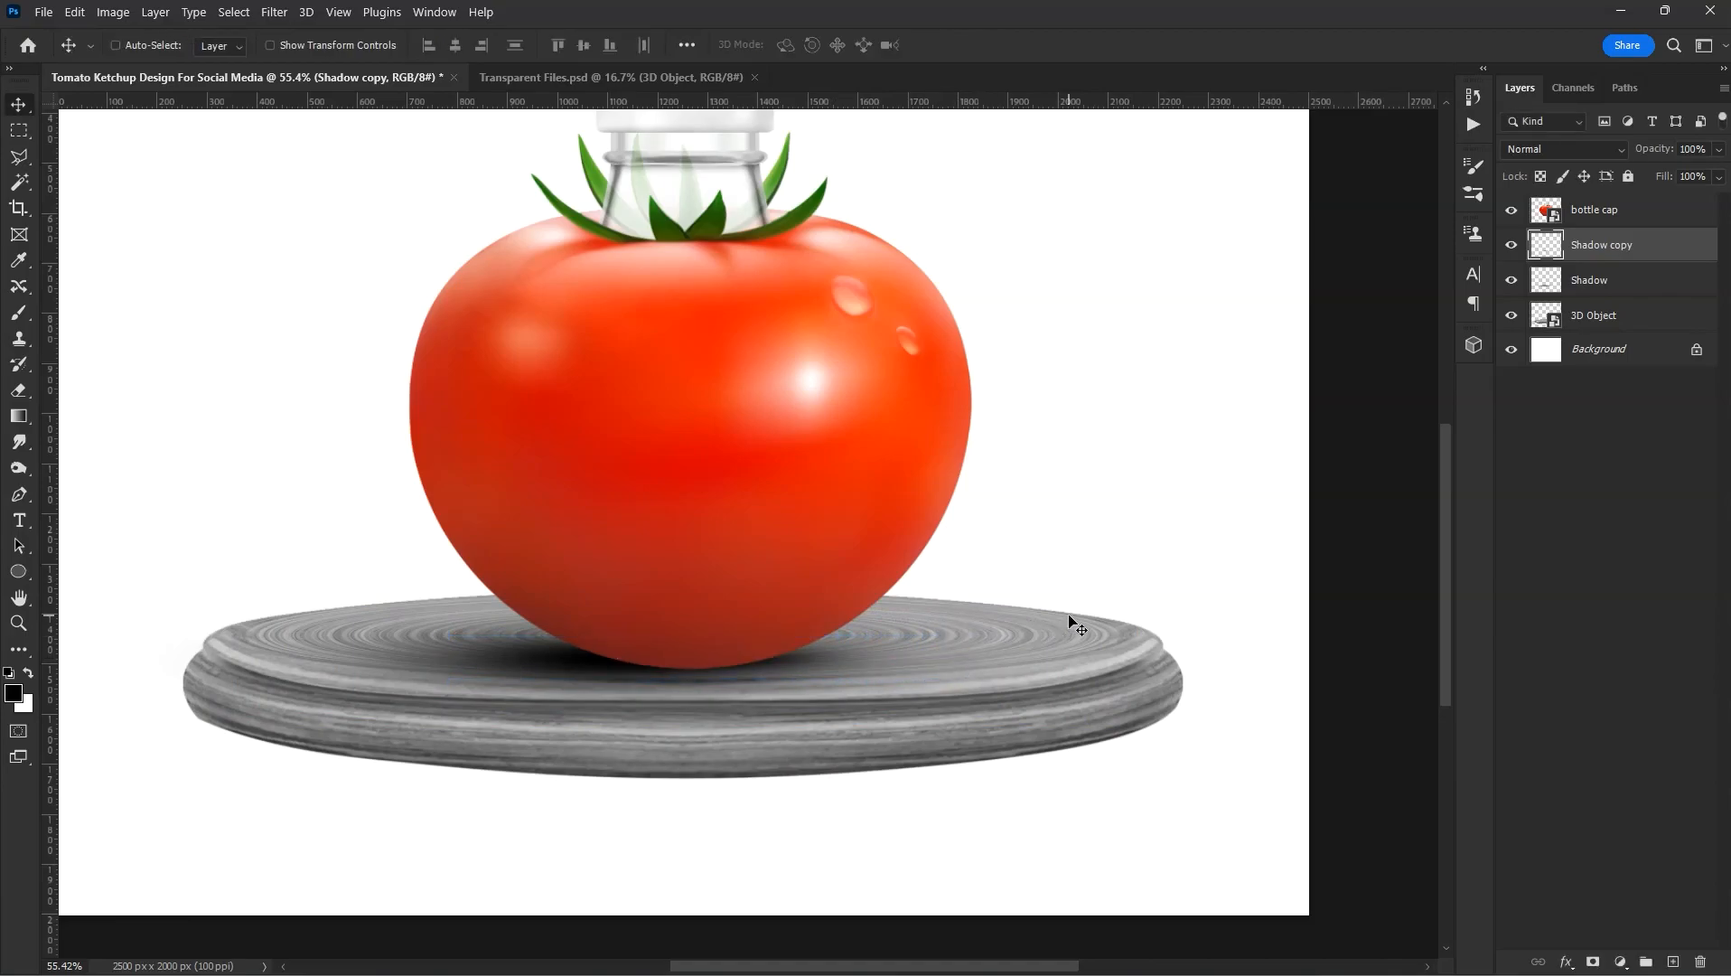
shift+click(1613, 286)
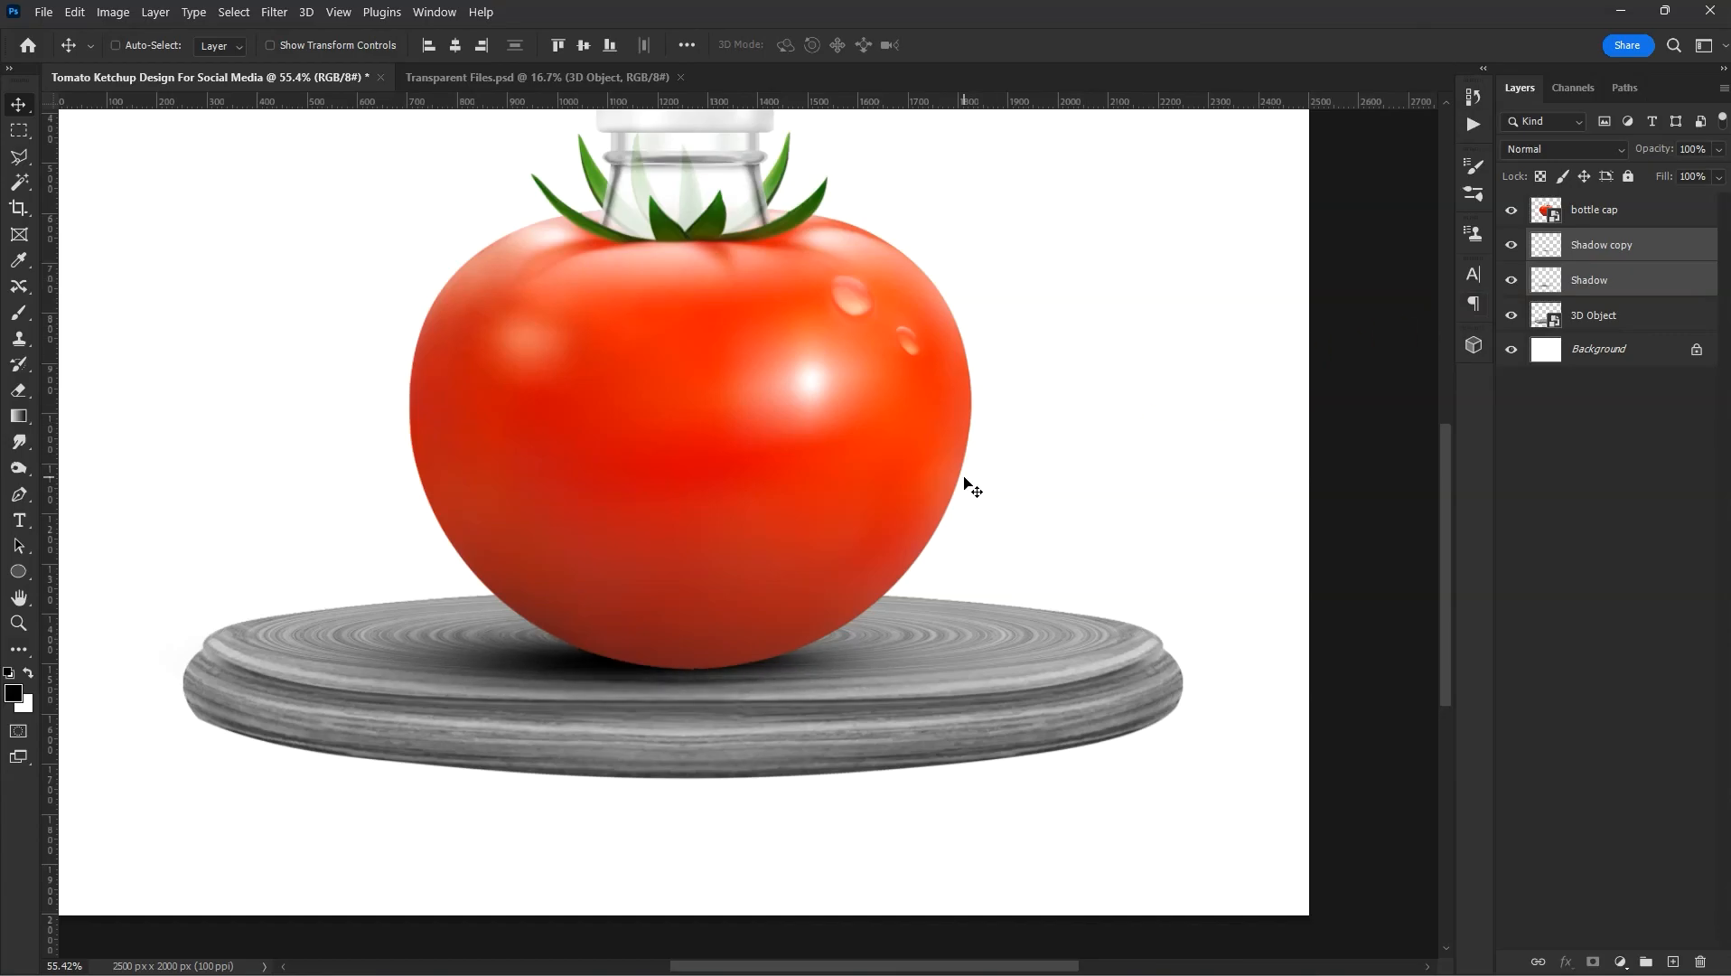
scroll(945, 475, down, 3)
- Bring the Wood Texture layer from Transparent Files.psd into the tomato ketchup design, above the 3D Object layer
click(1590, 318)
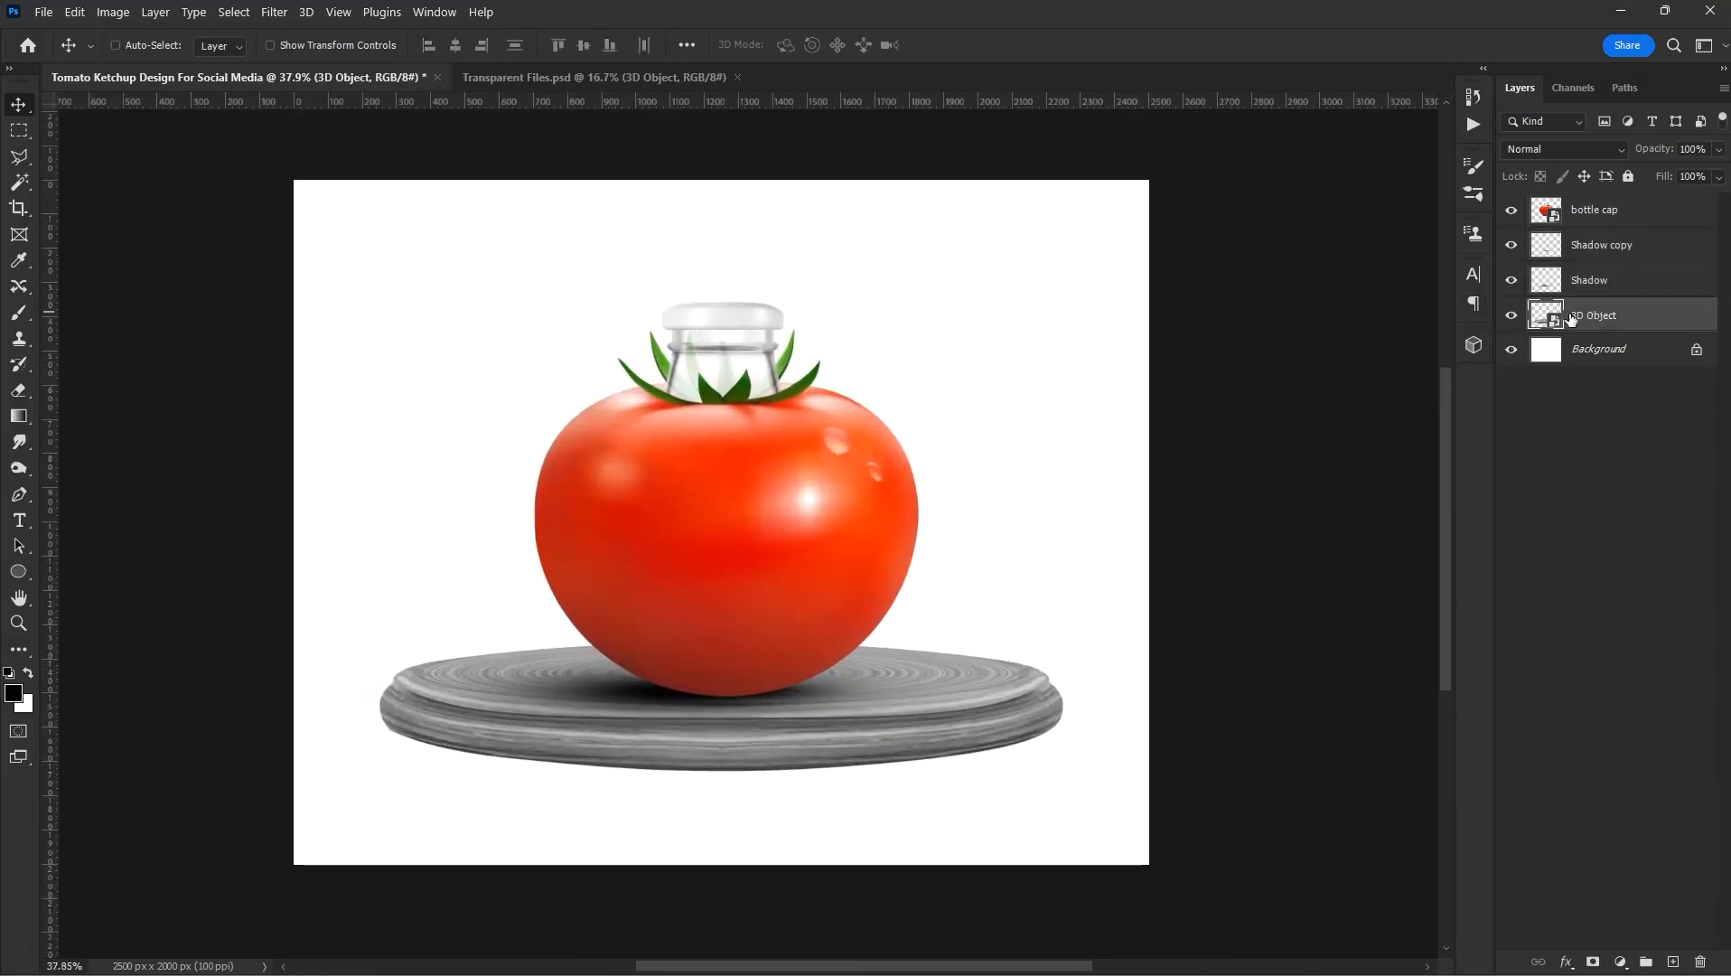
click(598, 79)
right_click(720, 714)
click(749, 718)
drag(750, 718, 704, 578)
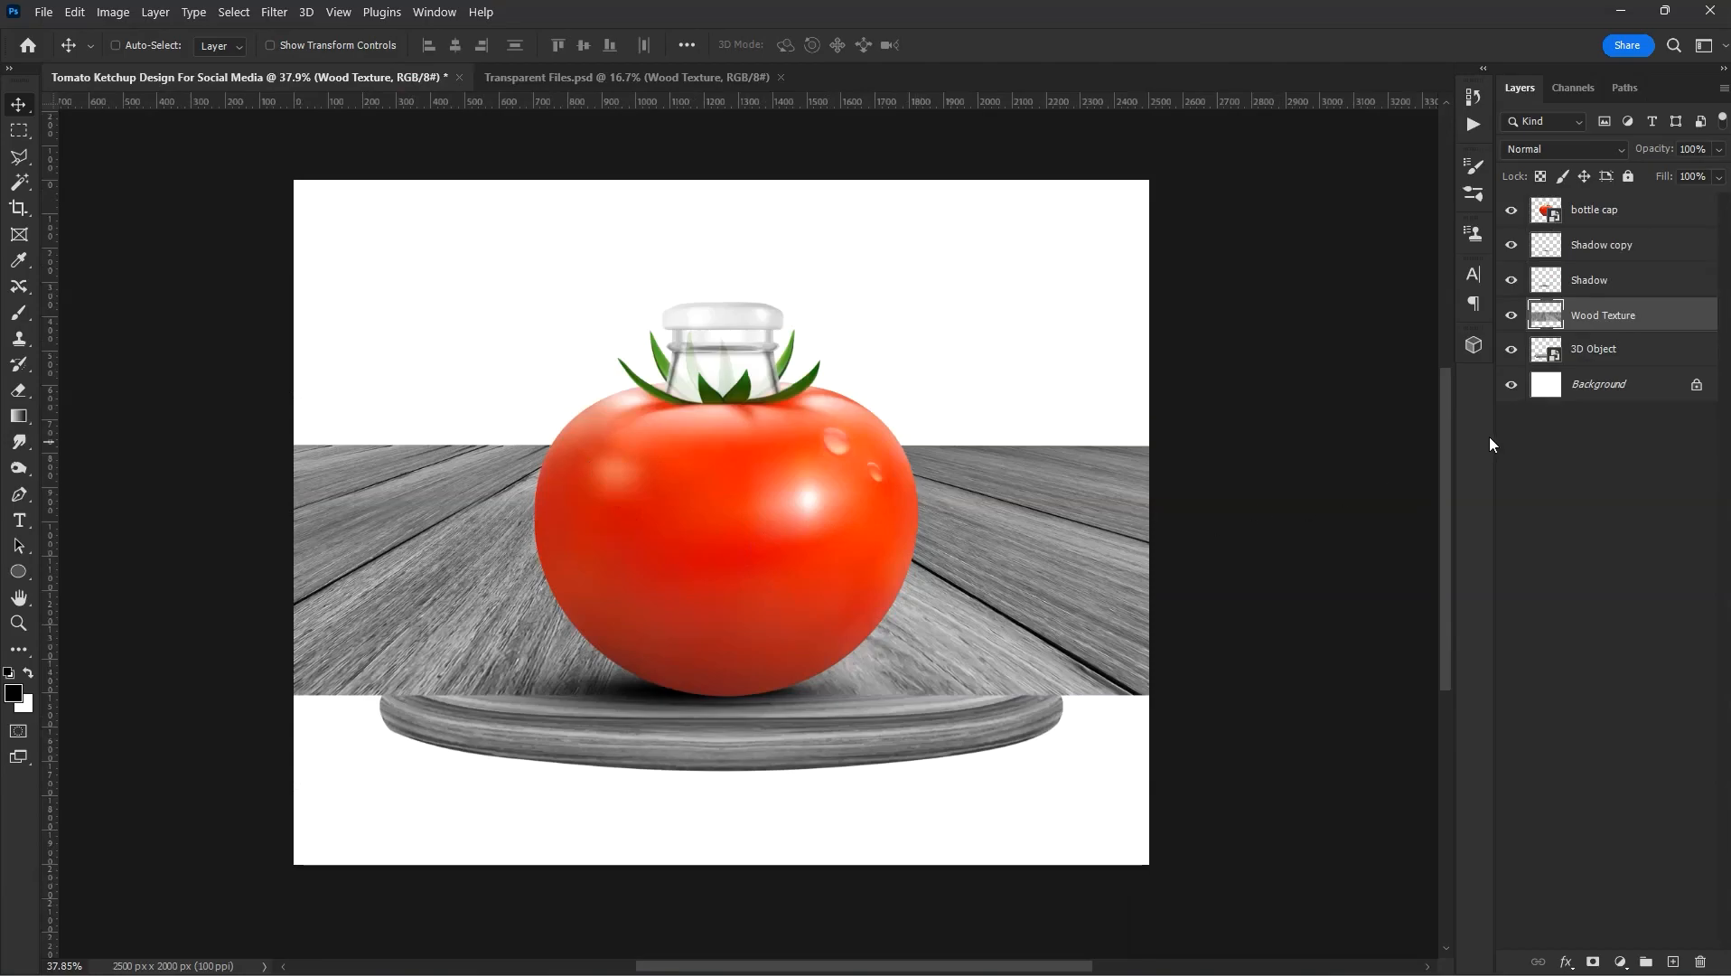
- Place Wood Texture below the 3D Object layer, scale it to about 87% and fit it along the canvas's lower edge
drag(1617, 322, 1615, 359)
drag(1000, 440, 1016, 611)
key(ctrl+t)
drag(139, 610, 269, 645)
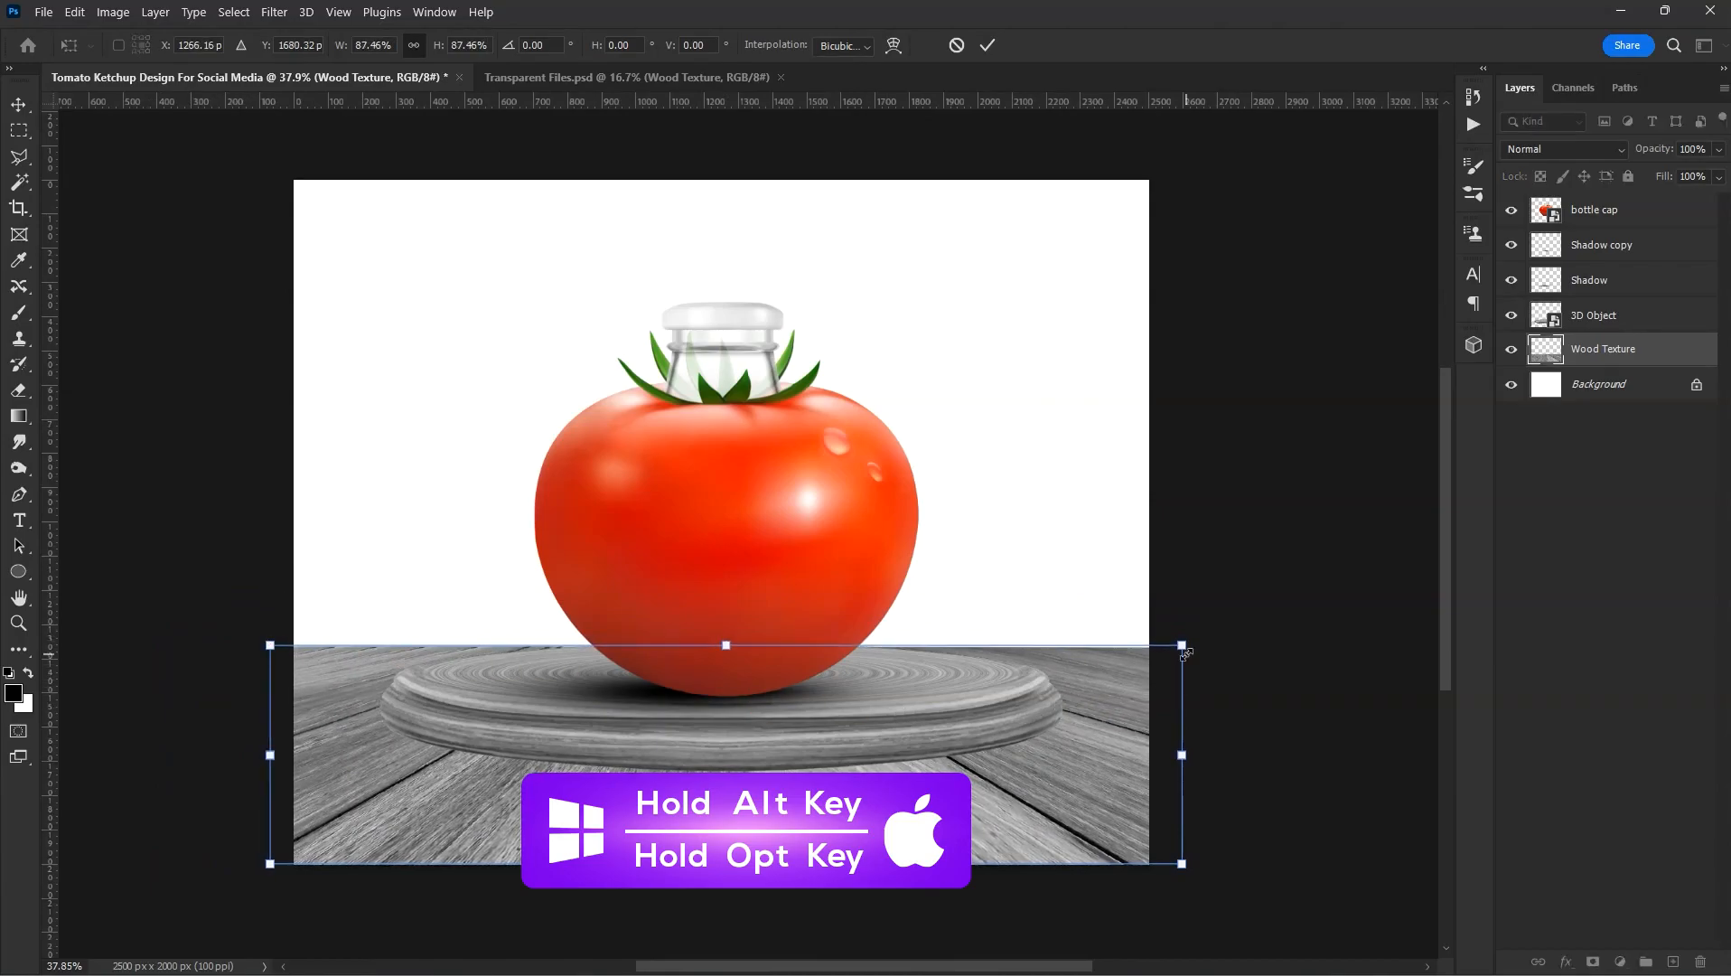
drag(1183, 646, 1174, 648)
click(1116, 678)
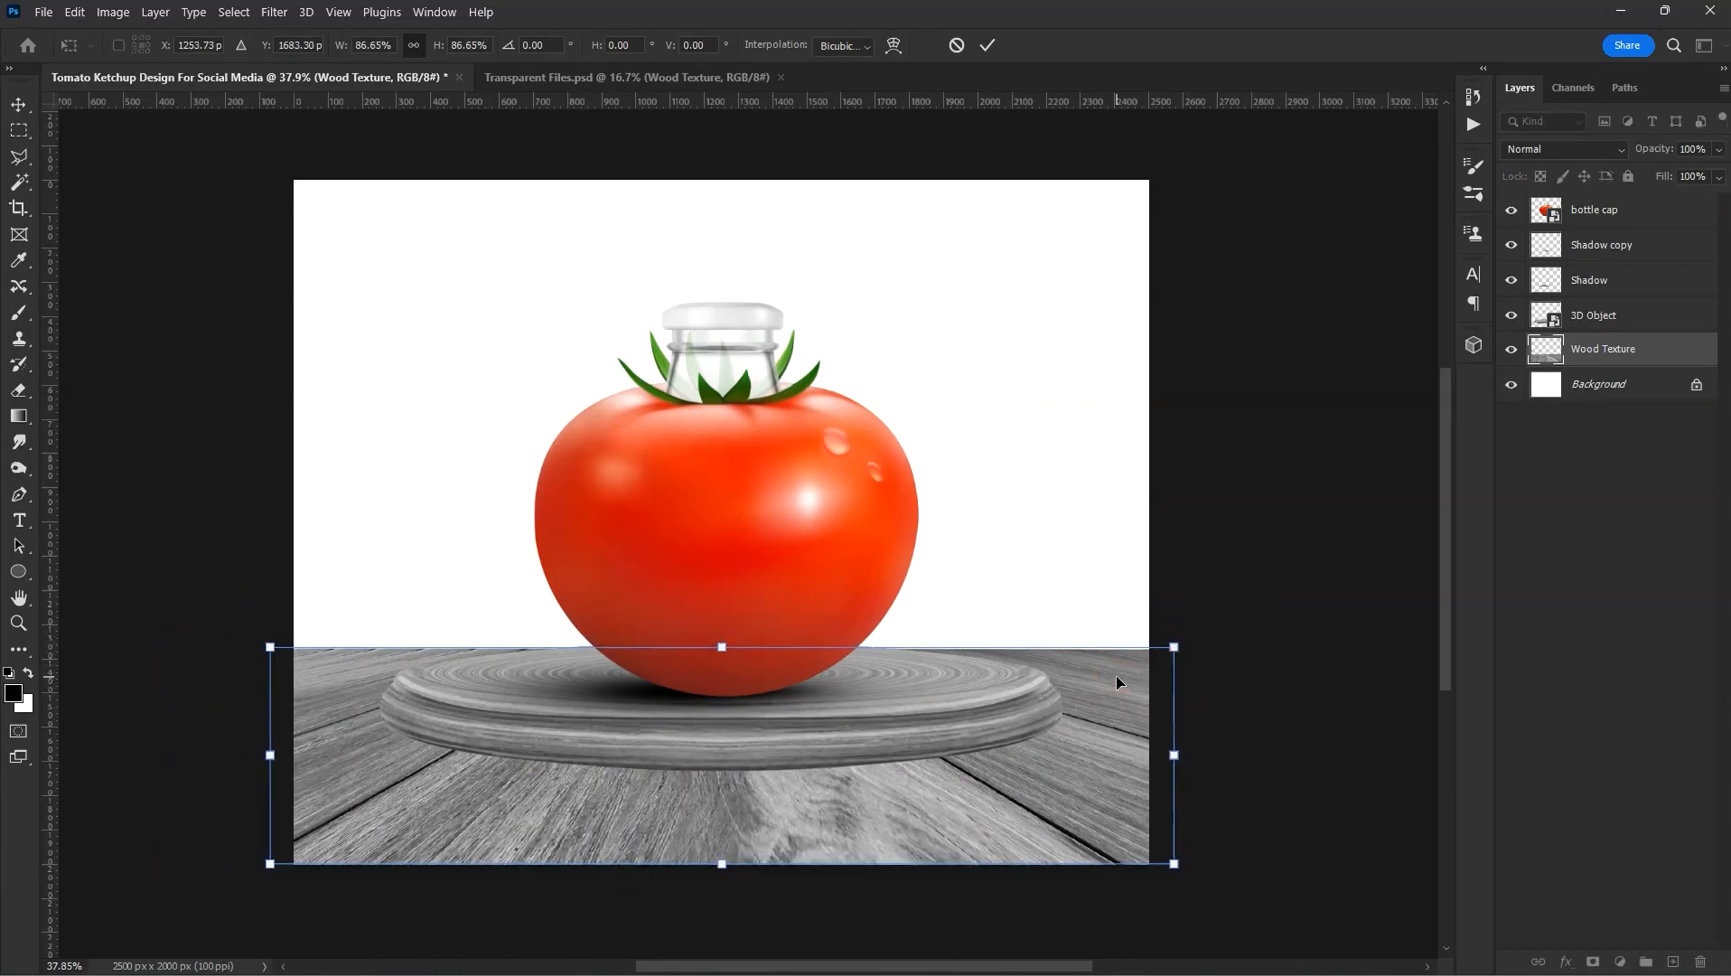
key(Return)
drag(911, 688, 967, 663)
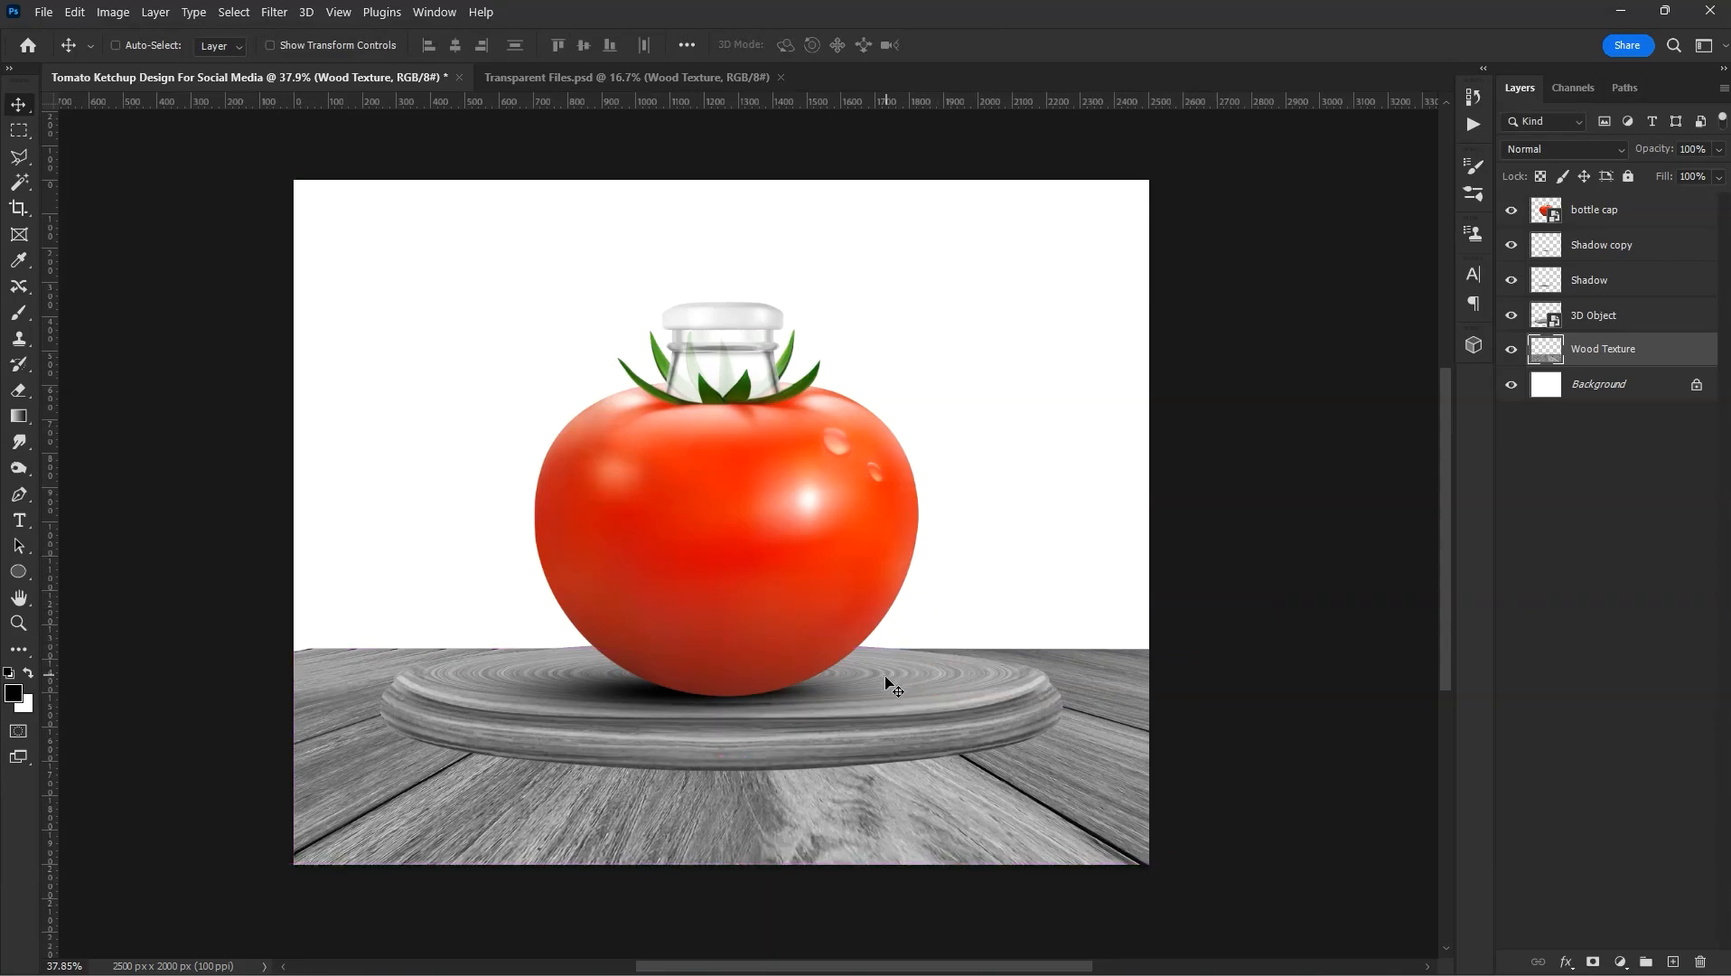
- Load the 3D Object disc's outline as a selection and add a new layer named "shadow" directly above it
right_click(912, 695)
click(930, 694)
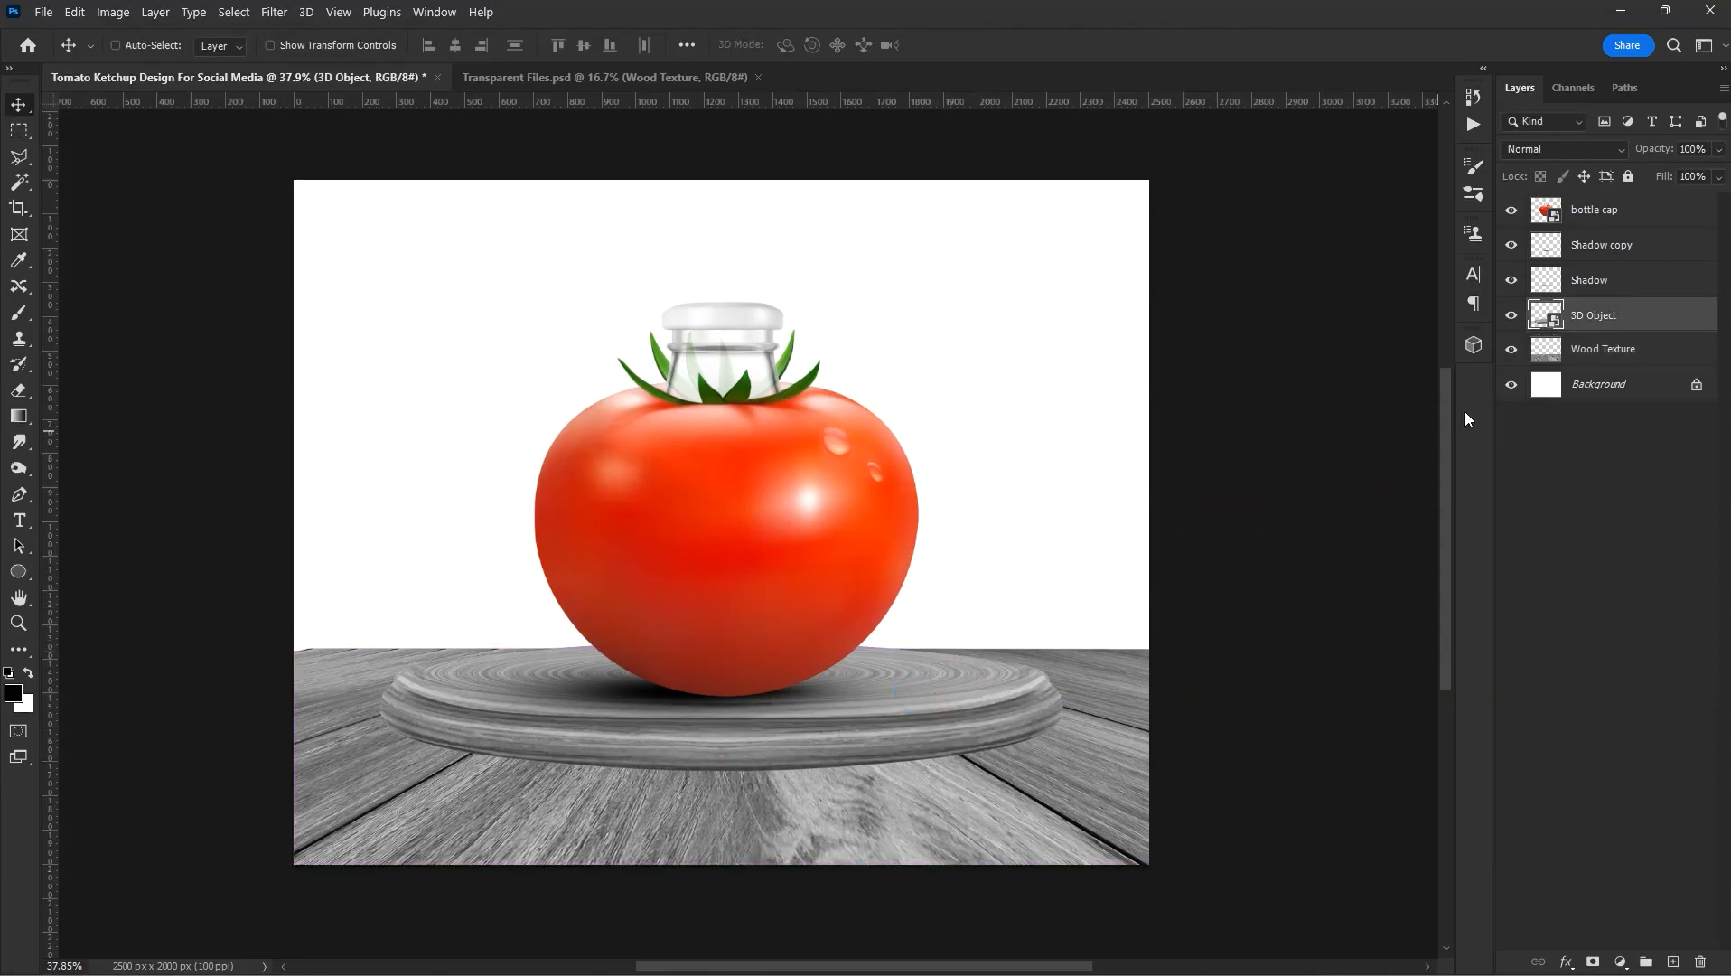
ctrl+click(1555, 322)
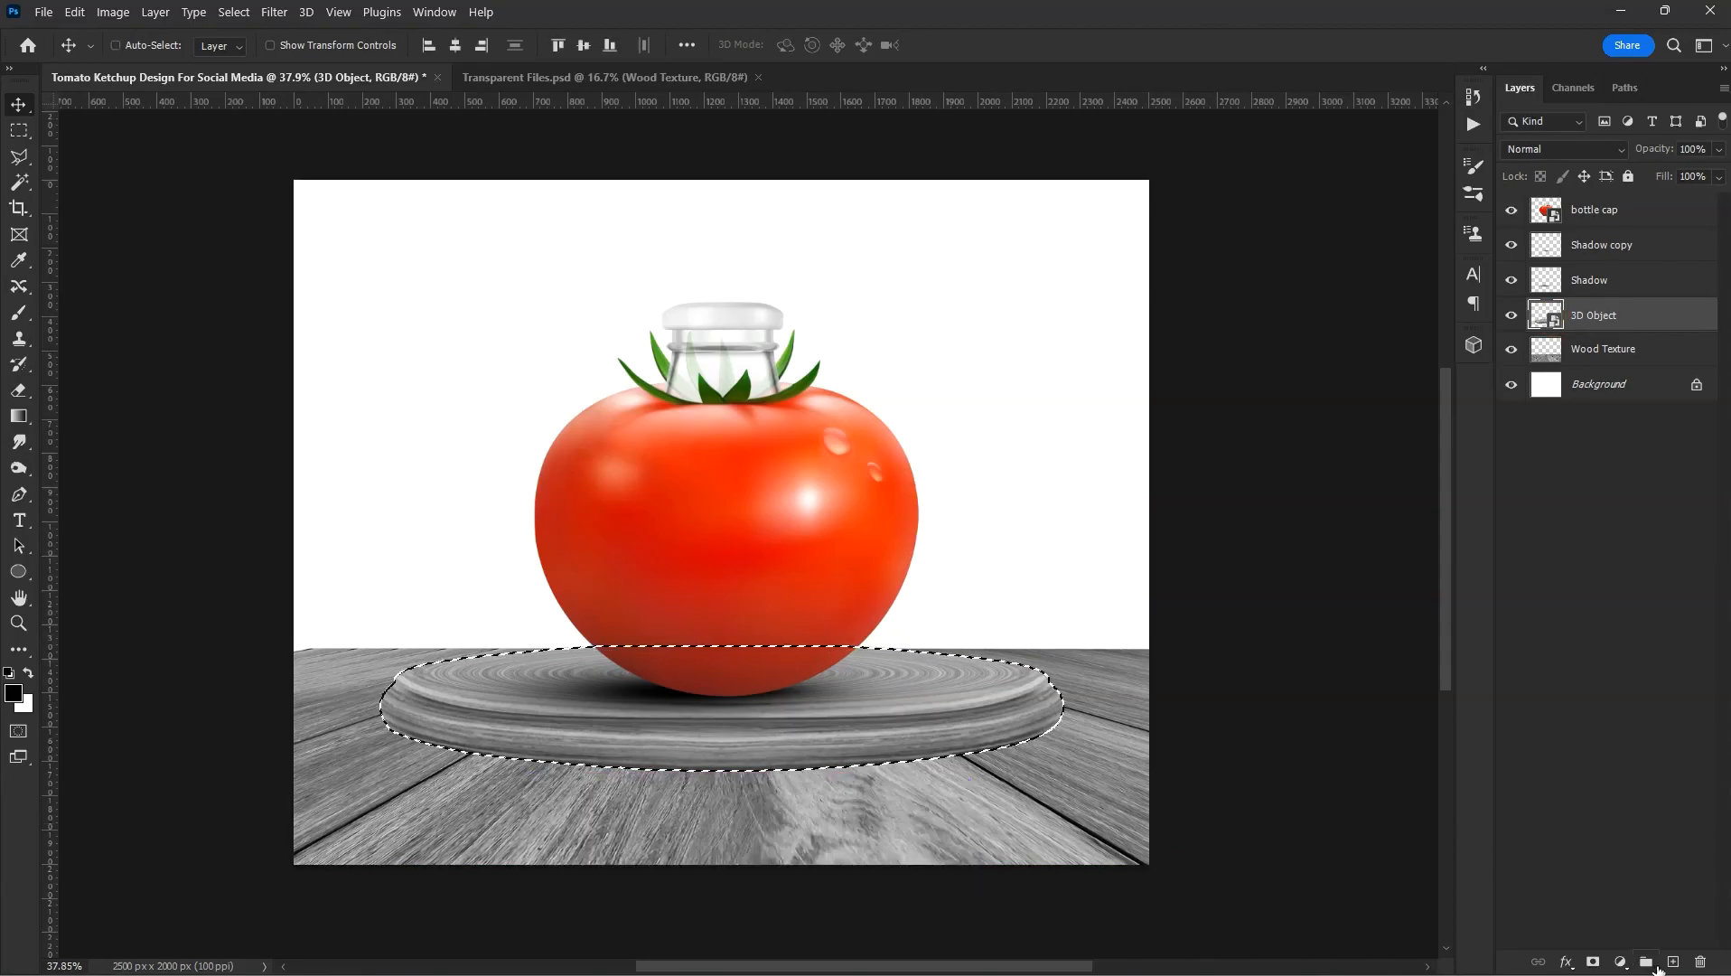
click(1672, 962)
double_click(1590, 316)
text(shadow)
click(1581, 507)
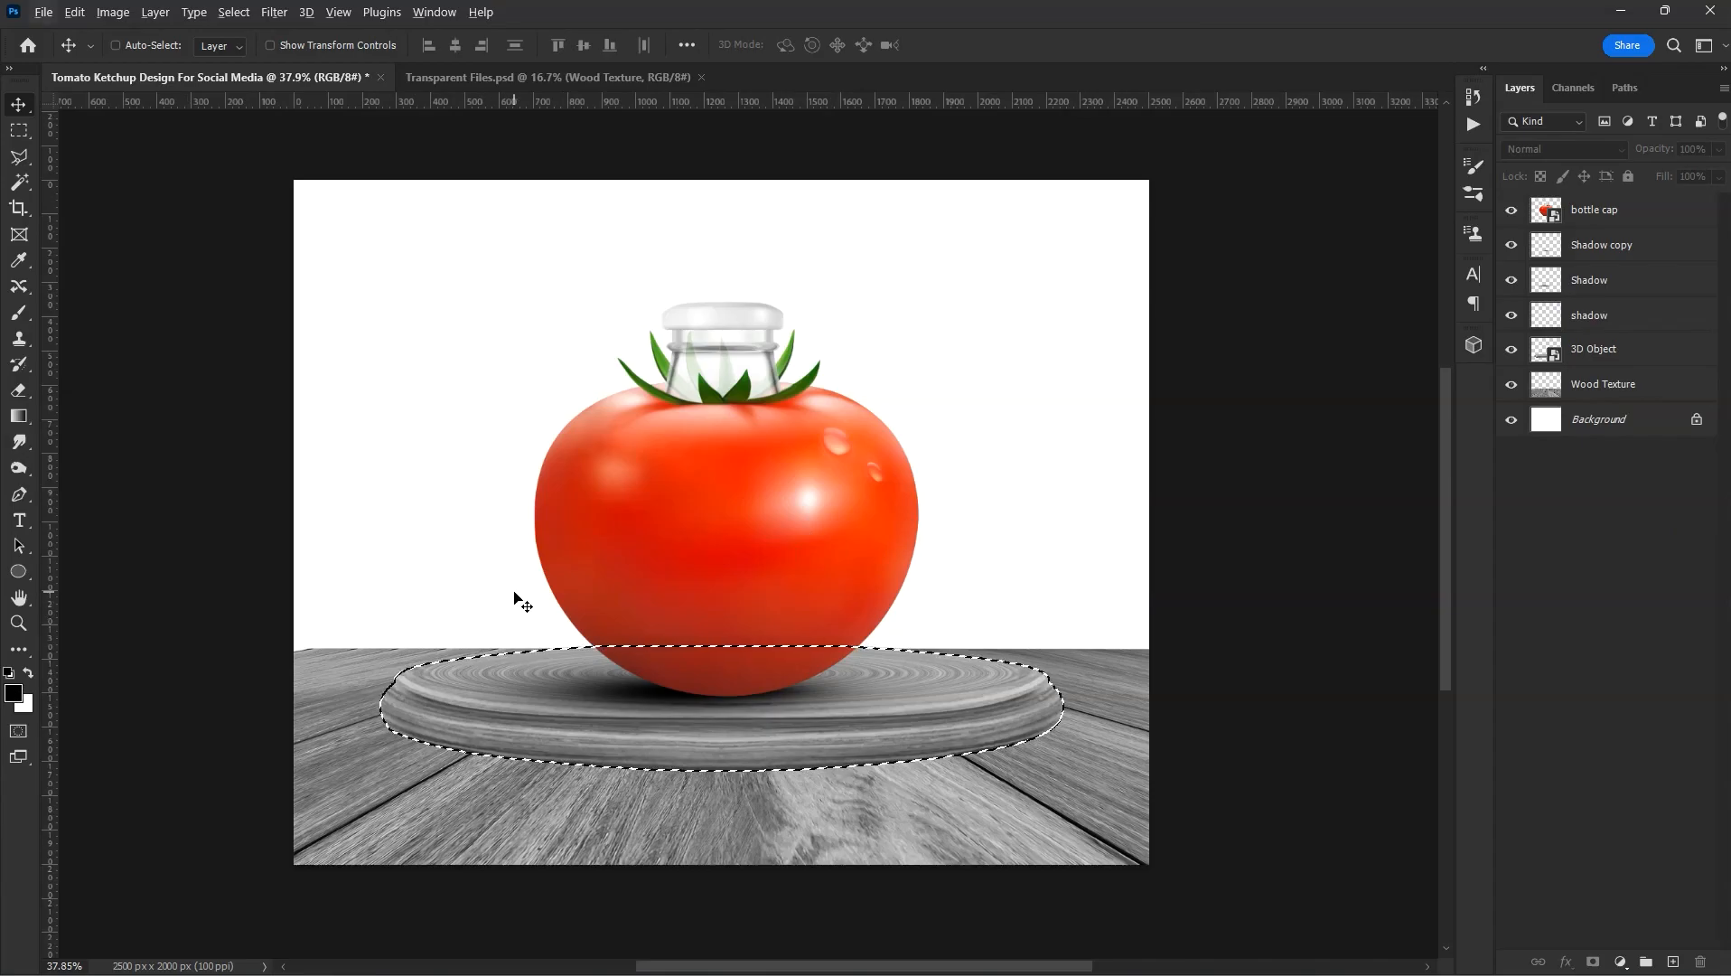
- Fill the disc-shaped selection with black on the new shadow layer and deselect
click(1617, 318)
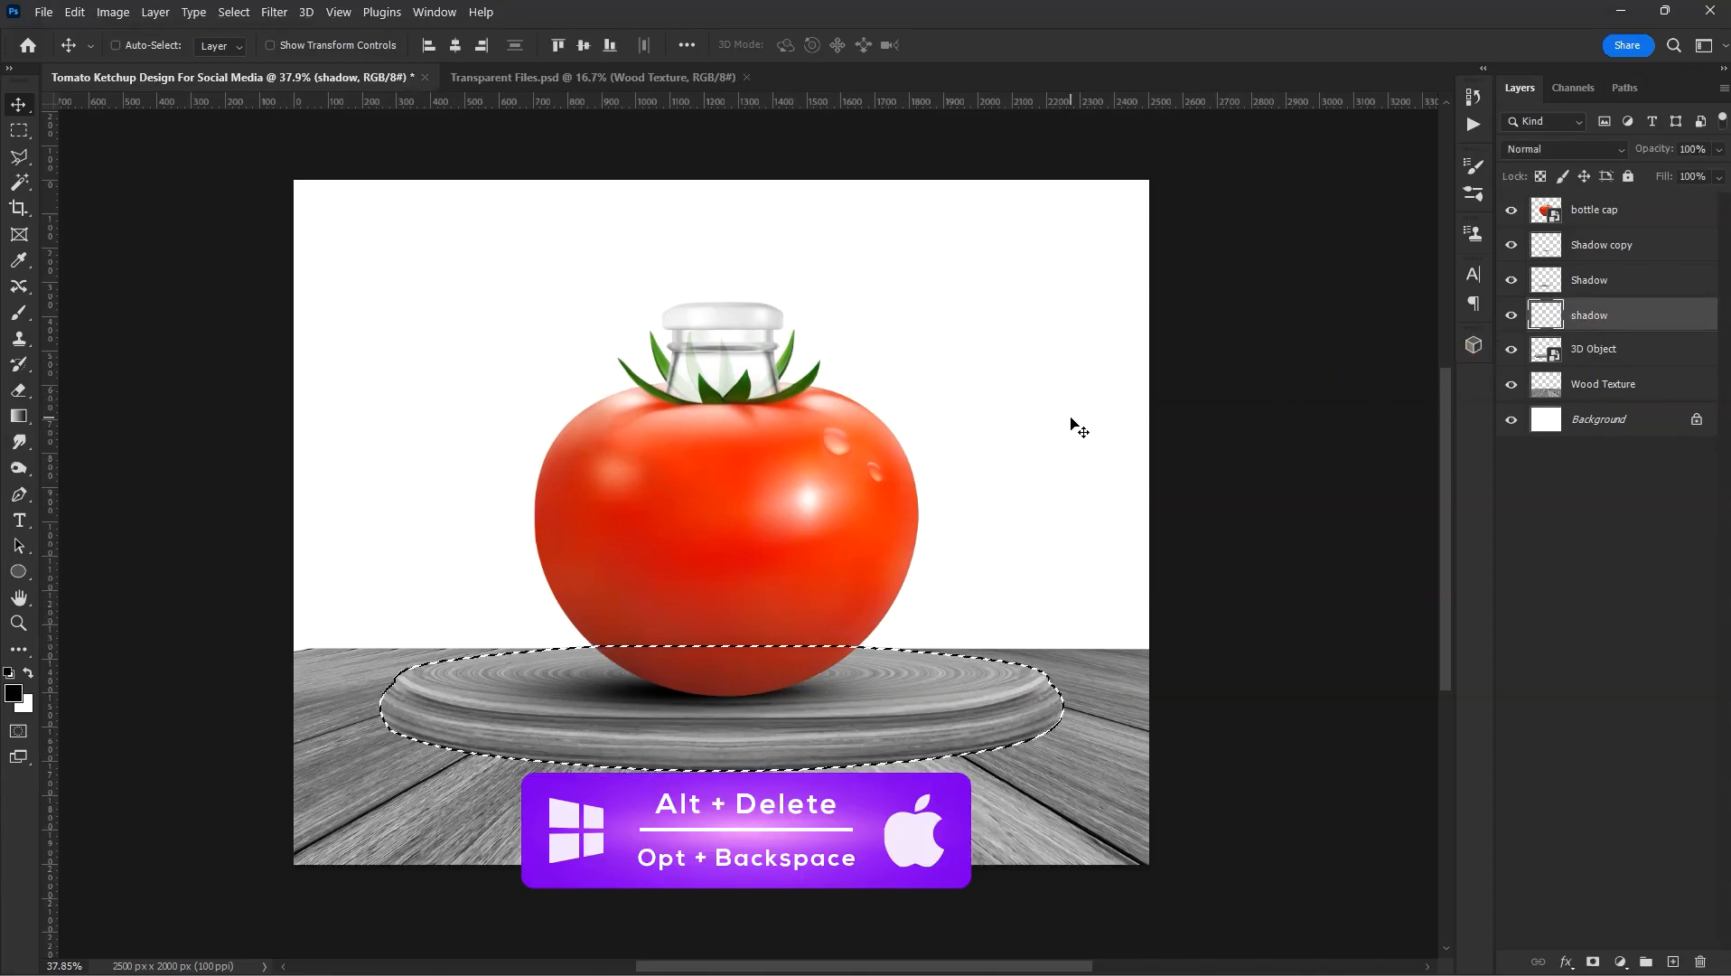
key(alt+Delete)
key(ctrl+d)
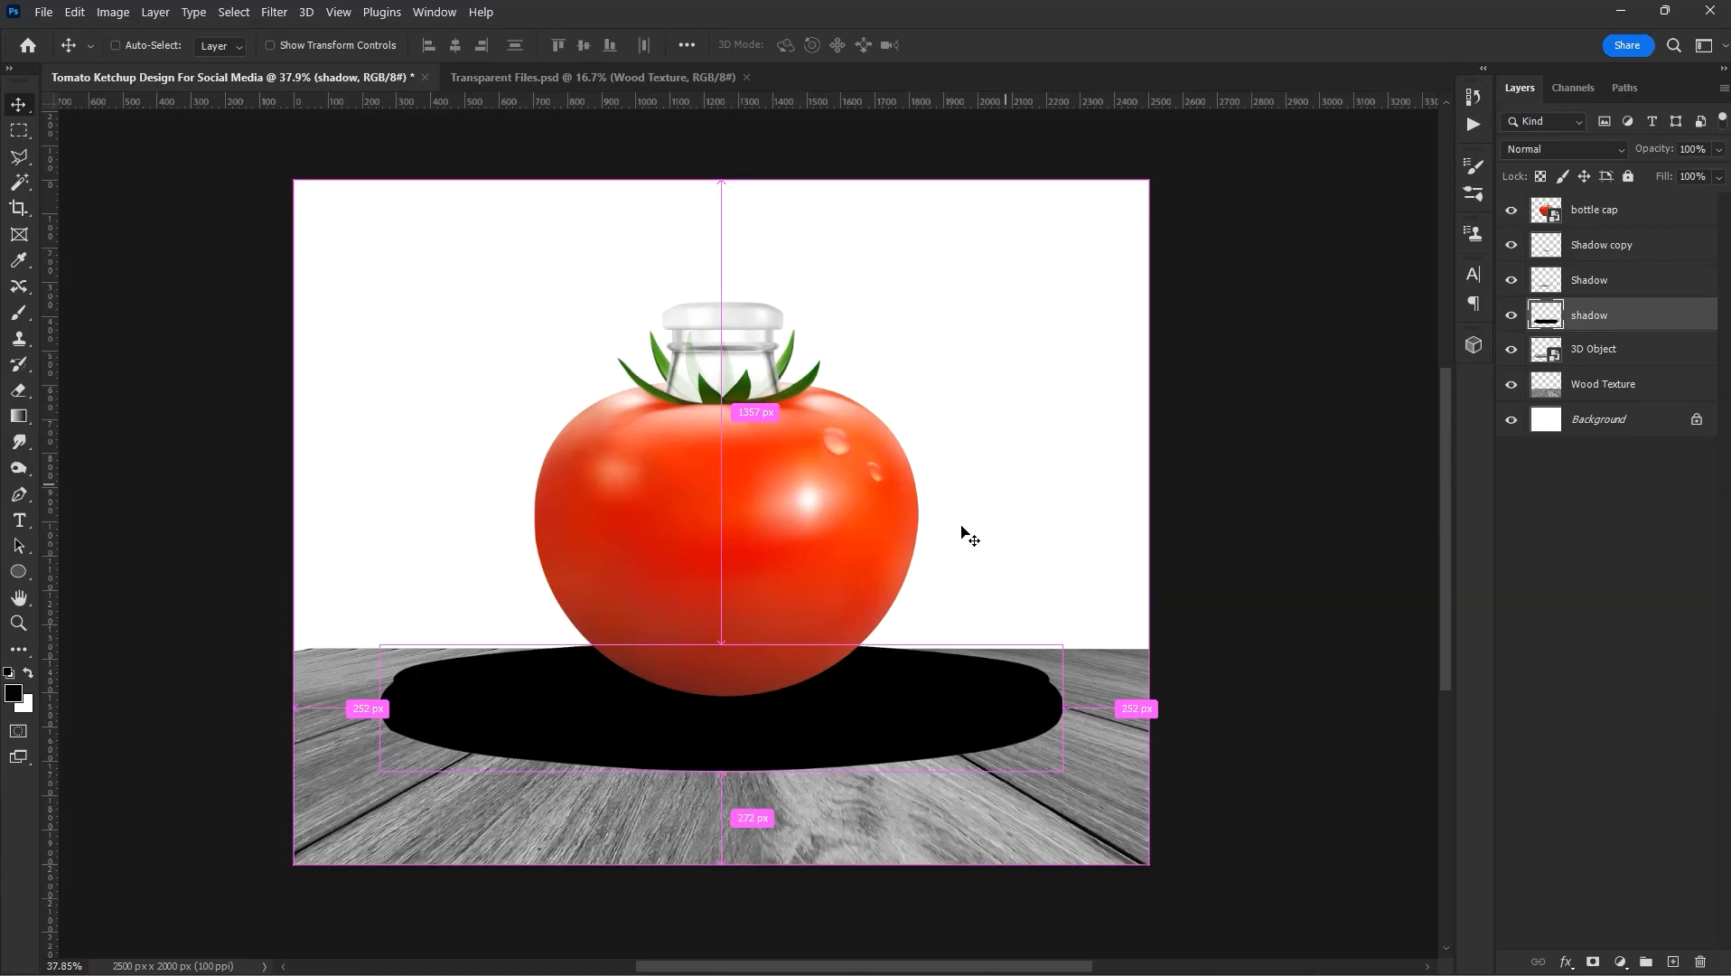
- Put the black disc shadow under the 3D Object layer, slightly lower, and skew it leftward at about 112% height
drag(856, 638, 851, 654)
drag(1597, 326, 1586, 366)
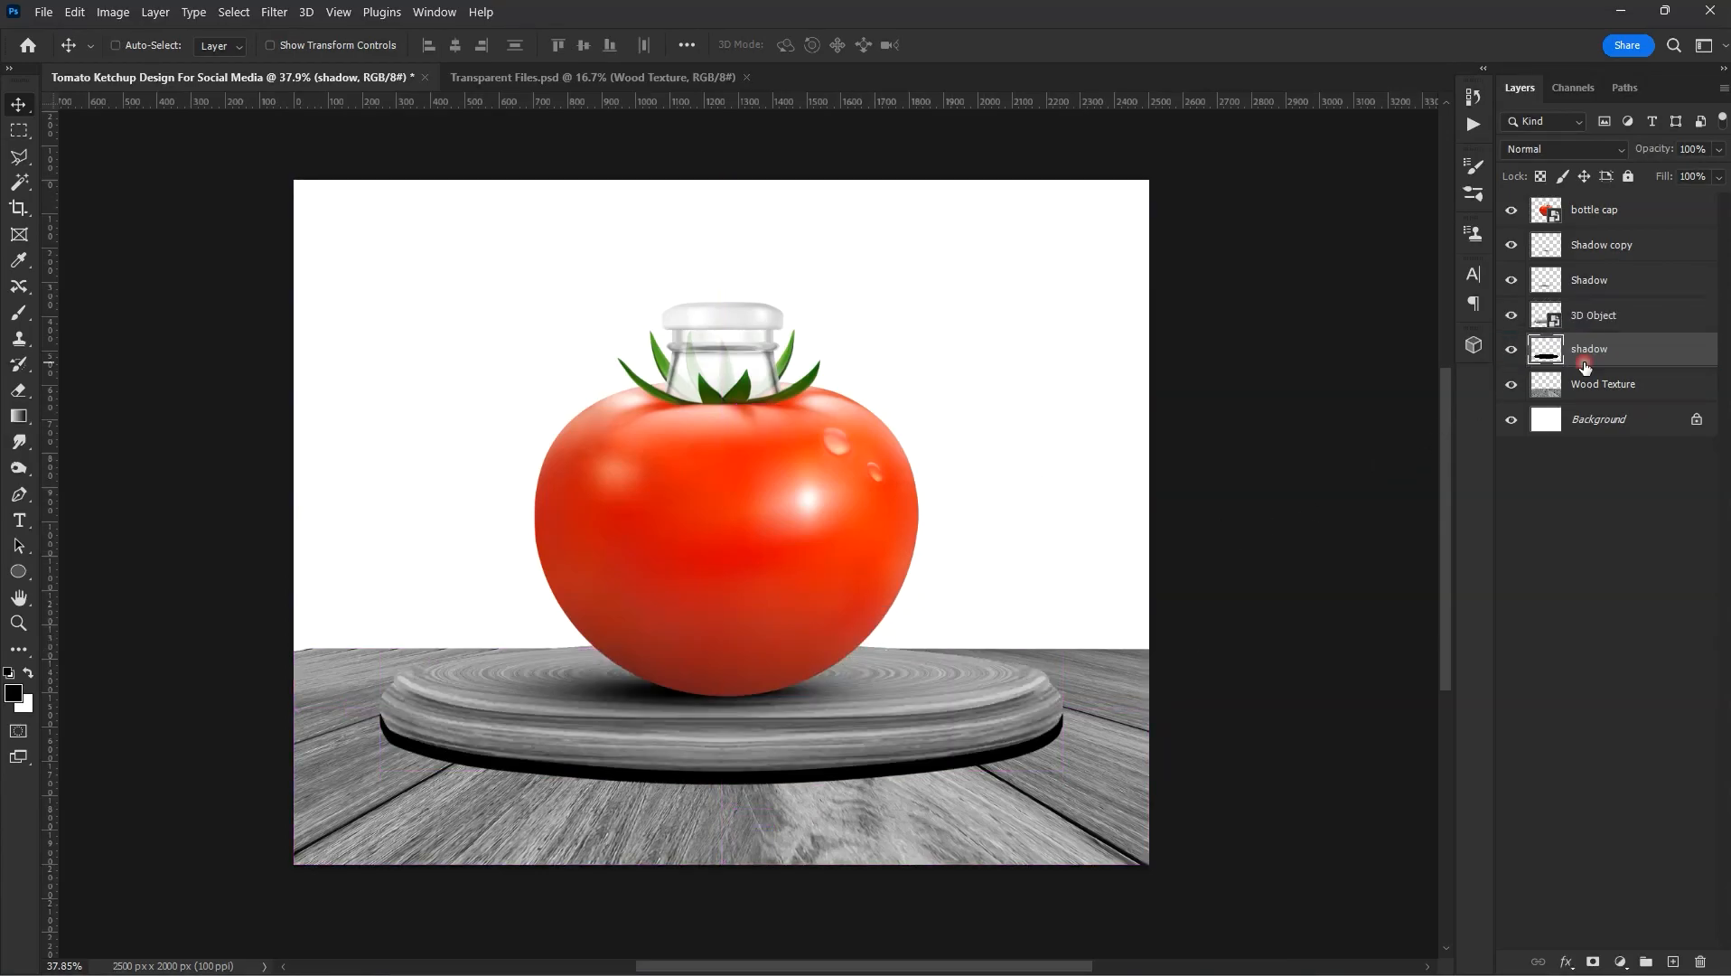
key(ctrl+t)
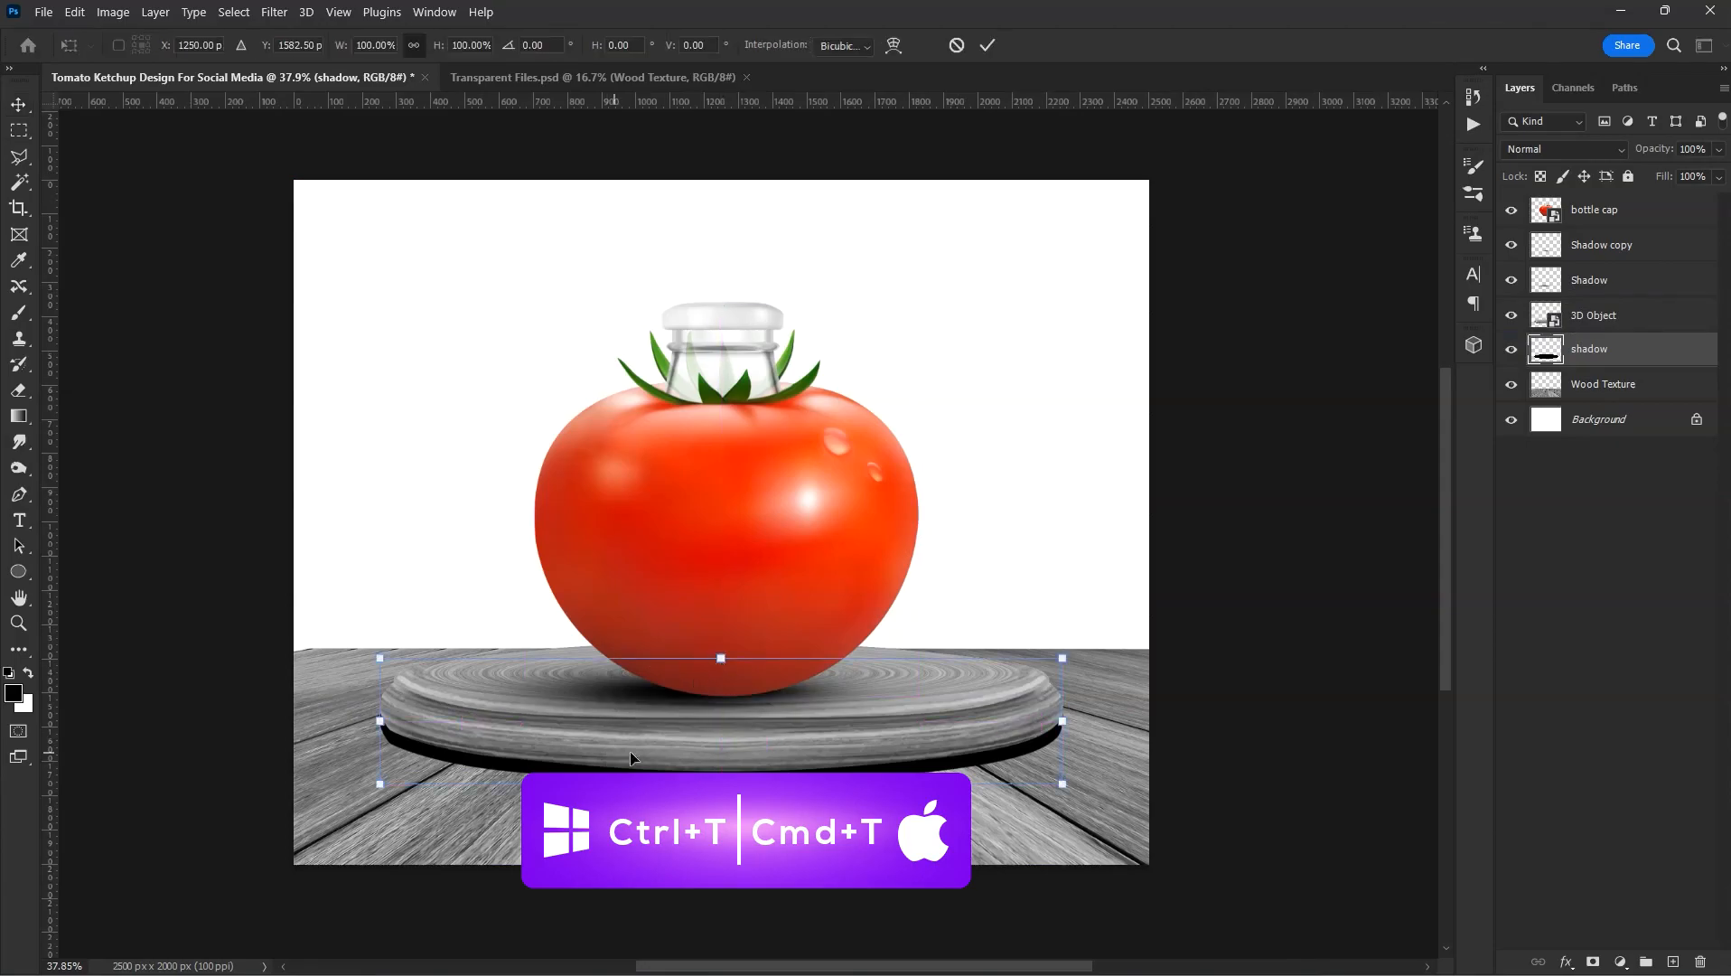
drag(723, 785, 689, 797)
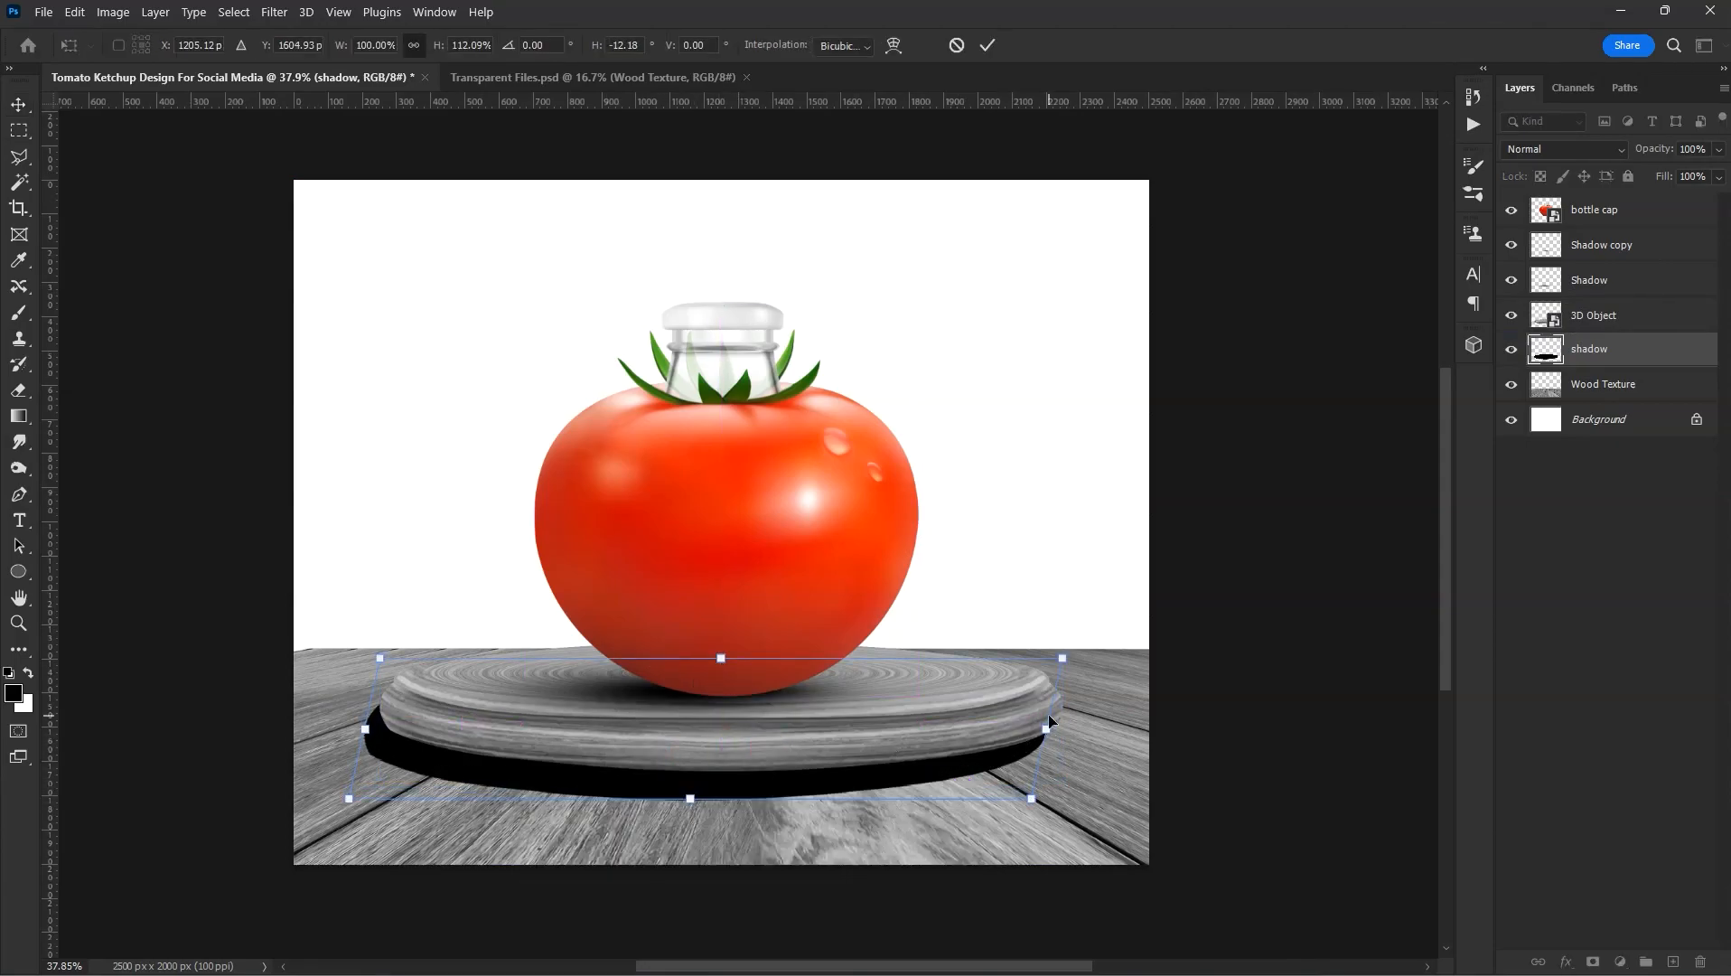
drag(1049, 726, 1061, 723)
key(Return)
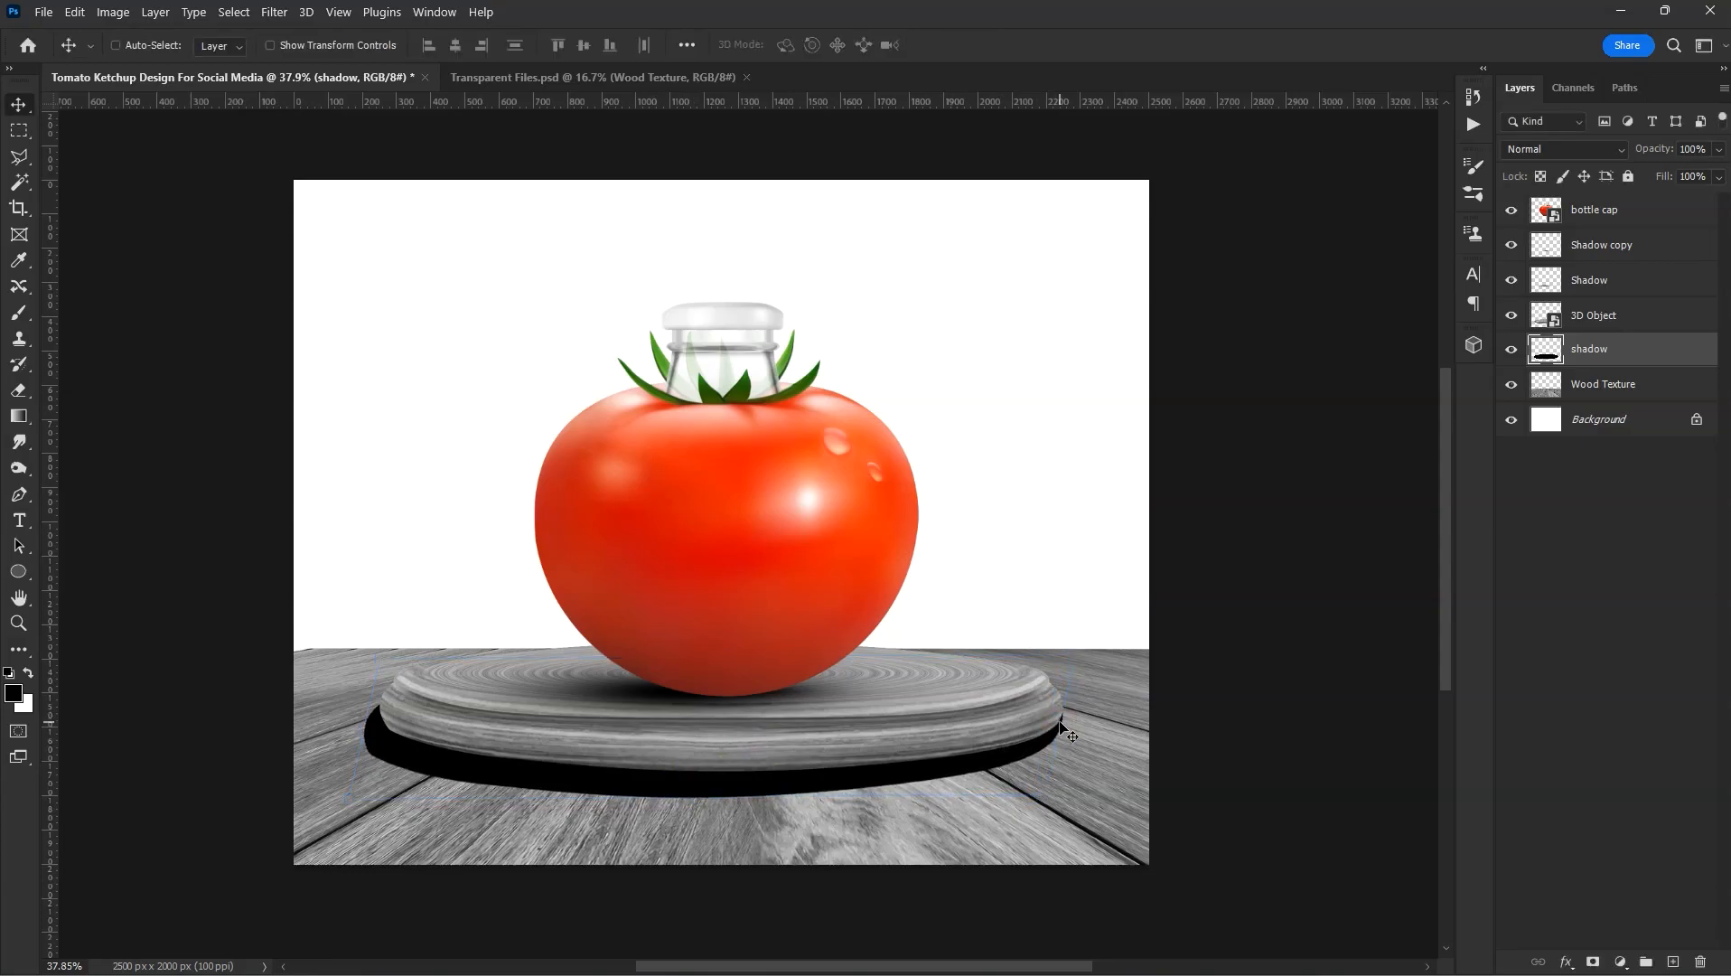
- Apply a Gaussian Blur with a 10-pixel radius to the disc's shadow layer
click(274, 12)
click(274, 11)
click(280, 16)
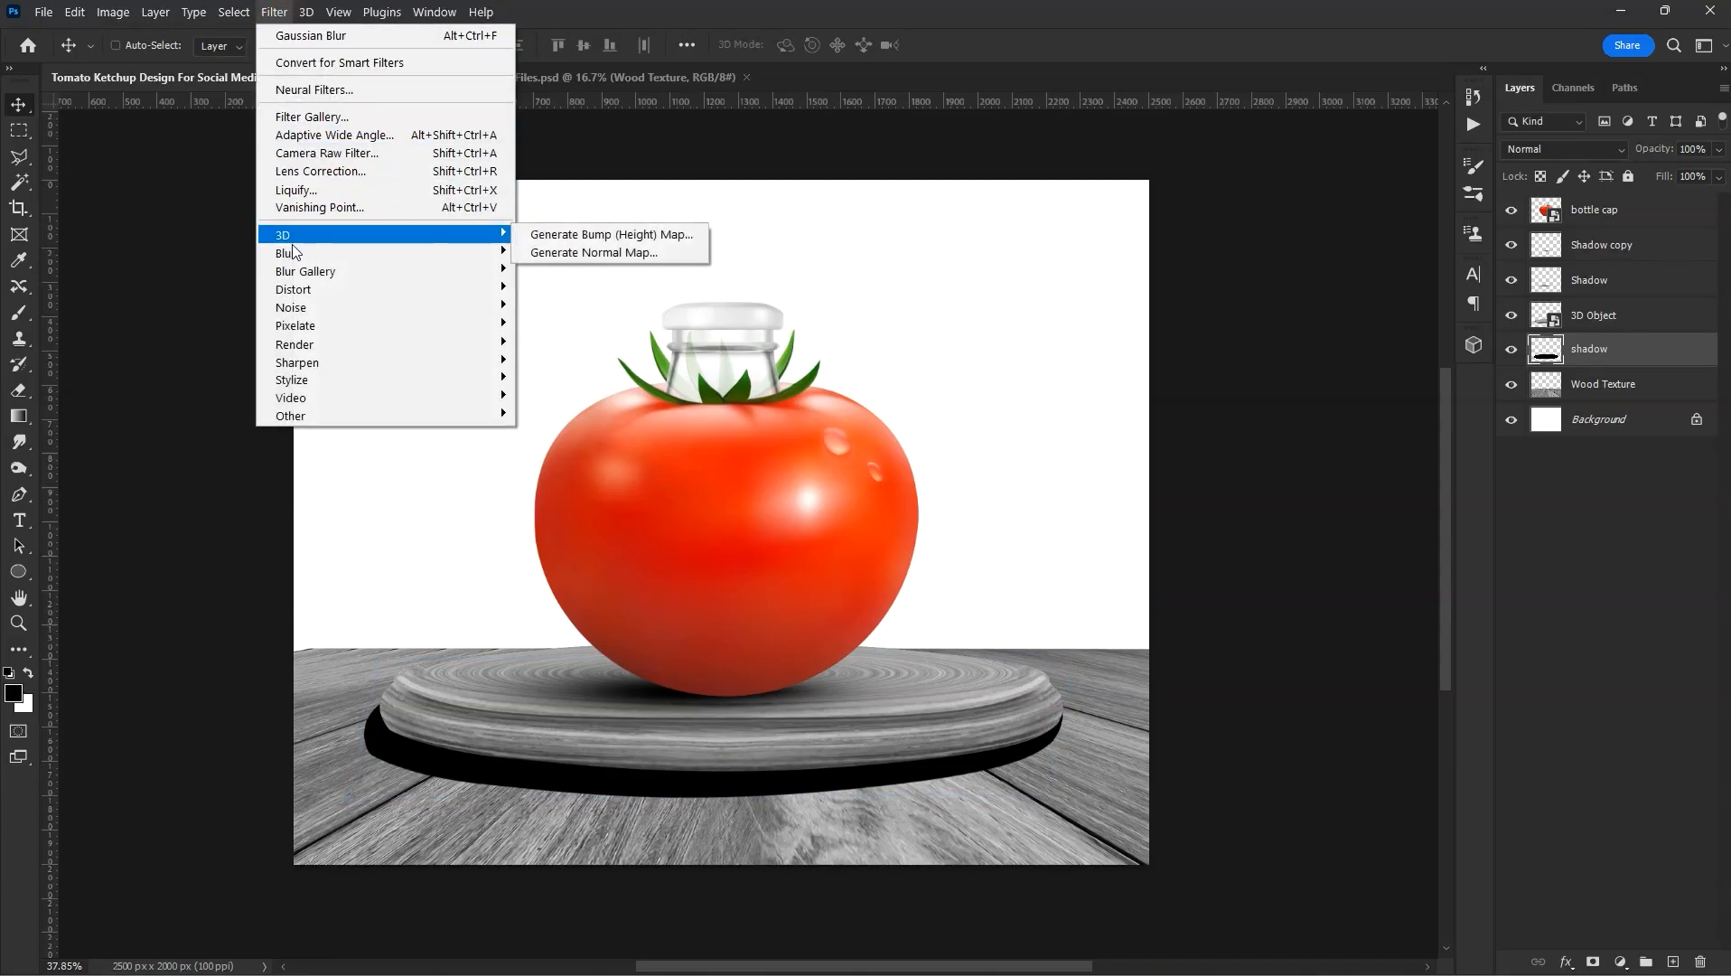
mouse_move(289, 254)
click(569, 324)
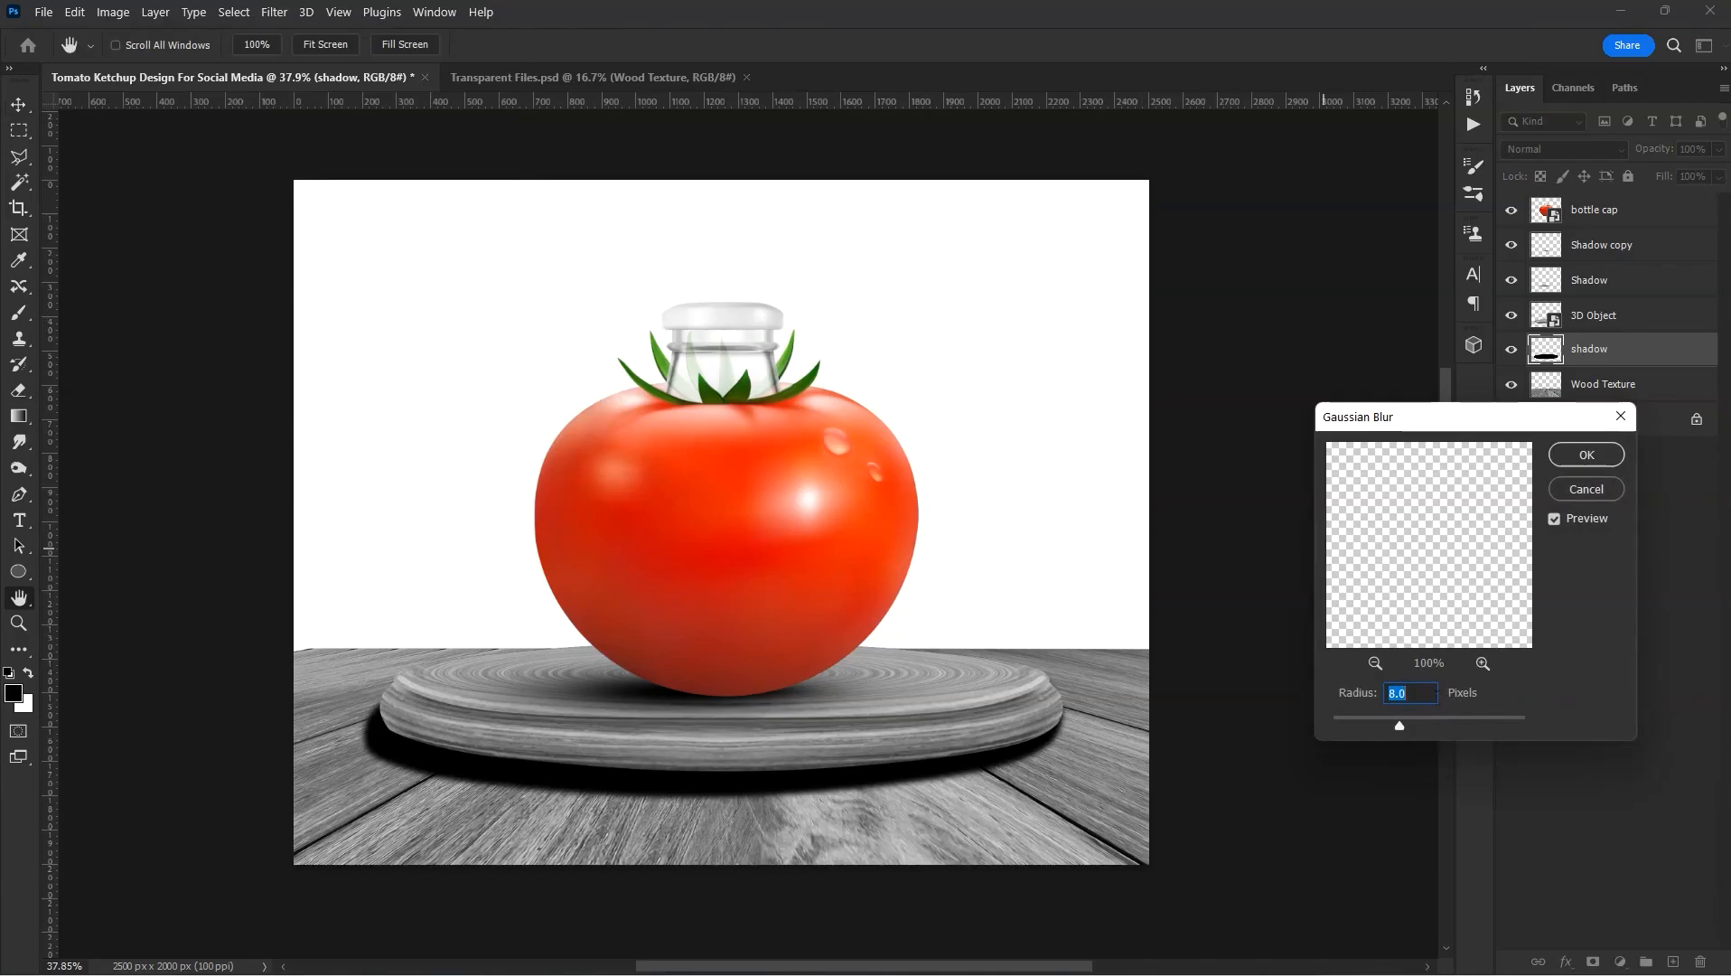
text(10)
click(1599, 451)
- Set the disc shadow's blend mode to Multiply and its opacity to 25%
click(1599, 150)
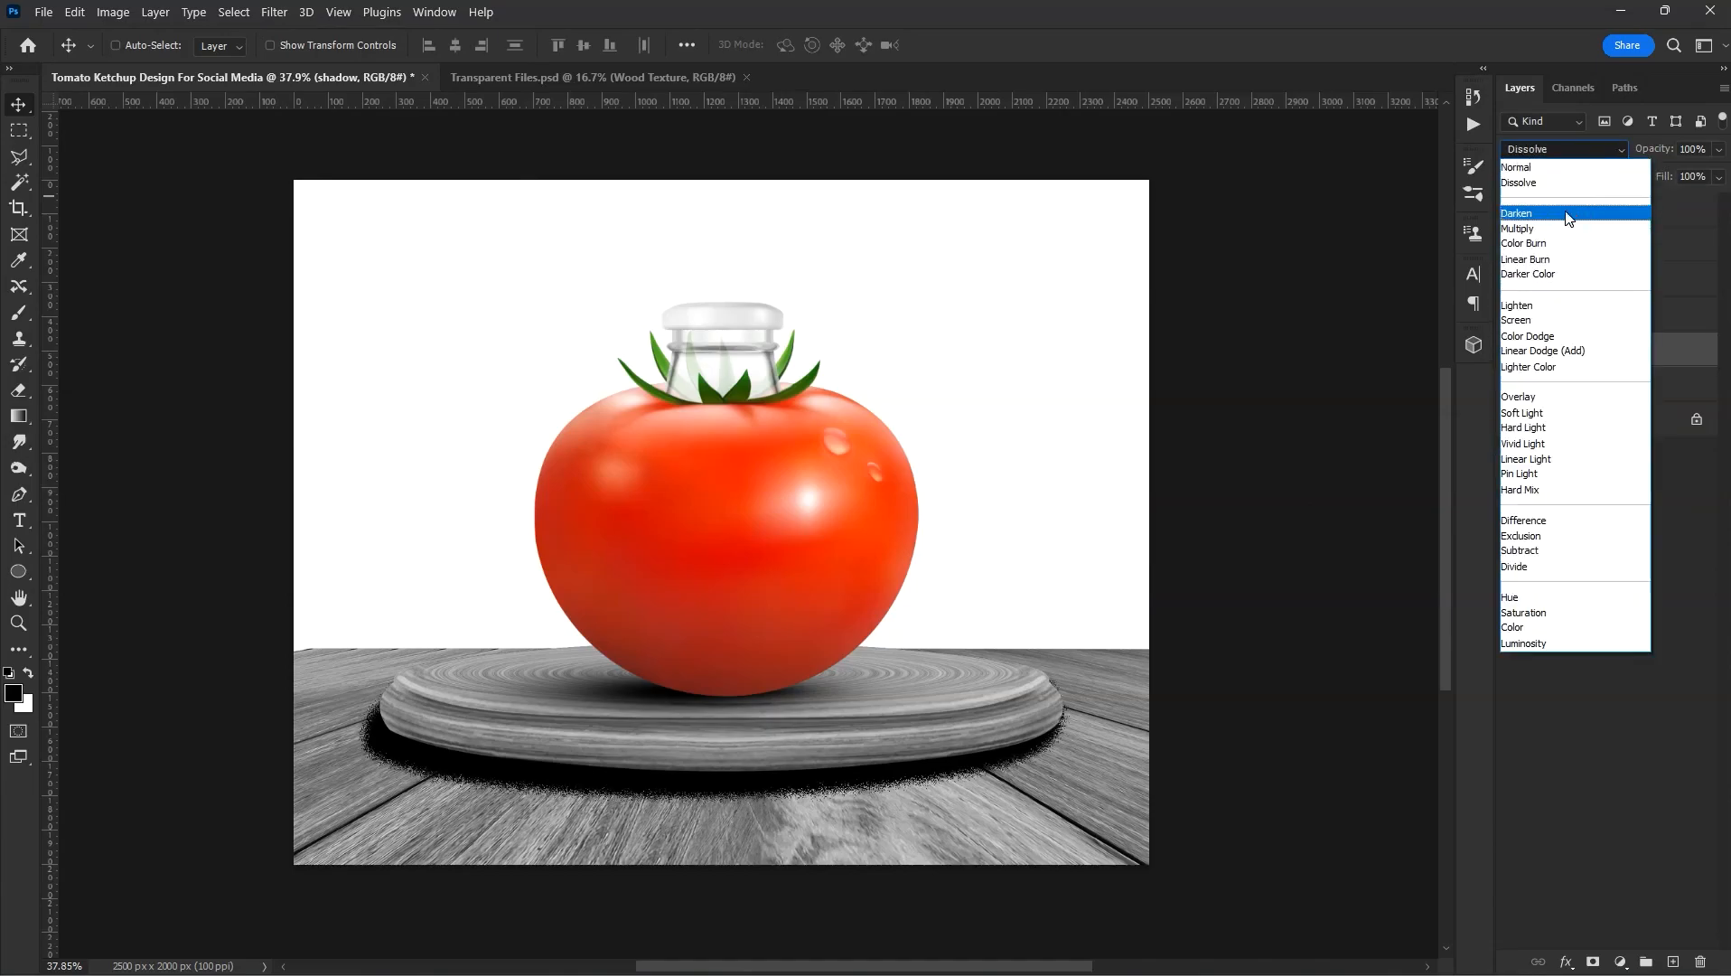
click(1567, 233)
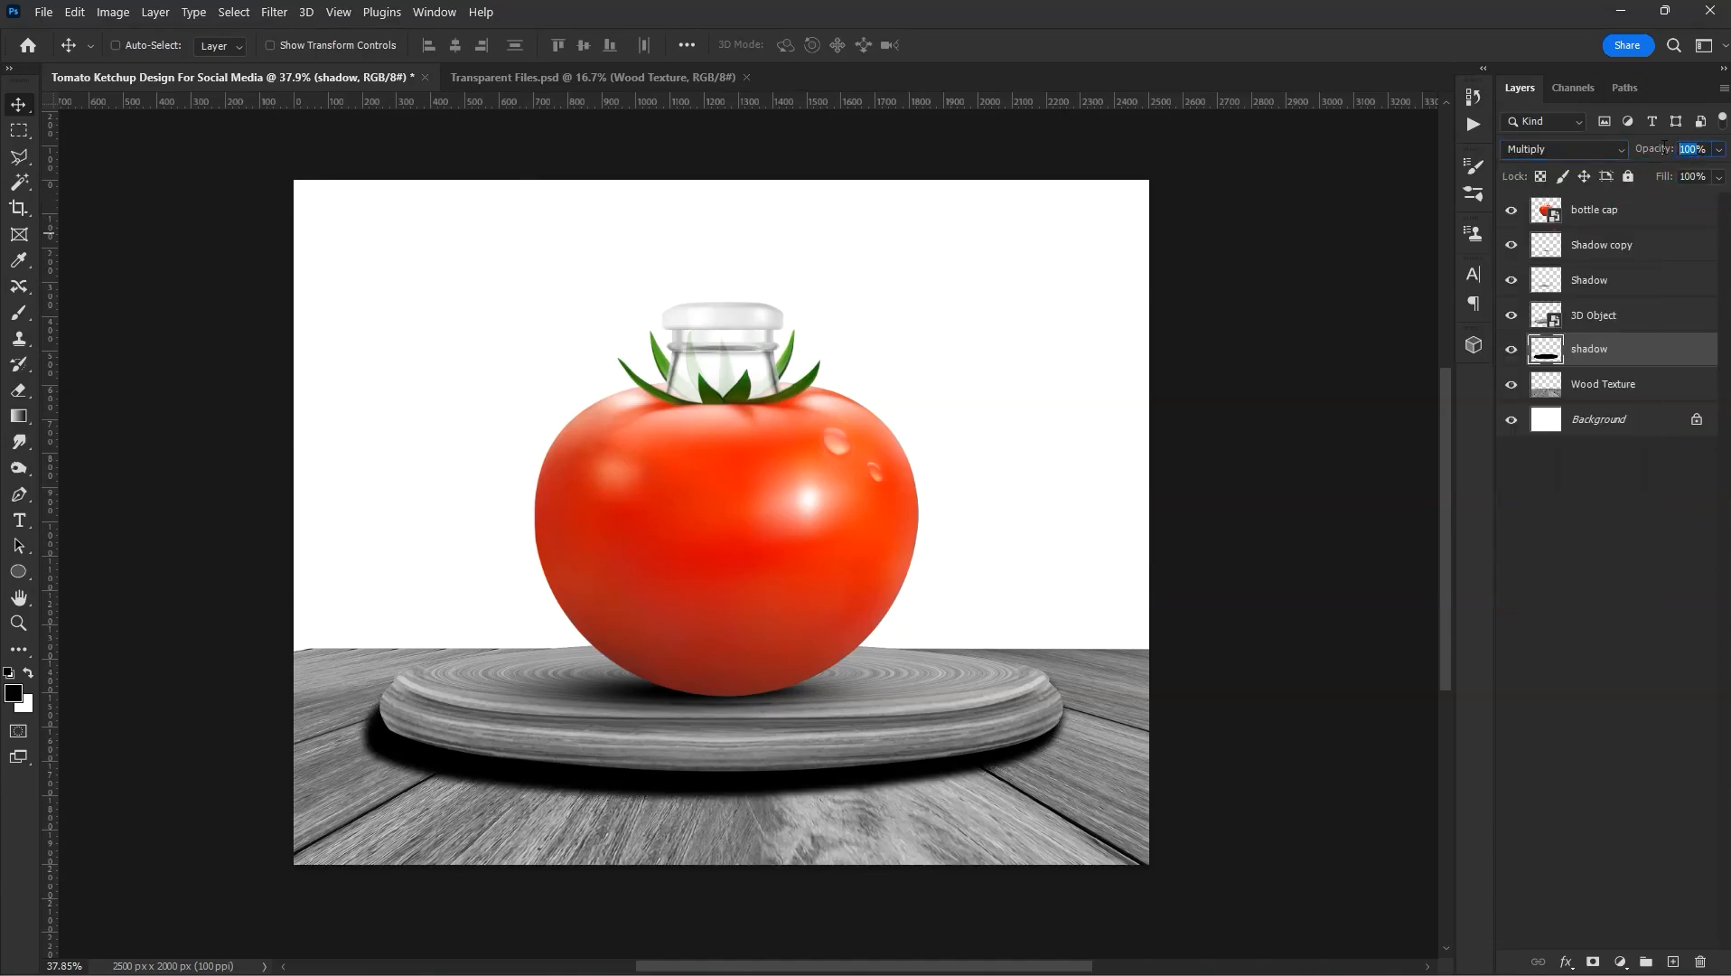
text(5)
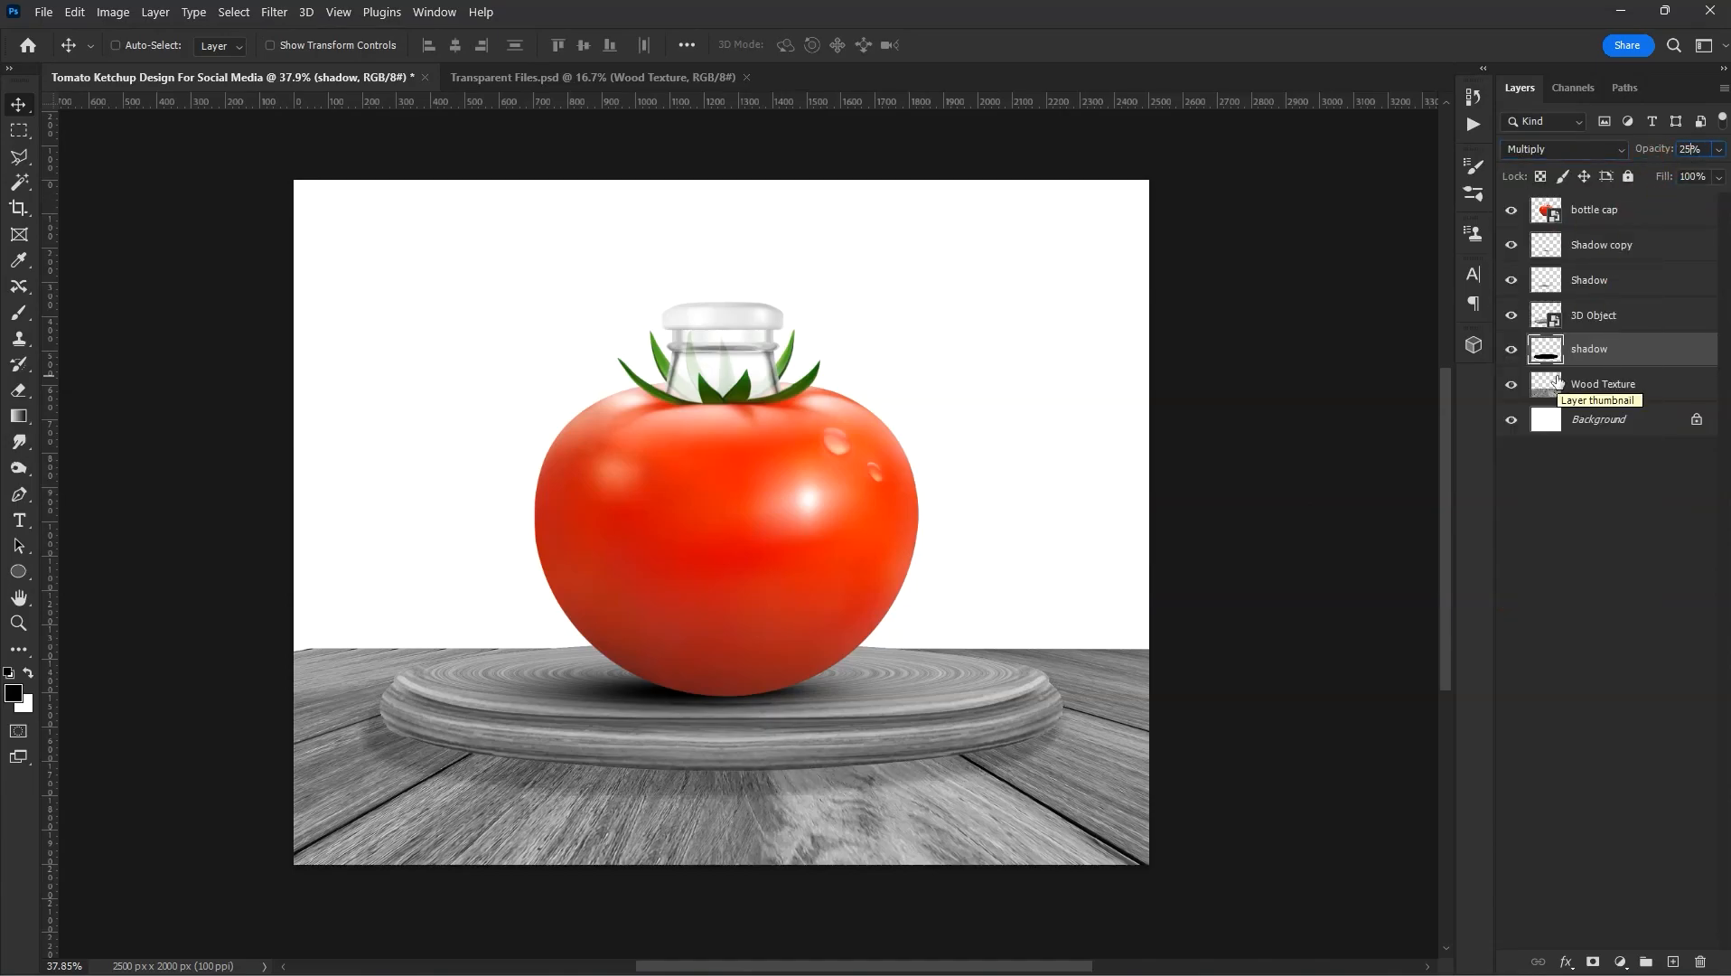
key(Tab)
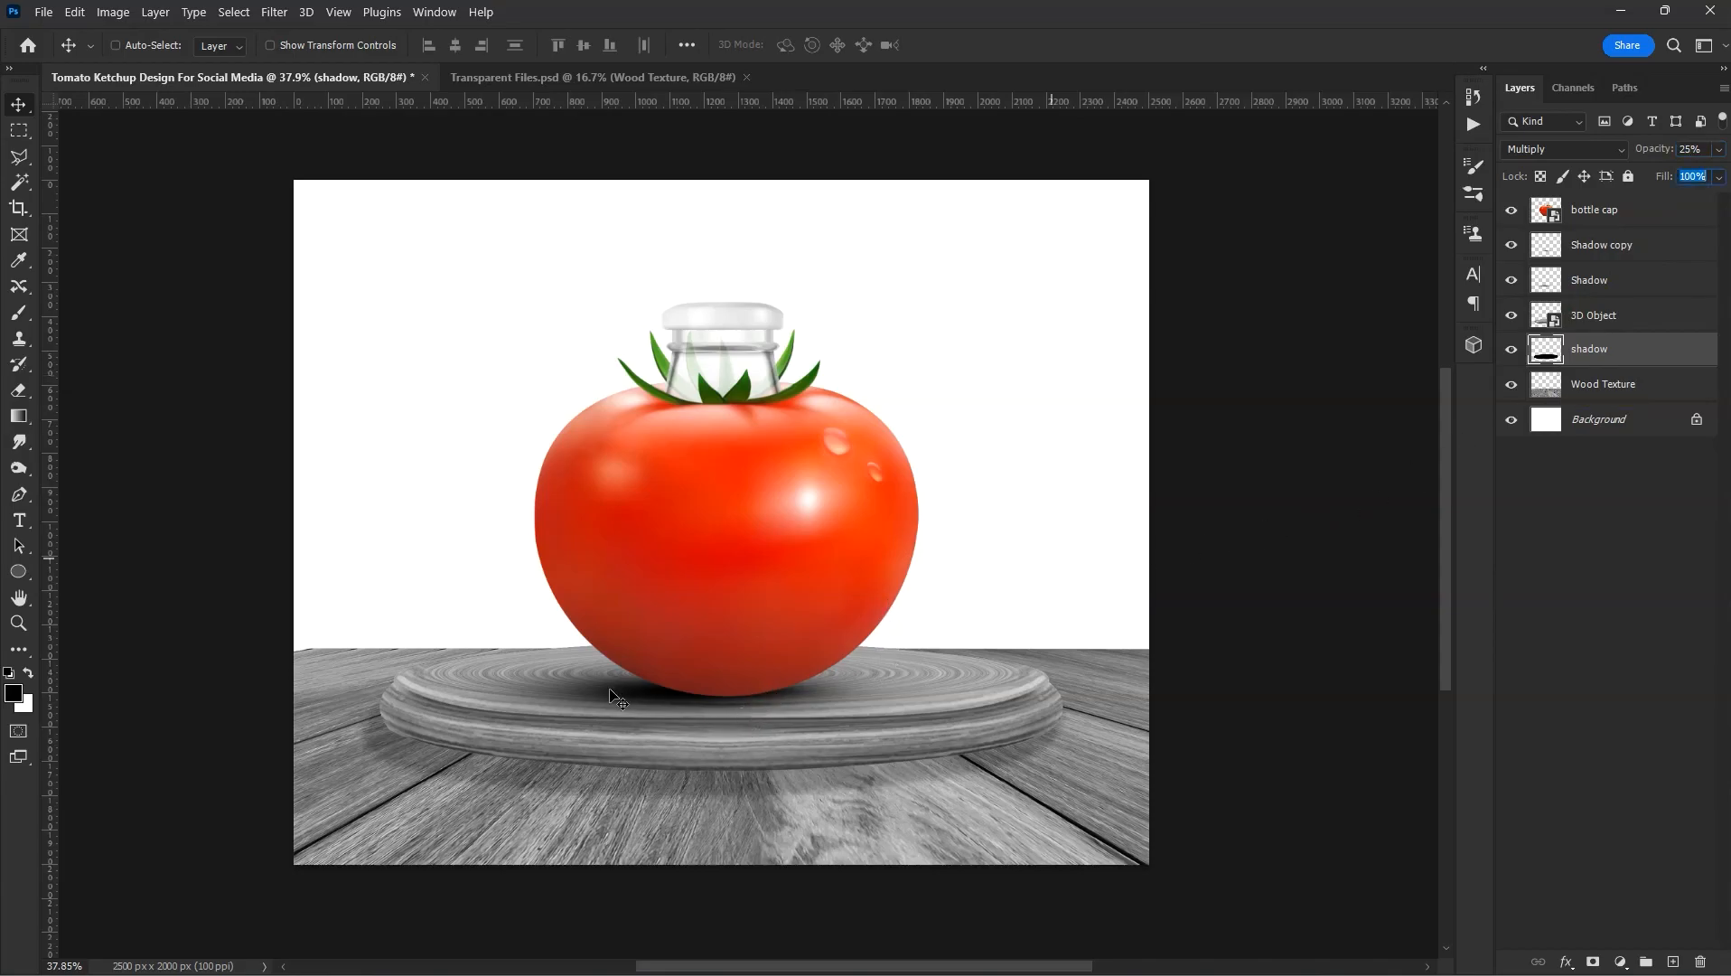
- Duplicate the tomato's Shadow layer, lower the copy beneath the disc and place it directly above Wood Texture
right_click(570, 694)
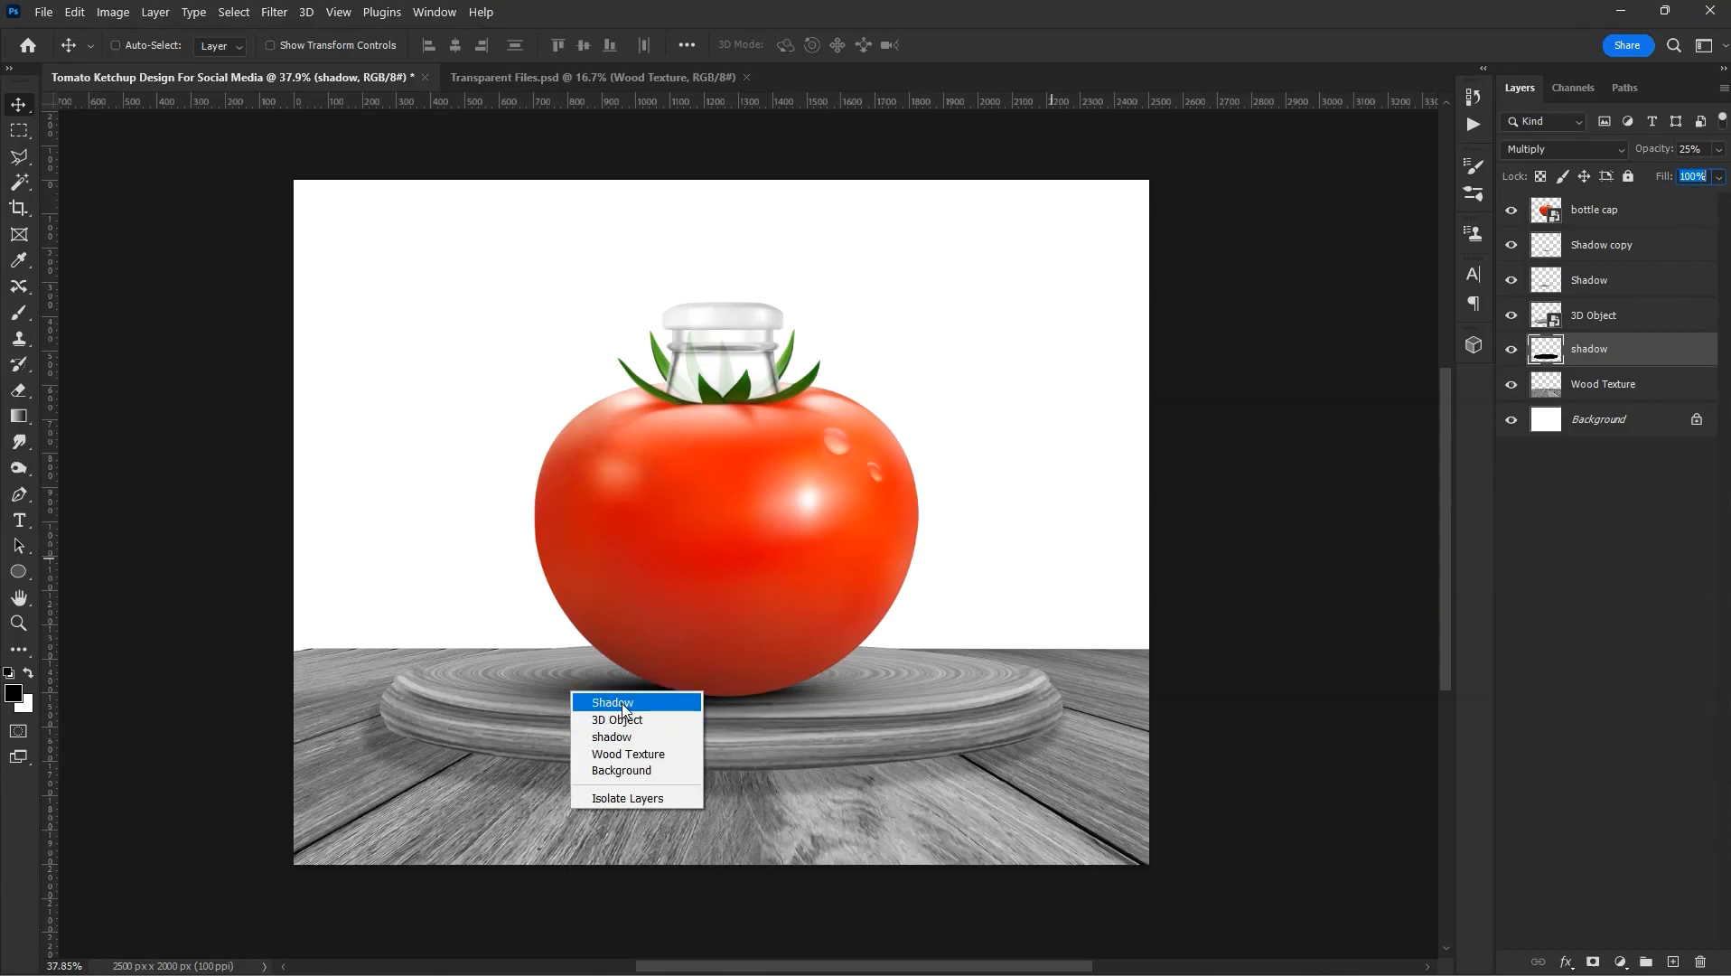
click(611, 701)
drag(779, 600, 770, 673)
drag(1619, 283, 1504, 390)
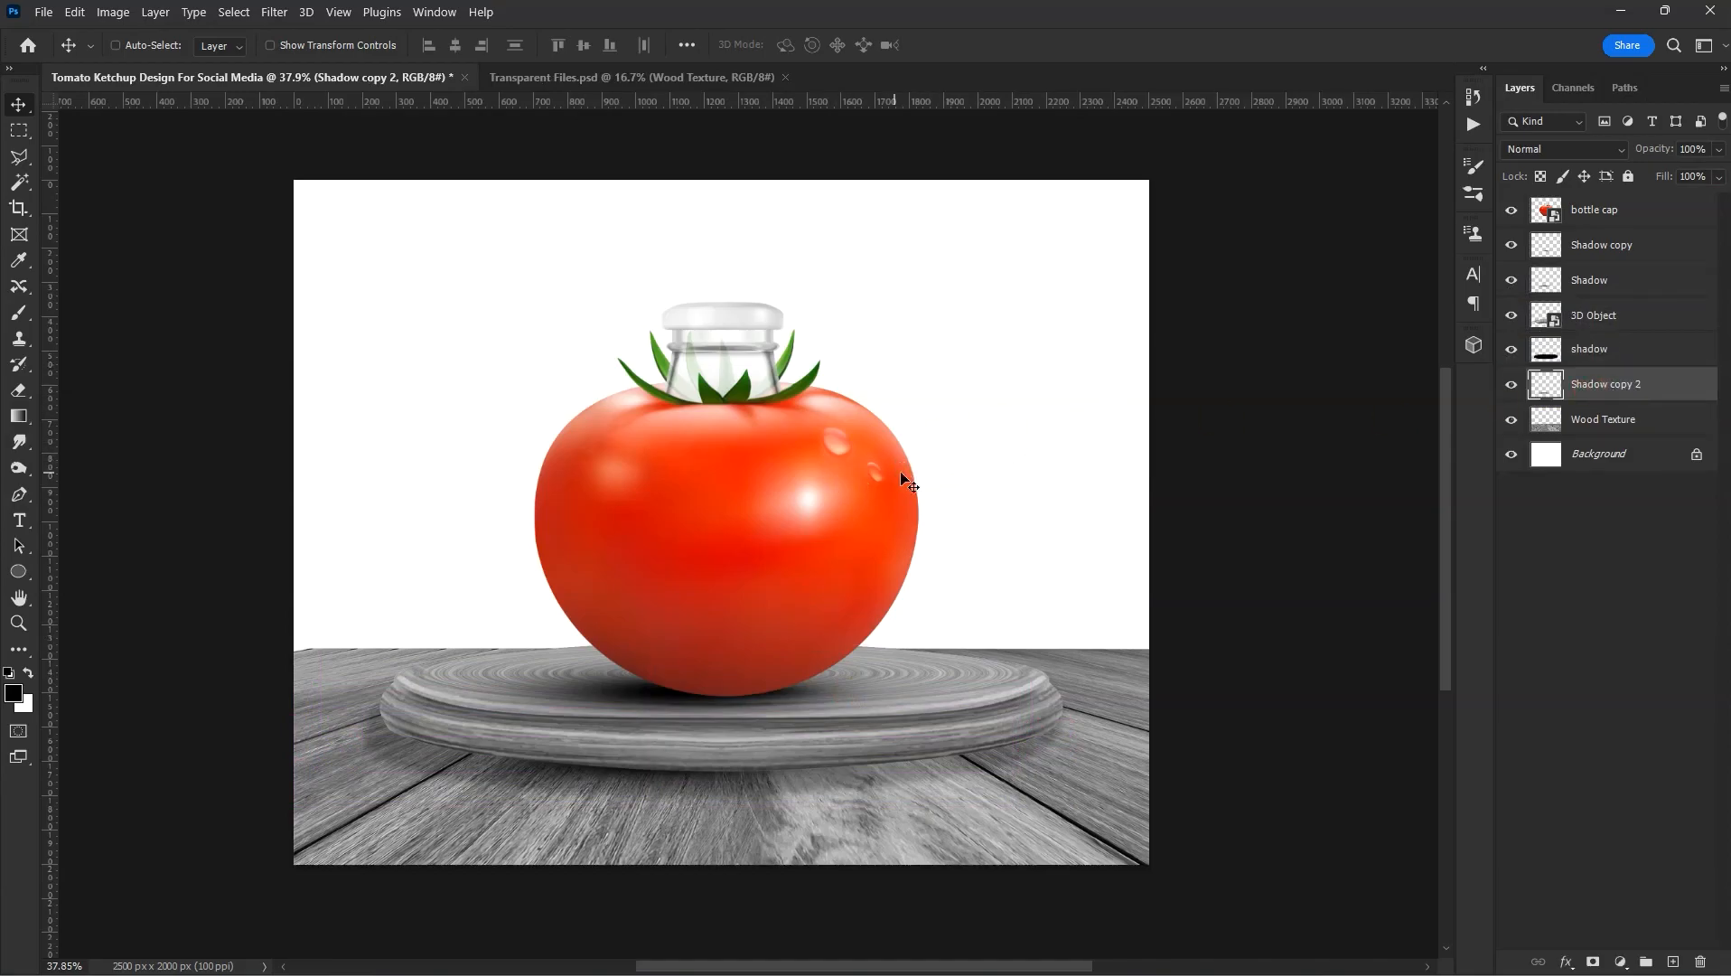
- Enlarge the Shadow copy 2 layer and position it around the wooden disc's base, mostly on its left side
key(ctrl+t)
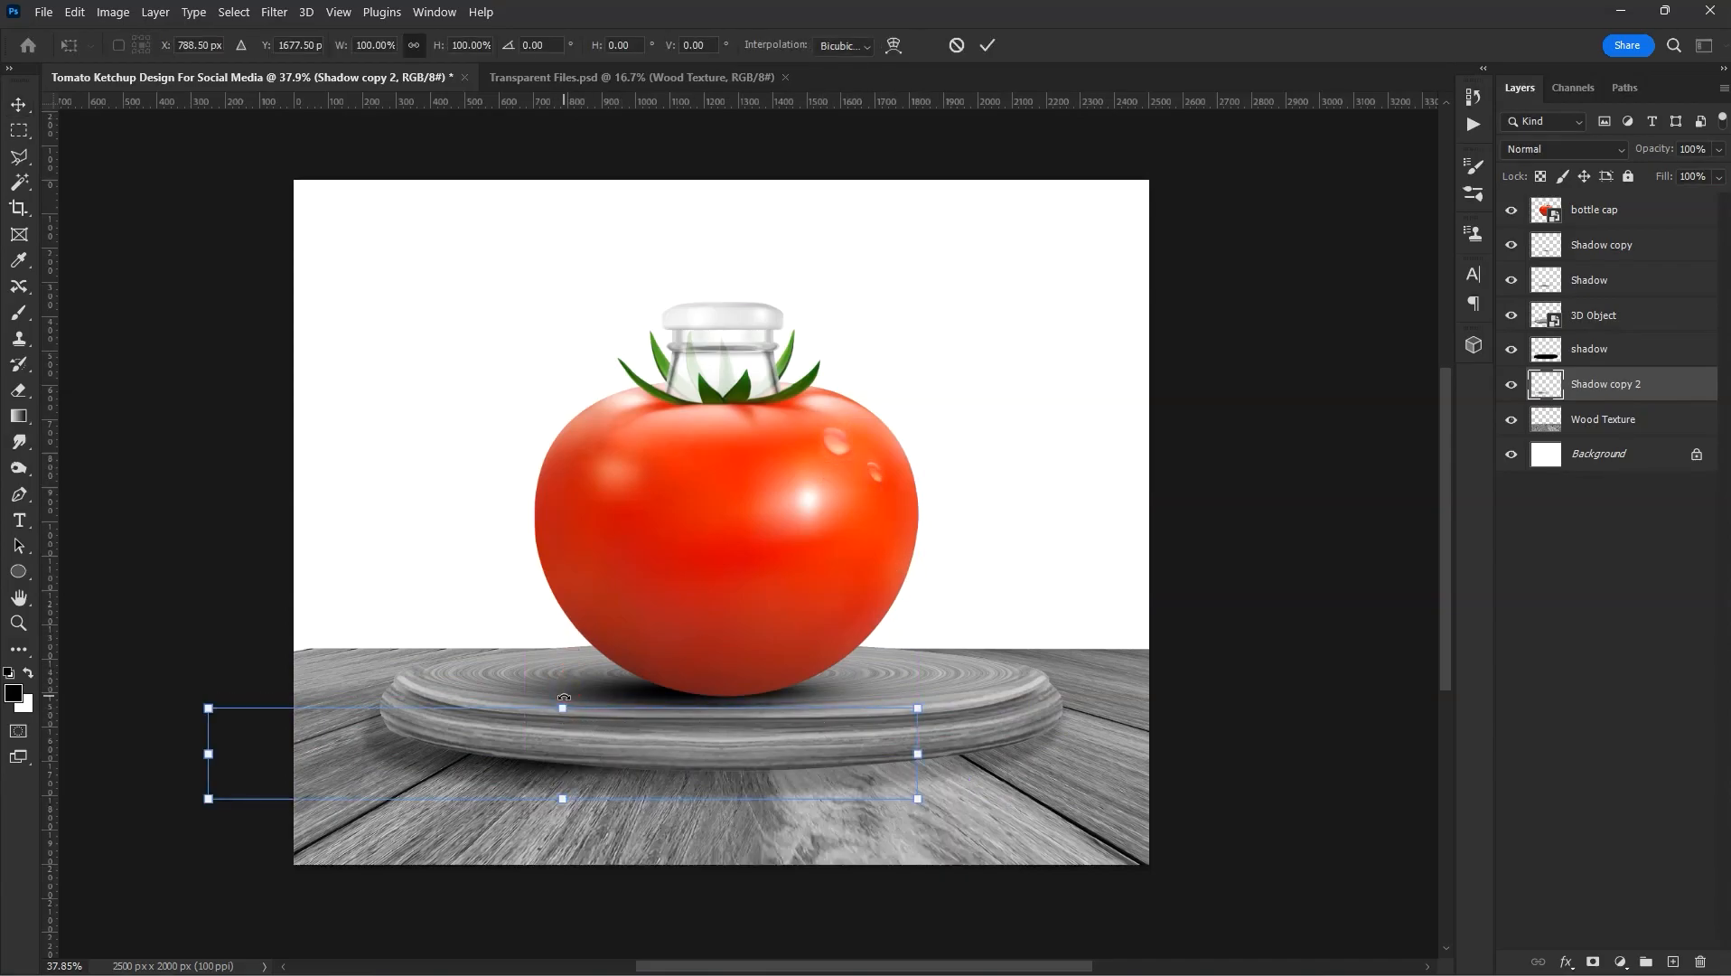
drag(562, 708, 579, 559)
drag(594, 680, 522, 737)
drag(840, 618, 1124, 553)
drag(923, 661, 834, 693)
drag(1056, 744, 964, 725)
key(Return)
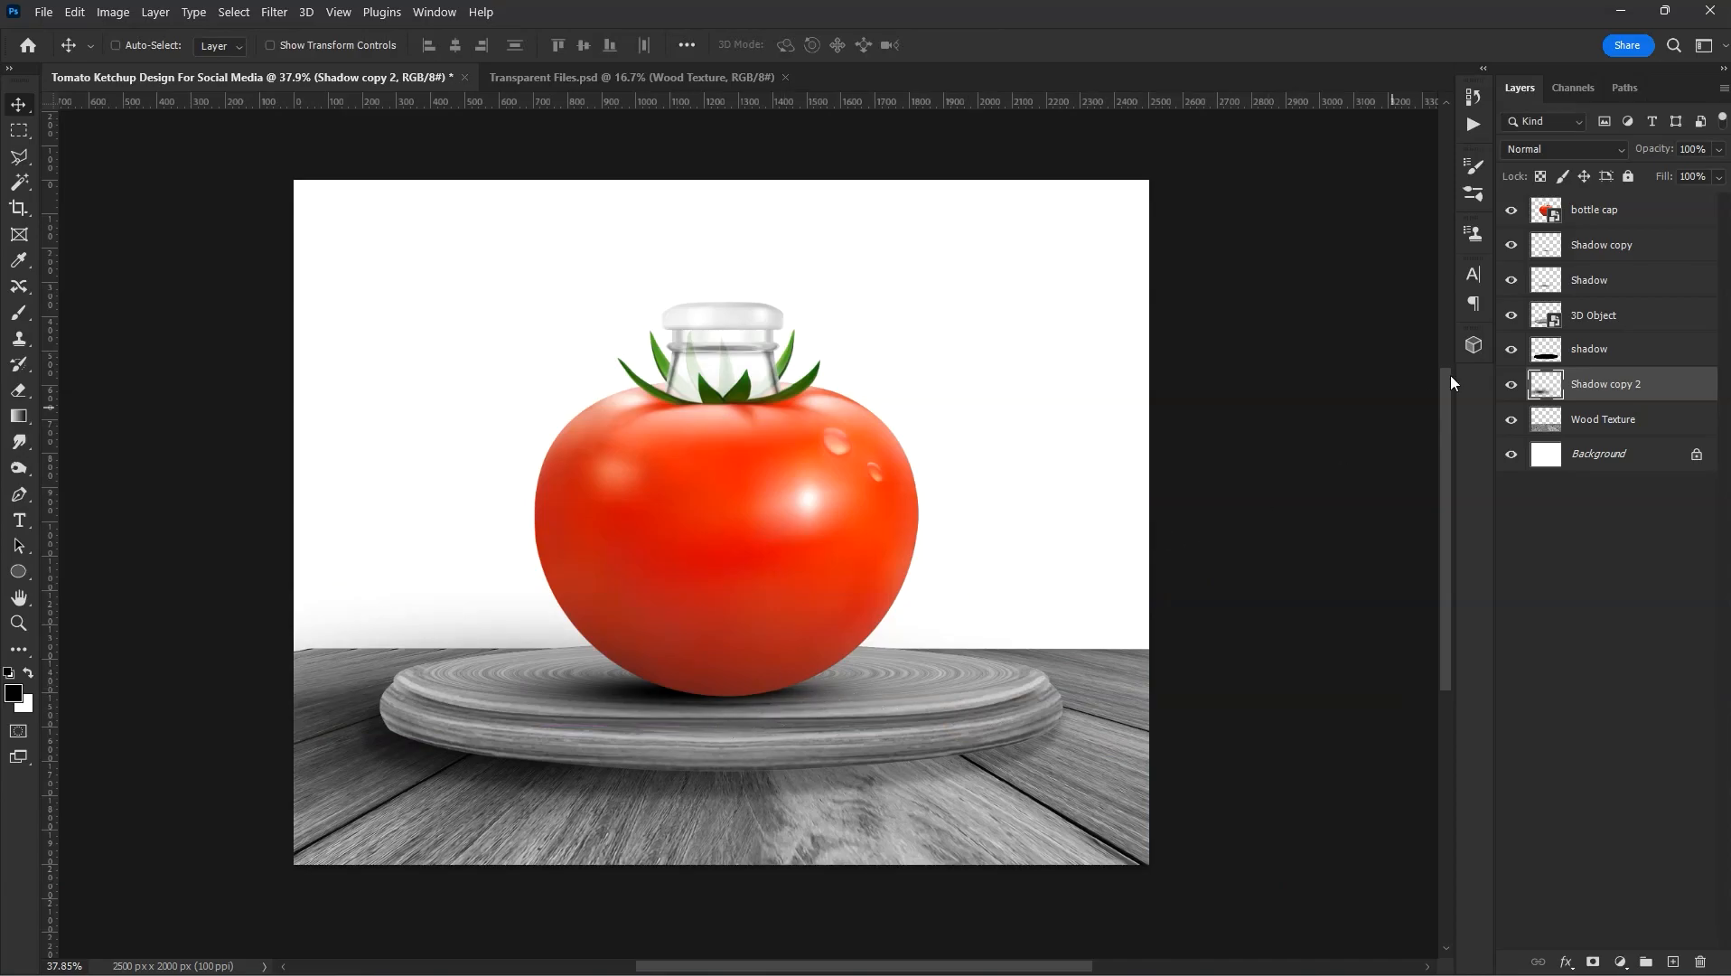
- Set the Shadow copy 2 layer's opacity to 50% and toggle its visibility to compare the effect
click(1720, 153)
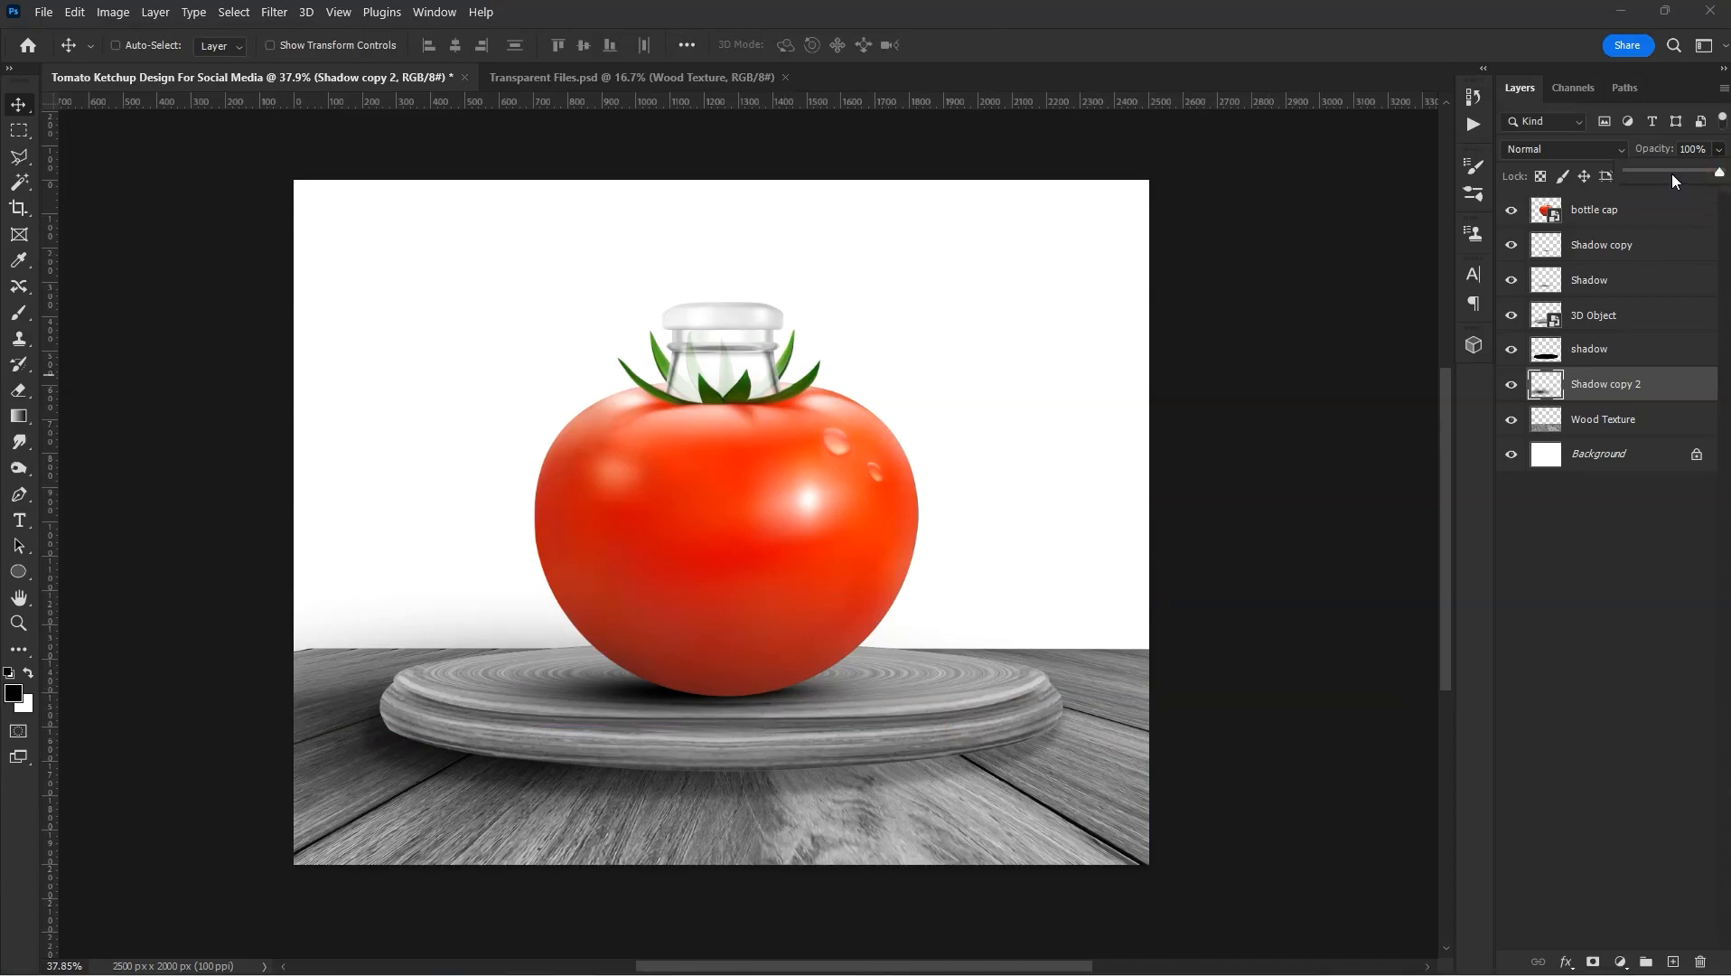
click(1669, 213)
text(50)
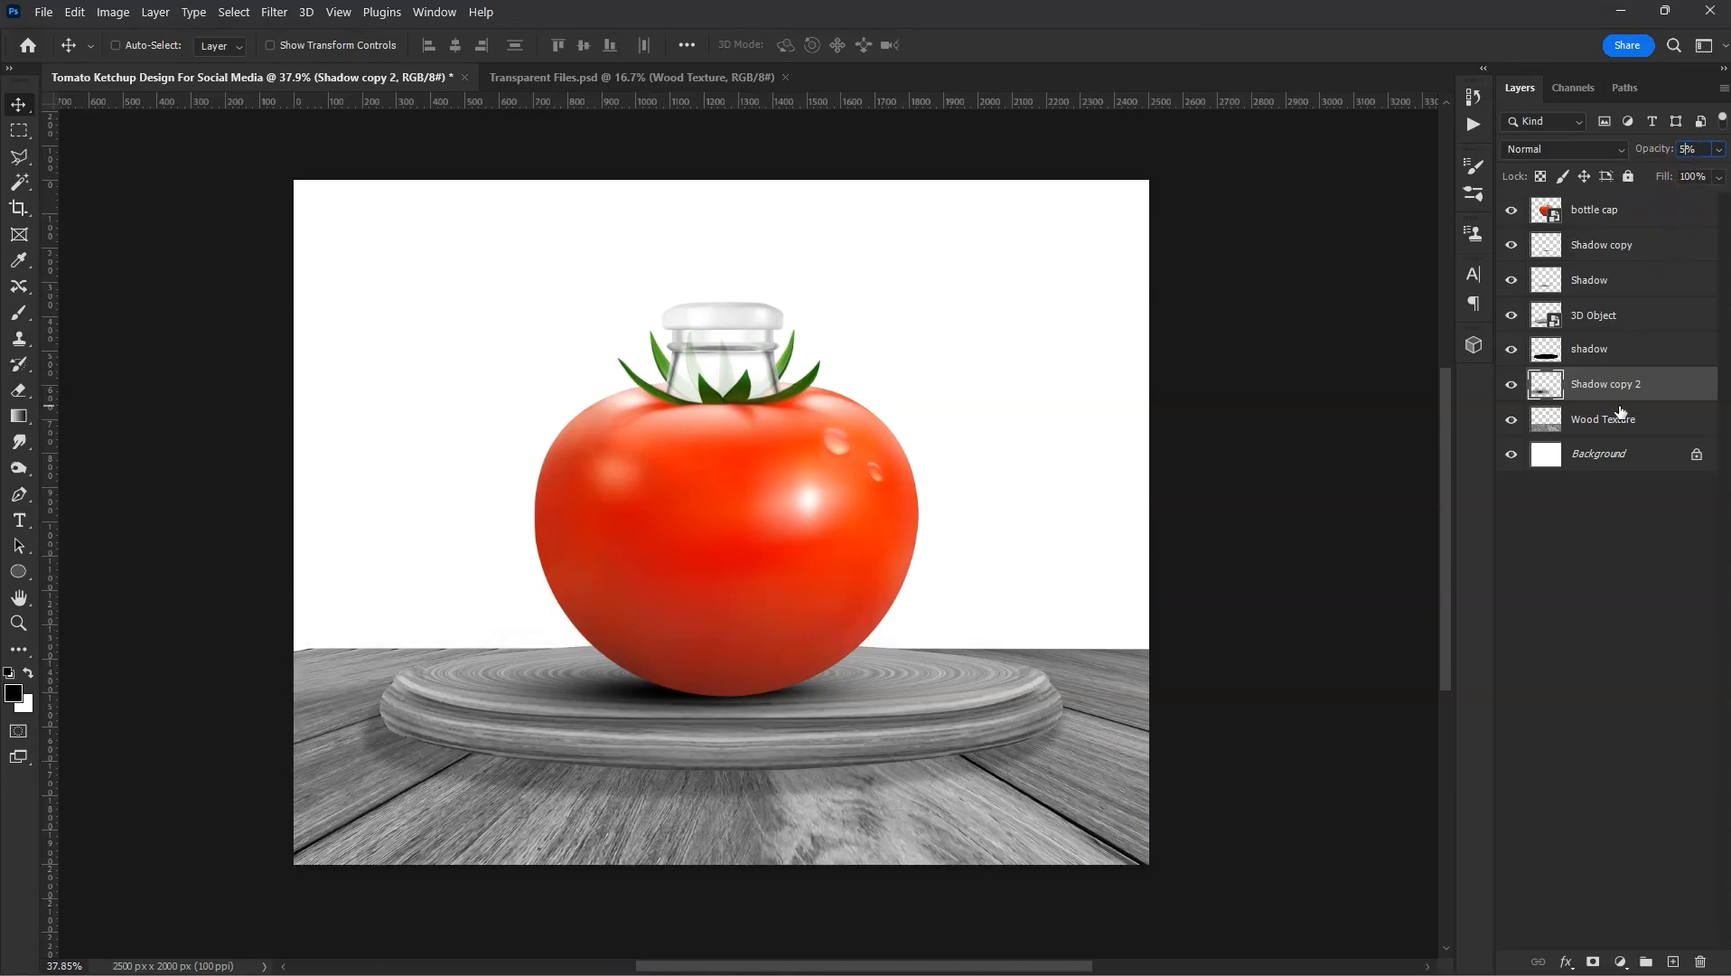
key(Return)
key(Return)
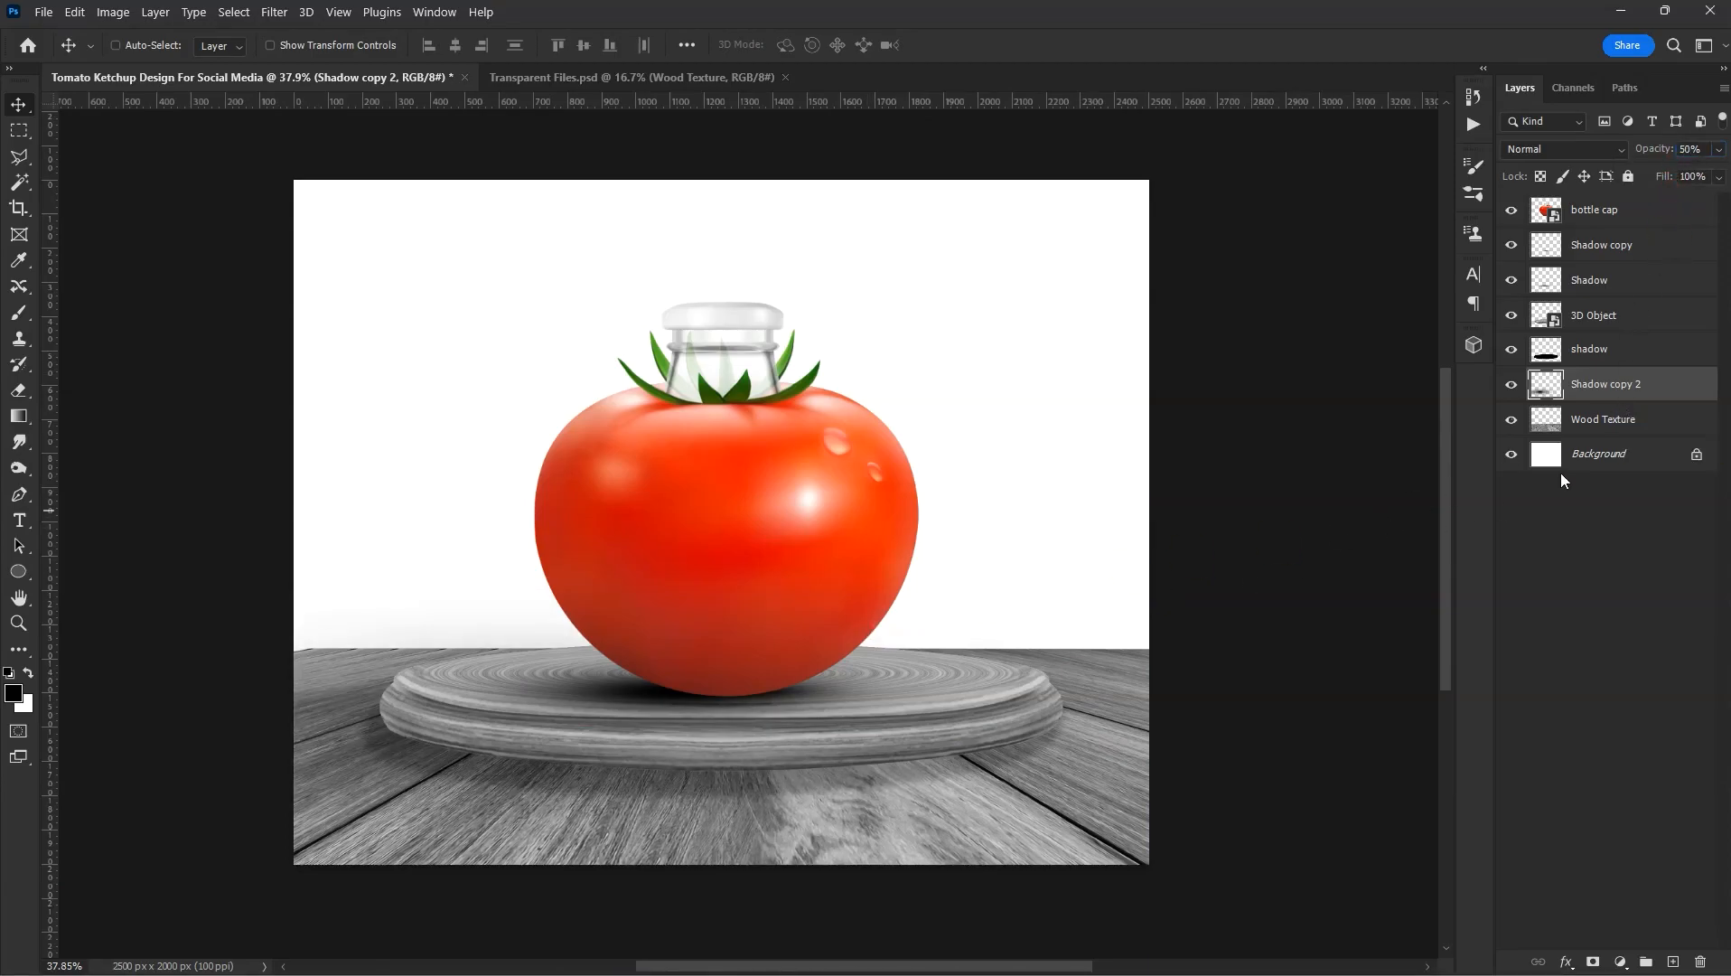
click(1511, 384)
click(1511, 384)
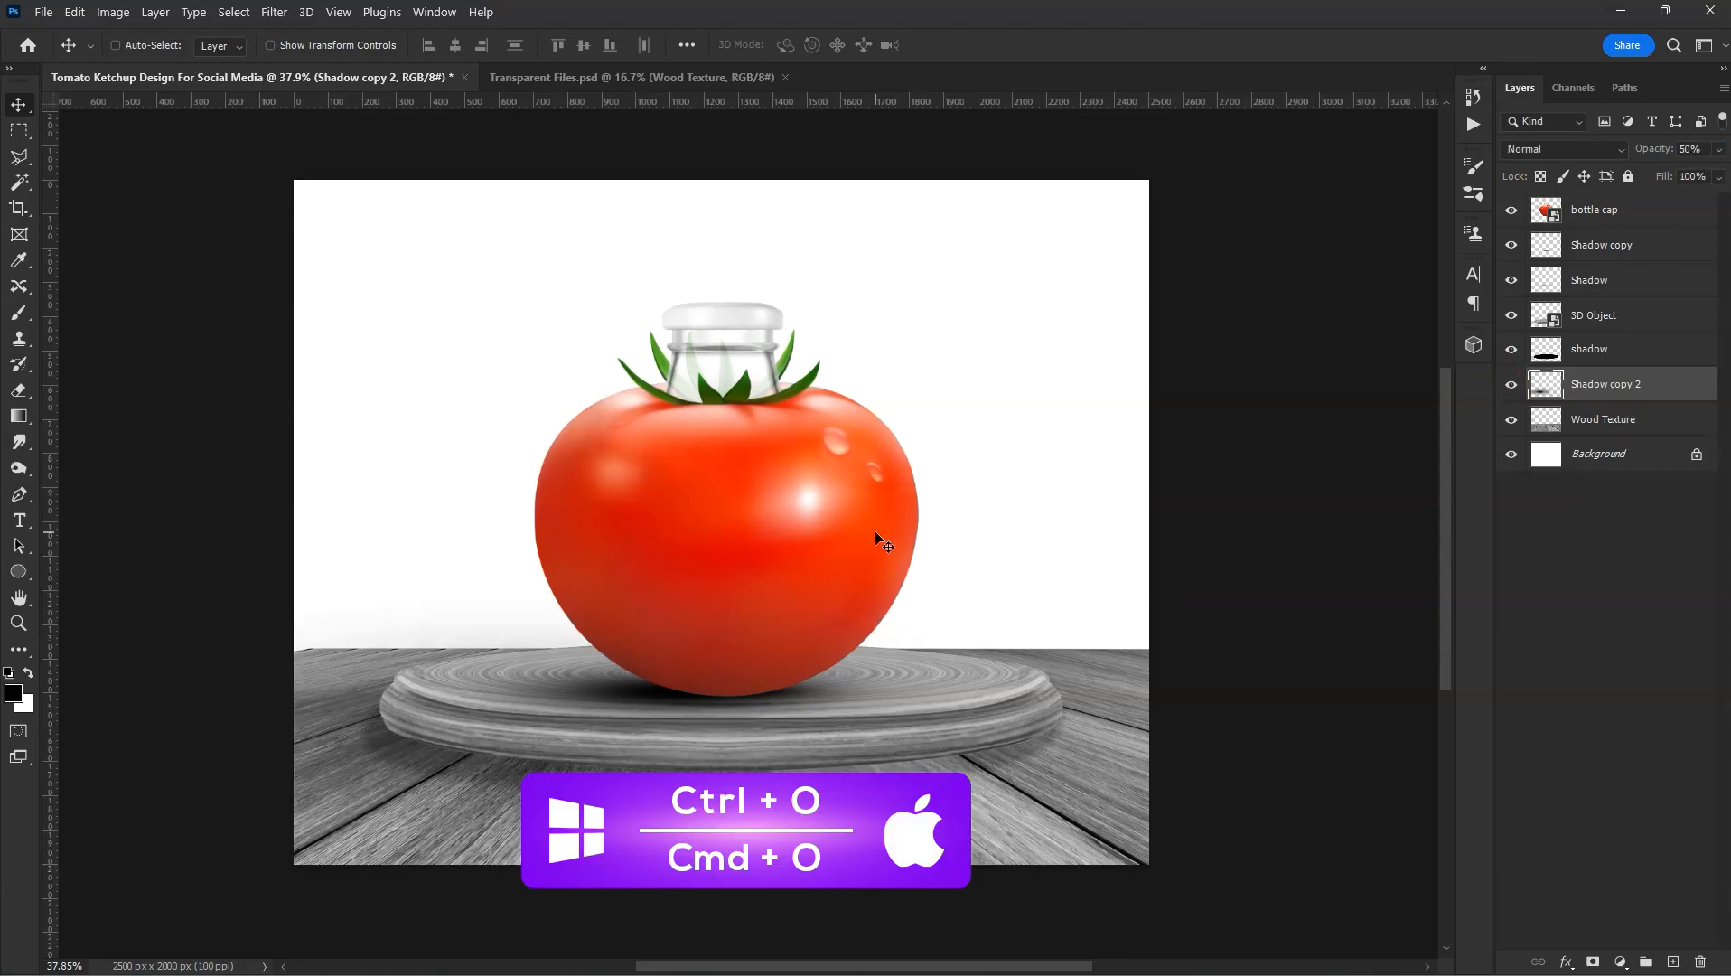
- Open Gaussian Blur Background.jpg from the iDEA Graphics folder, copy the entire image and close the file
key(ctrl+o)
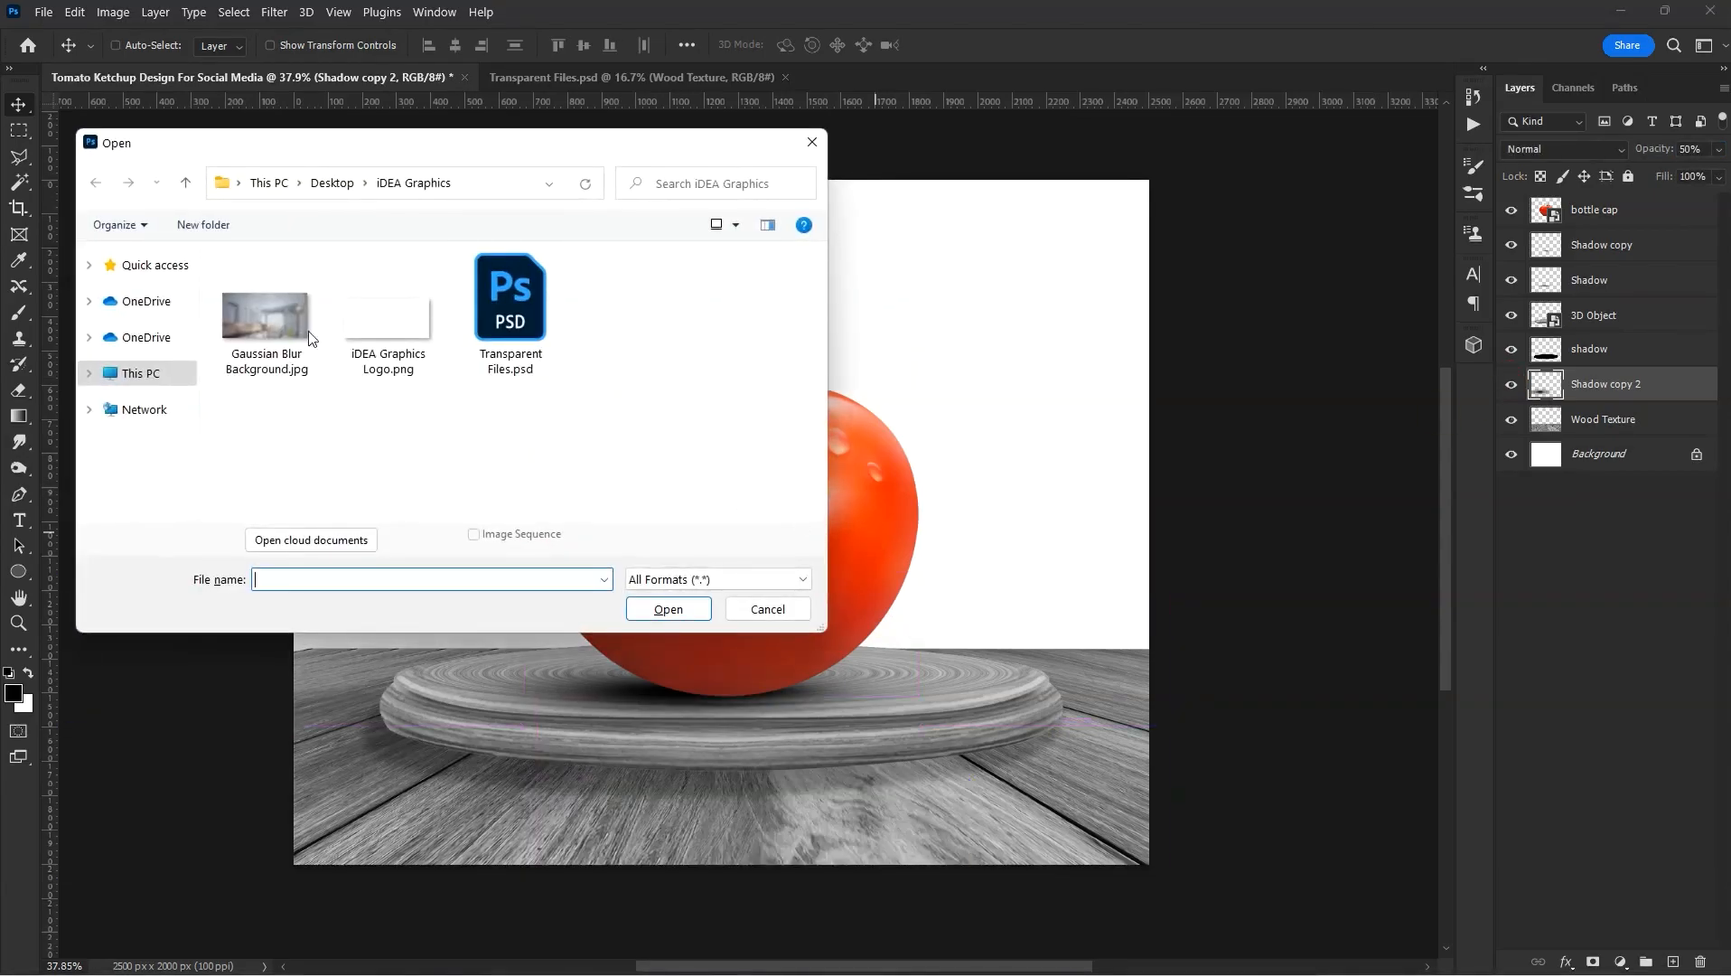
click(267, 326)
click(669, 609)
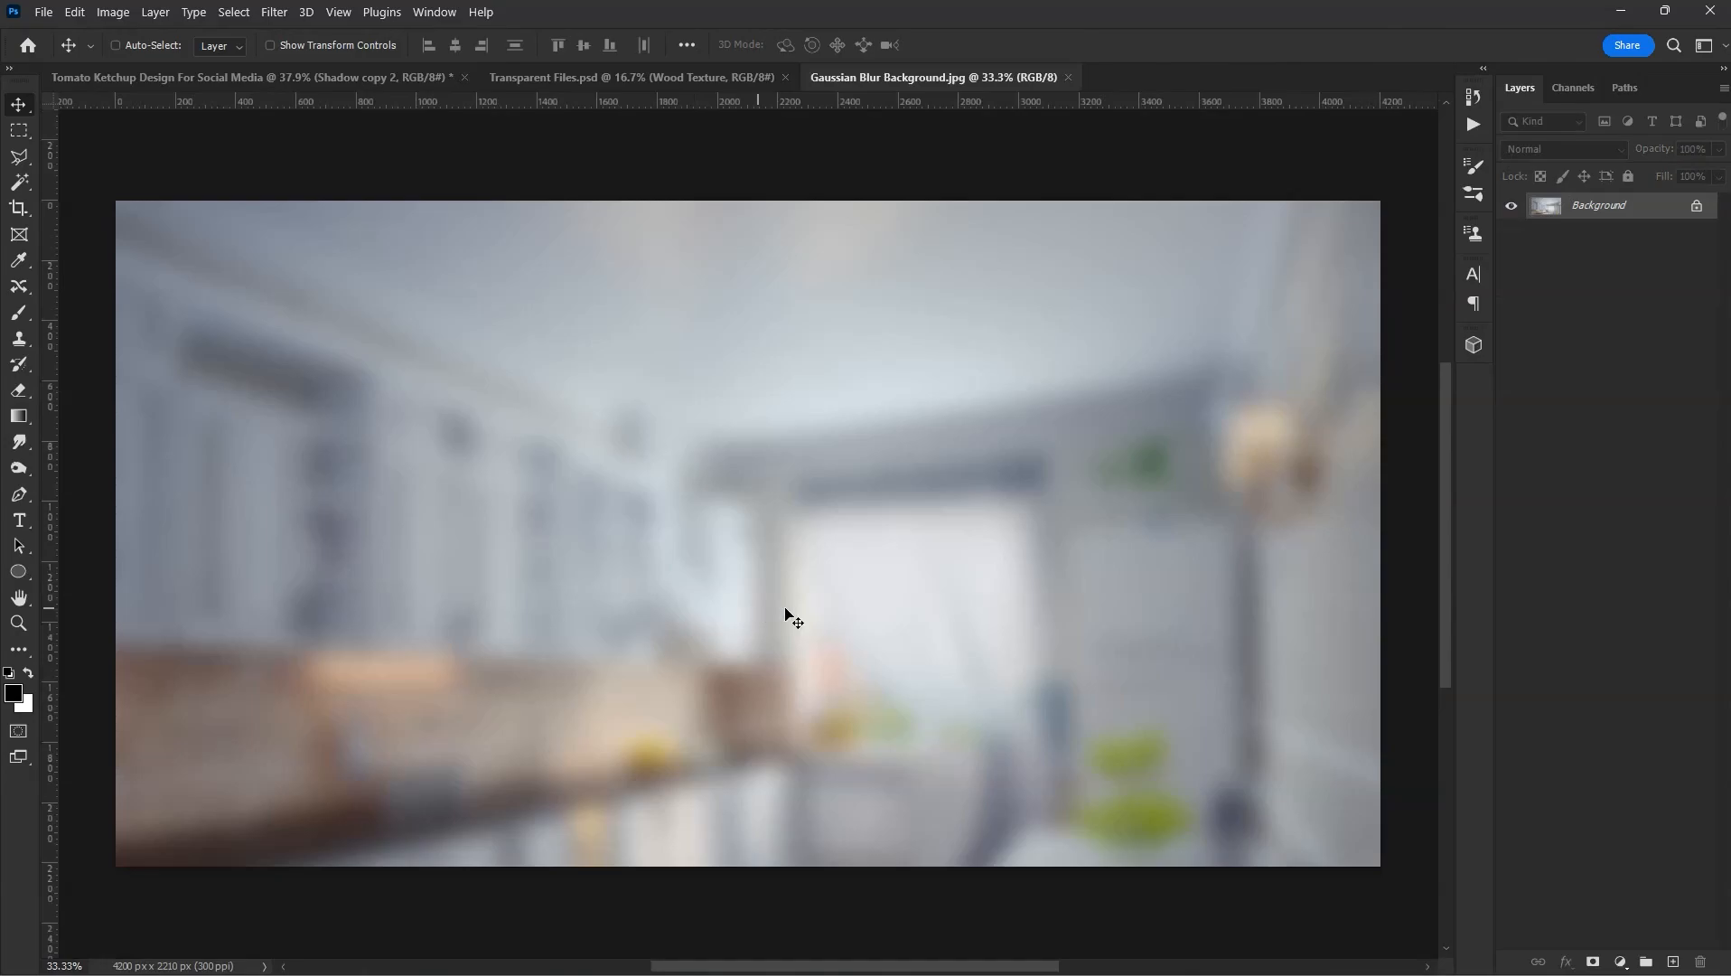
key(ctrl+a)
key(ctrl+c)
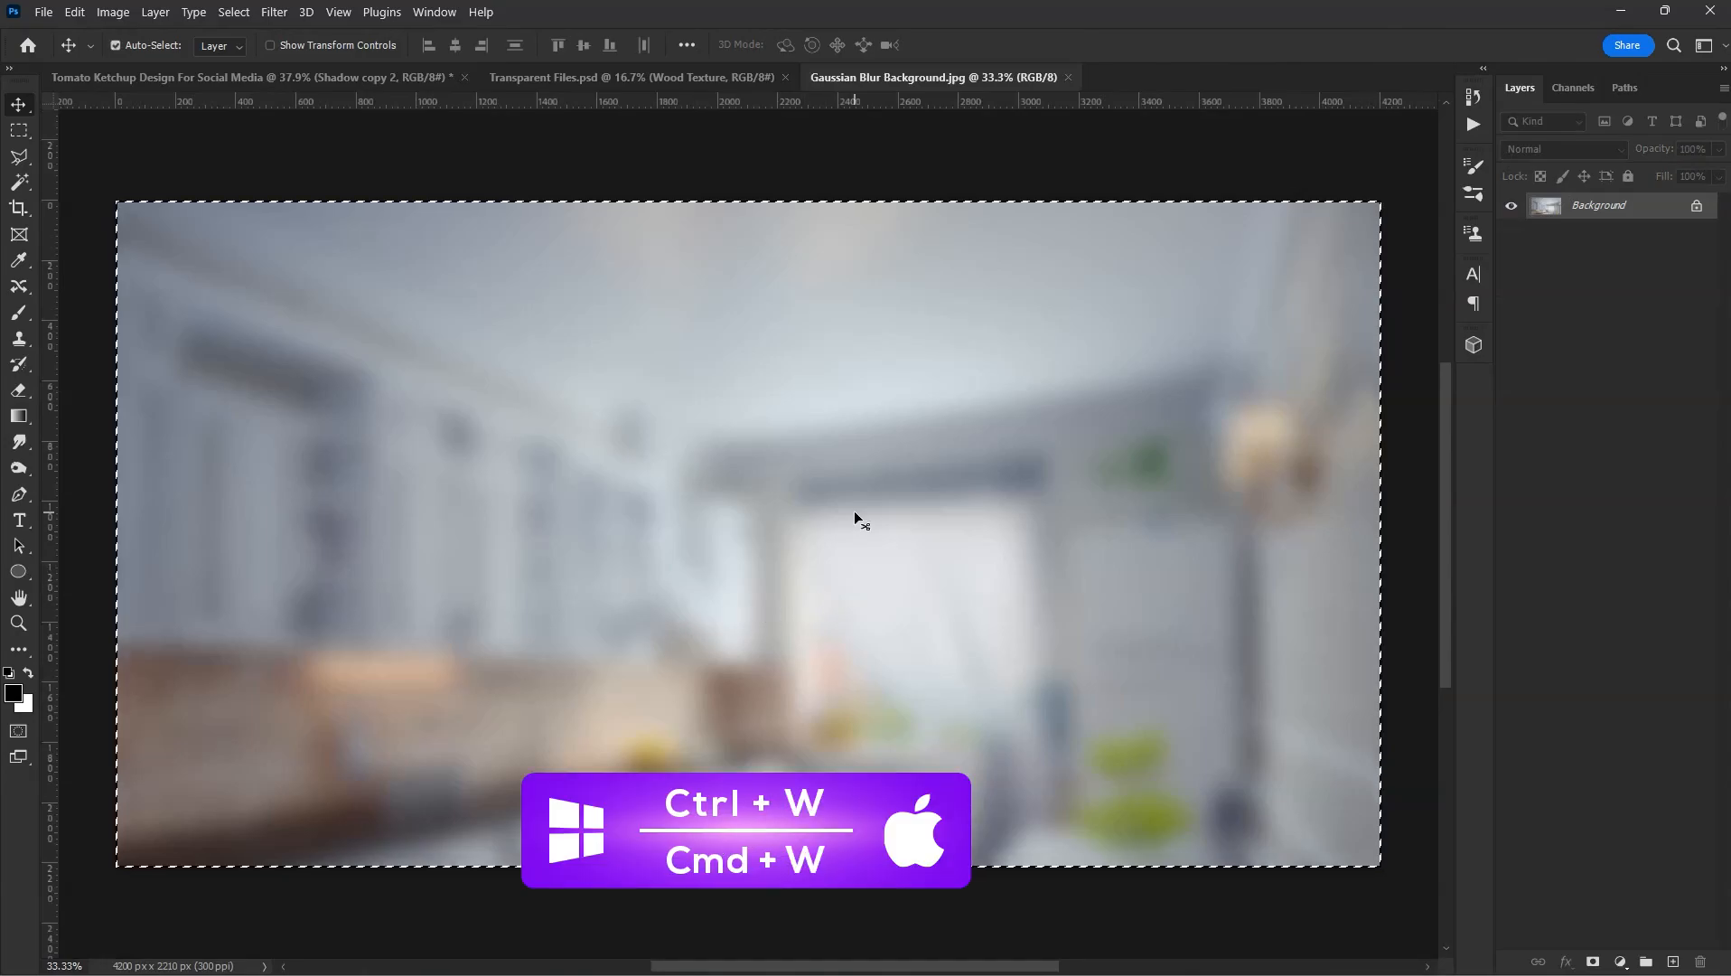
key(ctrl+w)
- Paste the blurred kitchen image directly beneath the Wood Texture layer and position it behind the tomato bottle
click(1635, 421)
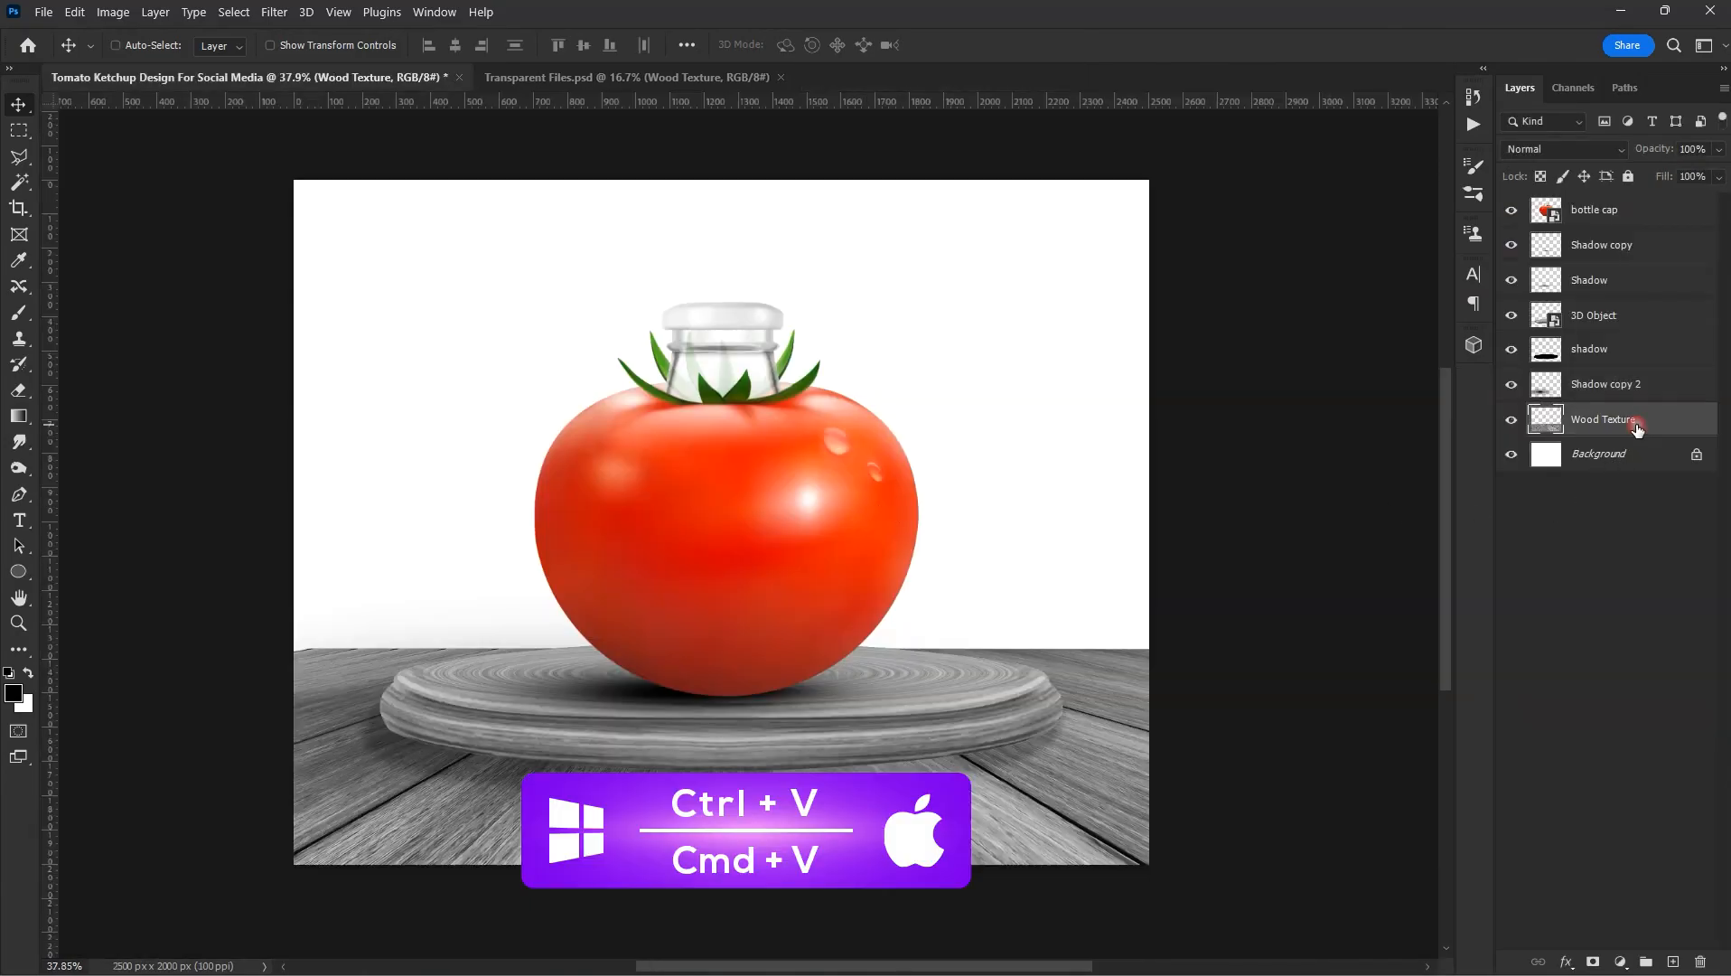
key(ctrl+v)
drag(1635, 436, 1635, 461)
key(ctrl+t)
drag(1043, 578, 1119, 569)
key(Return)
- Add a layer mask to Wood Texture and fade the floor's right back edge with a soft black 600-pixel brush
right_click(1113, 678)
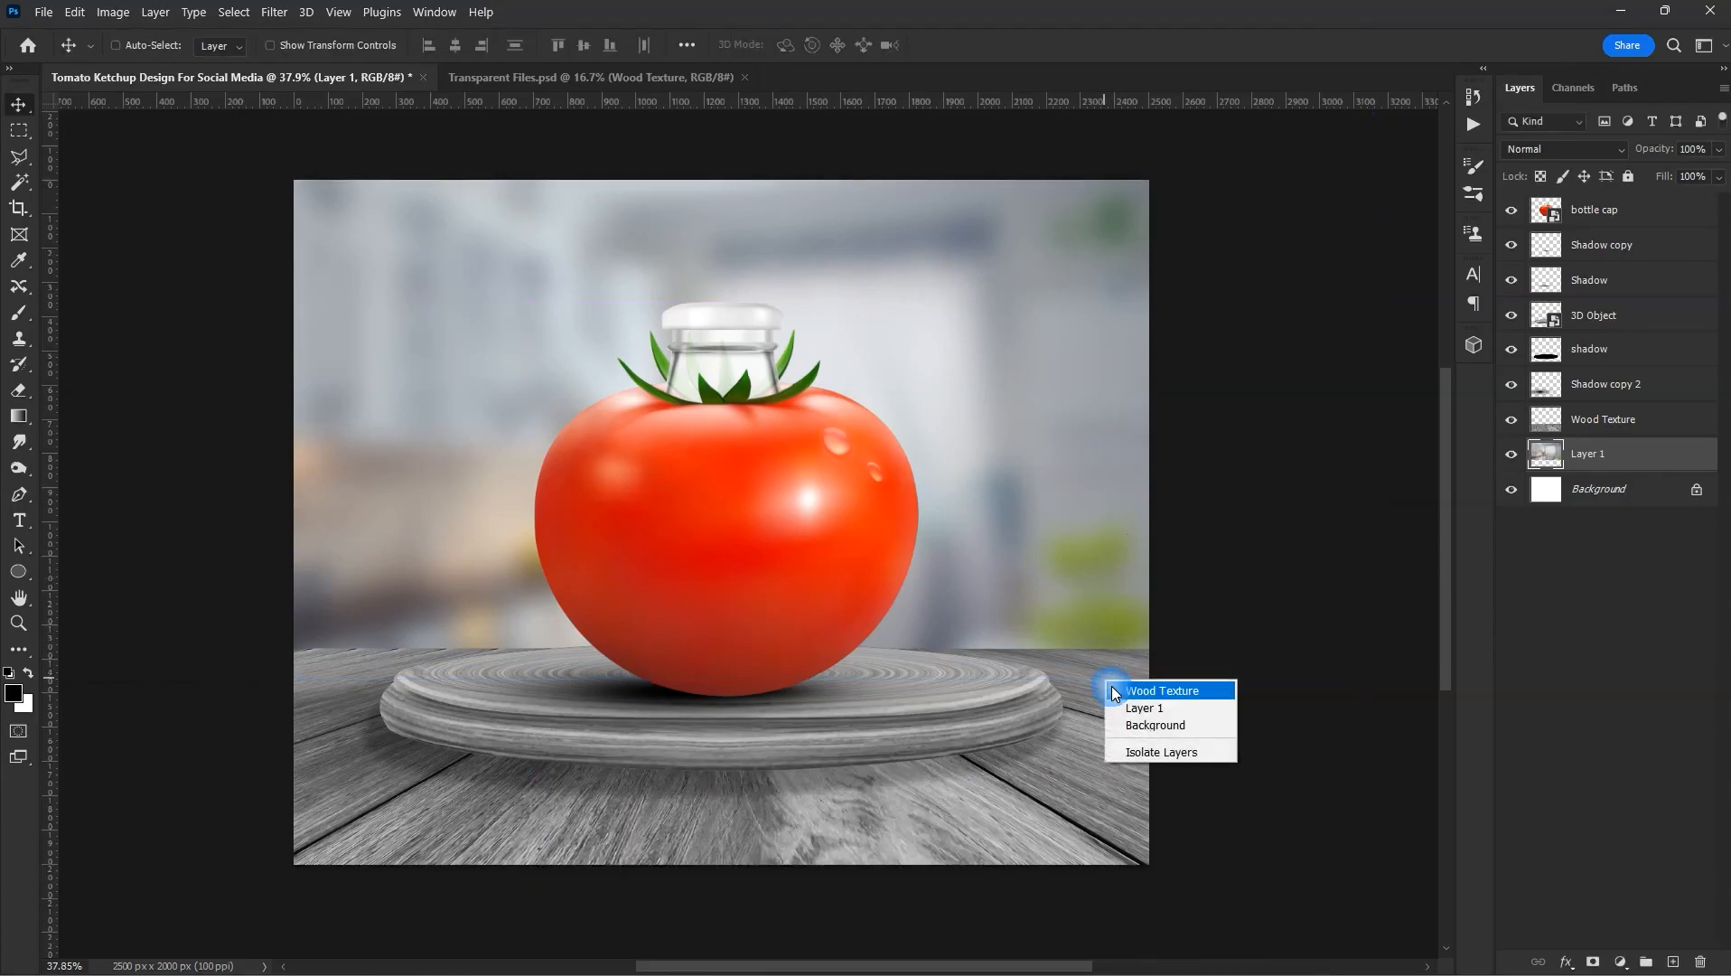
click(1140, 691)
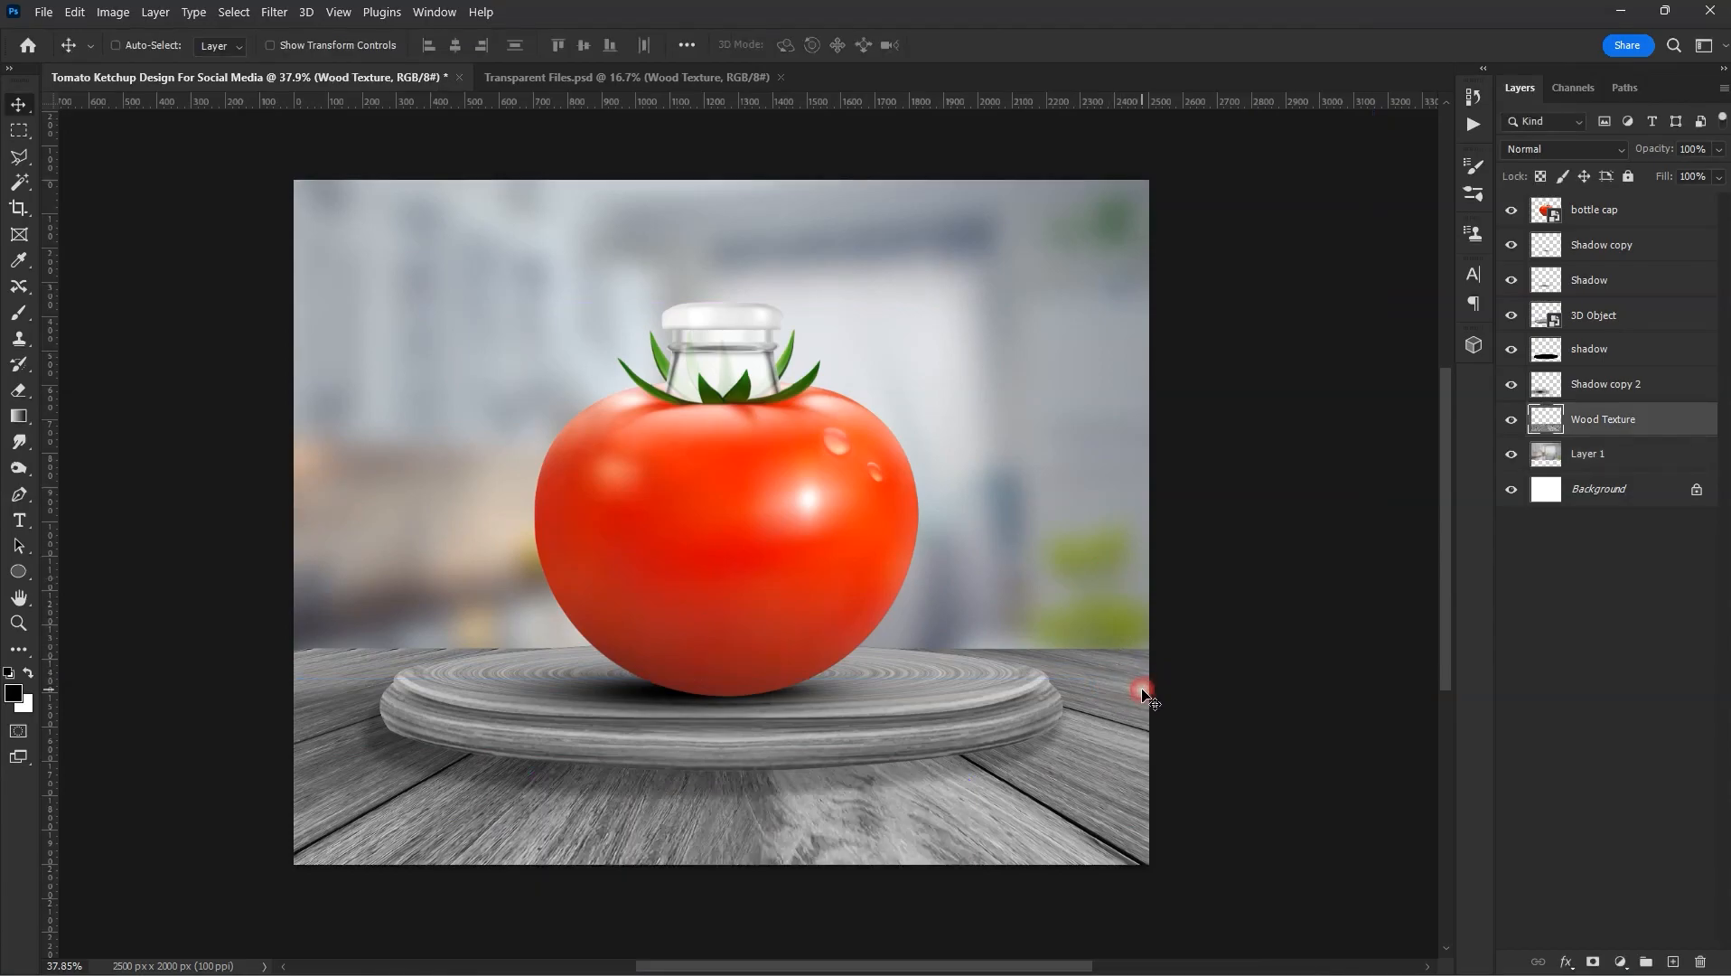
click(1592, 961)
key(b)
key(bracketleft)
key(bracketleft)
key(bracketleft)
key(bracketleft)
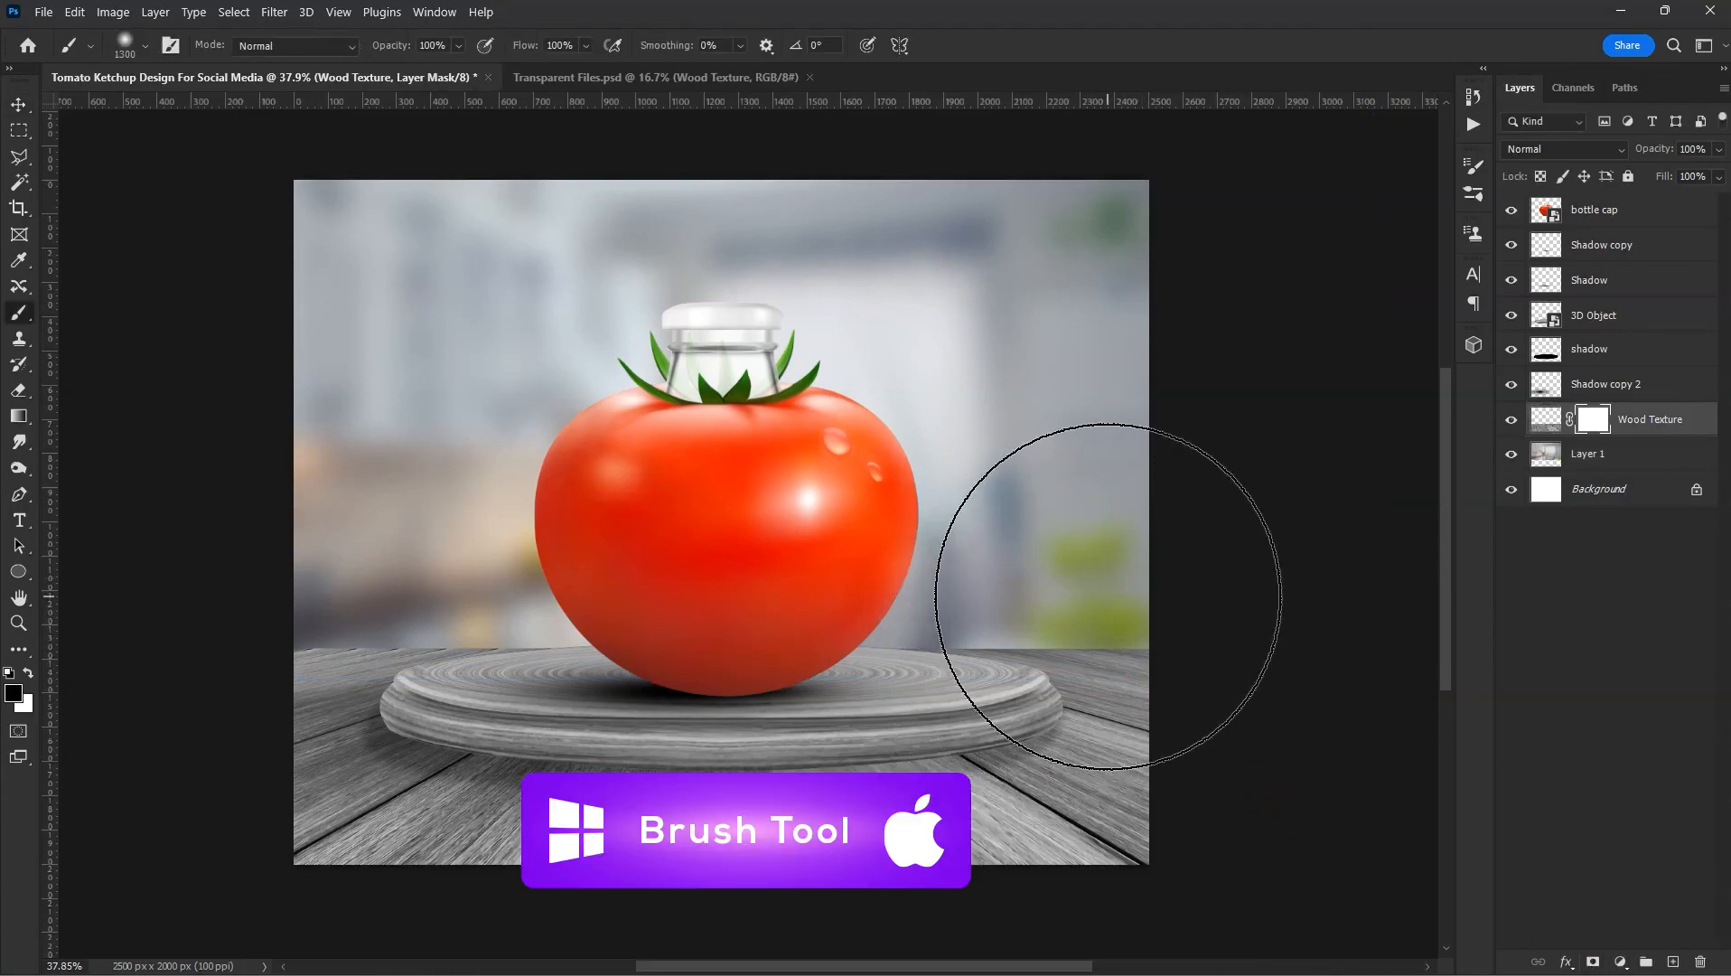
key(bracketleft)
key(bracketleft)
key(bracketleft)
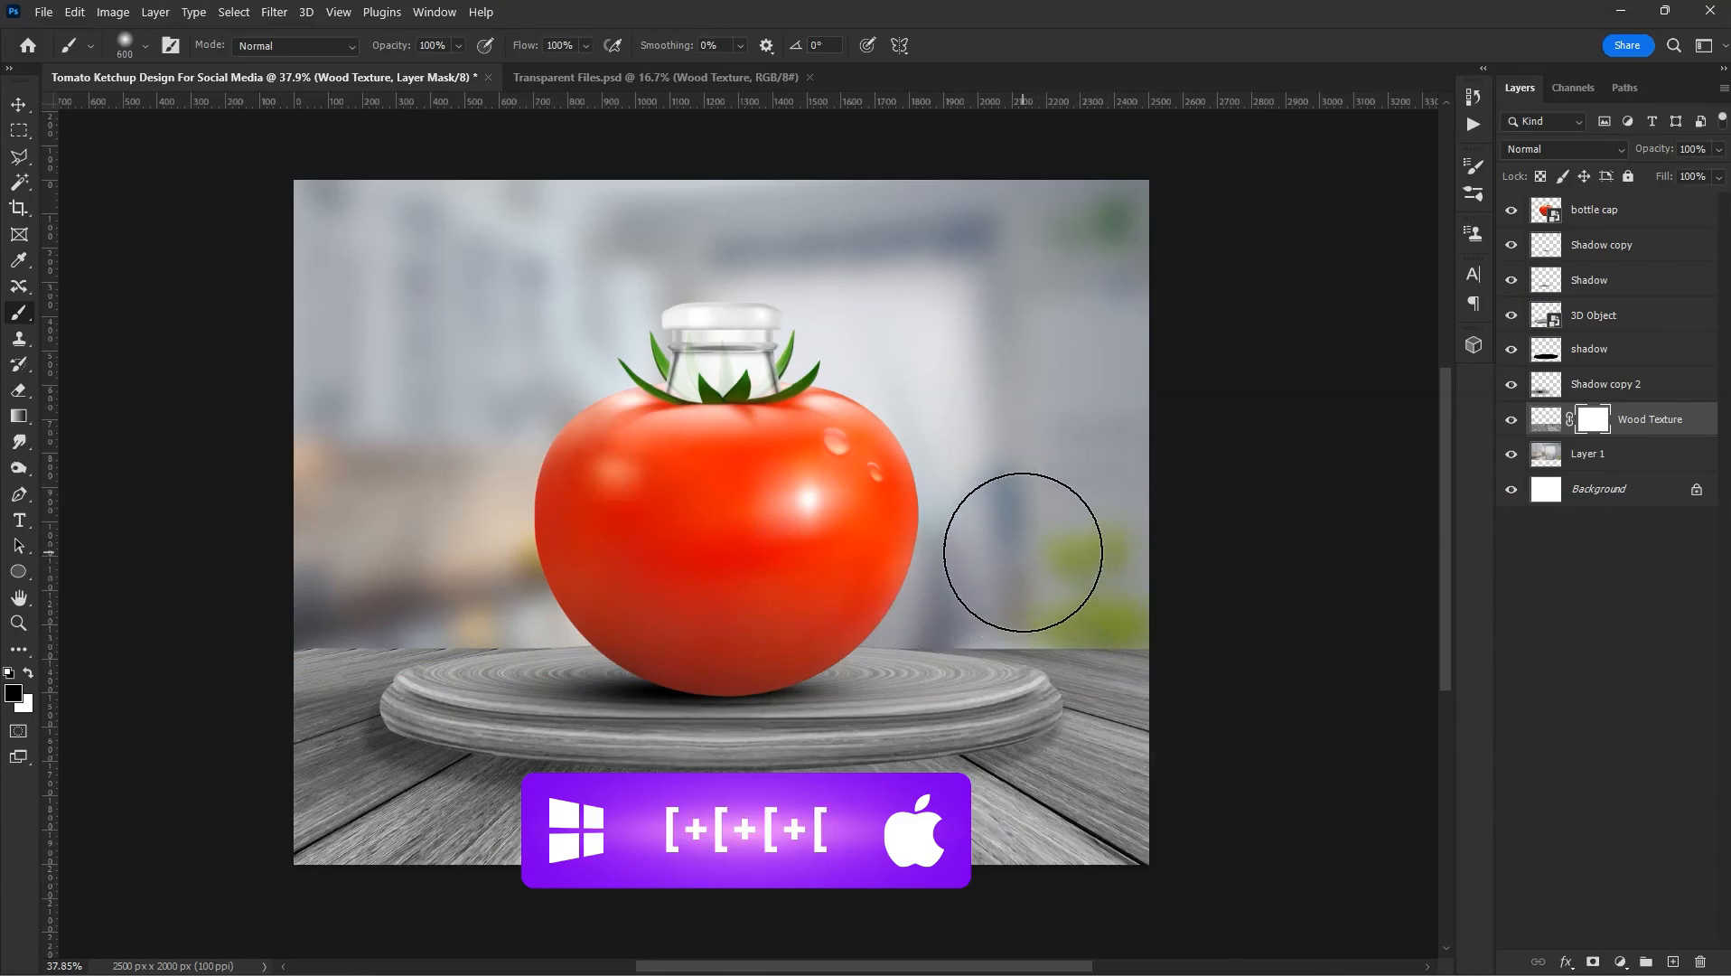
drag(1051, 579, 1093, 559)
- Fade the floor's left back edge on the Wood Texture mask with a 250-pixel brush
key(bracketleft)
key(bracketleft)
key(bracketleft)
key(bracketleft)
mouse_move(261, 621)
mouse_down()
mouse_move(550, 605)
mouse_move(303, 636)
mouse_up()
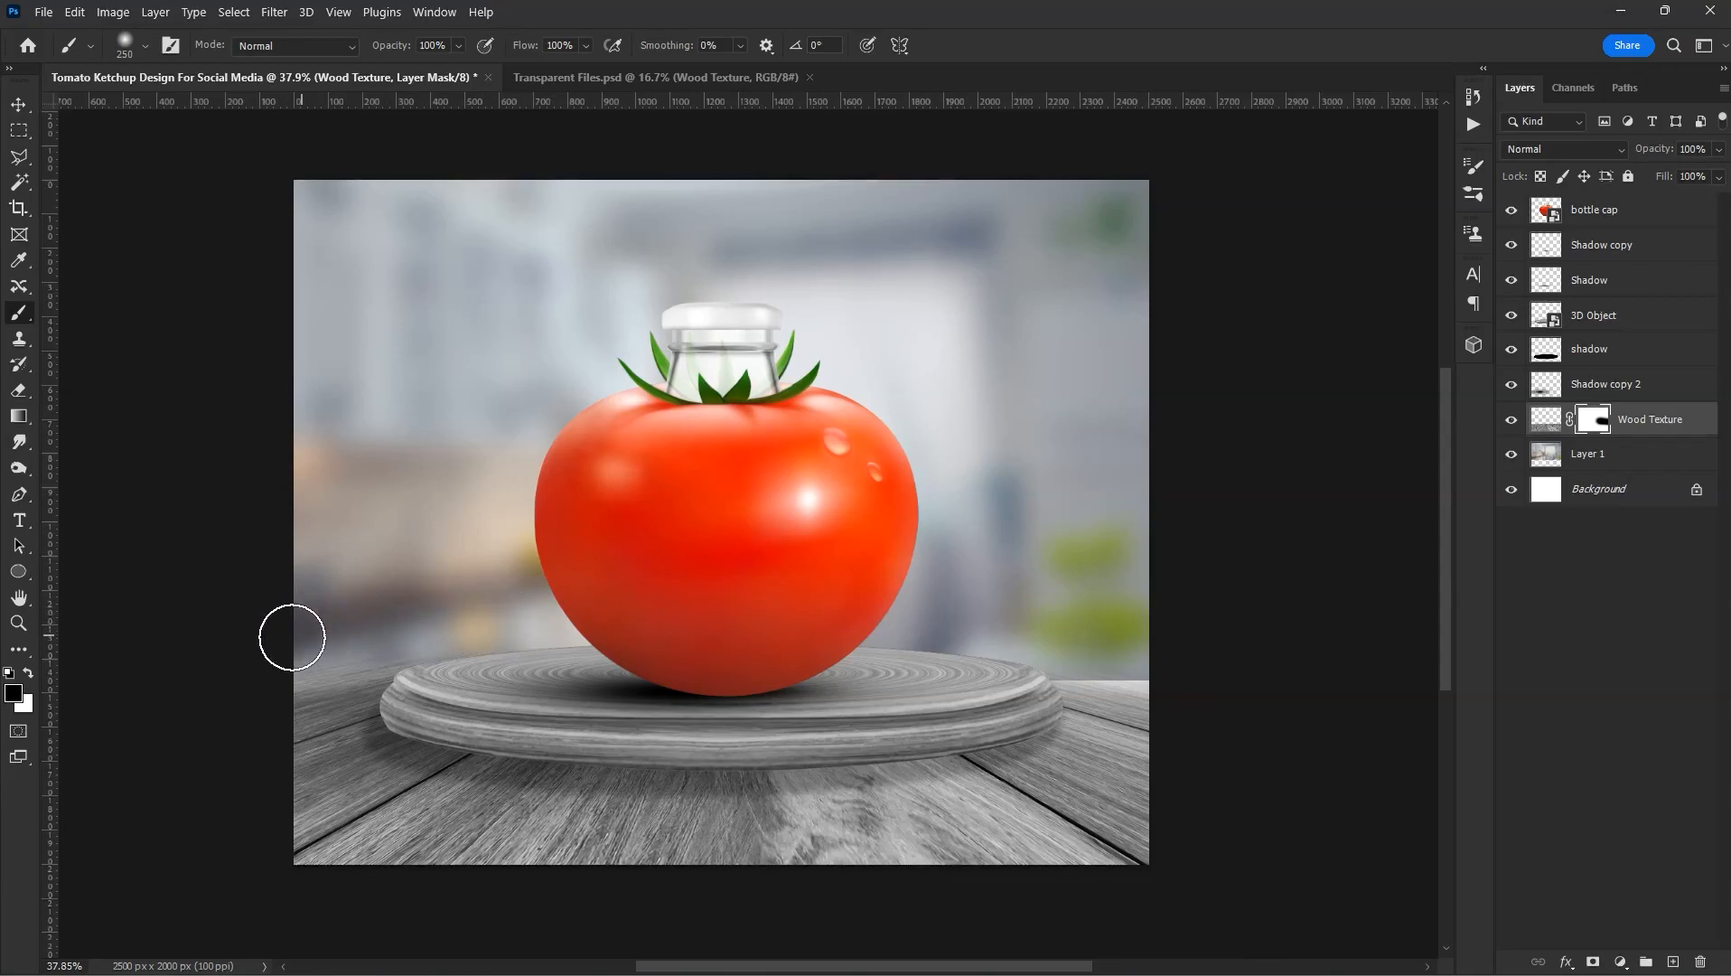
- Stretch the blurred background layer to about 104% height and shift it slightly right and down behind the floor
click(1602, 453)
key(ctrl+t)
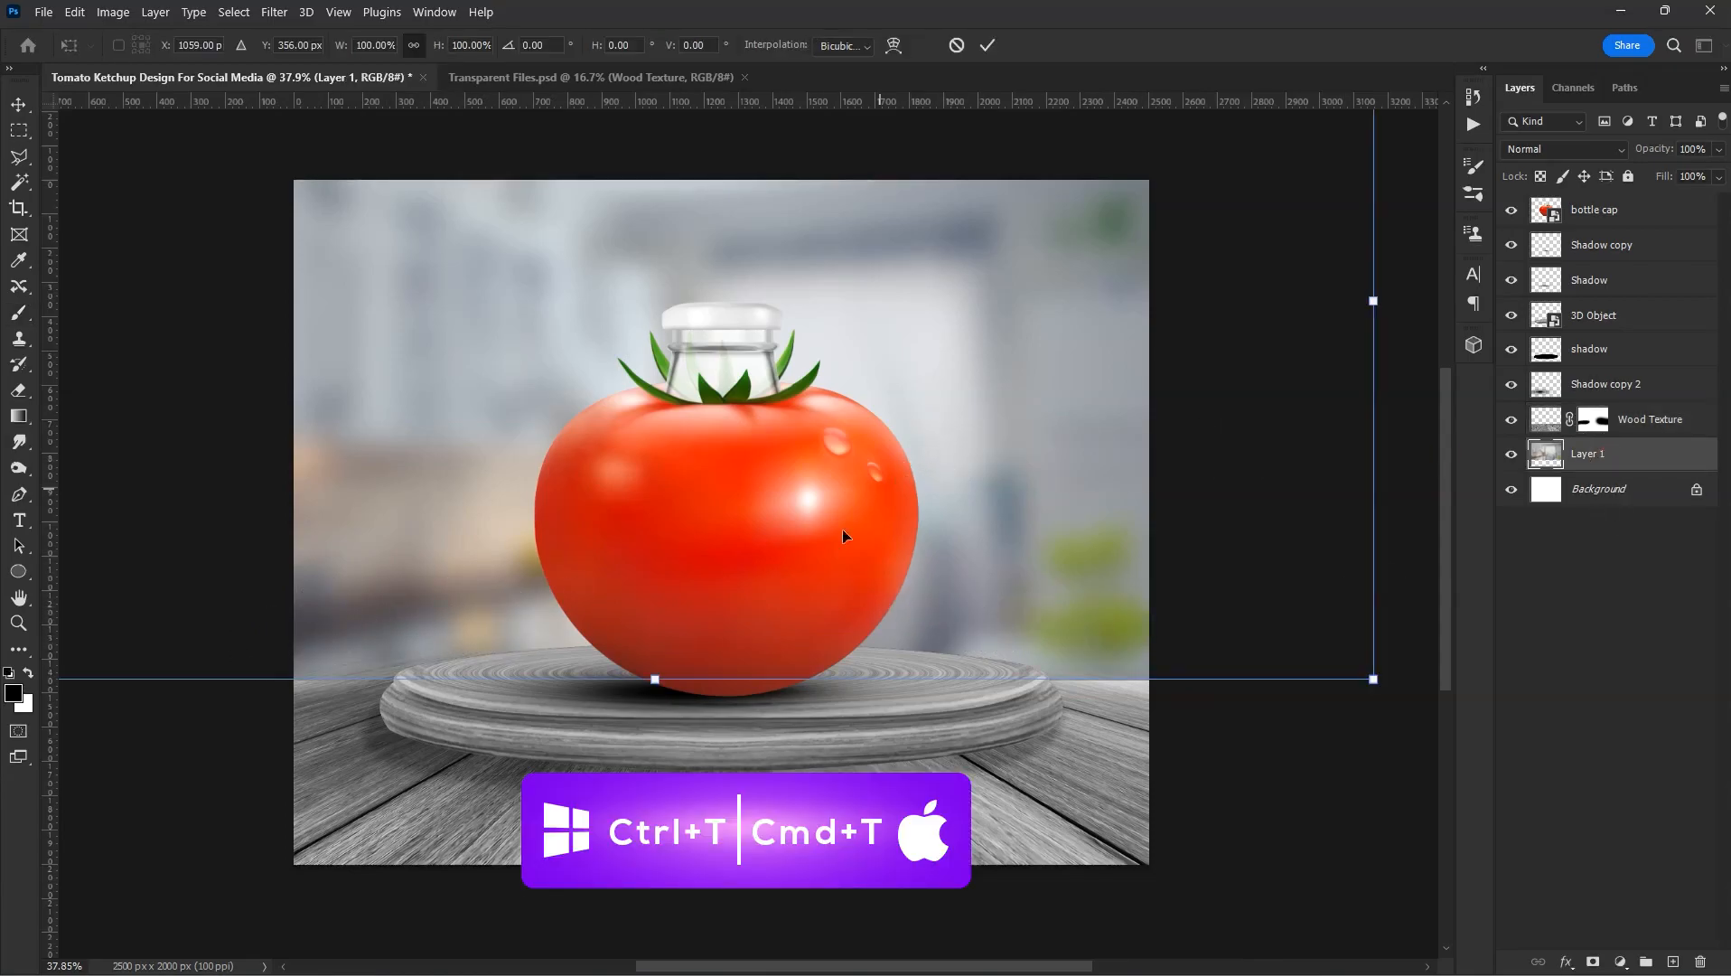
drag(657, 673, 656, 706)
drag(923, 623, 931, 631)
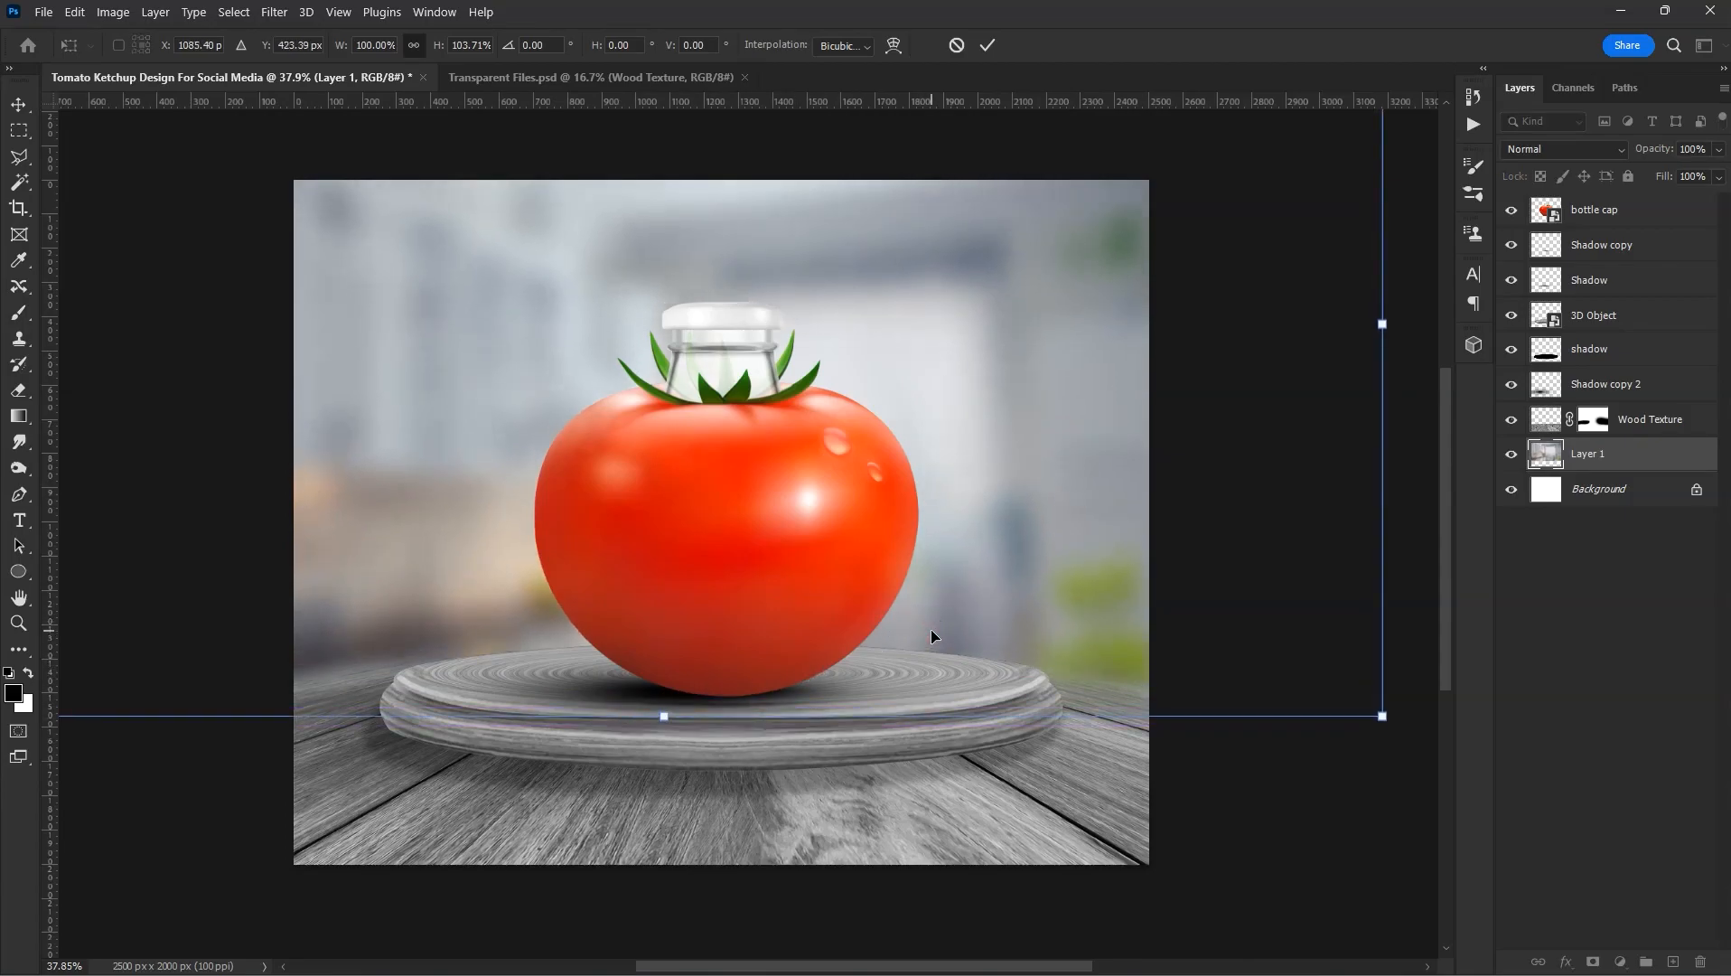
key(Return)
key(b)
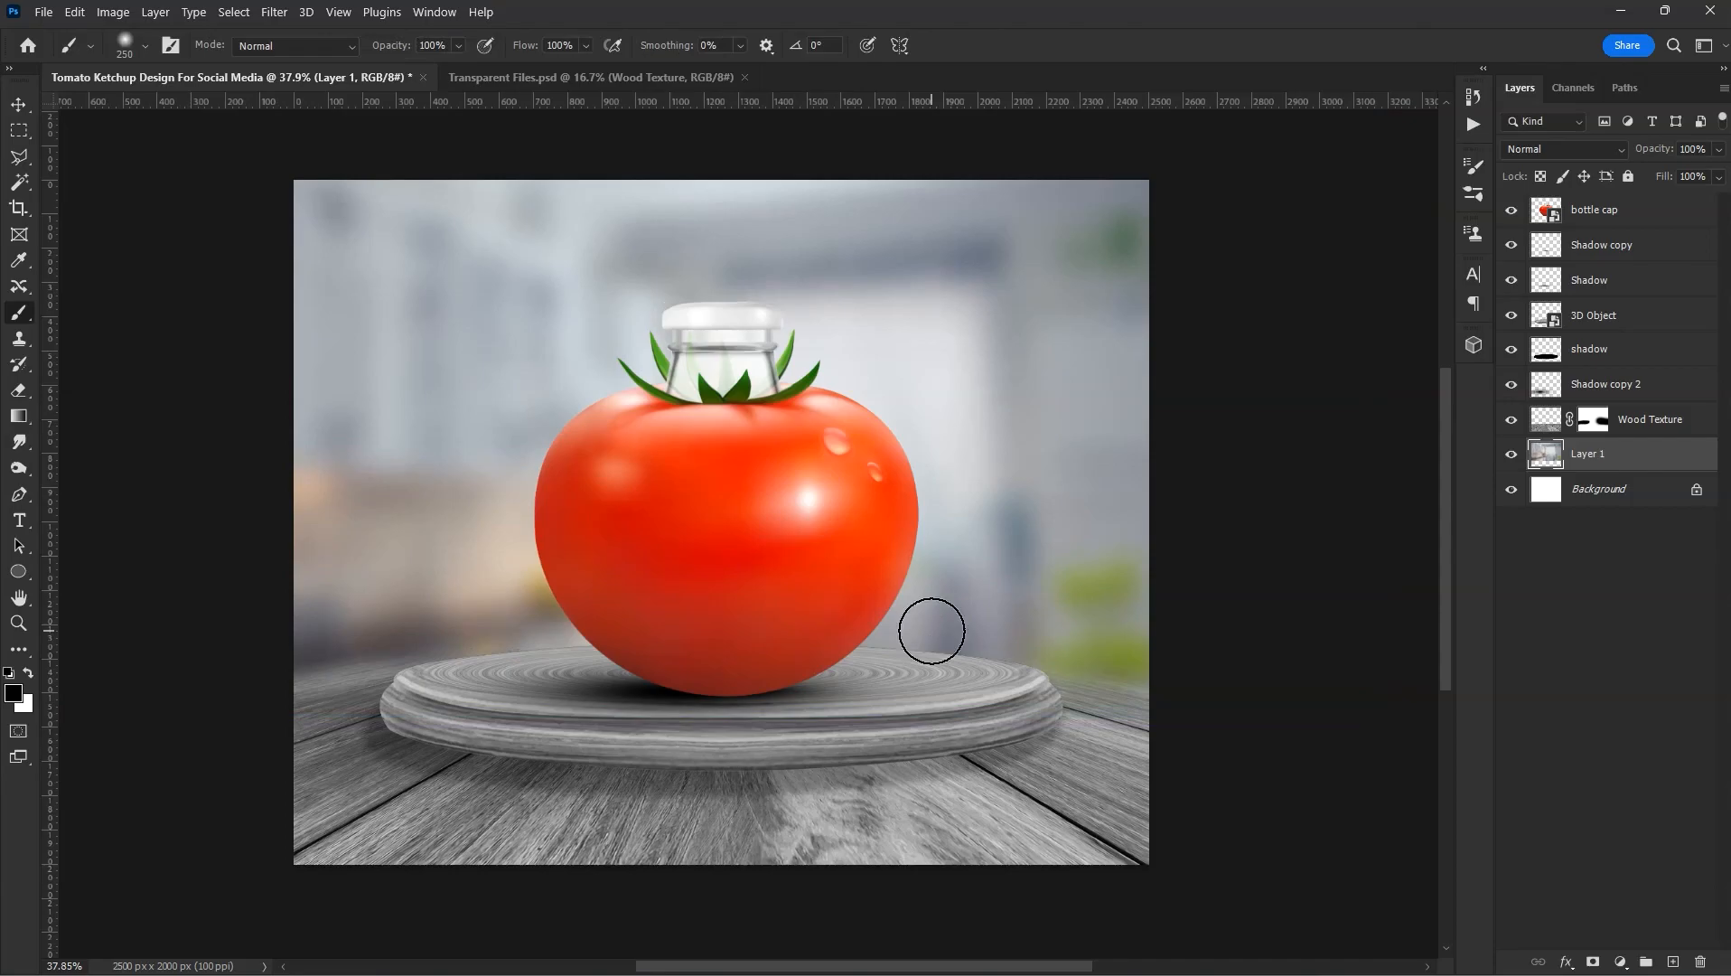
key(v)
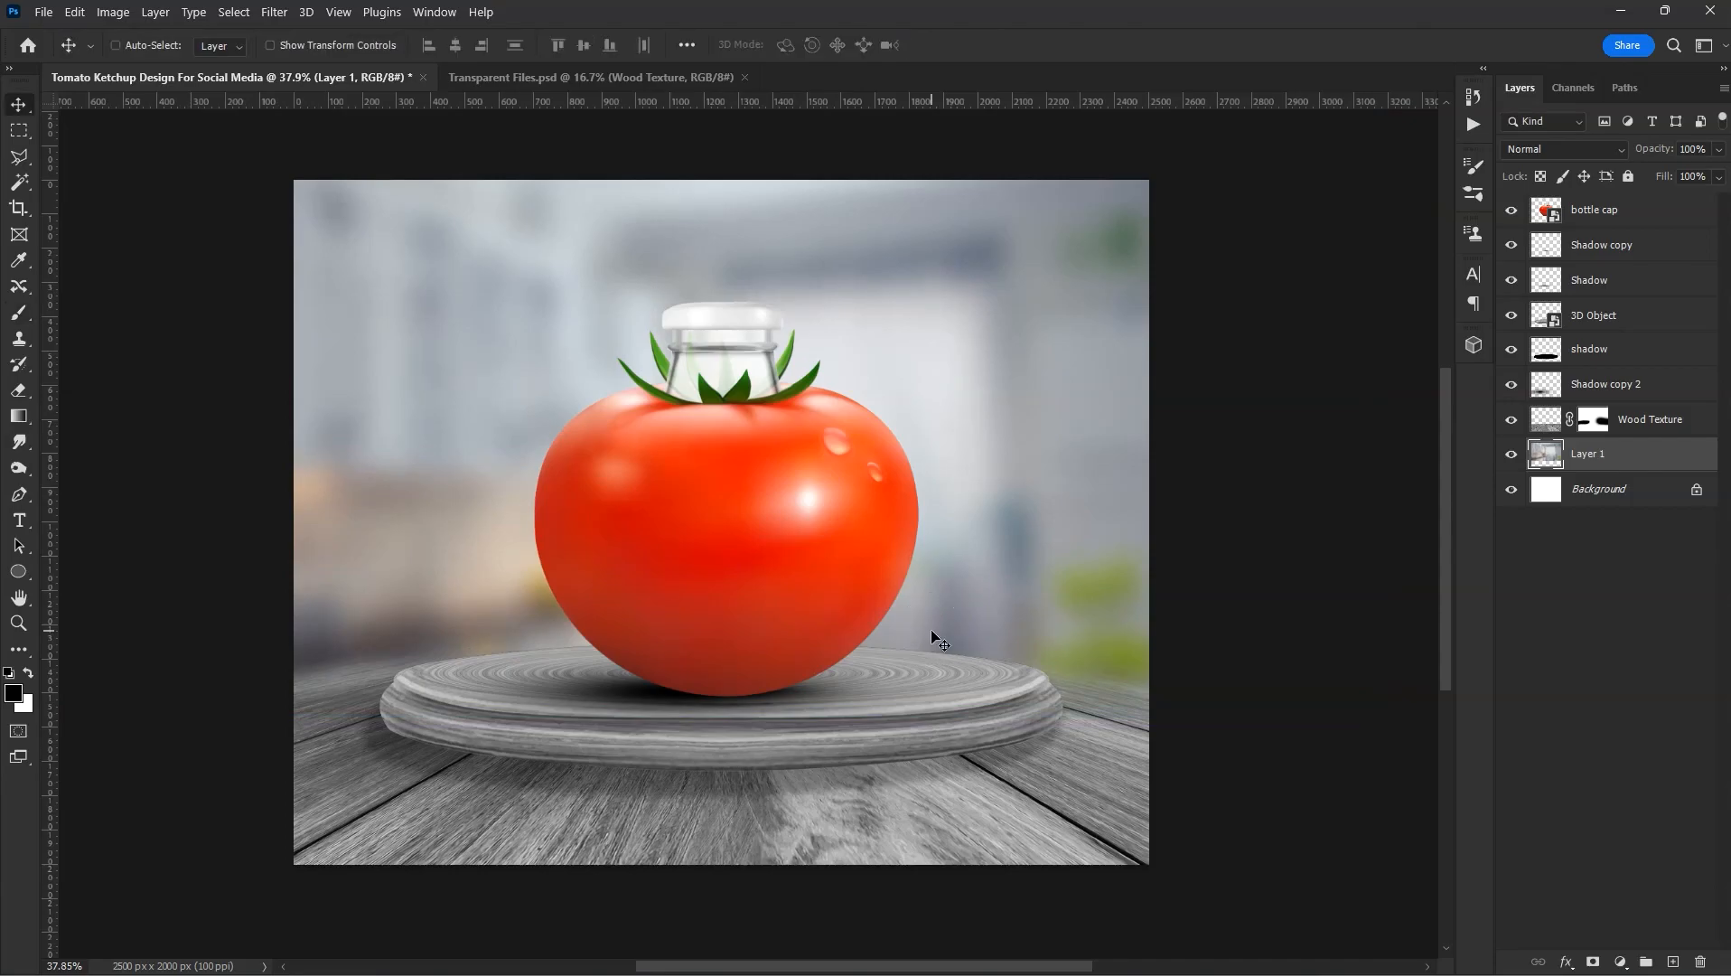
- Group all layers from Wood Texture up to bottle cap
click(1654, 423)
shift+click(1647, 224)
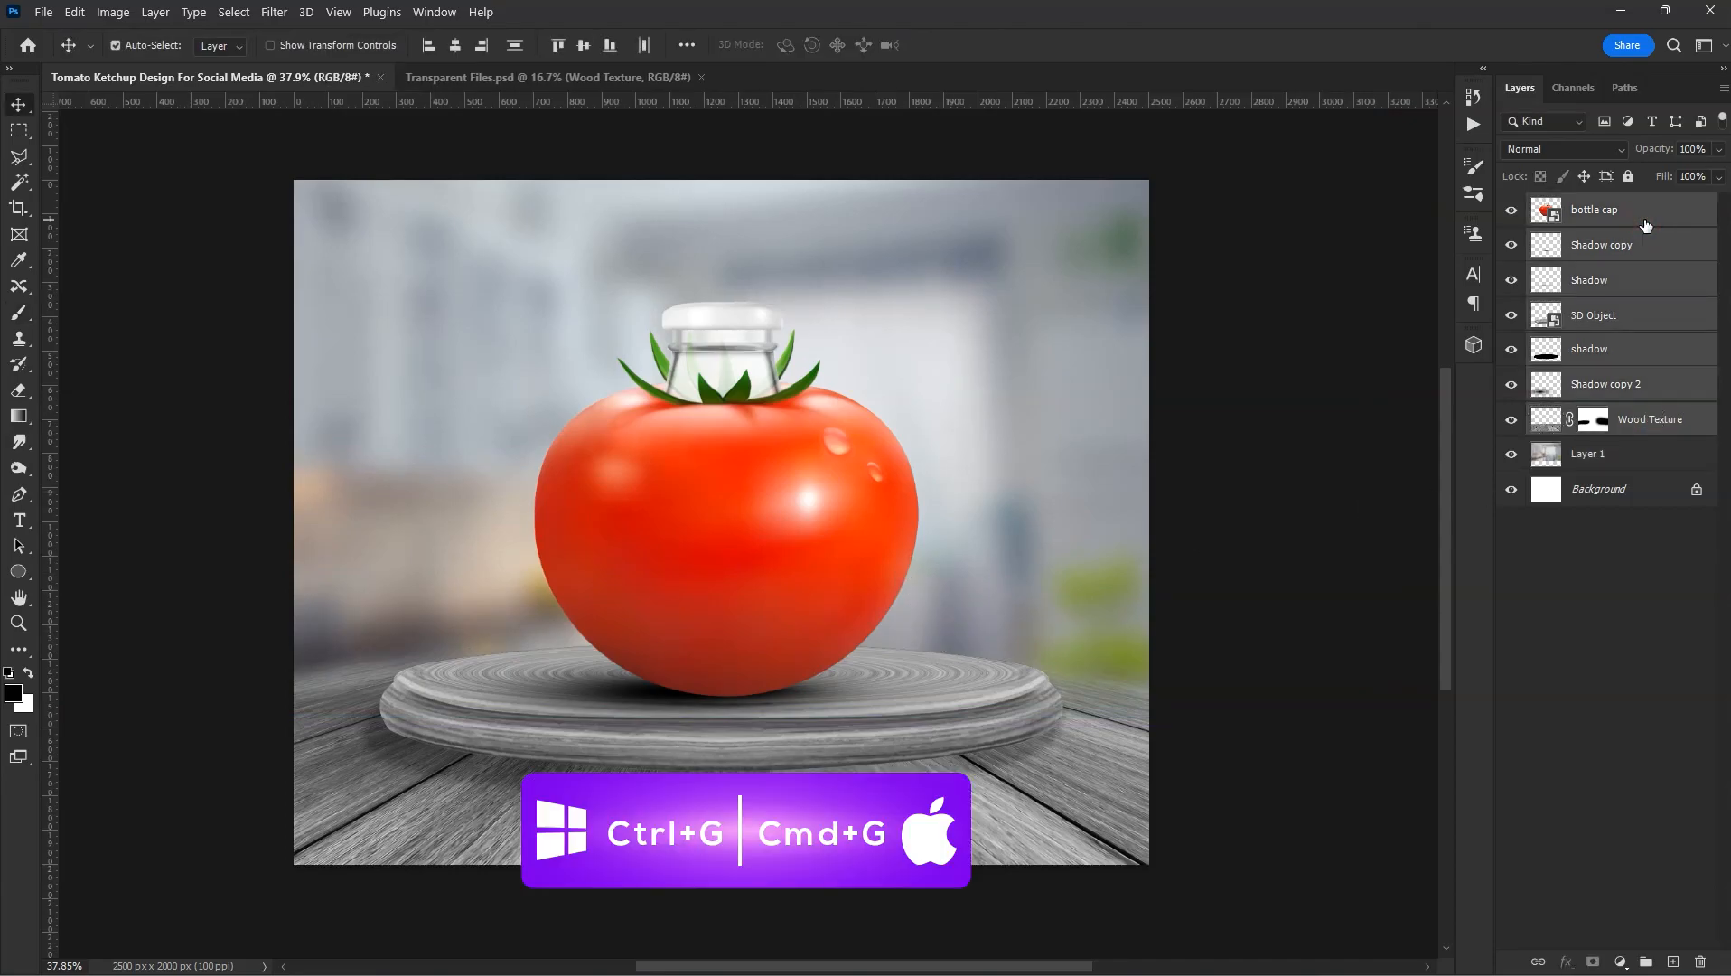
key(ctrl+g)
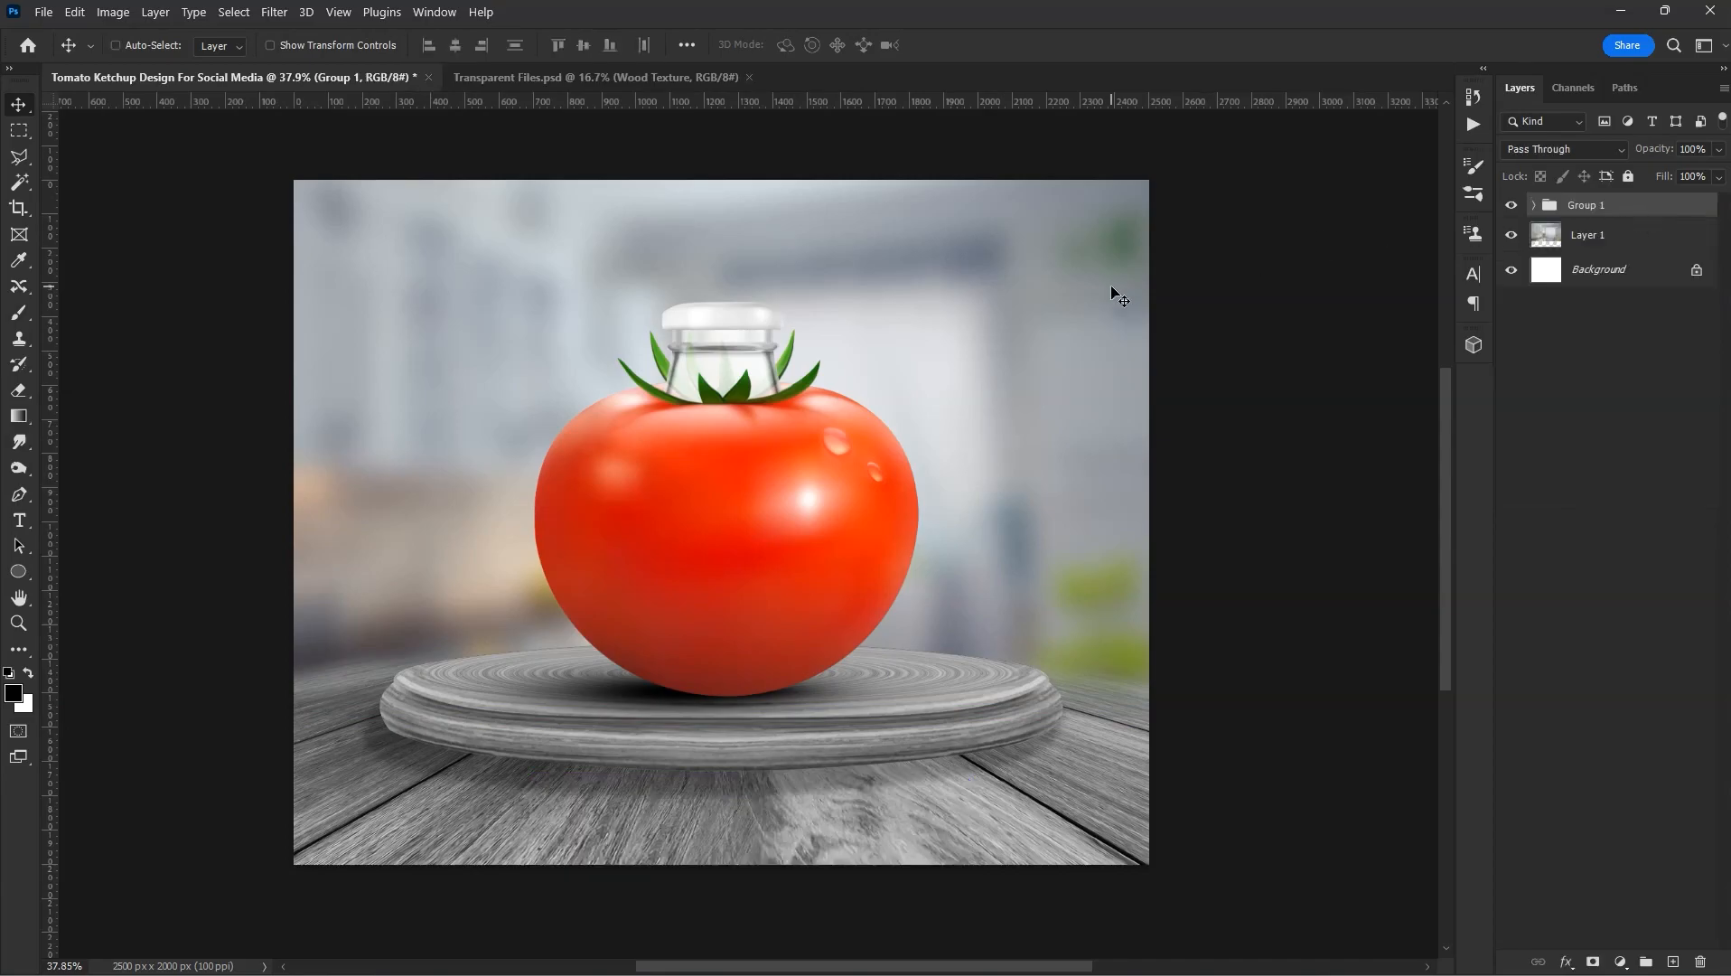
- Copy the Tomato 2 layer from Transparent Files.psd into the tomato ketchup design
click(683, 86)
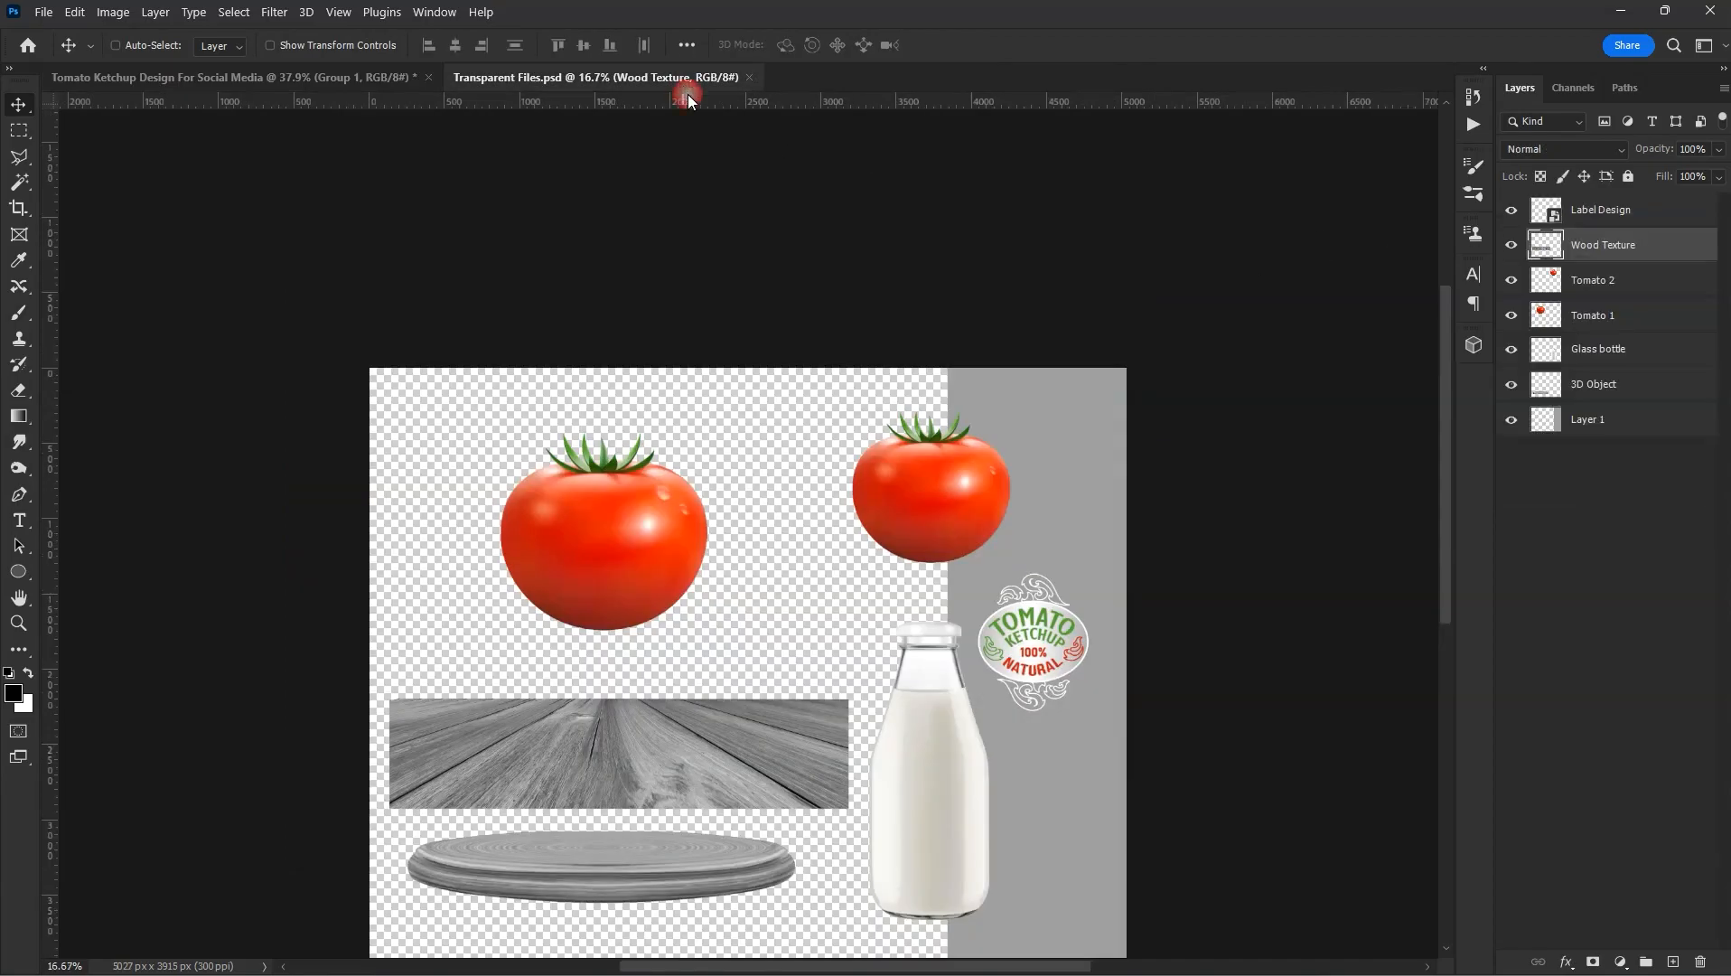
right_click(957, 463)
click(972, 465)
drag(972, 465, 880, 636)
- Scale and place the small tomato in front of the disc's right end, and put a duplicate slightly above it
key(ctrl+t)
drag(665, 470, 872, 669)
drag(947, 711, 1004, 623)
key(Return)
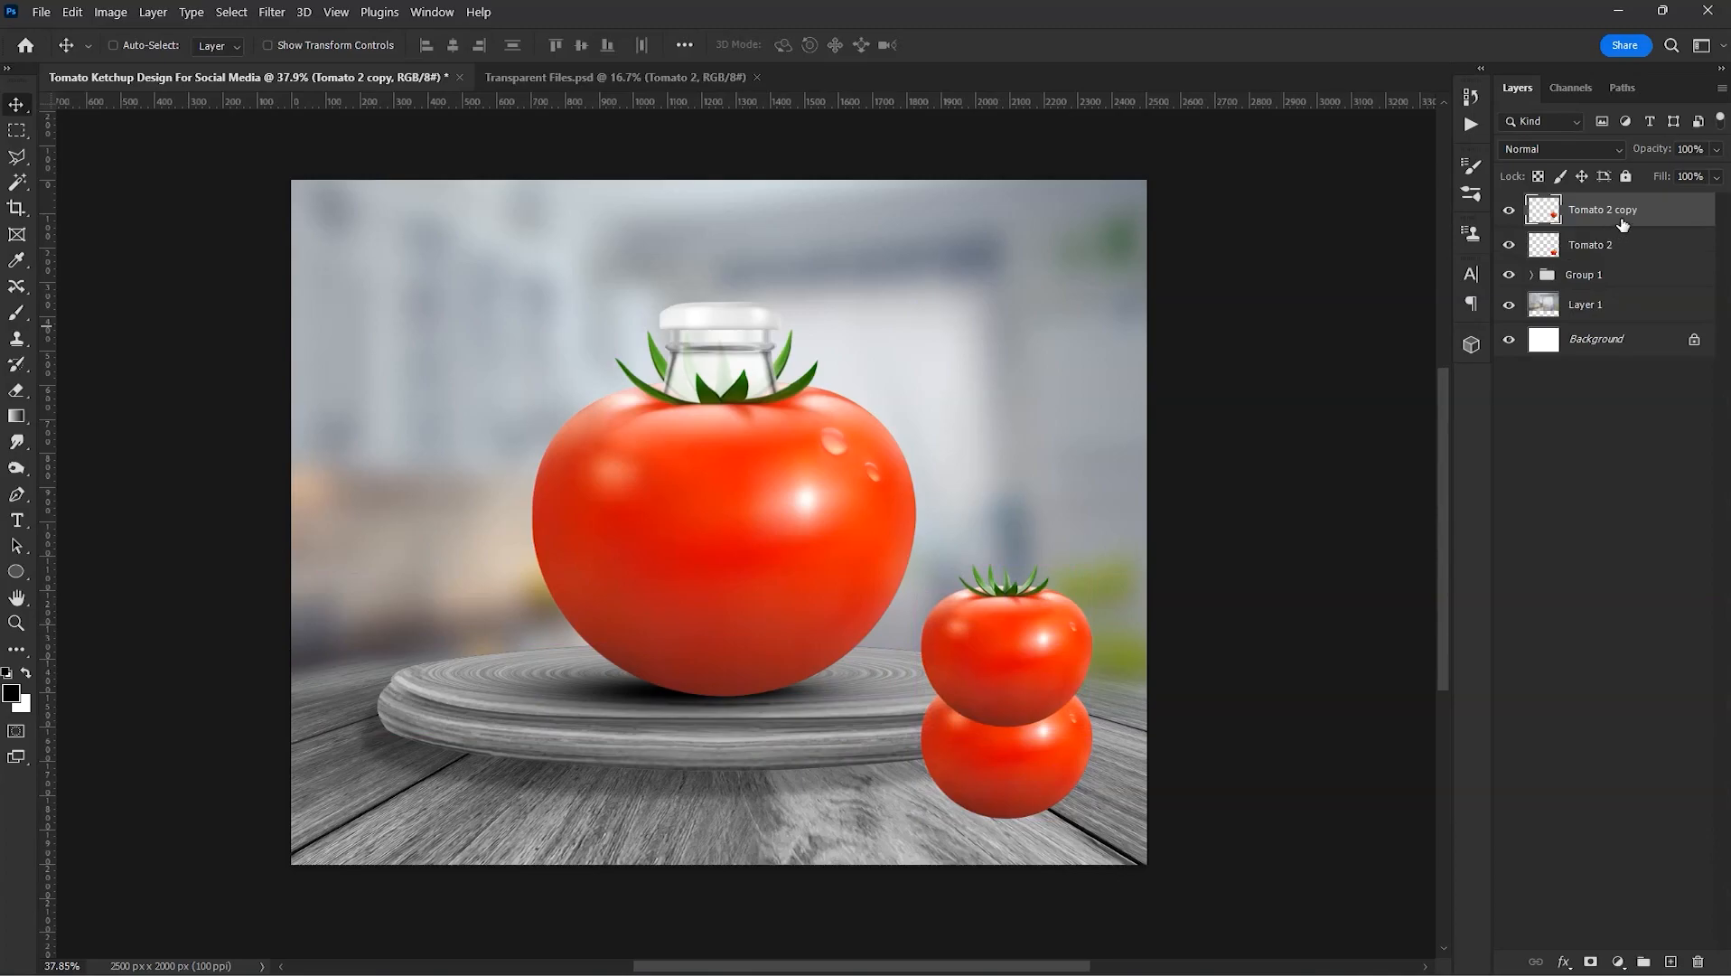
- Send the Tomato 2 copy layer below Group 1 and scale it down behind the disc's right end
key(ctrl+bracketleft)
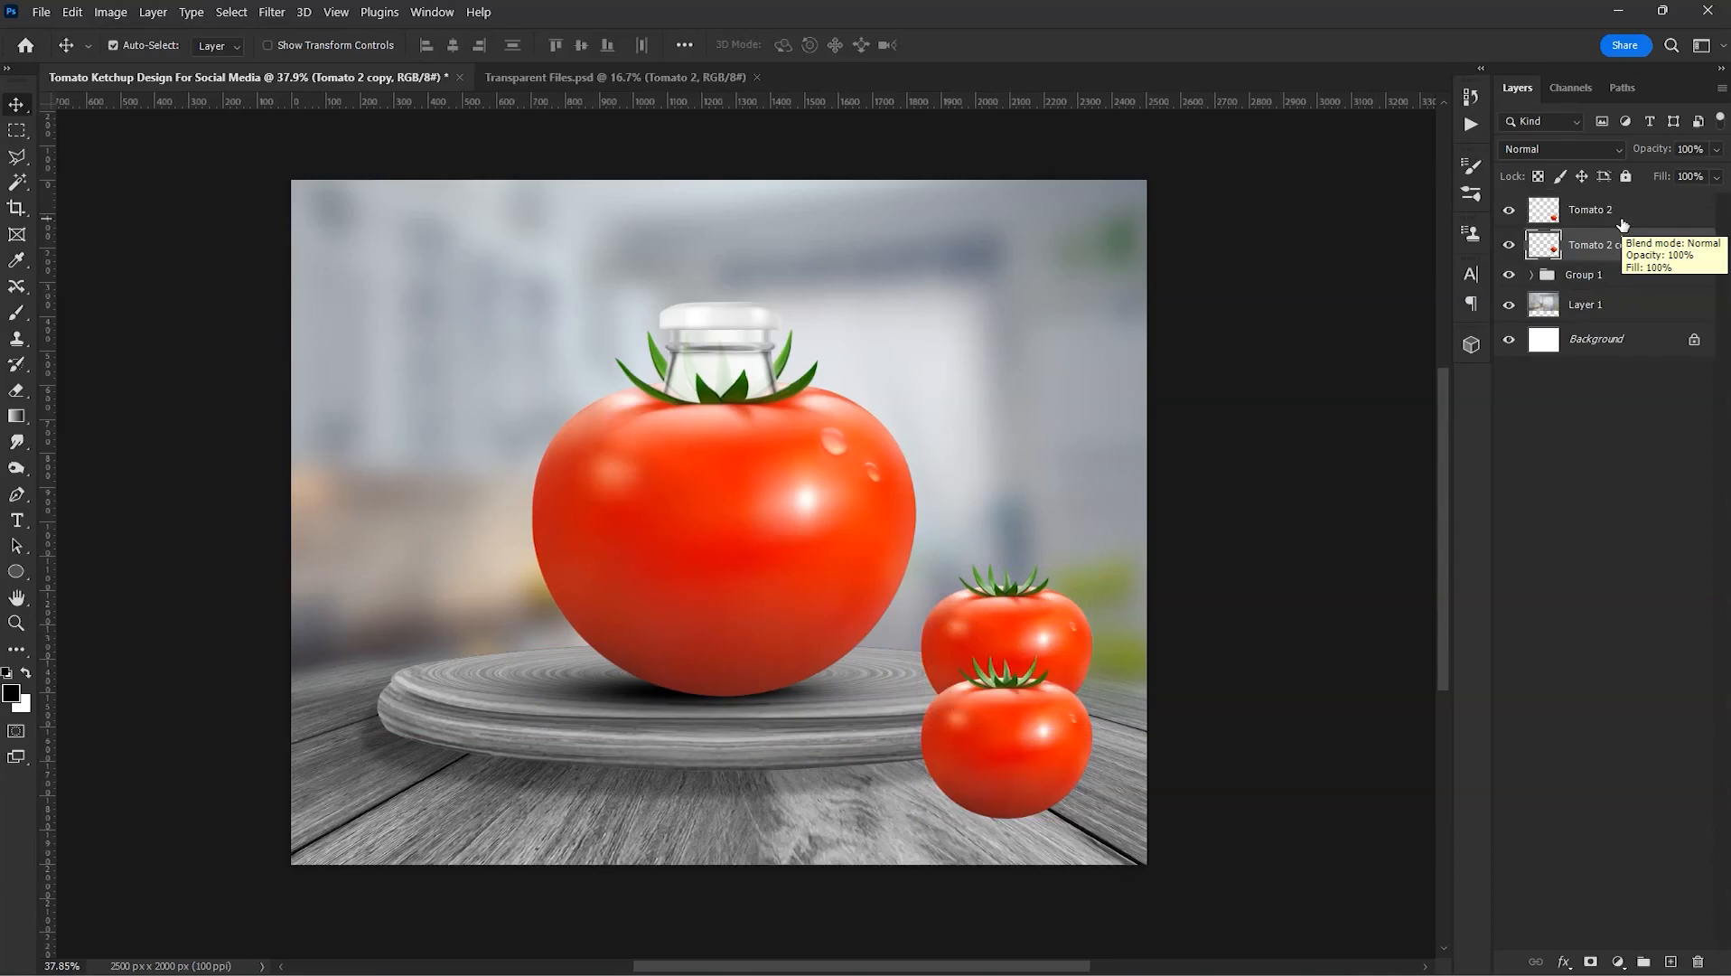
key(ctrl+bracketleft)
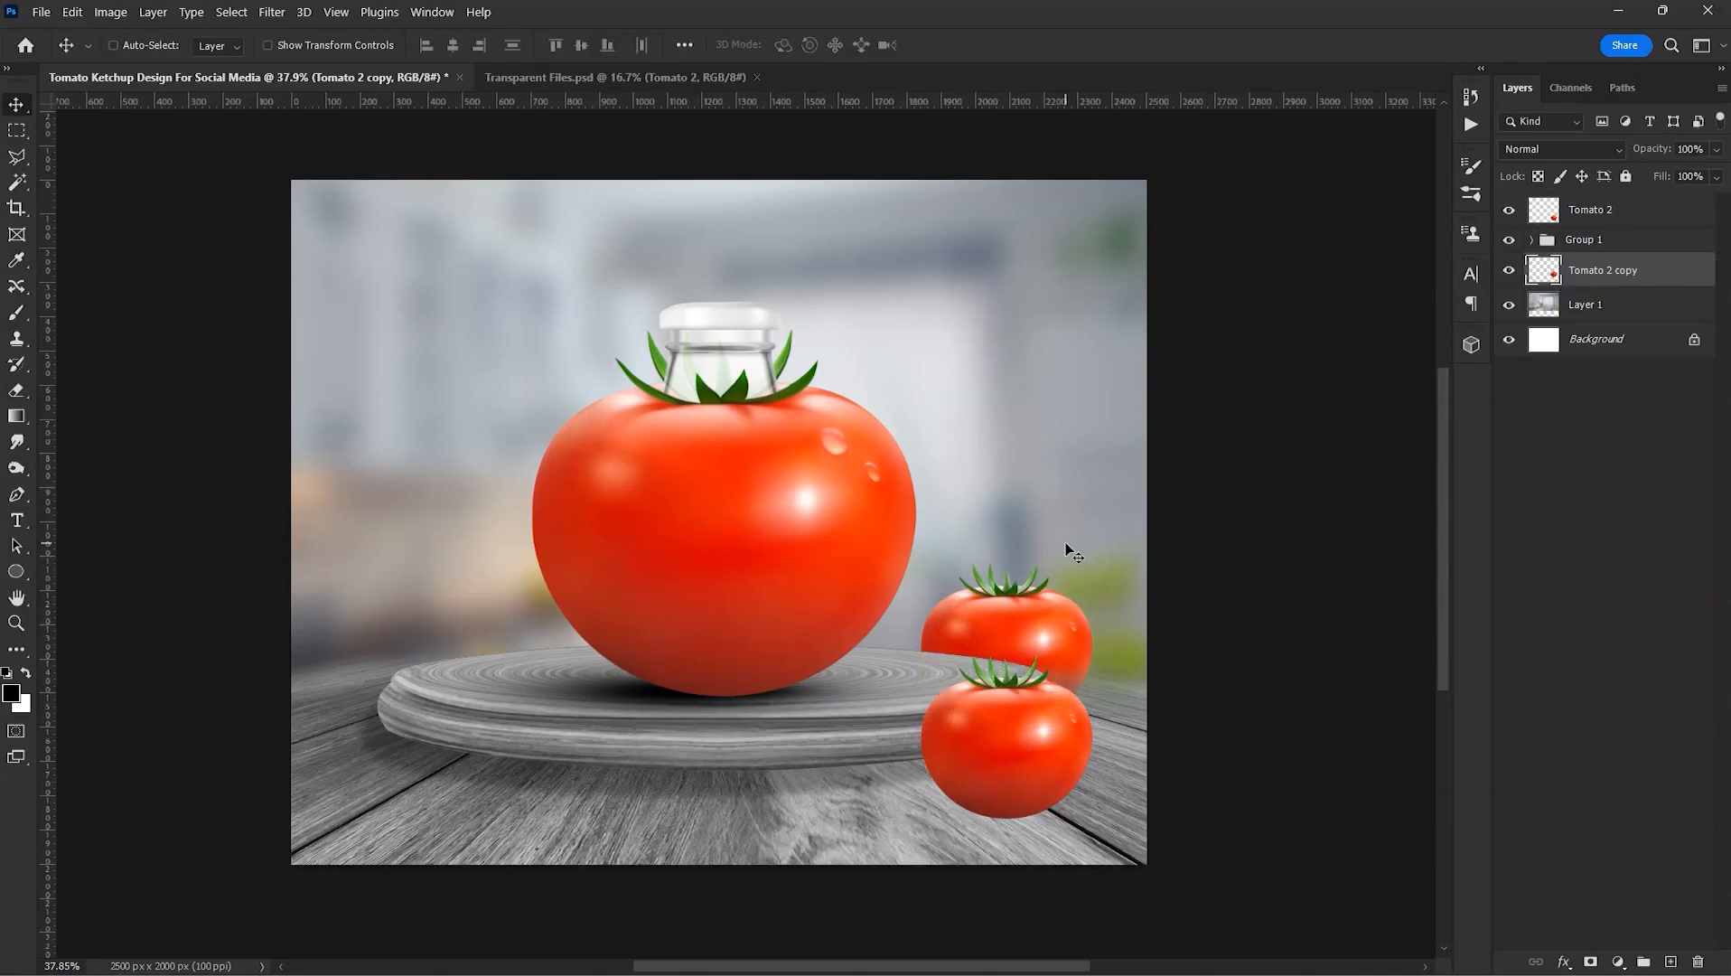
key(ctrl+t)
drag(1102, 562, 1072, 681)
key(Return)
- Duplicate the front tomato, place the copy beneath the Tomato 2 layer and shrink it behind the front tomato
ctrl+click(1030, 676)
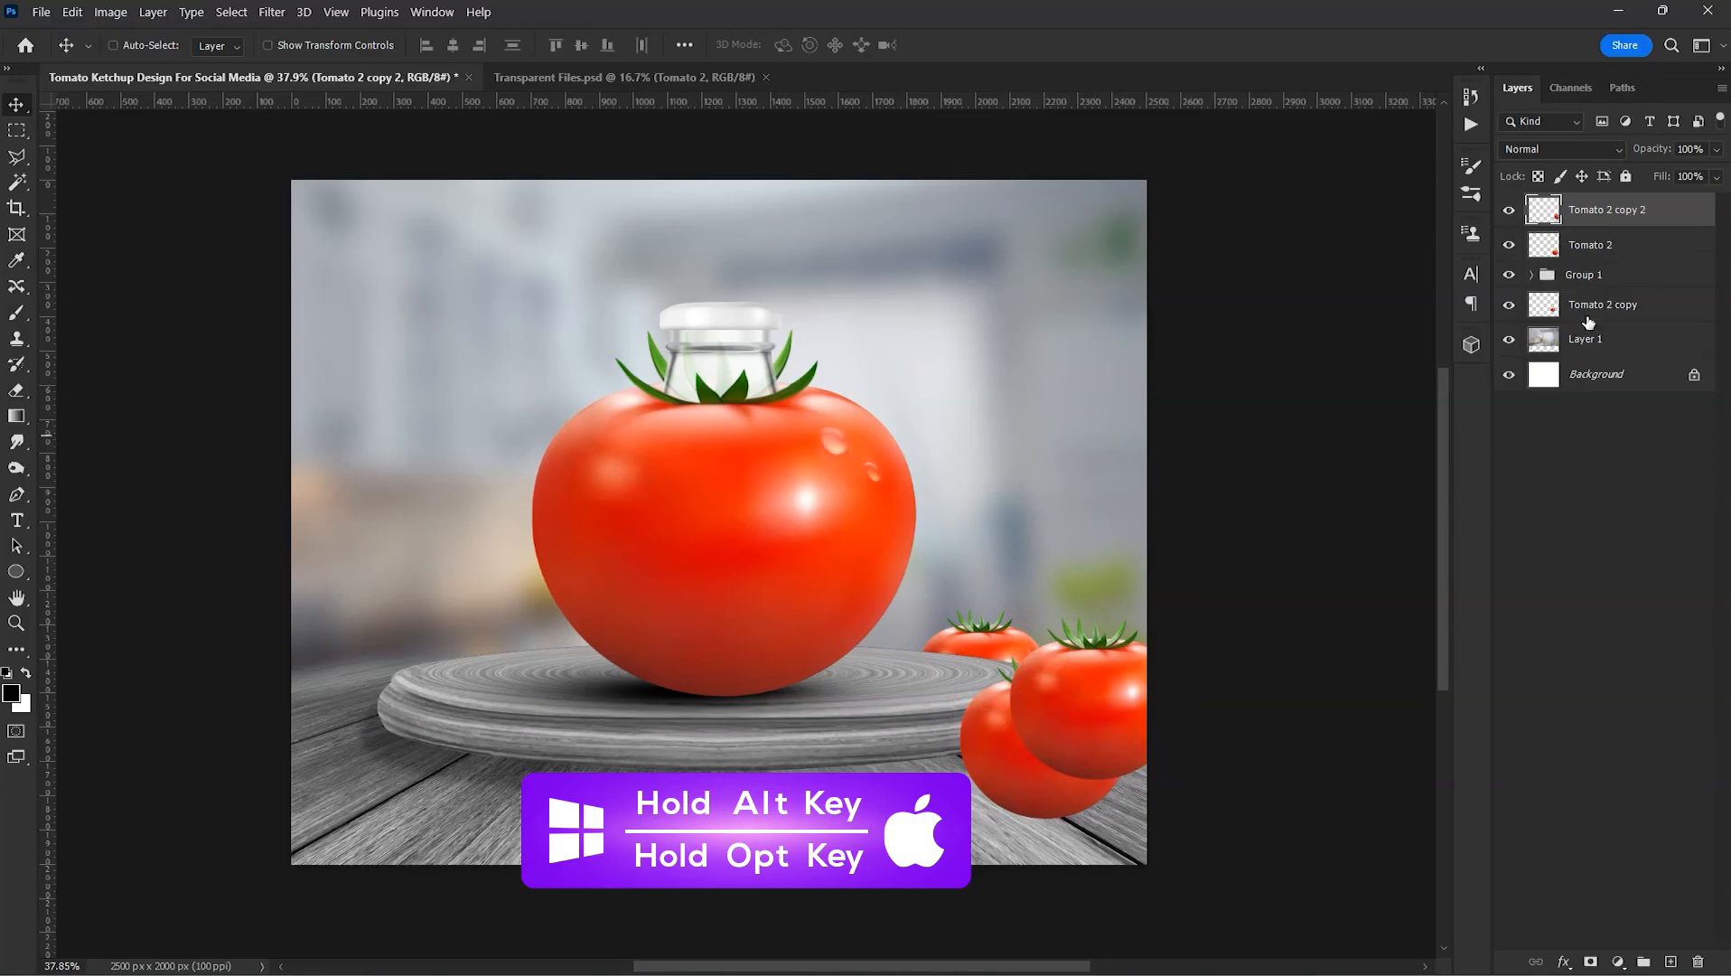
key(ctrl+bracketleft)
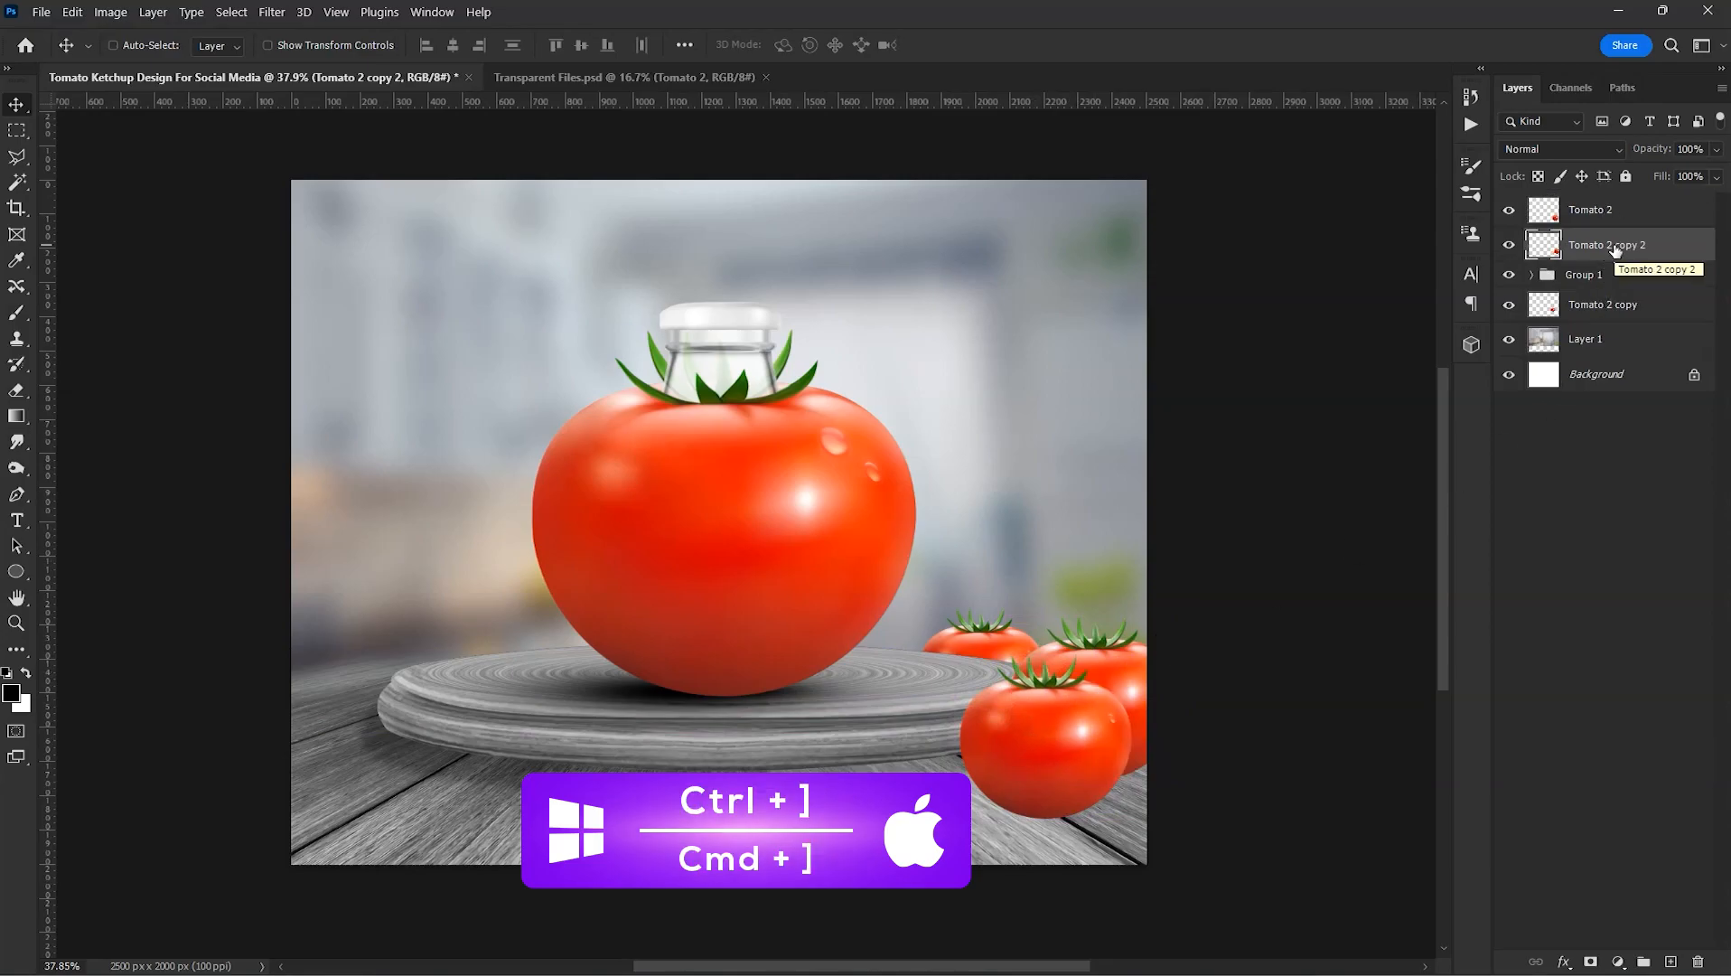
key(ctrl+t)
drag(1071, 615, 1124, 597)
key(Return)
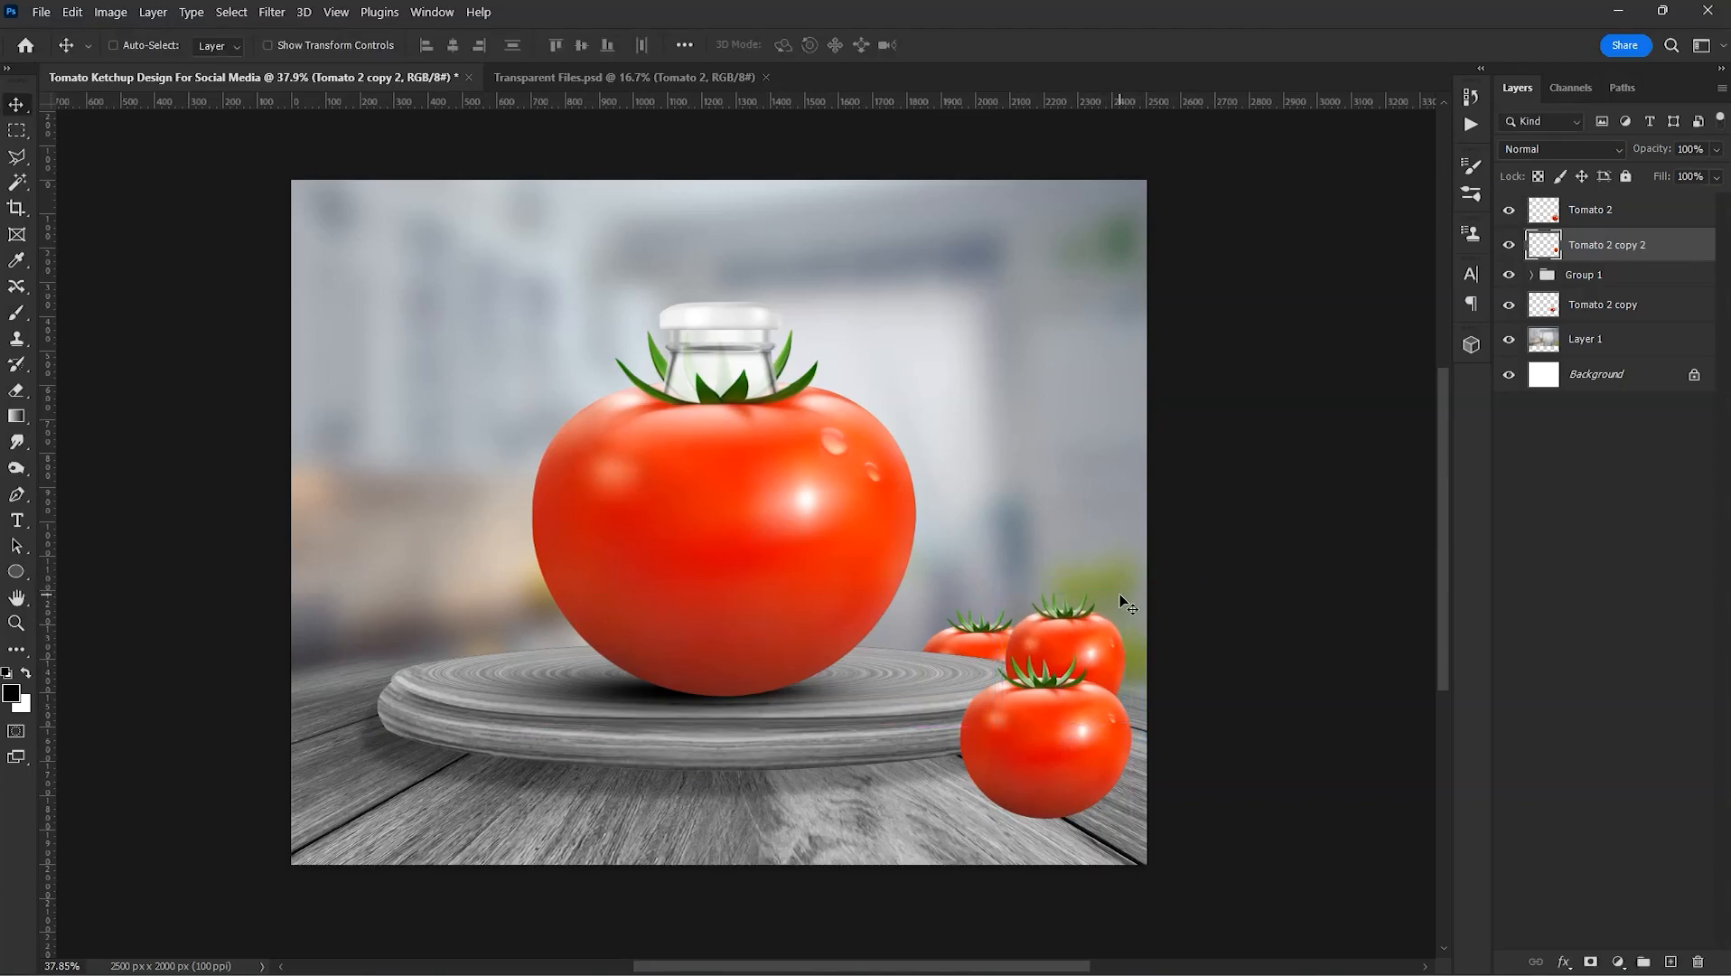
- Shift the rear tomato behind the disc slightly to the left
right_click(979, 636)
click(997, 651)
drag(993, 619, 980, 613)
- Create a new layer directly below Tomato 2 and name it shadow
right_click(1009, 700)
click(1036, 709)
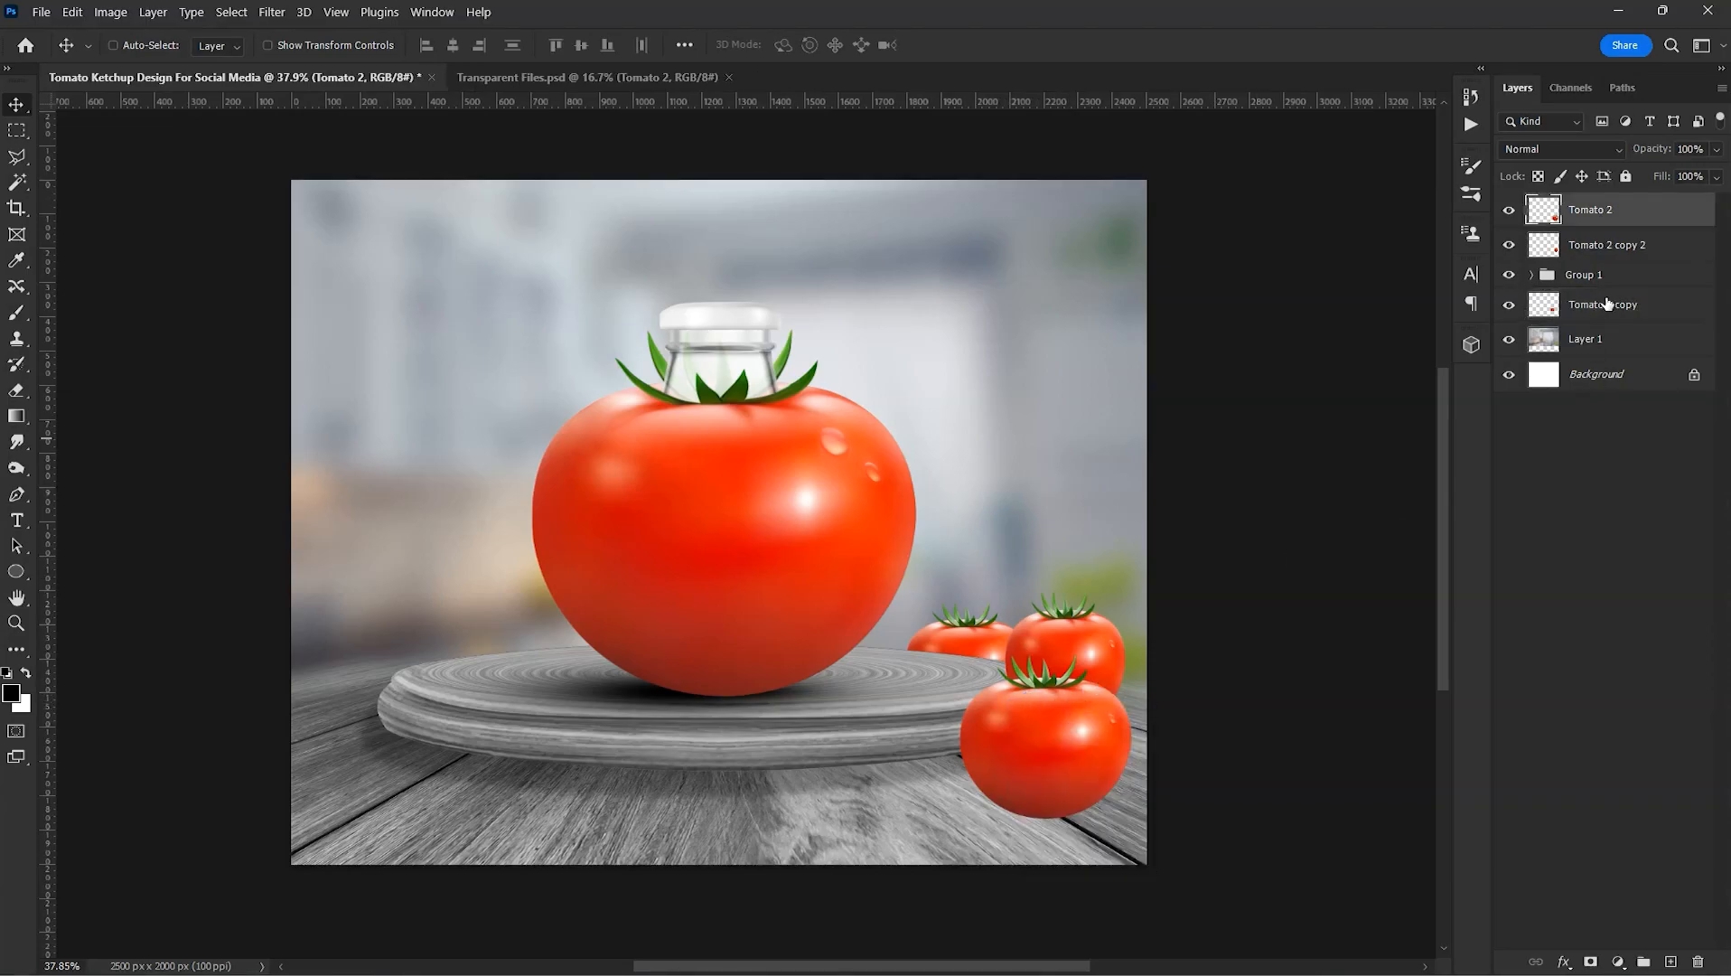
click(1611, 248)
click(1672, 961)
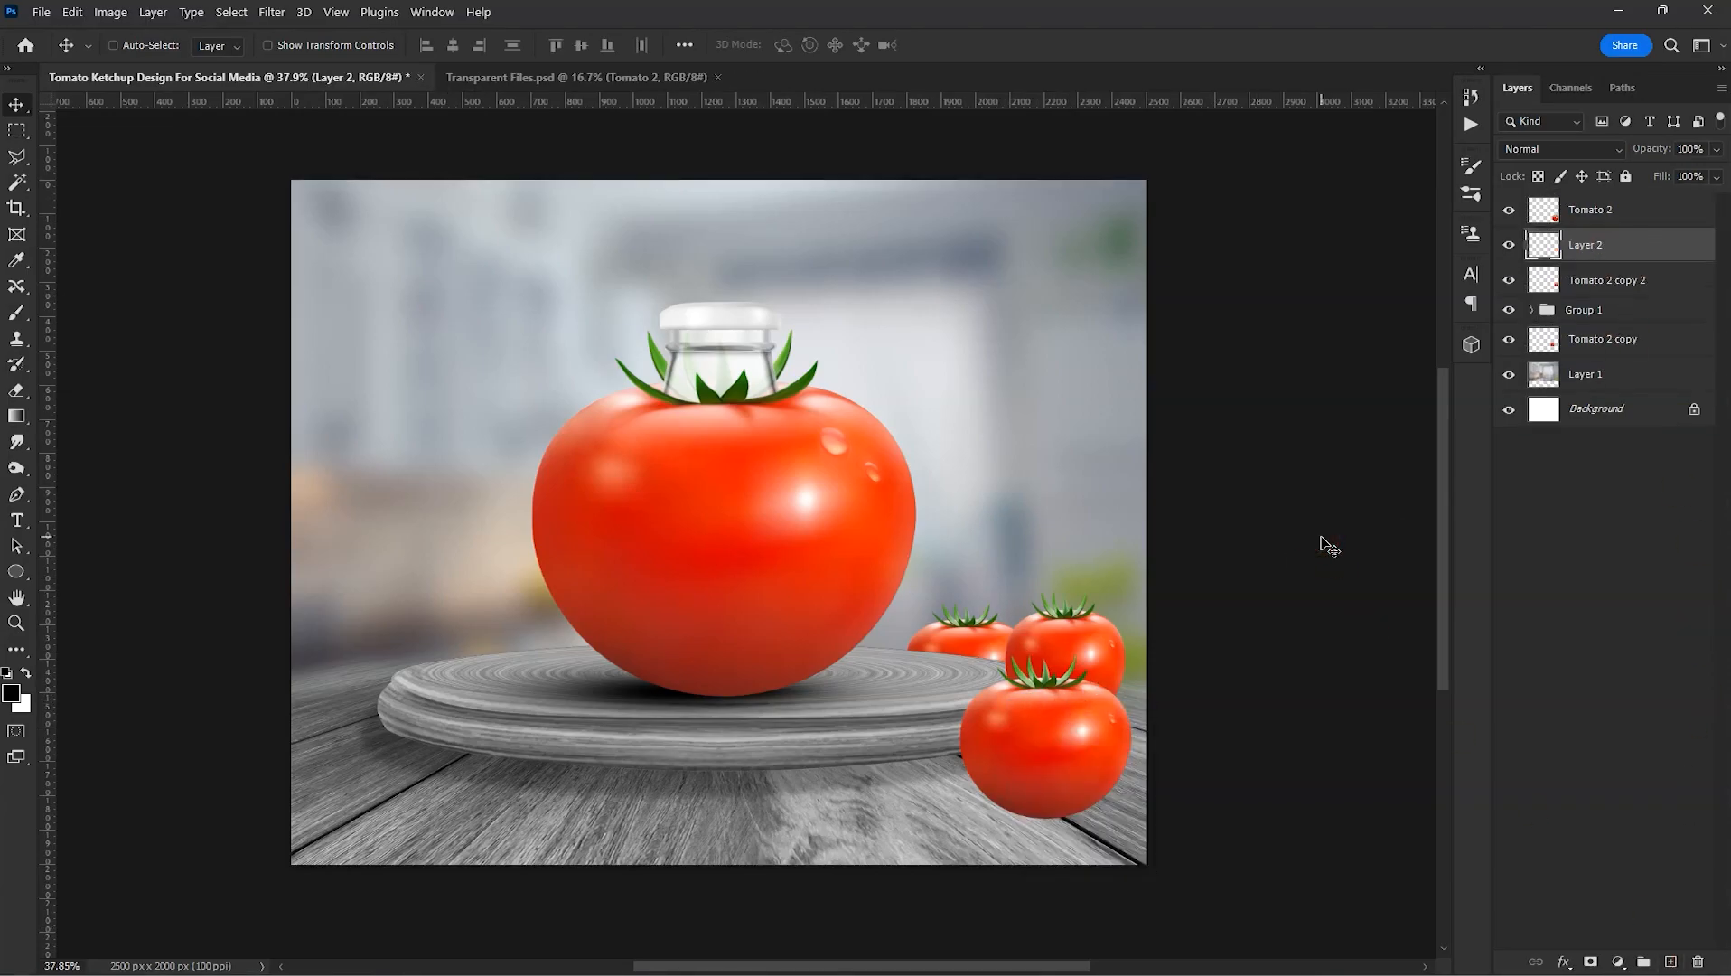
key(b)
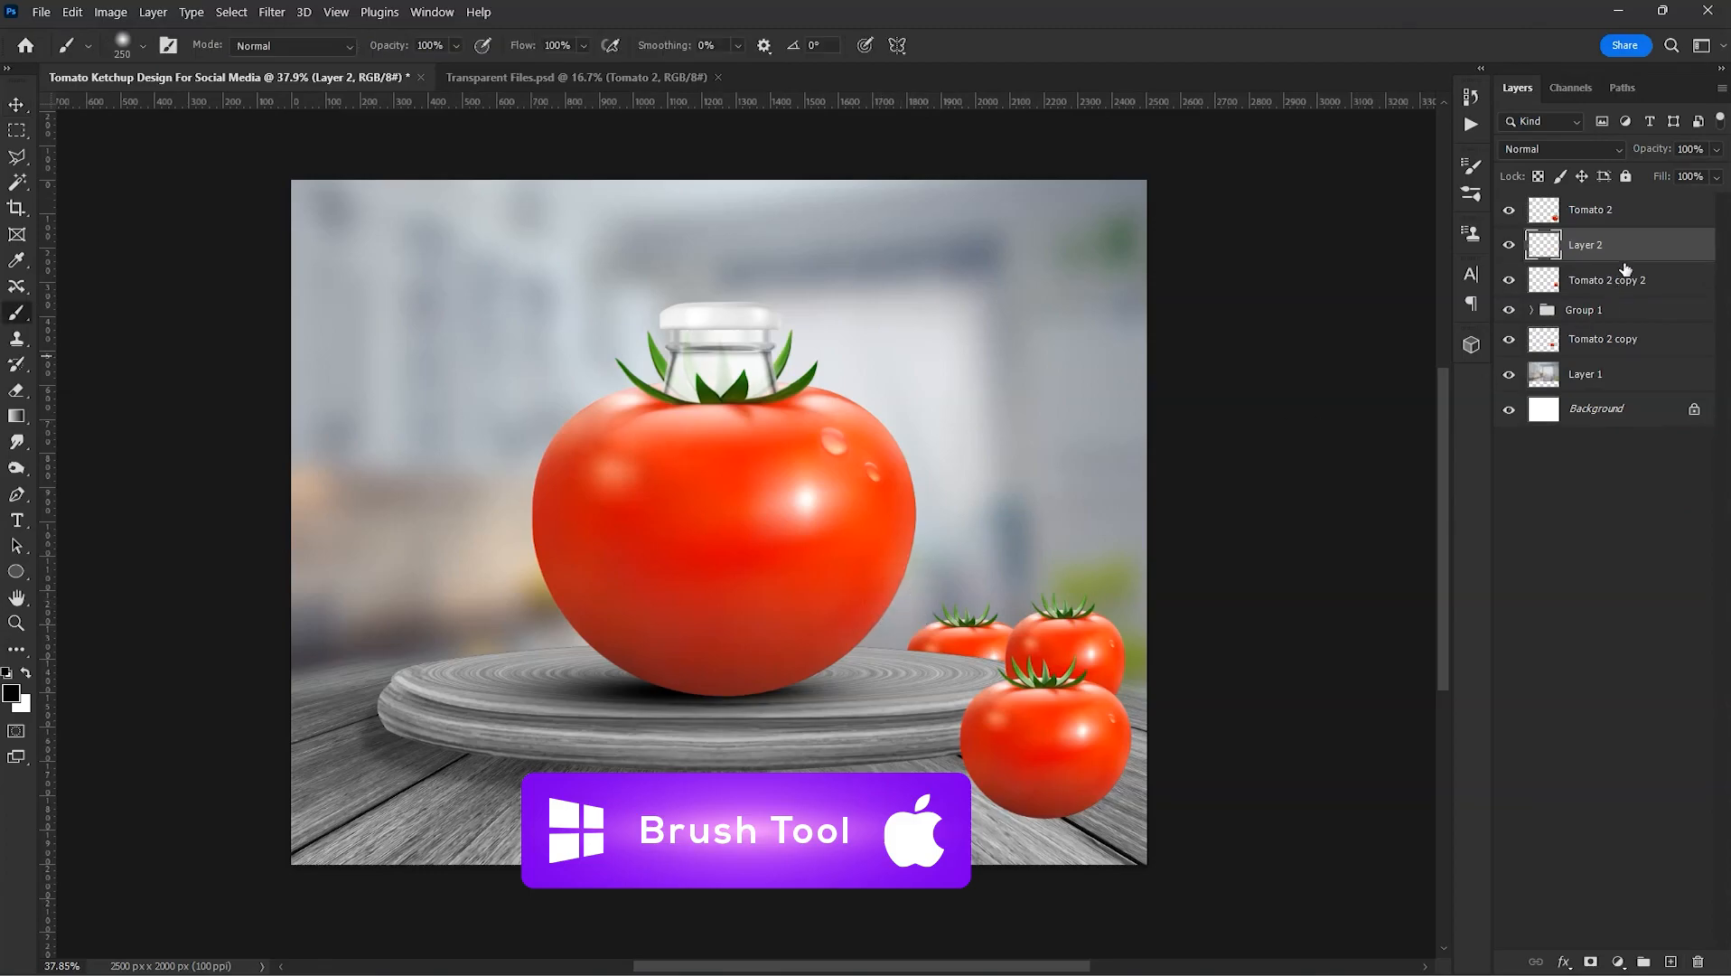
double_click(1588, 246)
text(shadow)
key(Return)
- Paint a single soft black dab on the shadow layer with a 600-pixel brush
key(bracketright)
key(bracketright)
key(bracketright)
key(bracketright)
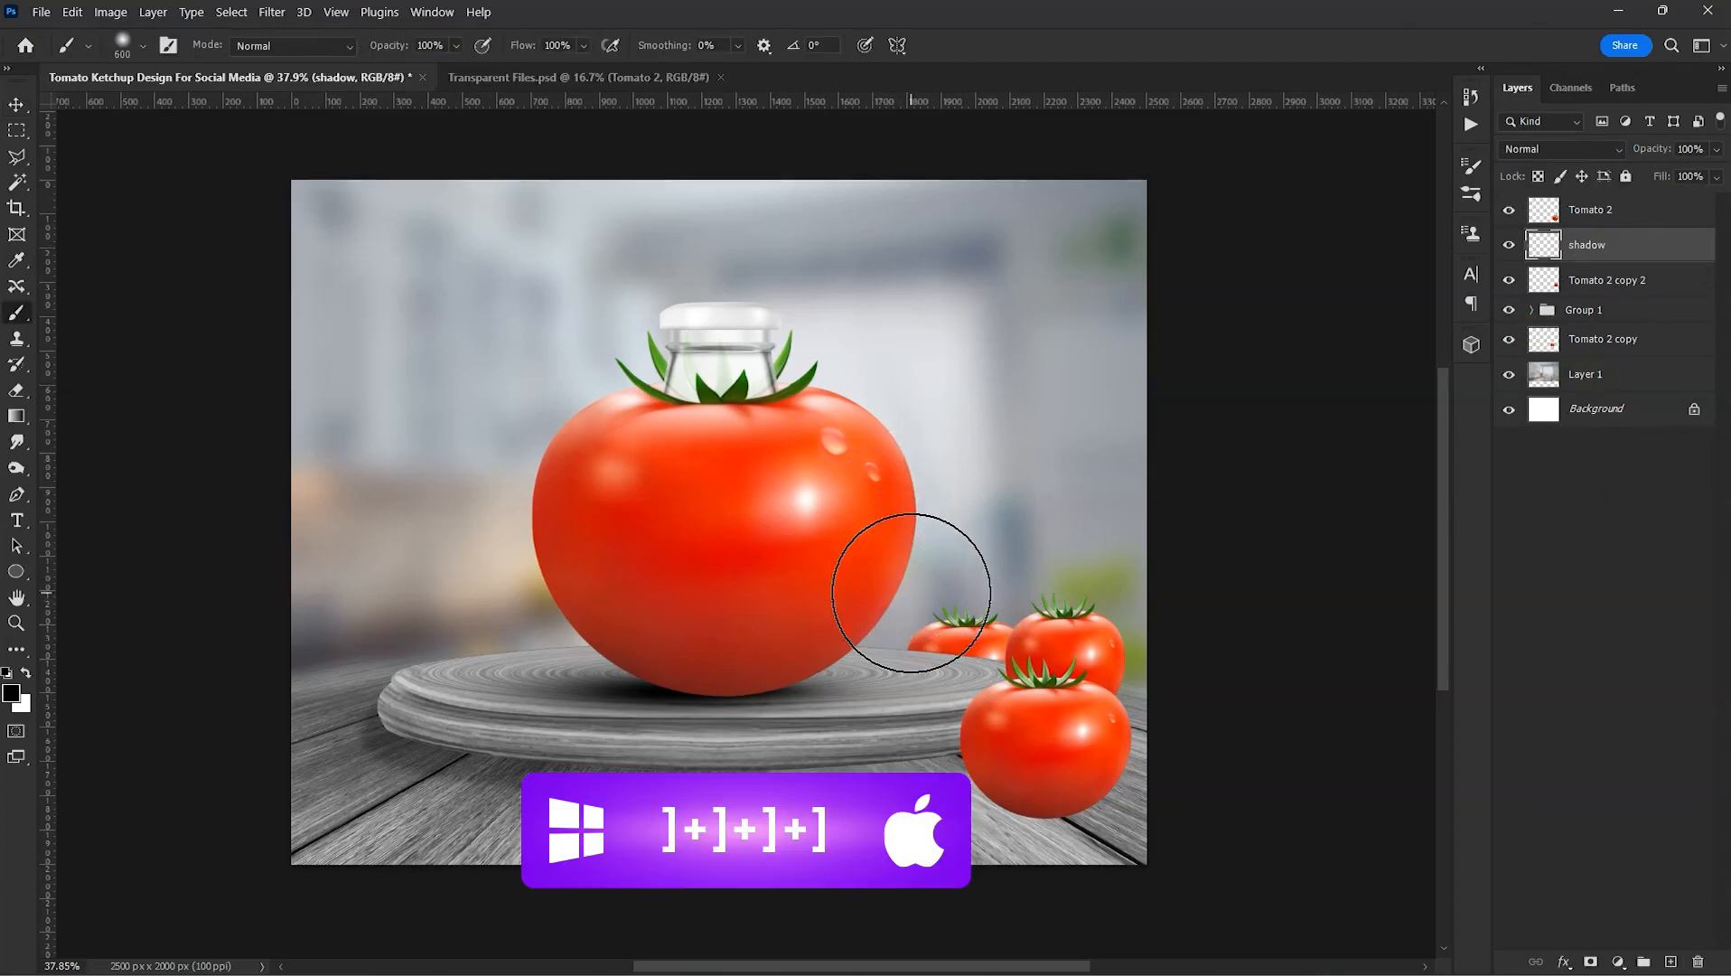
click(844, 489)
key(bracketleft)
key(bracketleft)
key(bracketleft)
- Flatten the black dab to about 35% height and 110% width, and place it beneath the front tomato
key(ctrl+t)
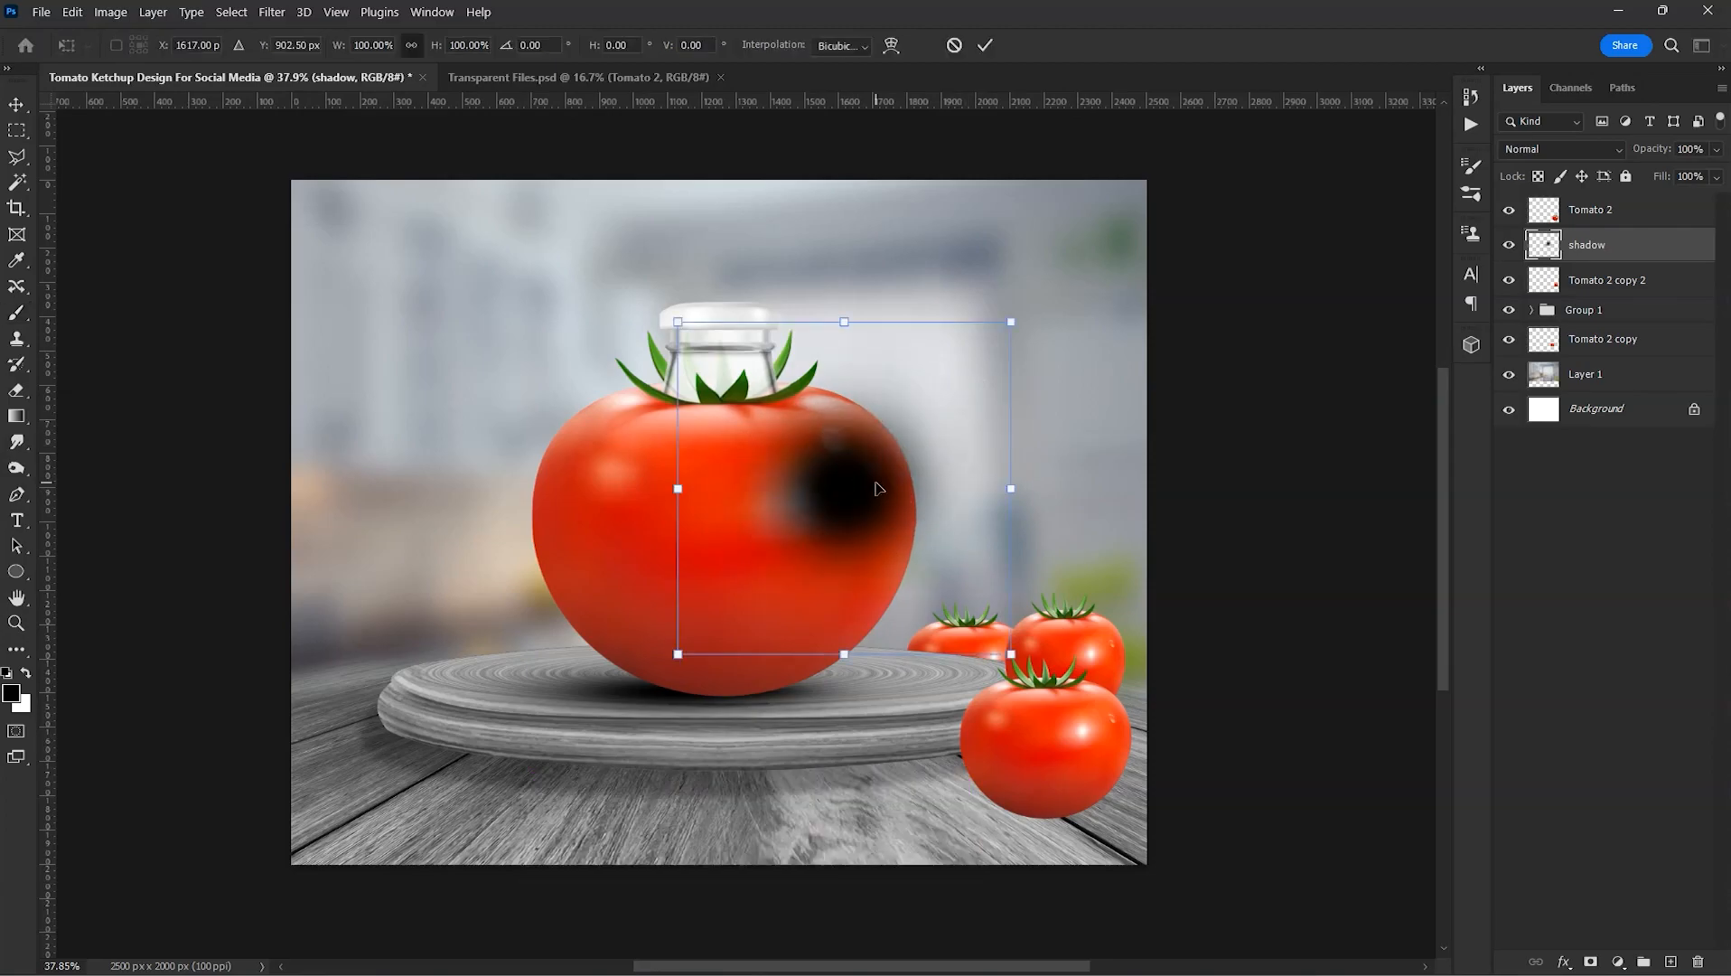
drag(844, 322, 844, 533)
drag(891, 598, 1003, 691)
scroll(1056, 809, up, 5)
drag(1222, 588, 1275, 575)
mouse_move(1021, 597)
mouse_down()
mouse_move(1001, 592)
mouse_move(998, 621)
mouse_up()
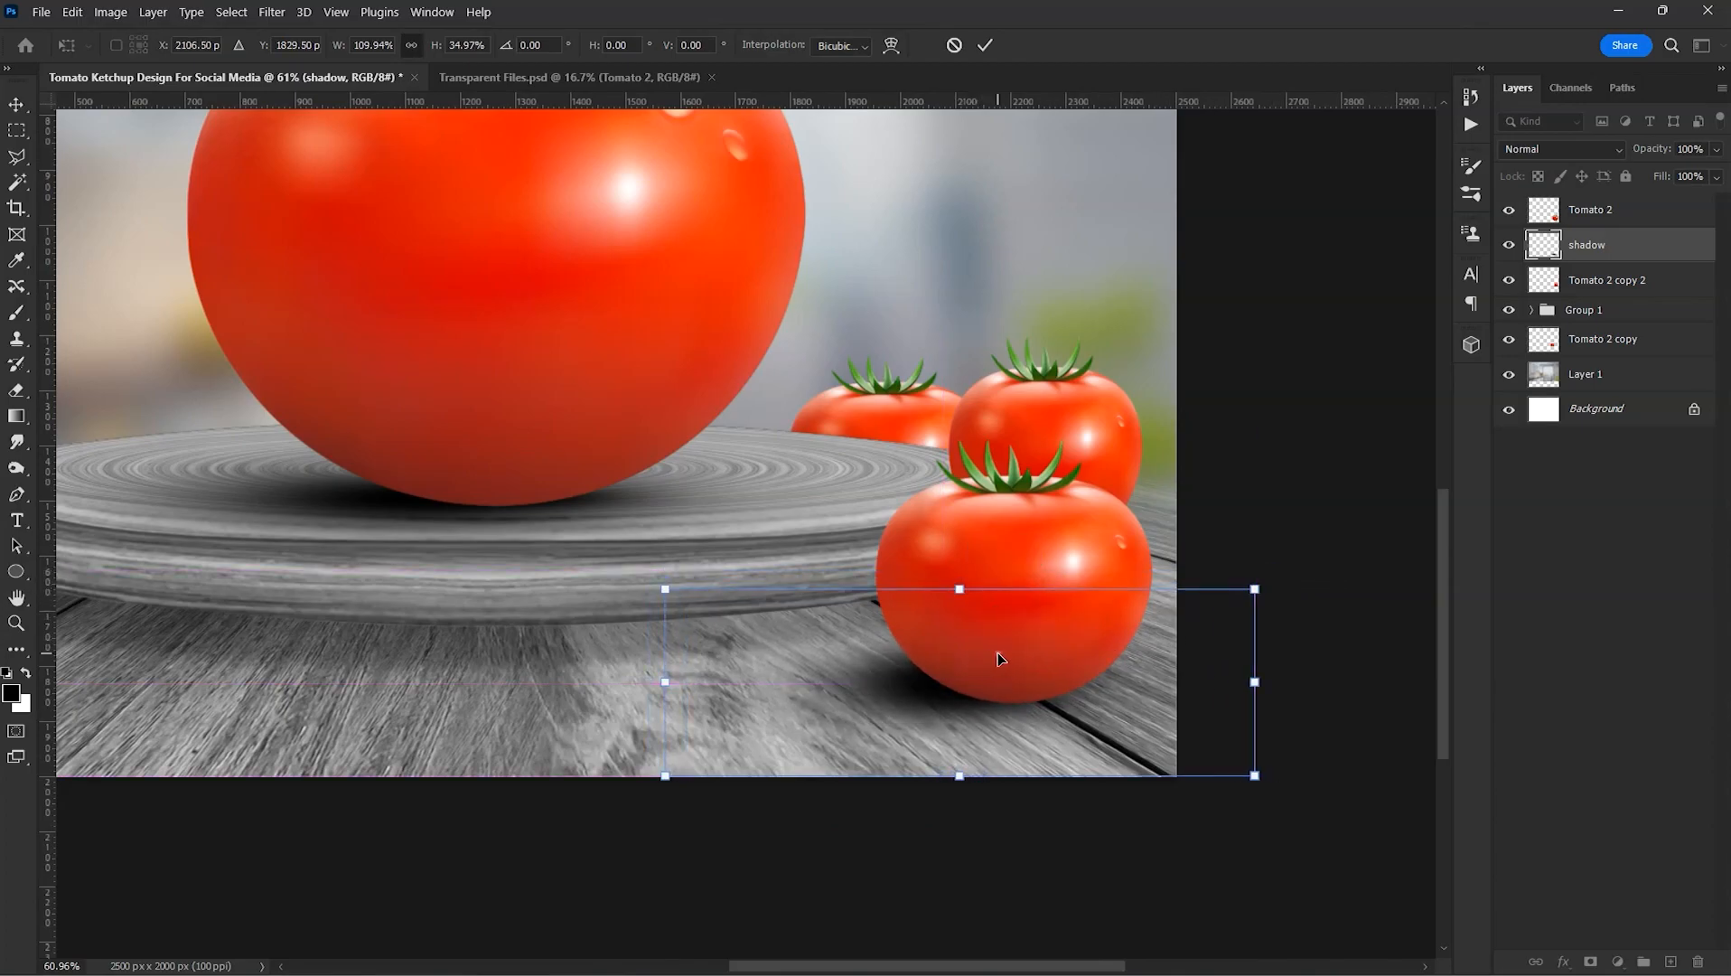
key(Return)
- Duplicate the front tomato's shadow layer
key(ctrl+j)
key(ctrl+t)
key(Return)
key(b)
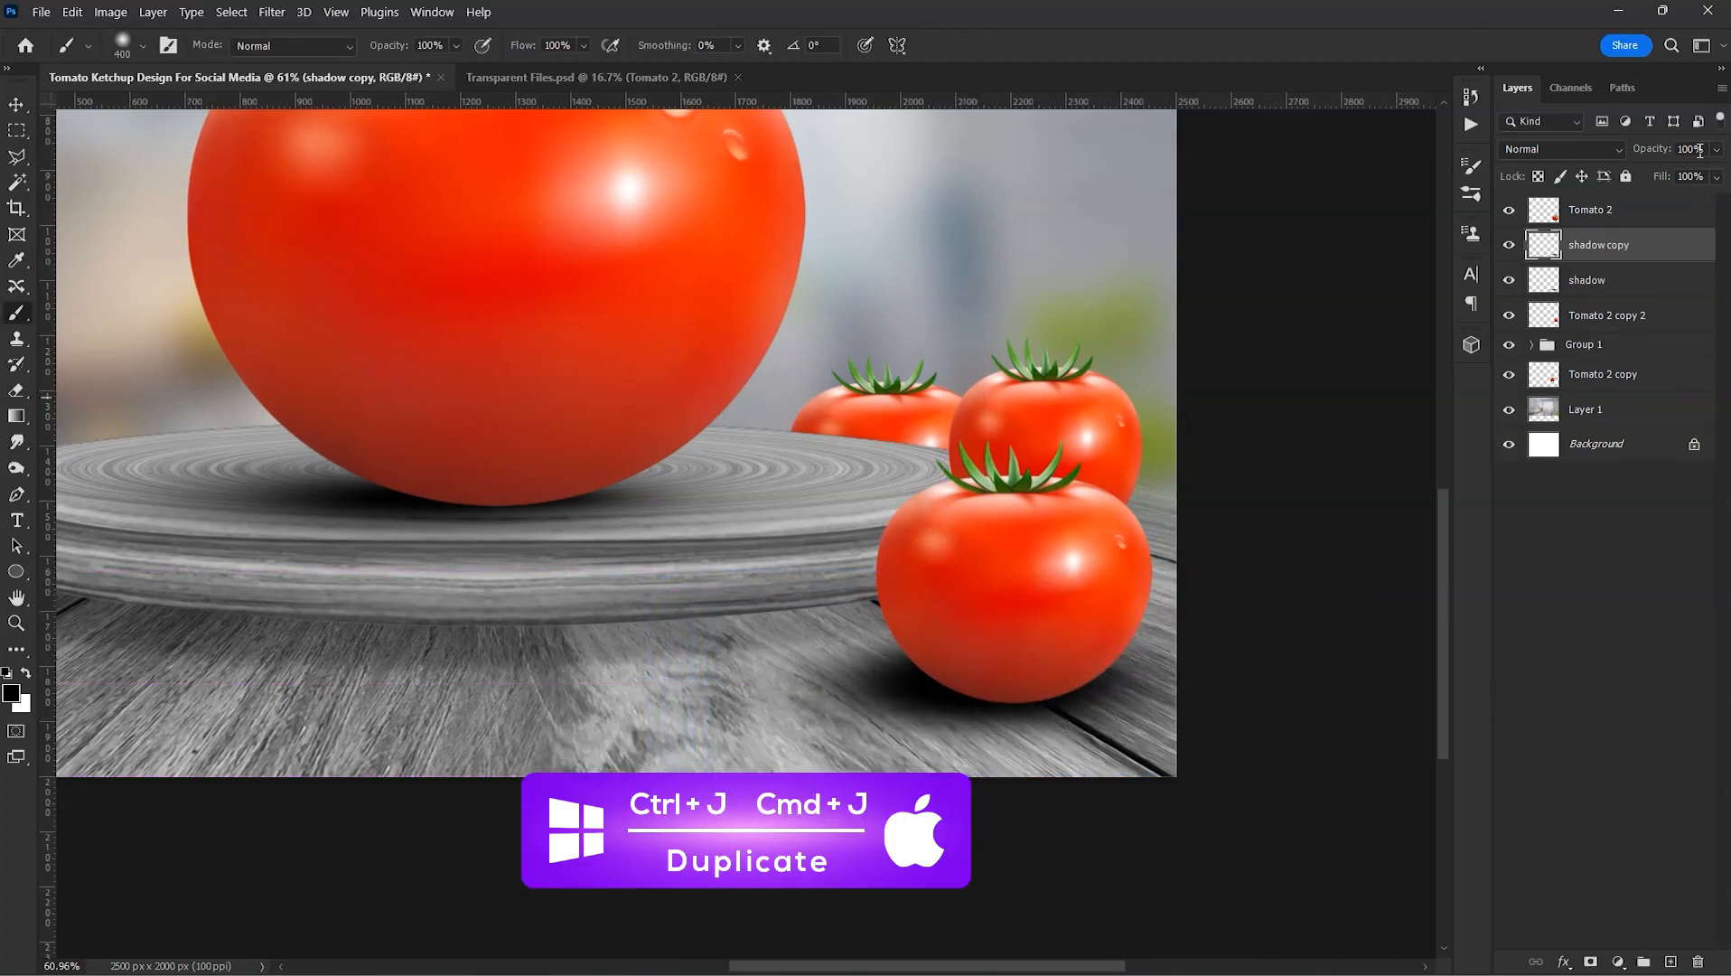
- Set the duplicated shadow layer's opacity to 35%
click(1686, 149)
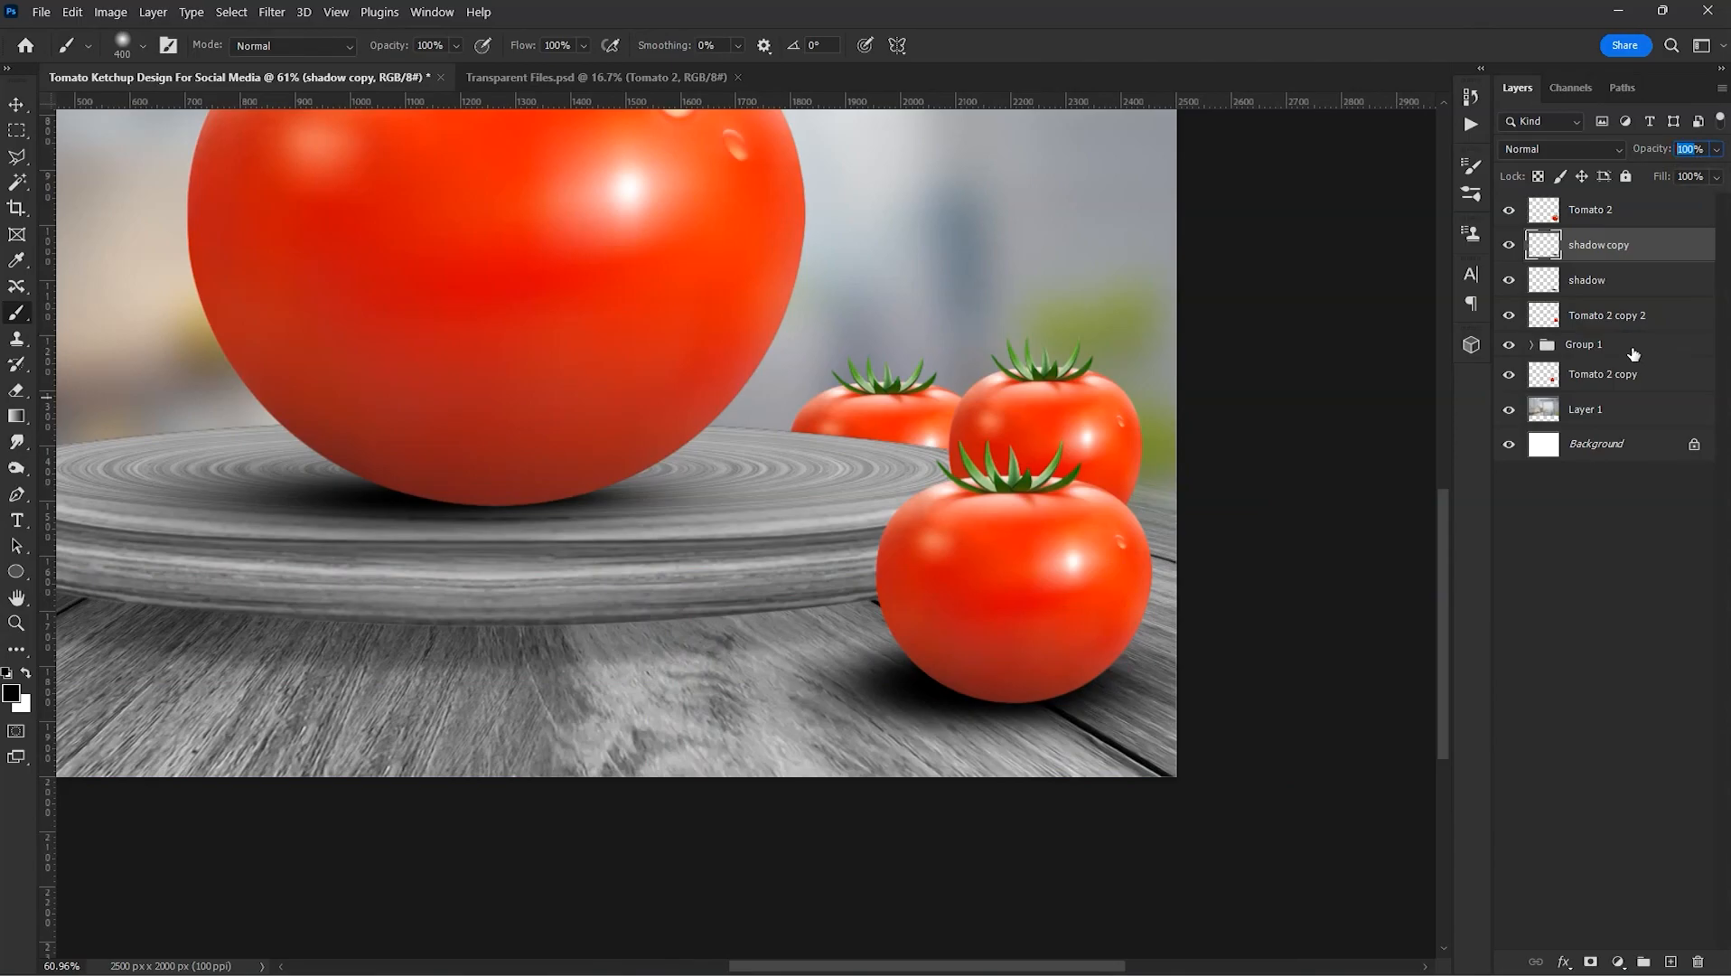
text(35)
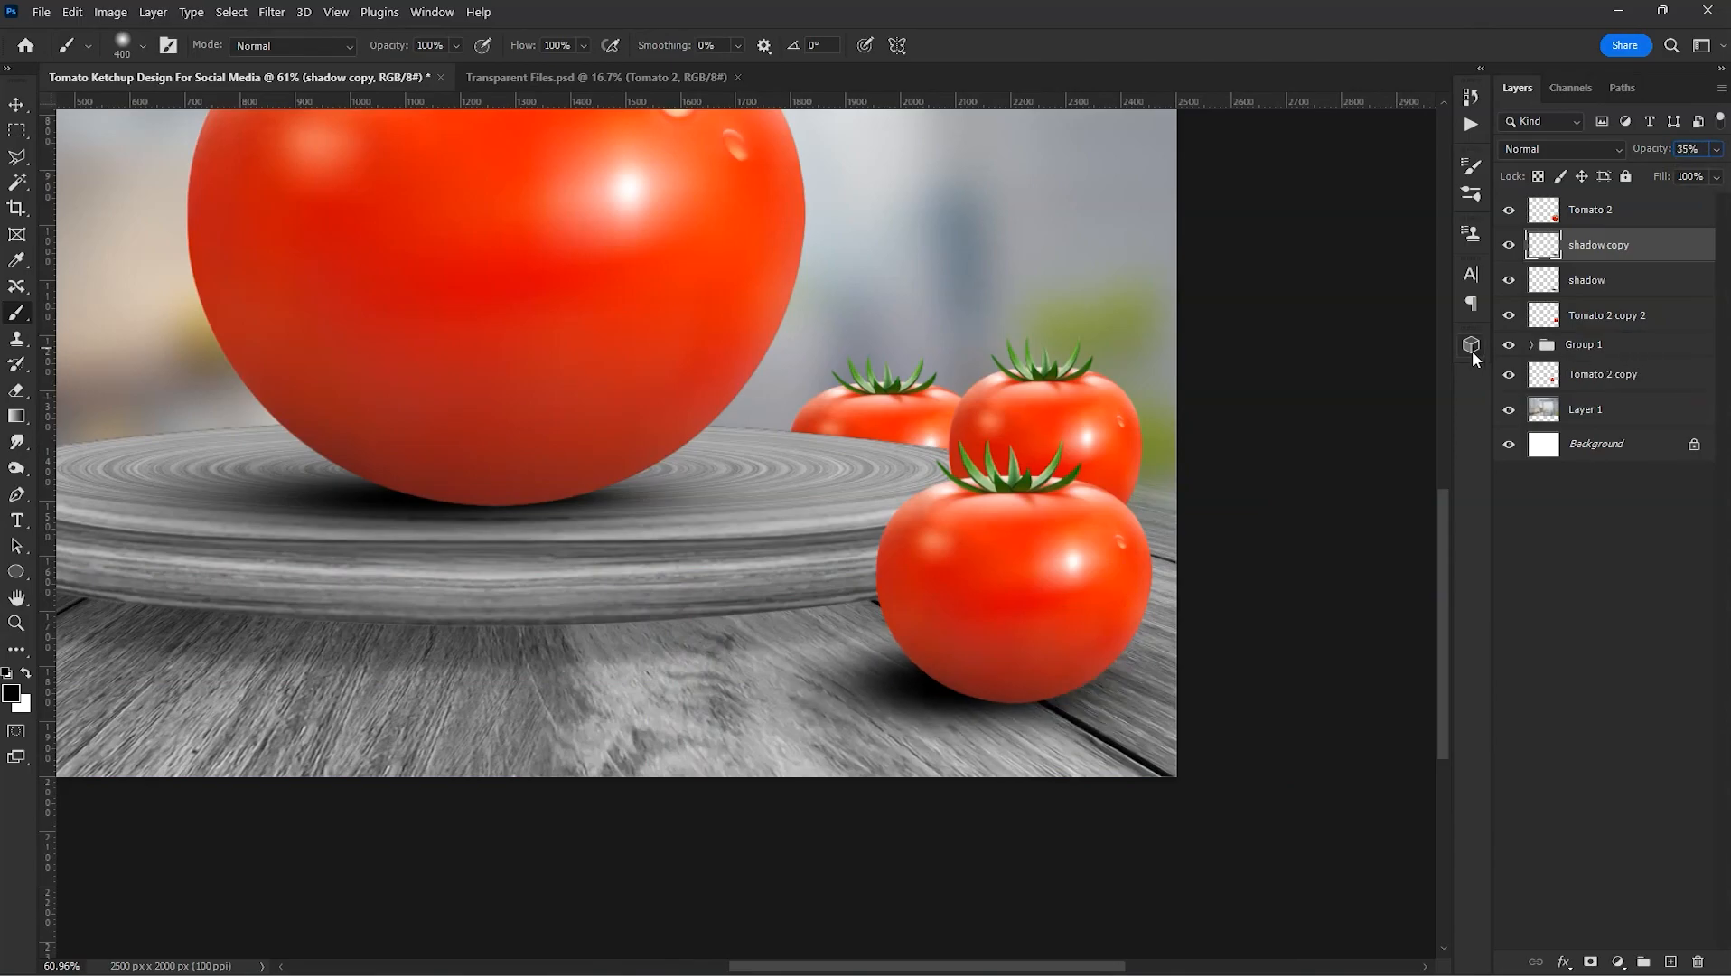
click(1511, 250)
- Compare the front tomato with and without each of its two shadow layers
click(1587, 288)
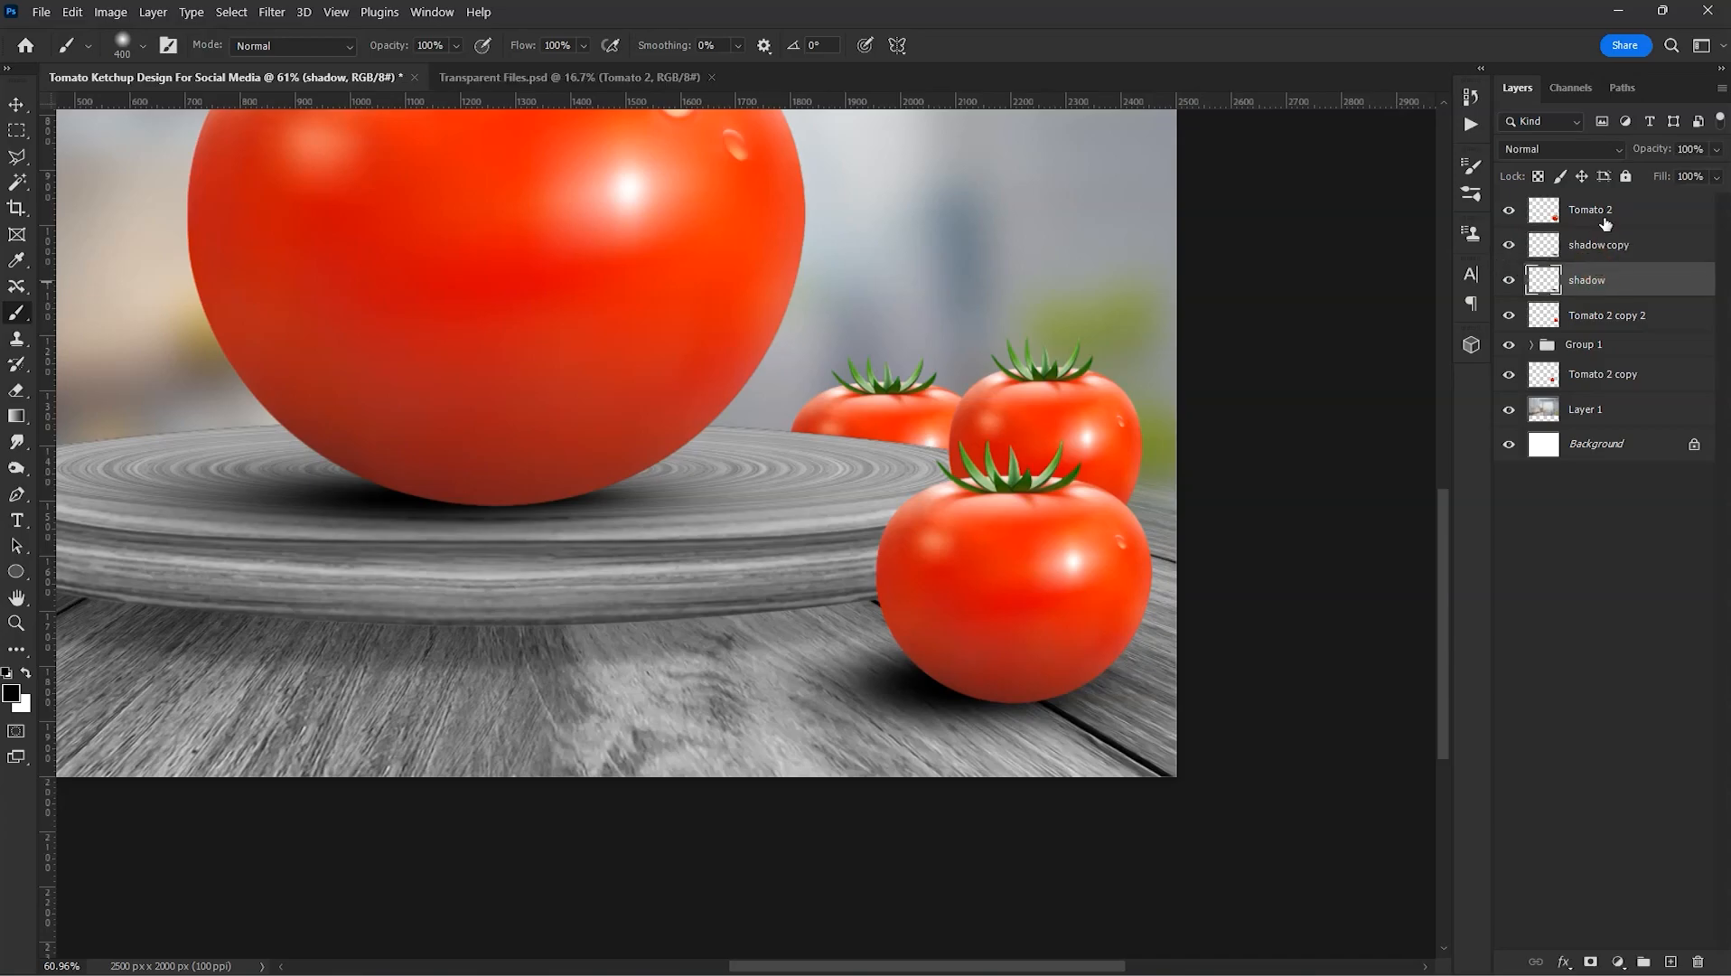
shift+click(1605, 220)
scroll(987, 449, down, 6)
scroll(979, 542, up, 5)
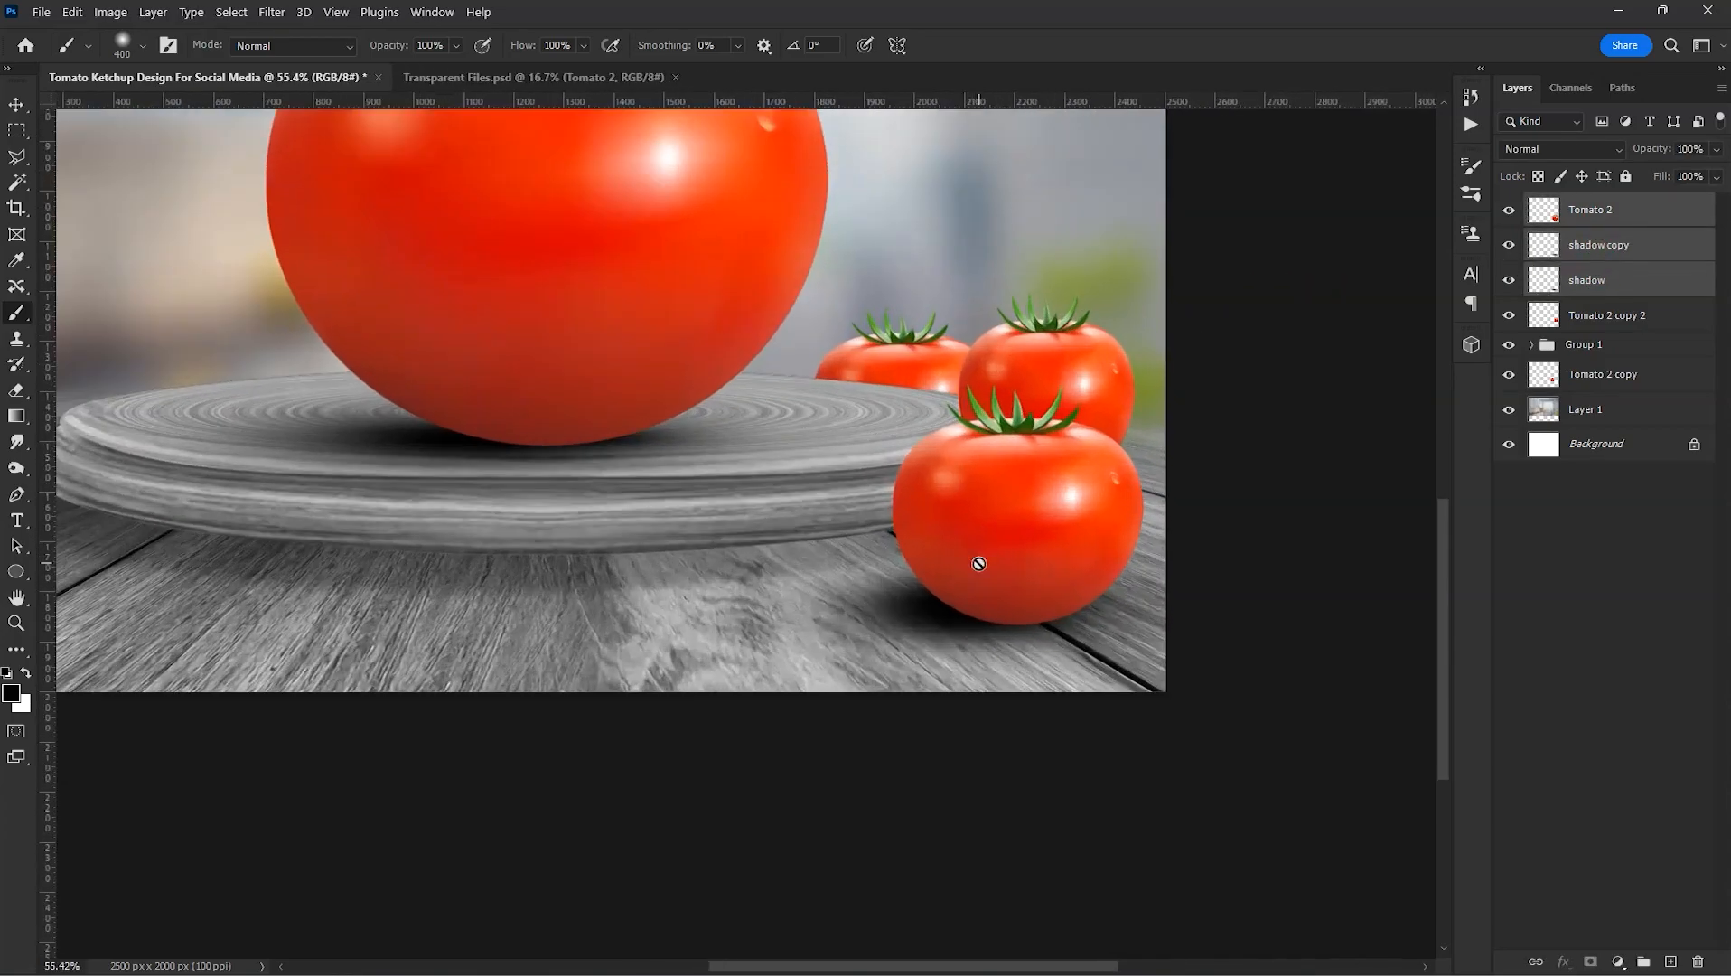
key(v)
right_click(925, 609)
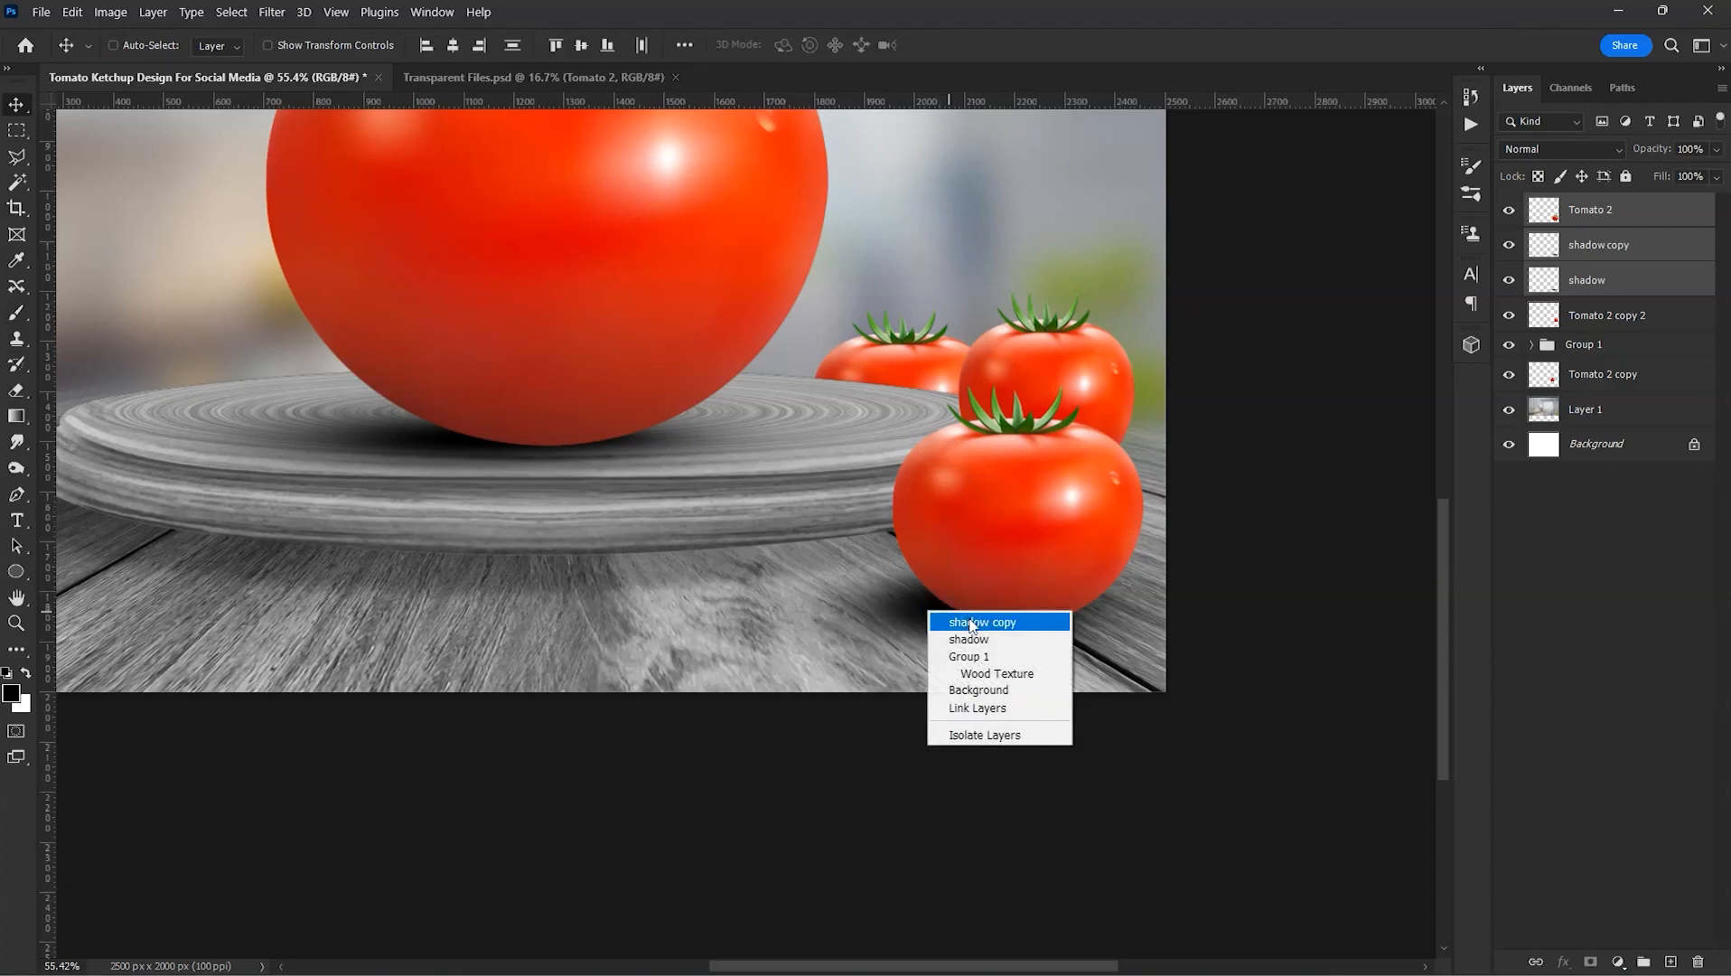
click(971, 619)
click(1508, 246)
click(1508, 246)
click(1508, 281)
click(1508, 281)
- Set the lower shadow layer's opacity to 75% and group Tomato 2 with both of its shadow layers
click(1615, 286)
text(75)
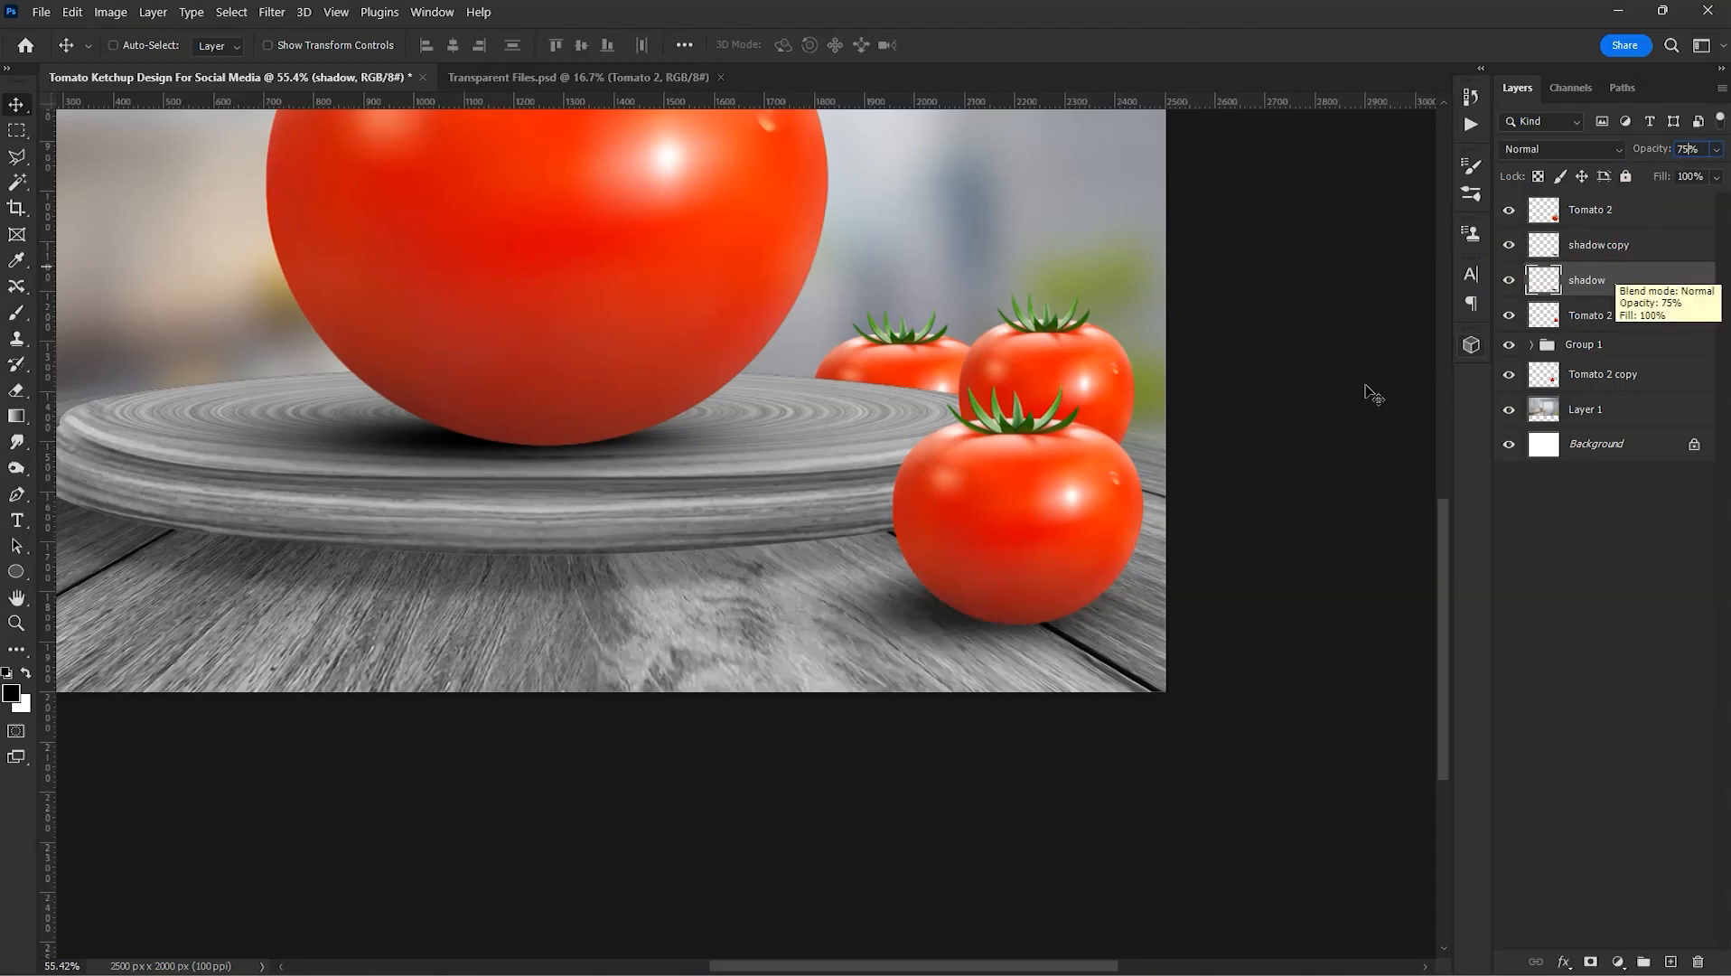
key(Return)
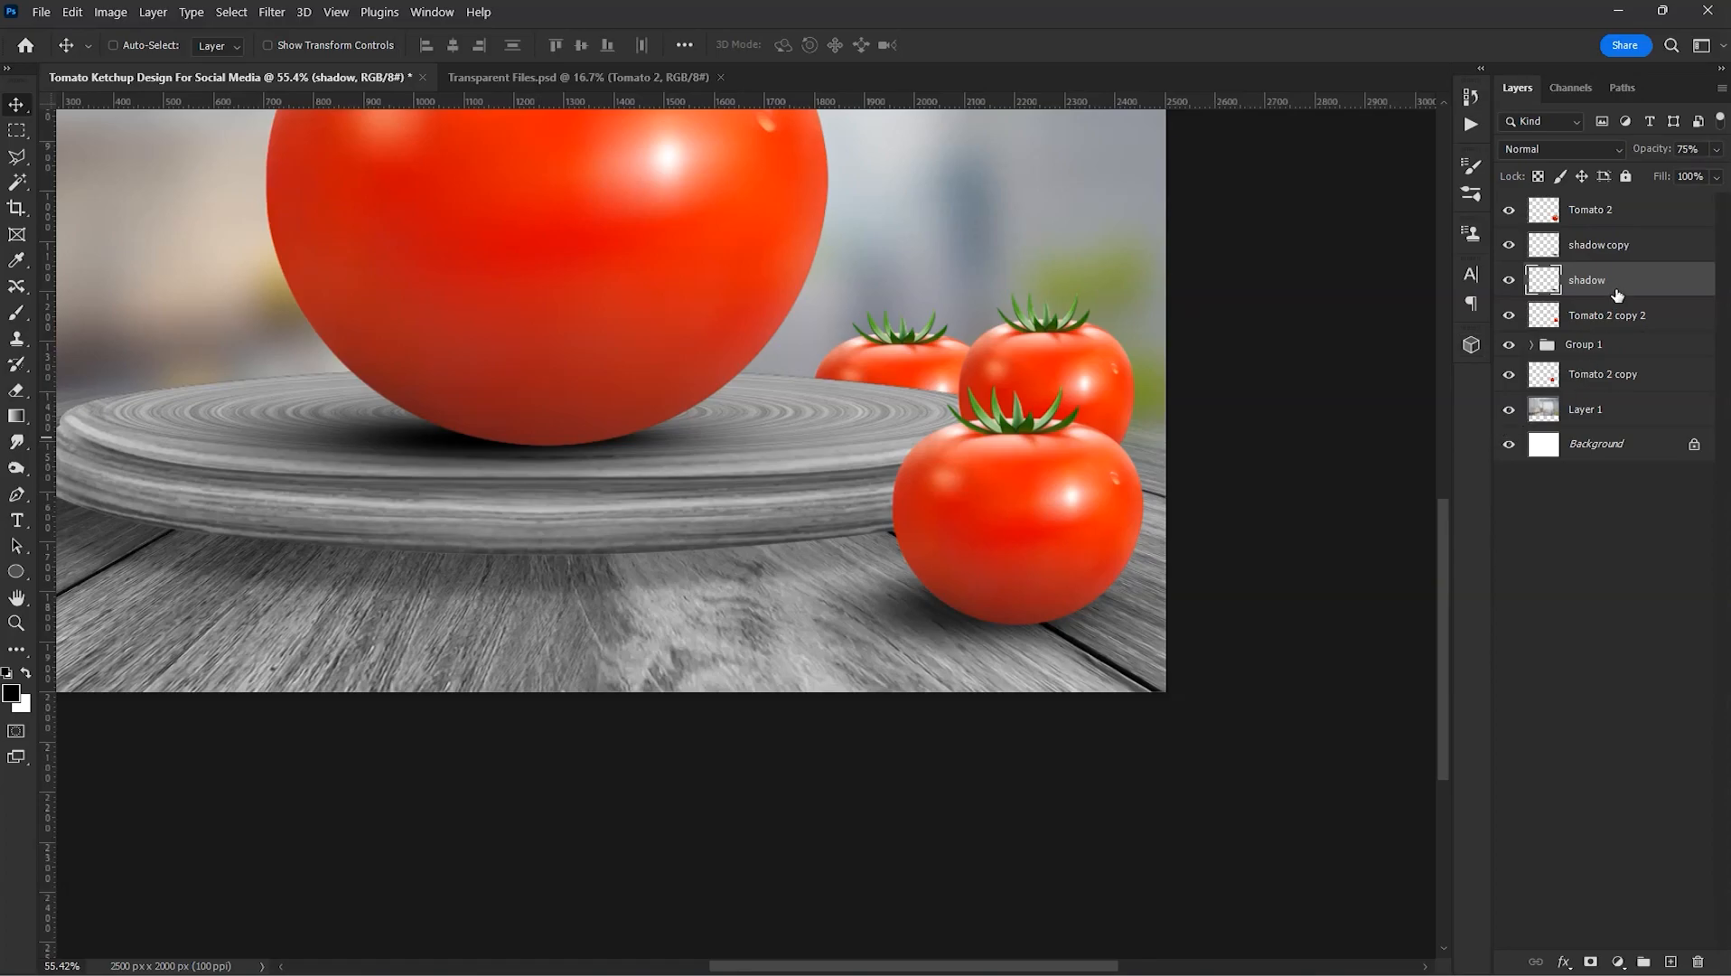
shift+click(1617, 220)
key(ctrl+g)
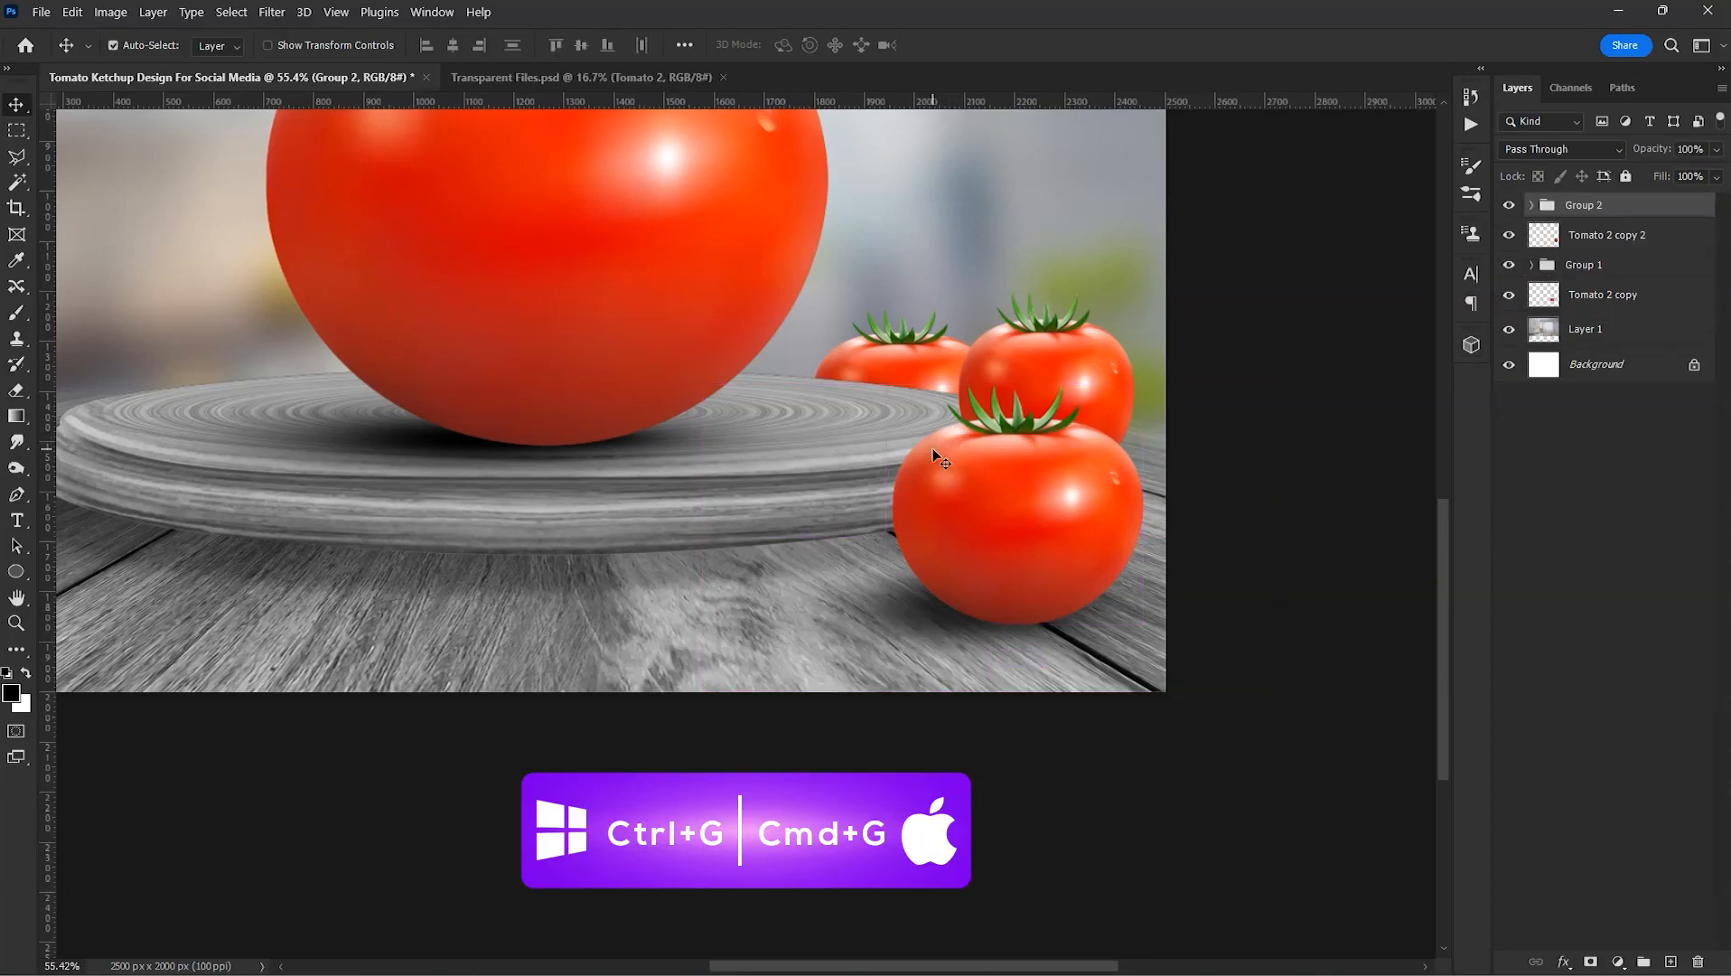
- Duplicate the tomato-and-shadow group onto the wooden floor at the disc's left side and enlarge the copy slightly
scroll(862, 487, down, 5)
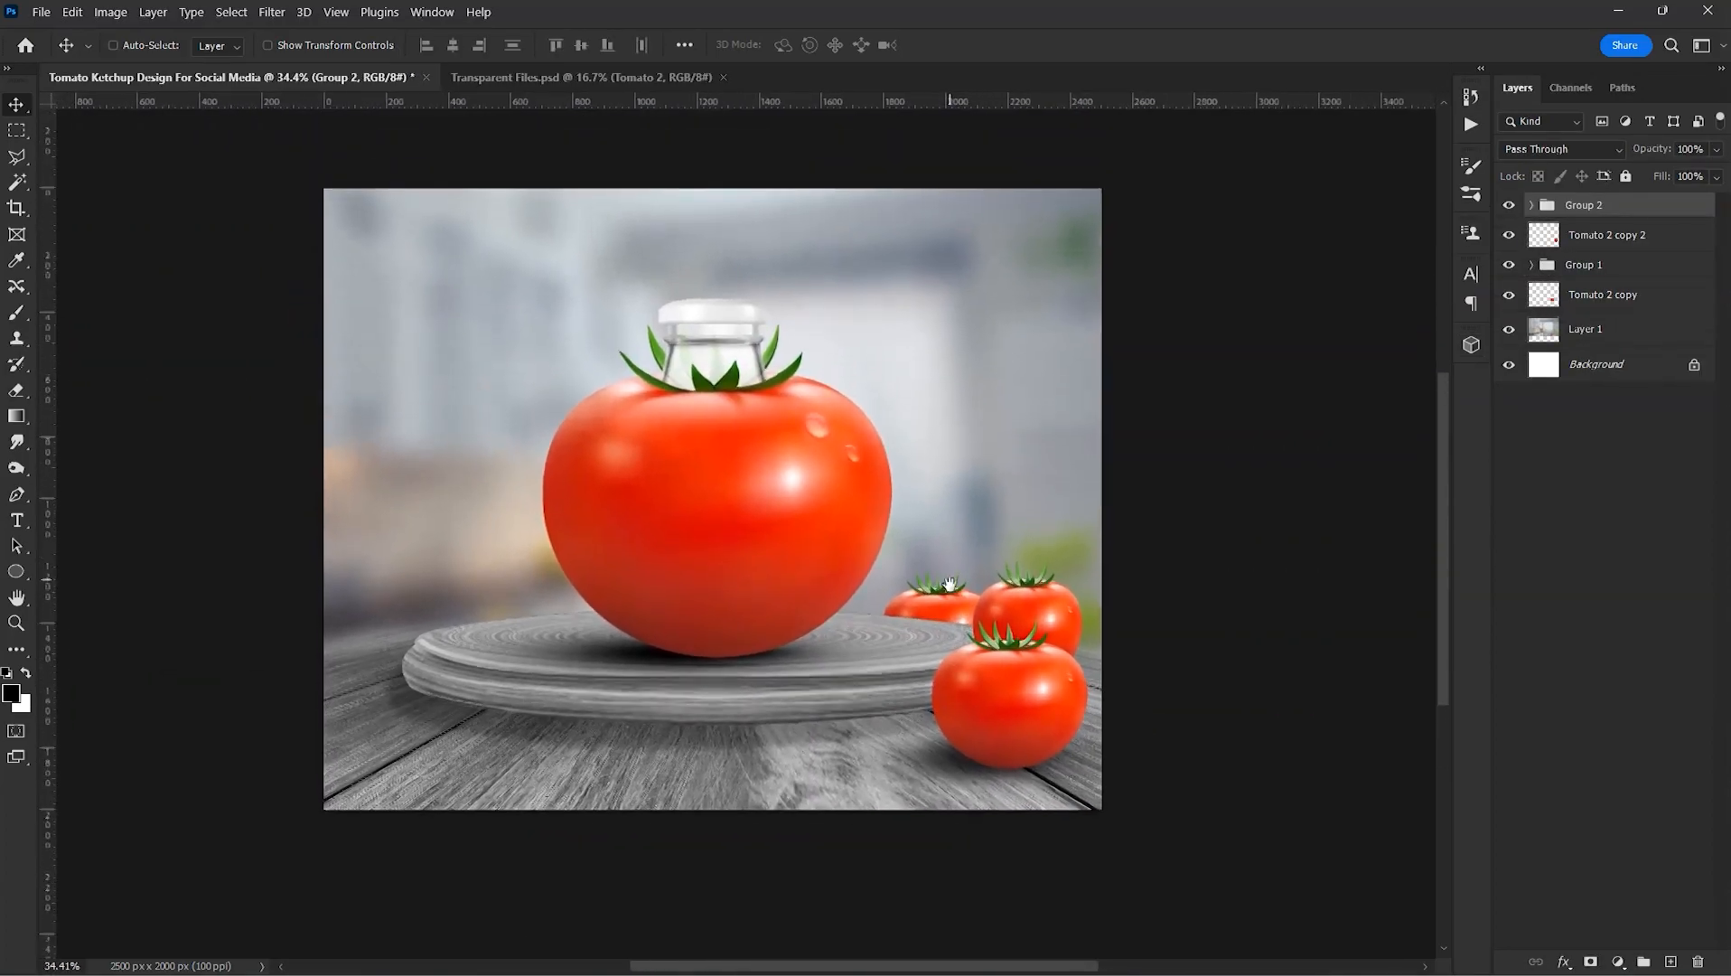
scroll(947, 555, up, 2)
drag(960, 637, 428, 607)
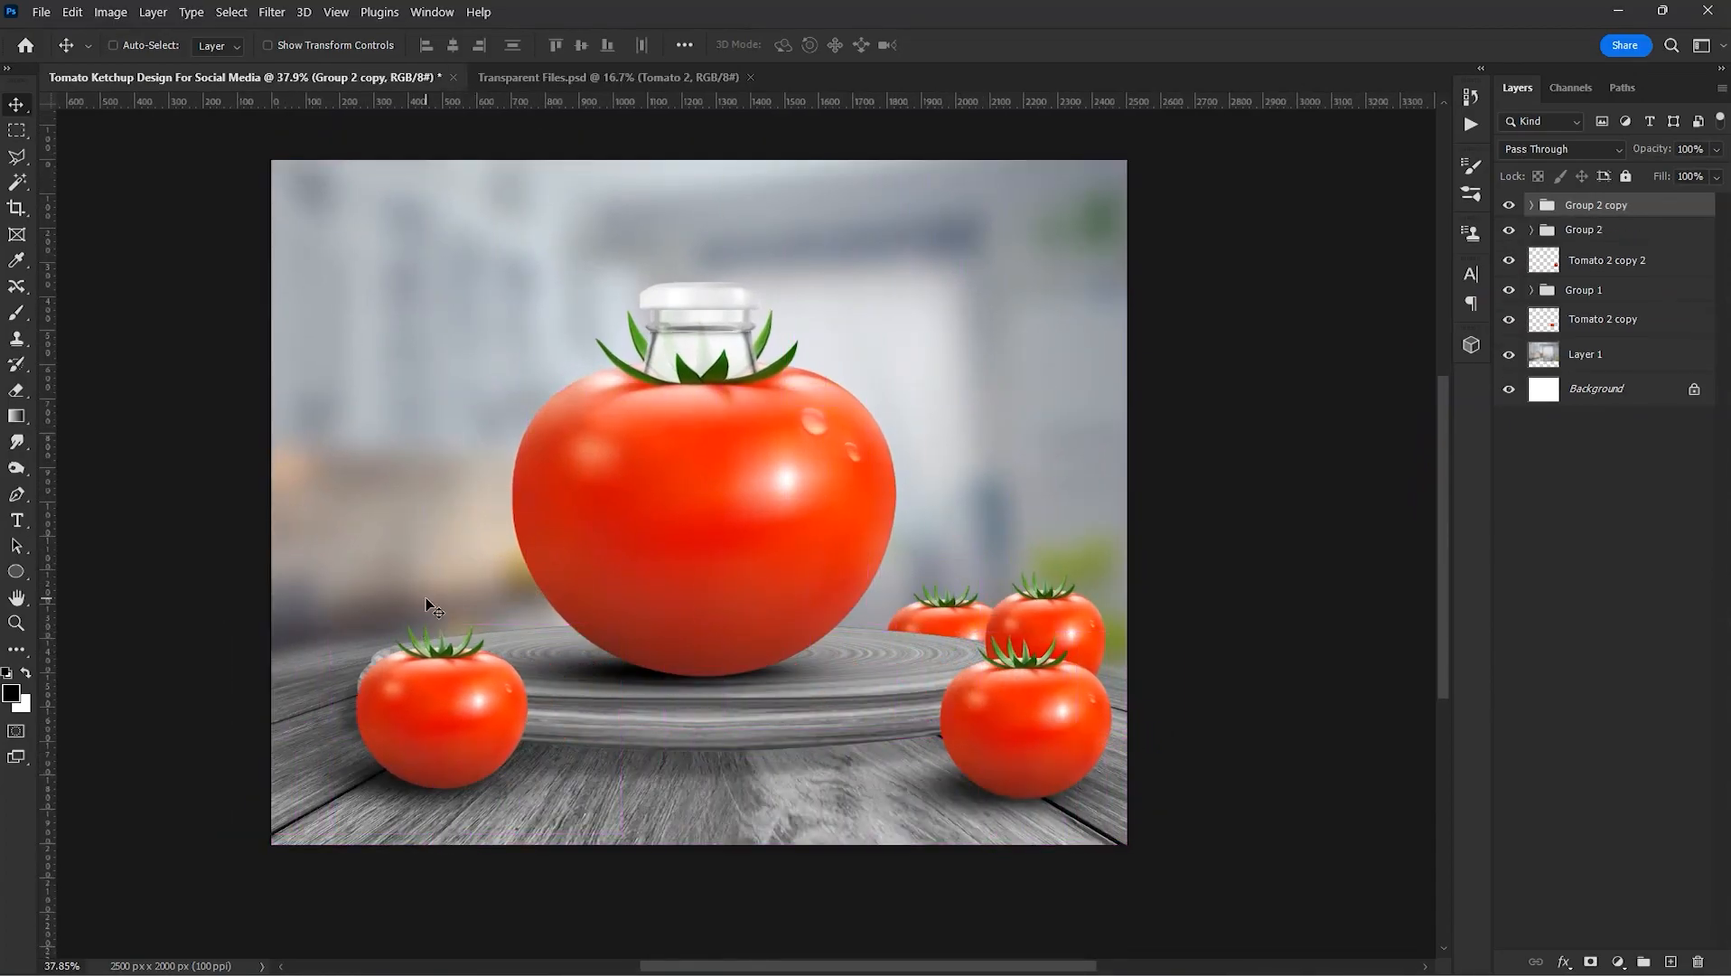
key(ctrl+t)
drag(621, 623, 648, 609)
- Place another copy of the left tomato group up and to its left, and order it below Group 1, behind the wooden disc
drag(508, 657, 435, 603)
key(Return)
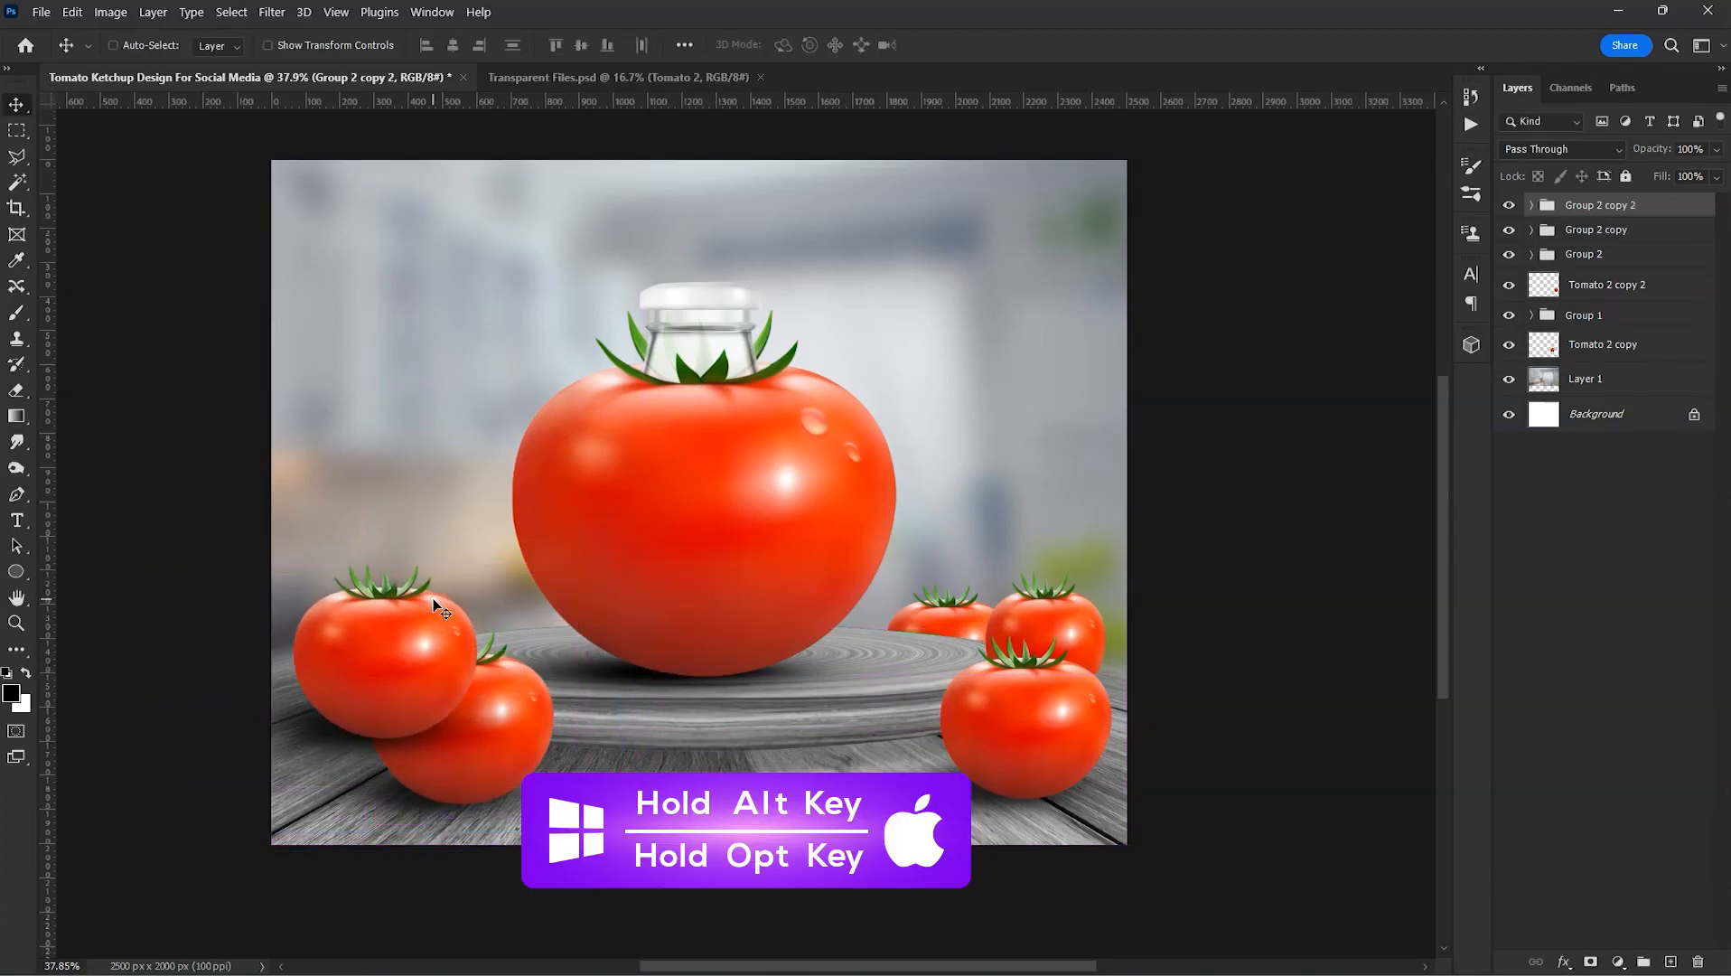
key(ctrl+bracketleft)
key(ctrl+bracketleft)
key(ctrl+bracketleft)
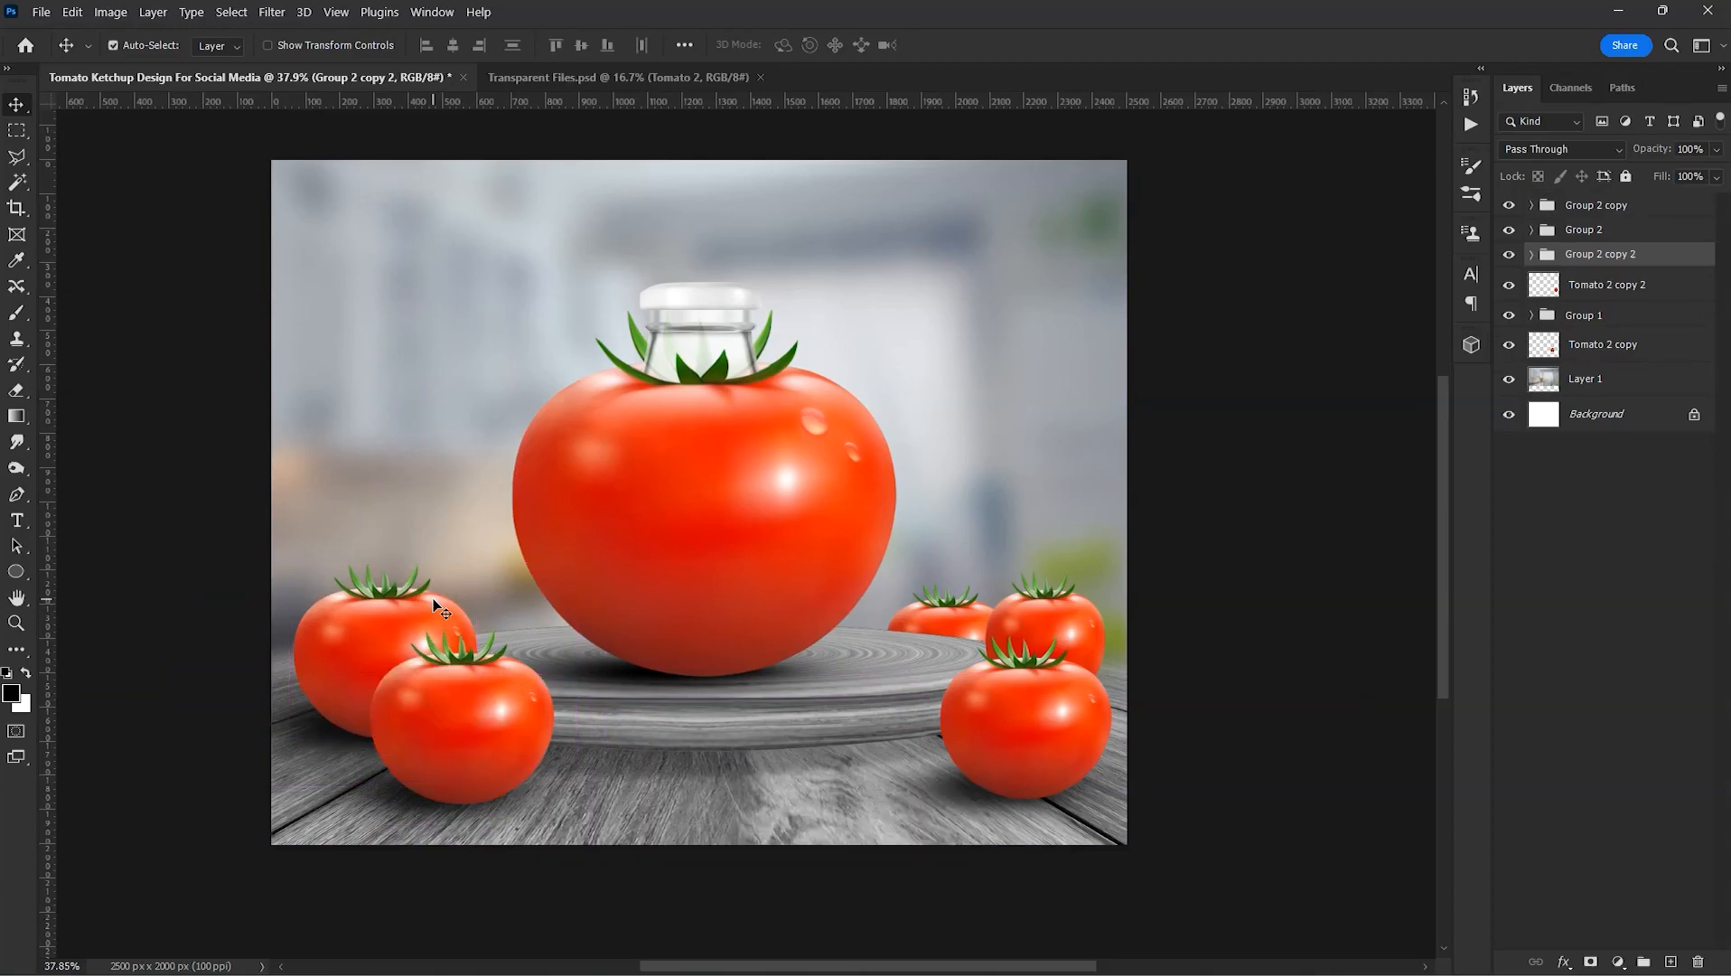
key(ctrl+bracketleft)
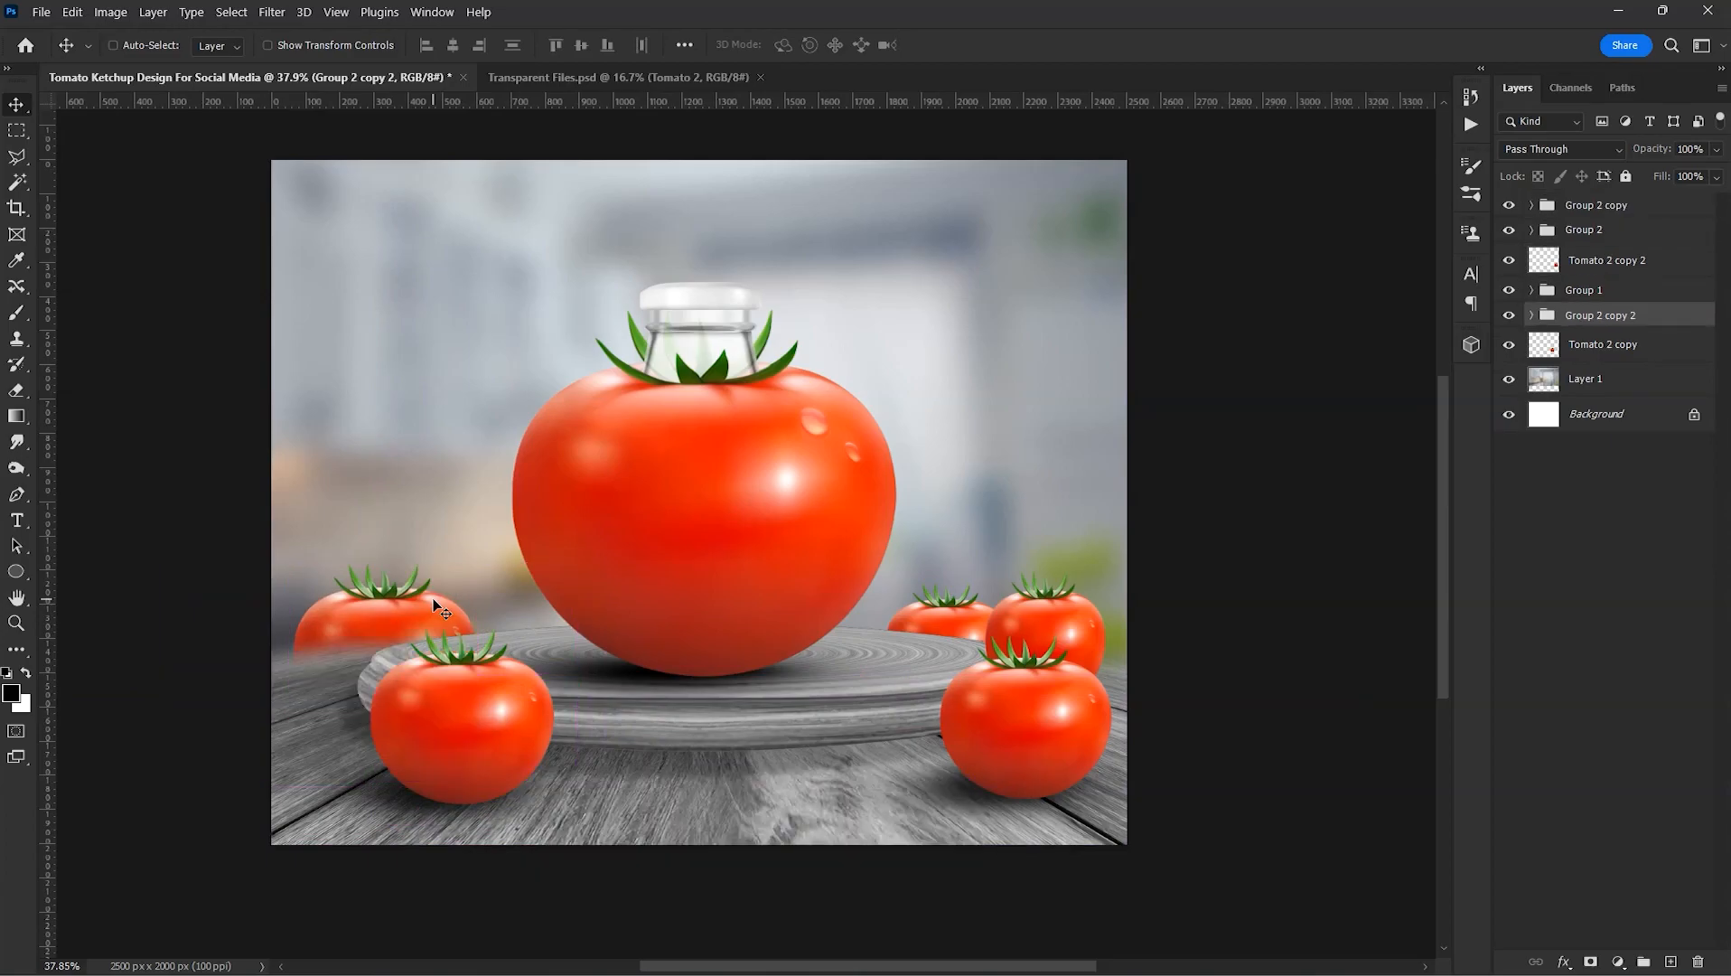
- Scale the tomato group behind the disc to about 89% and reposition it above the front-left tomato
drag(434, 605, 434, 592)
key(ctrl+t)
drag(188, 509, 236, 534)
drag(455, 580, 432, 582)
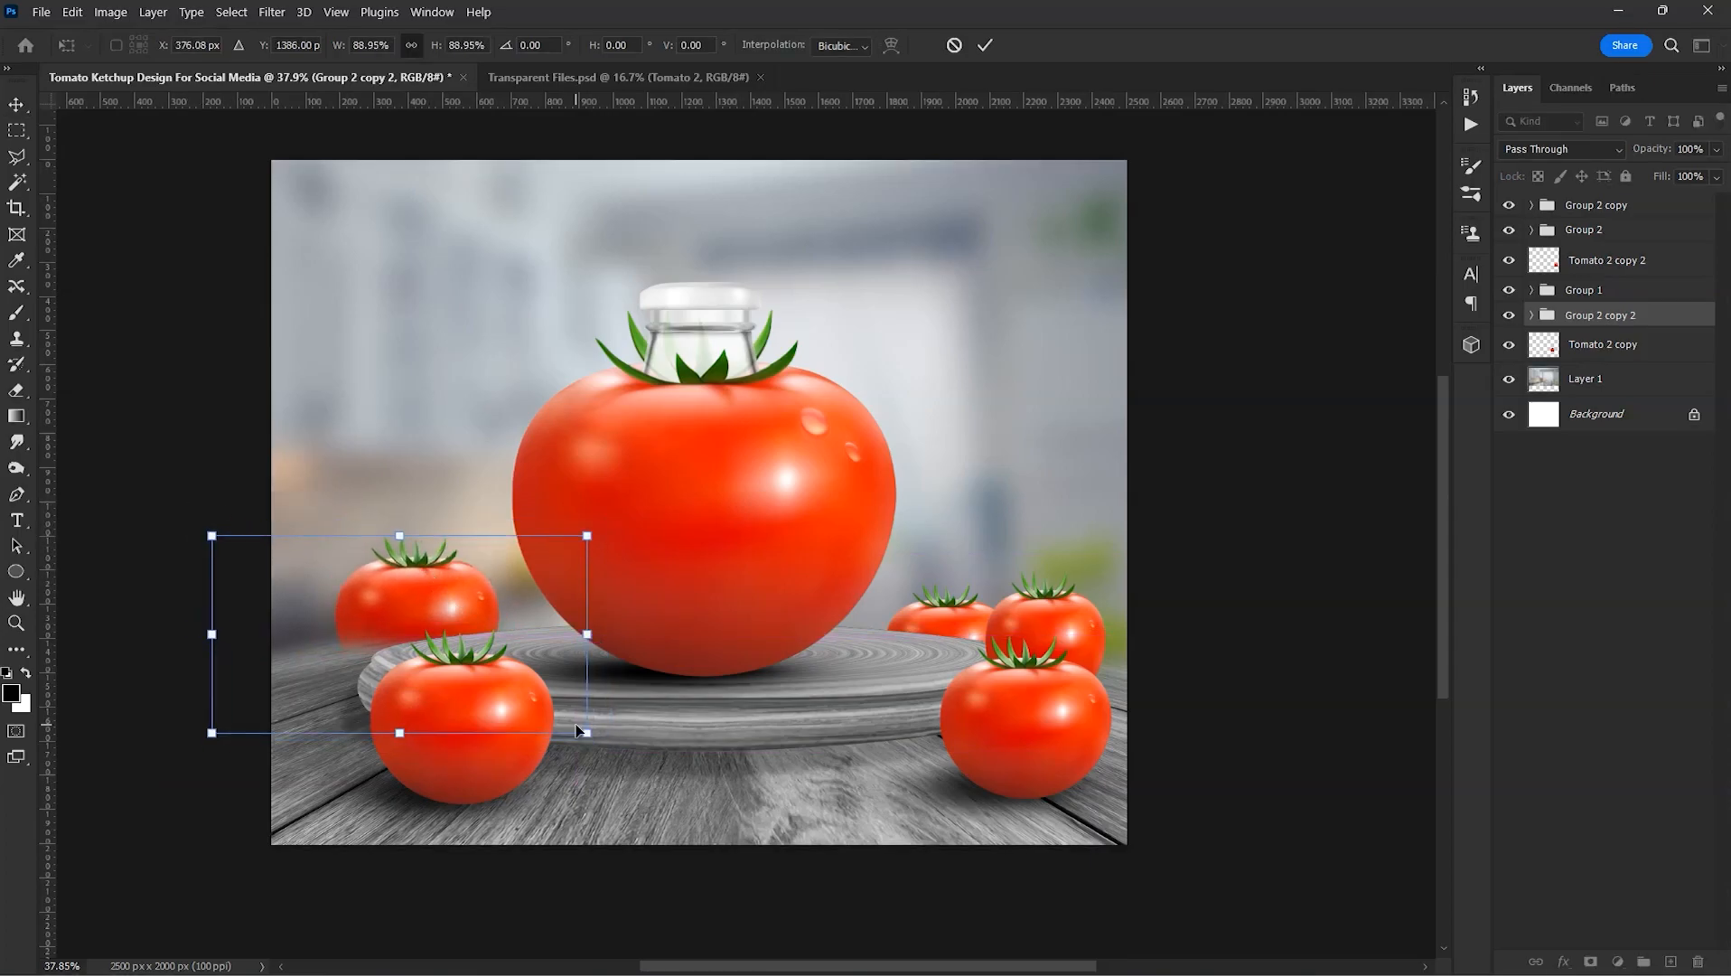
key(Return)
- Duplicate the front-left tomato group up and to the left, and stack the copy just beneath the original
right_click(483, 704)
click(498, 710)
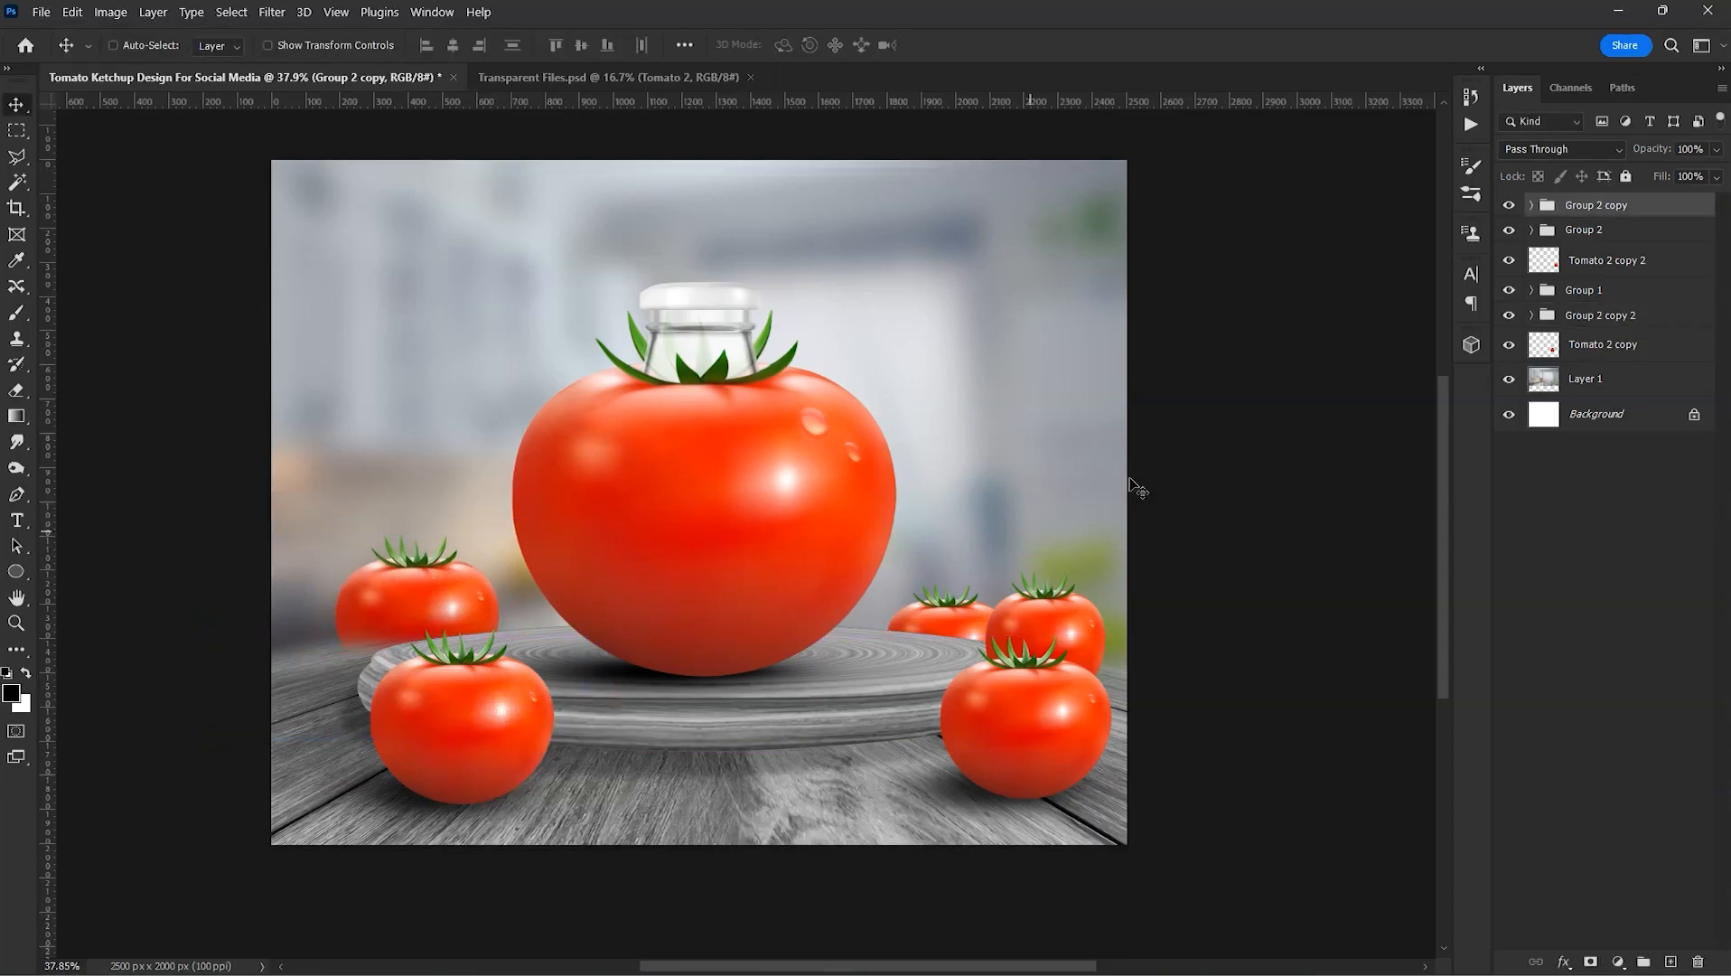
click(1509, 207)
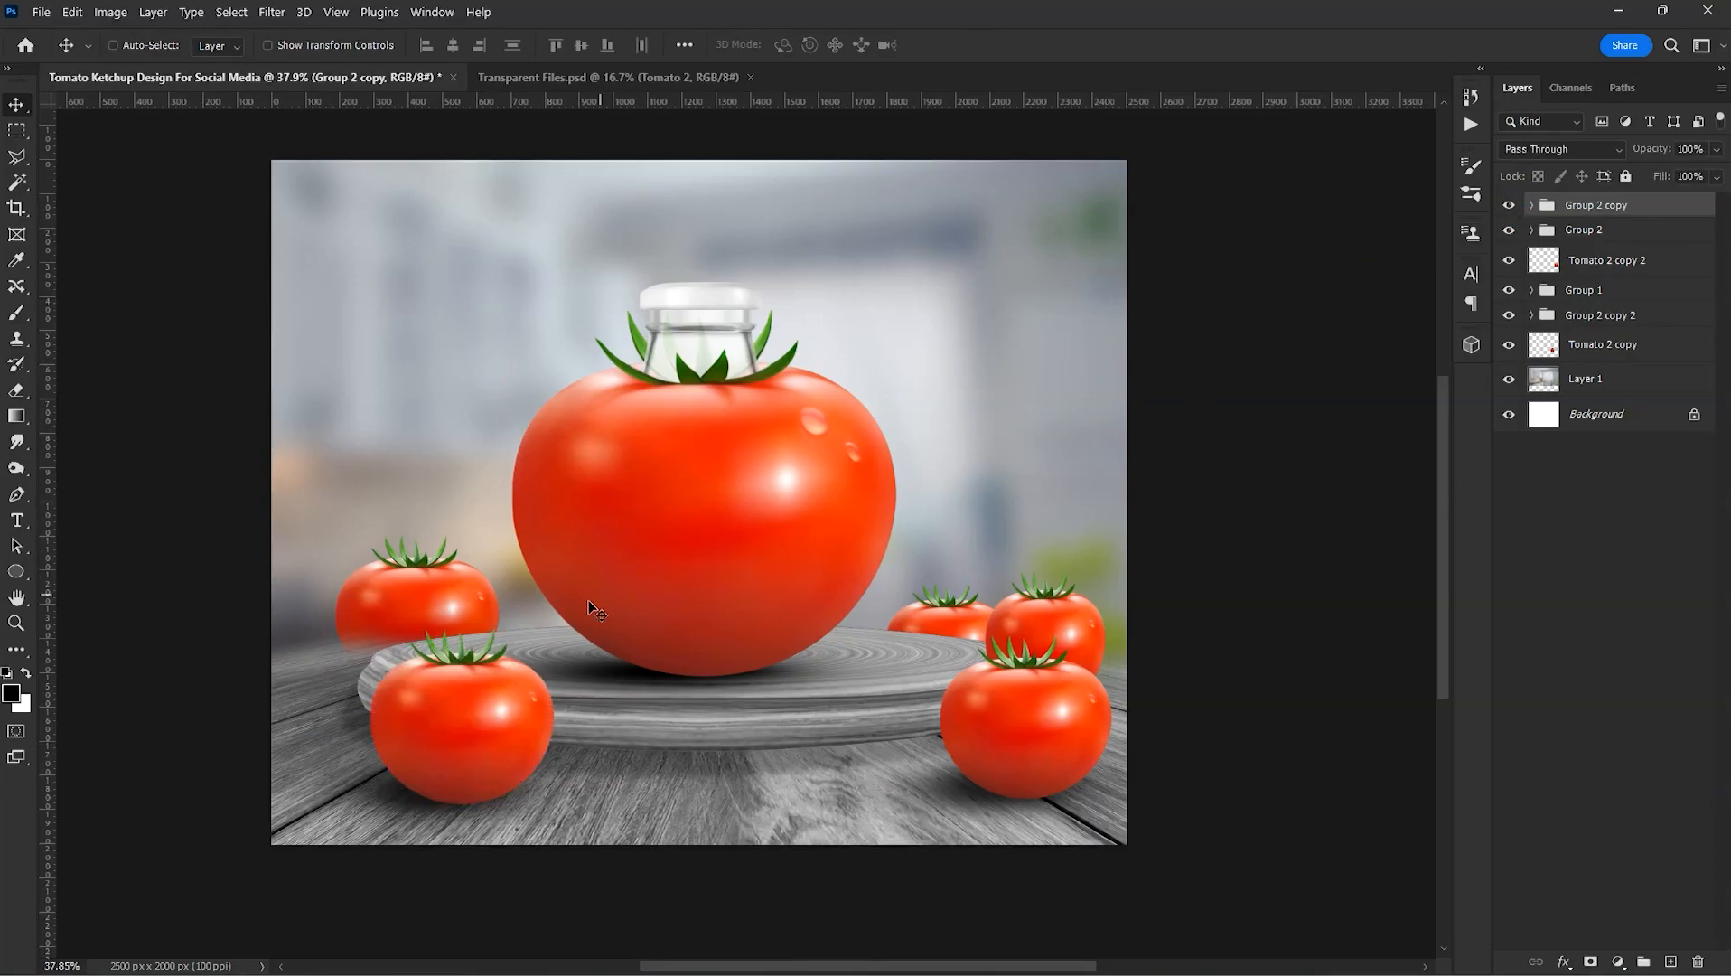
drag(478, 684, 408, 625)
key(ctrl+bracketleft)
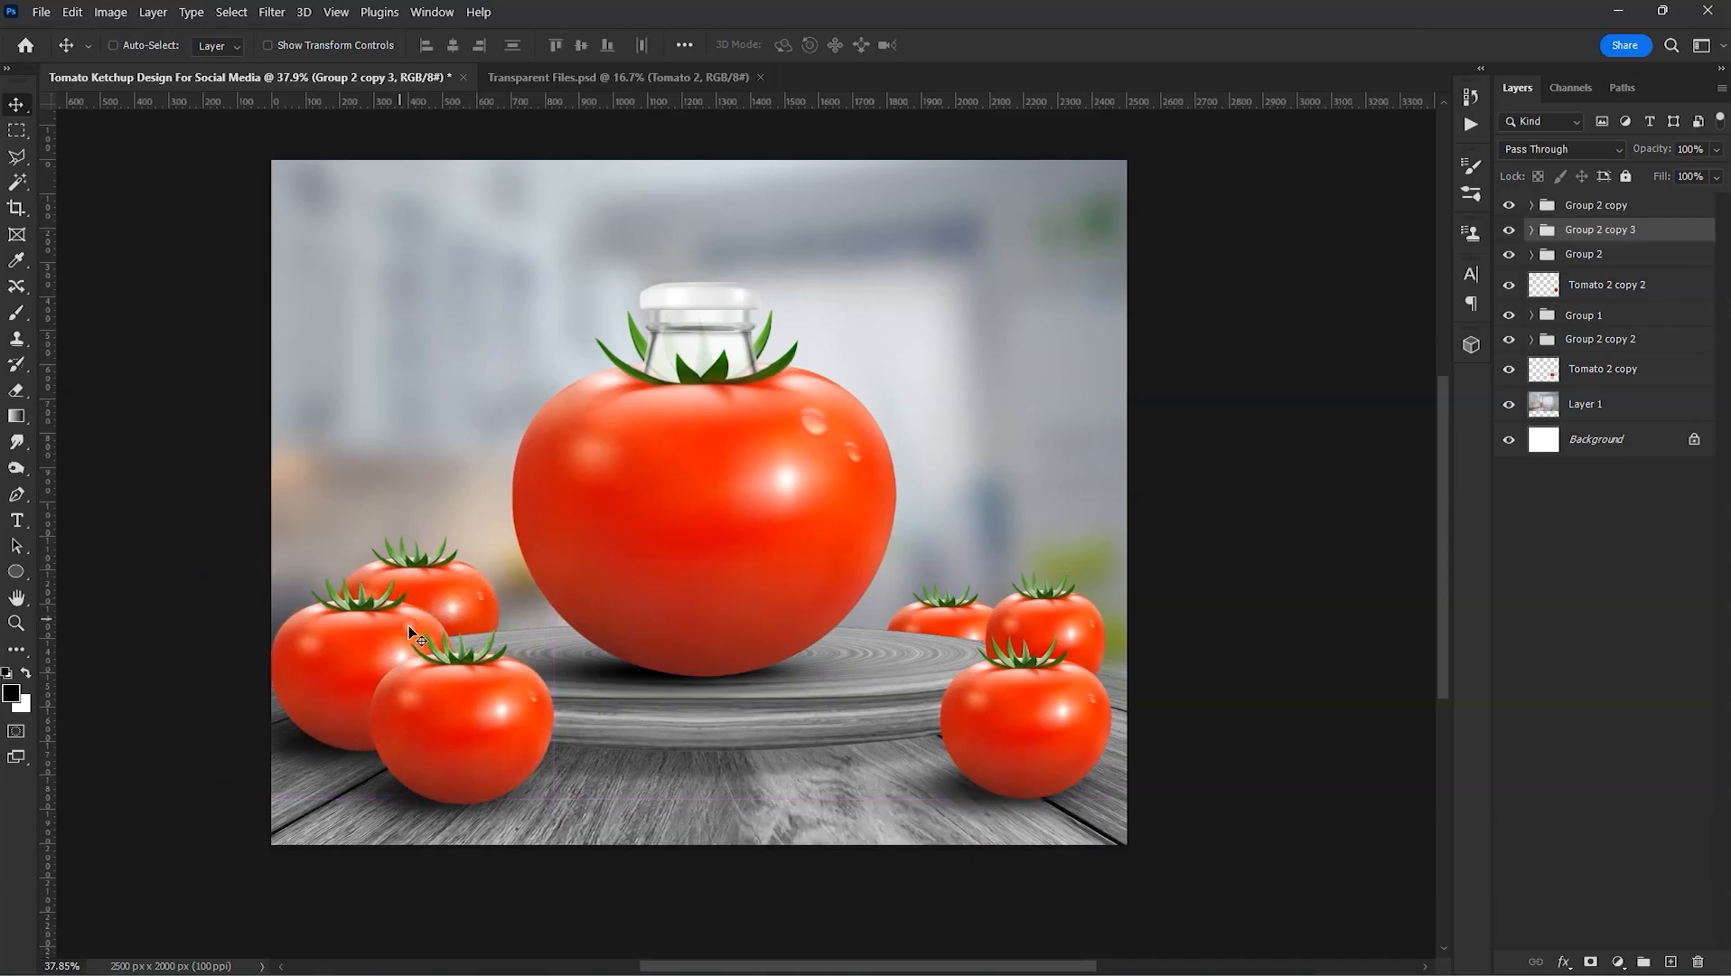
- Shrink the front-left tomato group so it is smaller than the tomato beside it
click(508, 724)
key(ctrl+t)
drag(440, 629, 444, 605)
drag(232, 605, 276, 646)
drag(518, 688, 517, 694)
drag(653, 857, 619, 841)
key(Return)
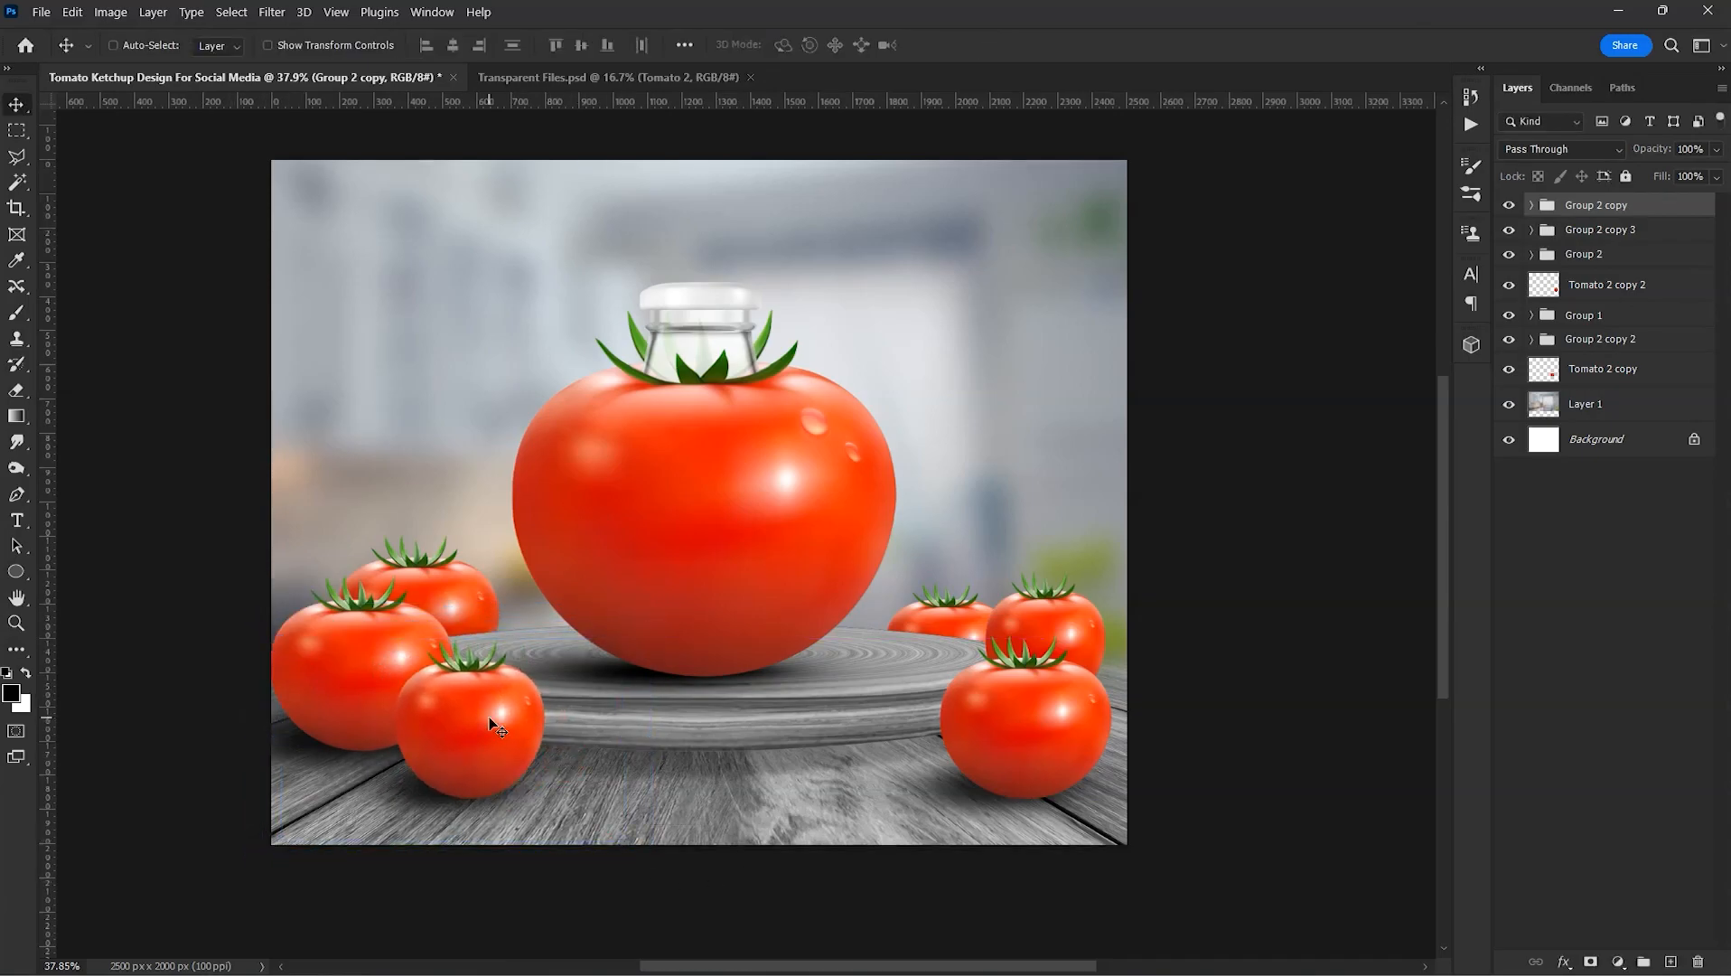
- Move the large left tomato about 50 px right and 87 px down, and nudge the small front-left tomato slightly down and right
right_click(379, 664)
click(420, 672)
mouse_move(337, 637)
mouse_down()
mouse_move(370, 637)
mouse_move(362, 660)
mouse_up()
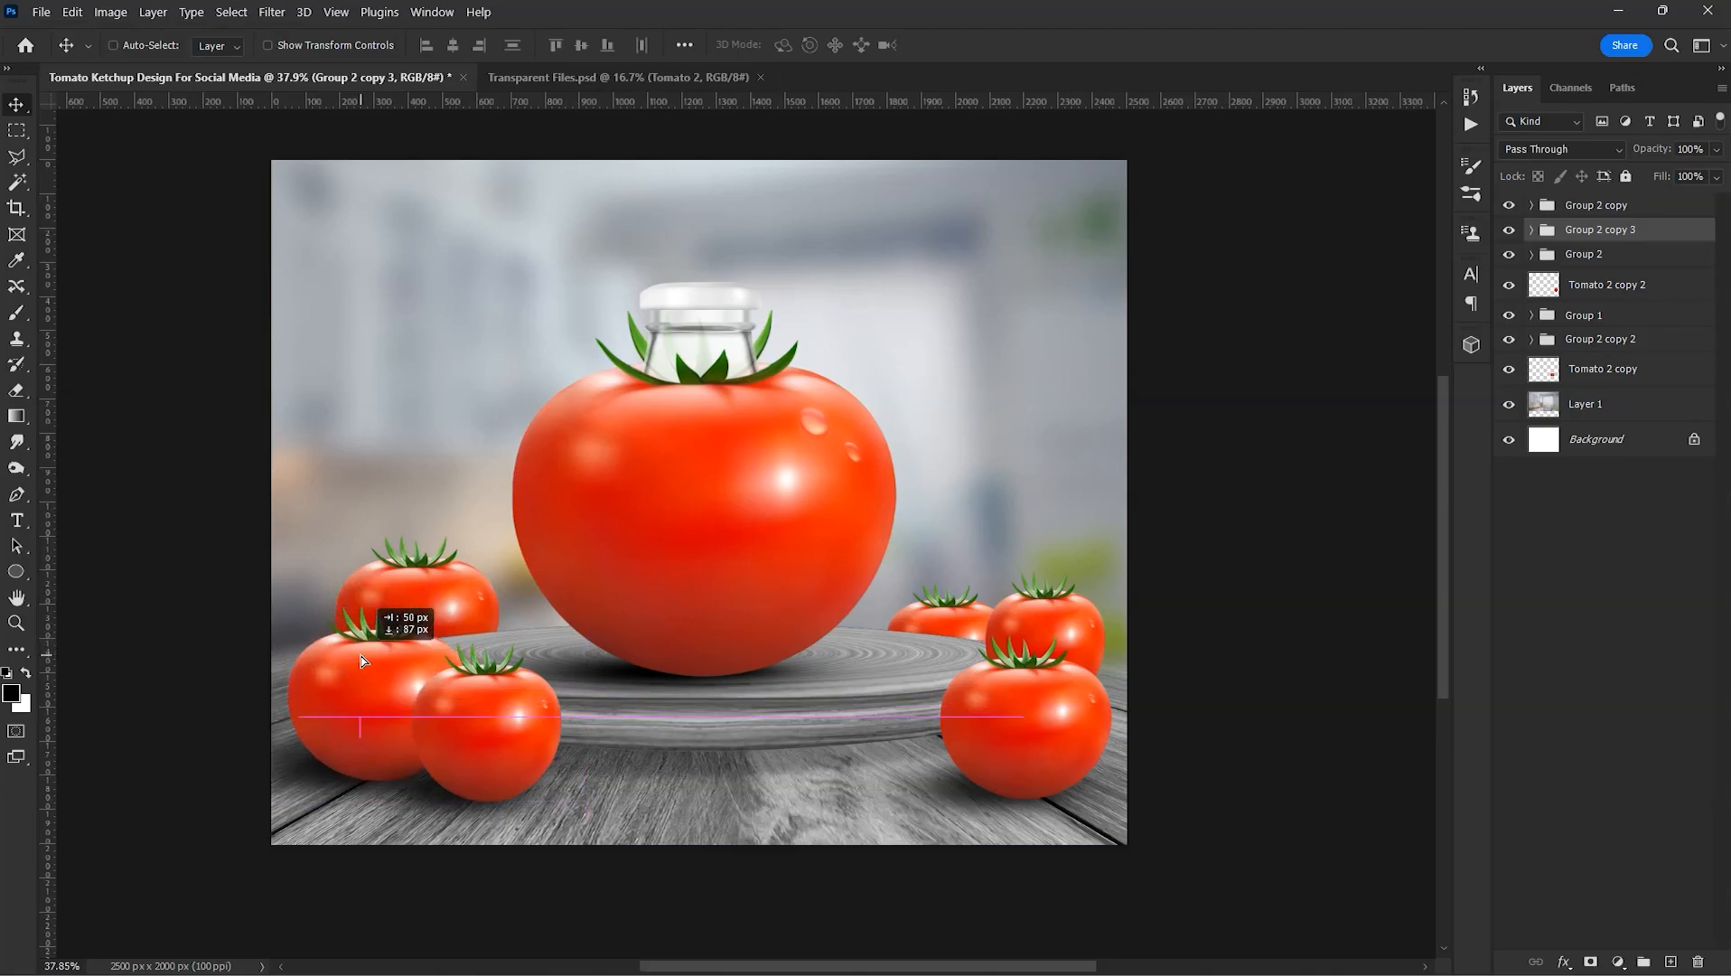
right_click(497, 718)
click(517, 728)
drag(513, 700, 524, 708)
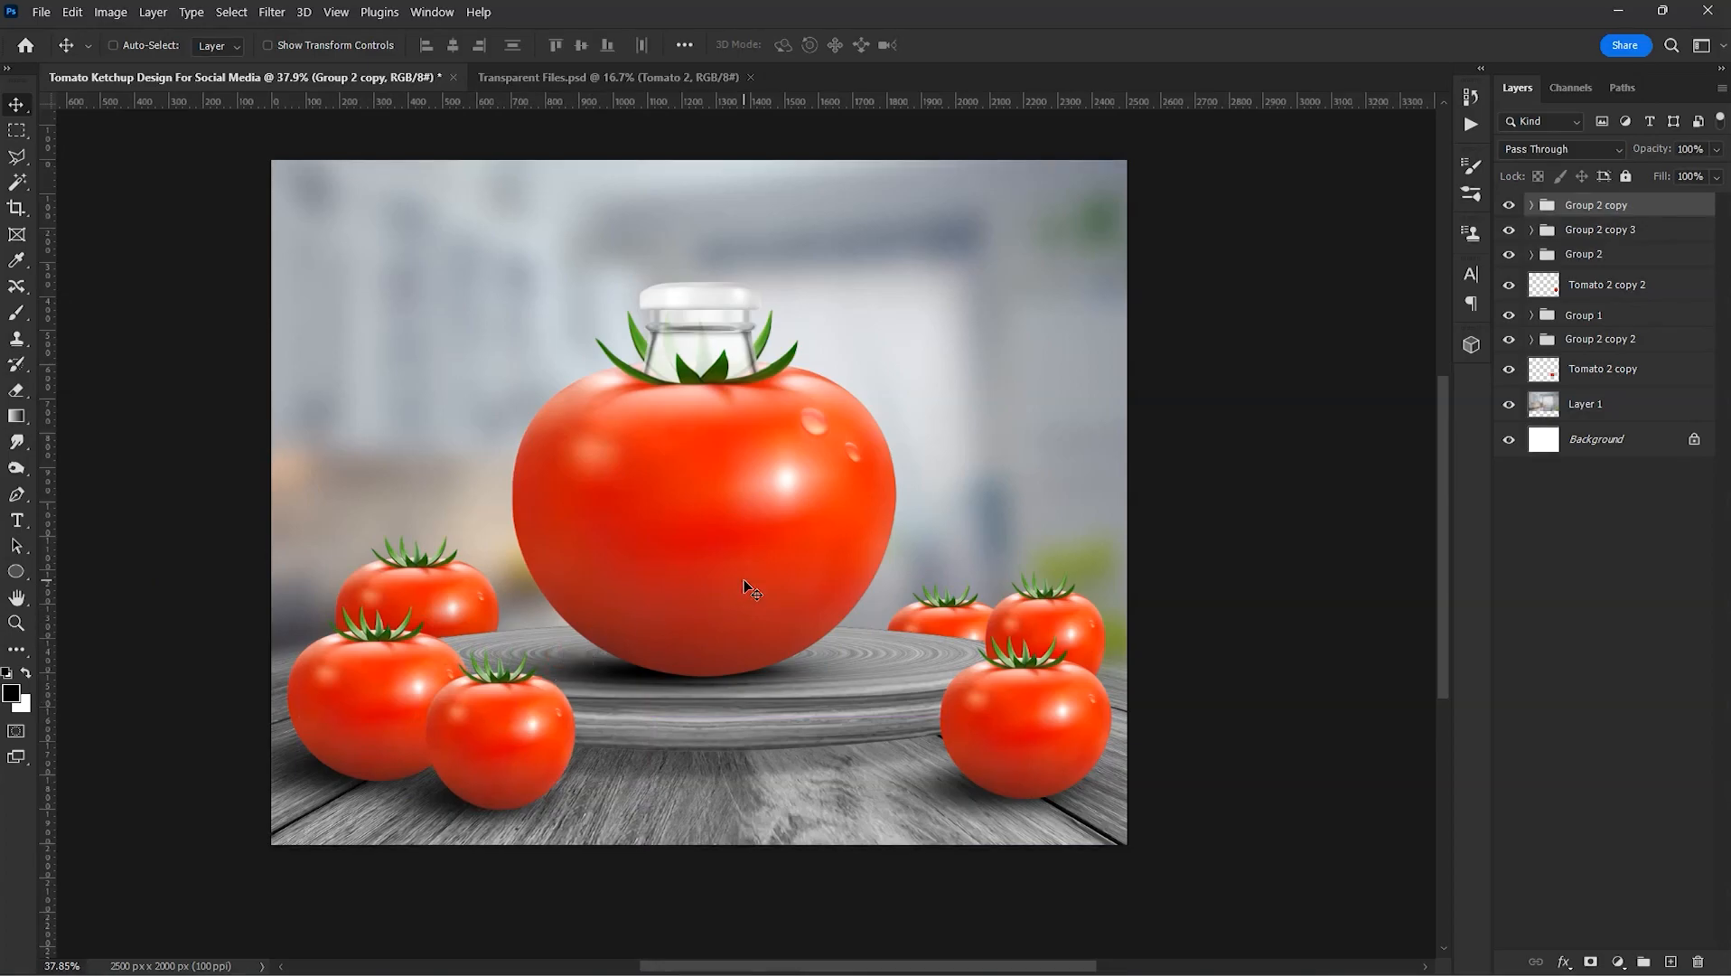
- Shrink the small front-left tomato a little more and shift both foreground left tomatoes to the right
key(ctrl+t)
drag(320, 651, 424, 637)
key(Return)
right_click(420, 689)
click(443, 702)
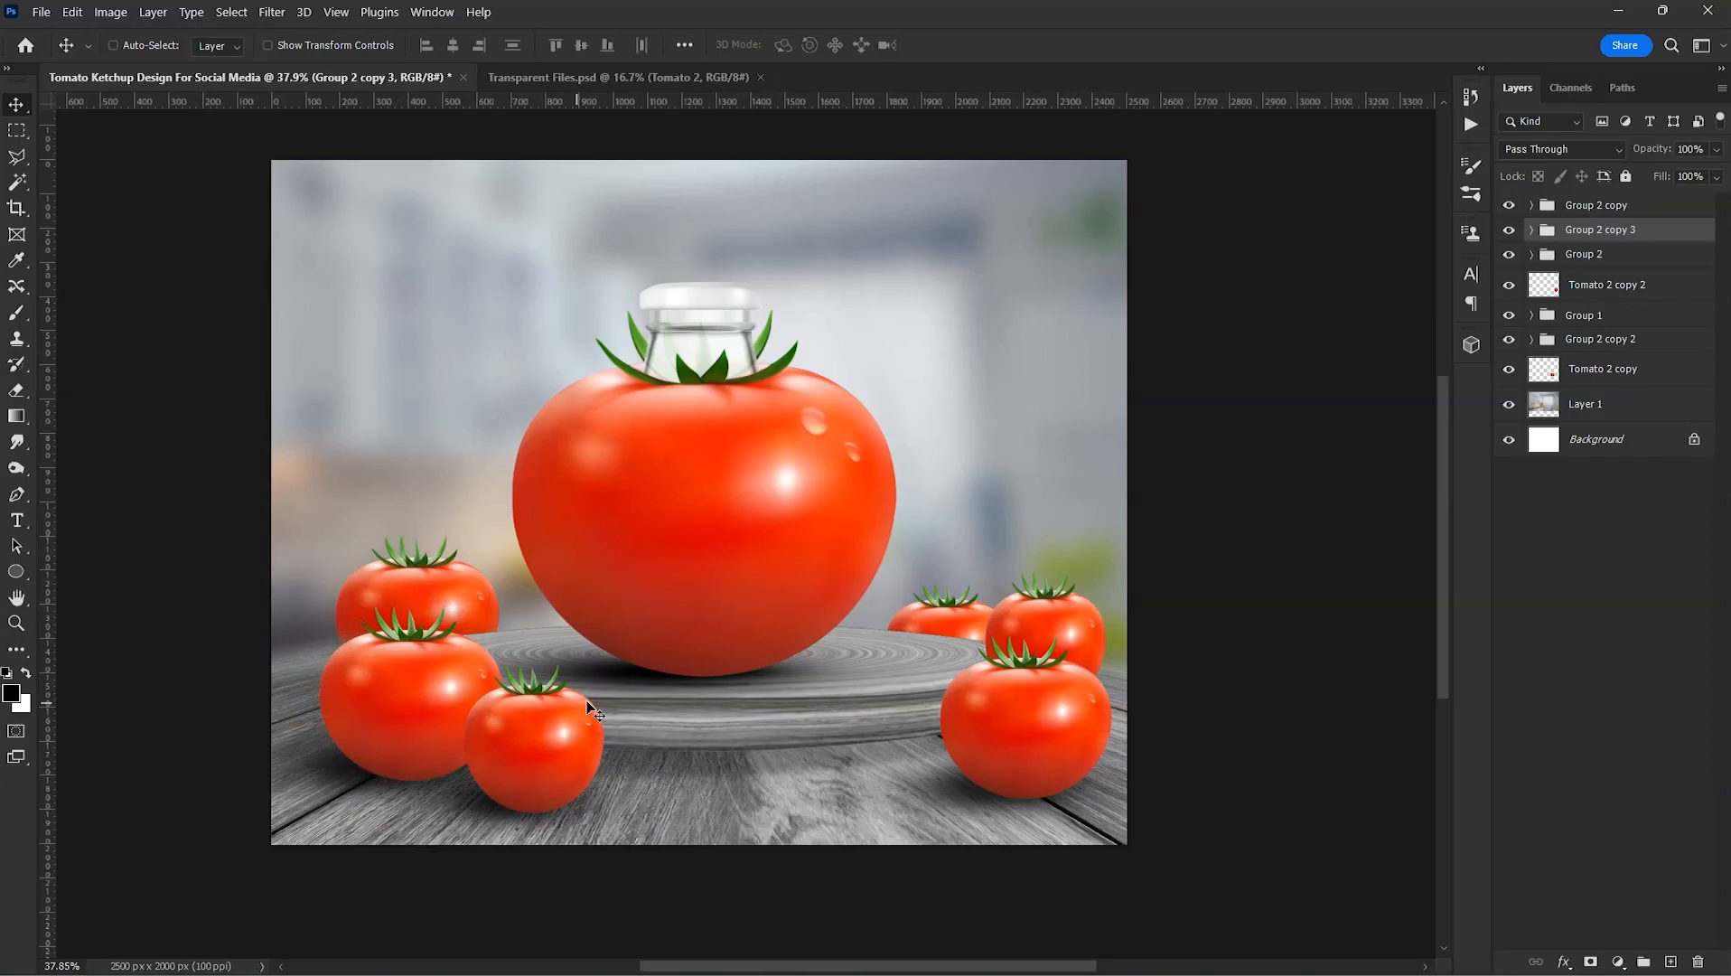
- Shift the front-right tomato group slightly left and move the tomato behind it slightly right and down
right_click(1028, 712)
click(1064, 765)
drag(1070, 678, 1046, 679)
right_click(1080, 630)
click(1124, 643)
drag(1049, 598, 1060, 612)
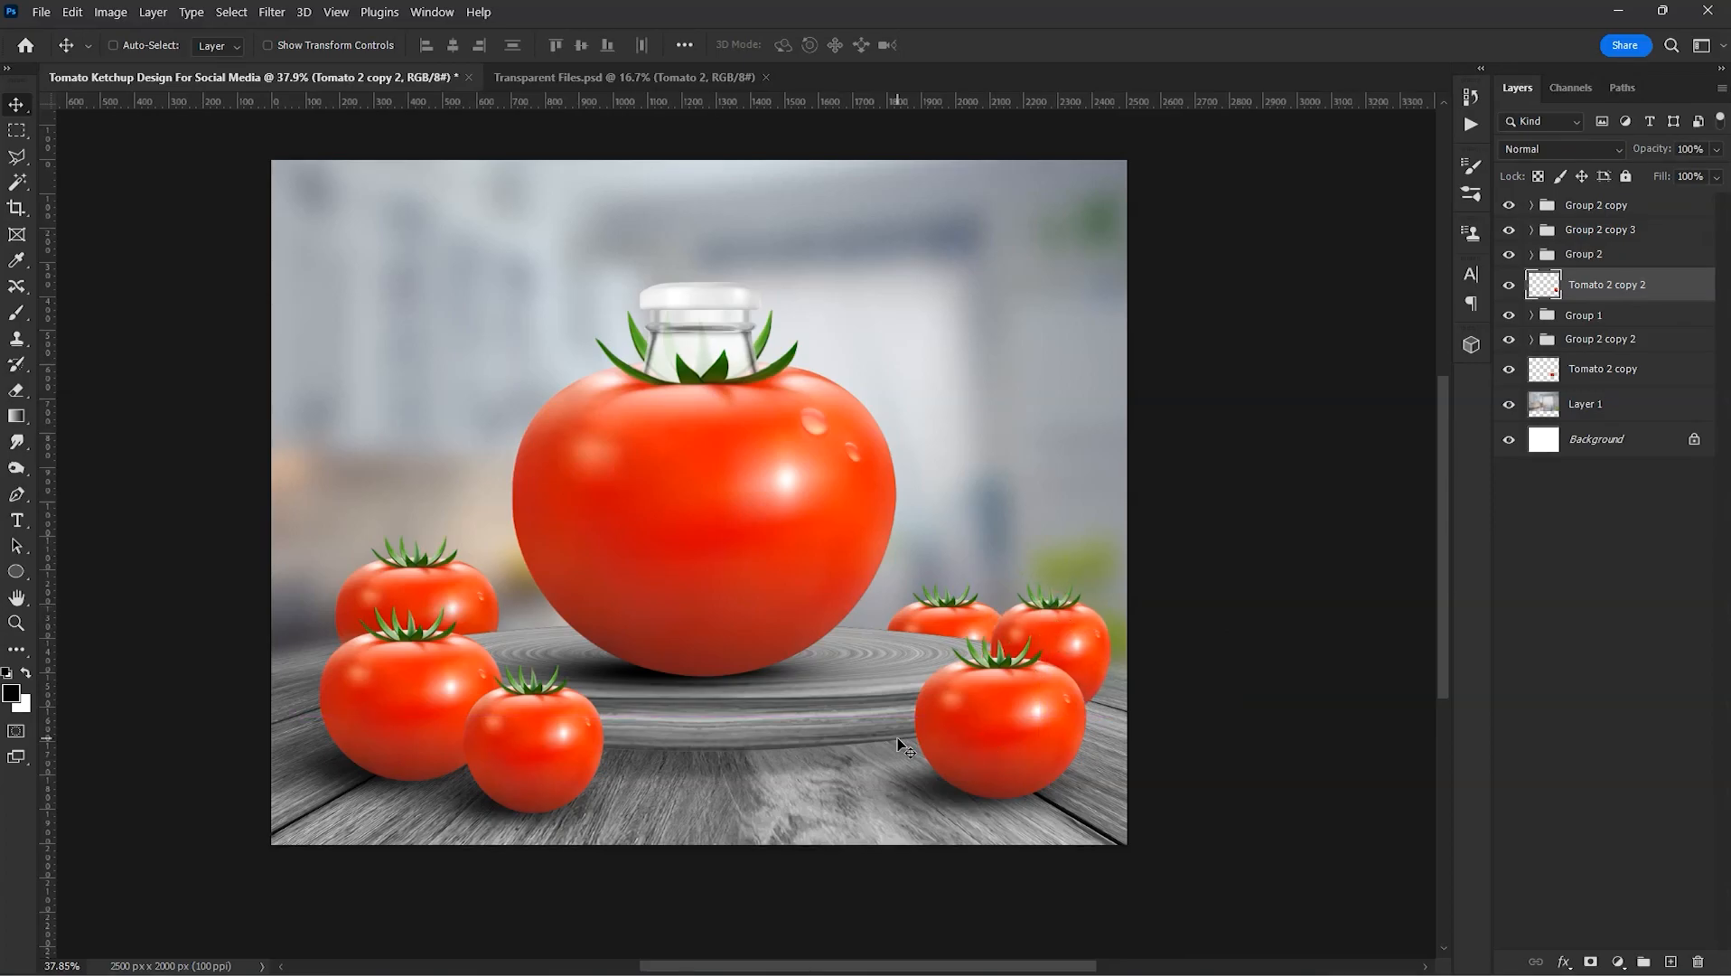
- Draw an elliptical selection around the large left tomato and fill it with black on a new layer above Group 2 copy 2
right_click(374, 585)
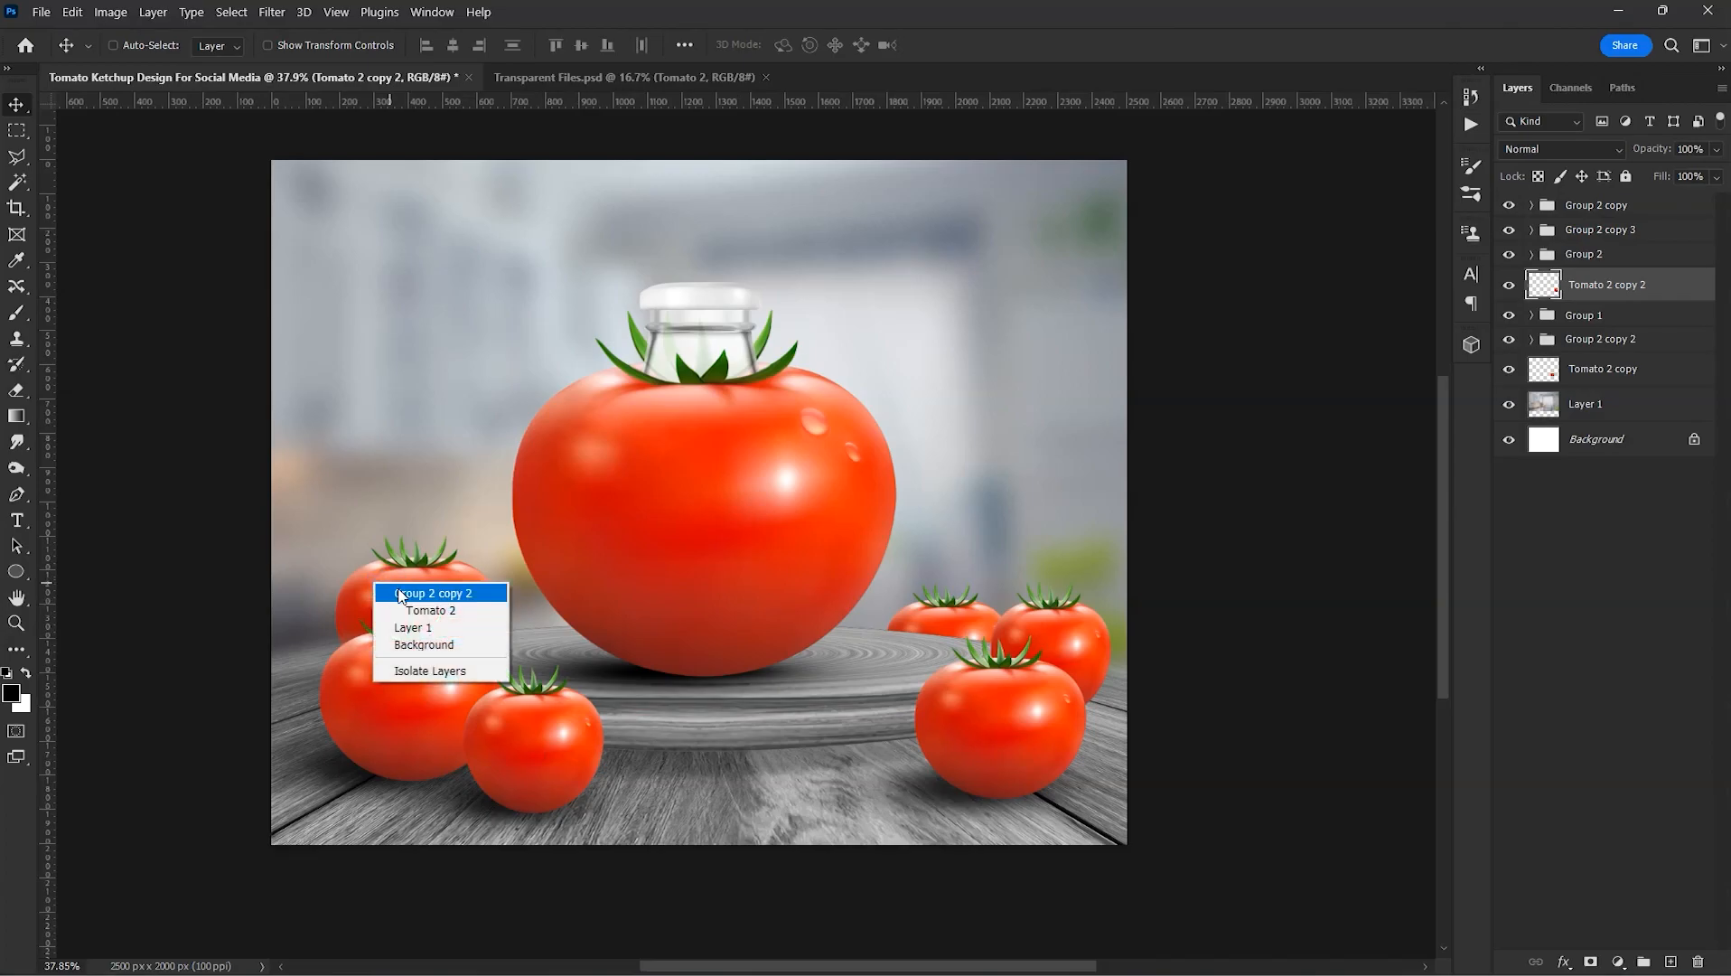
click(434, 594)
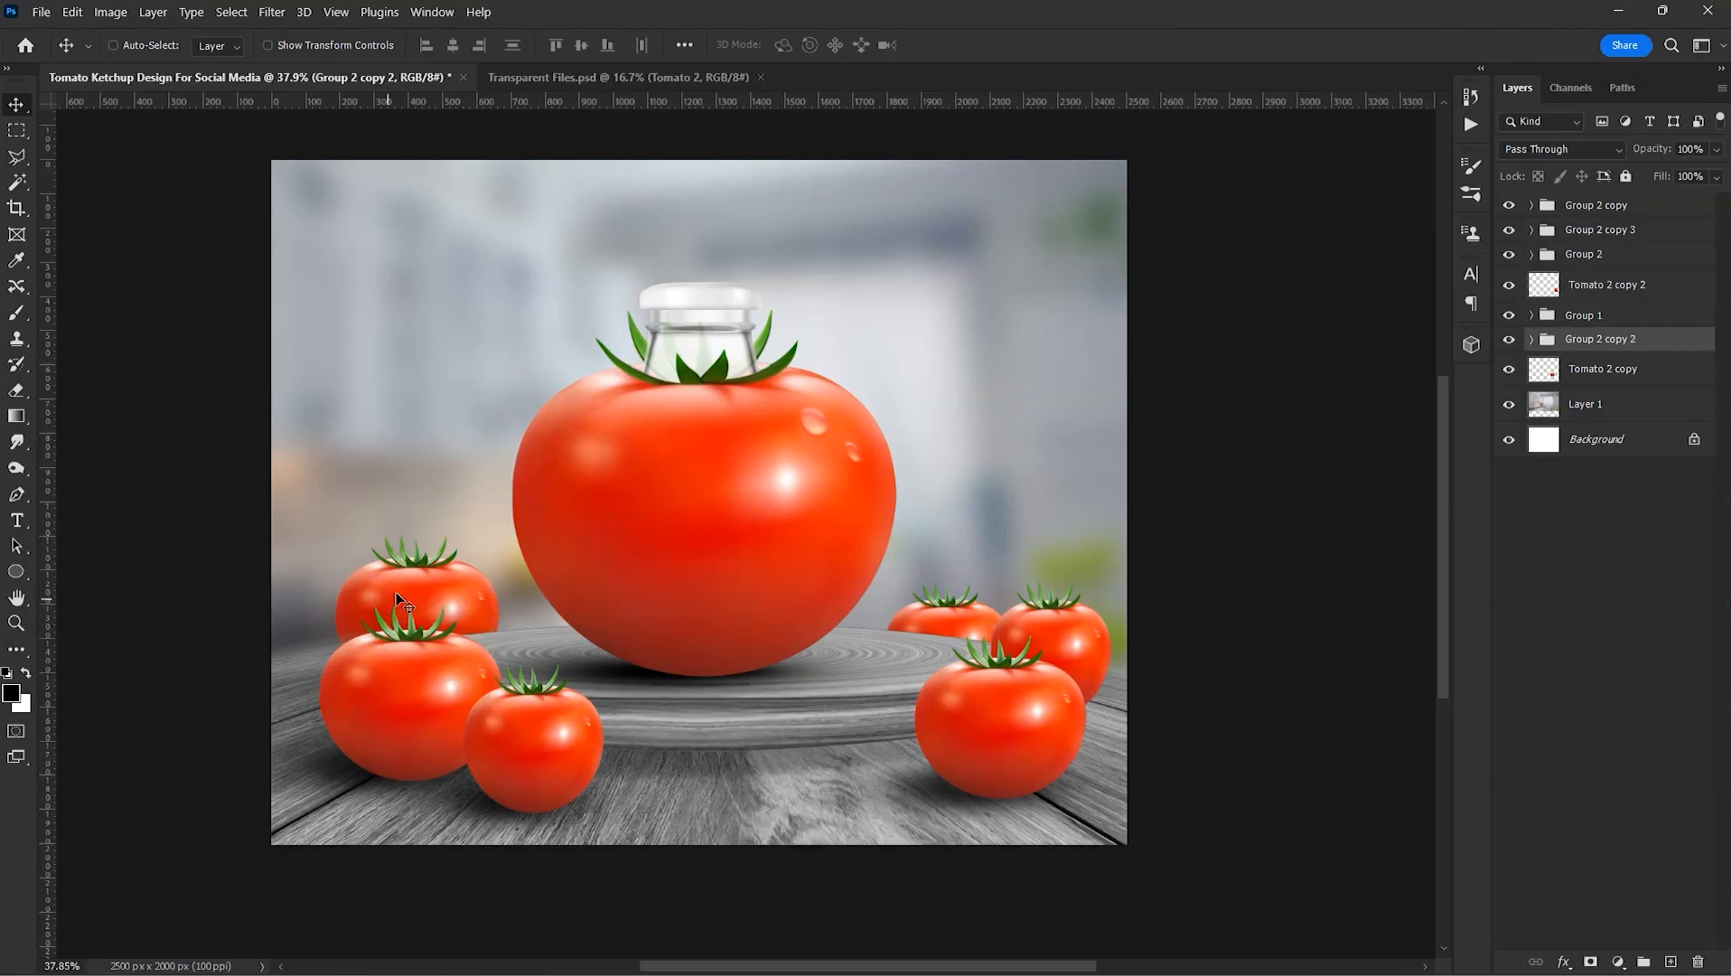
click(20, 135)
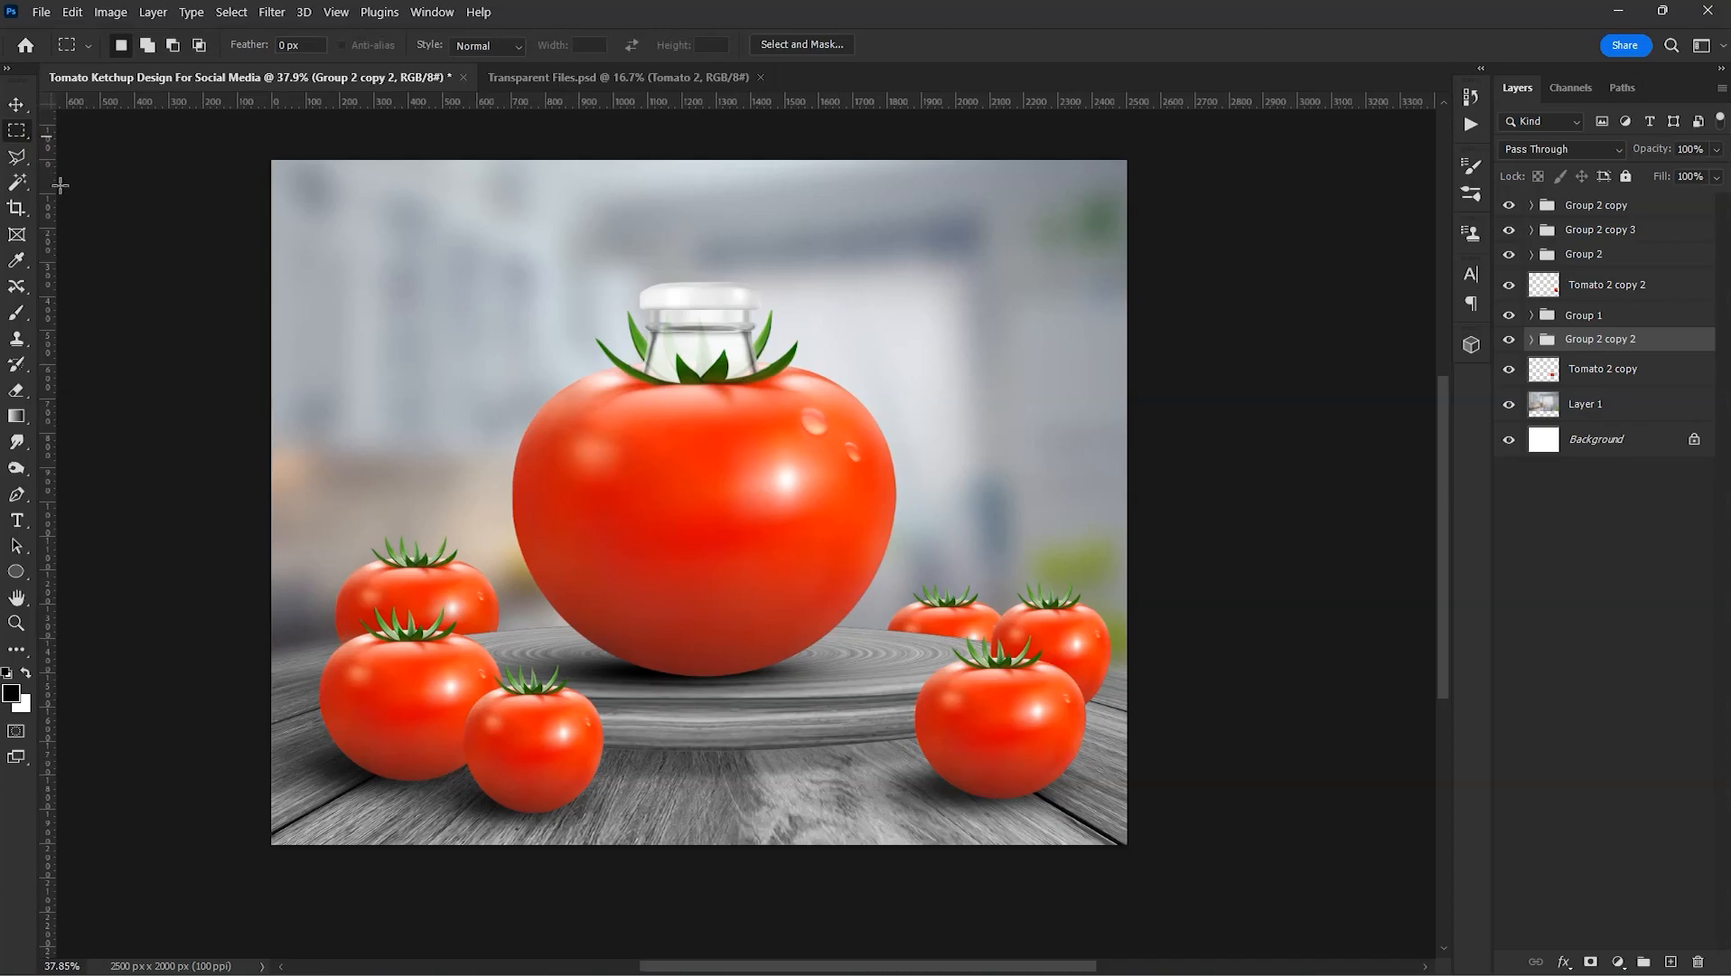
right_click(27, 139)
click(90, 149)
drag(295, 623, 468, 730)
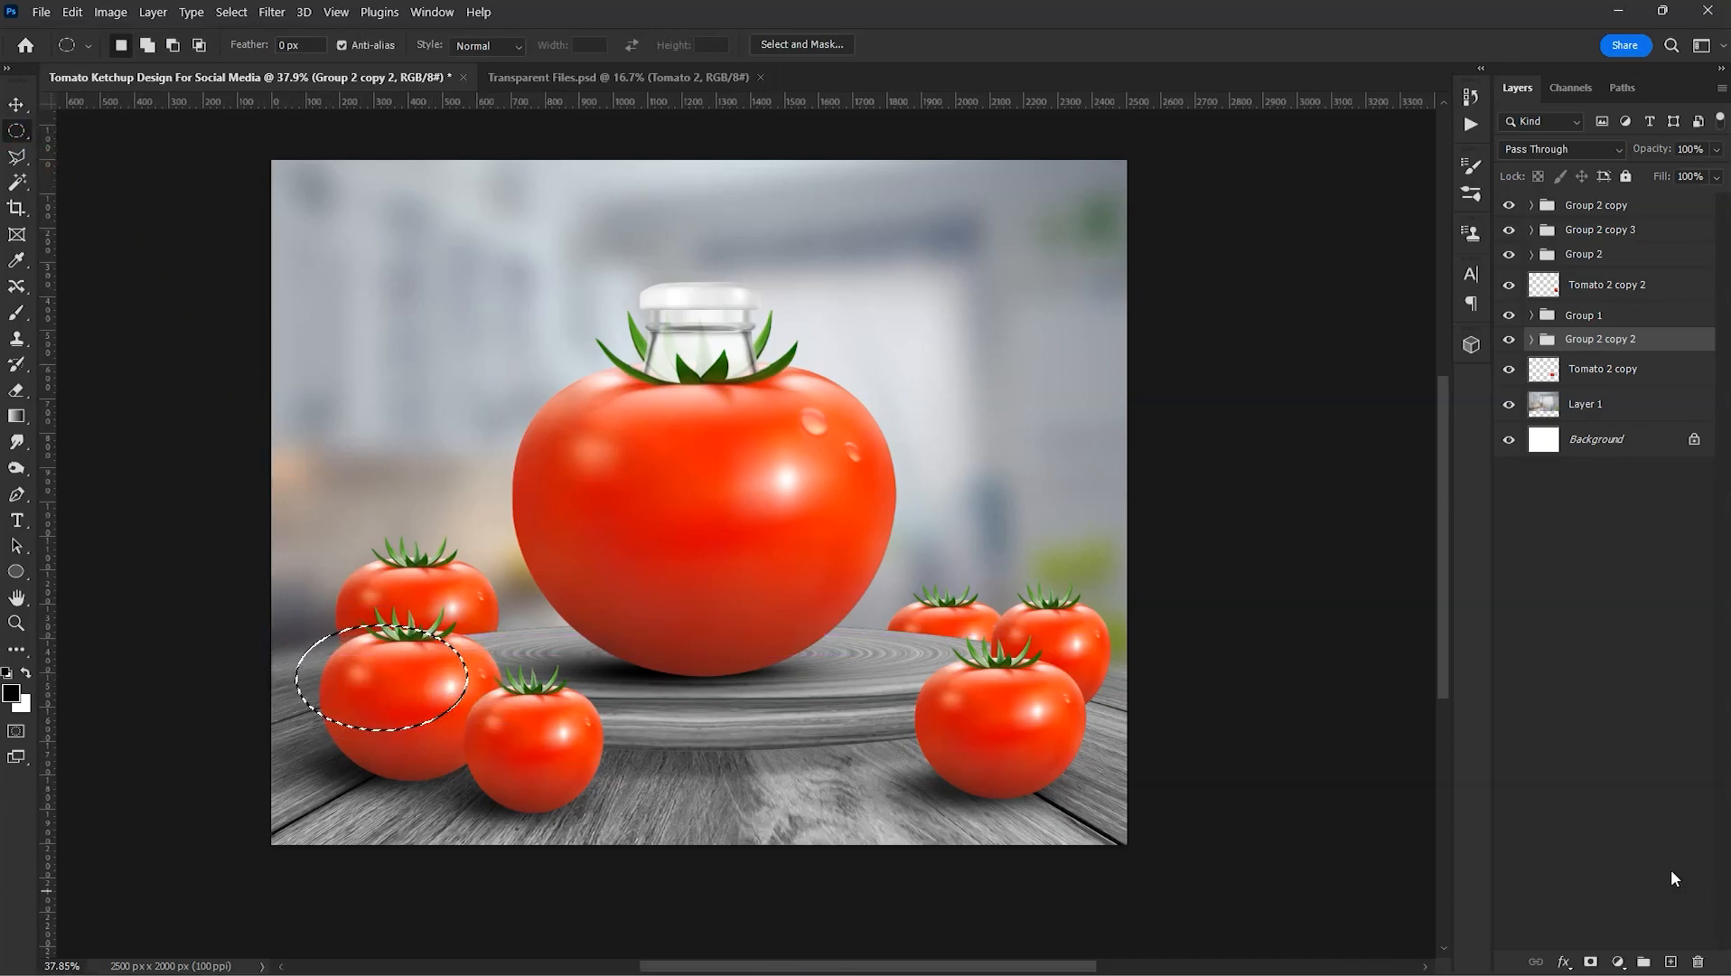
click(1669, 960)
key(alt+Delete)
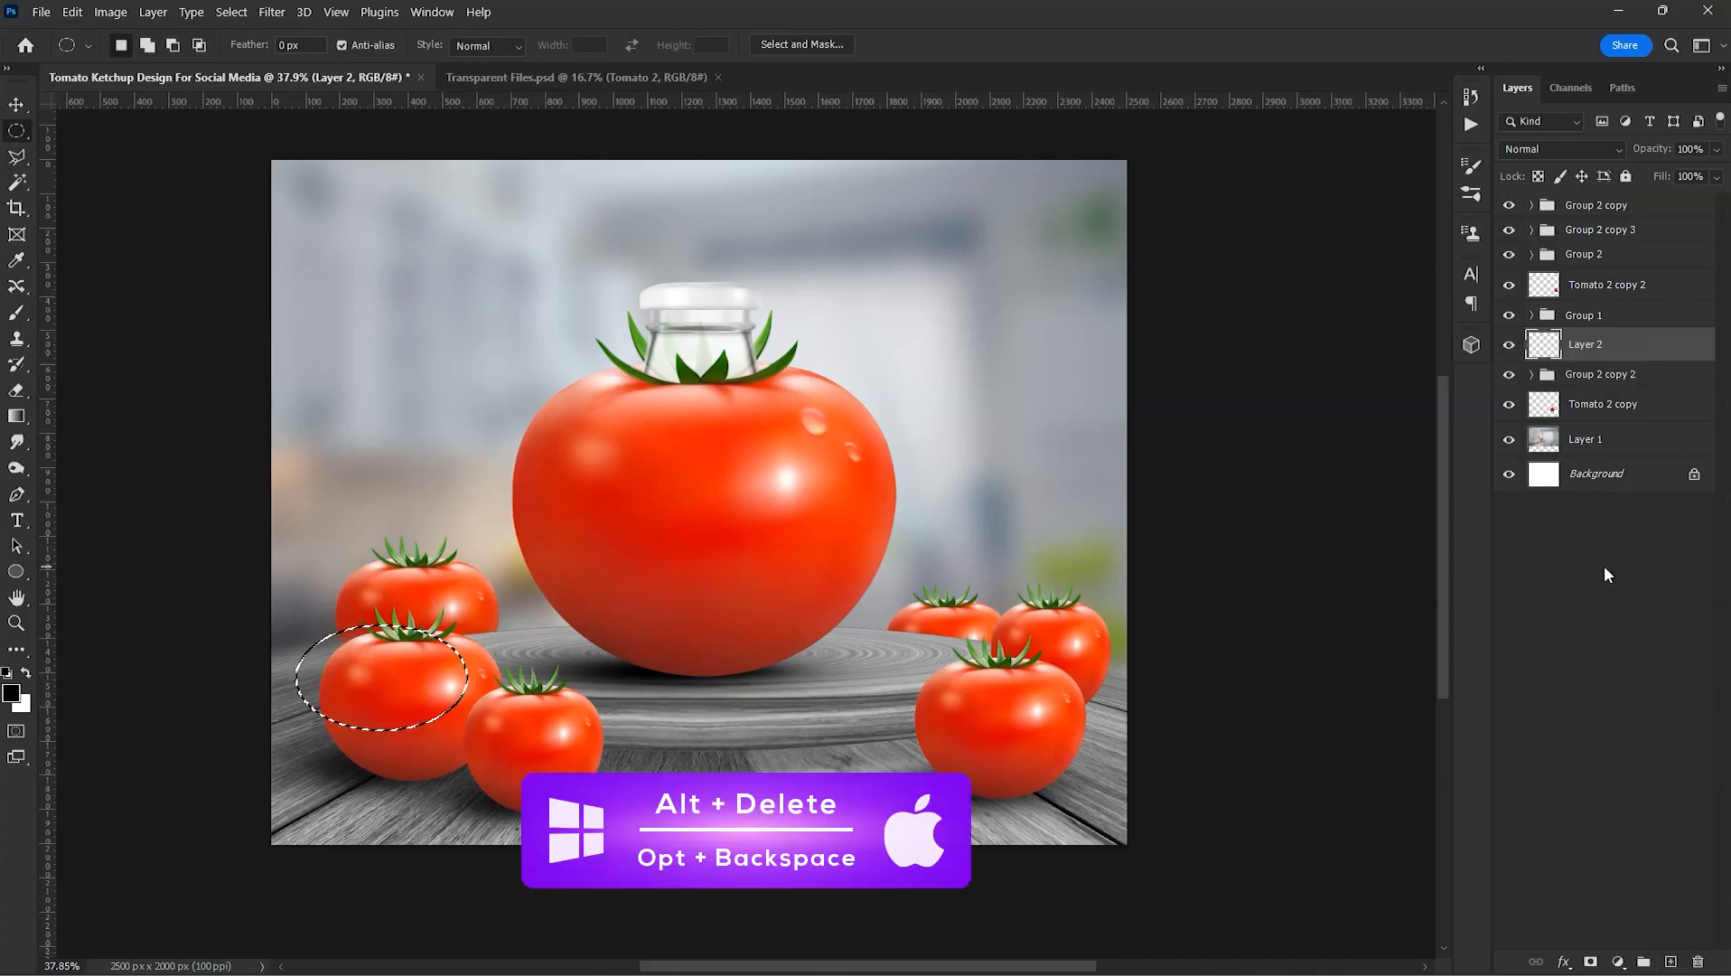
key(ctrl+d)
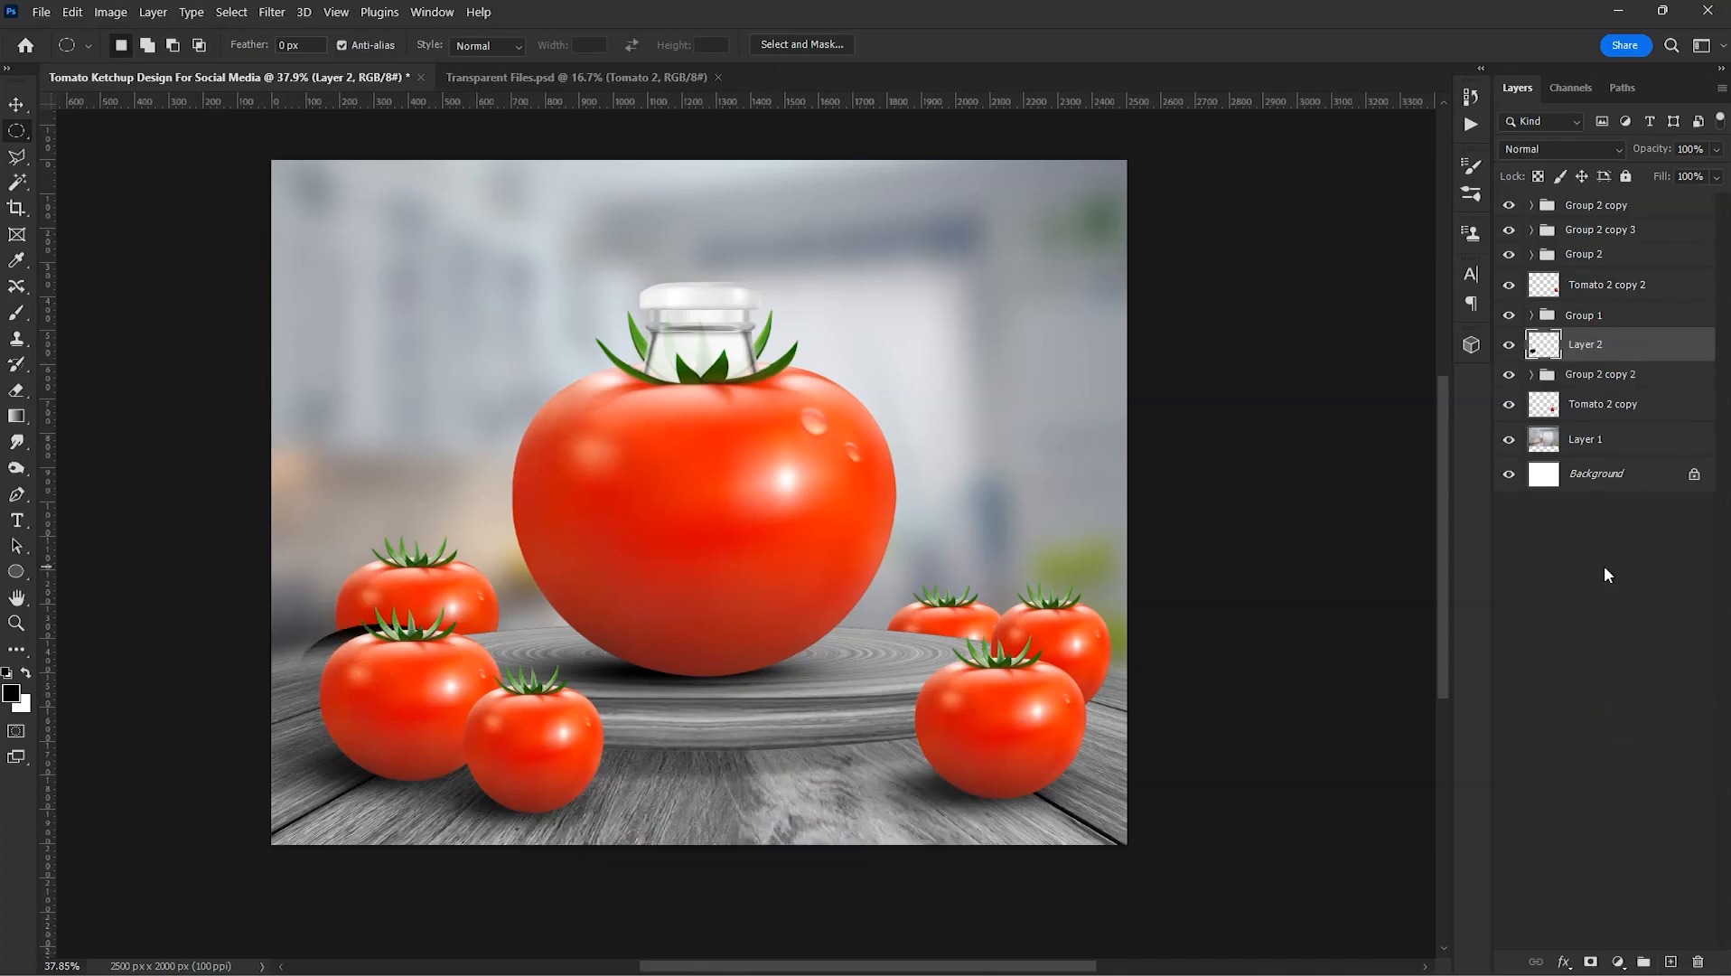
- Reapply the last Gaussian Blur to the black ellipse and place its layer directly above Group 1
click(272, 12)
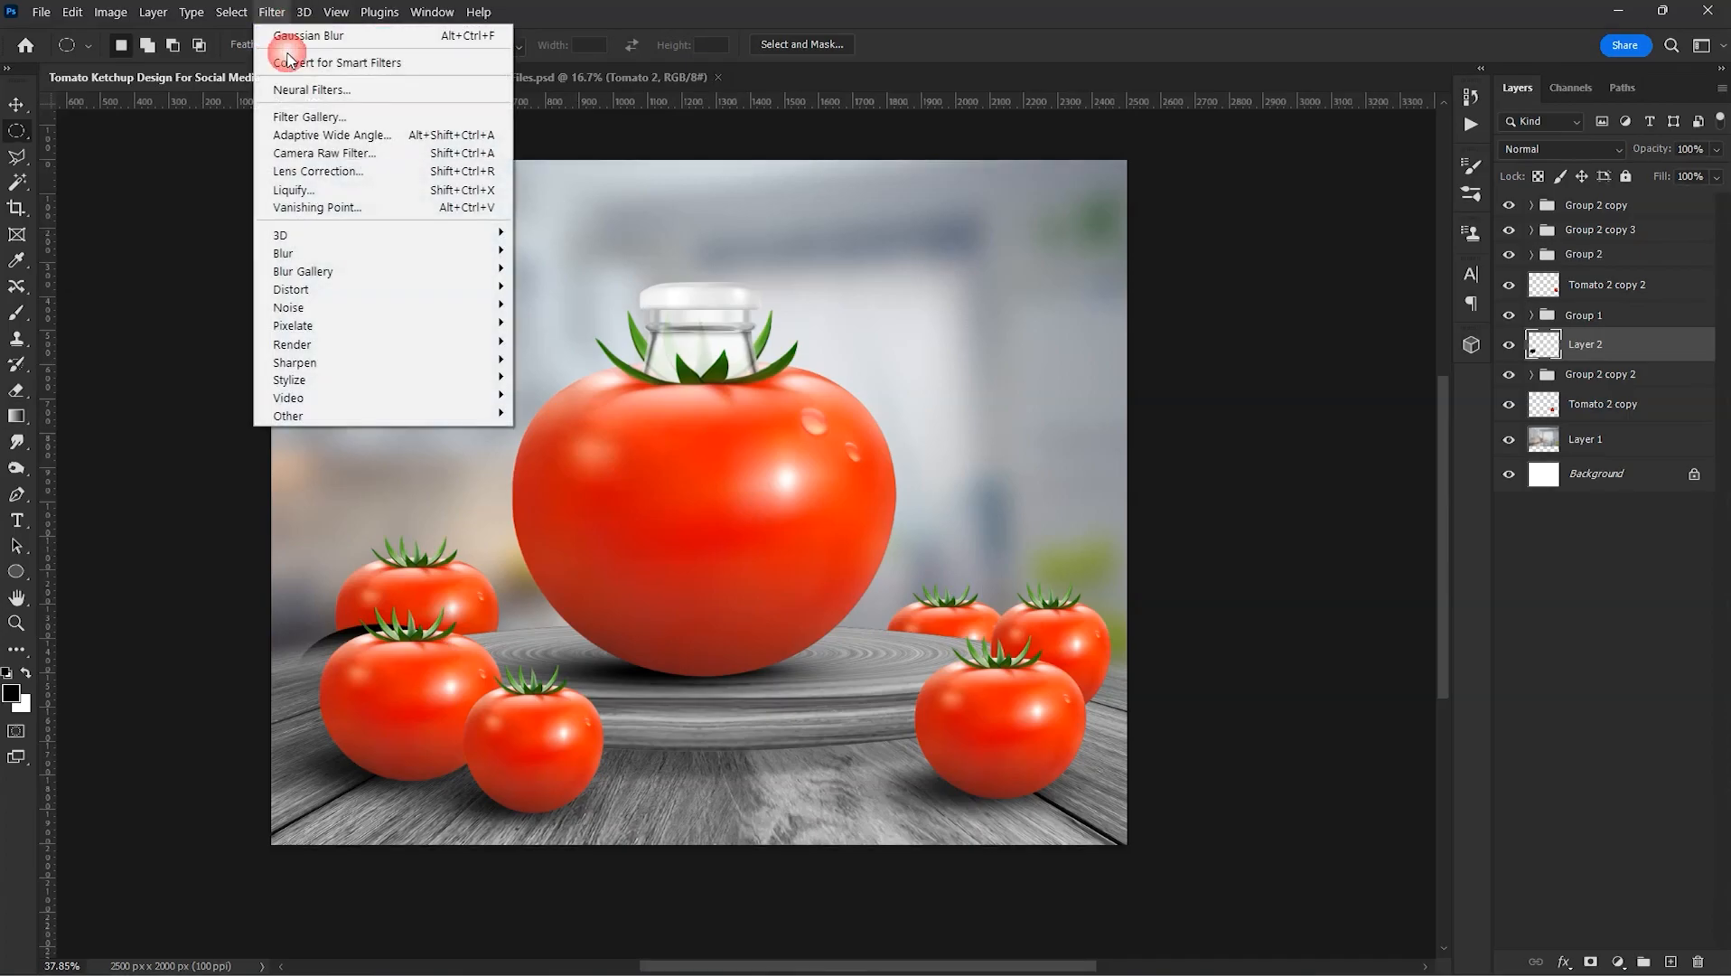
click(282, 31)
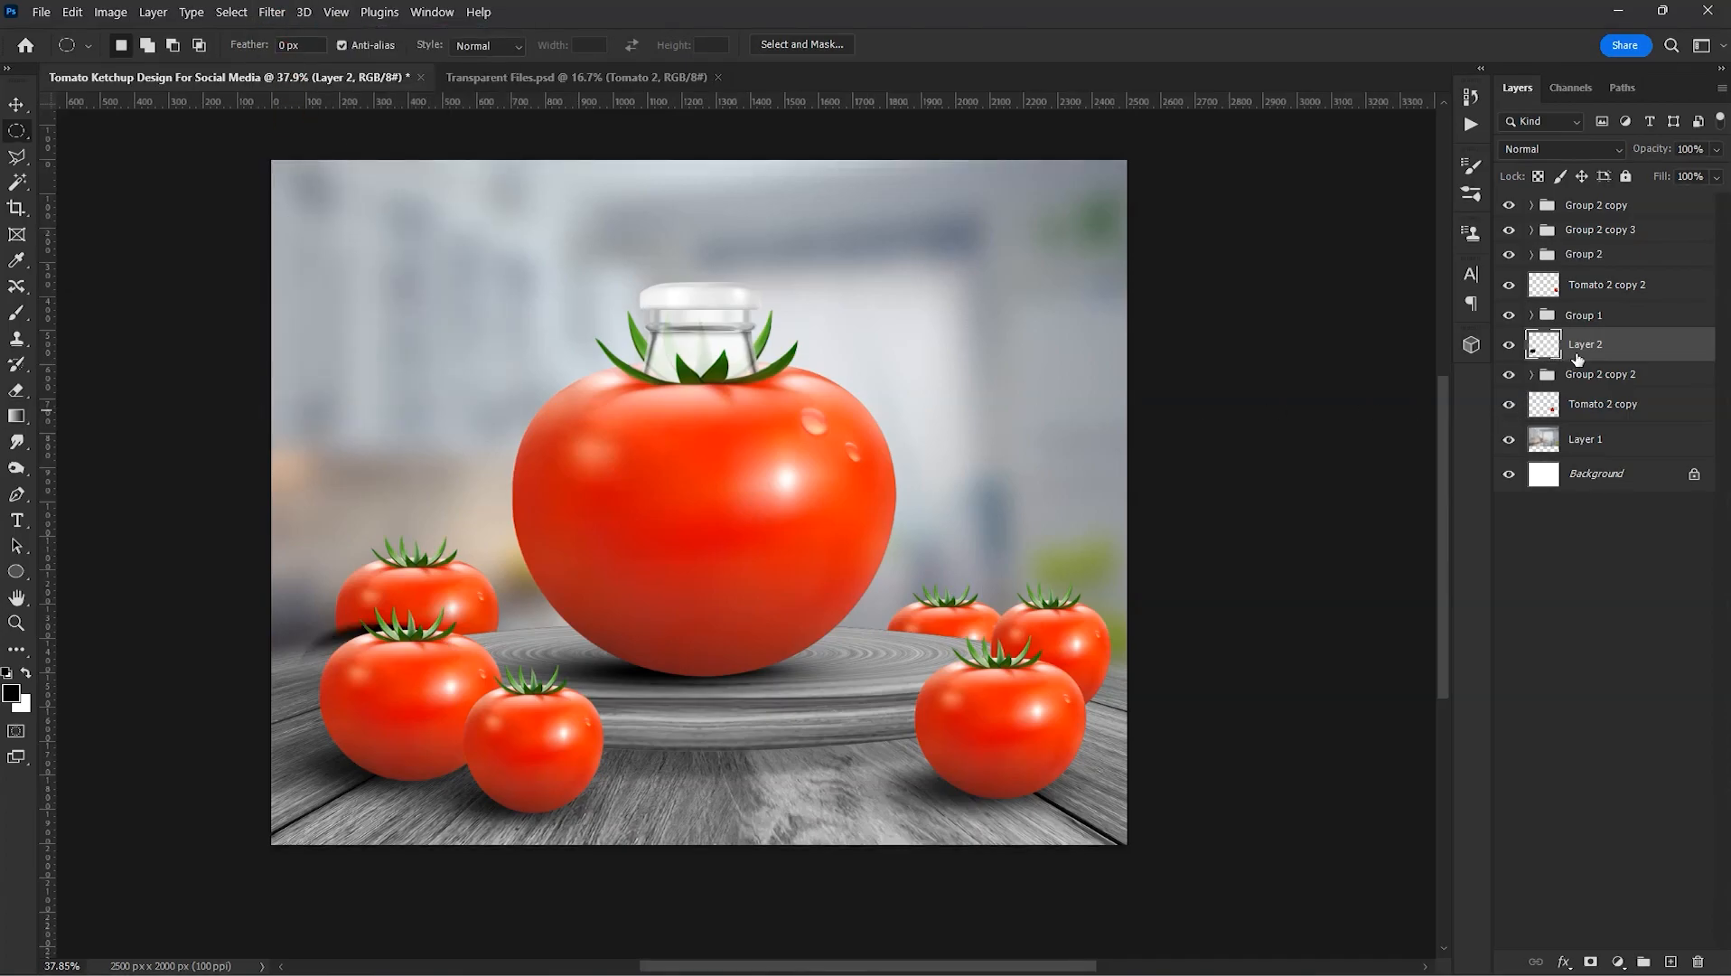
key(ctrl+bracketleft)
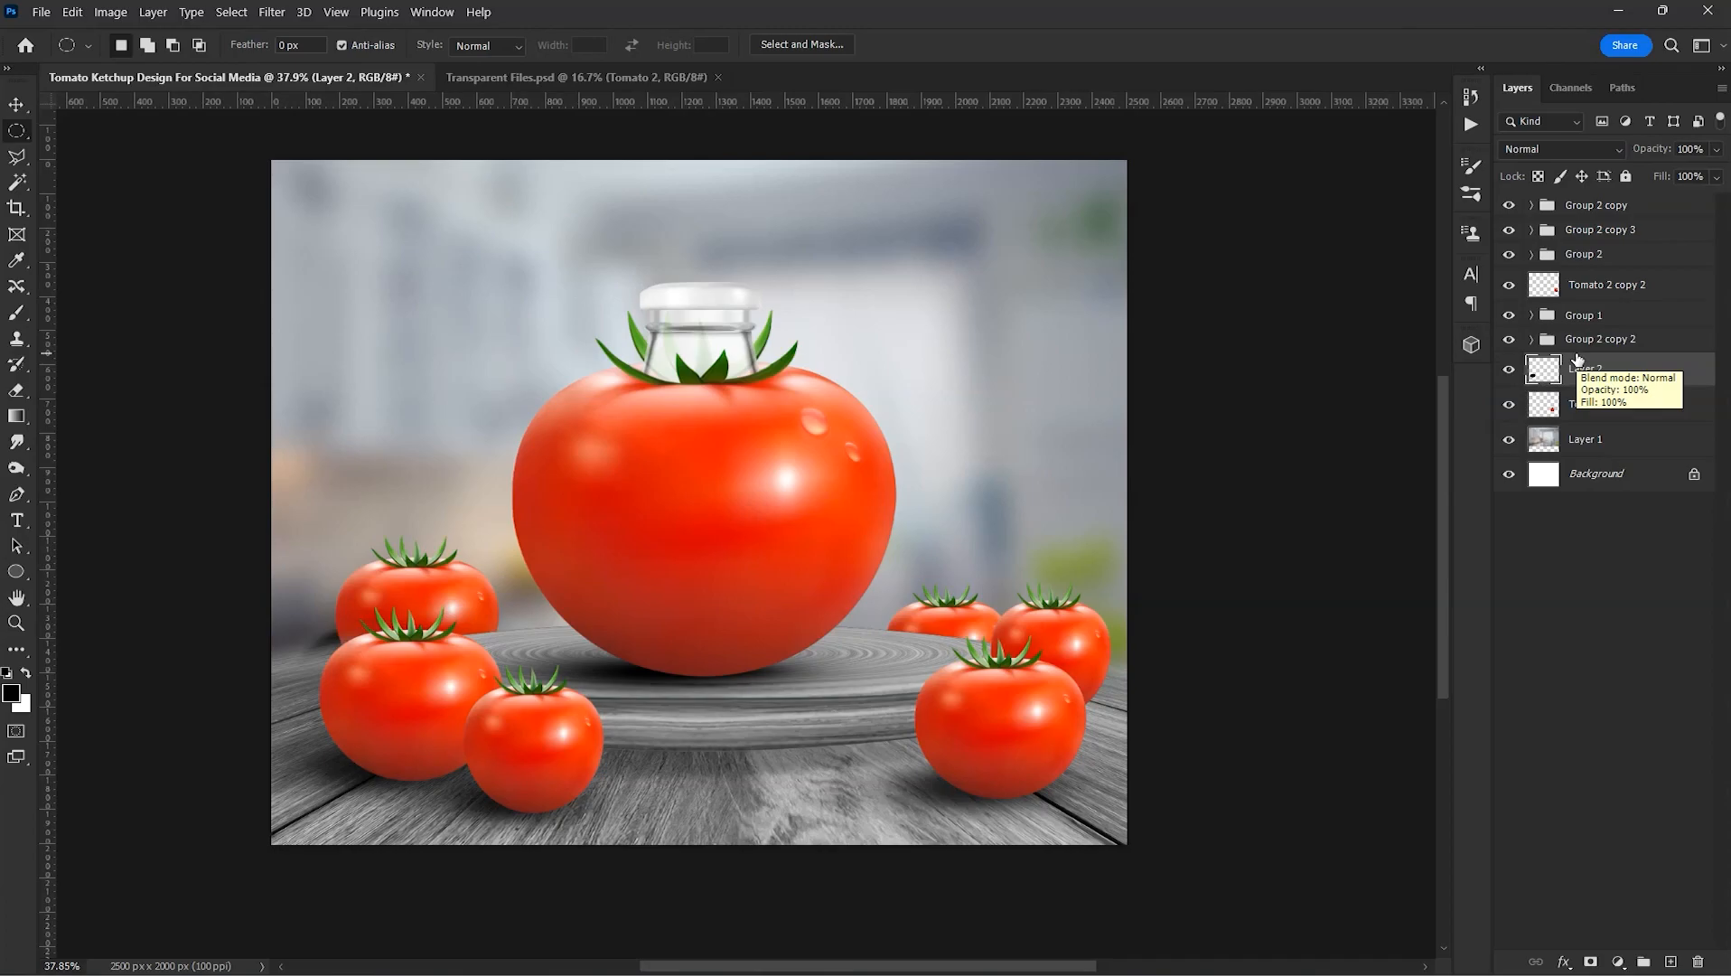
key(ctrl+bracketright)
key(ctrl+bracketright)
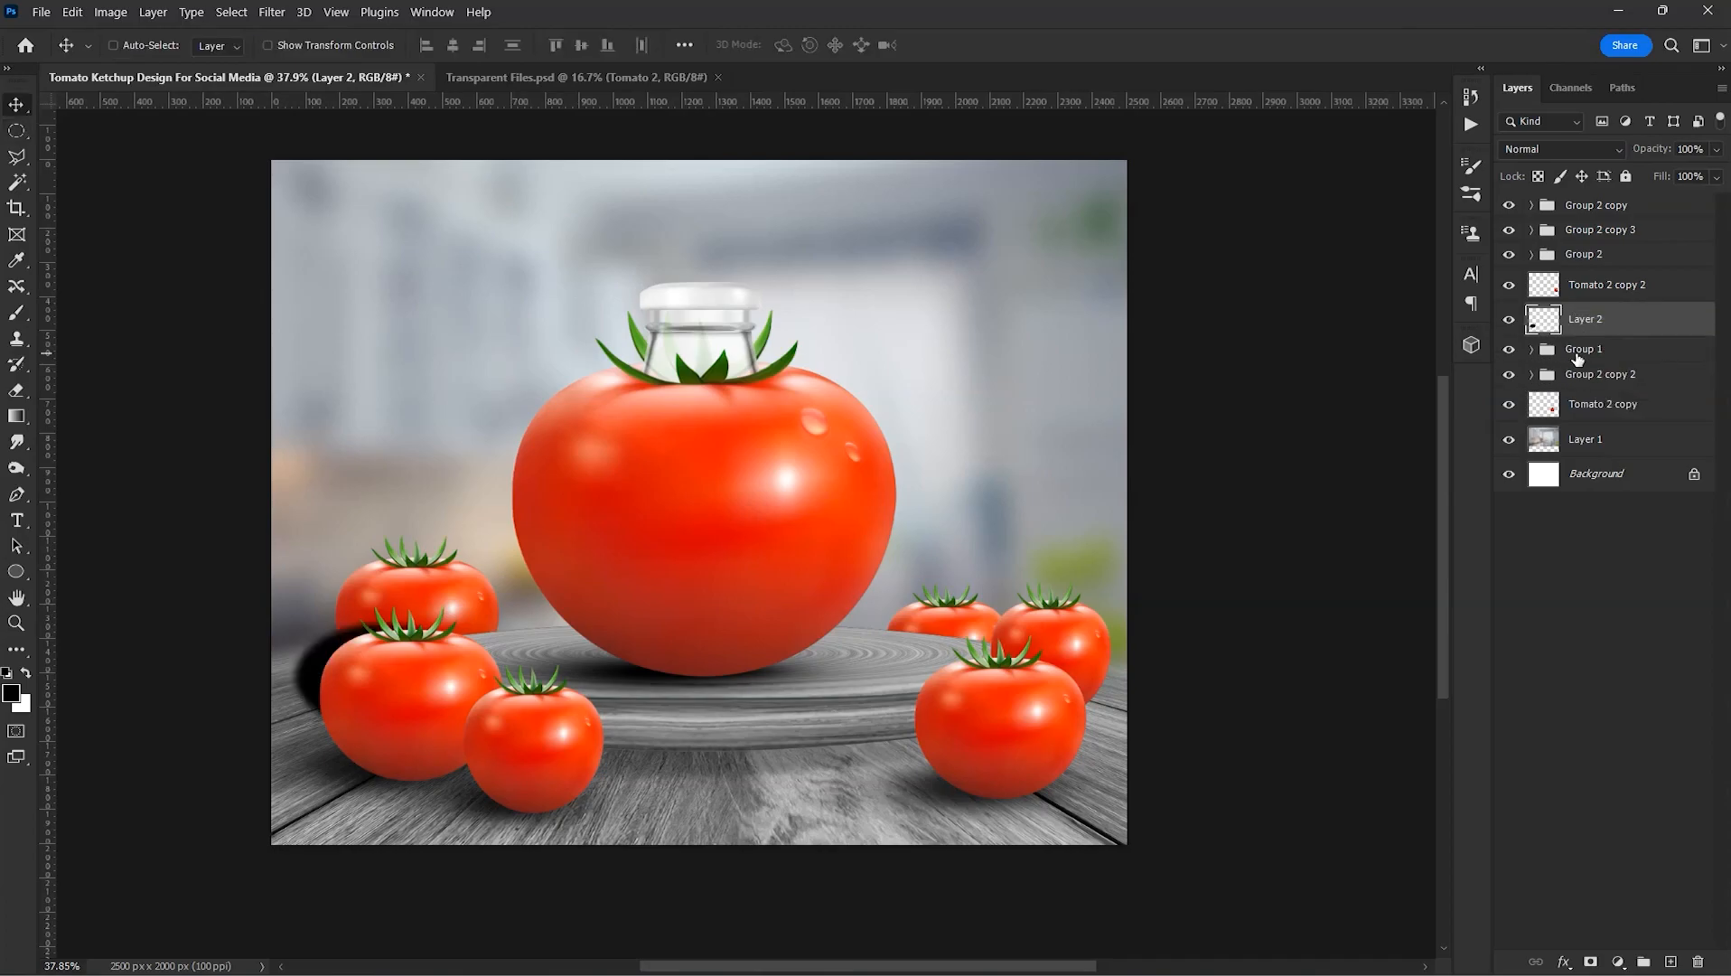
- Stretch the blurred black ellipse to about 118% height with a skew of about -26.8°, and set its layer opacity to 50%
key(ctrl+t)
drag(381, 627, 377, 652)
drag(381, 740, 337, 764)
drag(374, 650, 393, 632)
drag(331, 740, 310, 766)
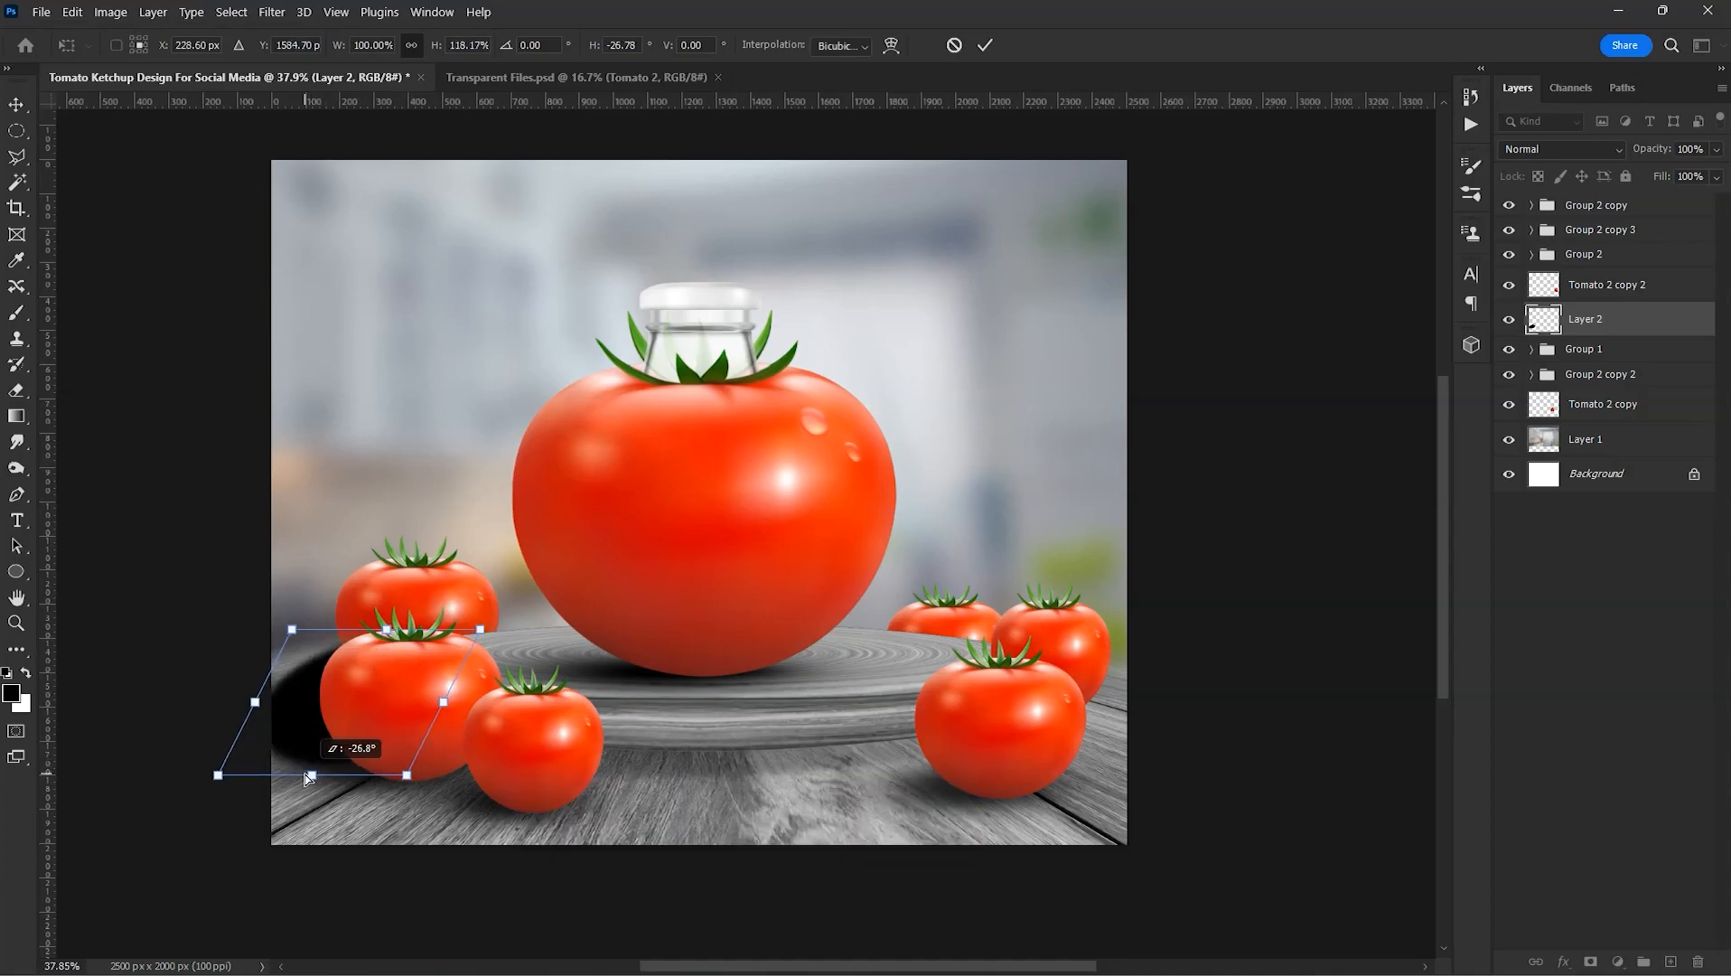
key(Return)
click(1671, 151)
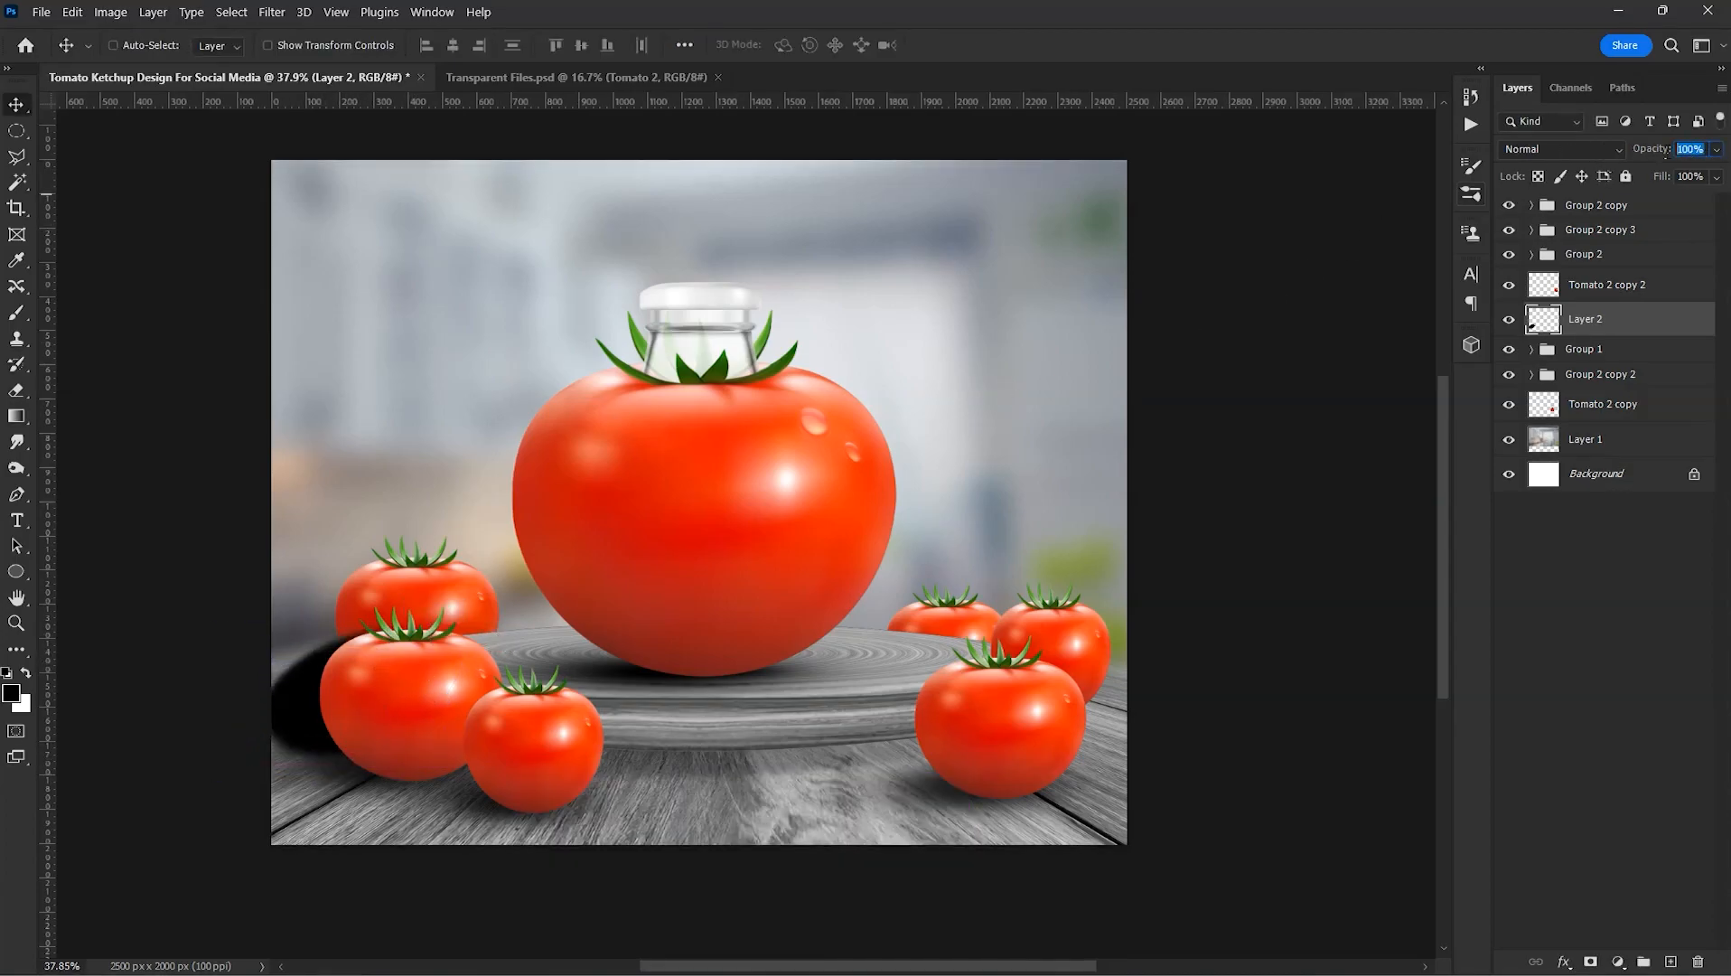
text(50)
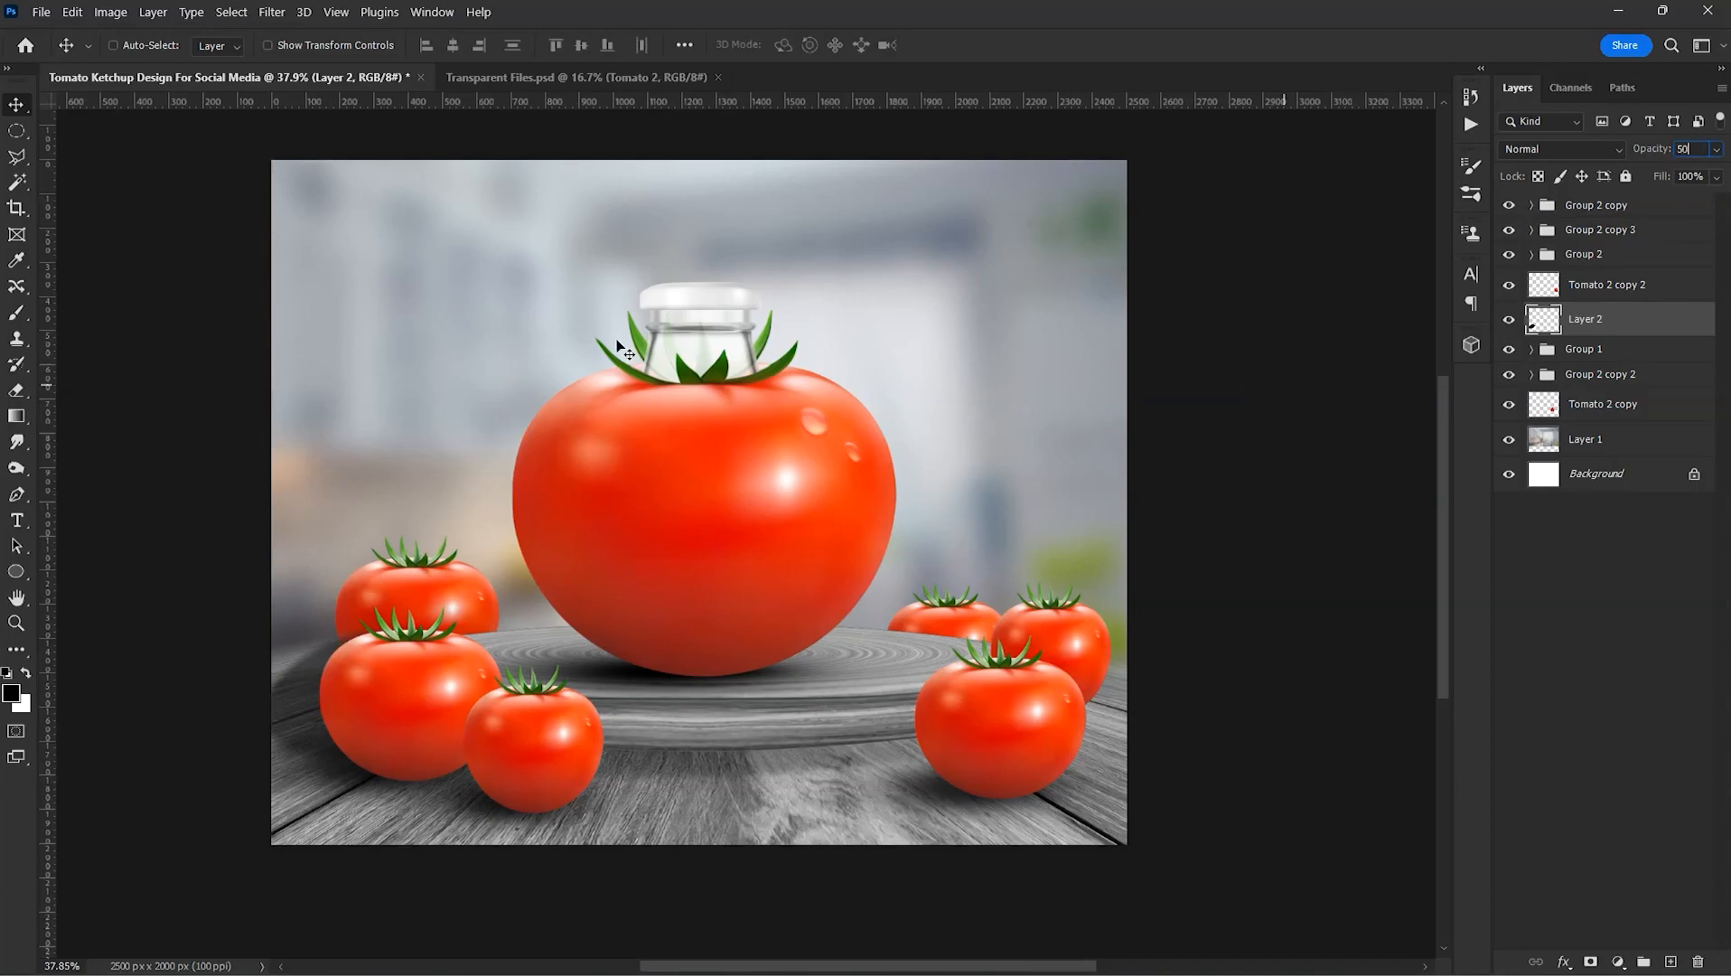
- Apply a Gaussian Blur with a 35-pixel radius to the black shadow on Layer 2
click(280, 14)
mouse_move(334, 253)
click(566, 326)
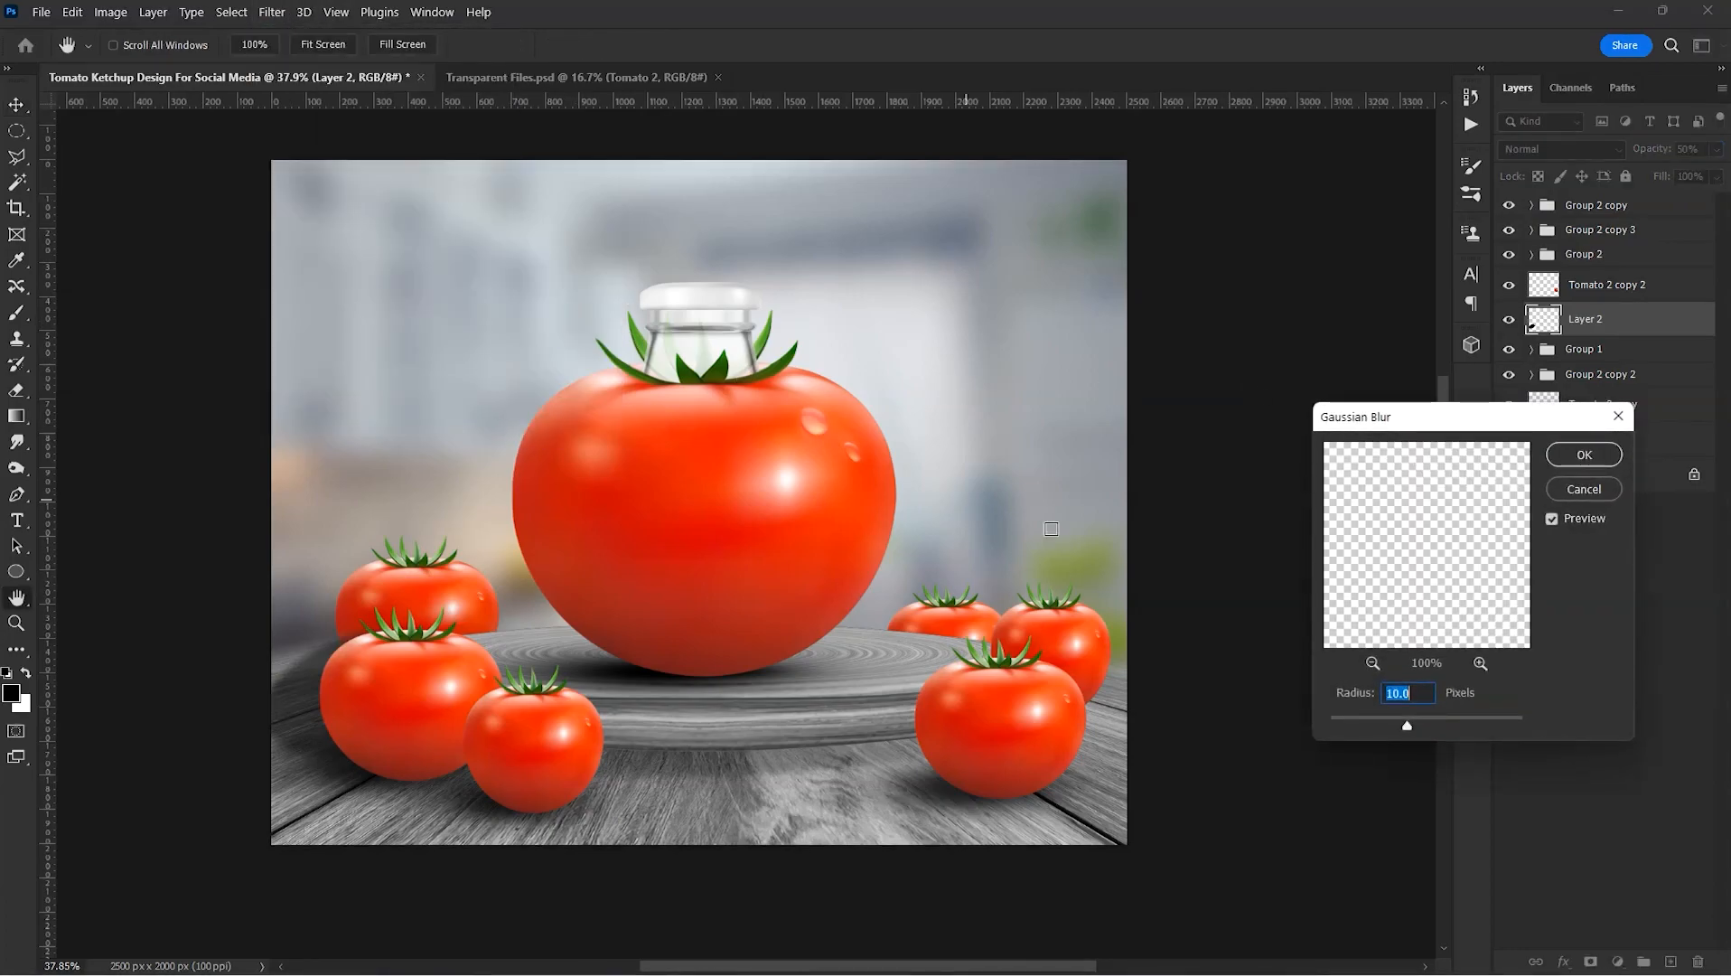
drag(1436, 718, 1413, 732)
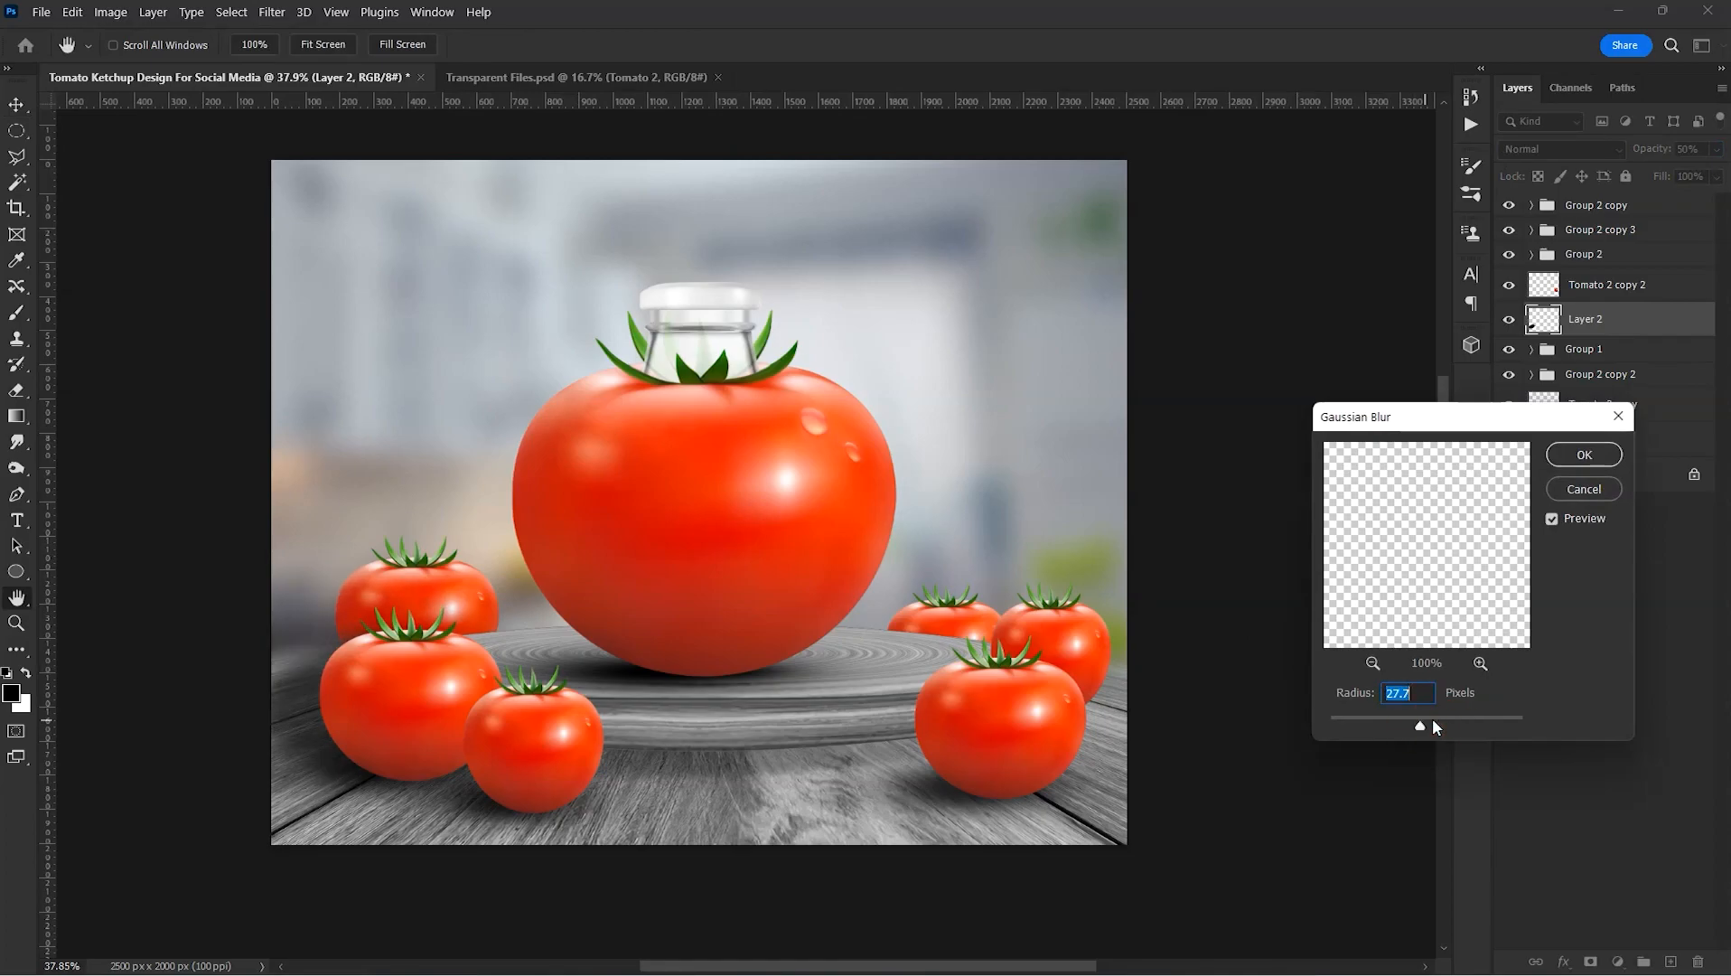
text(35)
click(1582, 454)
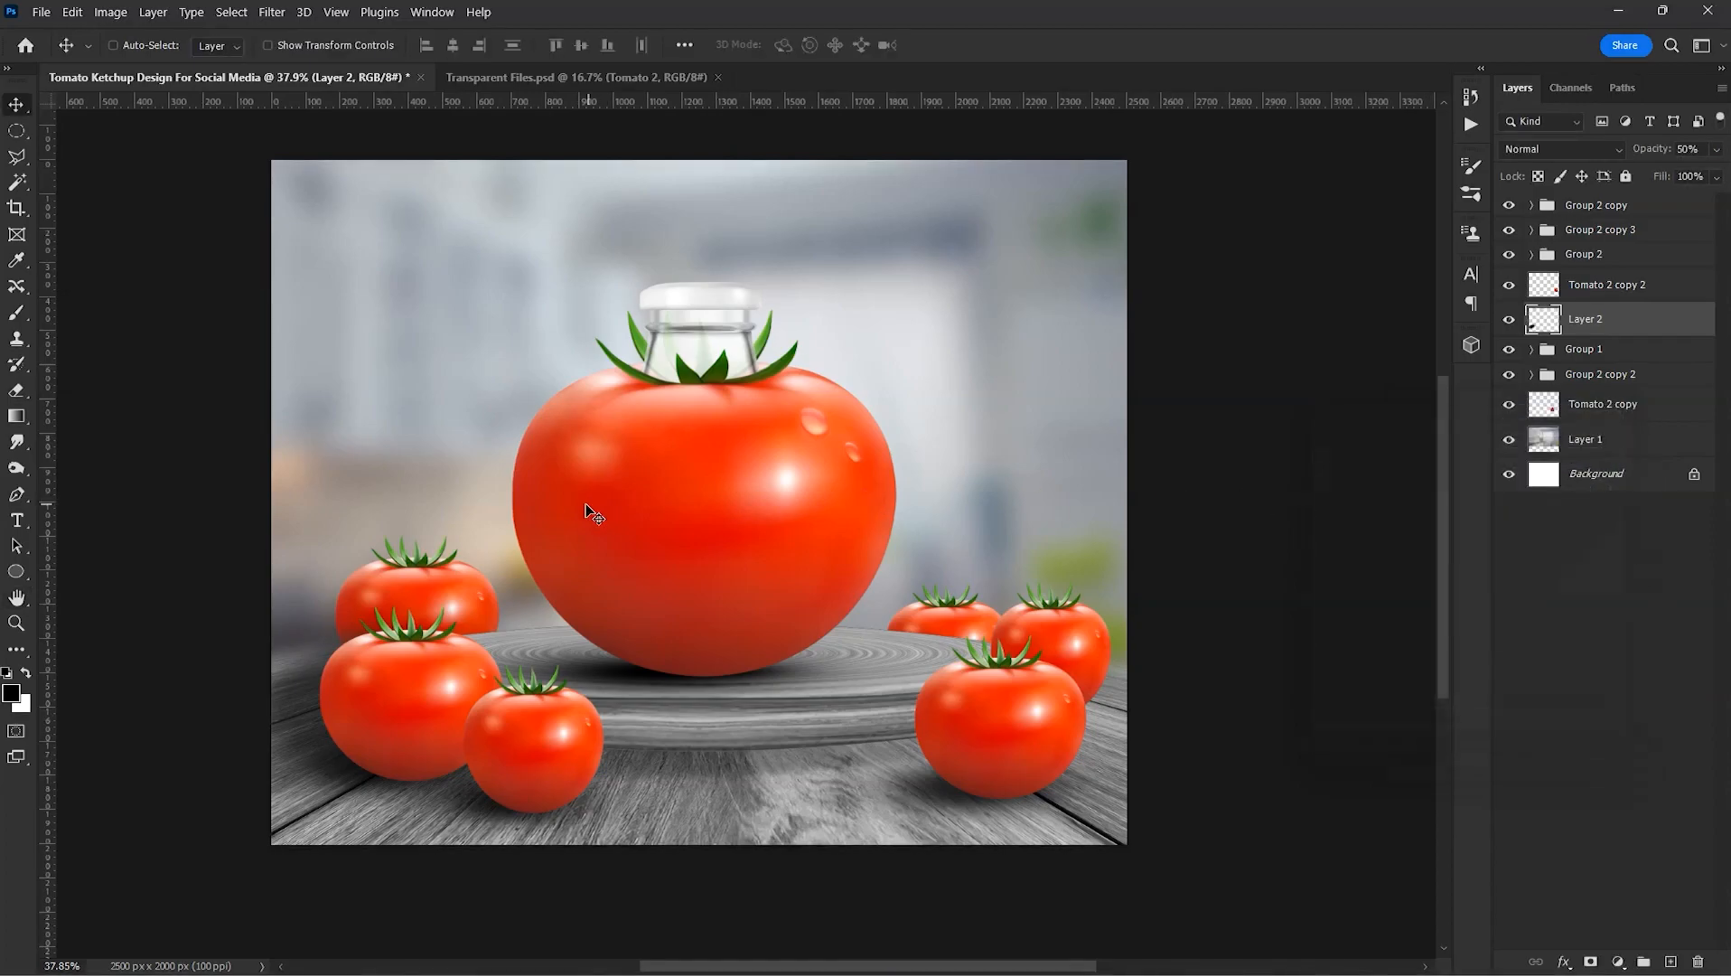
- Free-transform the blurred Layer 2 shadow, adjusting its shape and extending it outward to the left of the left tomatoes
key(ctrl+t)
drag(345, 599, 352, 622)
drag(231, 623, 100, 600)
key(Return)
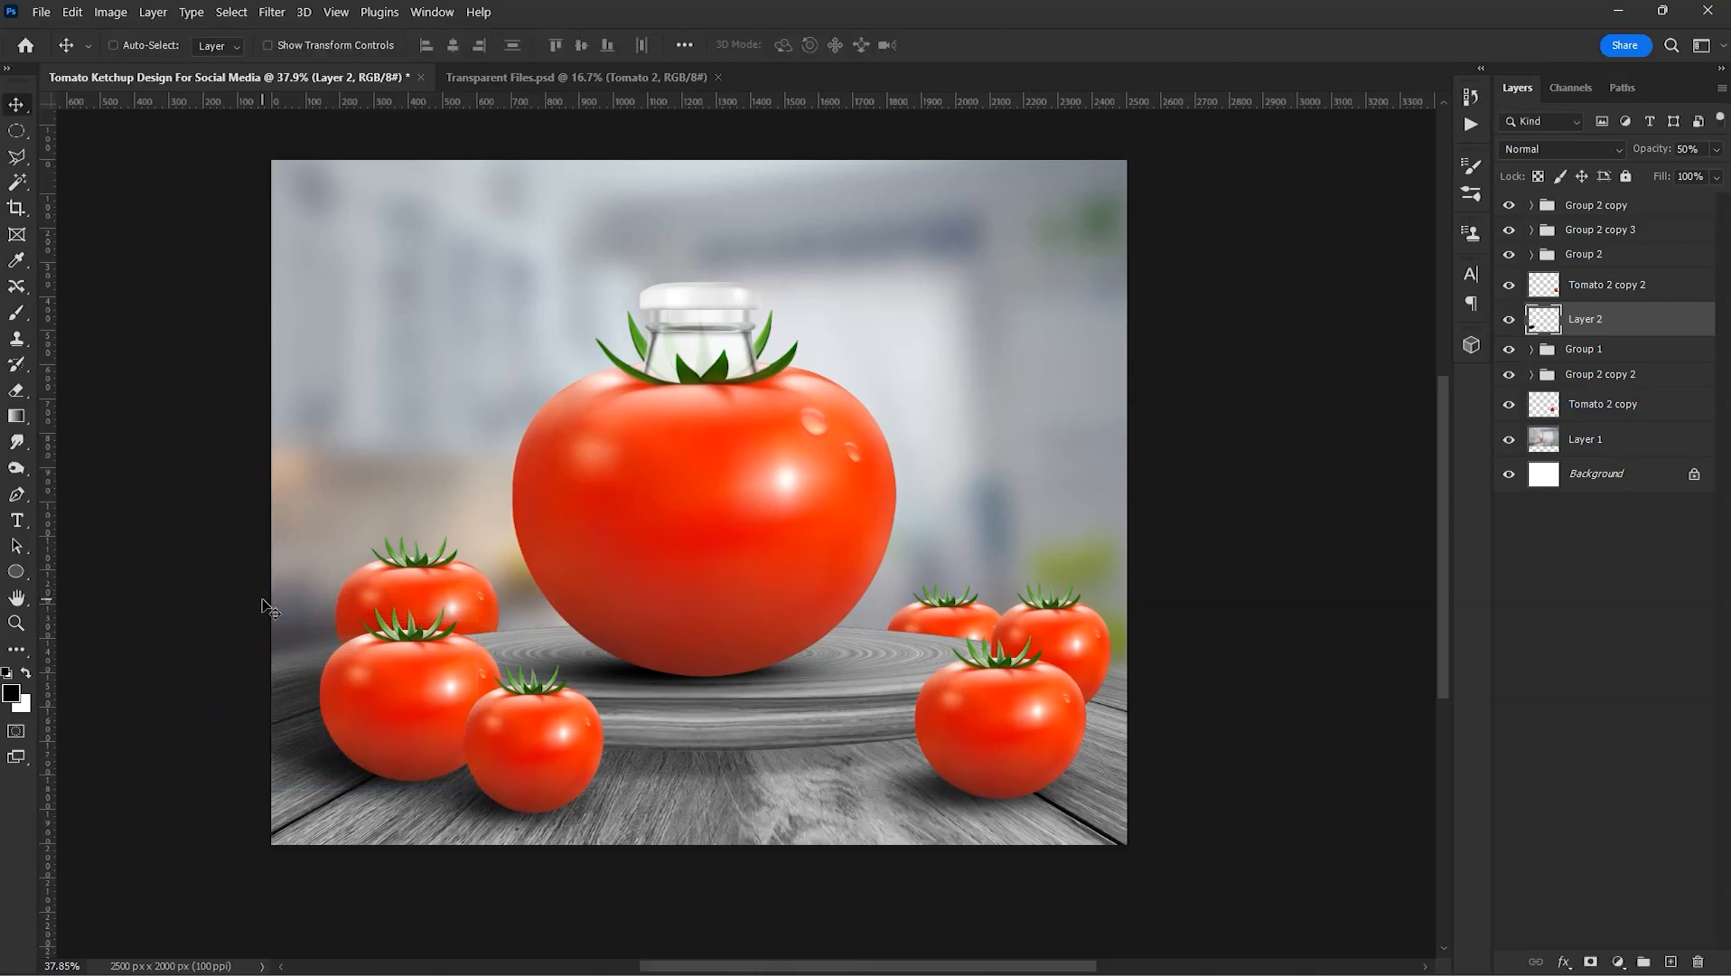
- Paint black on the Wood Texture layer mask with a soft 250 px brush along the wood's edge beside the back-left tomato
right_click(673, 789)
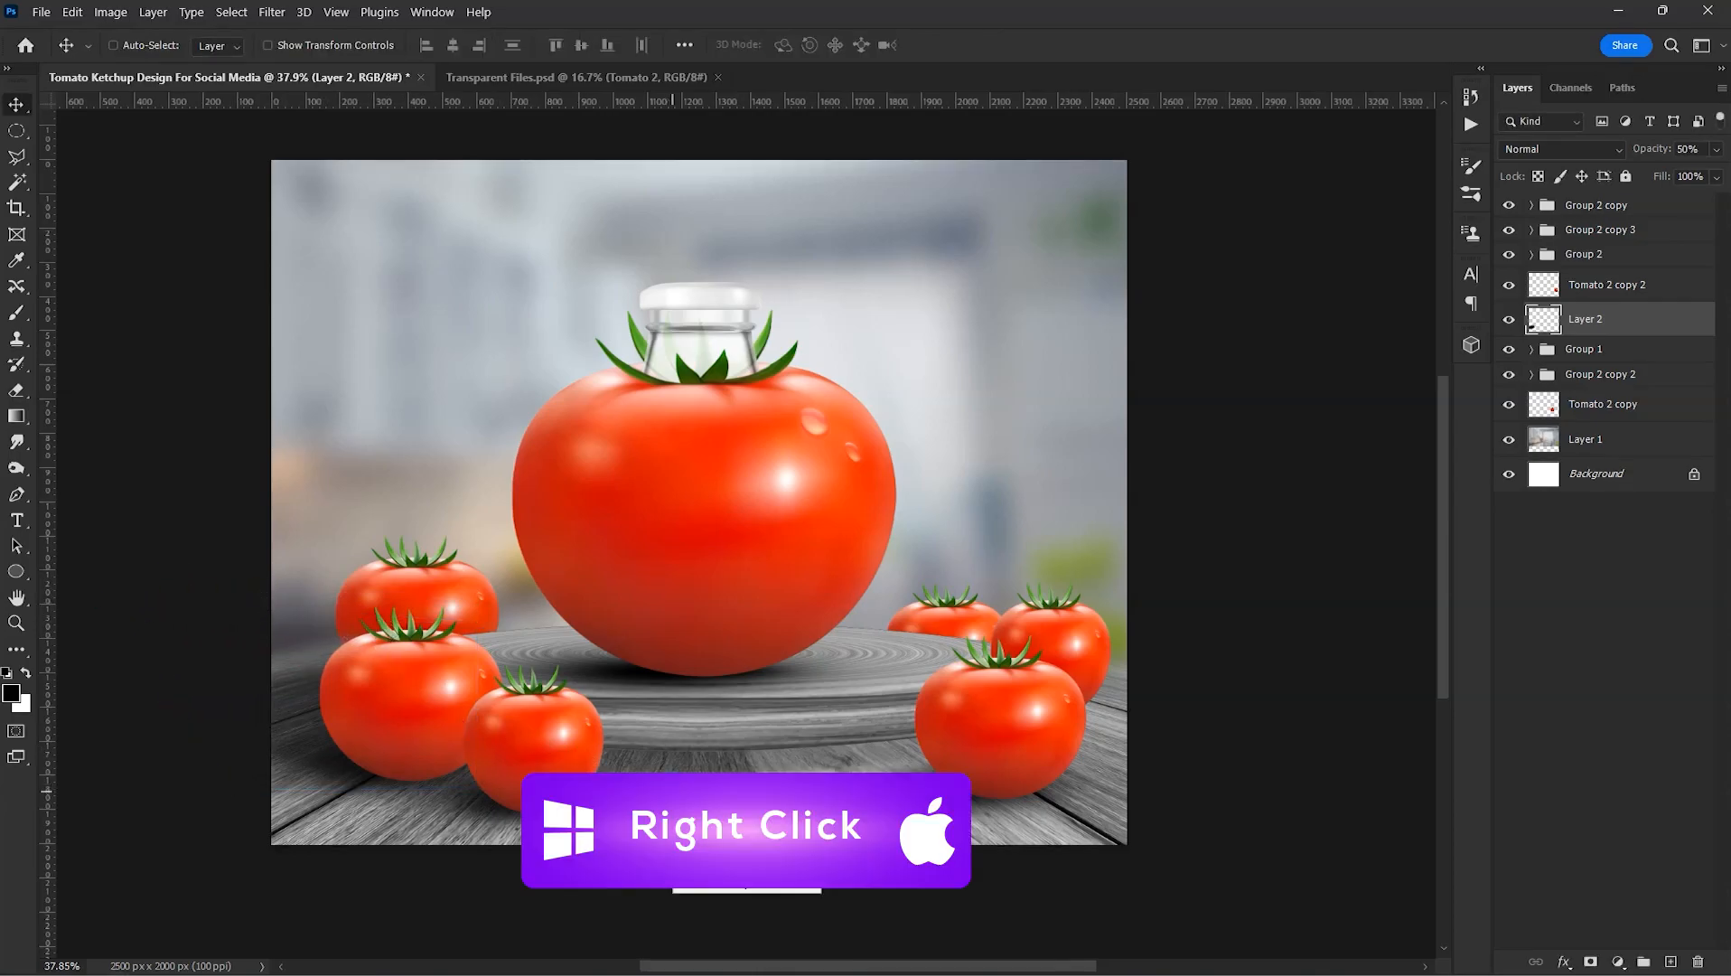
click(743, 839)
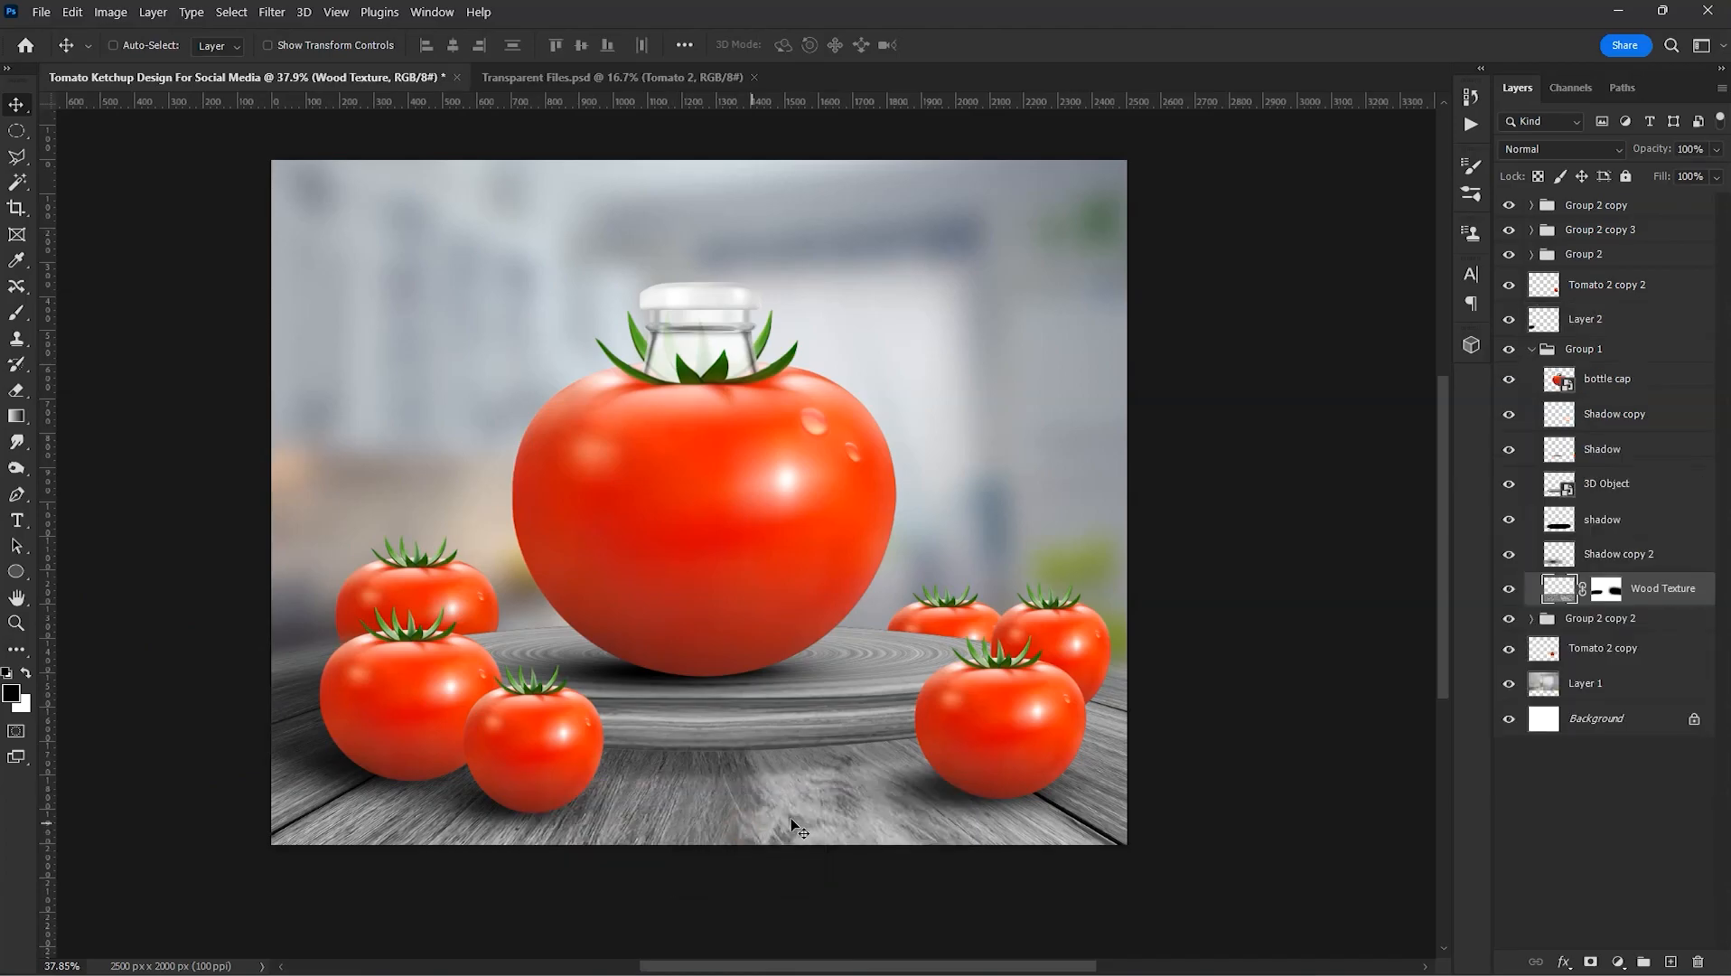
click(1596, 591)
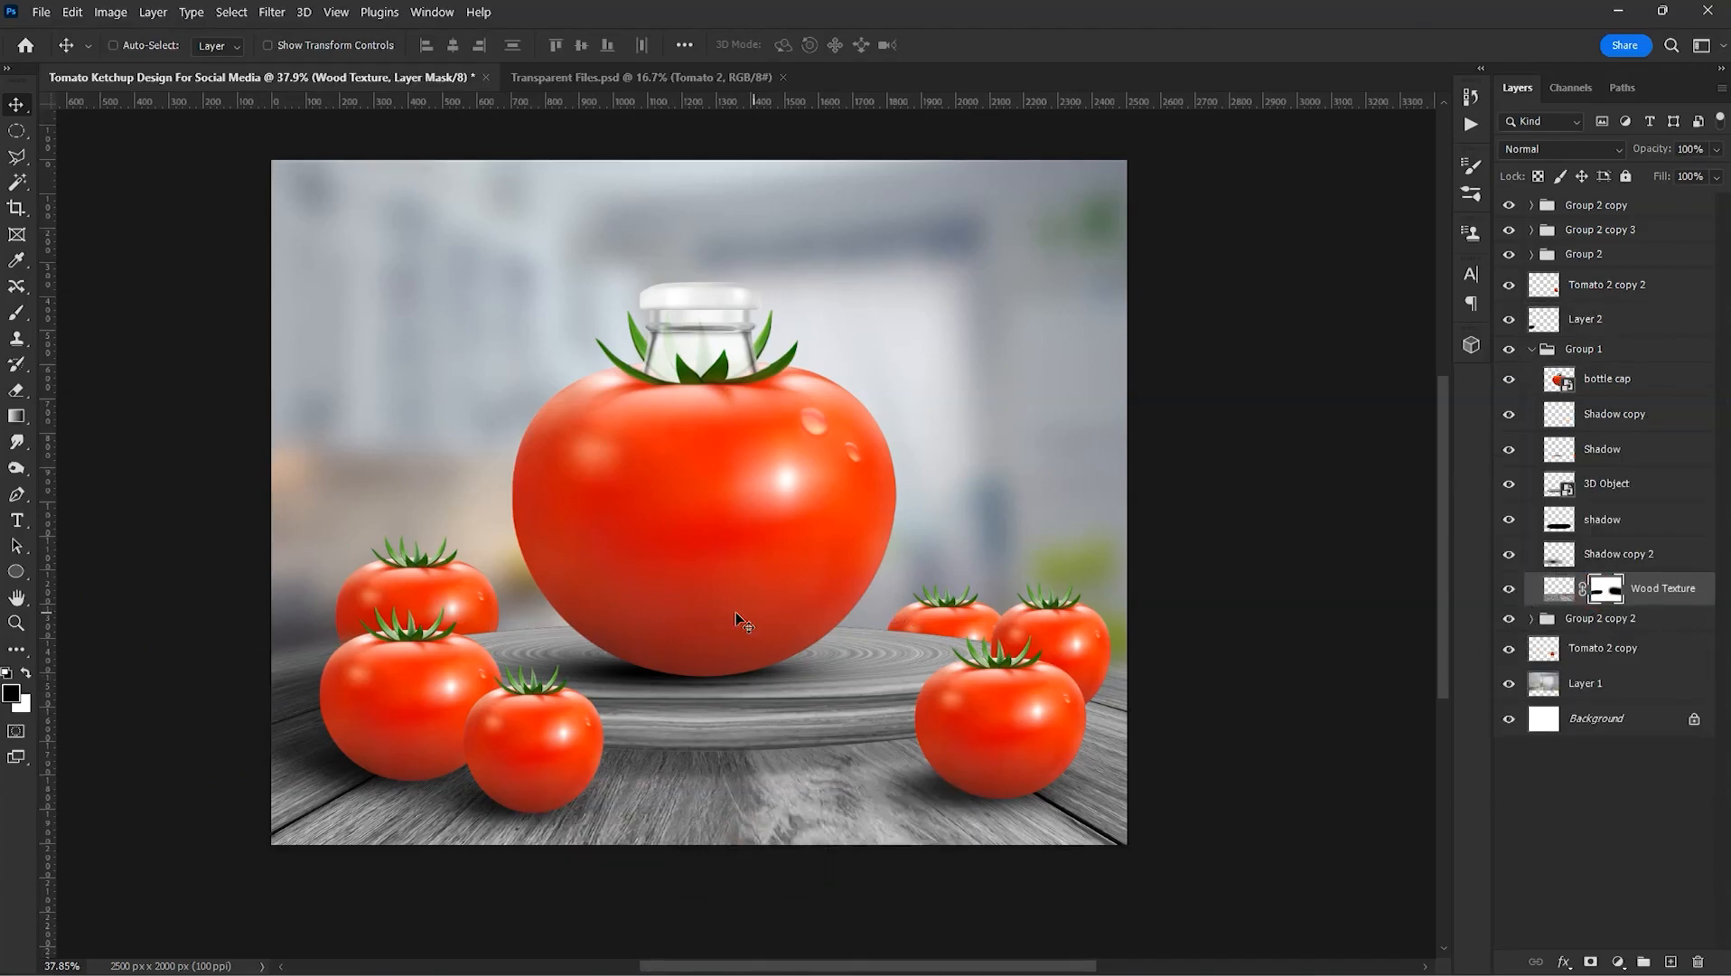
key(b)
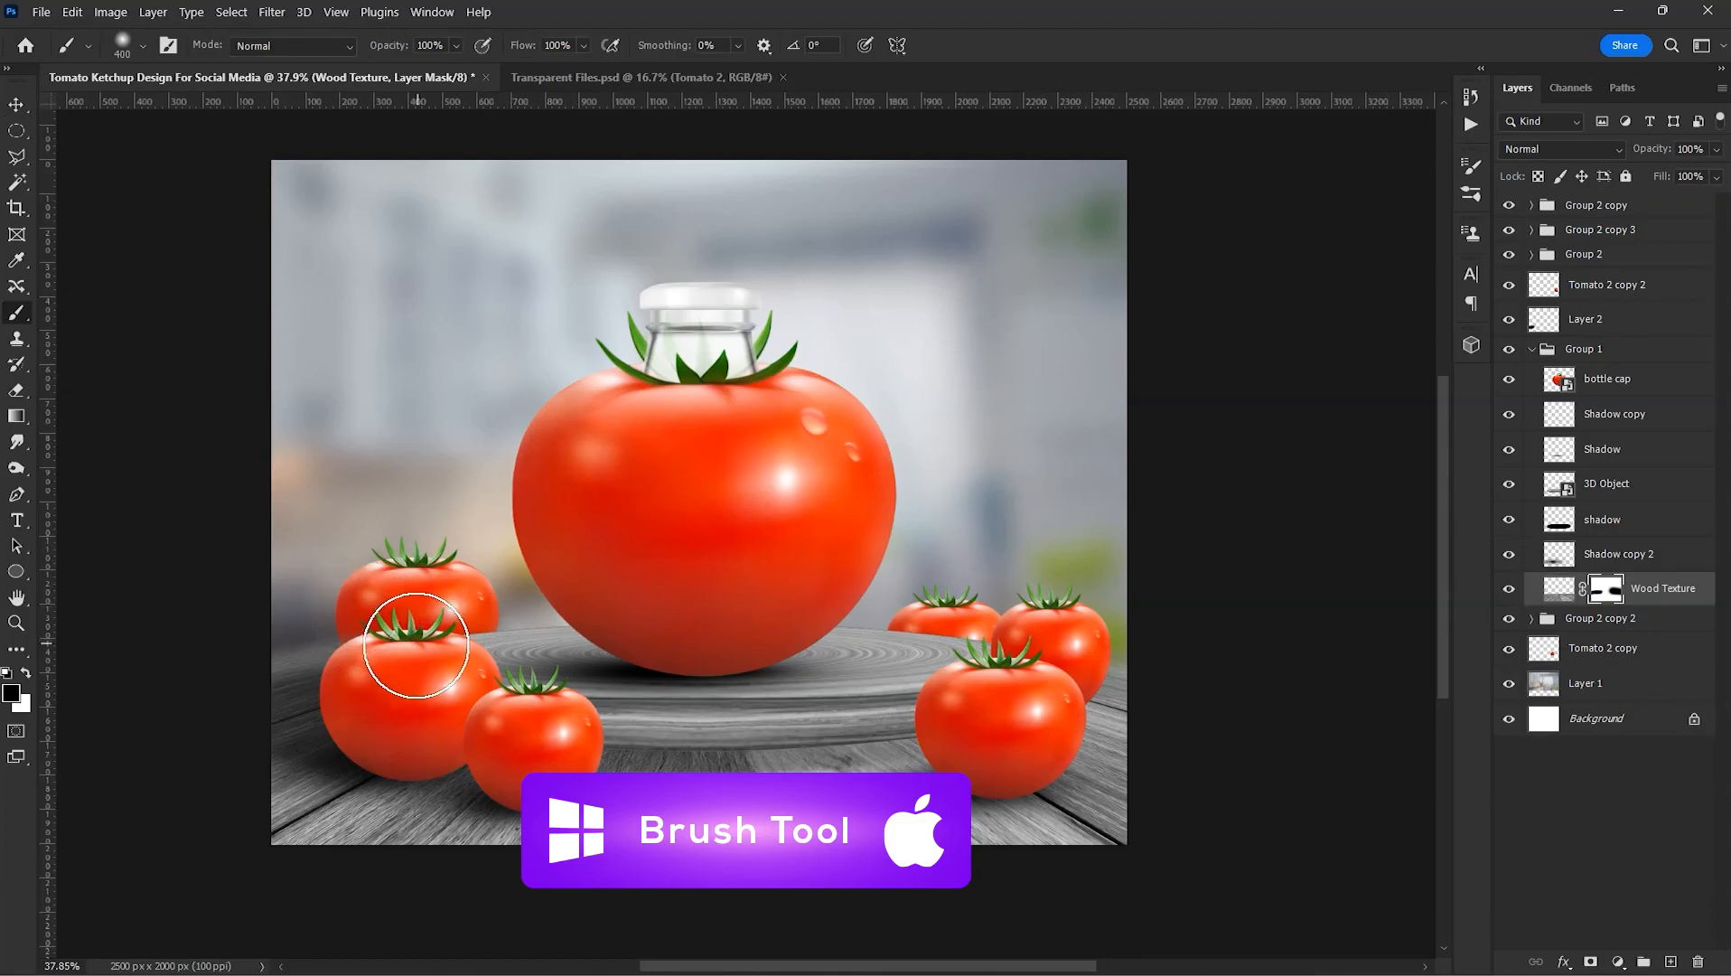
key(bracketleft)
key(bracketleft)
key(bracketleft)
key(bracketleft)
key(bracketleft)
key(bracketleft)
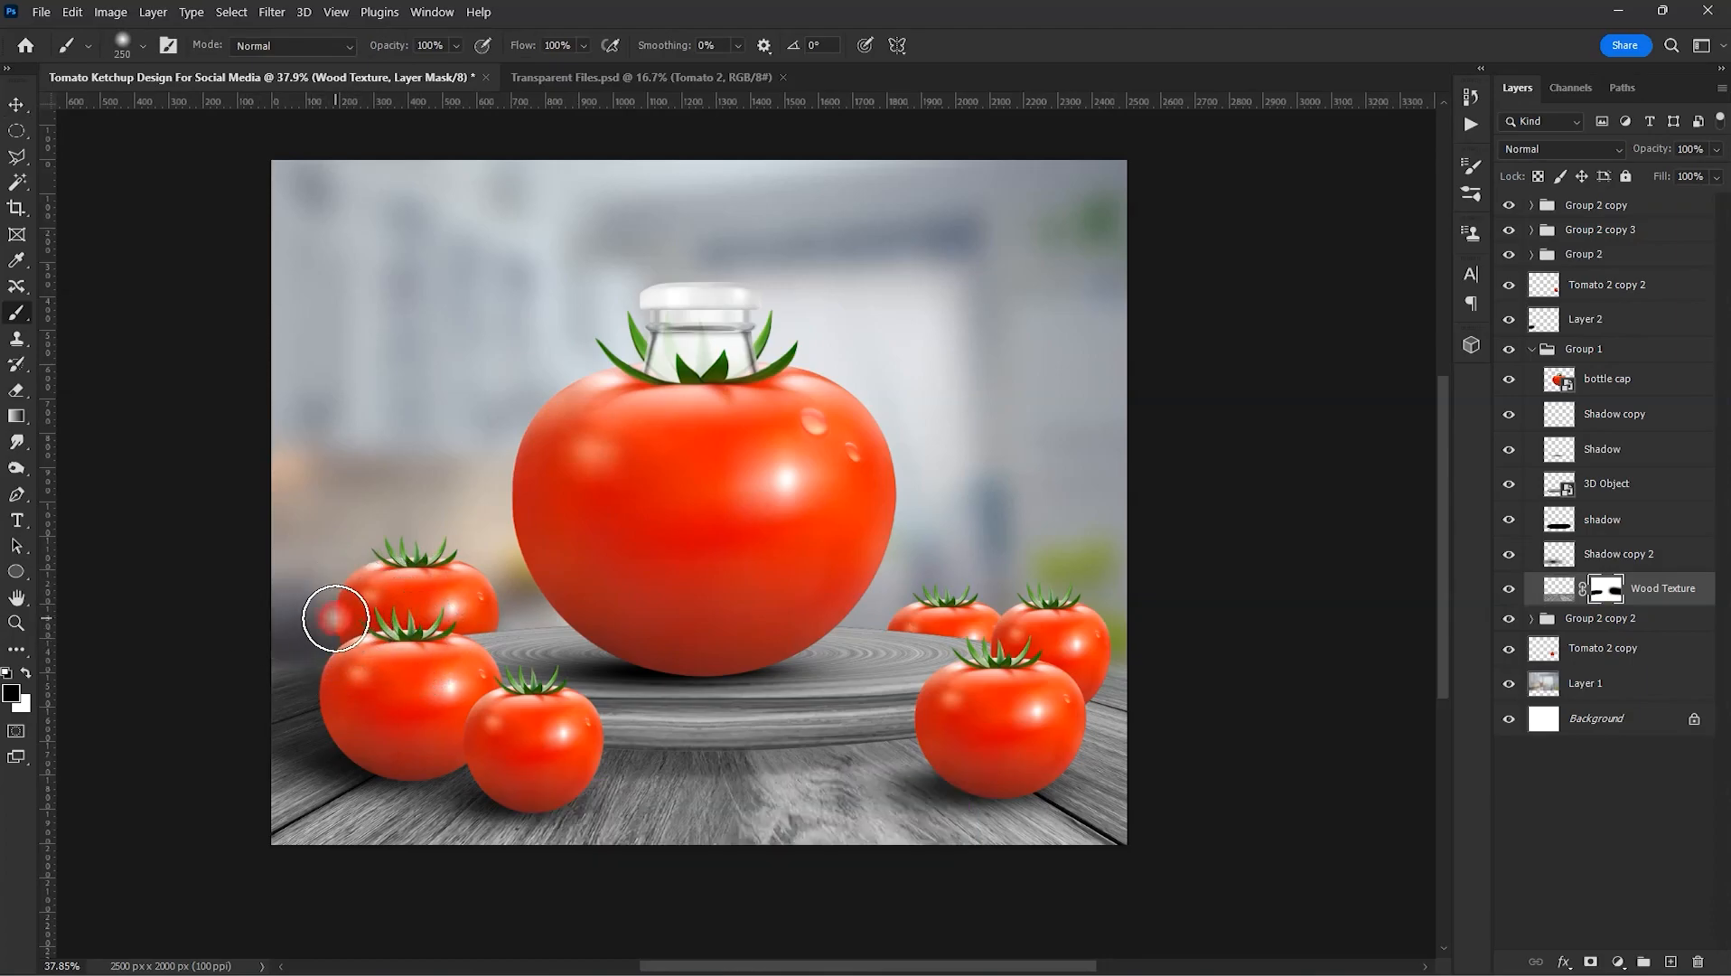
scroll(307, 641, up, 5)
drag(354, 590, 451, 536)
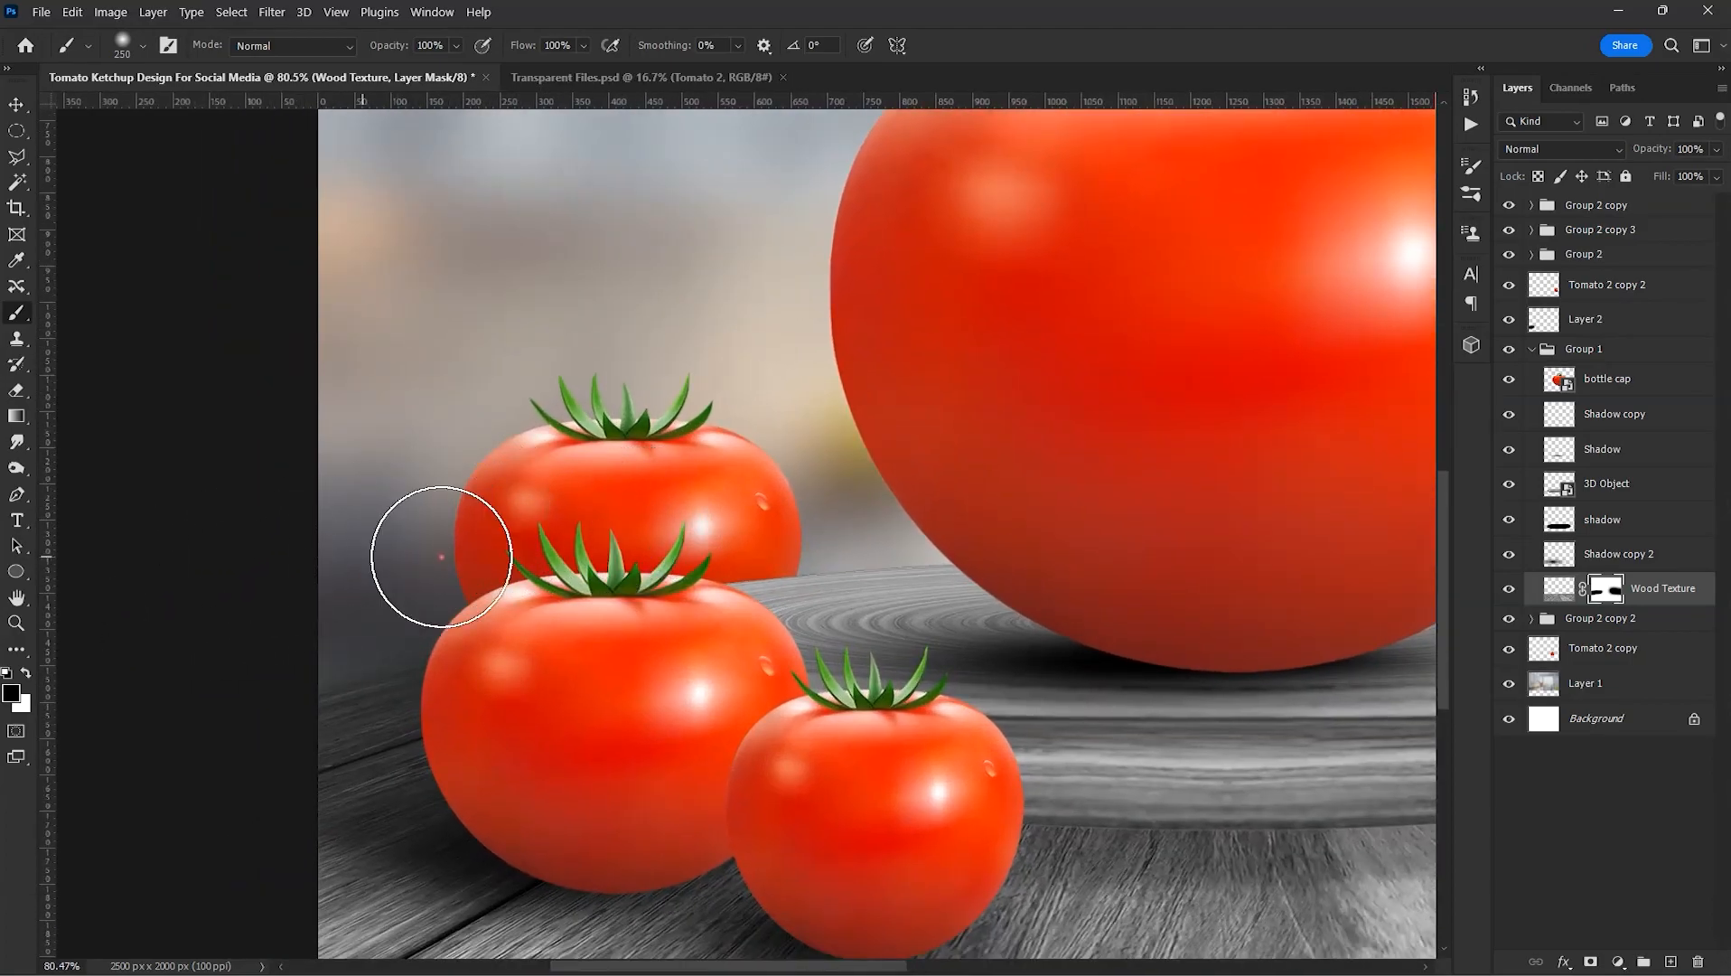
key(ctrl+0)
key(v)
drag(635, 511, 584, 529)
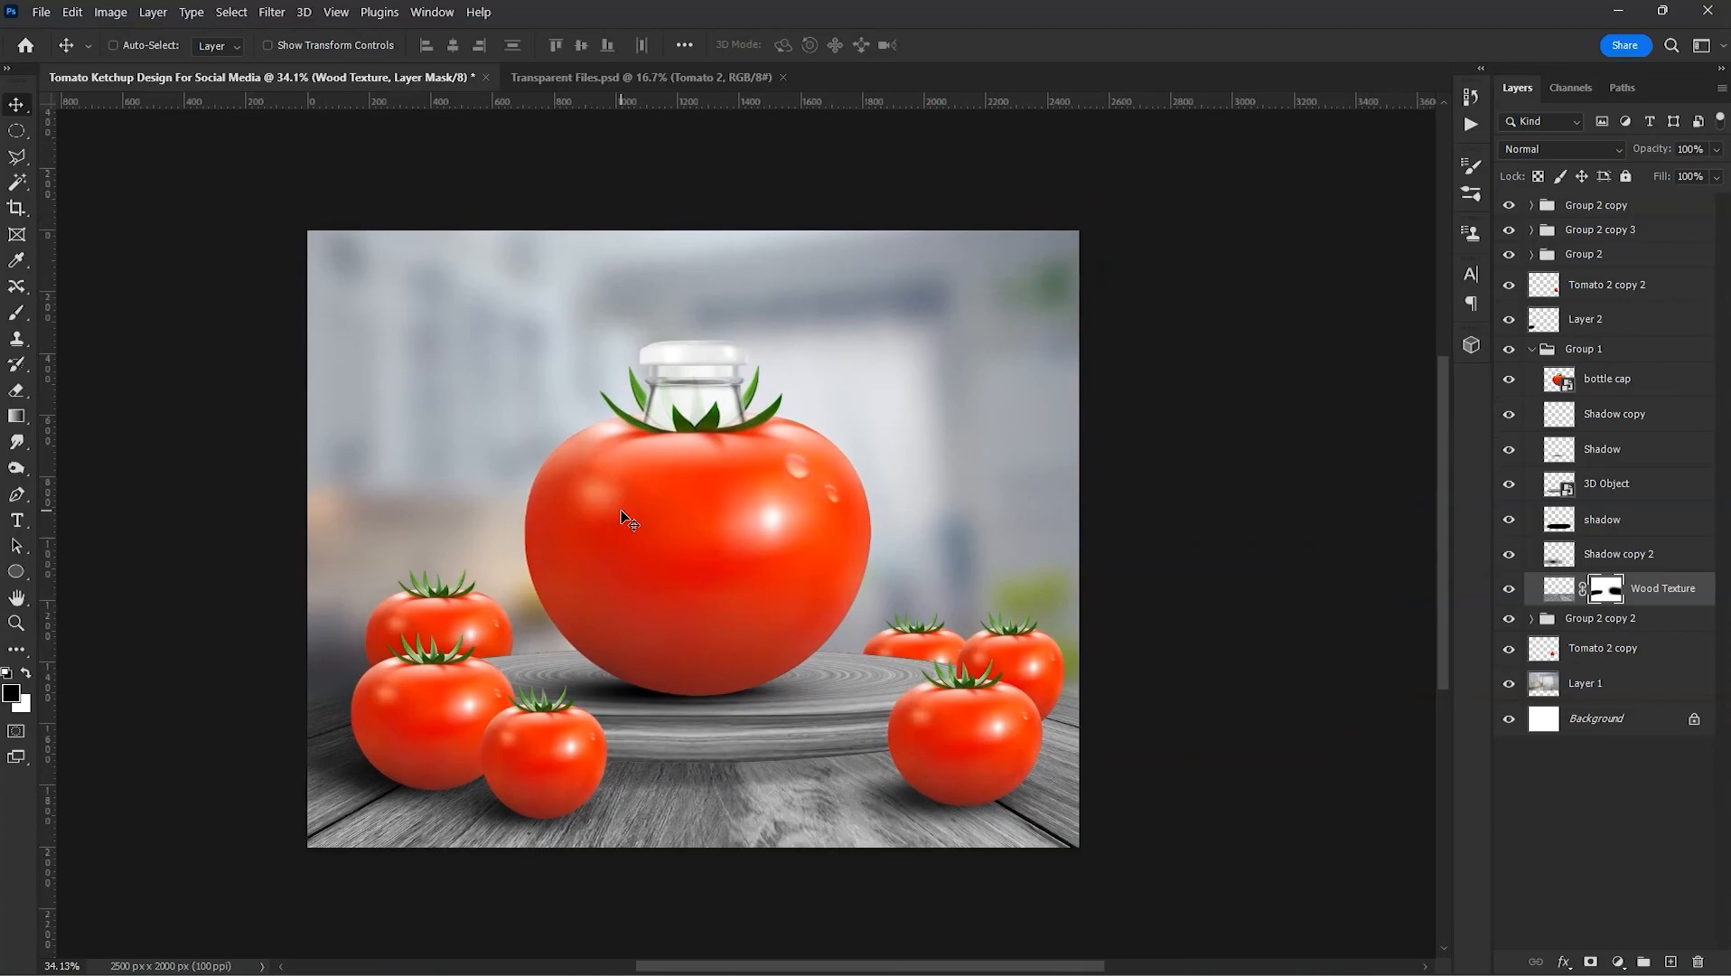
- Load the bottle cap layer's outline as a selection, fill it with black on a new layer directly above, and deselect
click(1604, 381)
click(1511, 380)
click(1510, 380)
ctrl+click(1556, 384)
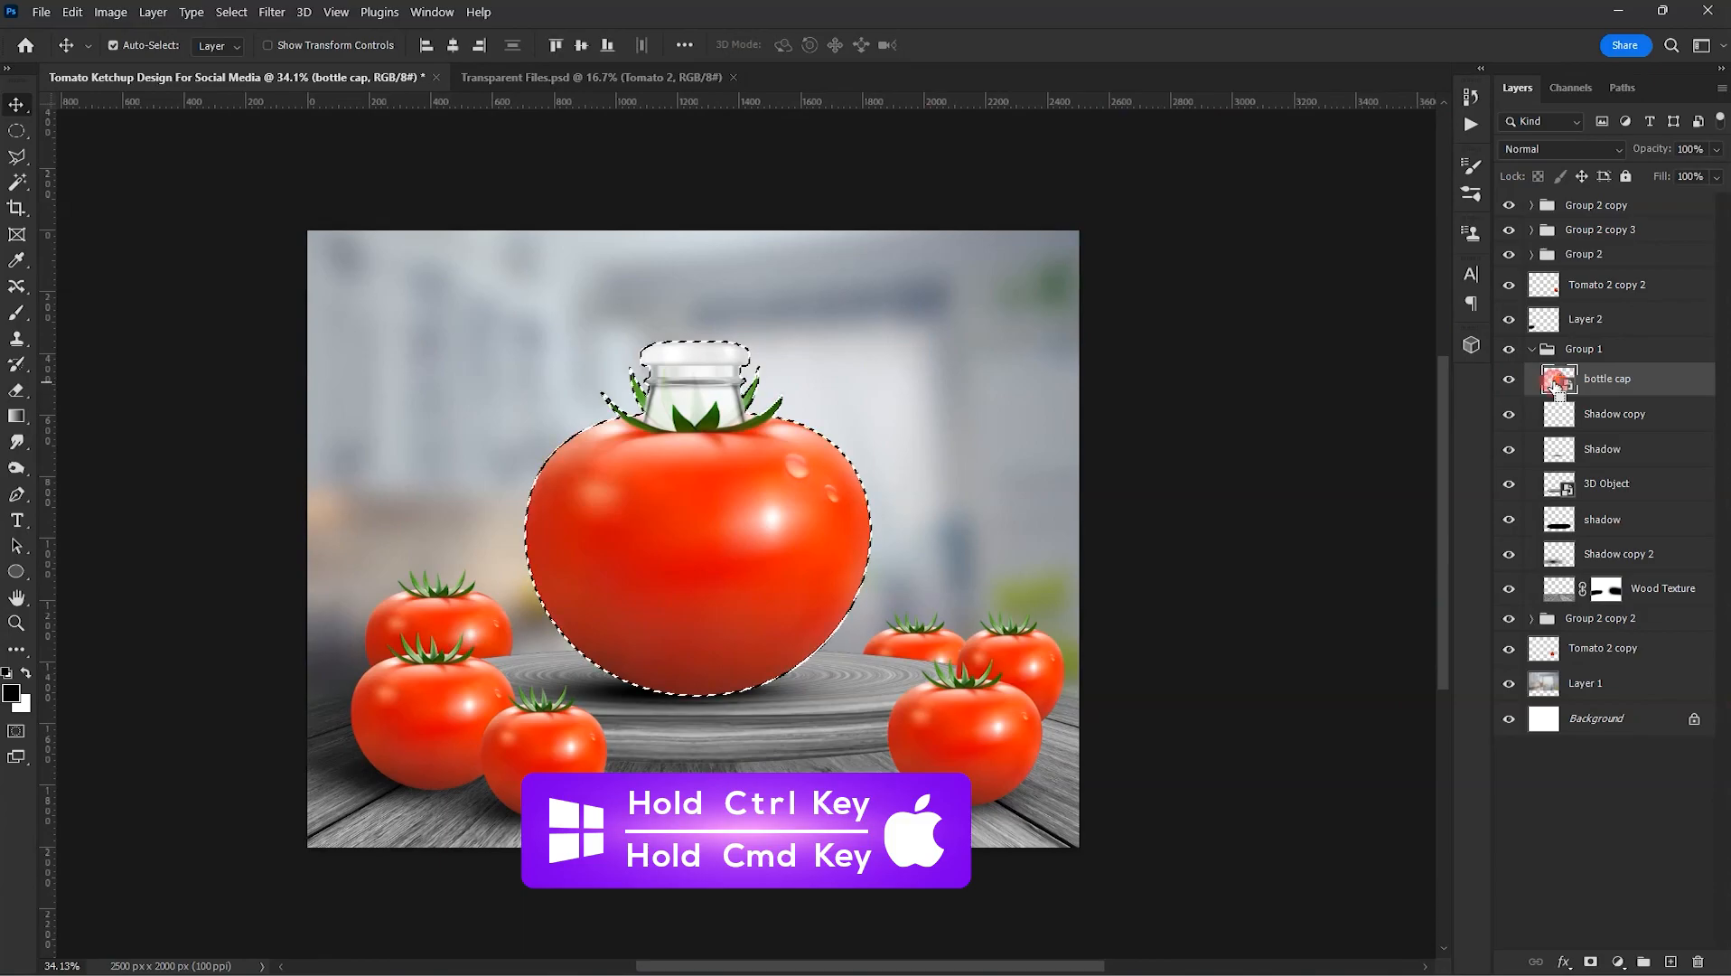
click(1671, 961)
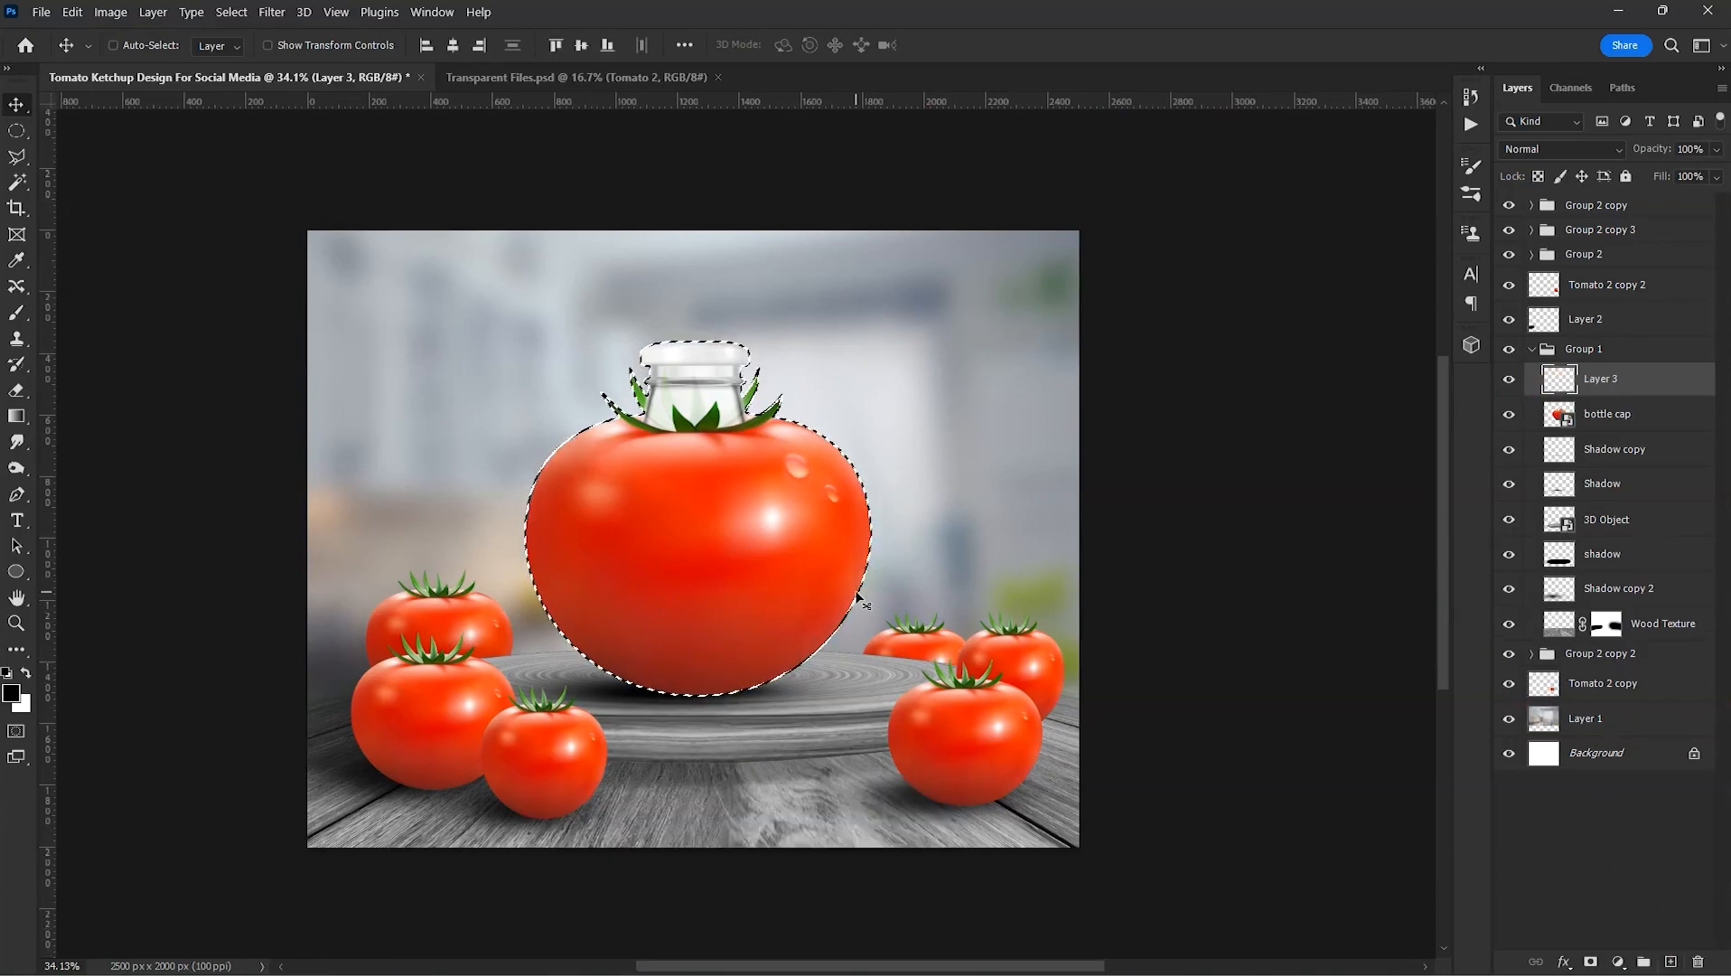
key(alt+Delete)
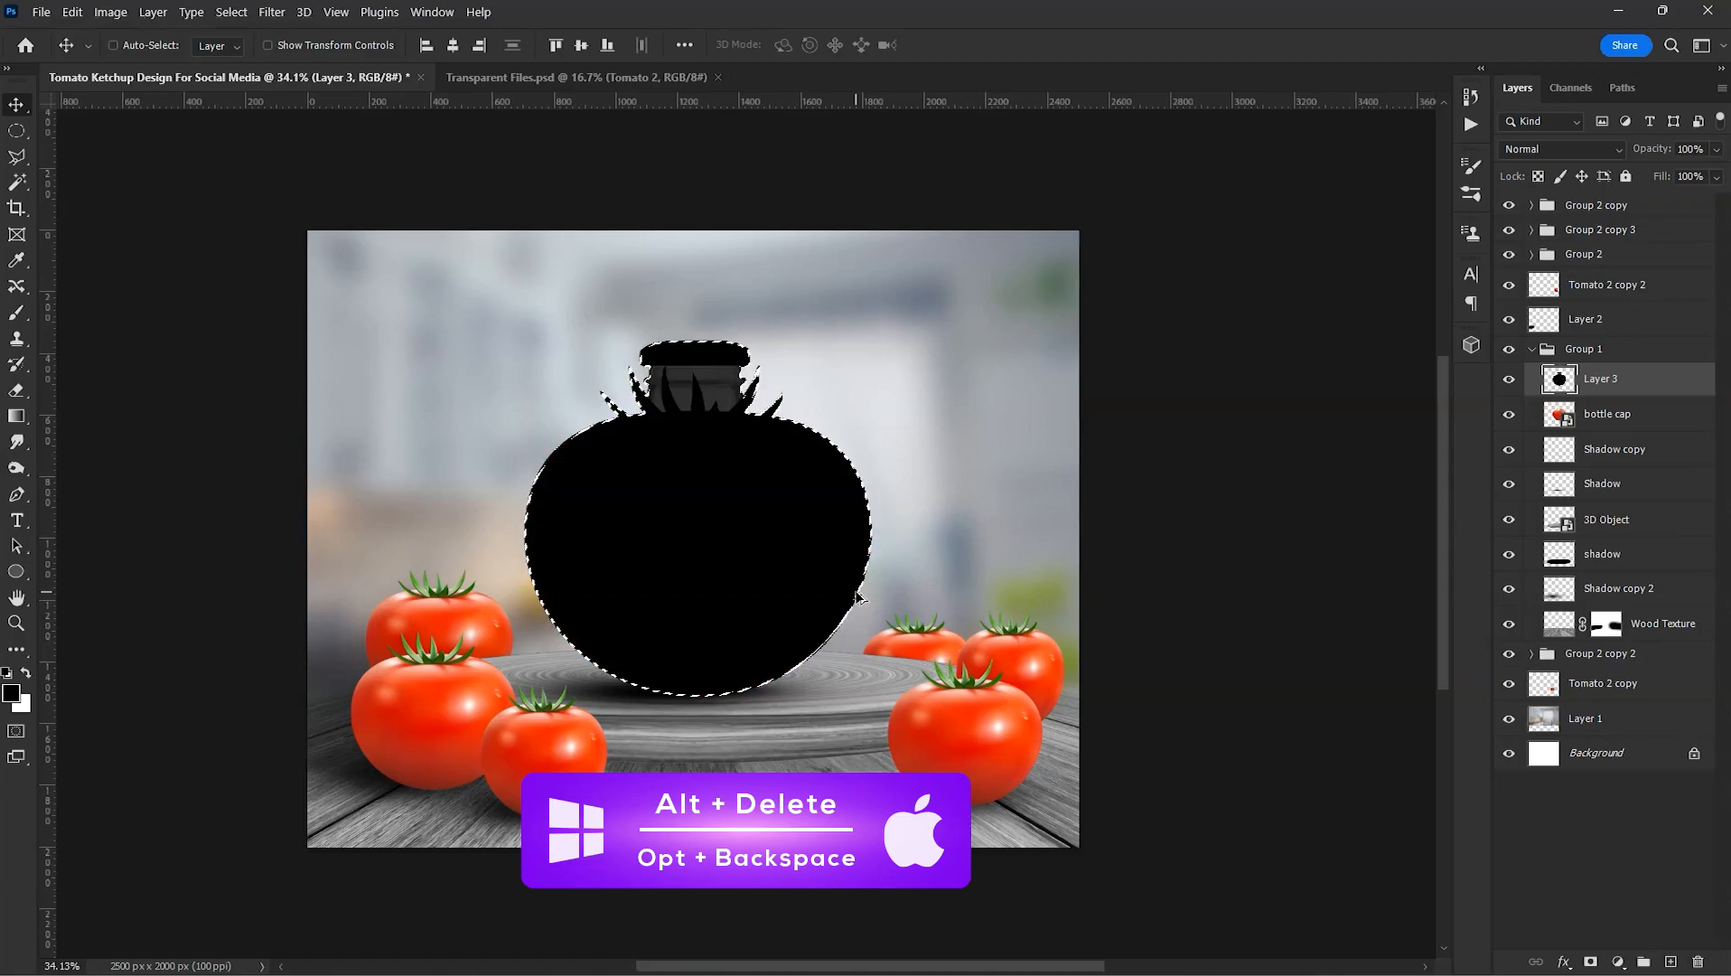
key(ctrl+d)
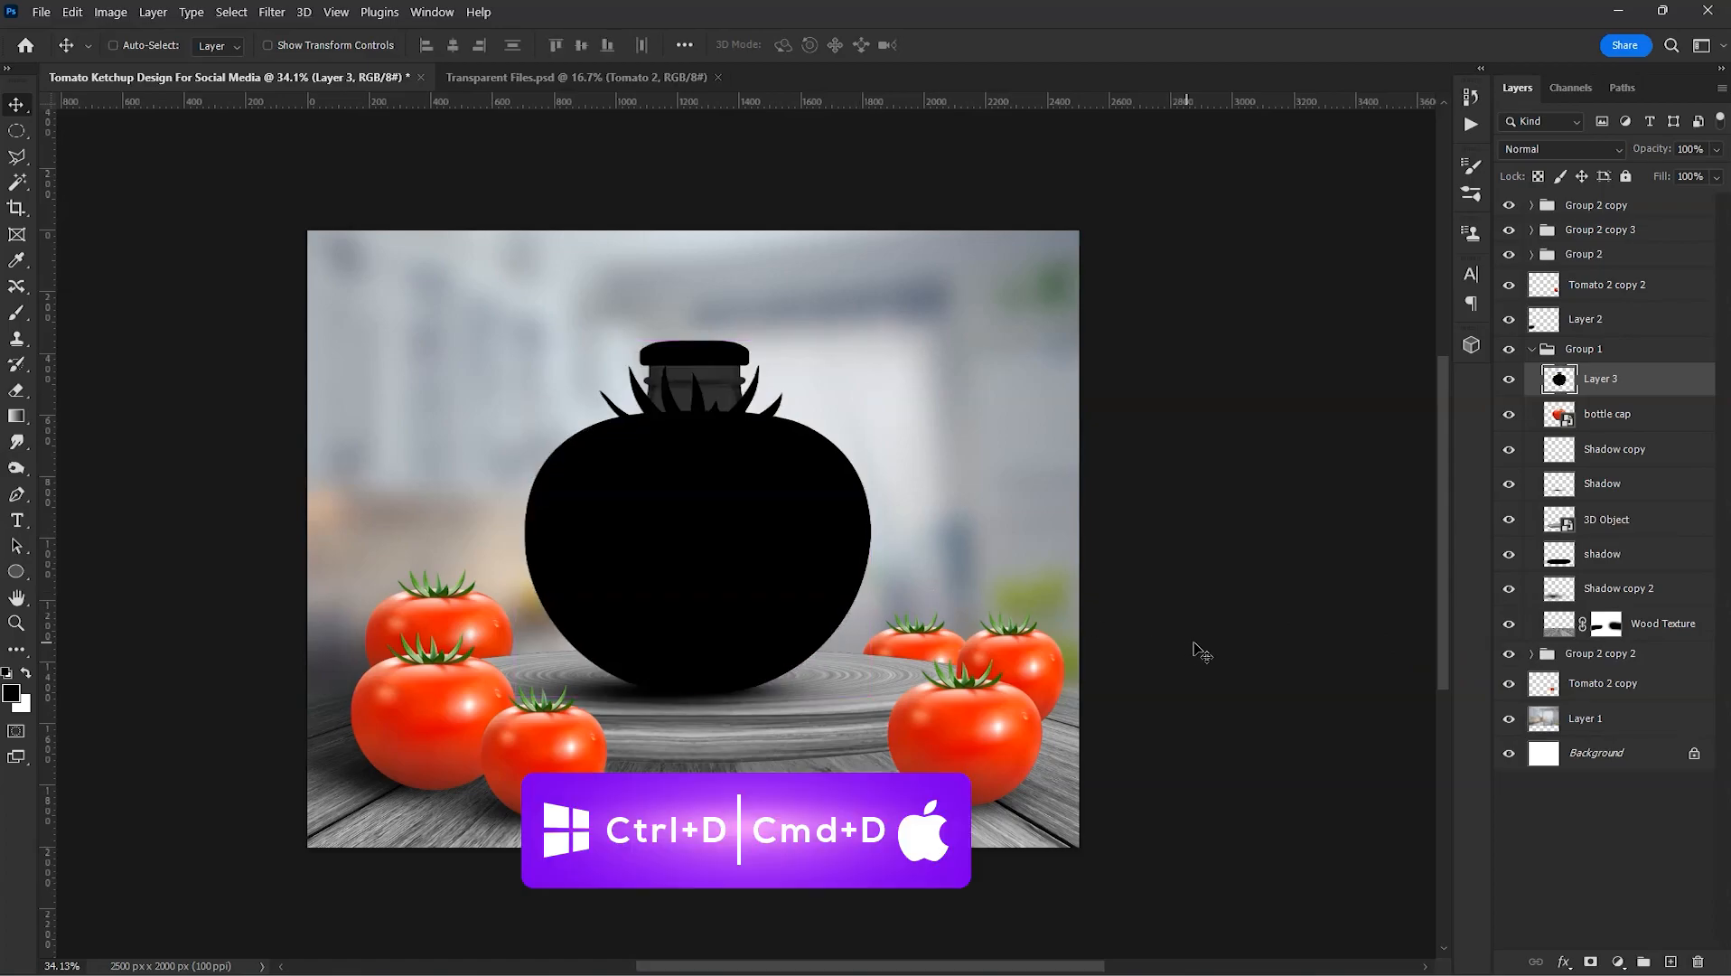
- Add a mask to the black silhouette layer and paint out its center and upper right with a soft black brush of about 1500 px
click(1594, 963)
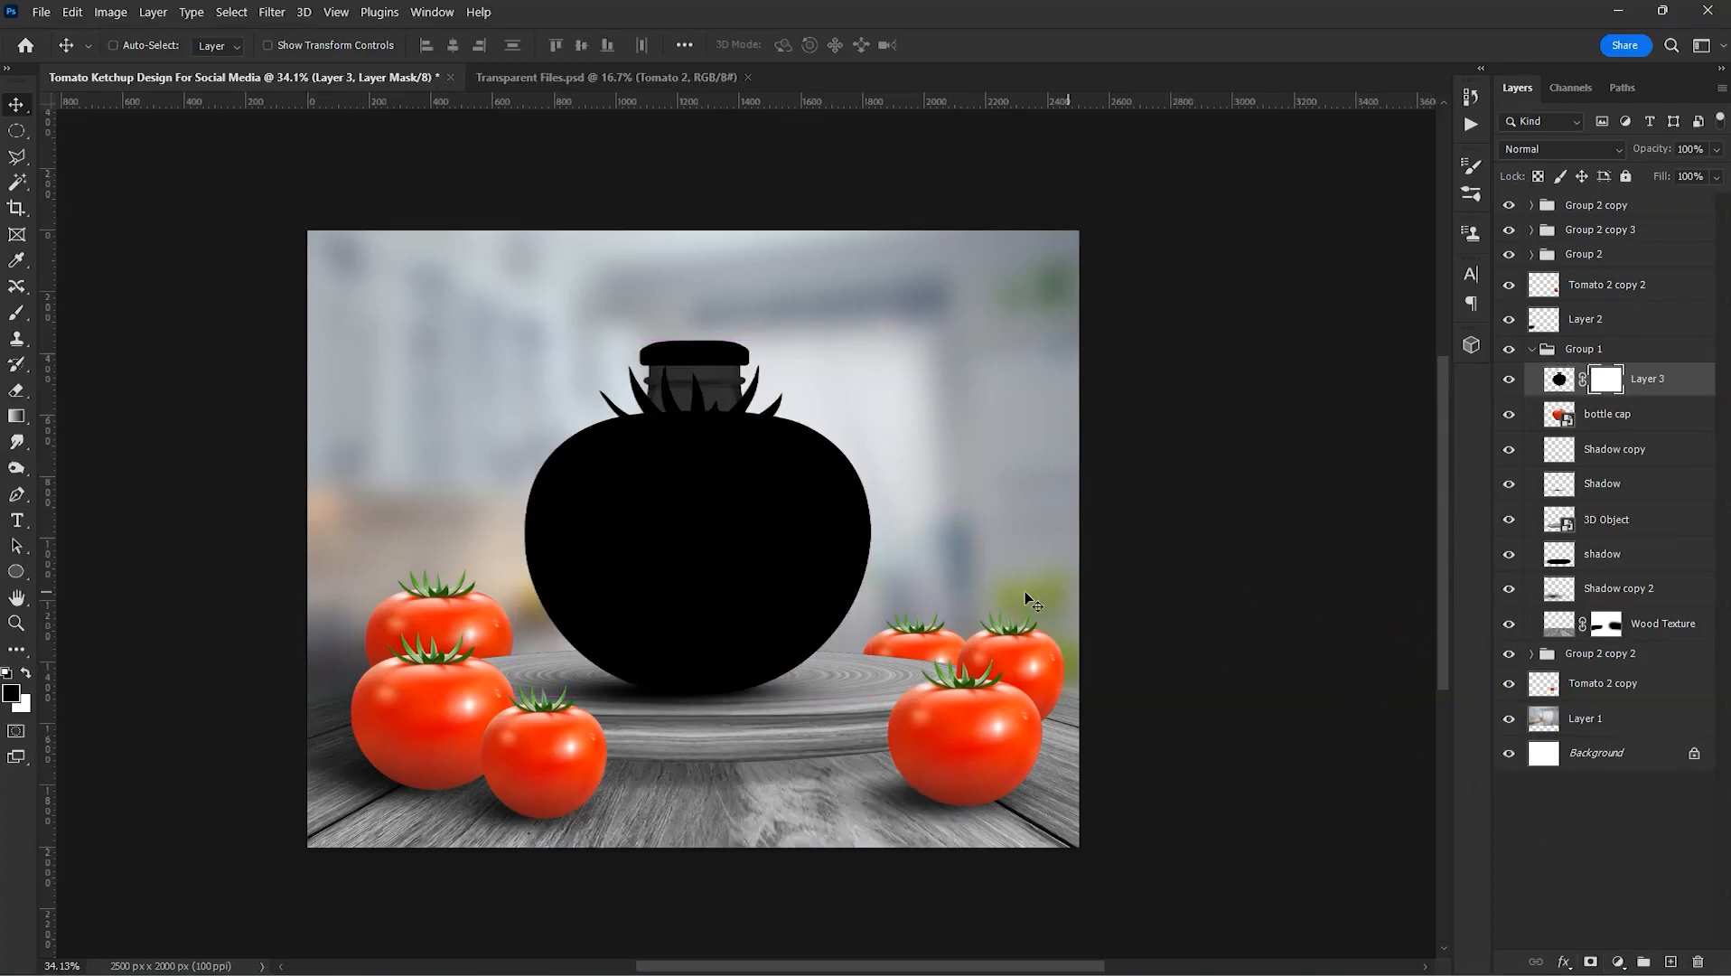
key(b)
key(bracketright)
key(bracketright)
key(bracketright)
key(bracketright)
key(bracketright)
key(bracketright)
key(bracketright)
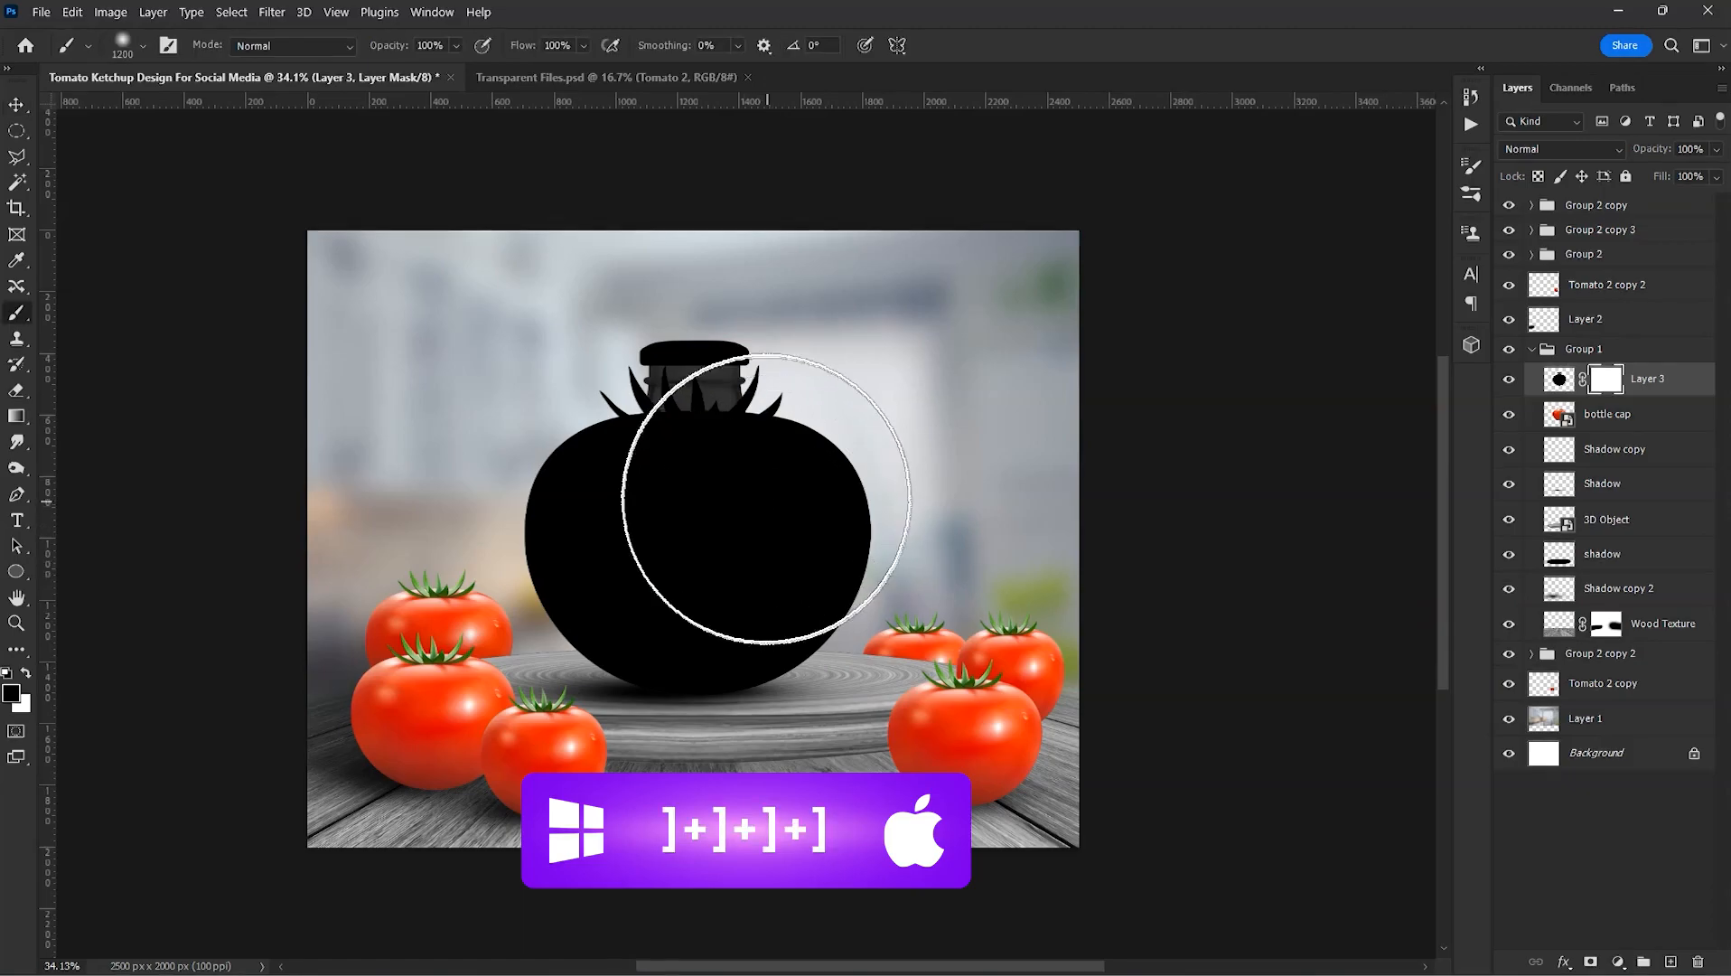
click(764, 485)
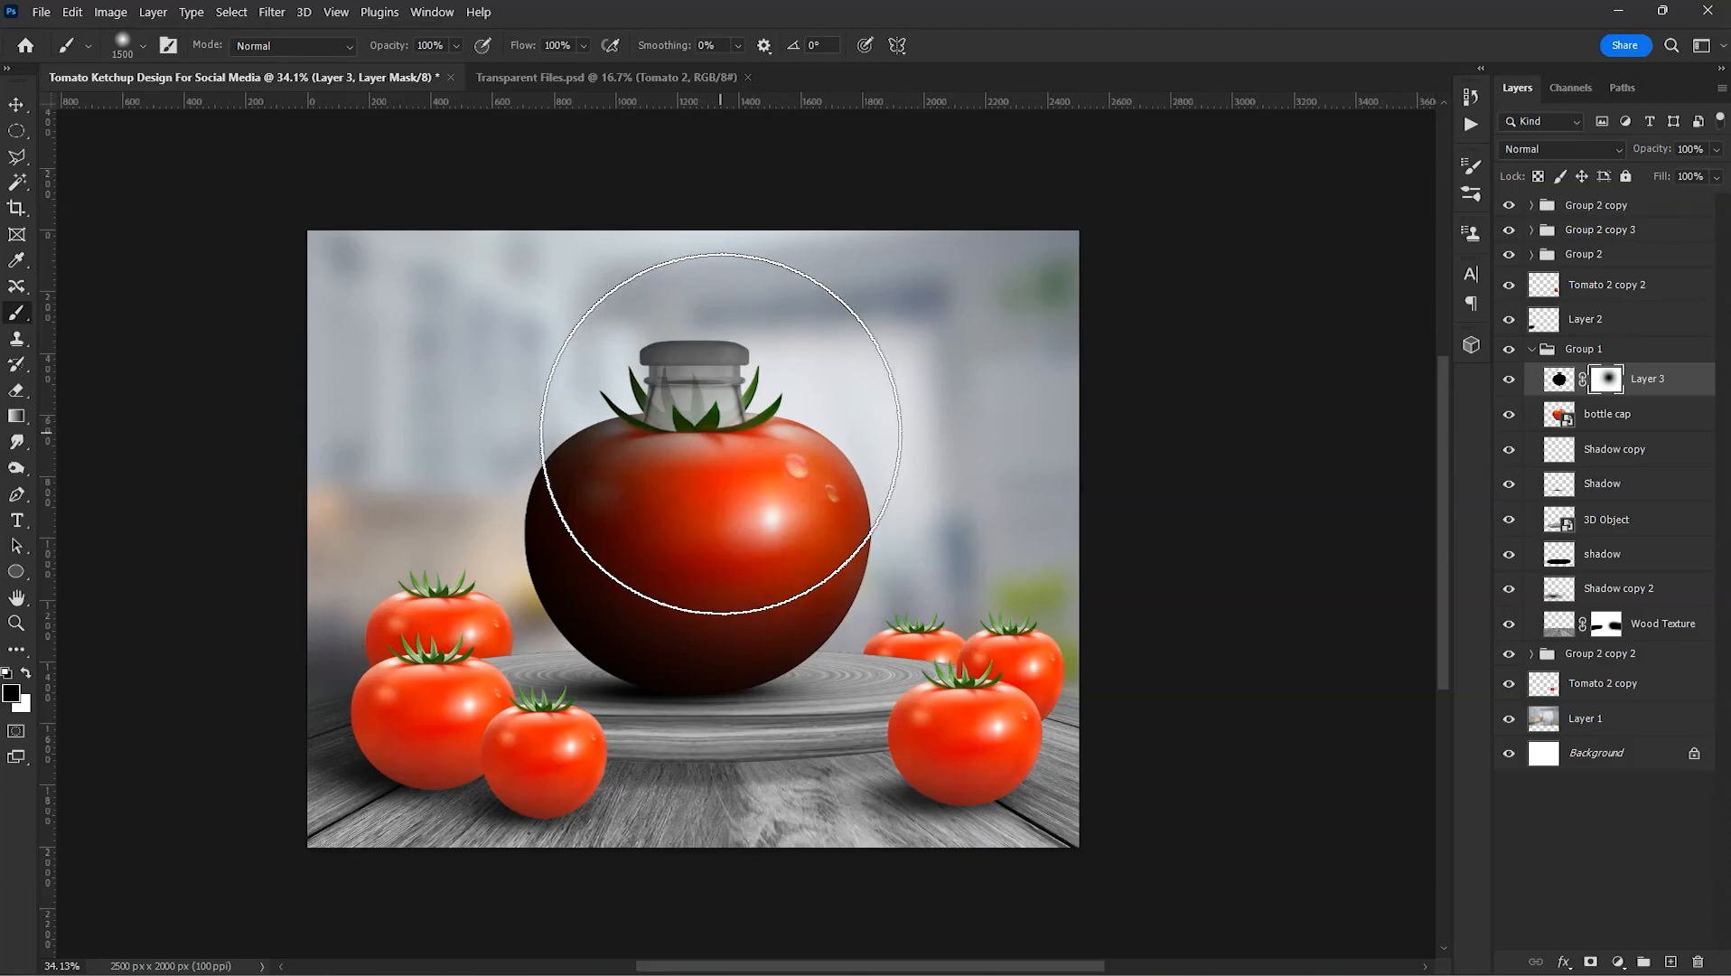
click(720, 440)
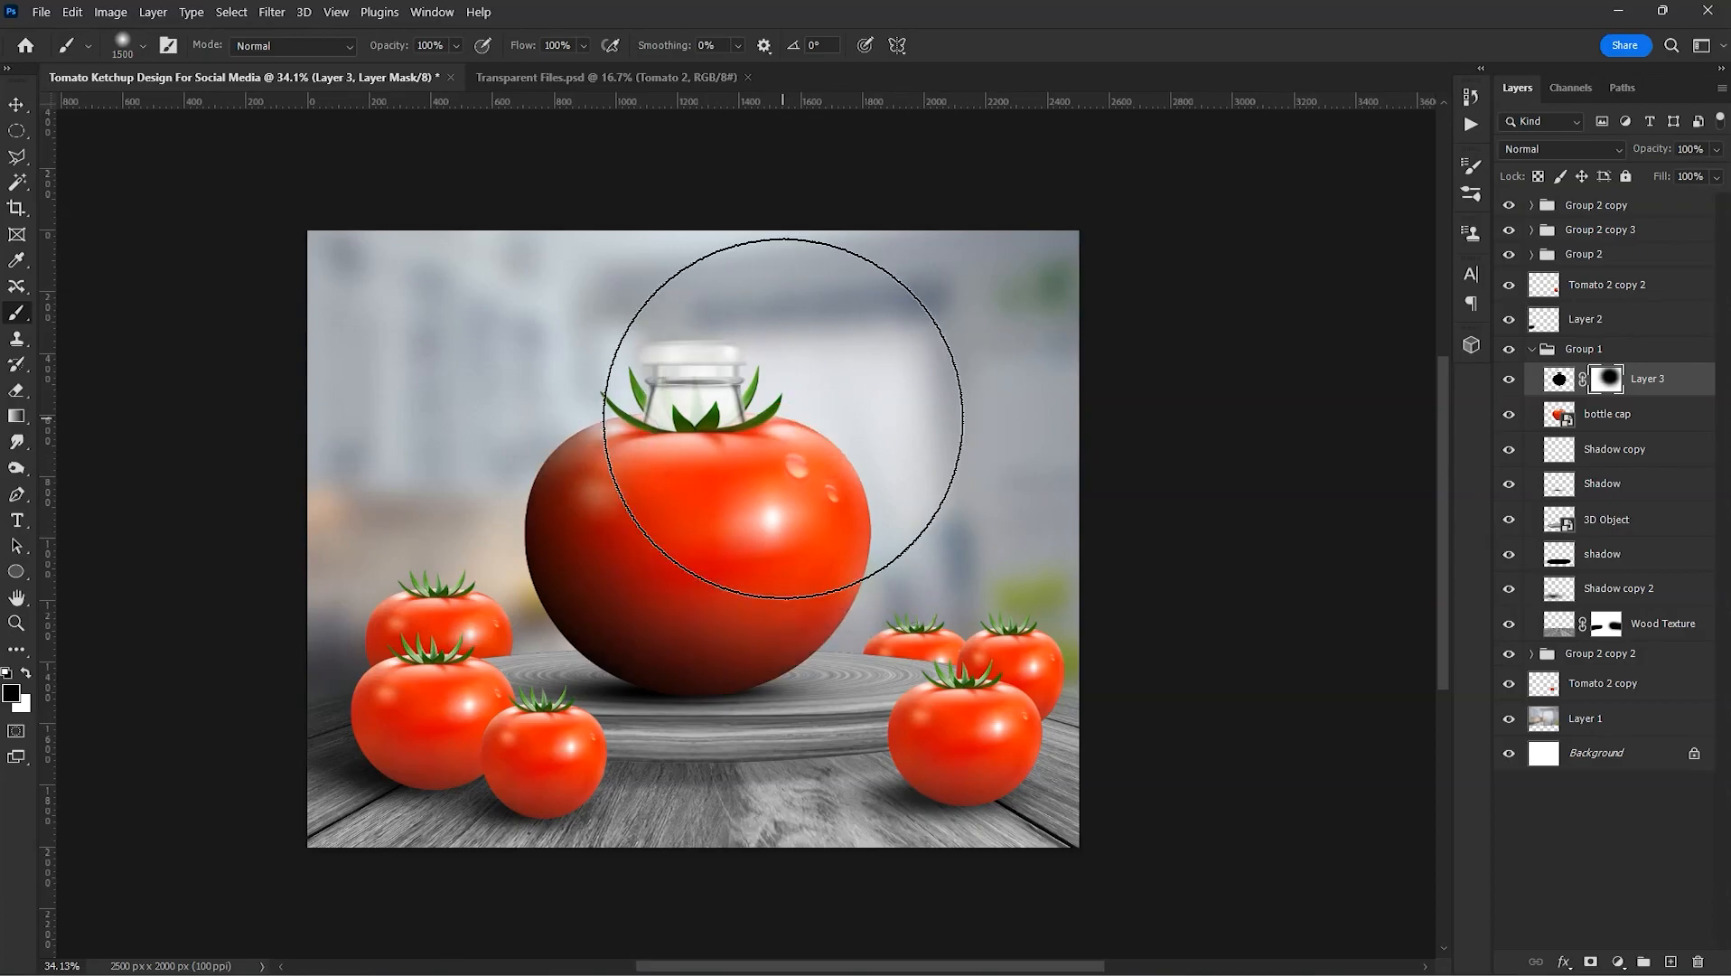
key(bracketleft)
key(bracketleft)
key(bracketleft)
key(bracketleft)
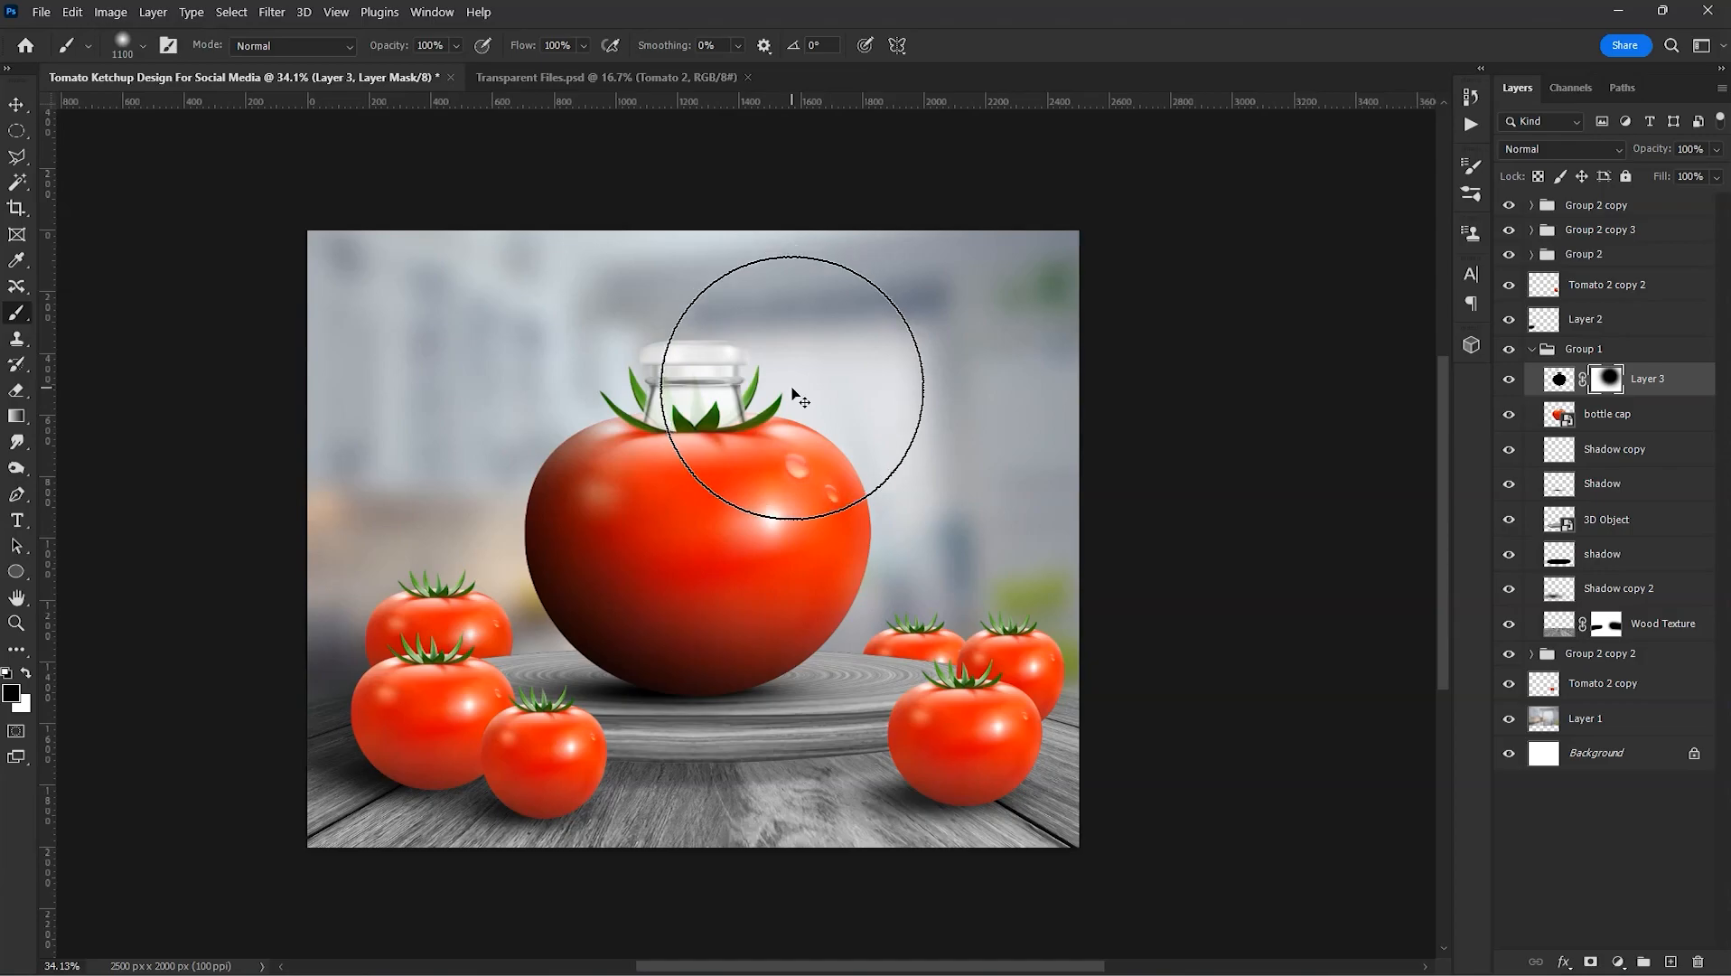
- Set the masked black shading layer's opacity to 25% and collapse Group 1
key(v)
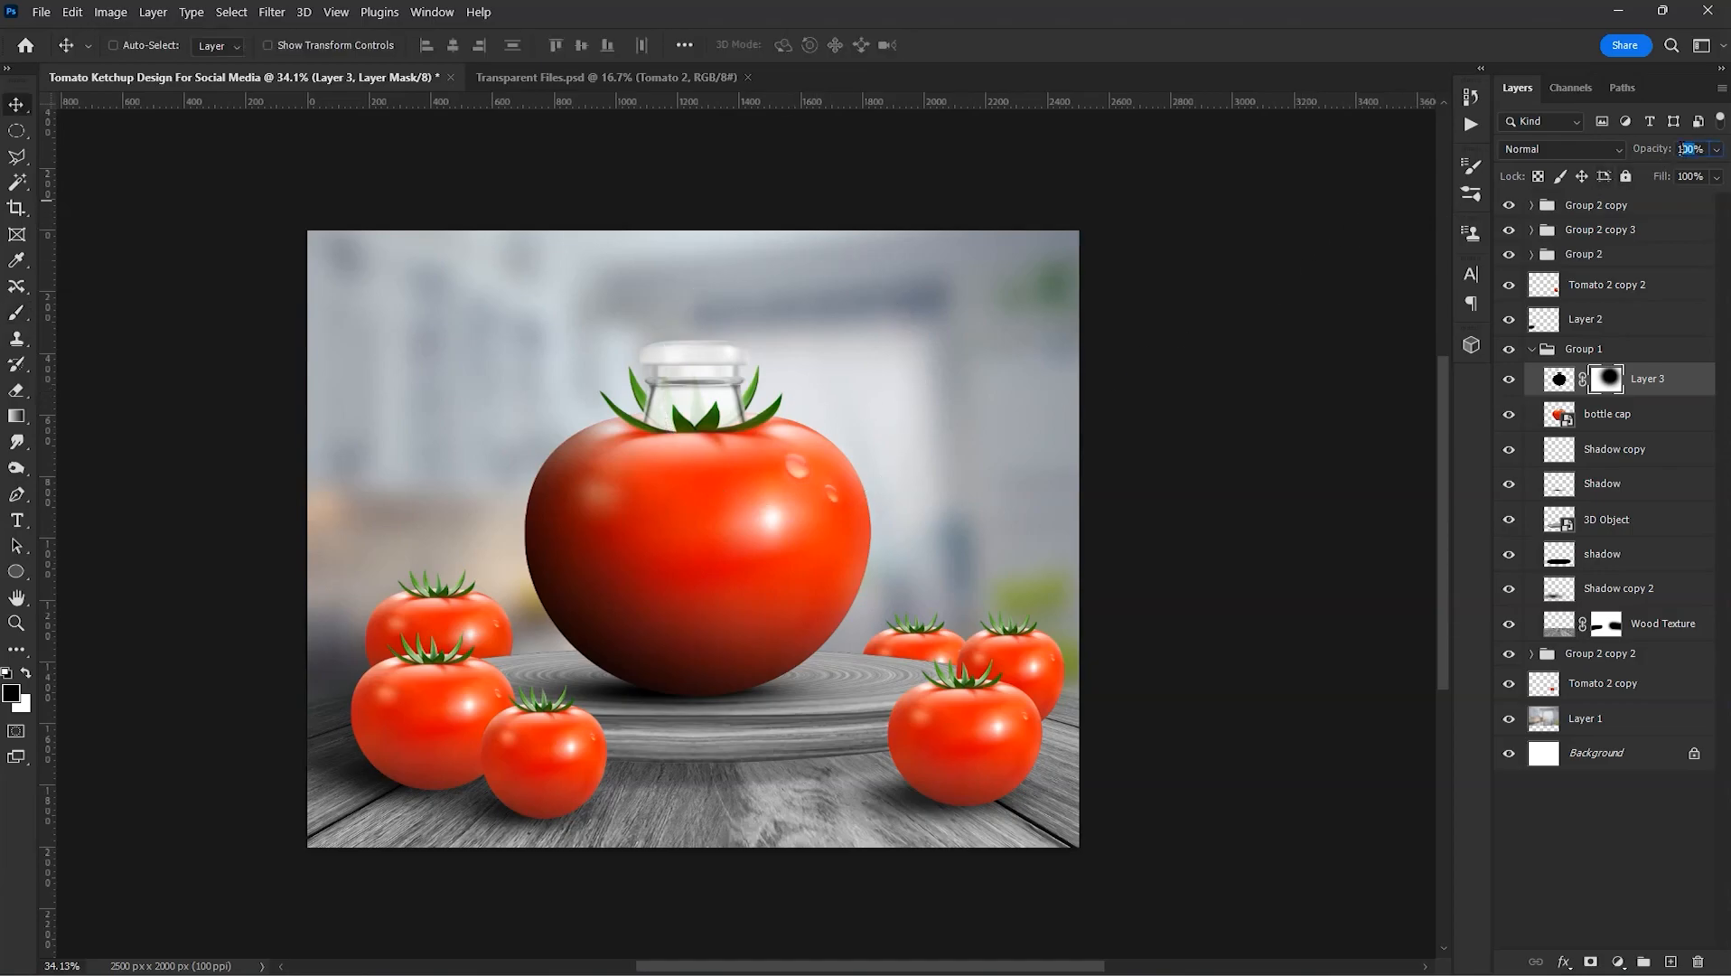
key(2)
key(5)
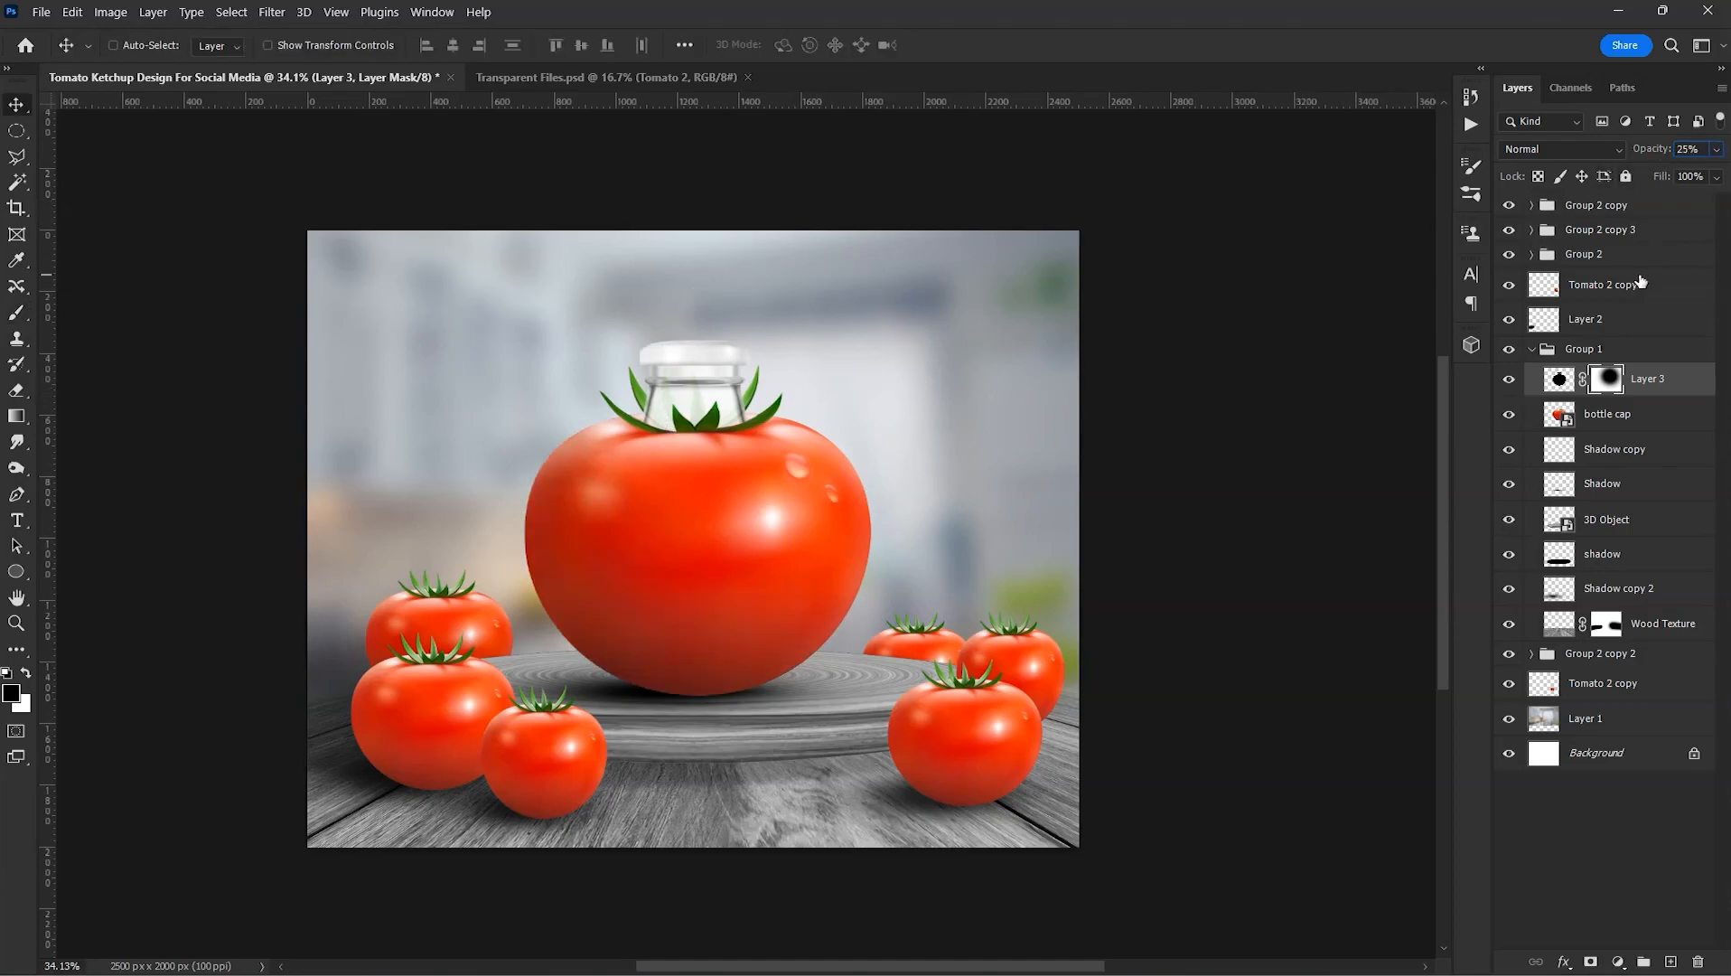
click(28, 106)
click(1533, 350)
- Collapse Group 2, check its visibility, and select the Tomato 2 copy 2 layer, toggling its visibility to identify the tomato
drag(904, 499, 900, 474)
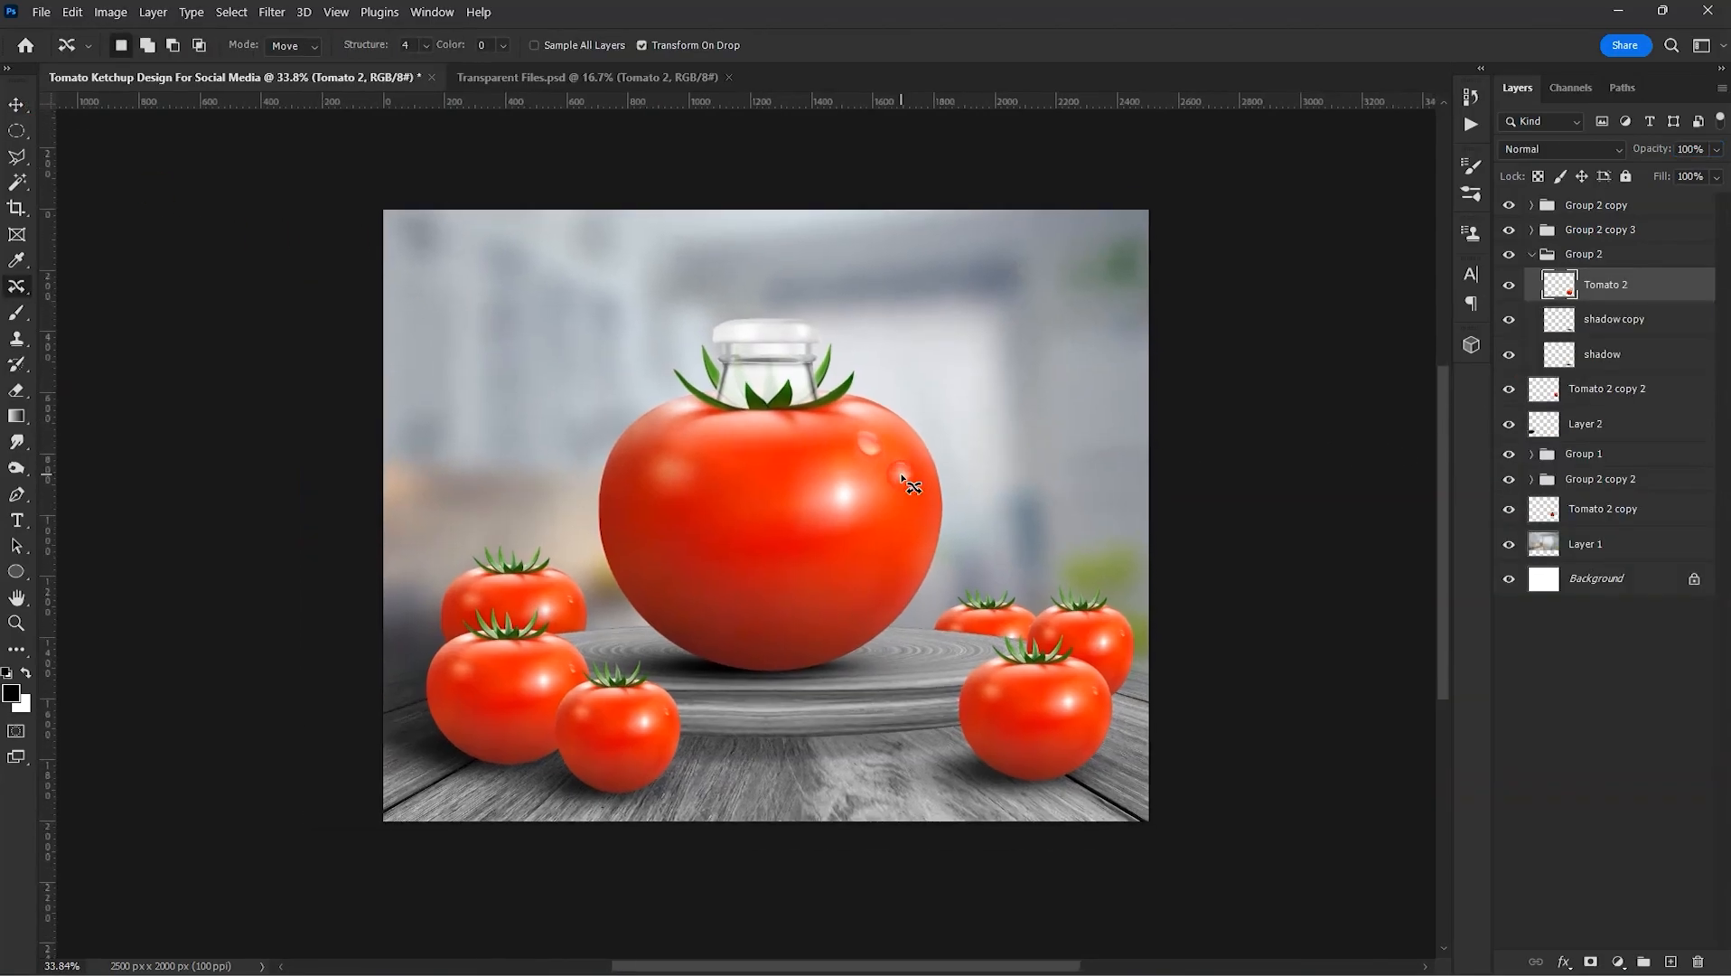
key(v)
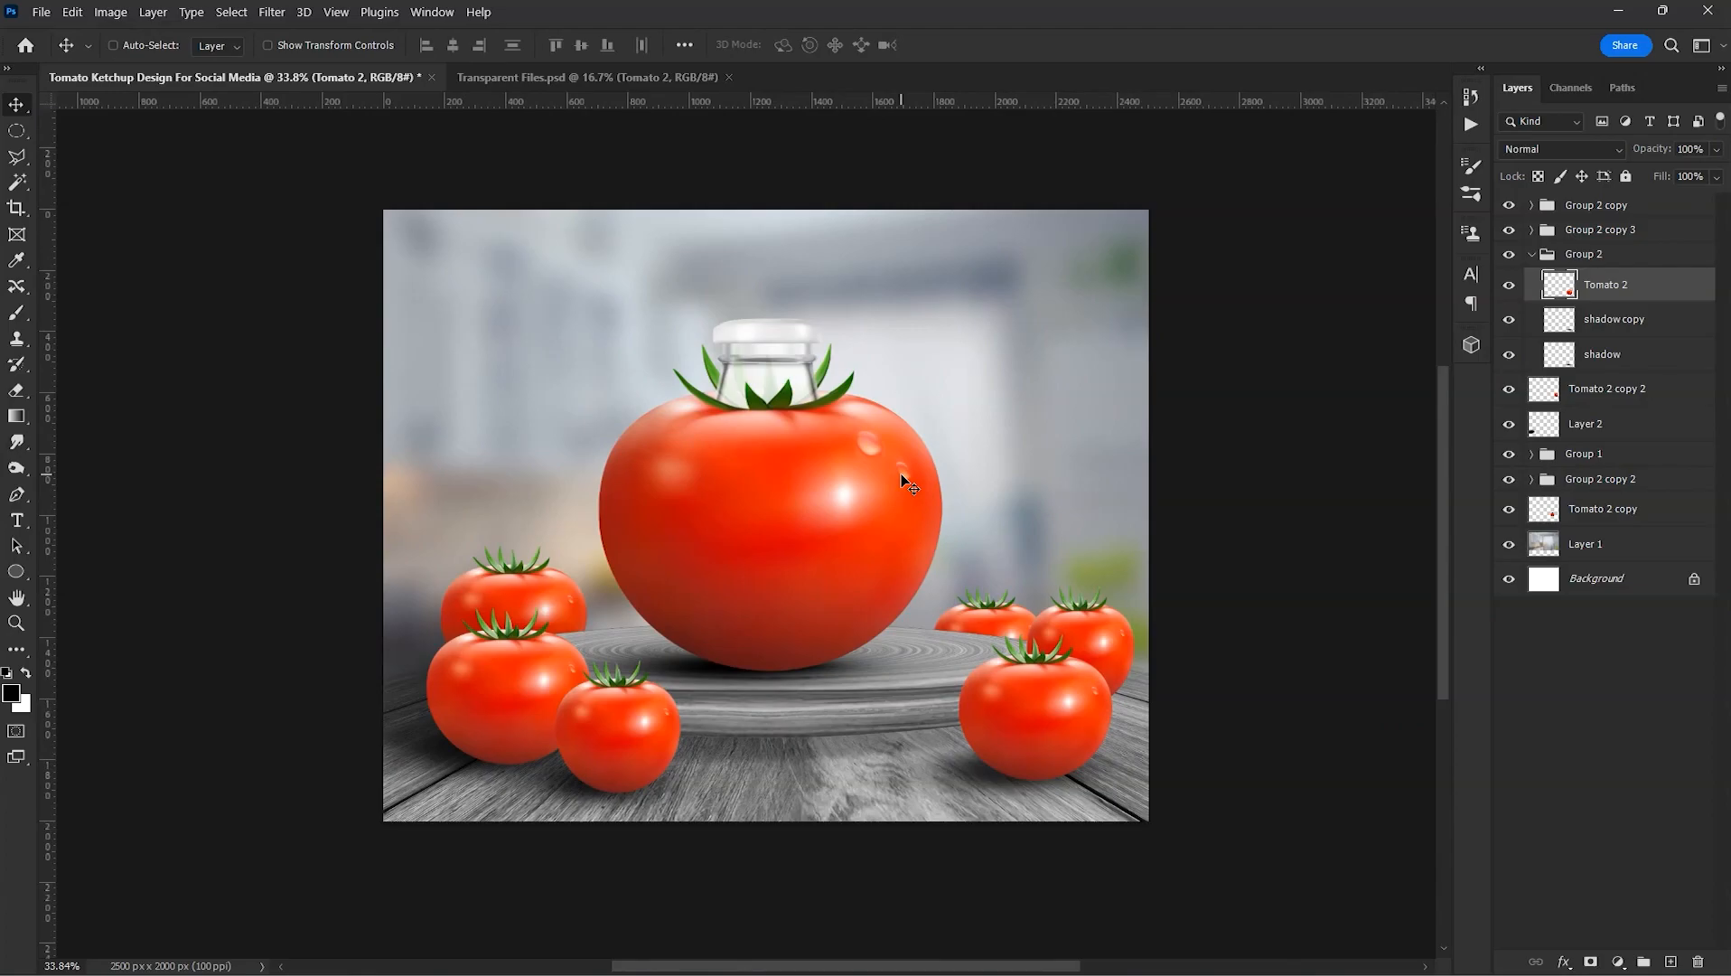
scroll(900, 474, up, 3)
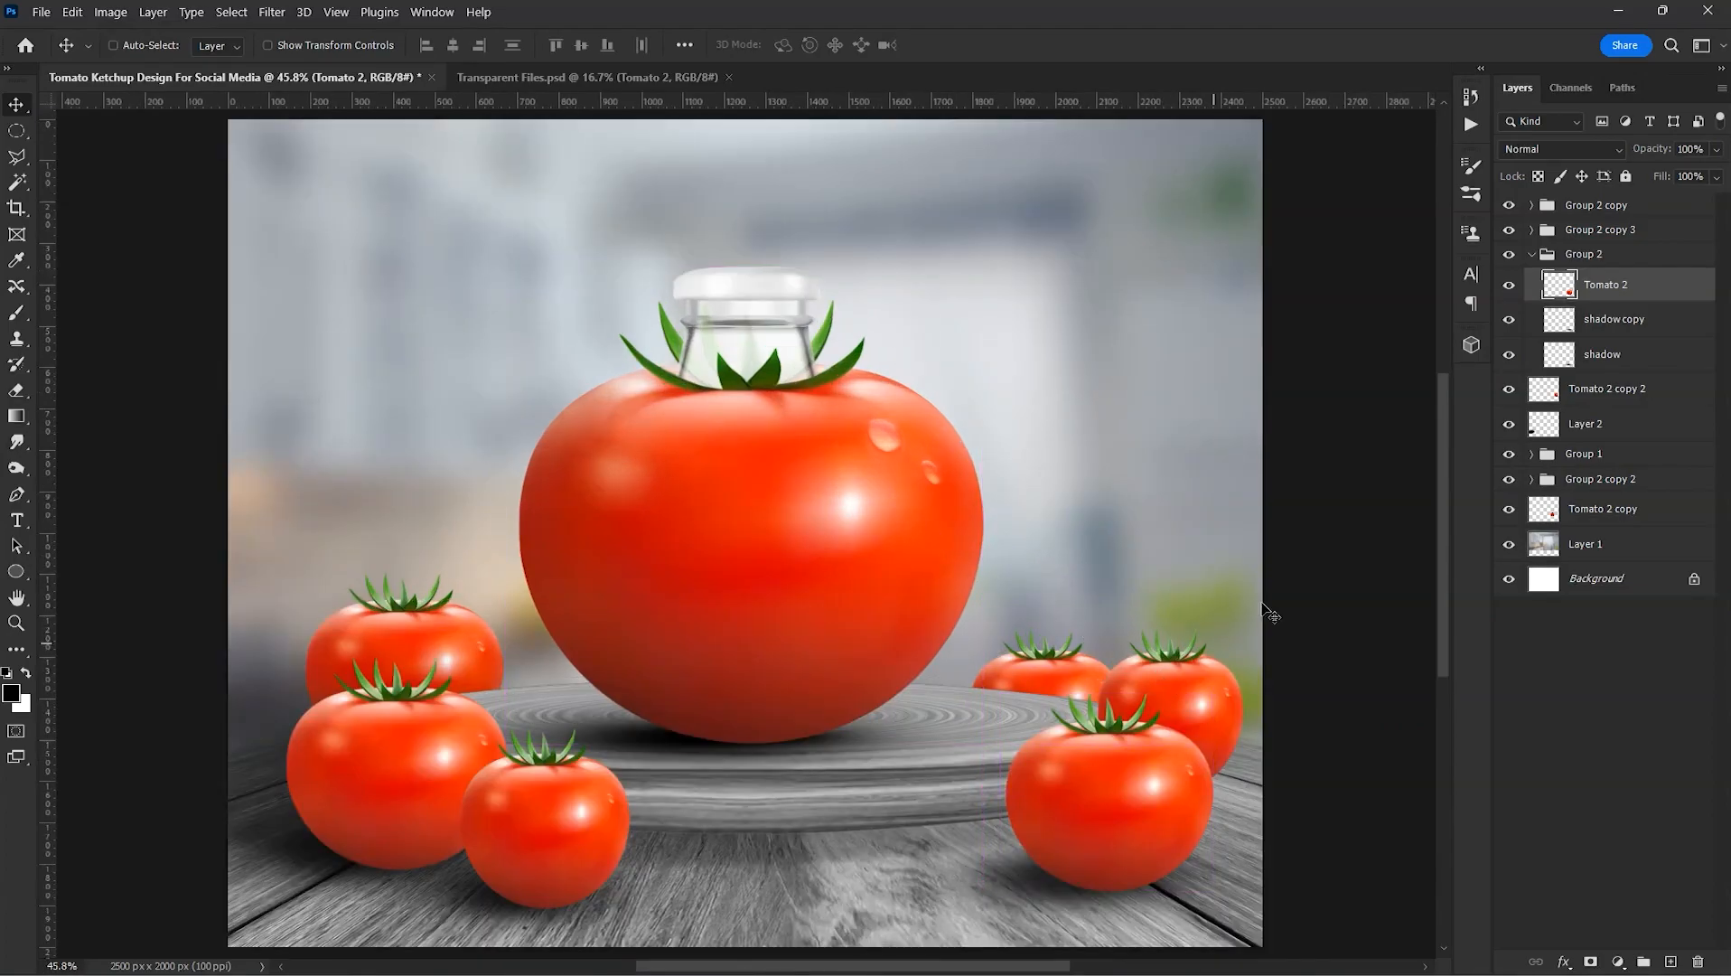
click(1531, 256)
click(1516, 259)
click(1516, 259)
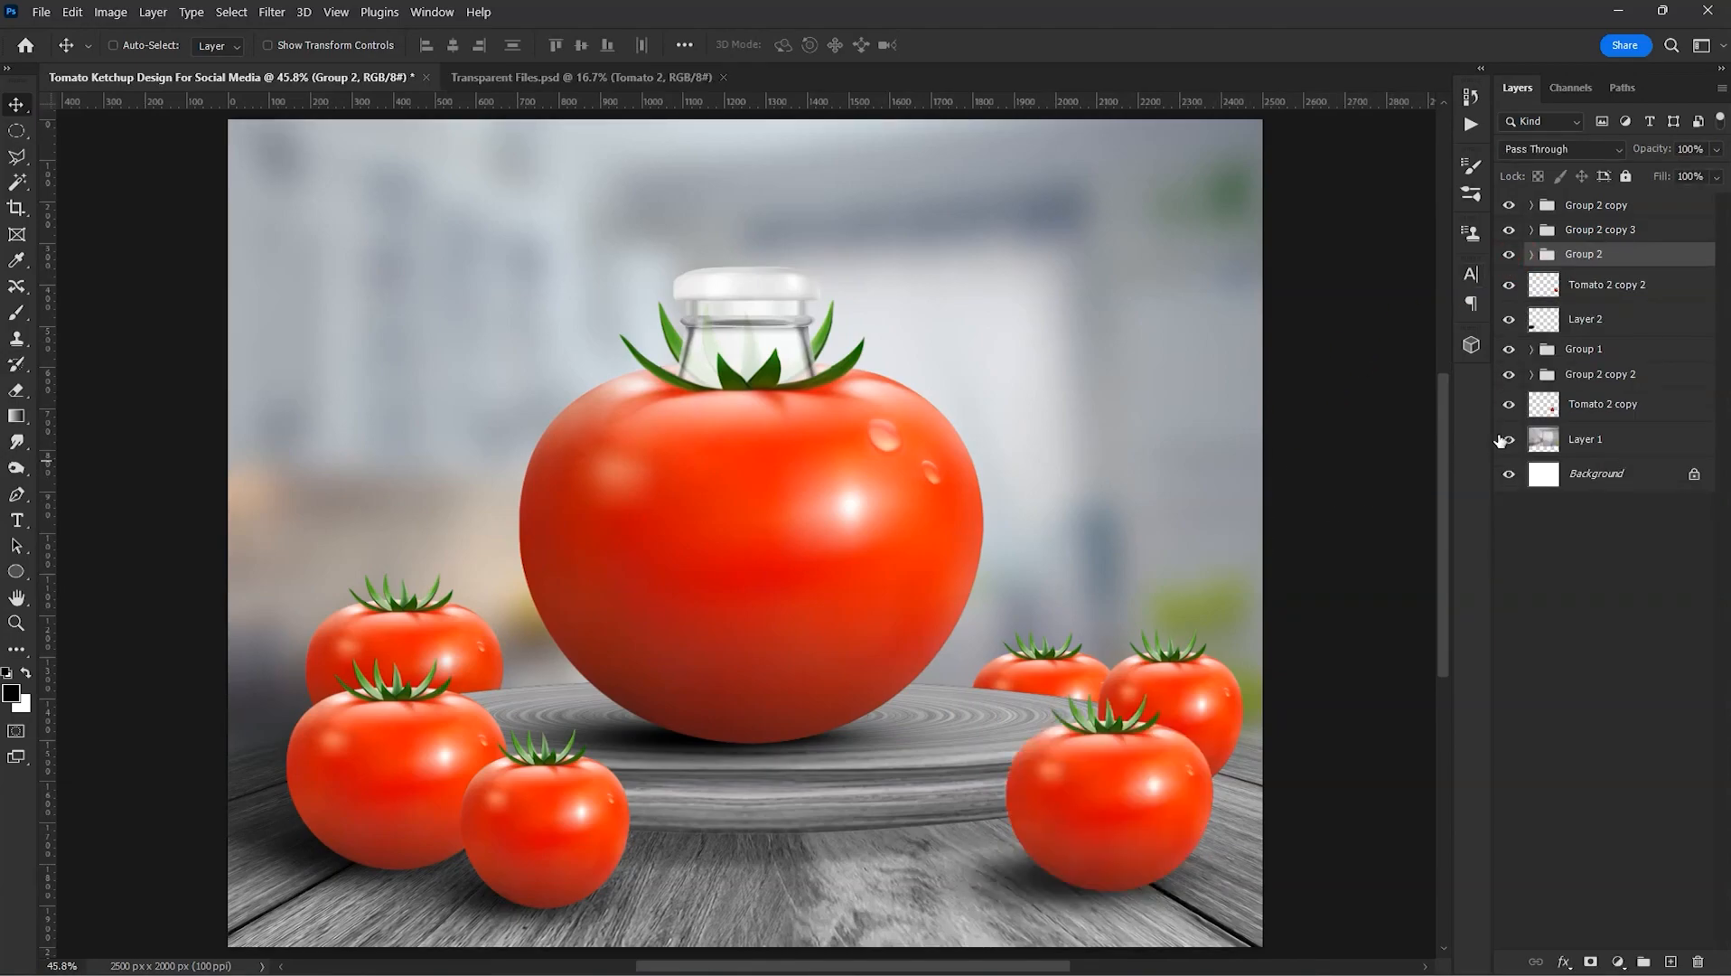
click(1575, 289)
click(1507, 285)
click(1507, 285)
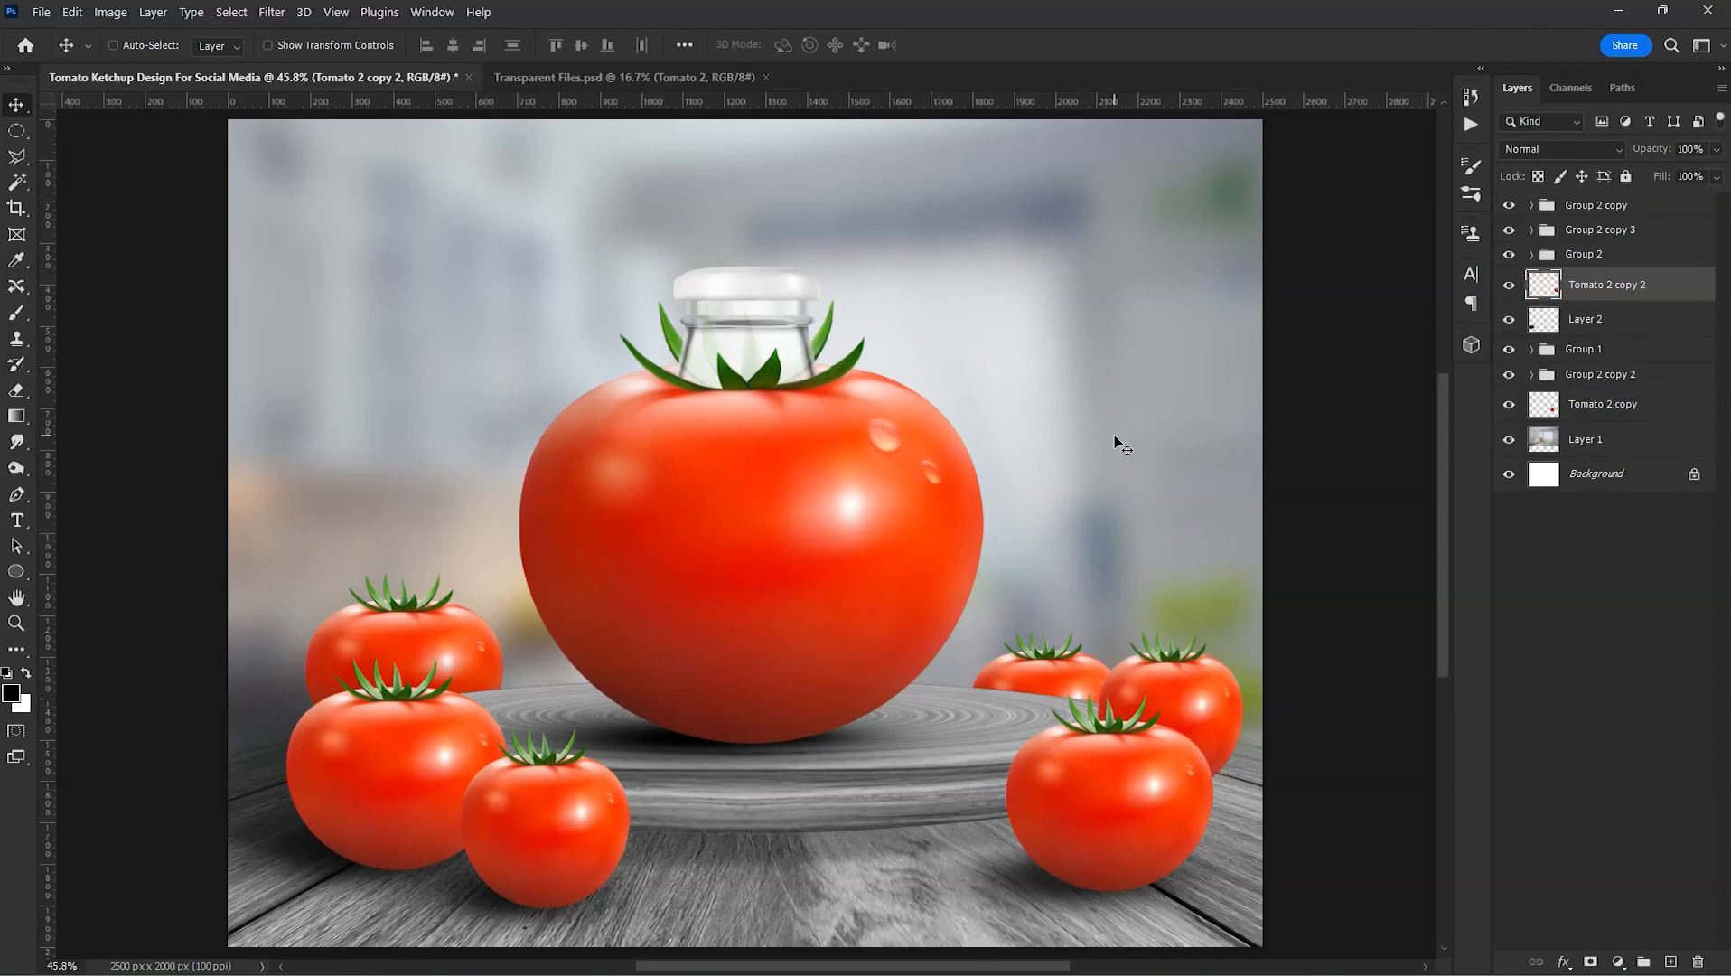
- Duplicate Tomato 2 copy 2 into the air right of the bottle neck, scaling it down and tilting it counterclockwise
drag(1161, 533, 1086, 258)
key(ctrl+t)
drag(1187, 355, 1127, 328)
drag(1196, 503, 1164, 491)
drag(1075, 451, 1021, 291)
drag(1131, 329, 1135, 308)
key(Return)
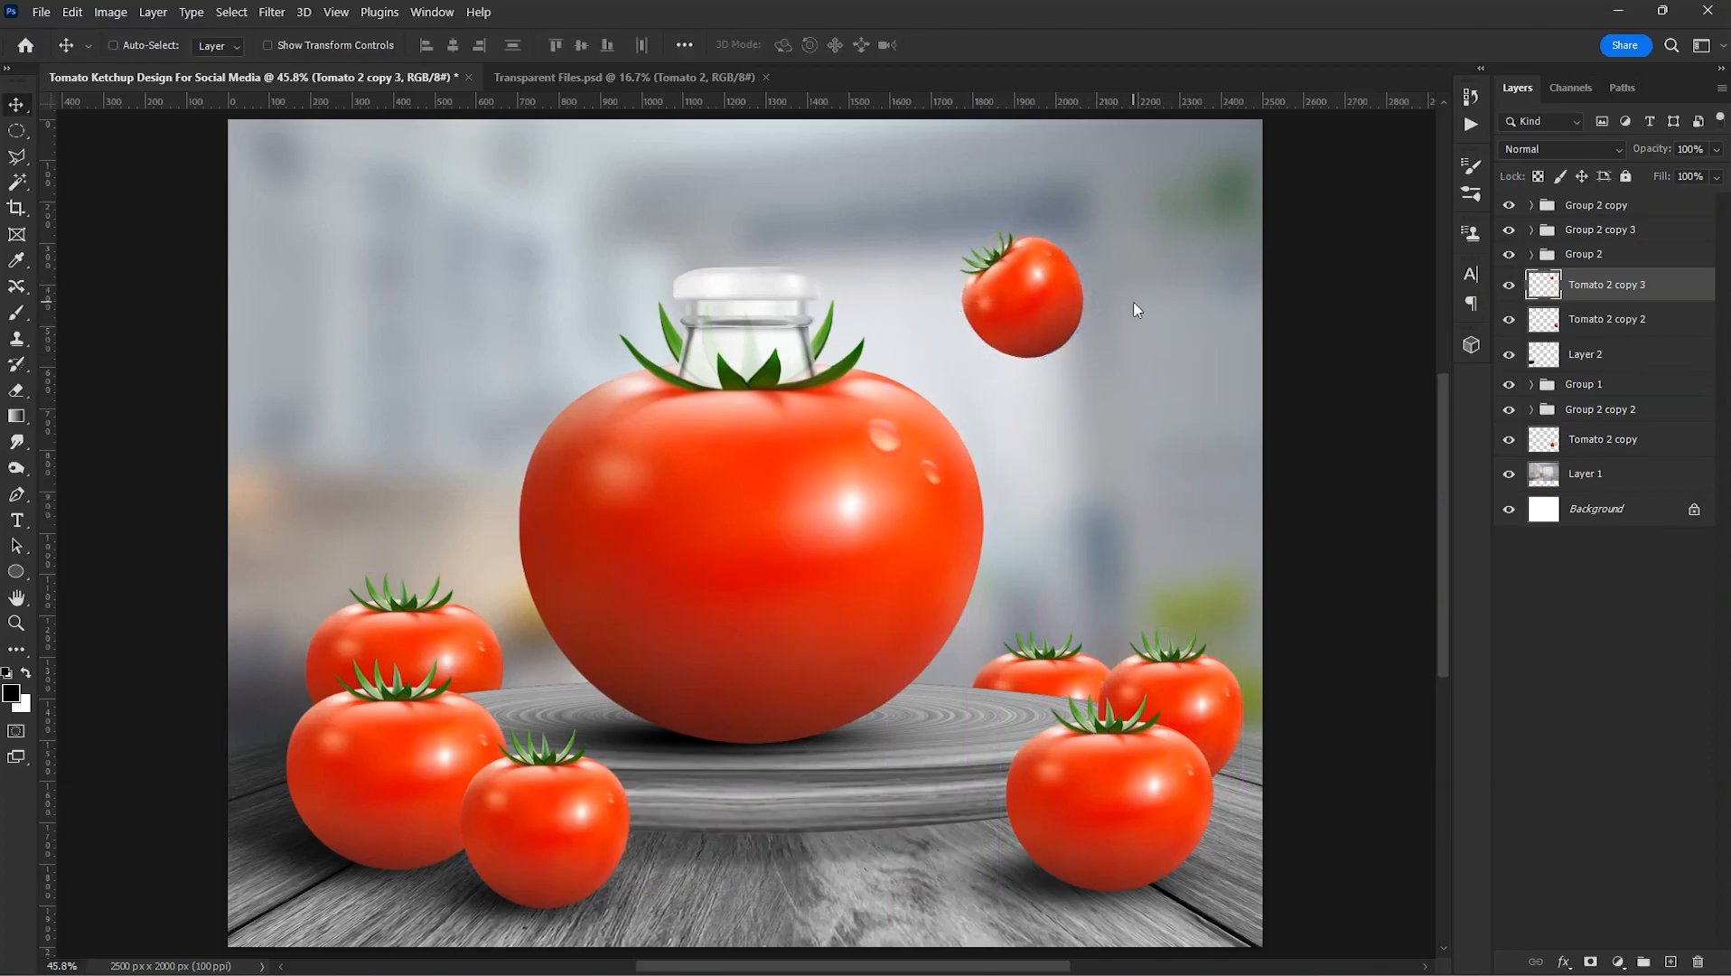
- Apply a Motion Blur to the floating tomato with a 90° angle and a distance of 27 pixels
click(272, 11)
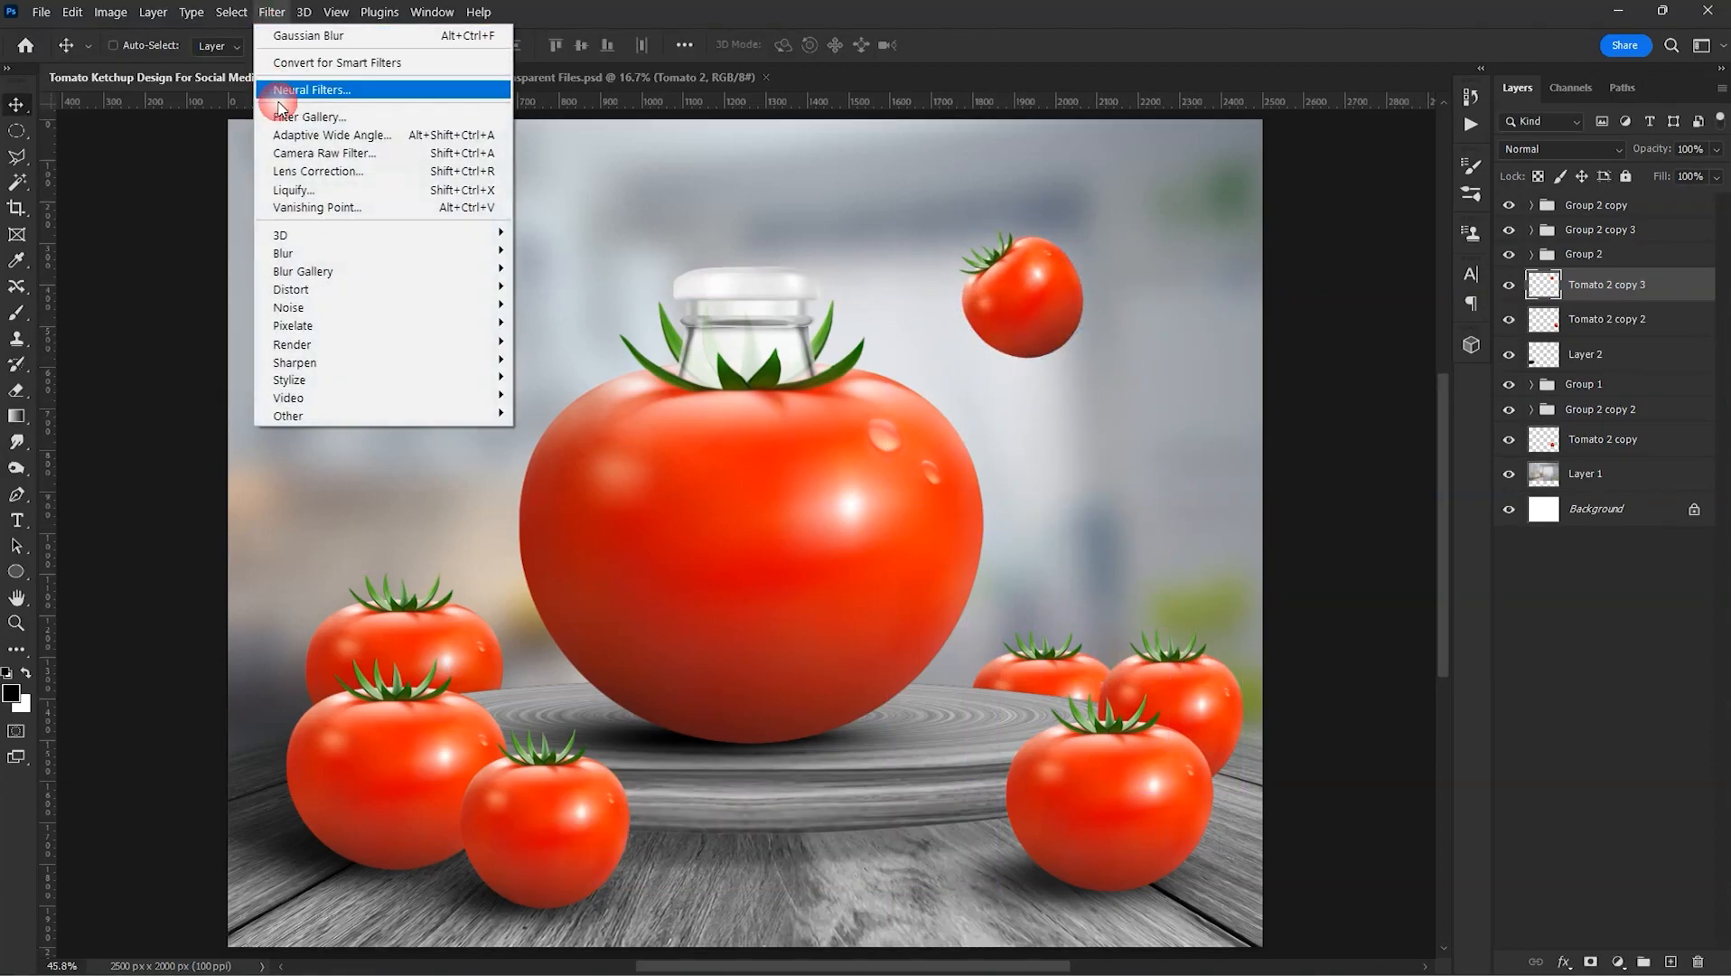
mouse_move(300, 253)
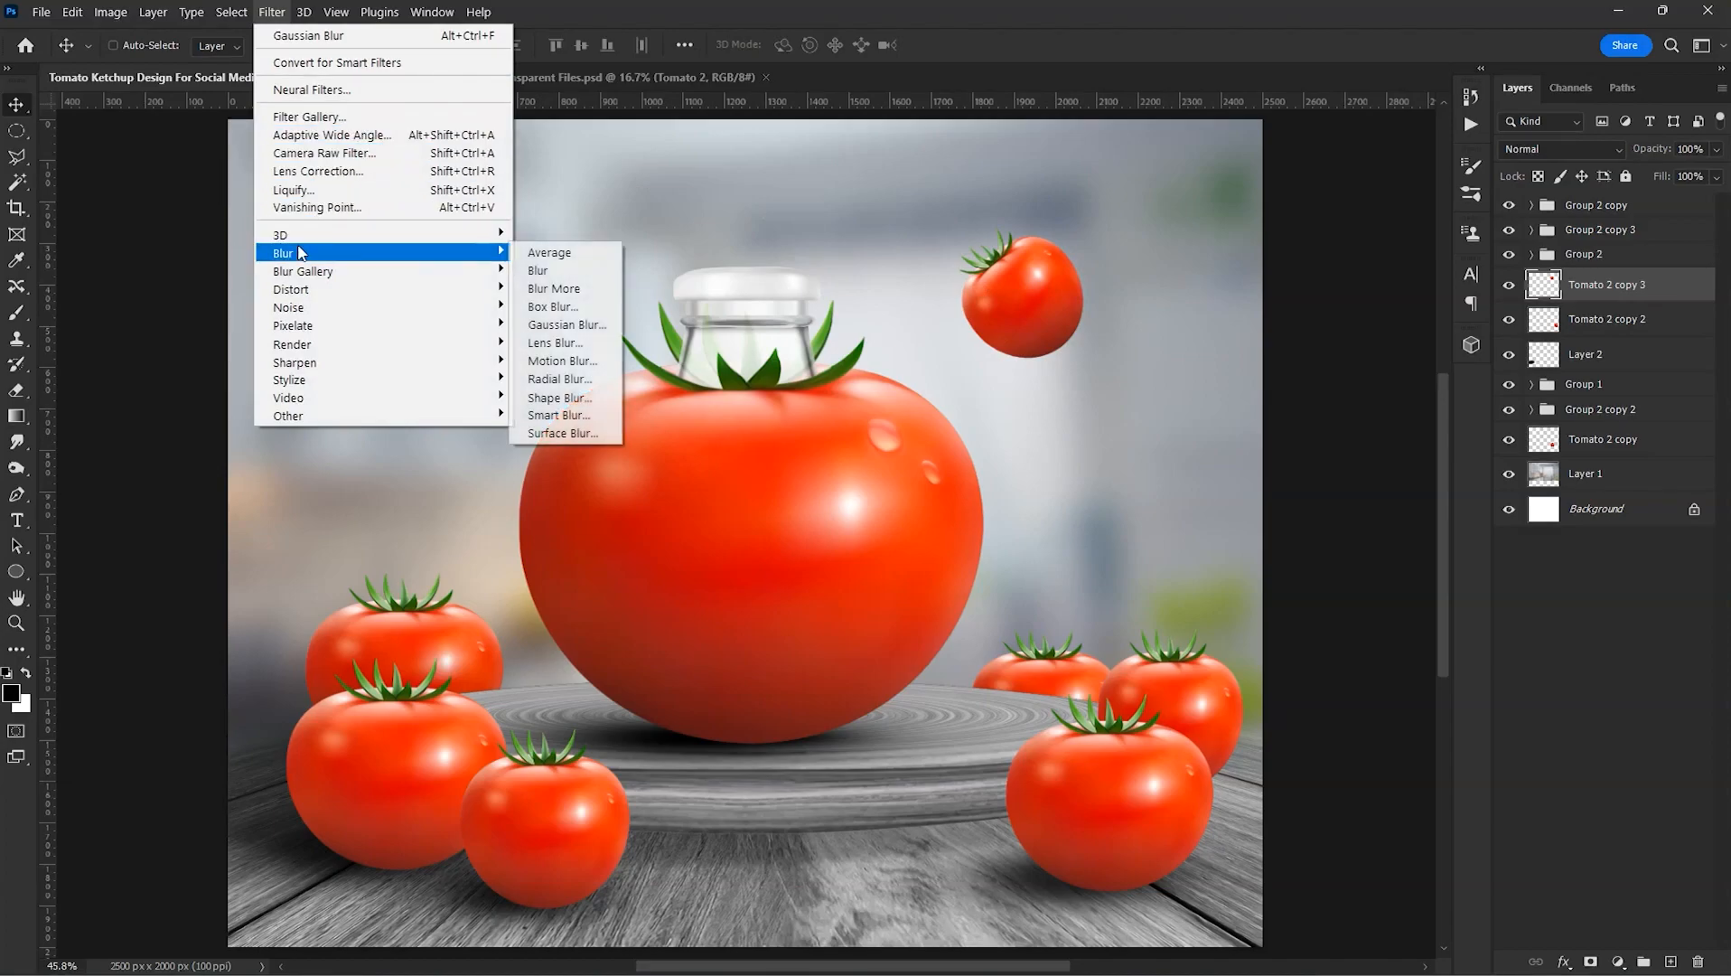
click(548, 357)
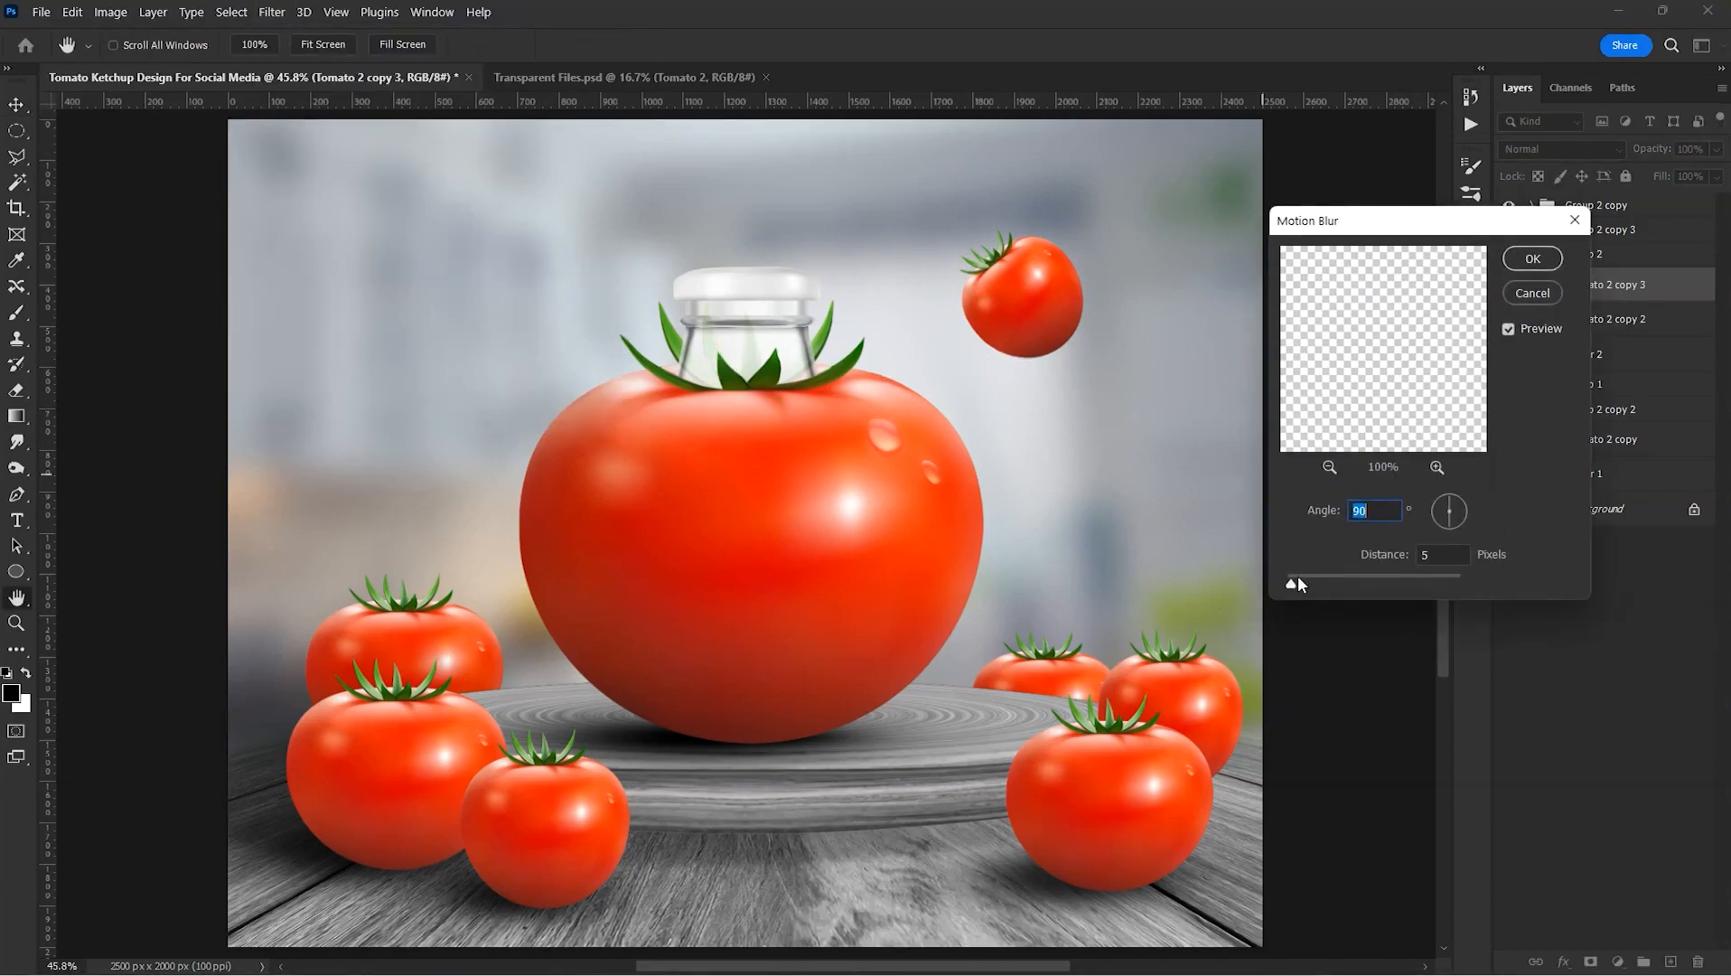
drag(1310, 583, 1313, 584)
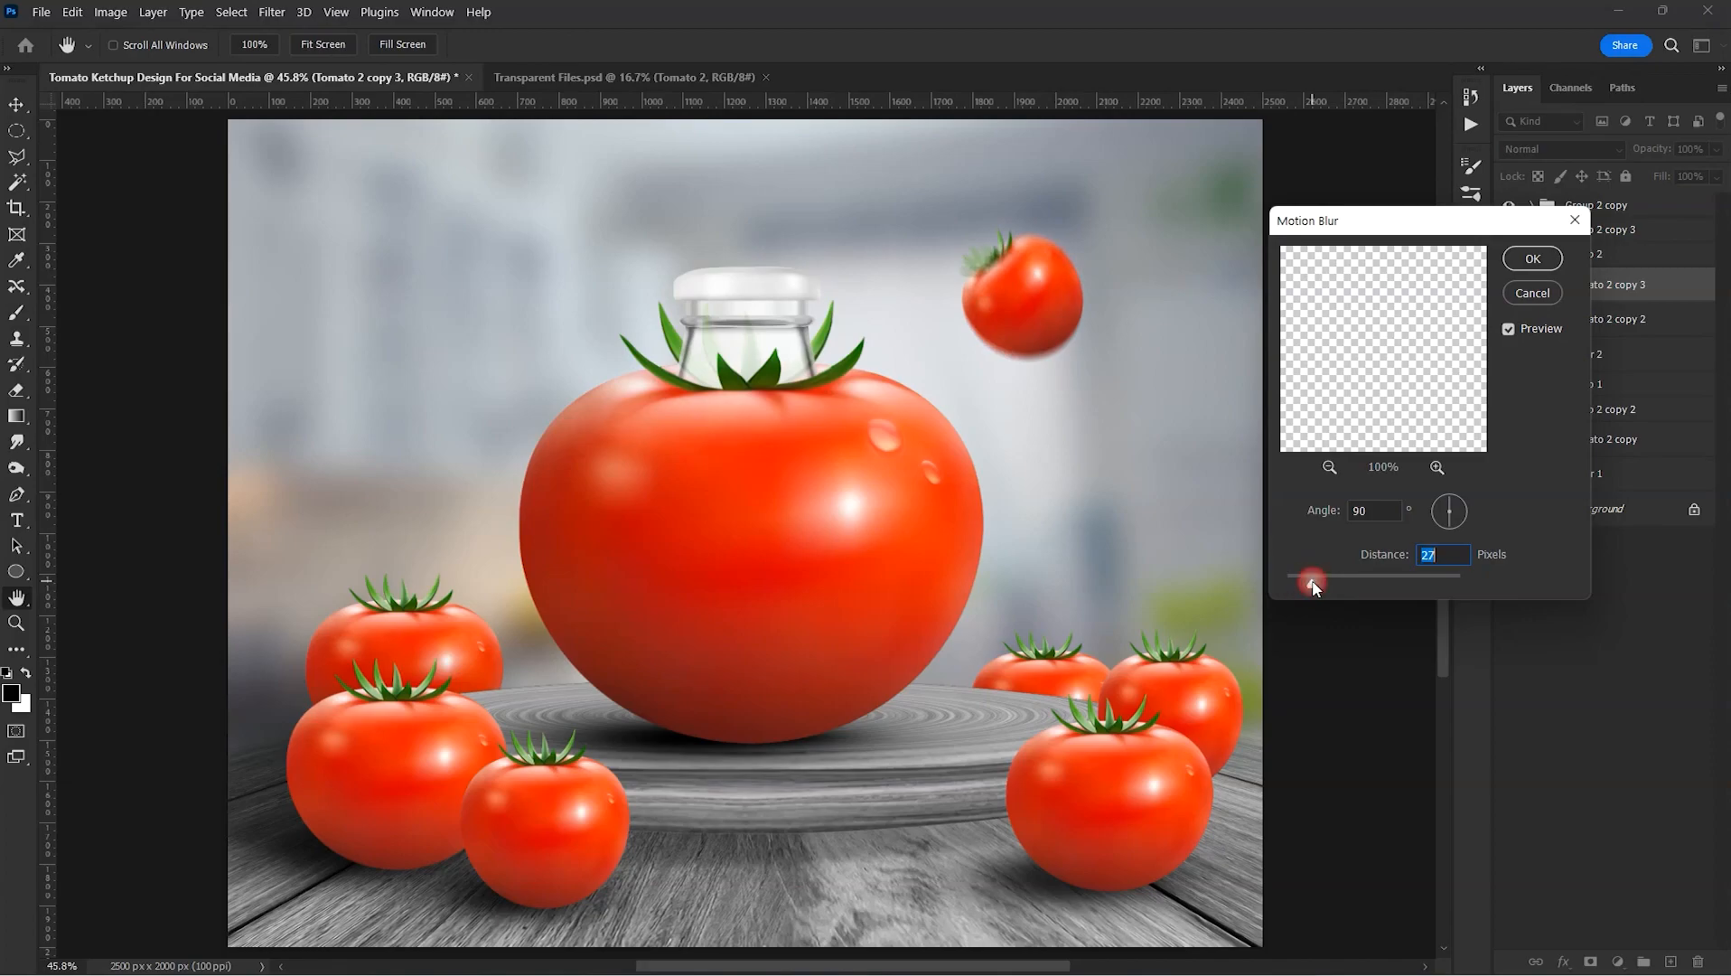
key(Return)
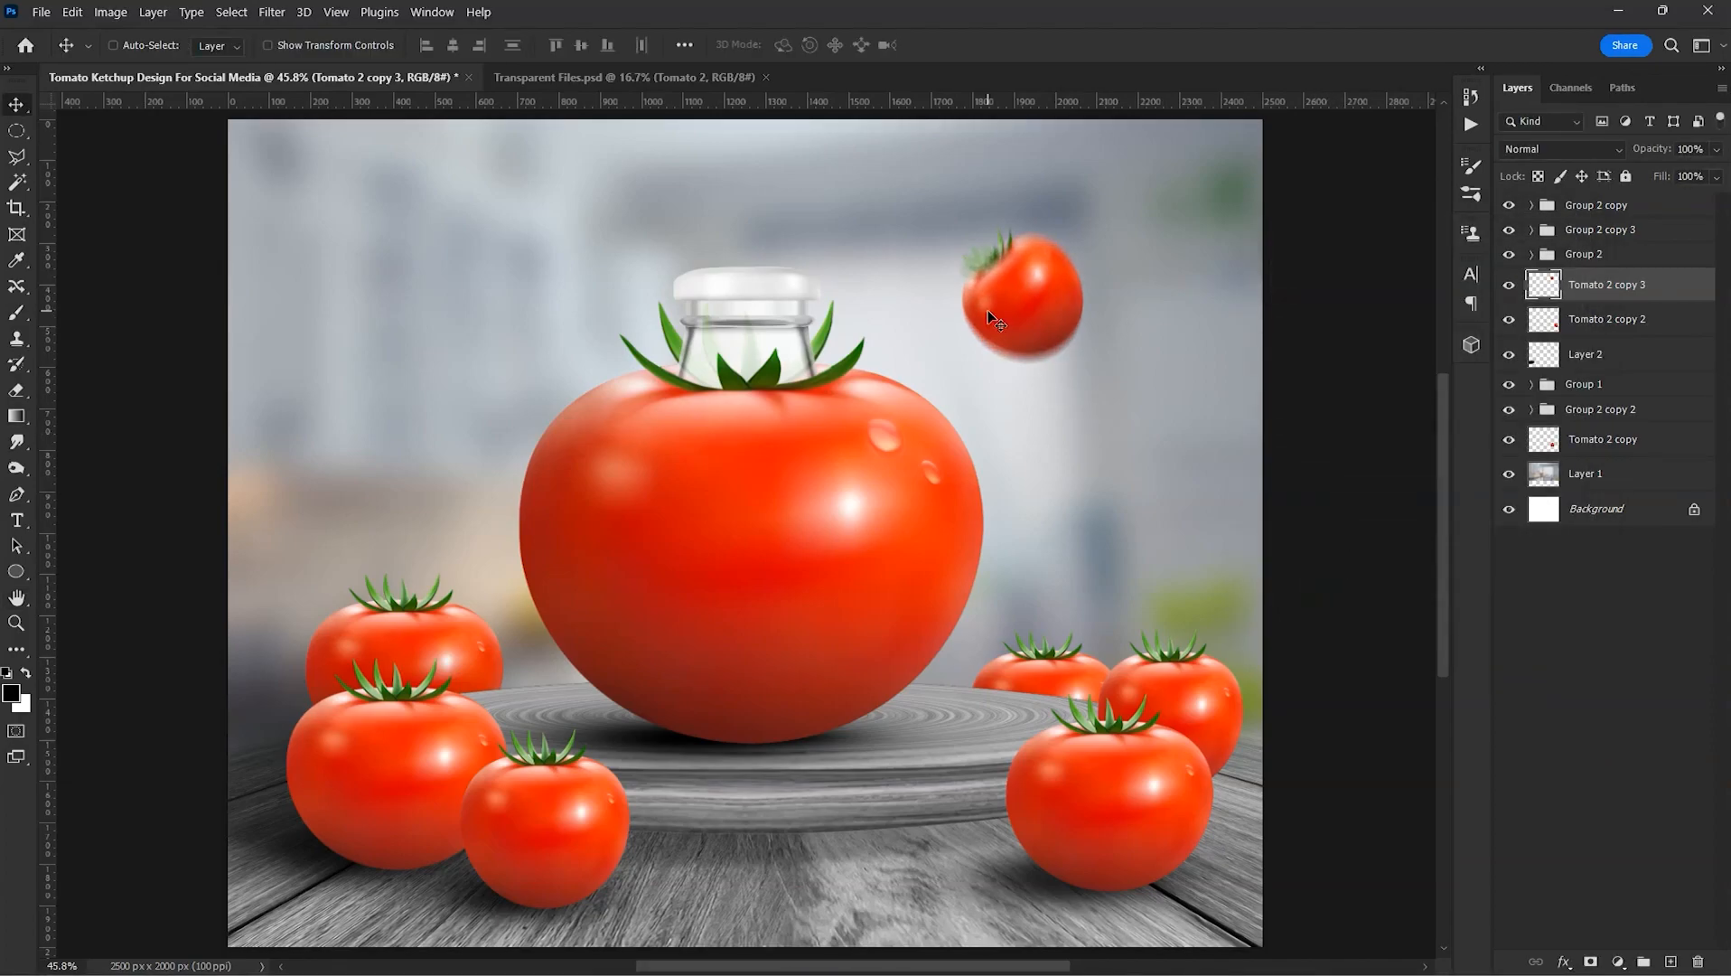
- Duplicate Tomato 2 copy 2, rotate the copy about -142° so it hangs upside down, and place it at the canvas's upper edge above the bottle
right_click(1209, 706)
click(1240, 719)
drag(1174, 655, 437, 262)
key(ctrl+t)
drag(578, 259, 210, 261)
scroll(601, 404, down, 2)
drag(601, 348, 576, 305)
drag(391, 341, 763, 157)
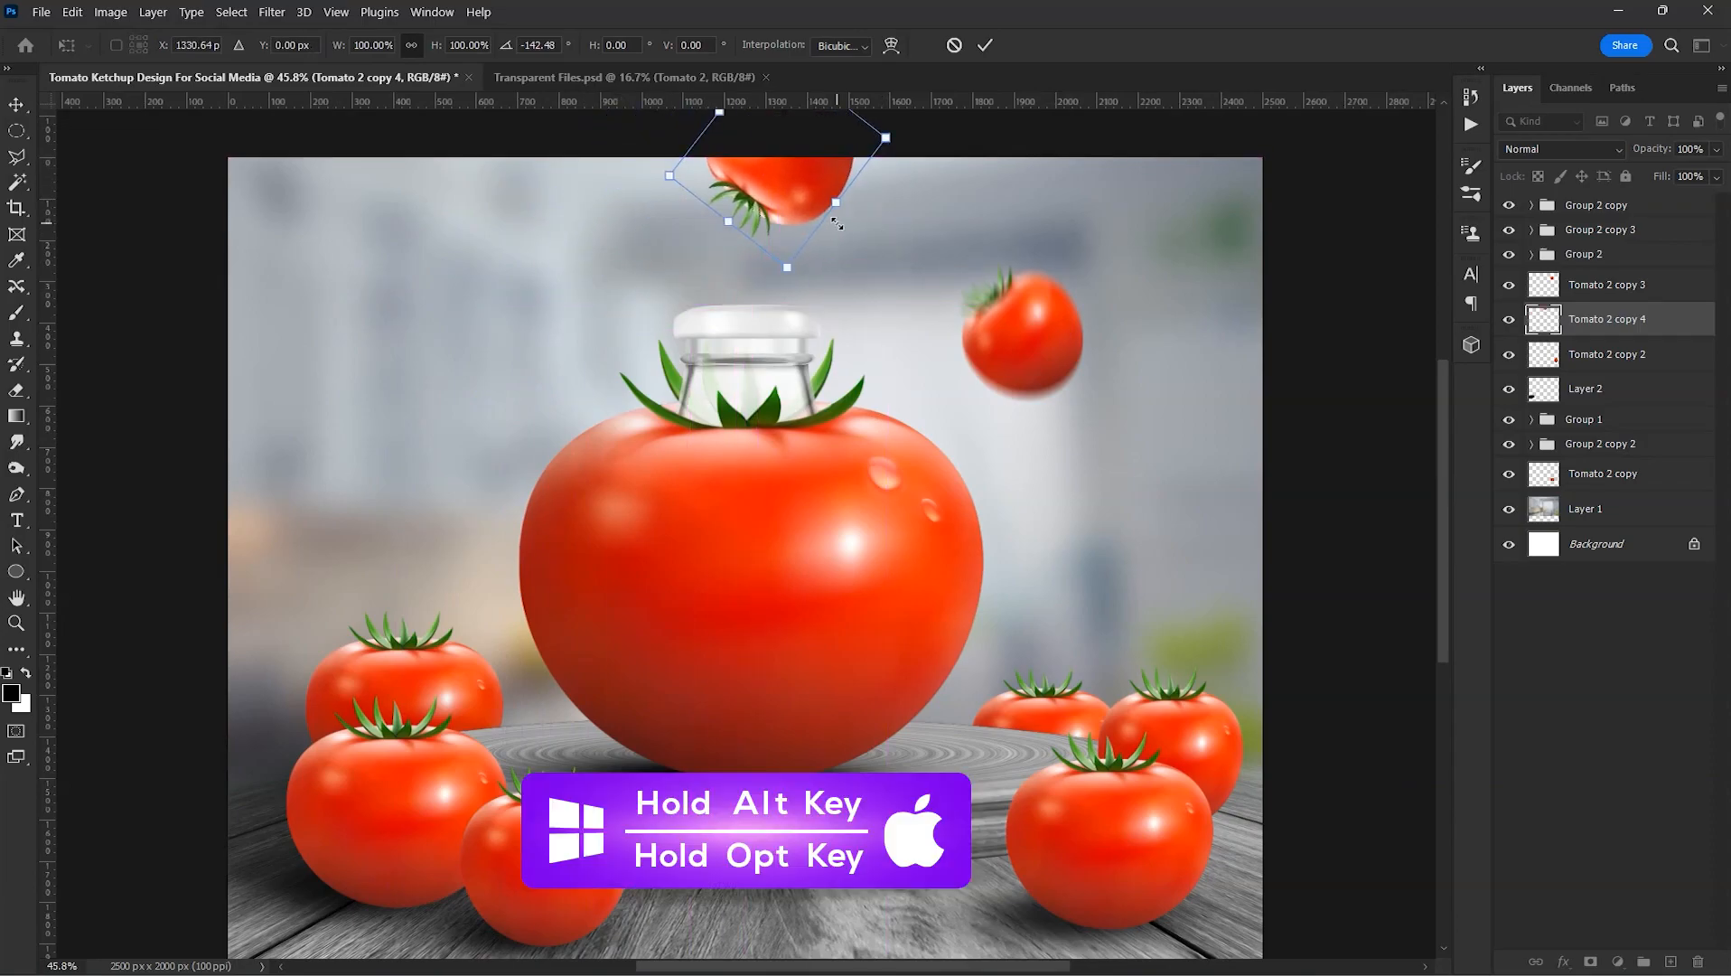
- Enlarge the upside-down tomato and position it partly cut off by the canvas's upper edge, above the bottle cap
mouse_move(837, 206)
mouse_down()
mouse_move(899, 185)
mouse_move(833, 211)
mouse_move(881, 172)
mouse_move(904, 190)
mouse_move(824, 184)
mouse_up()
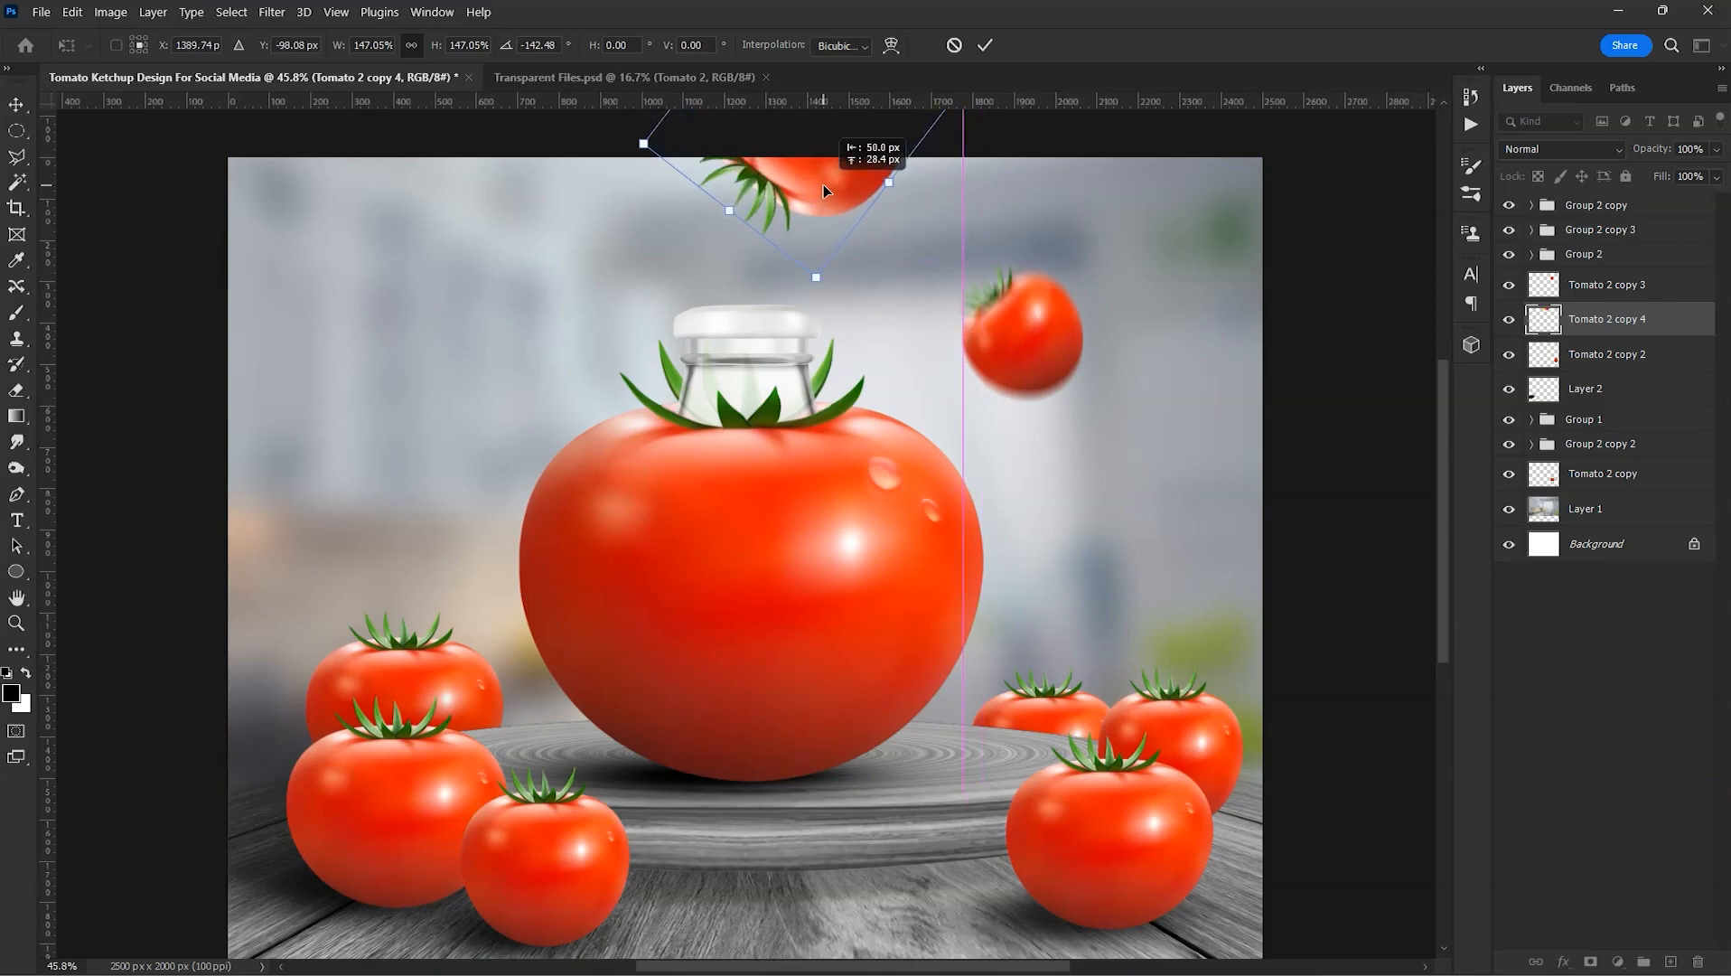
drag(827, 277, 816, 257)
drag(791, 196, 803, 227)
drag(864, 281, 880, 276)
drag(805, 217, 802, 219)
key(Return)
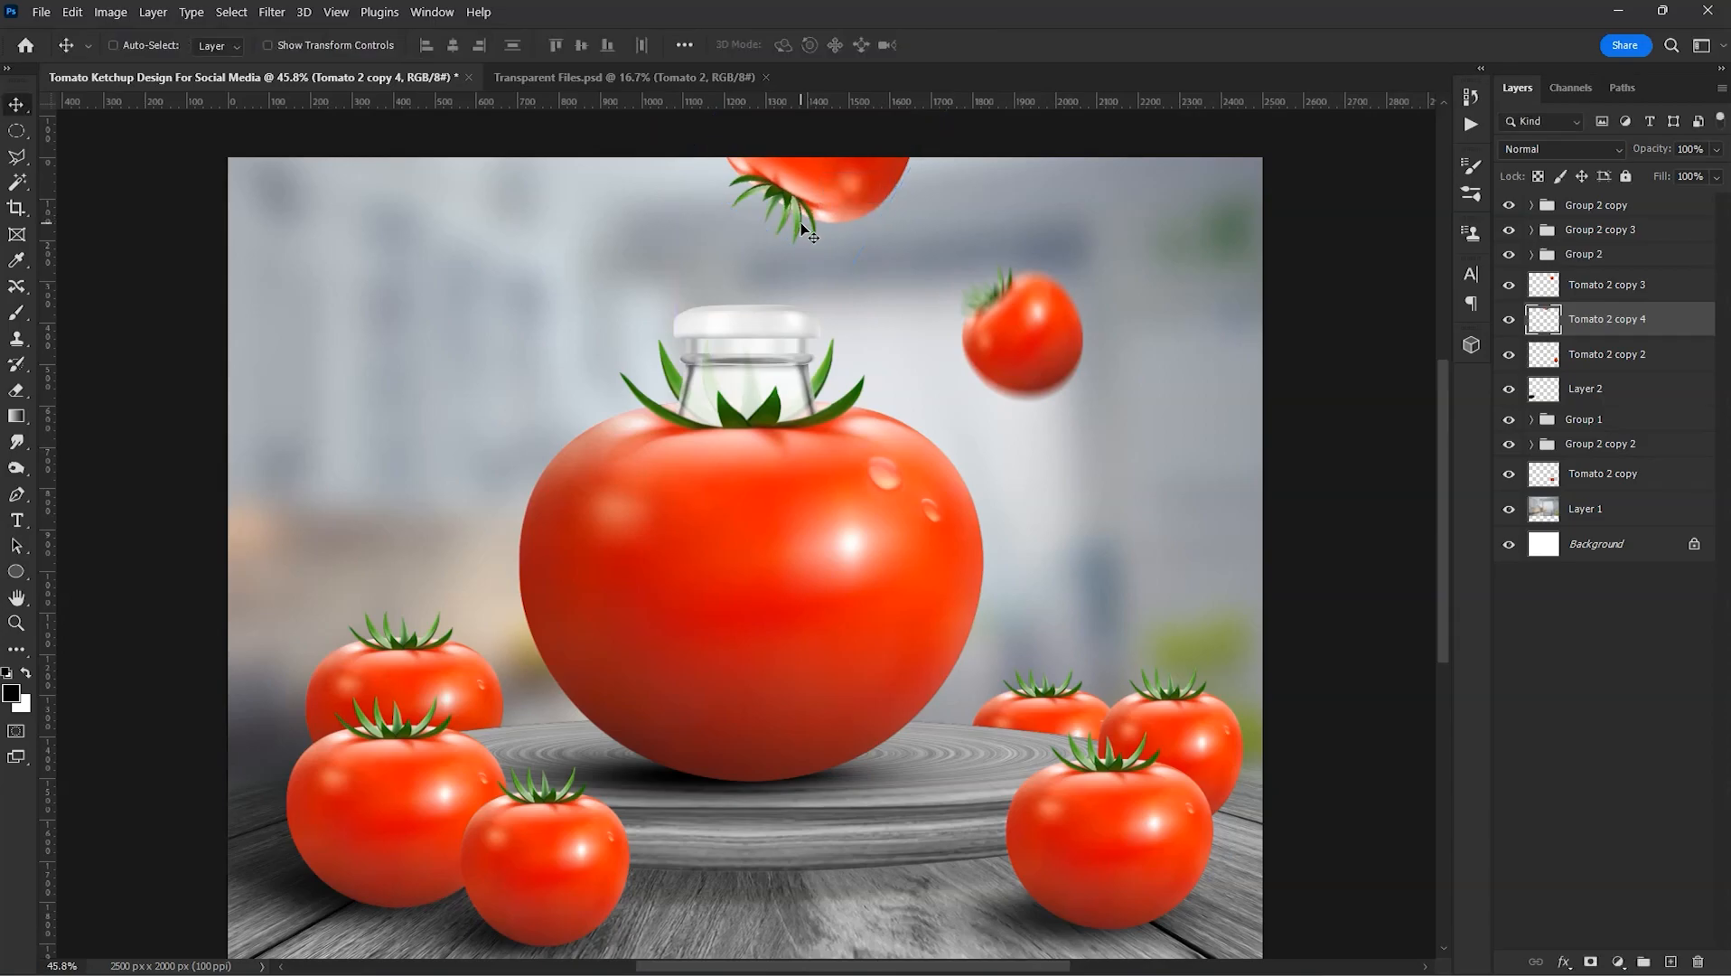
- Apply a Motion Blur to the upside-down tomato with a 90° angle and a distance of 61 pixels
click(271, 12)
mouse_move(467, 253)
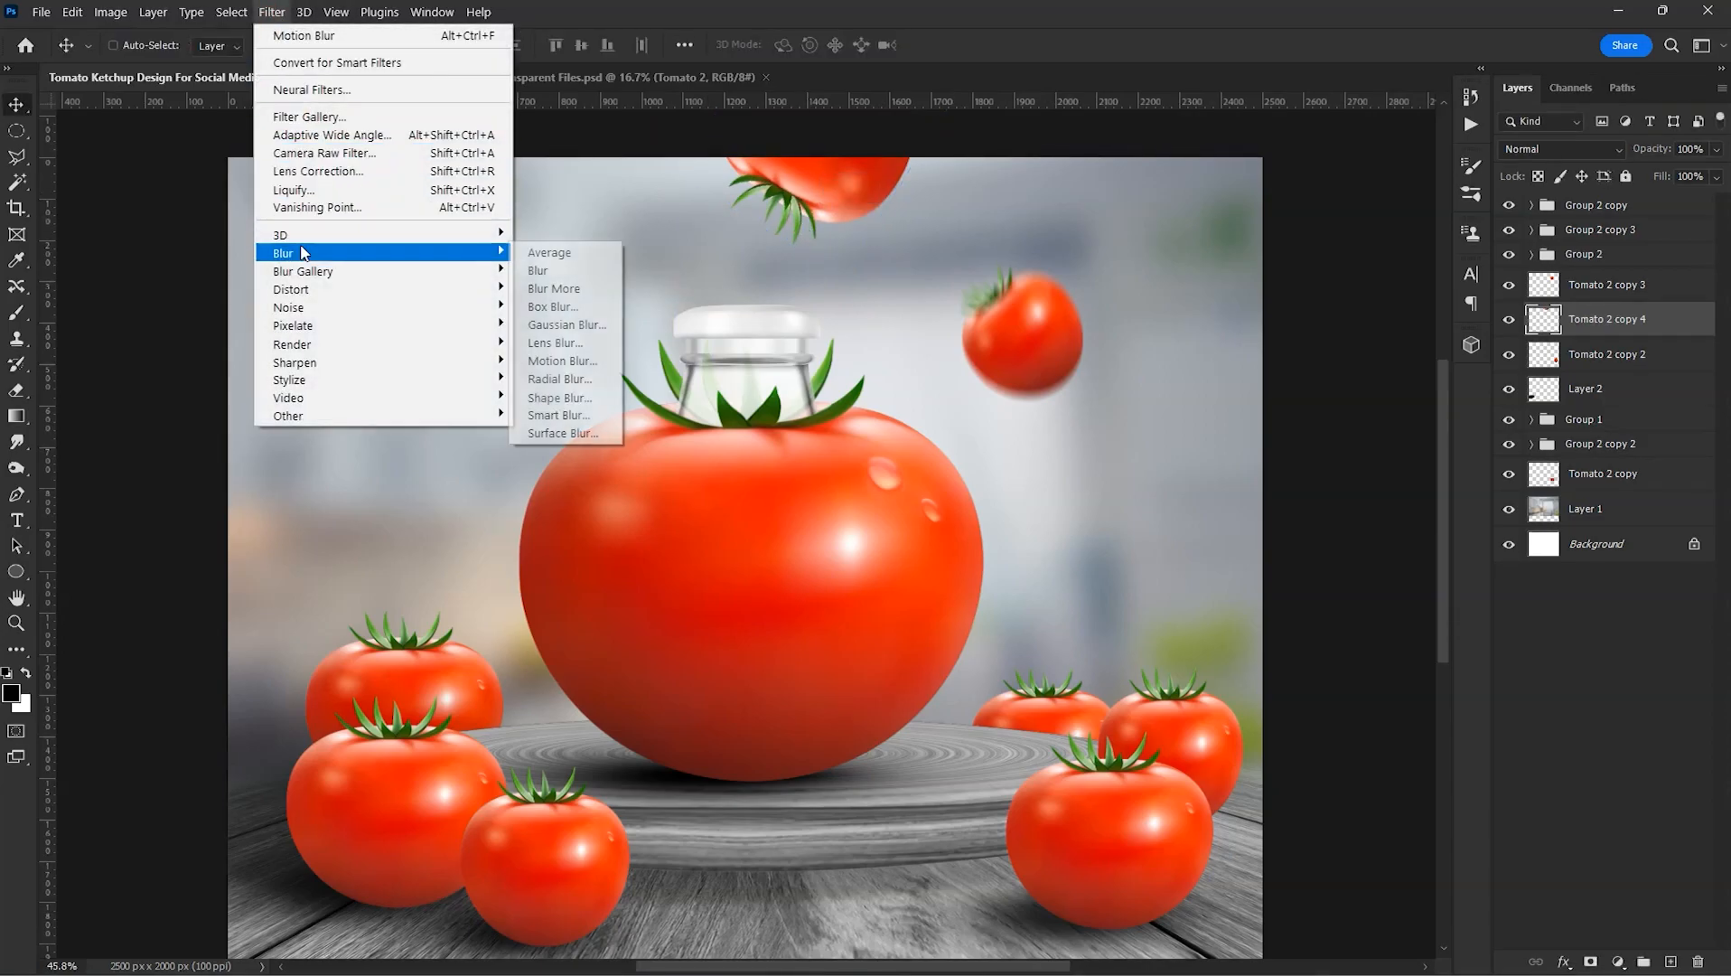
click(603, 365)
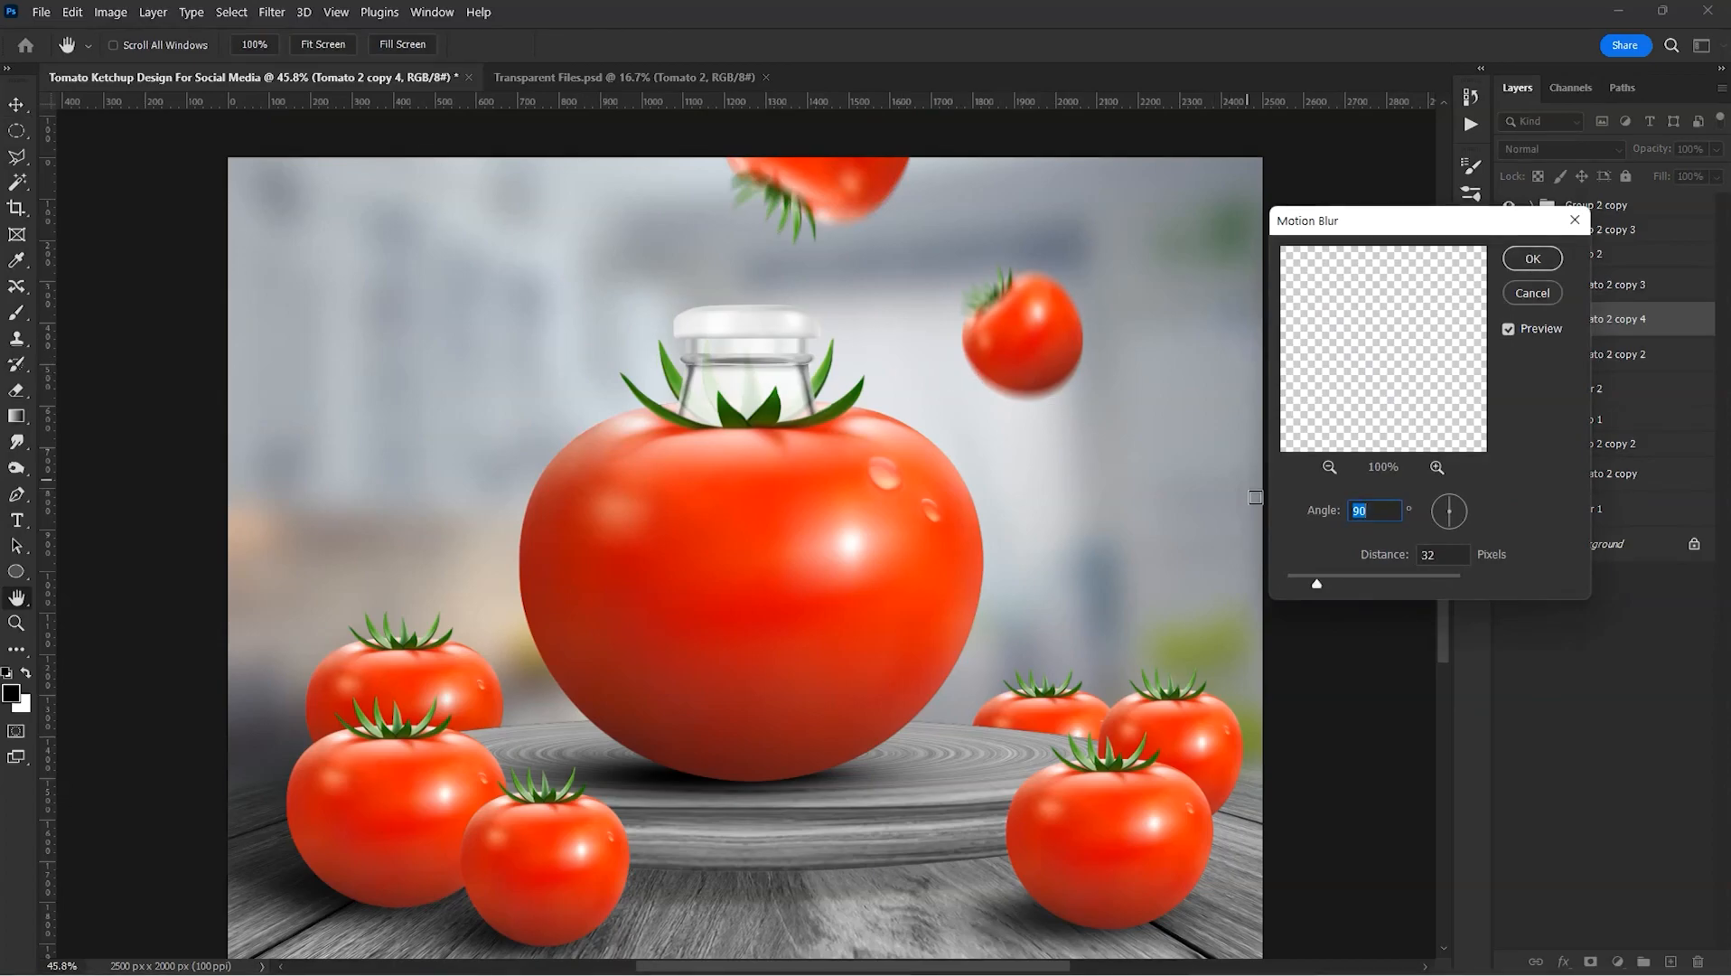
drag(1332, 578, 1334, 579)
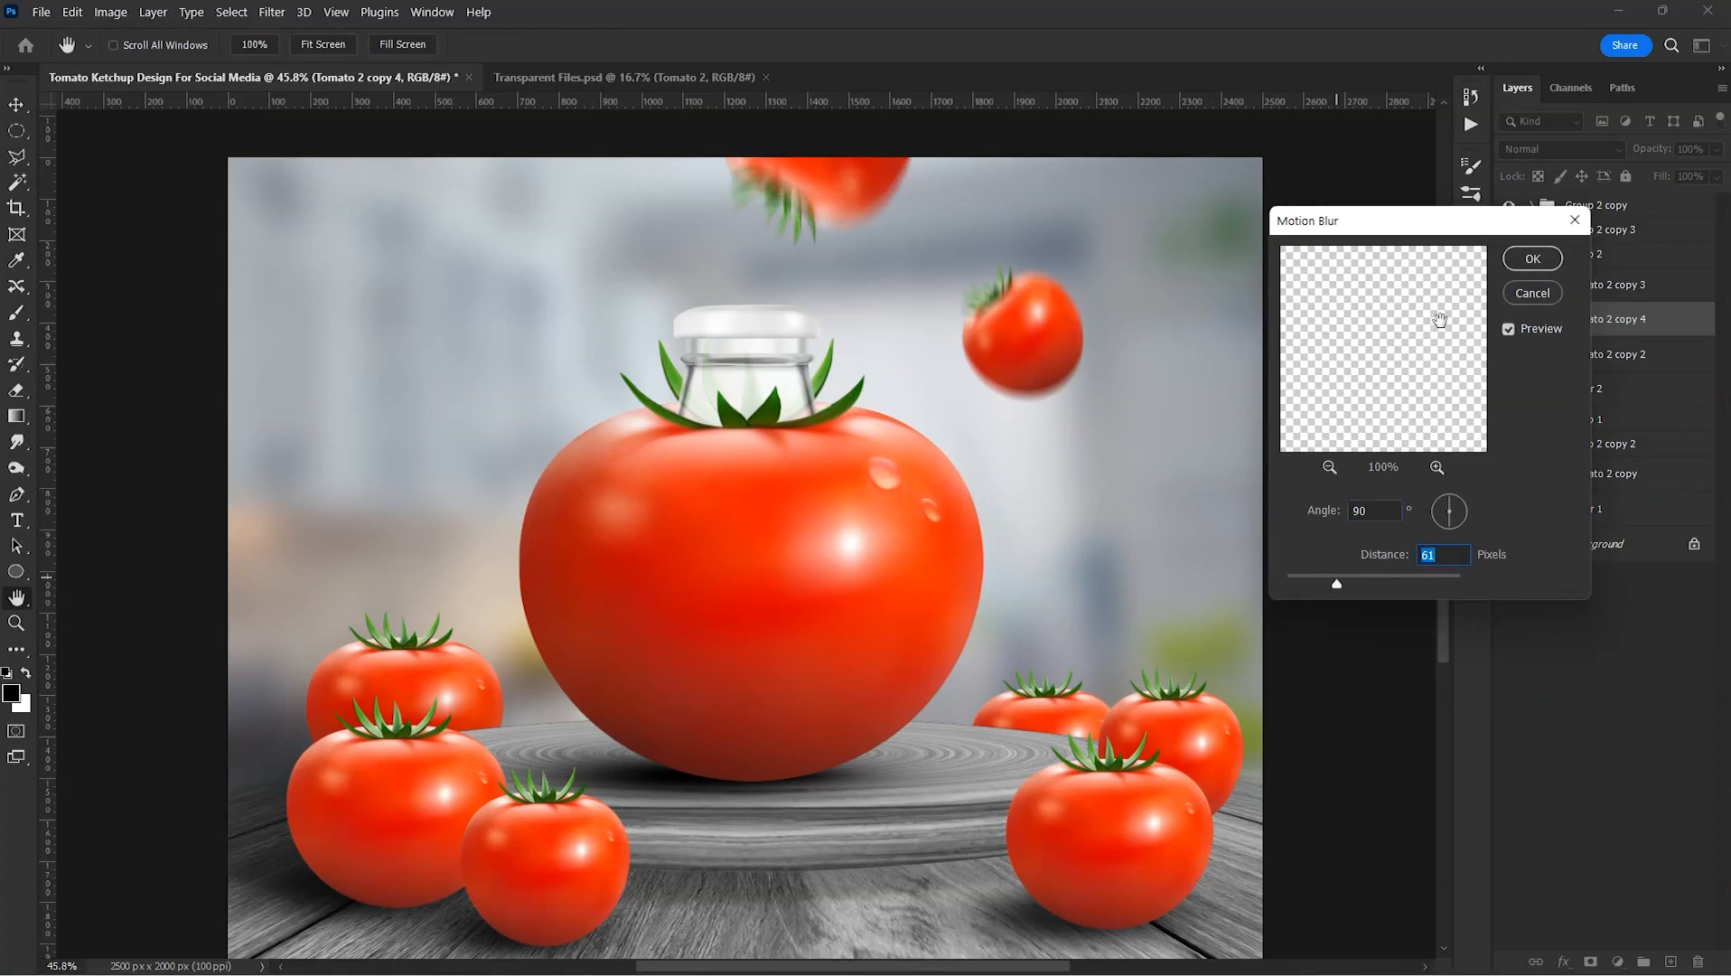
click(1538, 265)
- Duplicate Tomato 2 copy 2 into the air above the right-hand tomatoes, shrinking it to a small tomato and tilting it clockwise
right_click(1186, 738)
click(1202, 750)
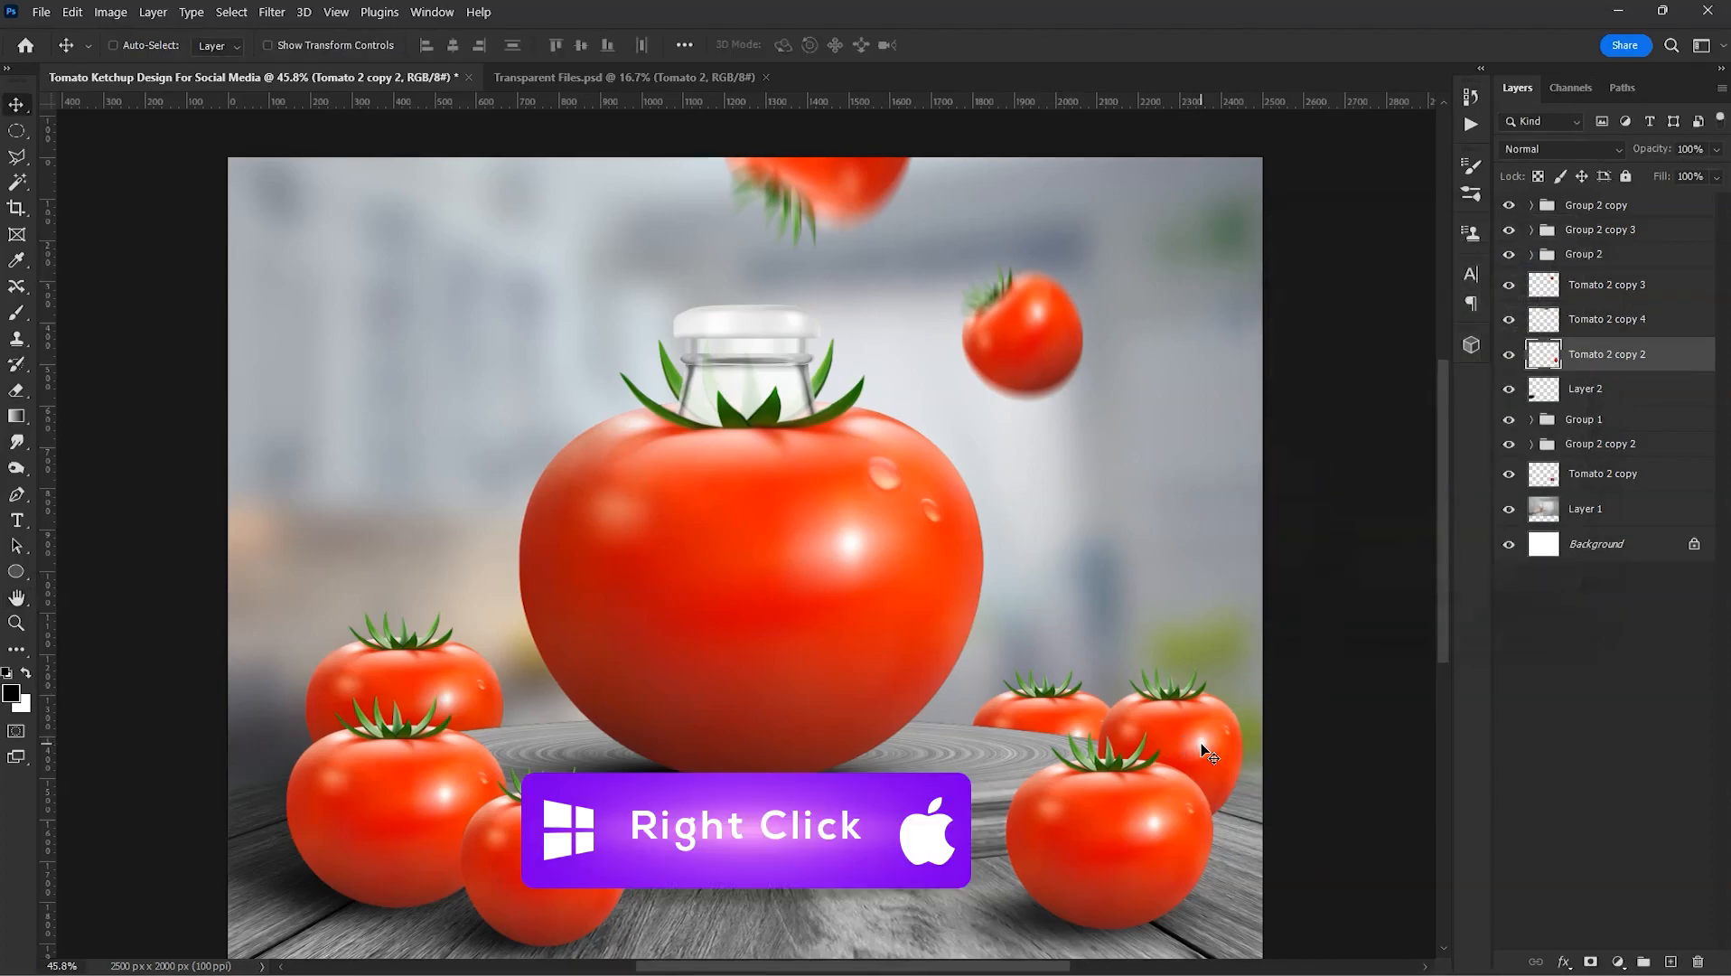
drag(1202, 749, 1202, 586)
key(ctrl+t)
drag(1239, 503, 1191, 612)
drag(1128, 630, 1088, 510)
drag(1136, 493, 1130, 544)
key(Return)
- Apply a Motion Blur with a short distance to the small tomato floating above the right-hand group
click(272, 13)
mouse_move(411, 256)
click(562, 362)
drag(1337, 583, 1313, 581)
click(1437, 526)
click(1533, 258)
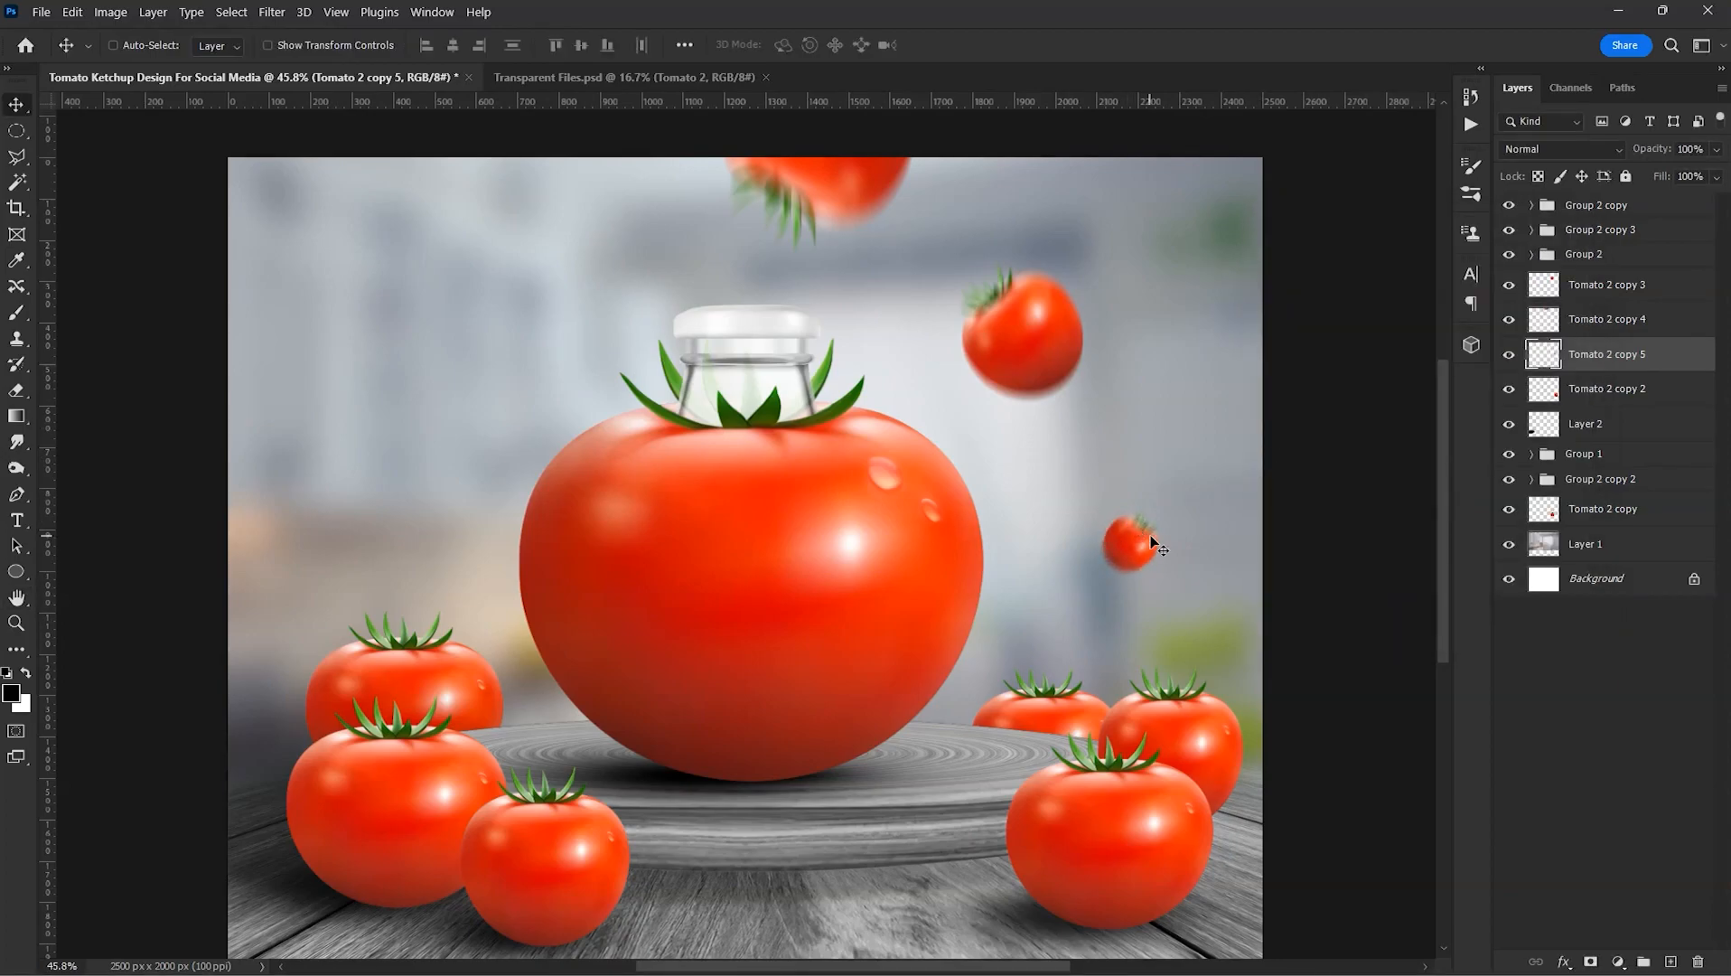
- Duplicate the small floating tomato higher up near the canvas's right edge and set the copy's opacity to 50%
drag(1154, 515, 1161, 216)
key(ctrl+t)
key(Return)
key(8)
key(7)
key(5)
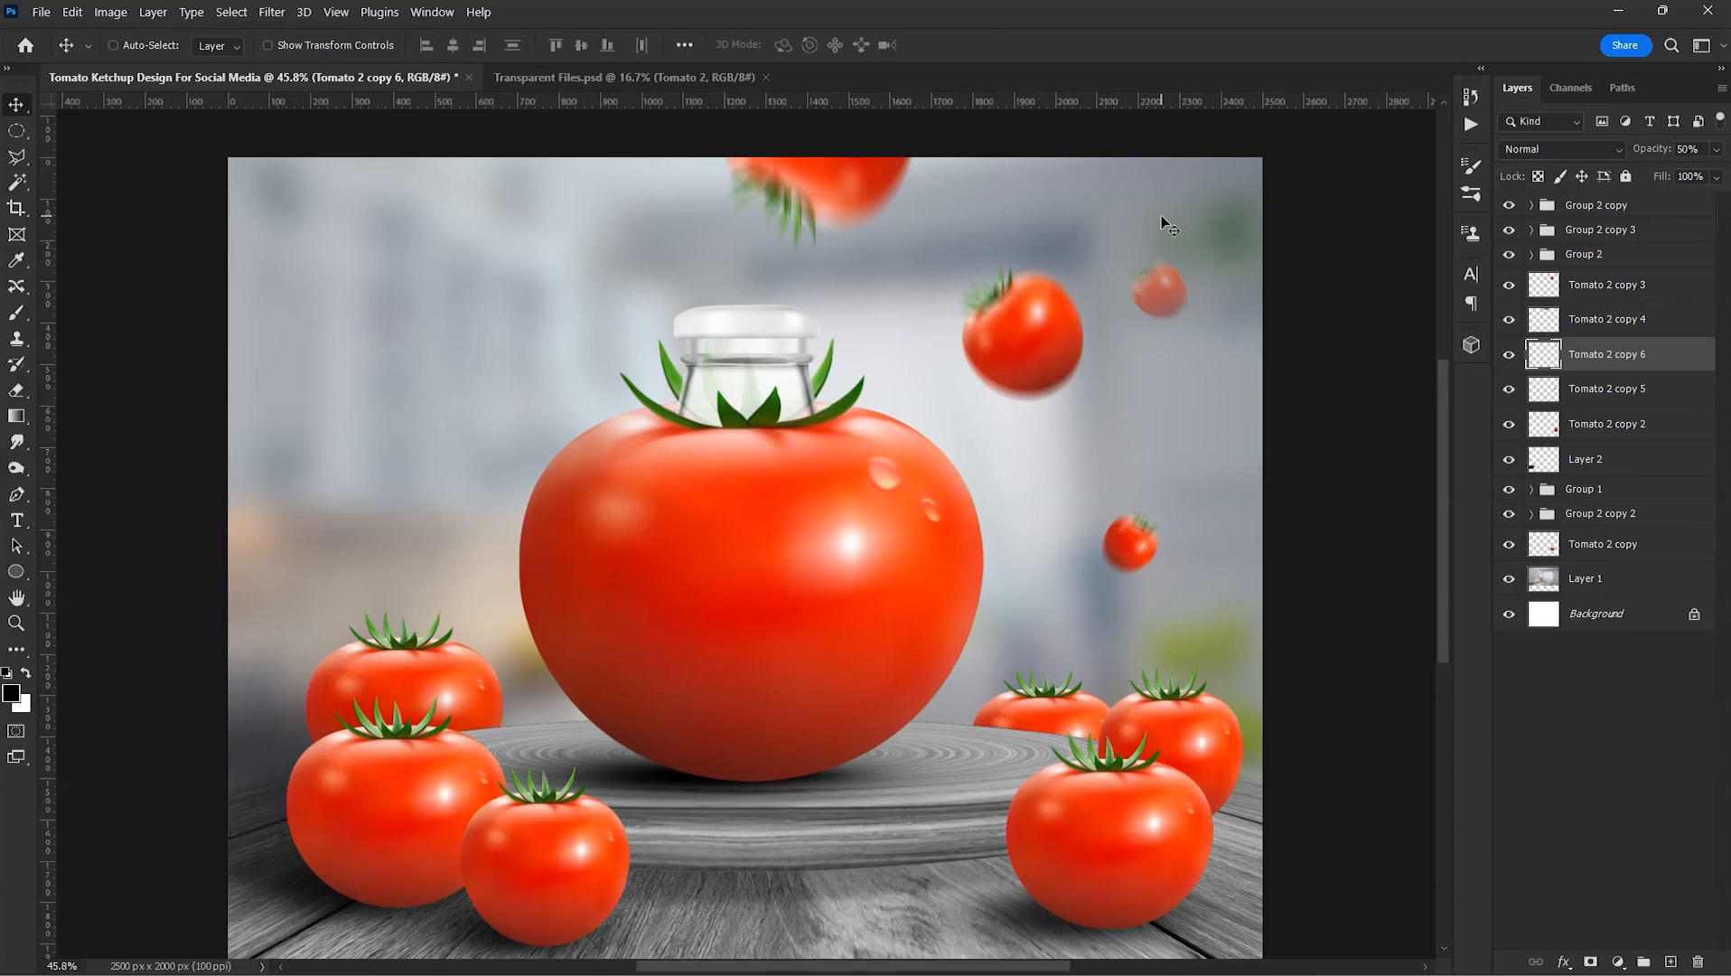
- Duplicate Tomato 2 copy 3 to the left of the bottle neck, flip it horizontally and scale it to about 75%
scroll(1160, 215, down, 1)
ctrl+click(1028, 317)
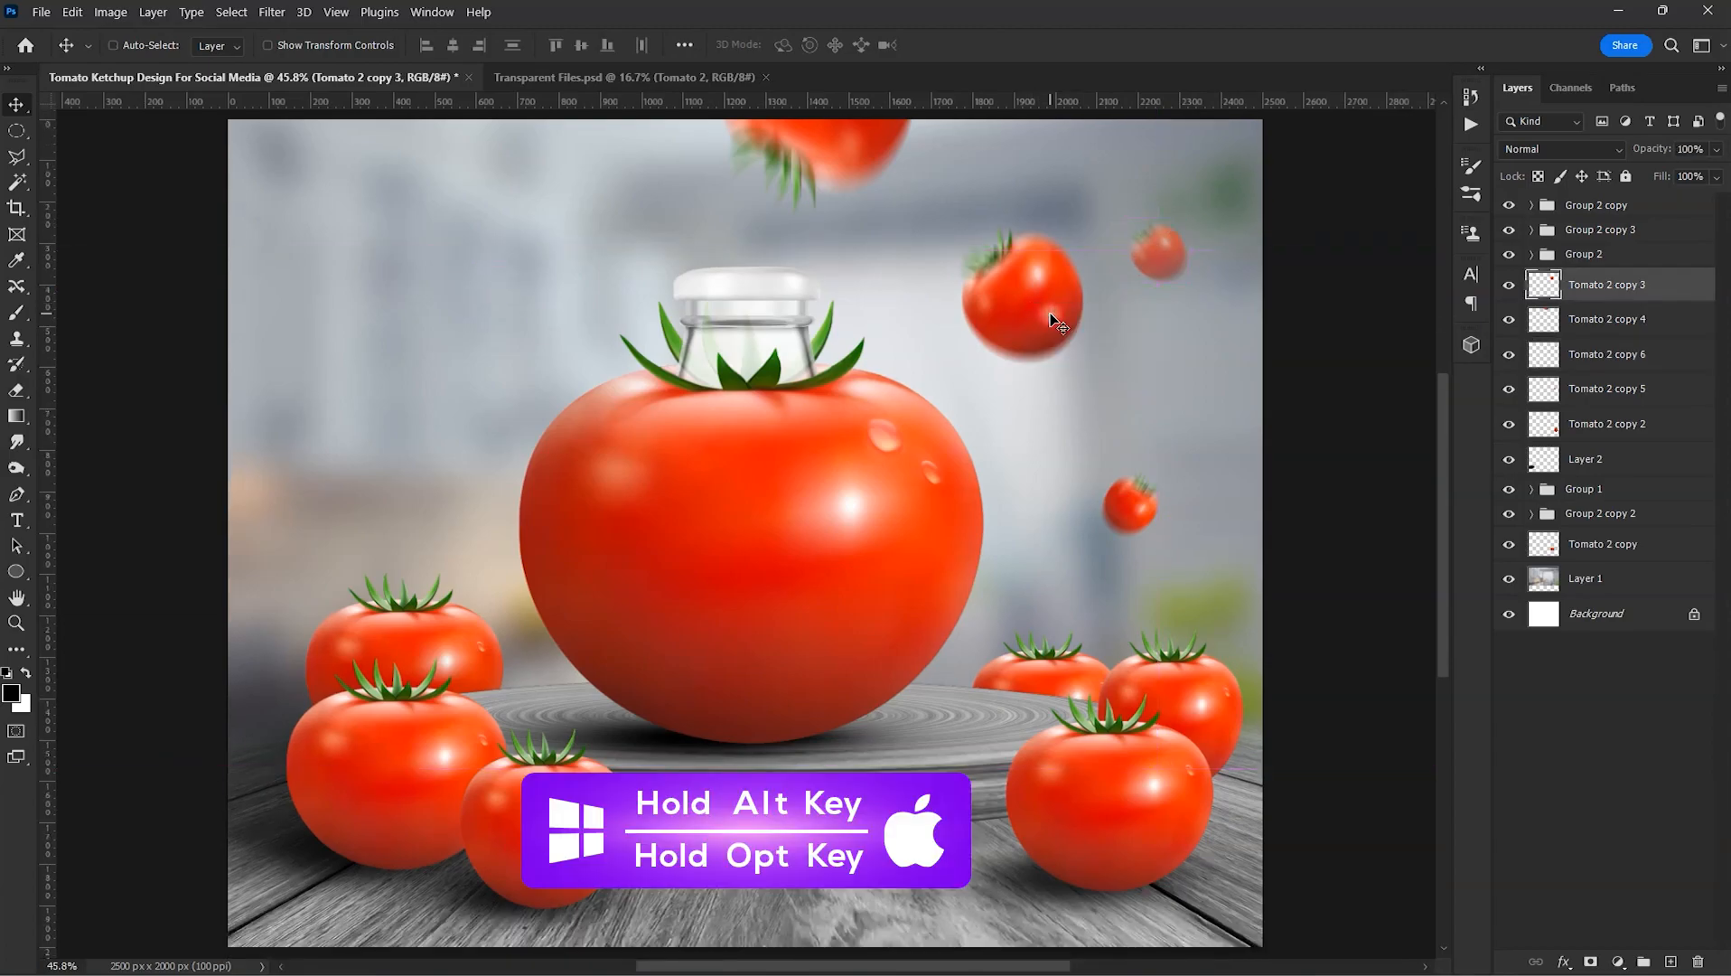
drag(1014, 298, 450, 297)
key(ctrl+t)
right_click(480, 302)
click(542, 688)
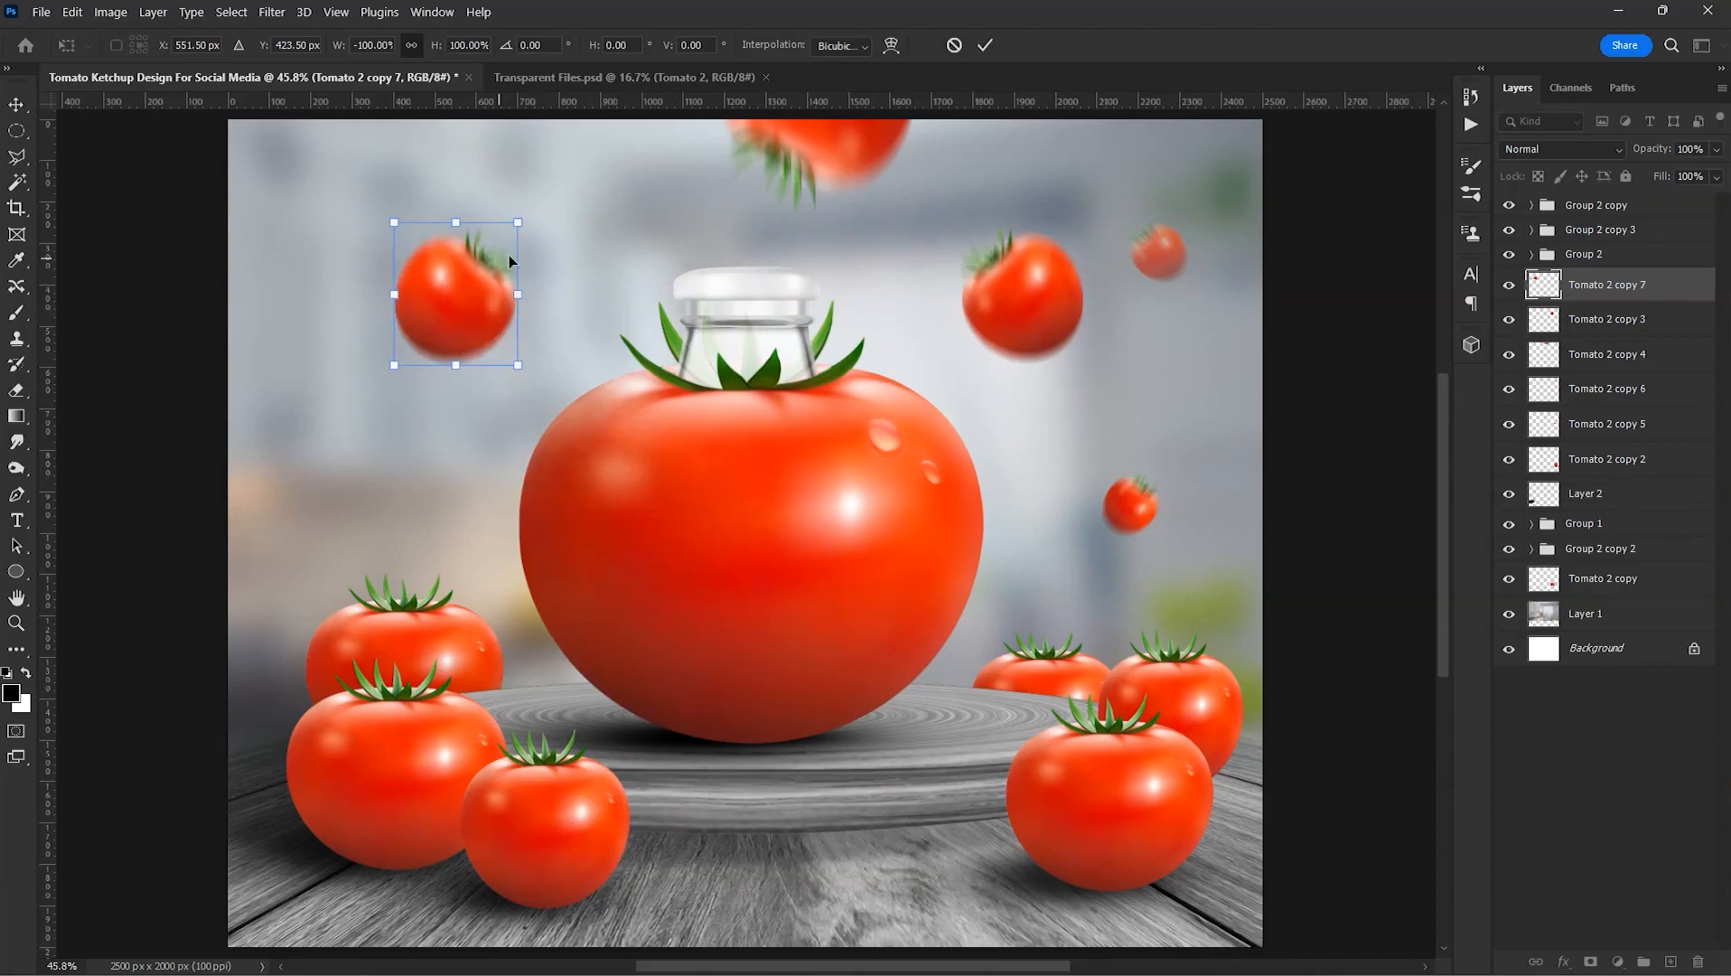
drag(527, 217, 495, 254)
drag(449, 312, 441, 310)
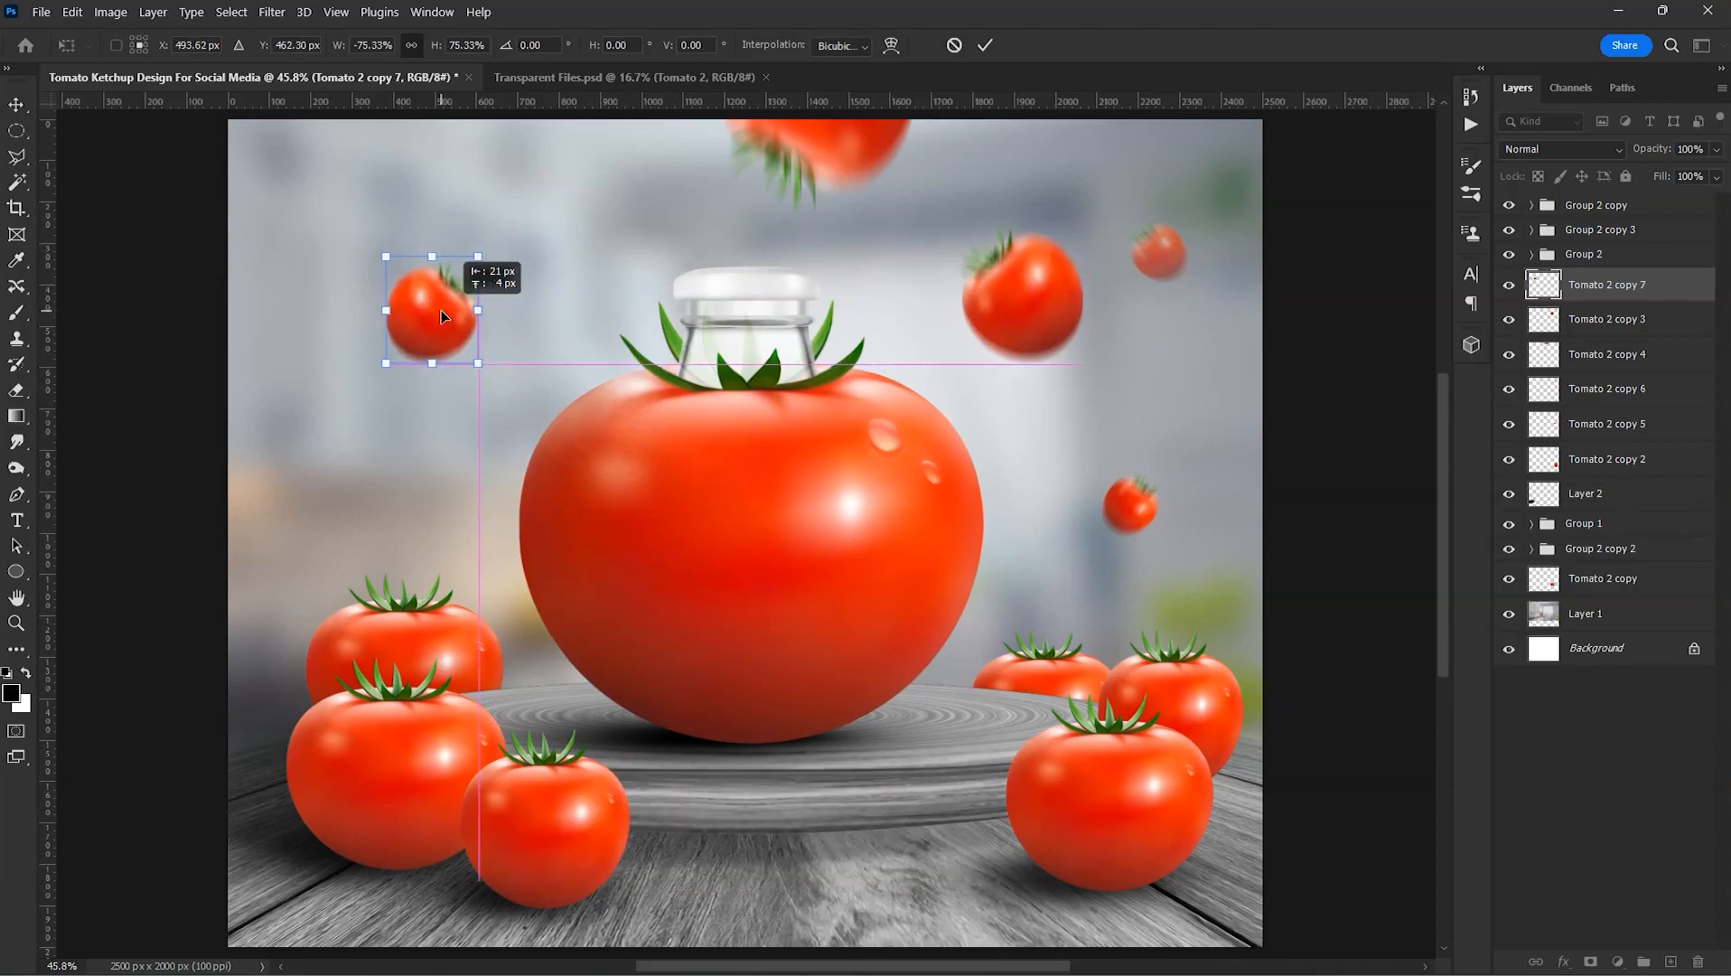
key(Return)
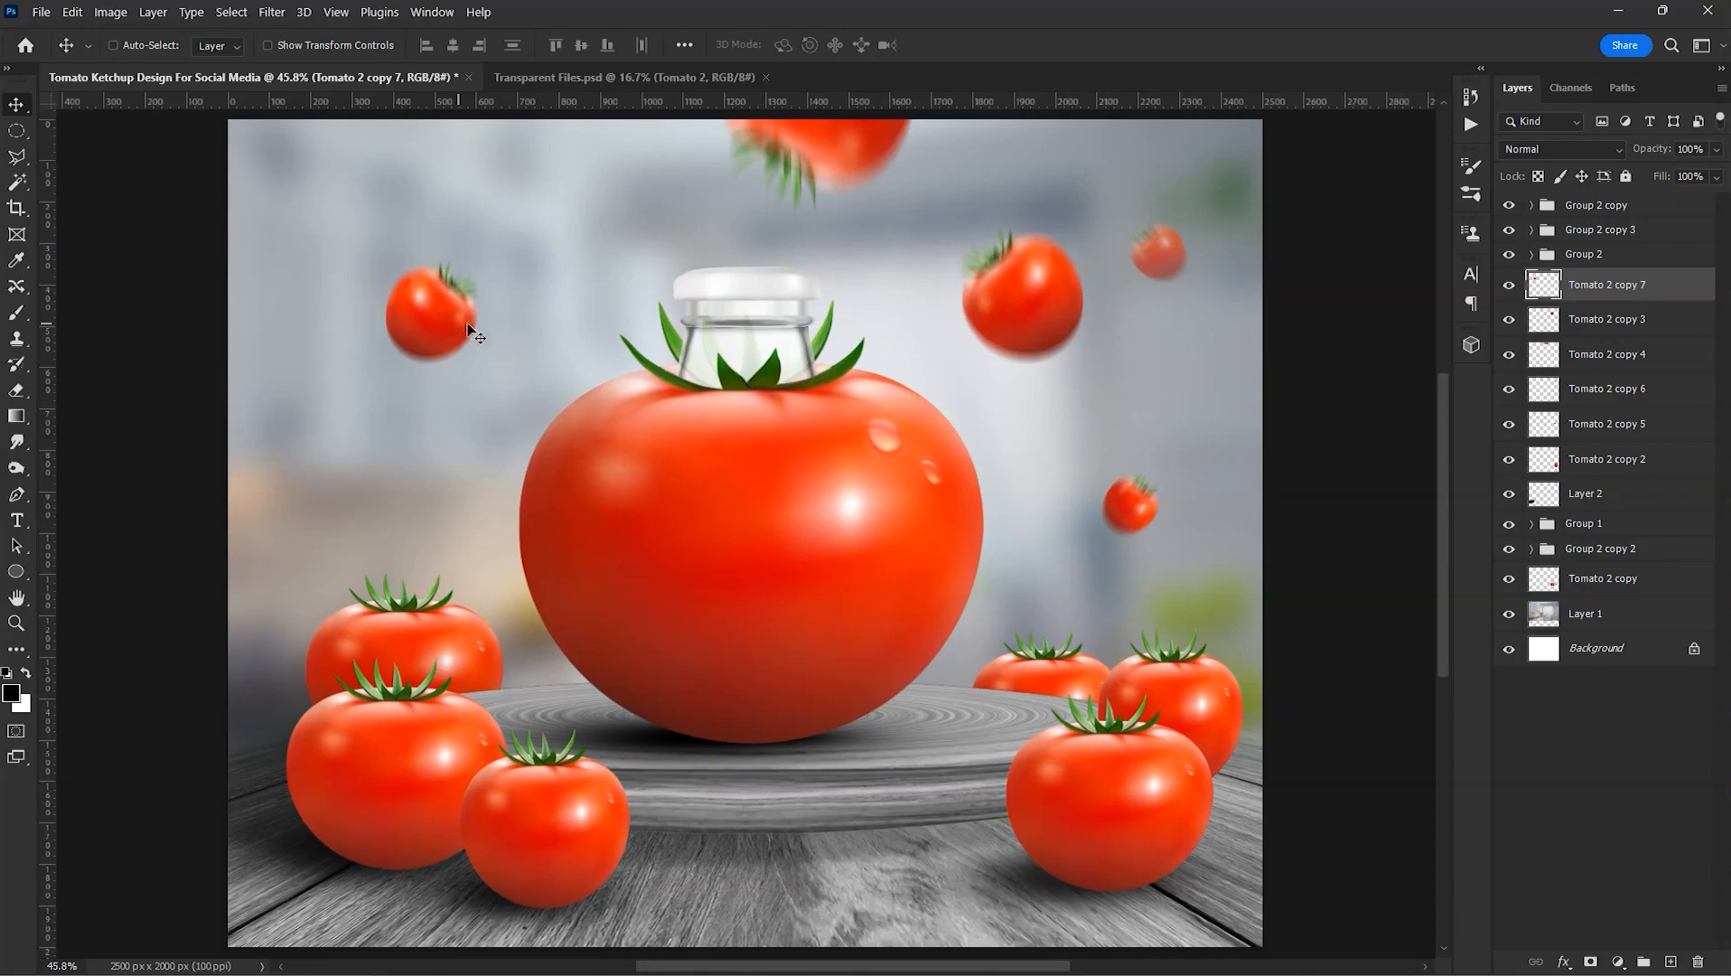
- Bring the Label Design layer from Transparent Files.psd into the ketchup design and place it over the large tomato
click(595, 77)
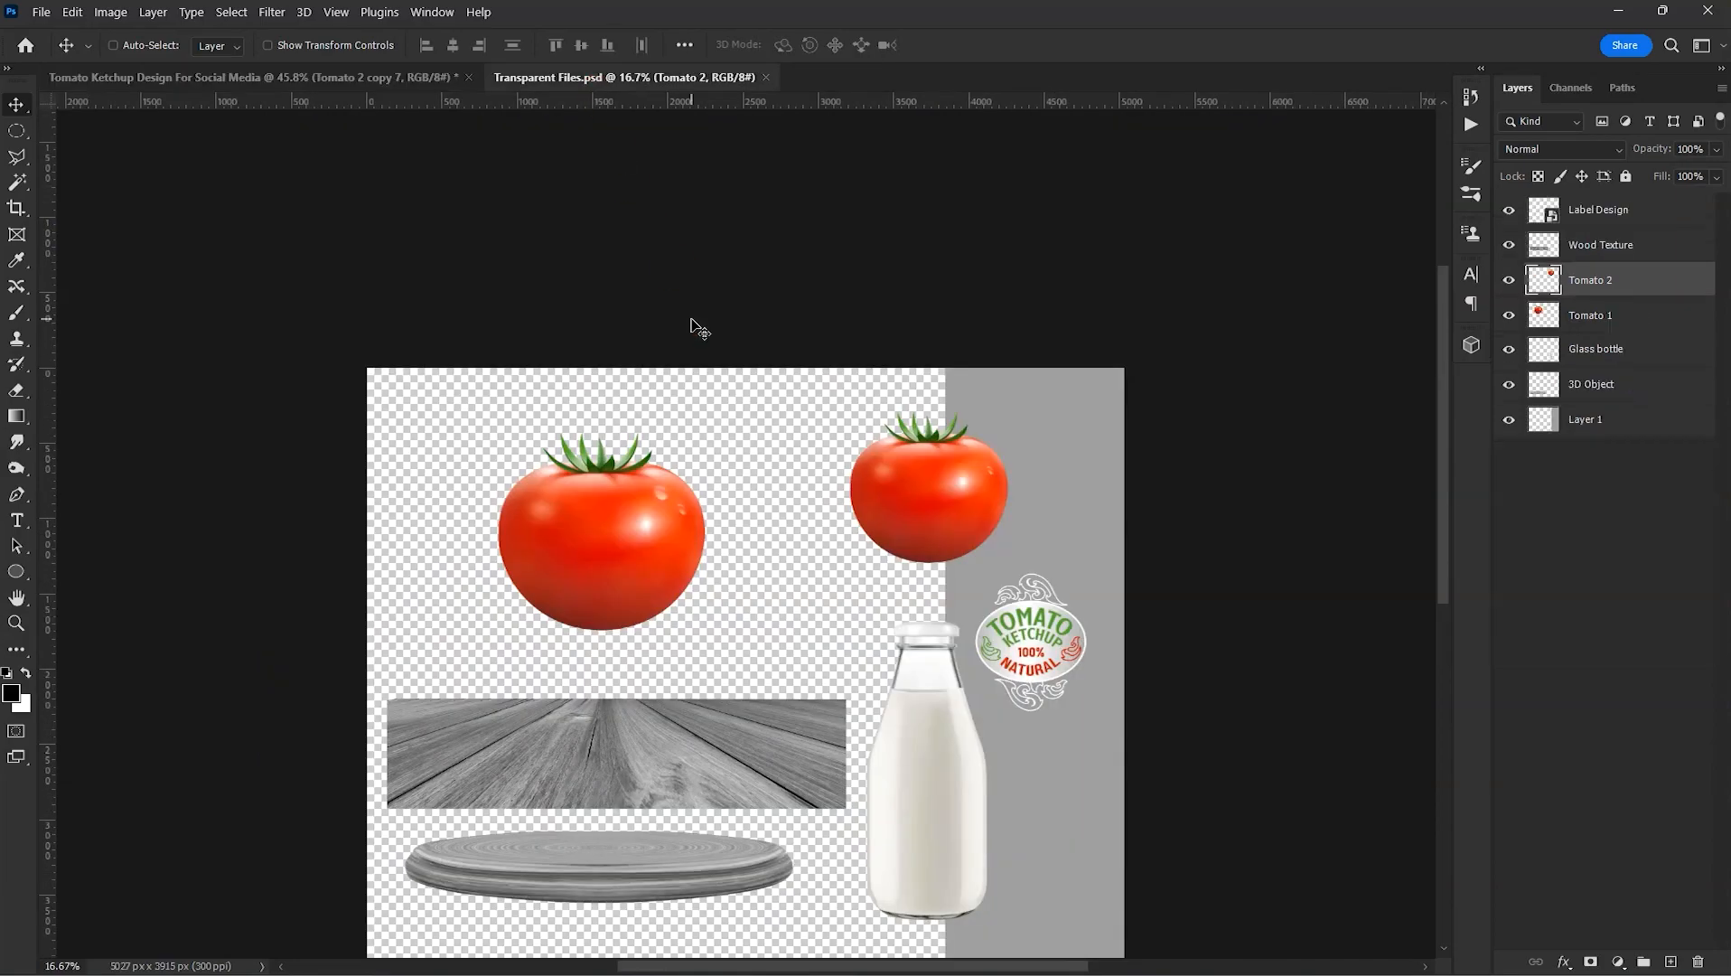
scroll(980, 546, down, 2)
right_click(1054, 510)
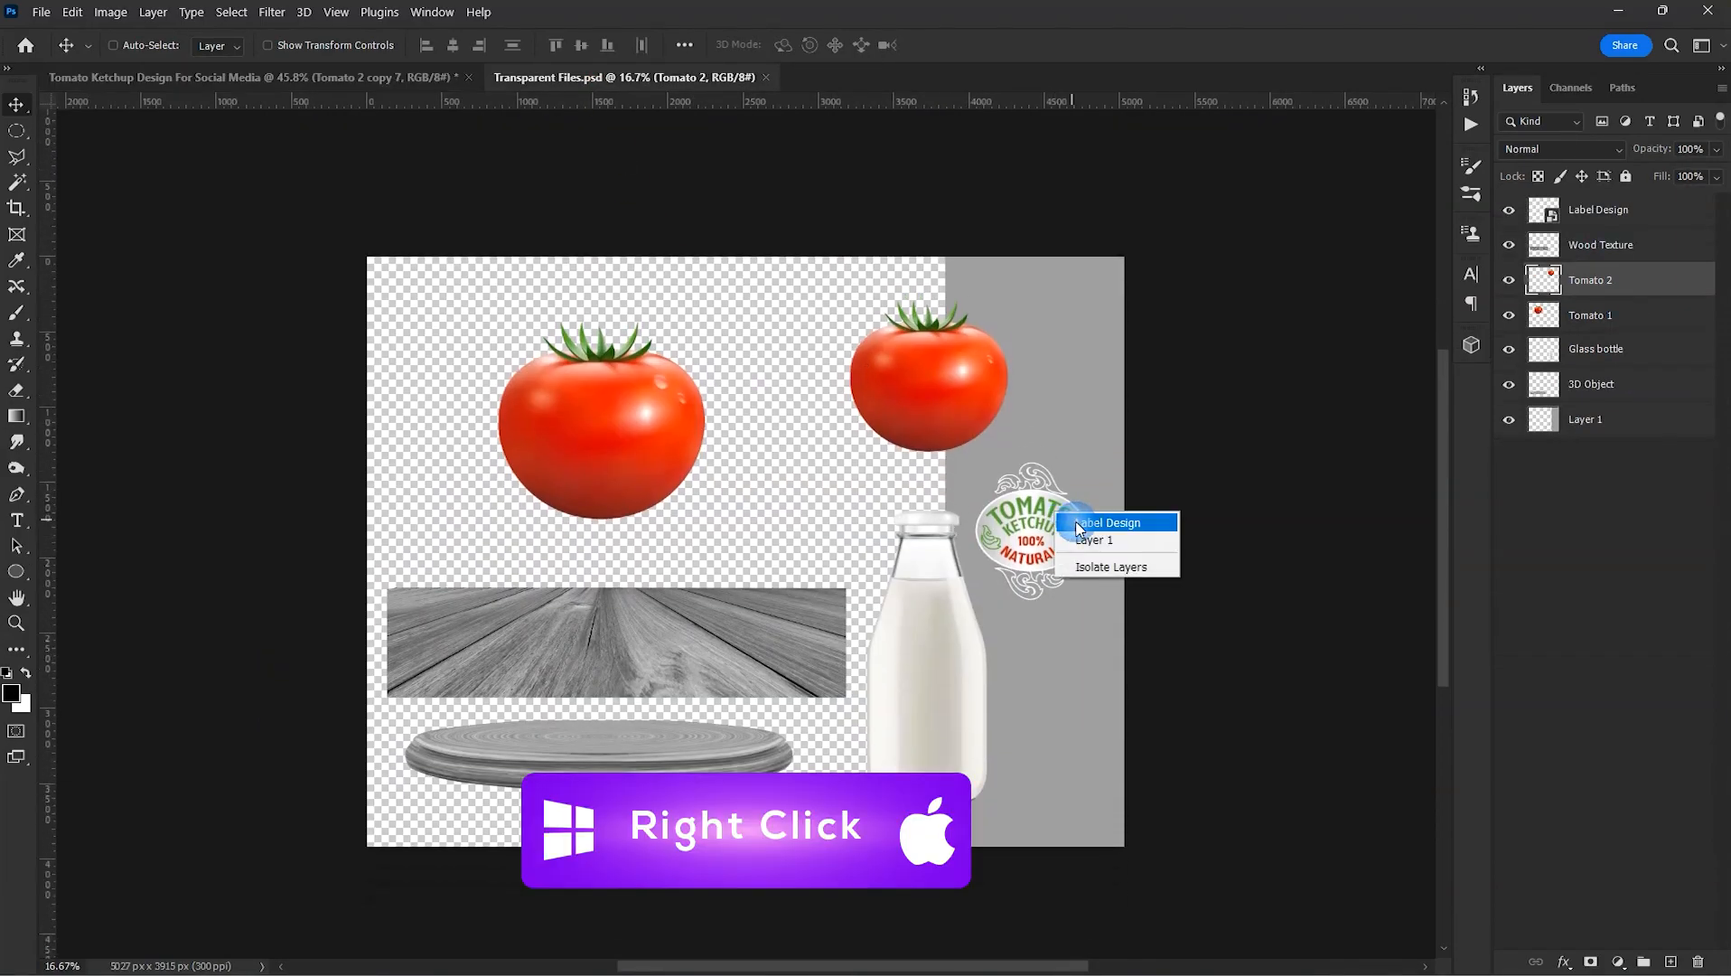
click(1098, 517)
drag(972, 483, 566, 383)
drag(751, 509, 789, 522)
- Scale the label to about 217% and nudge it right and down to centre it on the large tomato
key(ctrl+t)
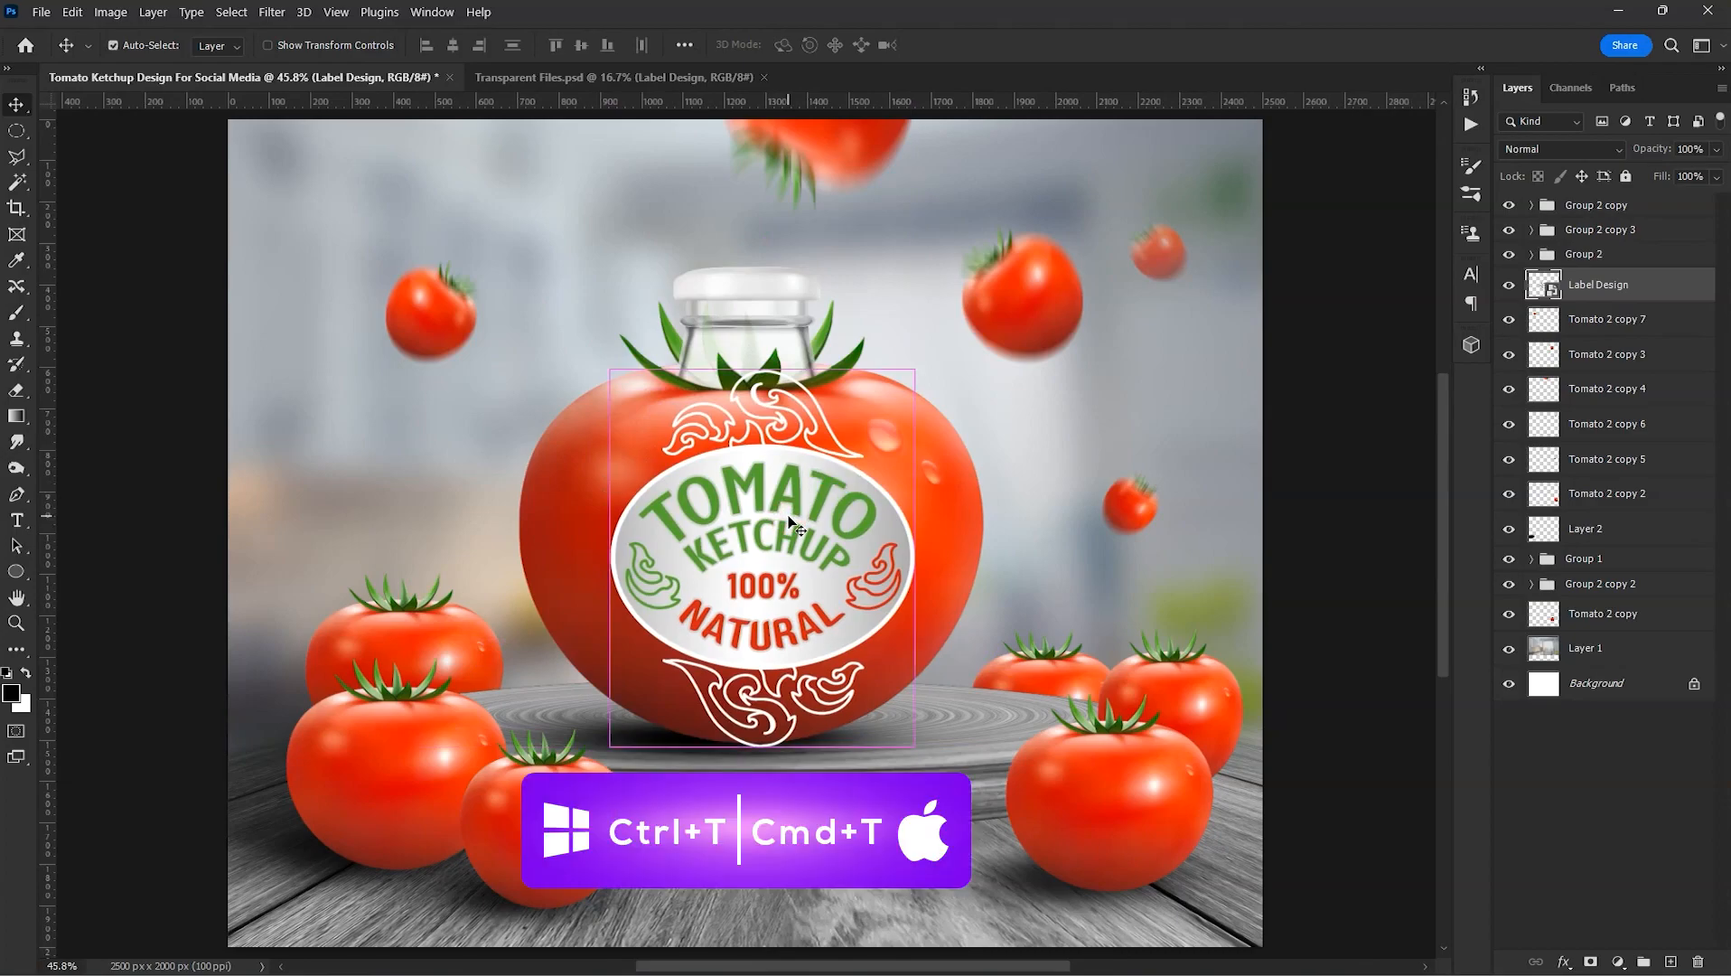
drag(909, 373, 829, 474)
drag(736, 539, 764, 492)
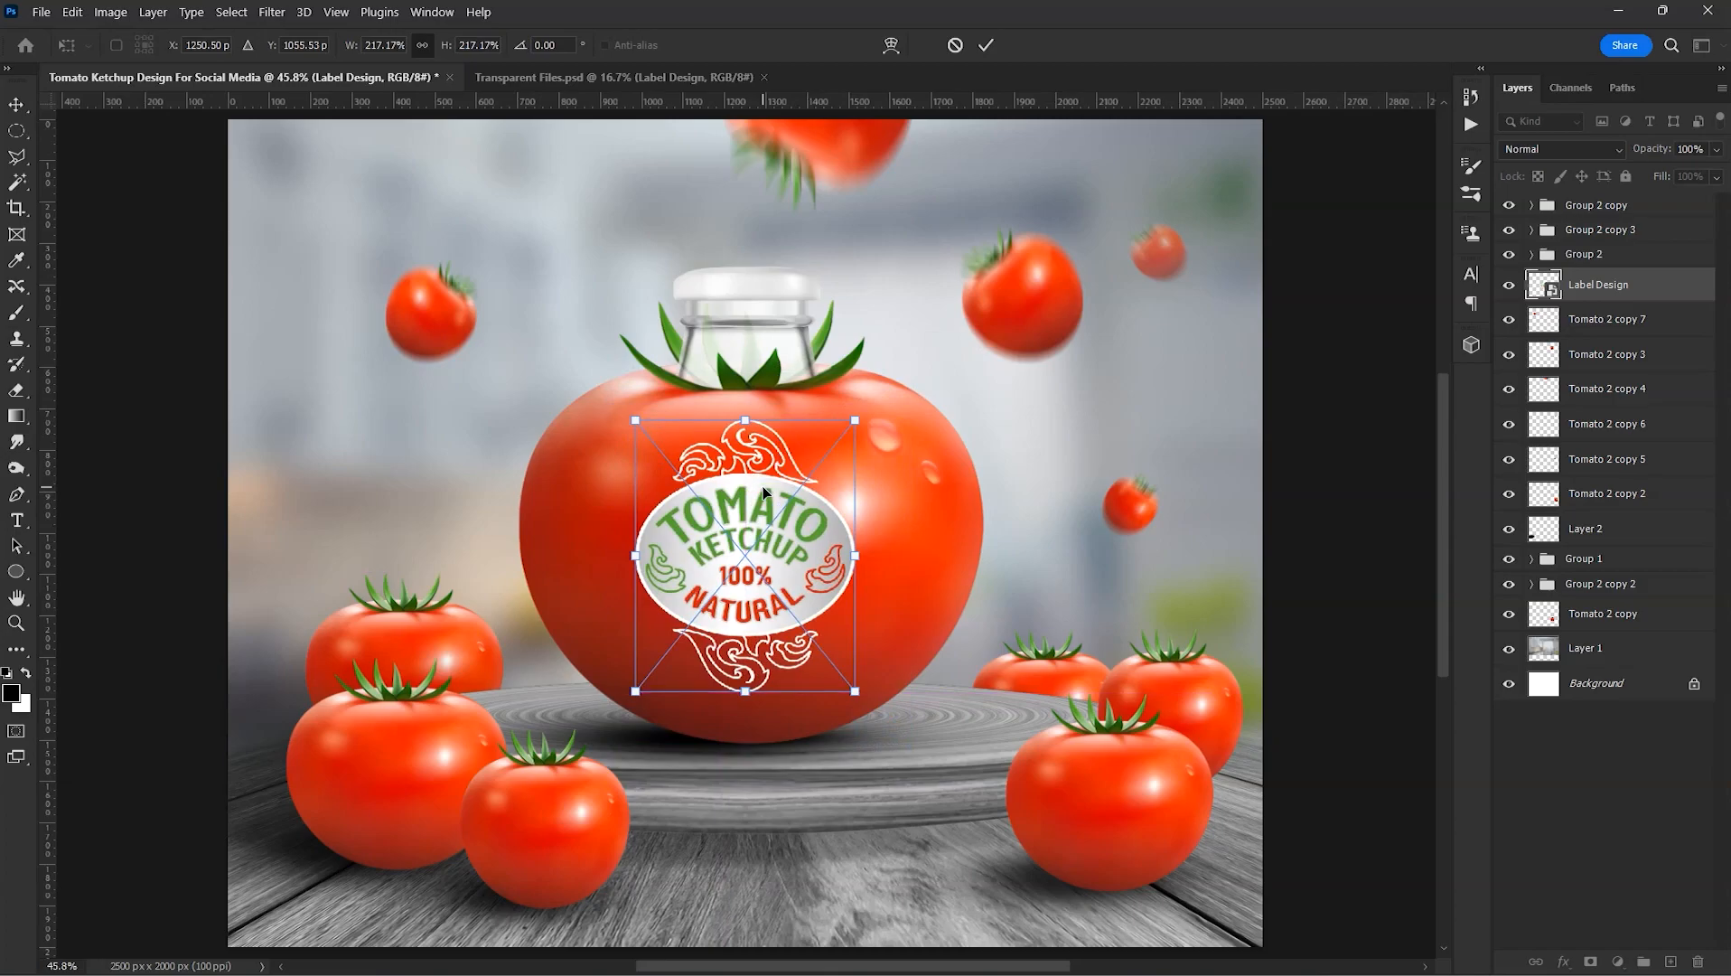
key(Right)
key(Right)
key(Right)
key(Right)
key(Right)
key(Down)
key(Down)
key(Down)
key(Down)
key(Down)
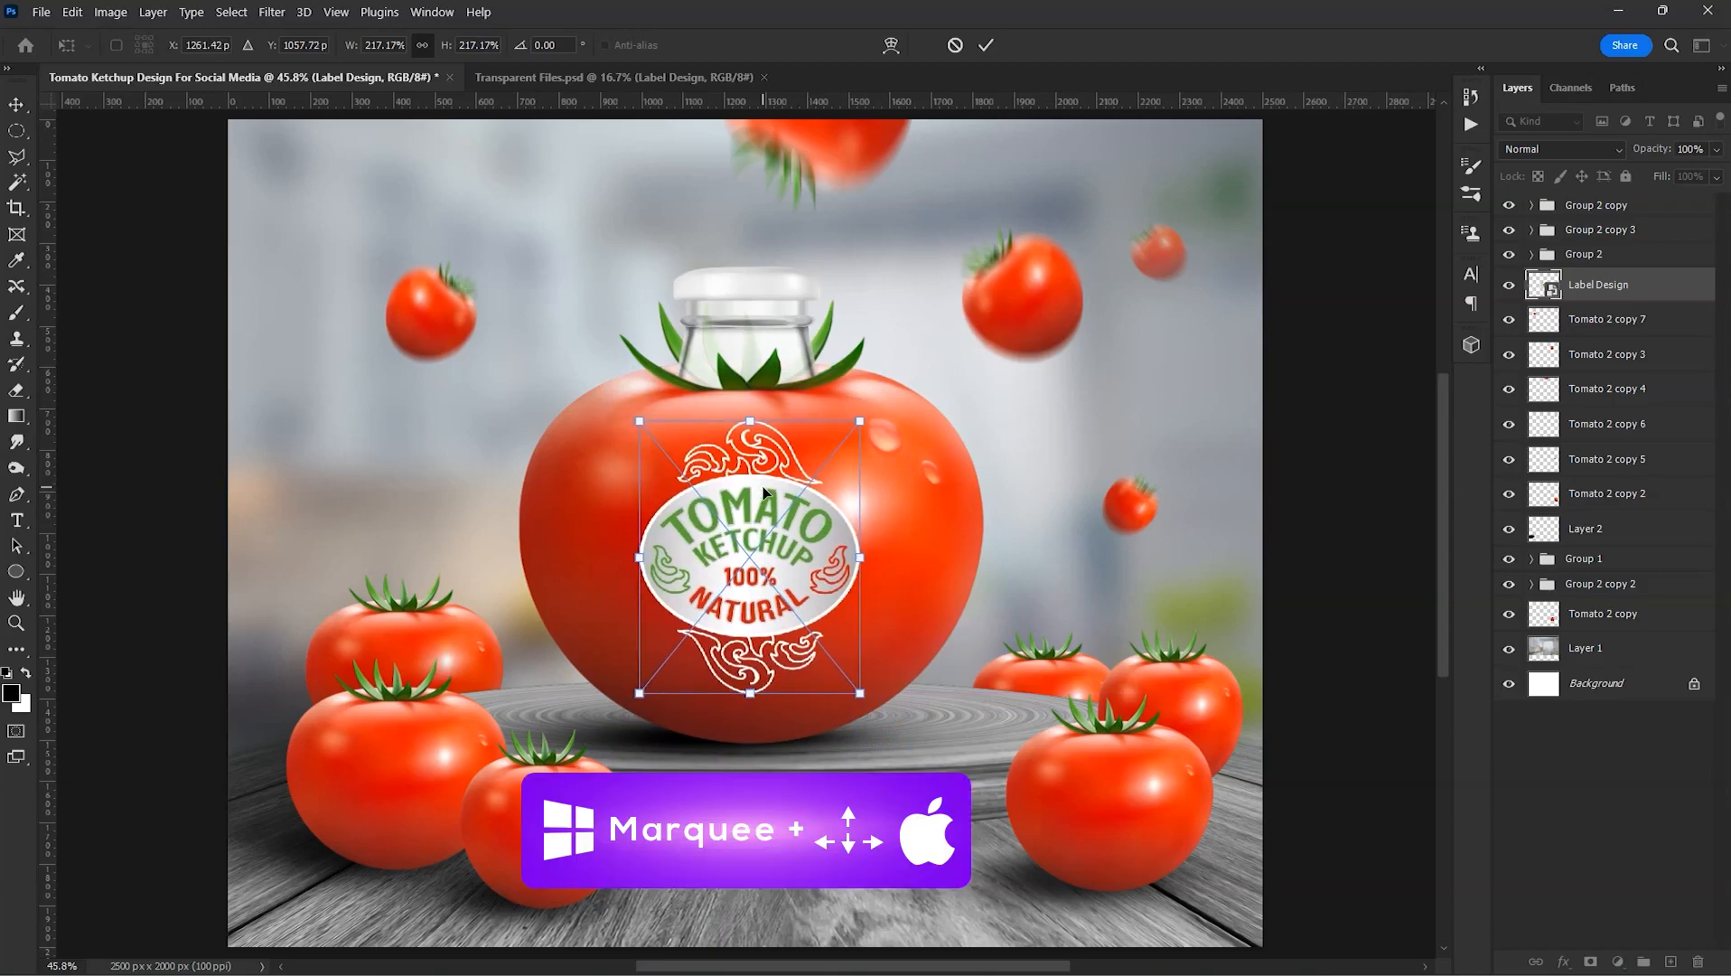
key(Return)
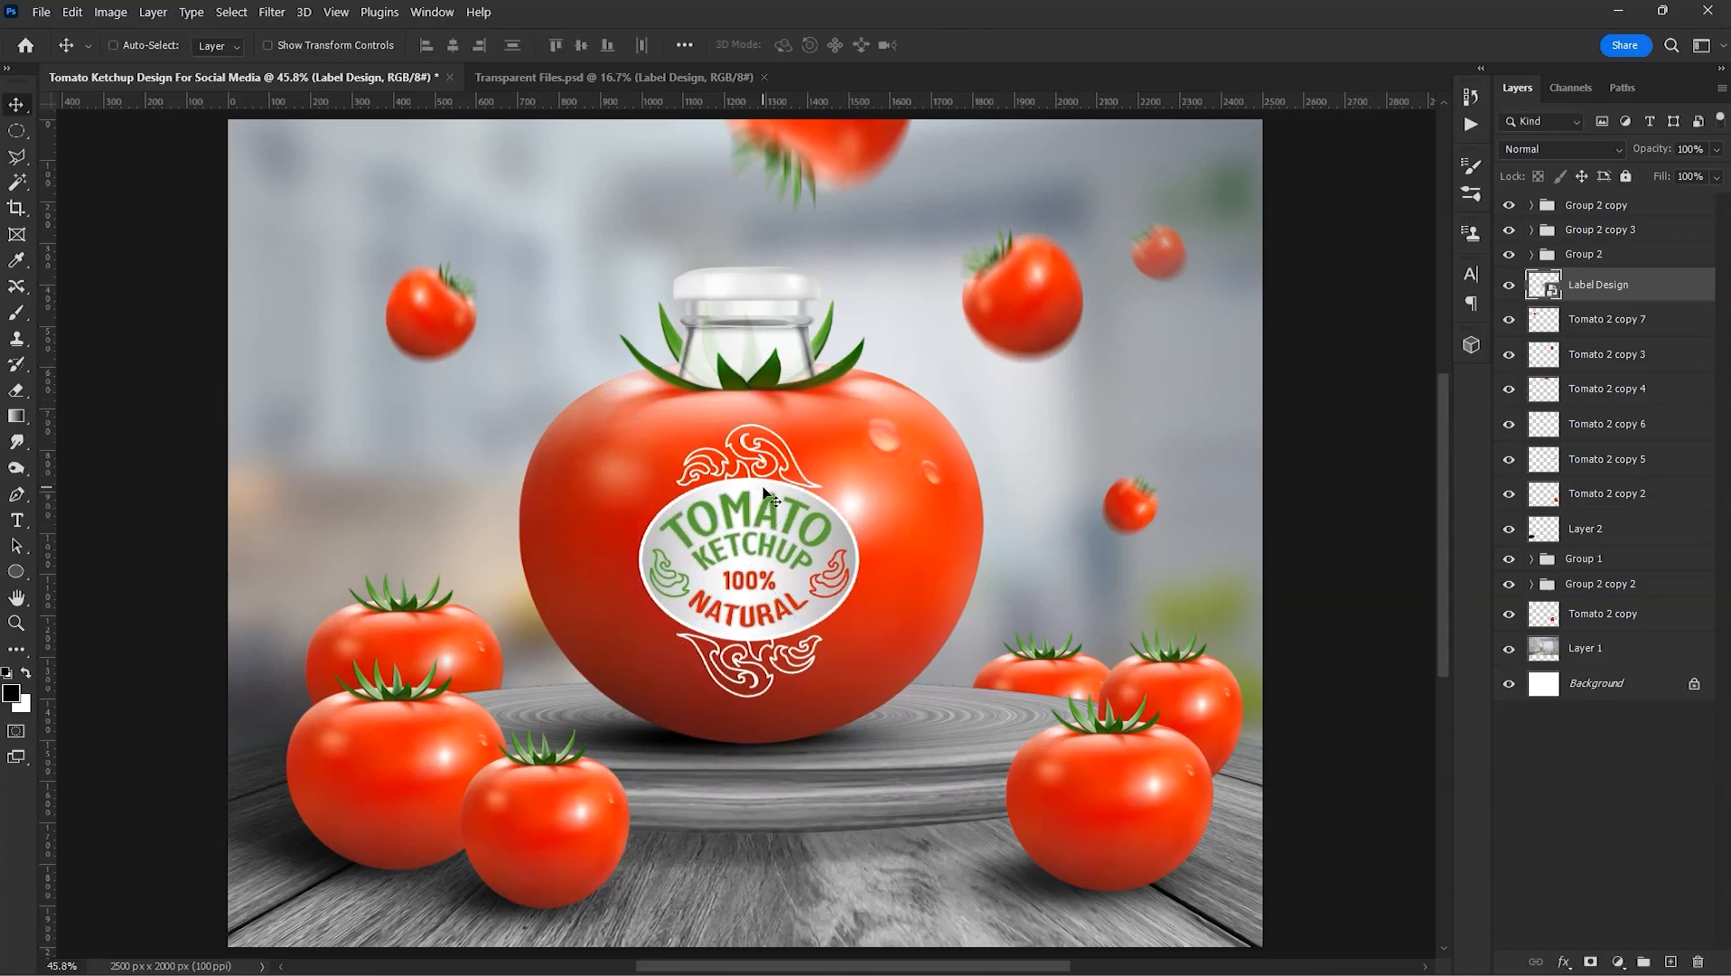
- Shrink the label a little more and nudge it up and left on the large tomato
key(ctrl+t)
drag(865, 424, 857, 455)
key(Return)
key(Up)
key(Up)
key(Up)
key(Up)
key(Up)
key(Left)
key(Left)
key(Left)
key(Left)
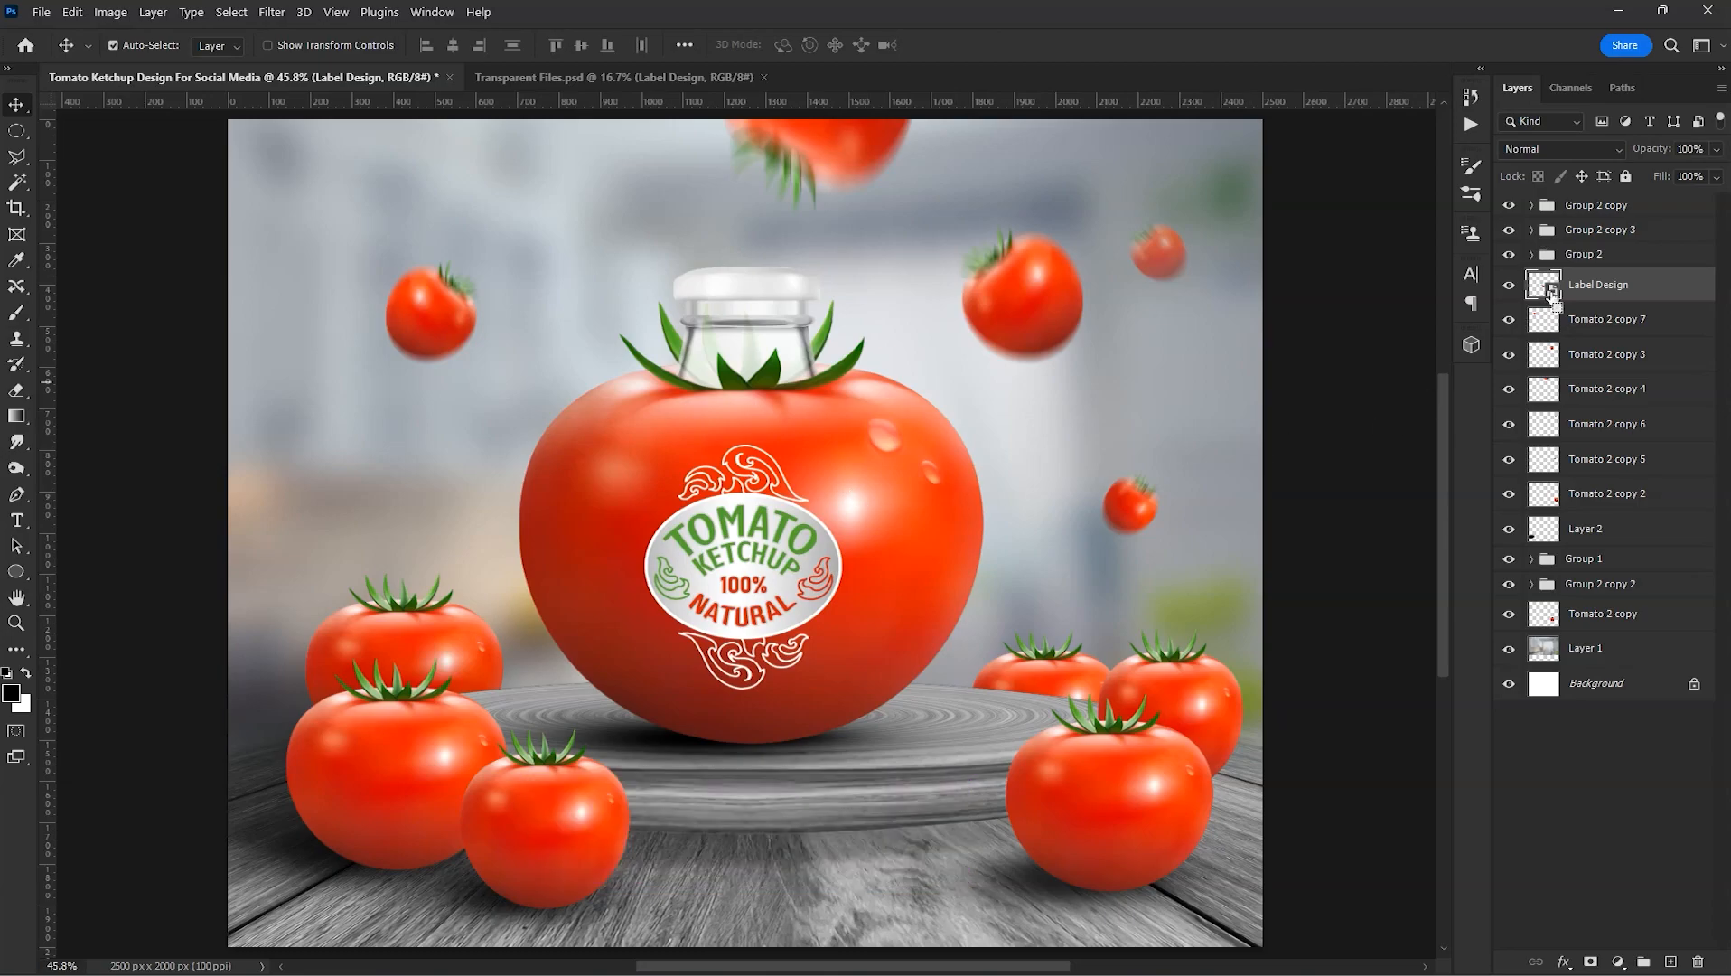
- Load the label's outline as a selection, fill it with black on a new layer above Label Design, and deselect
ctrl+click(1546, 286)
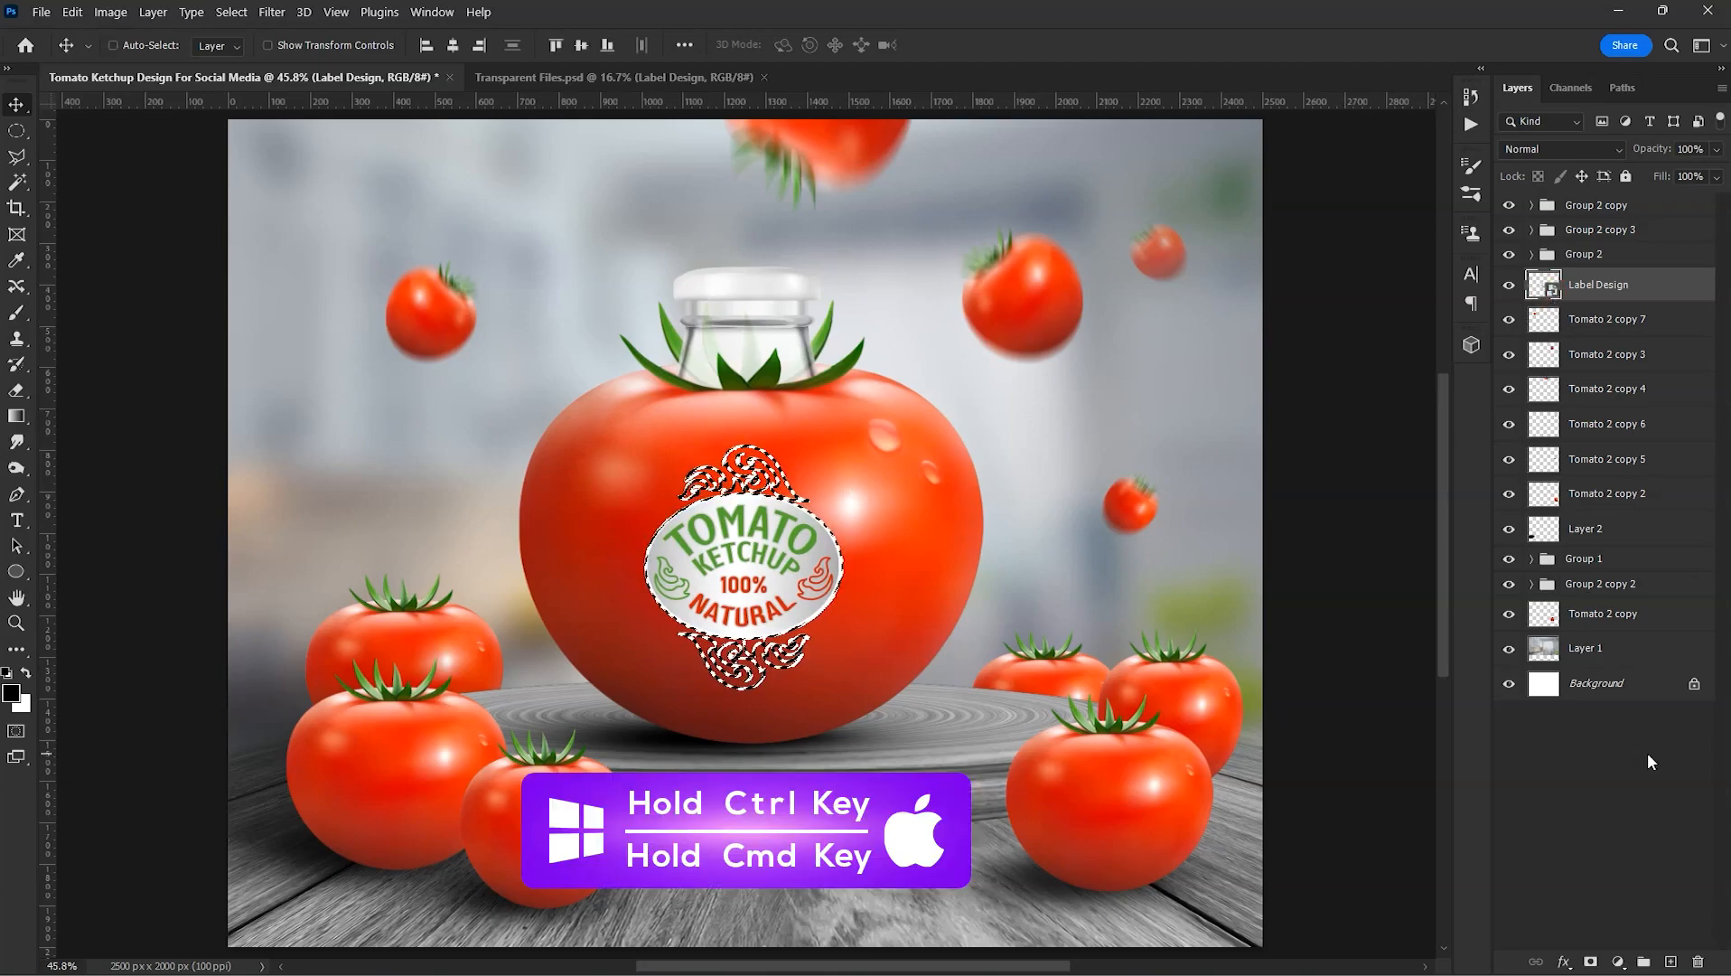
click(1671, 962)
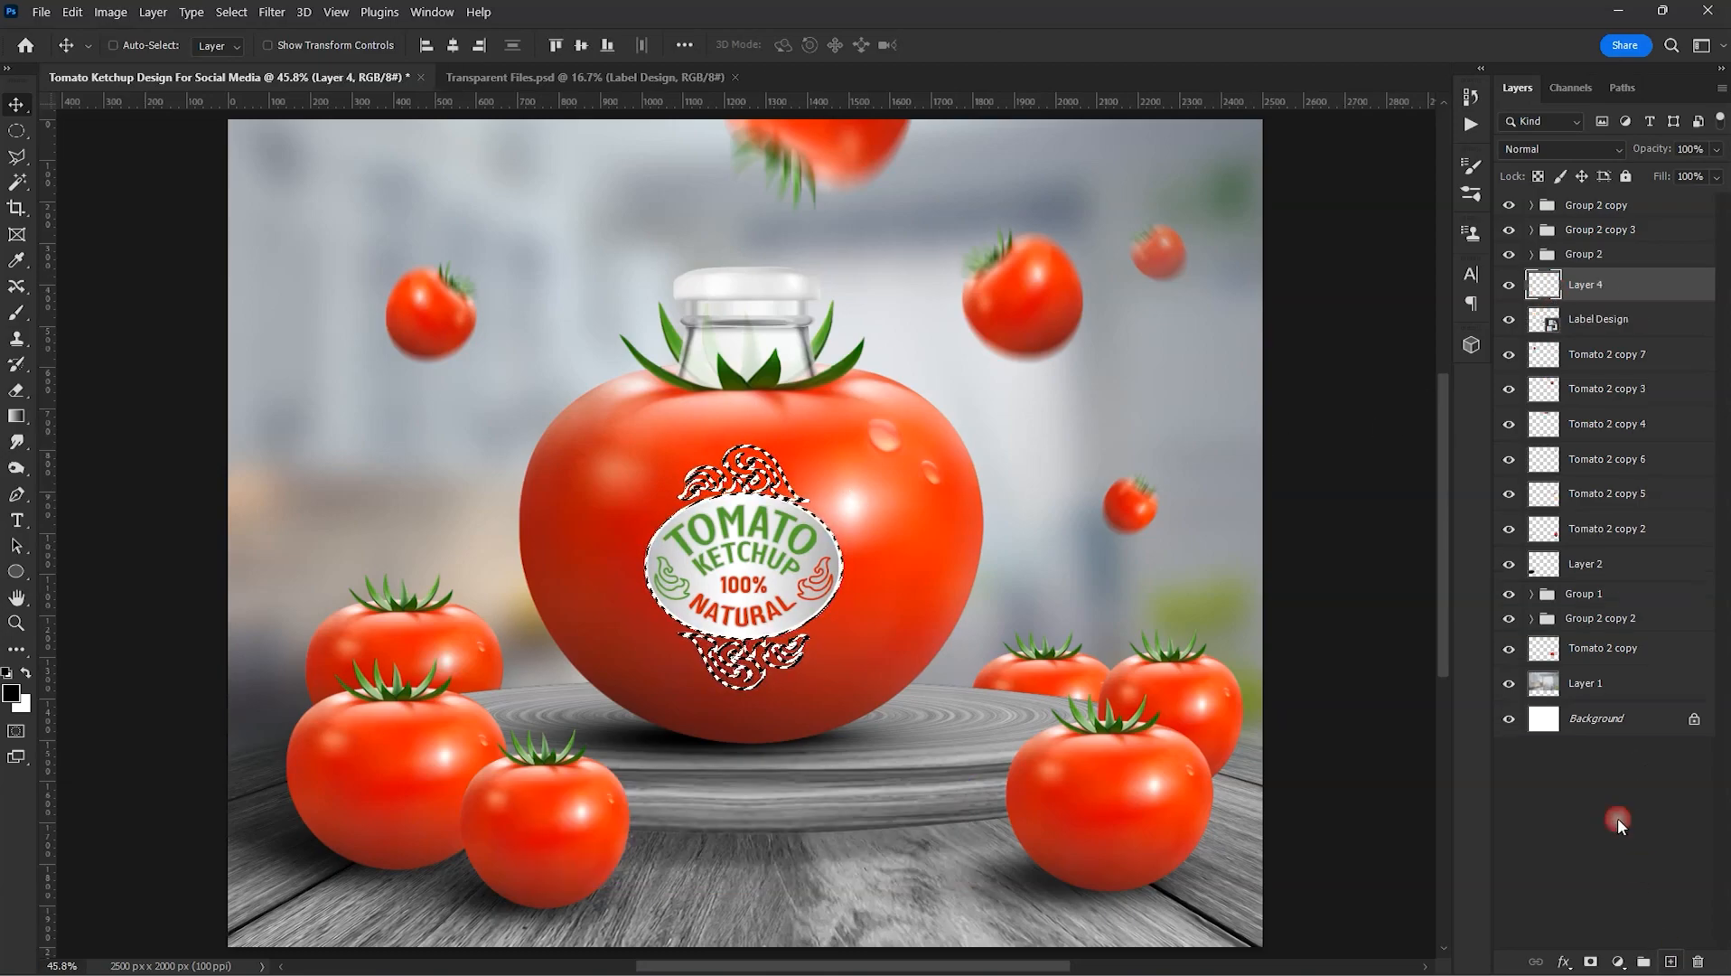
key(alt+Delete)
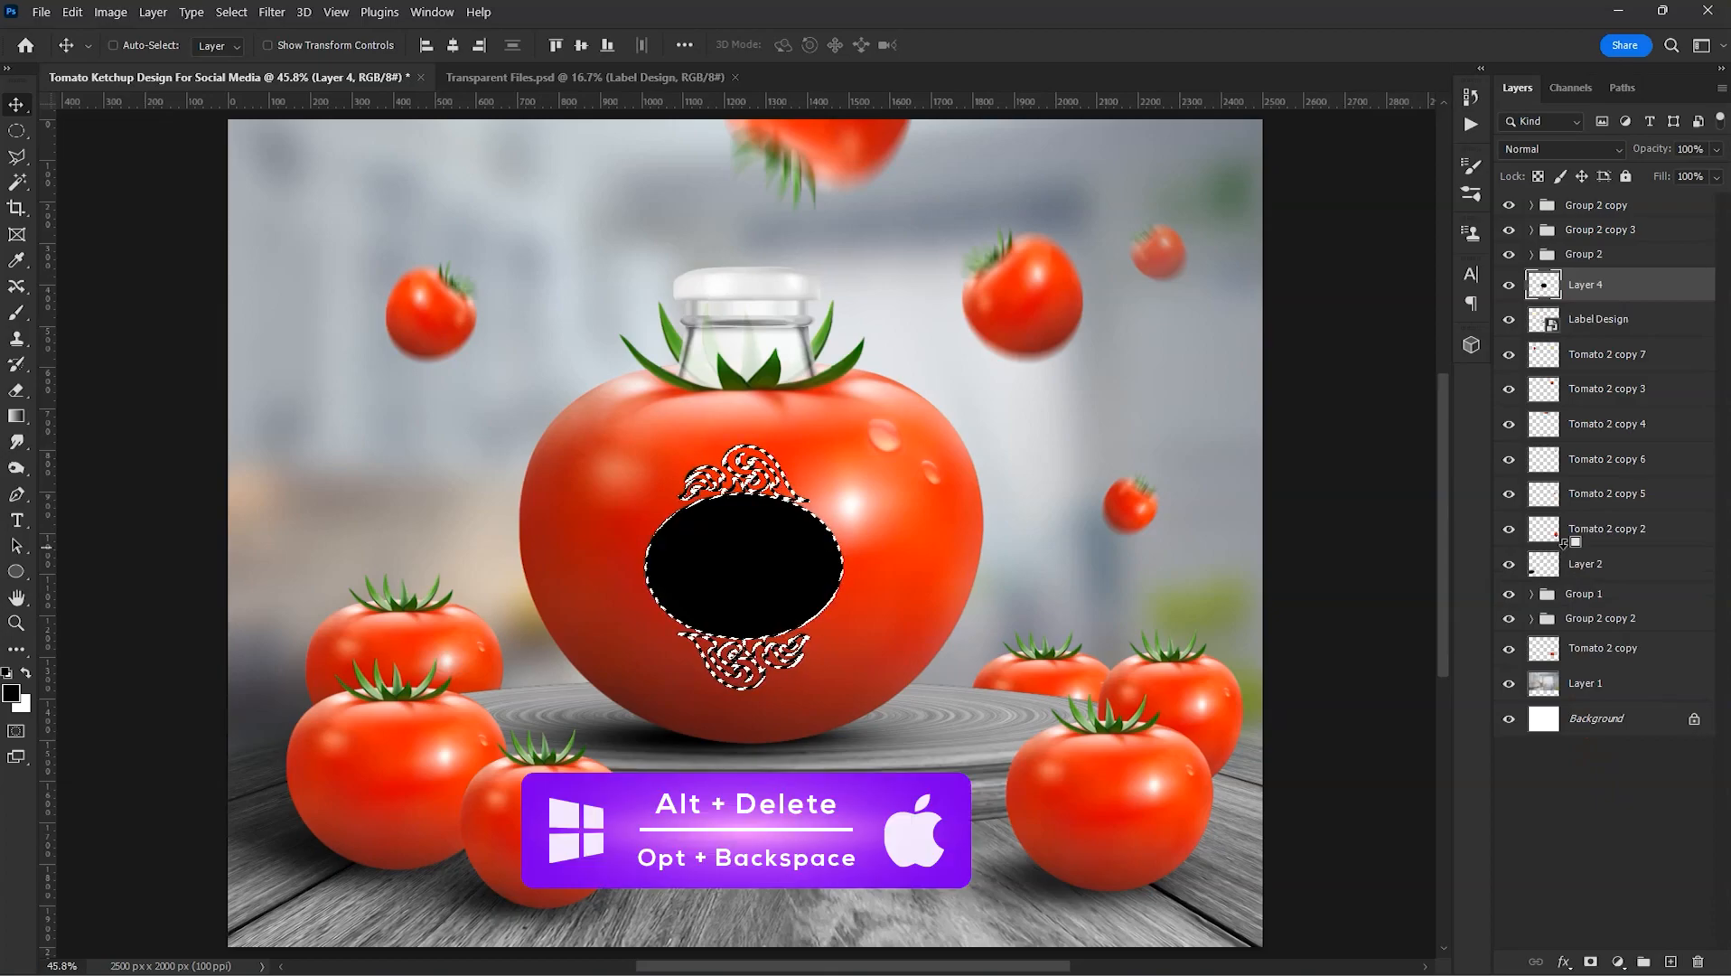
key(ctrl+d)
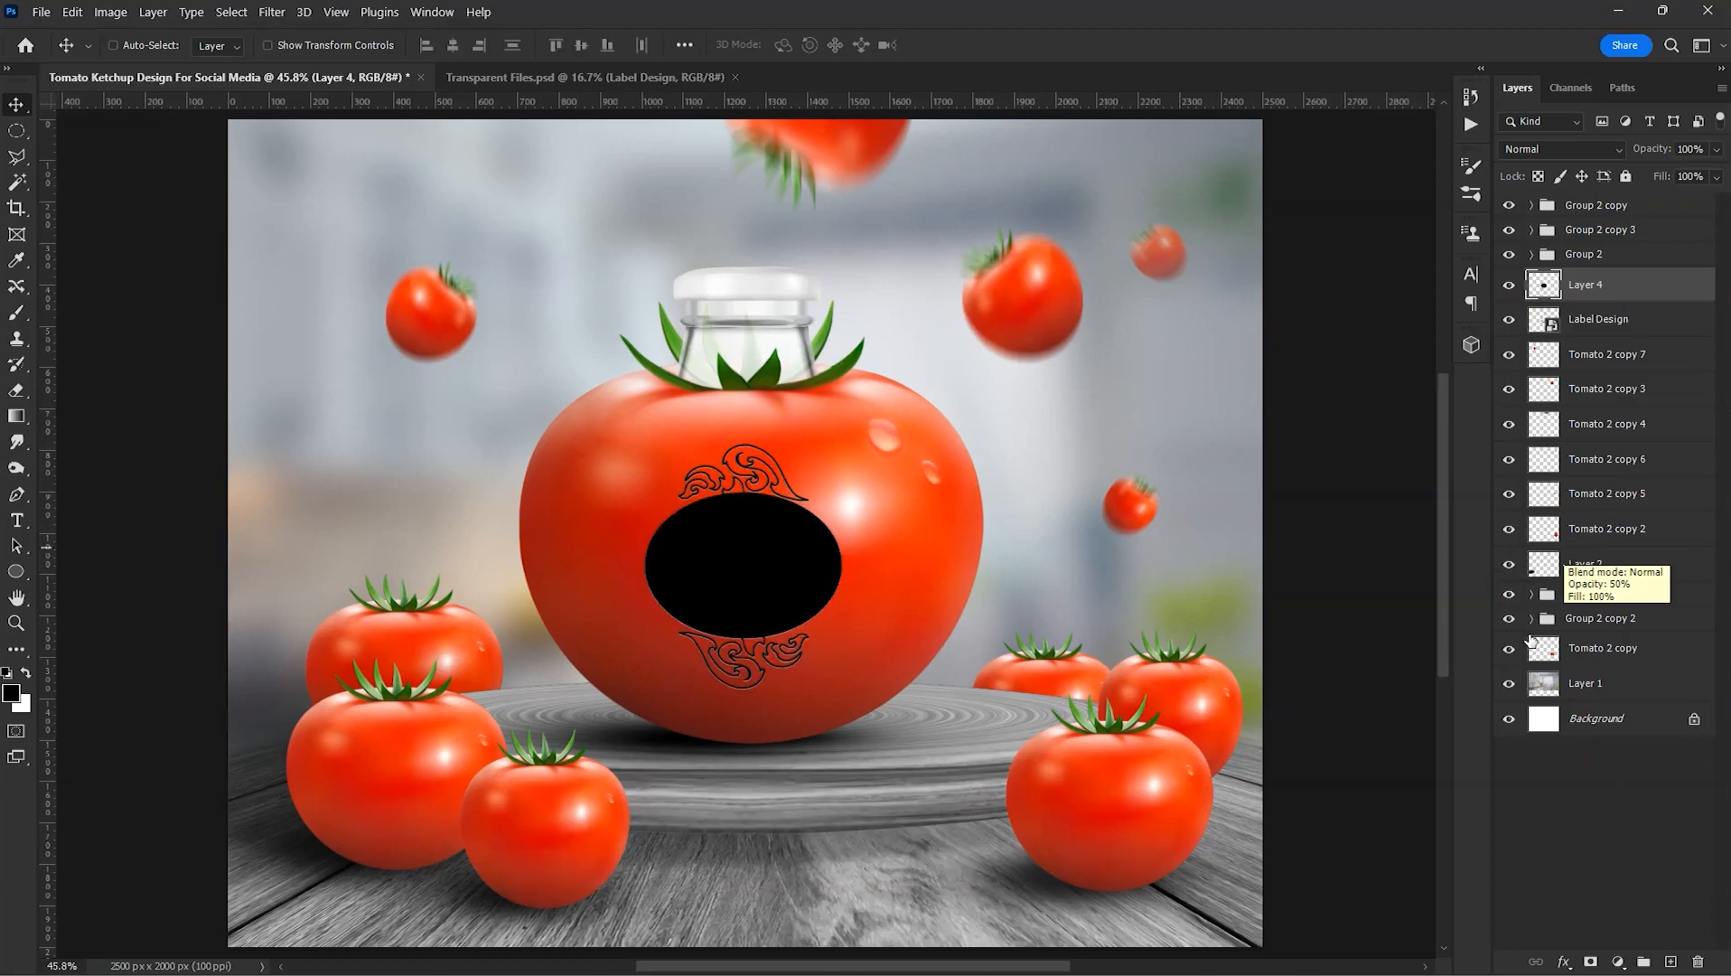
- Add a mask to the black label layer and hide its upper right and centre with a large soft black brush, reduced to size 900
key(b)
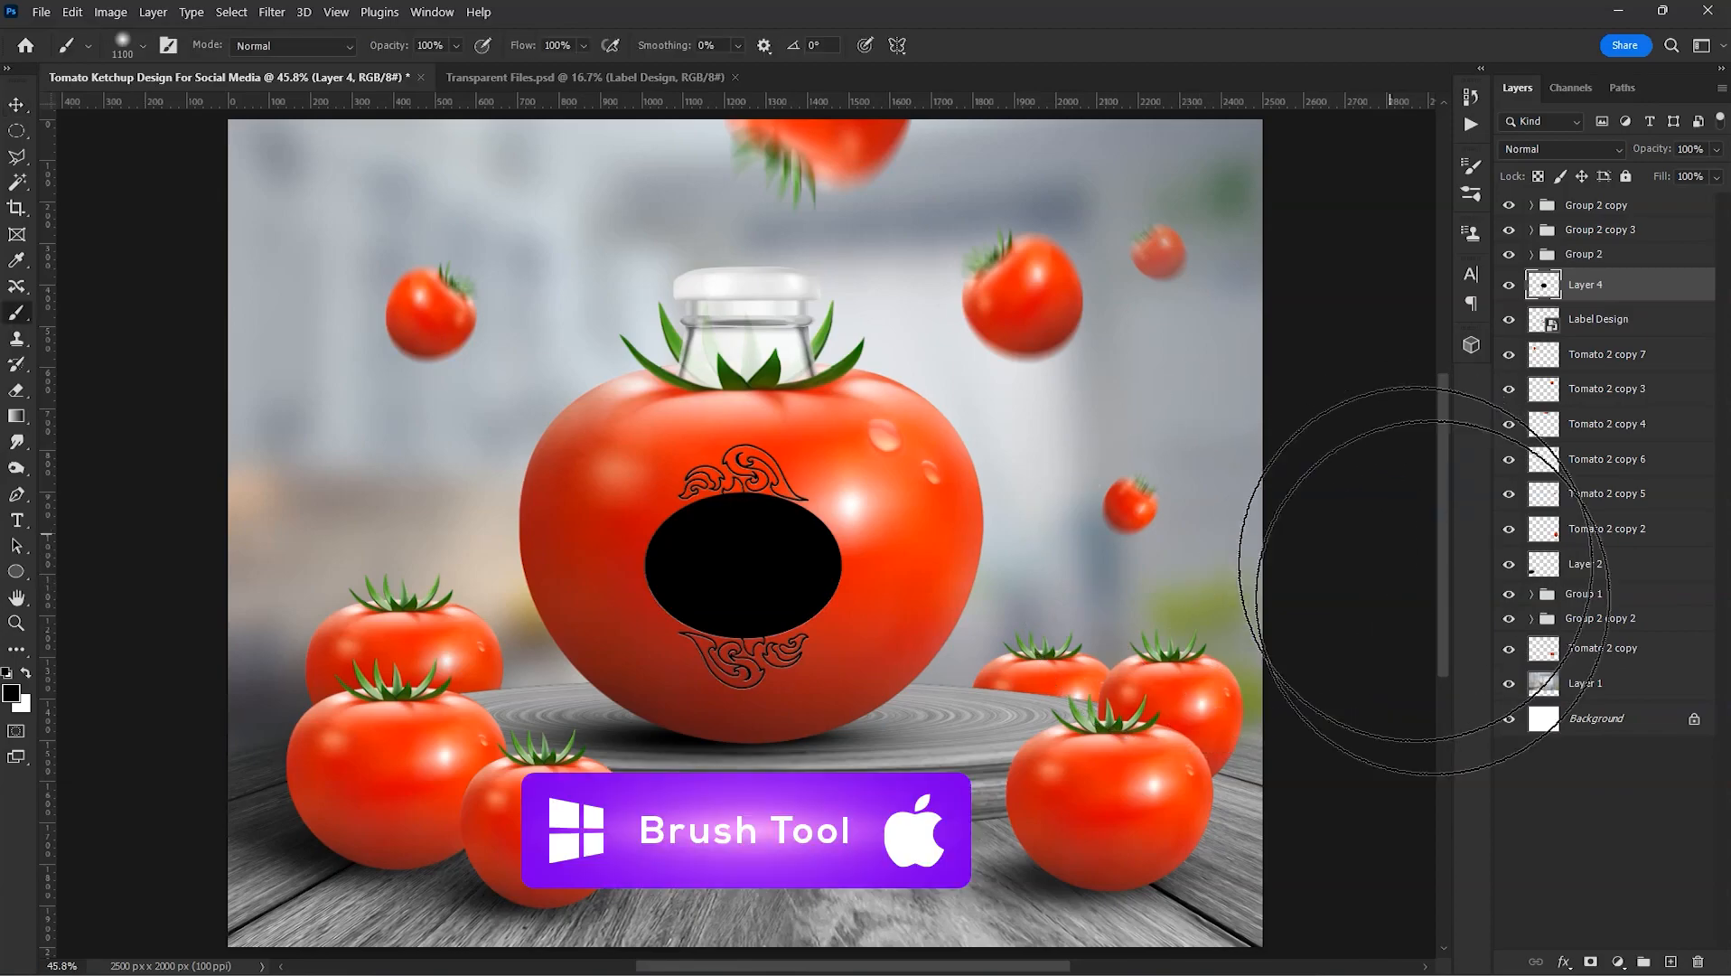
click(1589, 963)
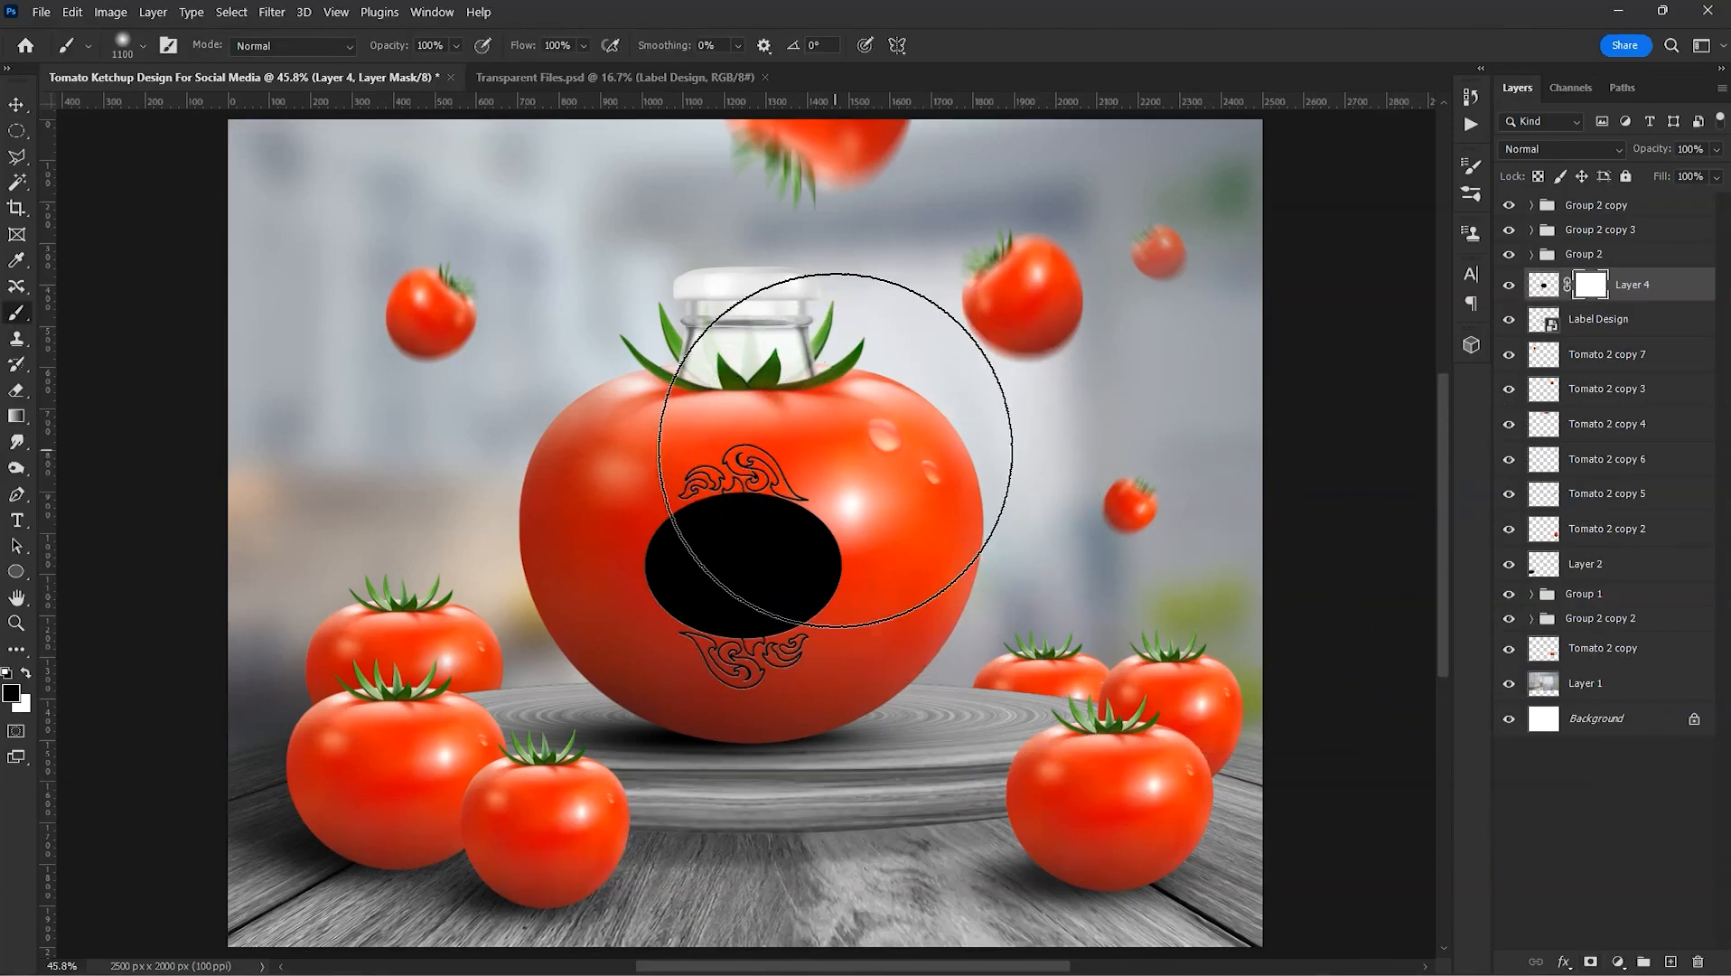
click(835, 452)
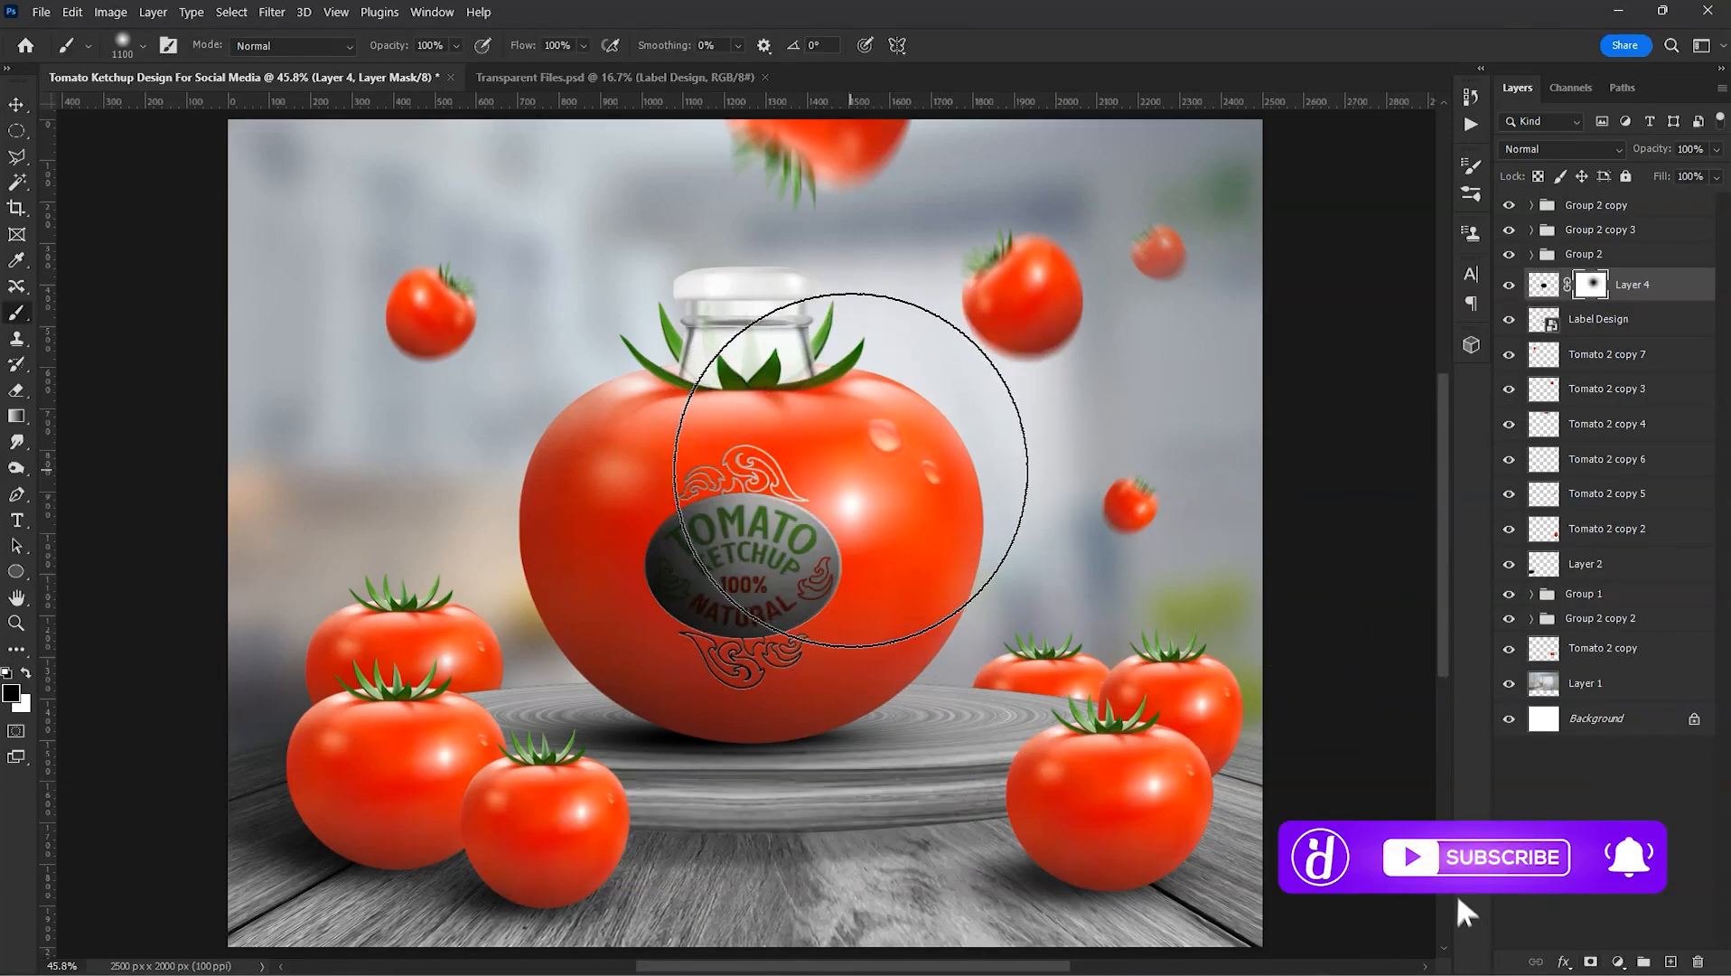
key(bracketleft)
key(bracketleft)
click(820, 523)
click(802, 522)
click(727, 400)
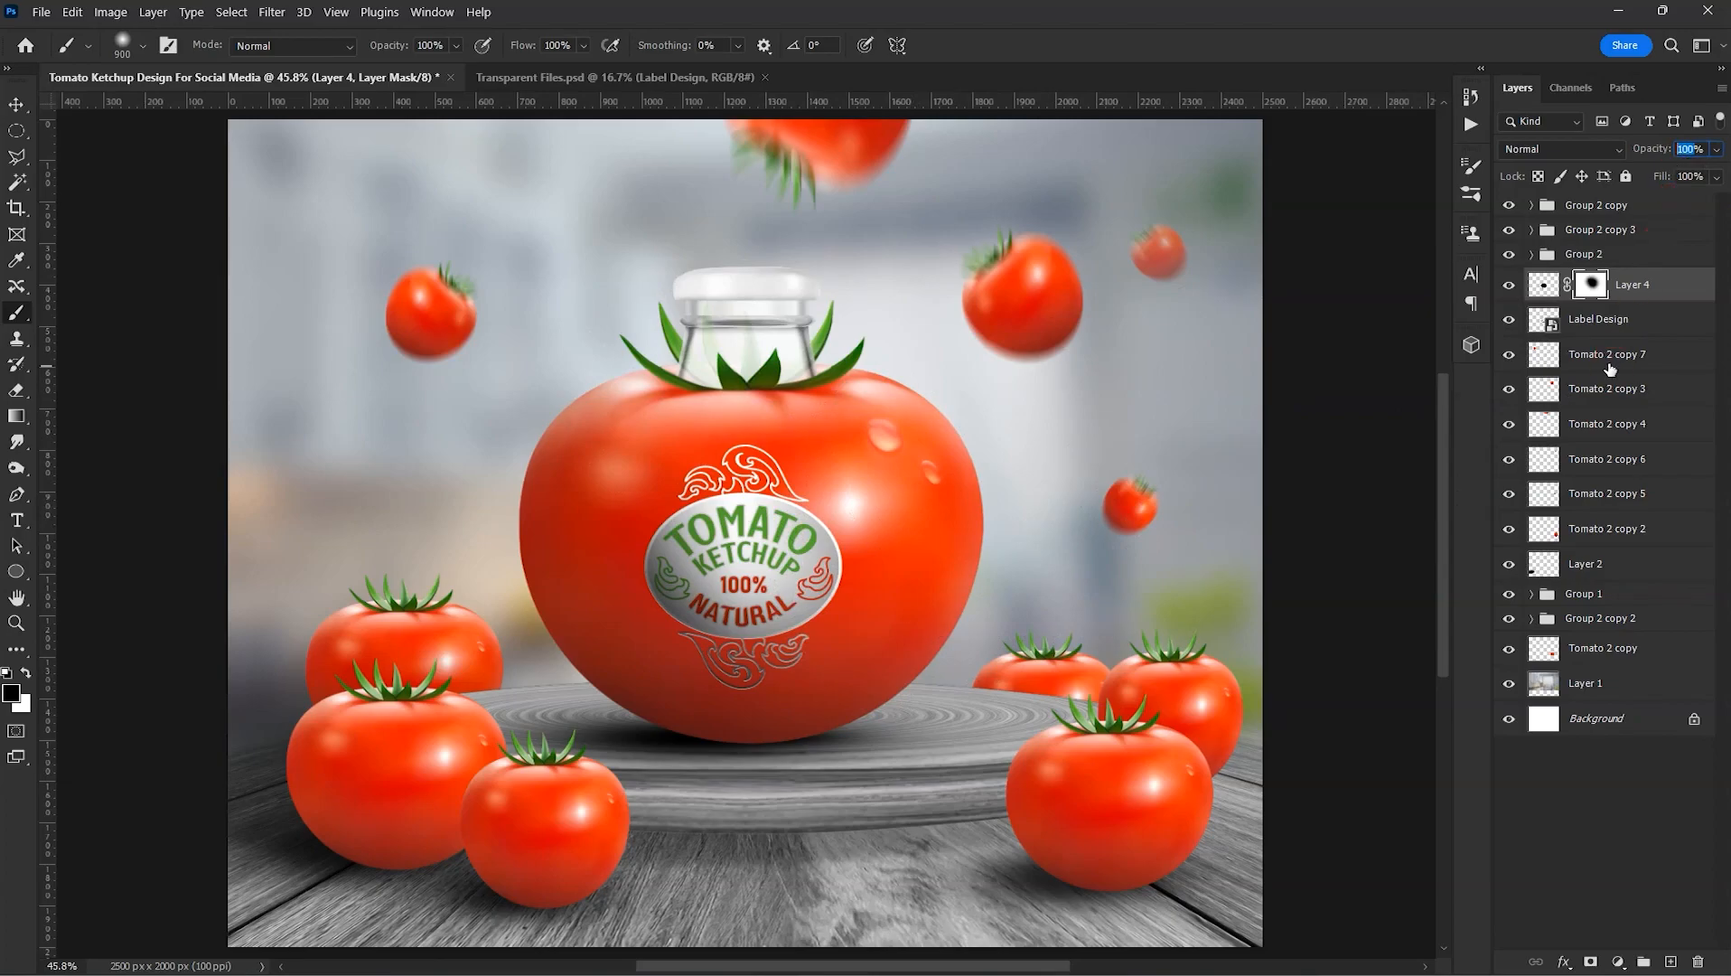
- Set the masked black label layer's opacity to 25%, compare it hidden and shown, and switch to the Move tool
text(25)
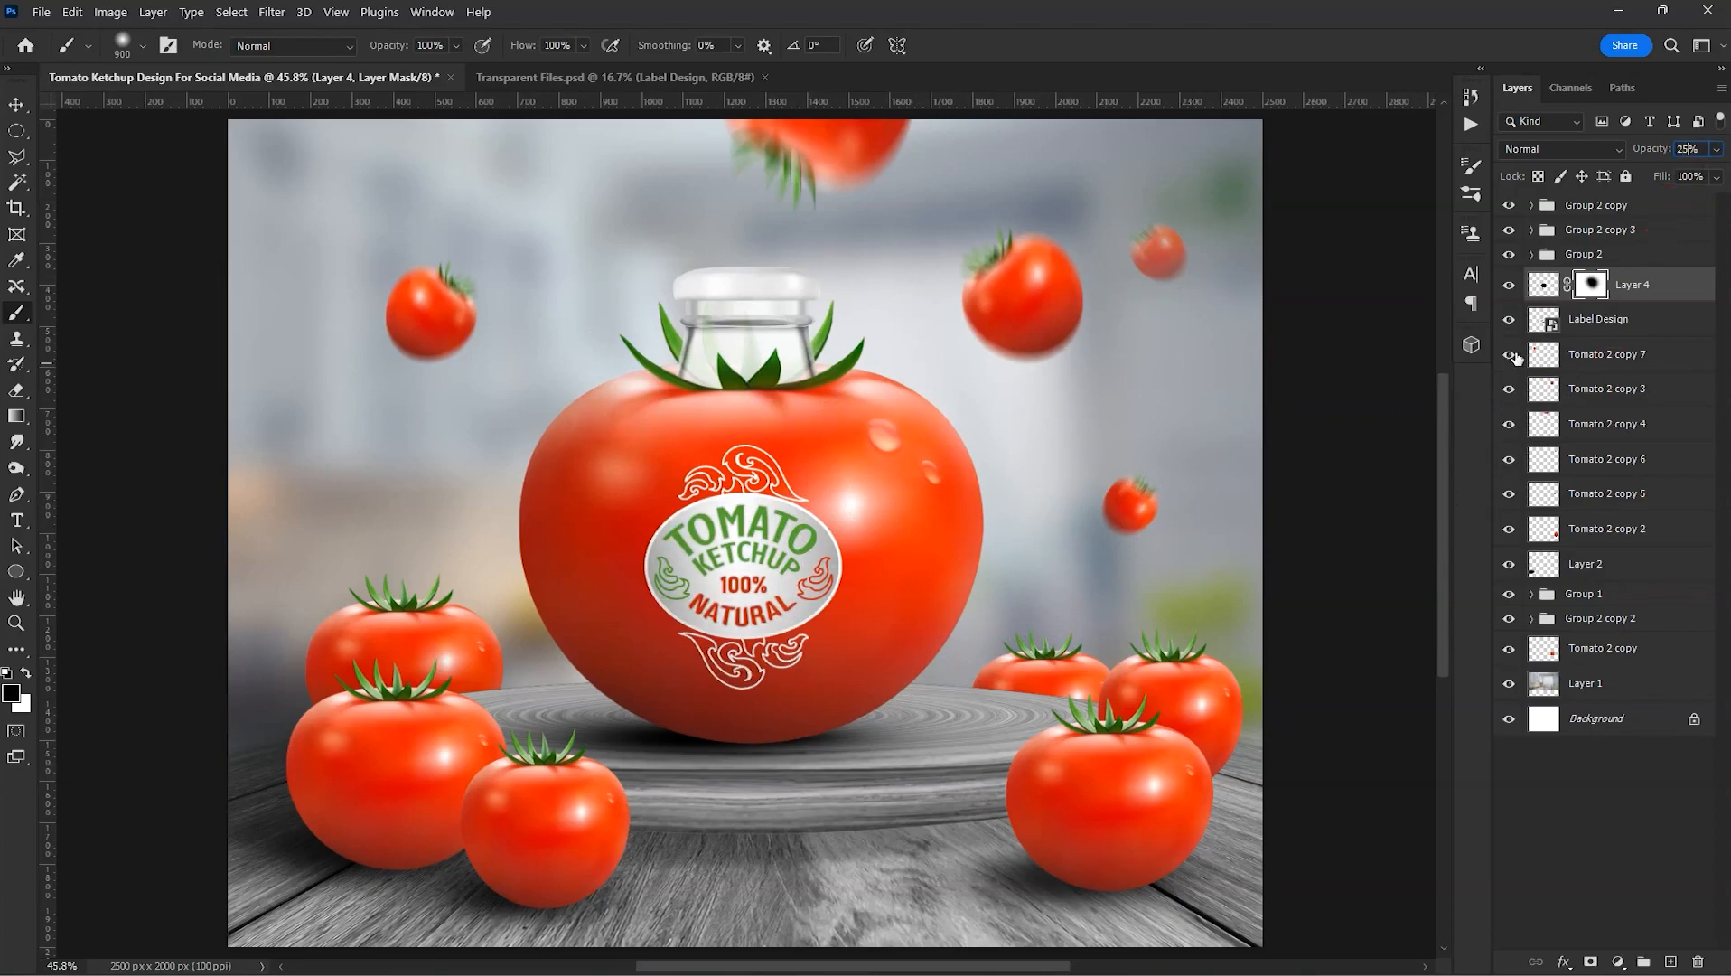
click(1508, 285)
click(1508, 285)
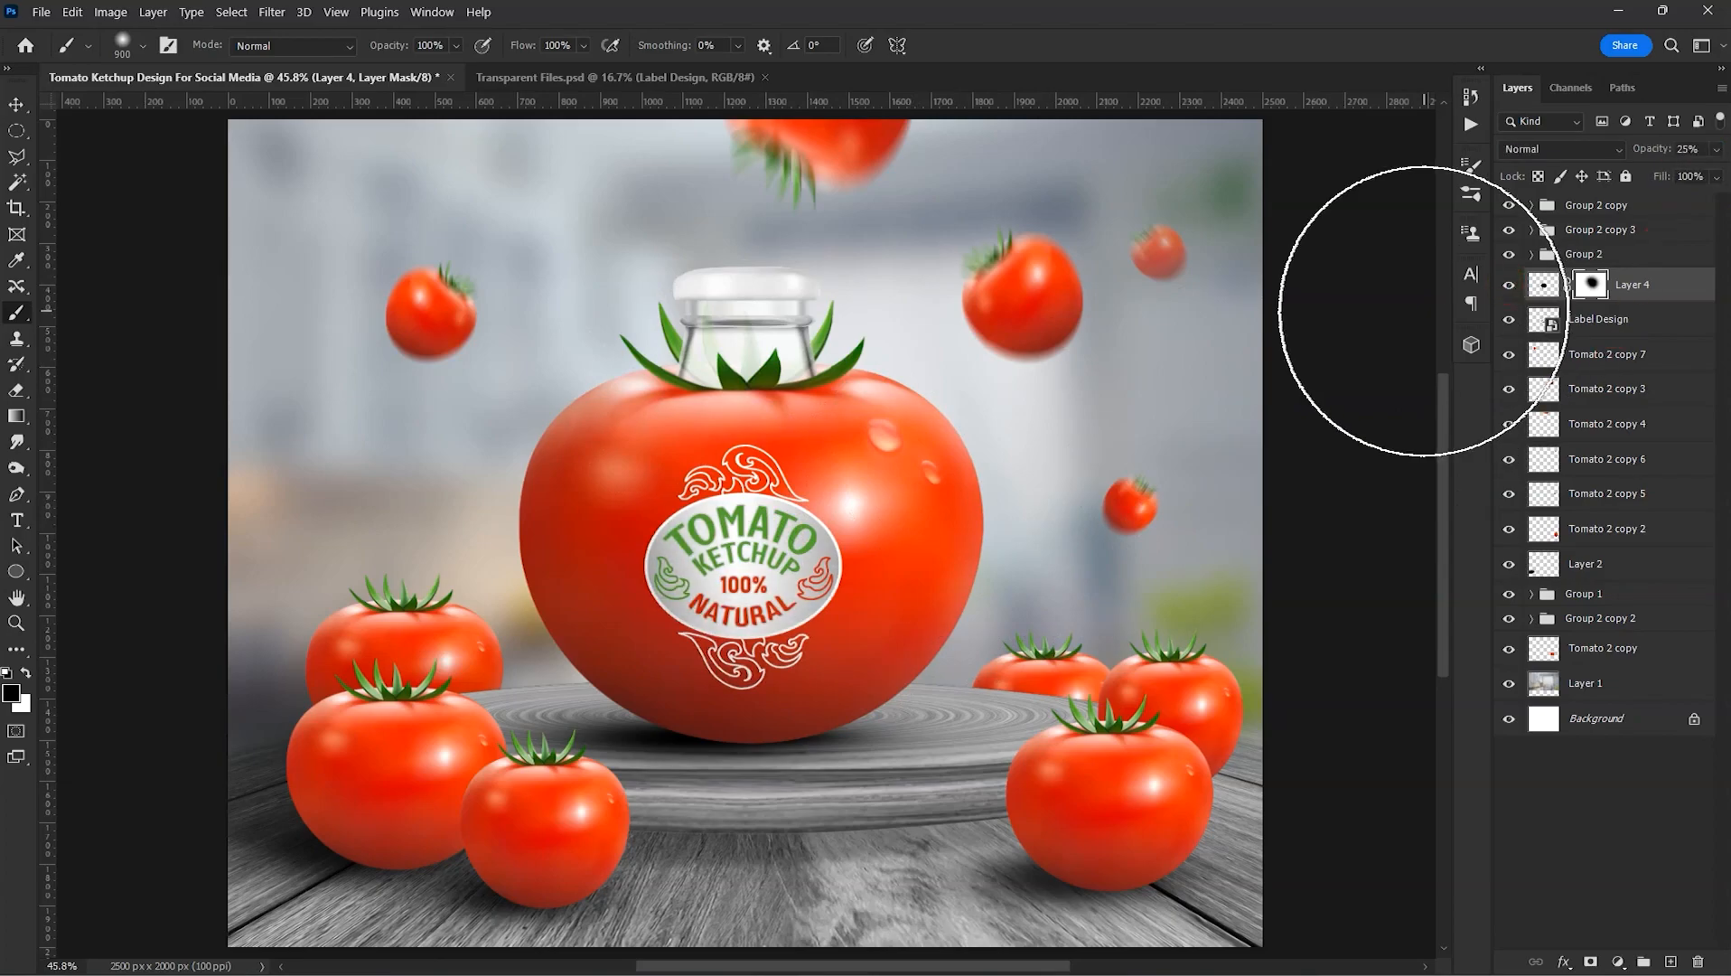
click(18, 105)
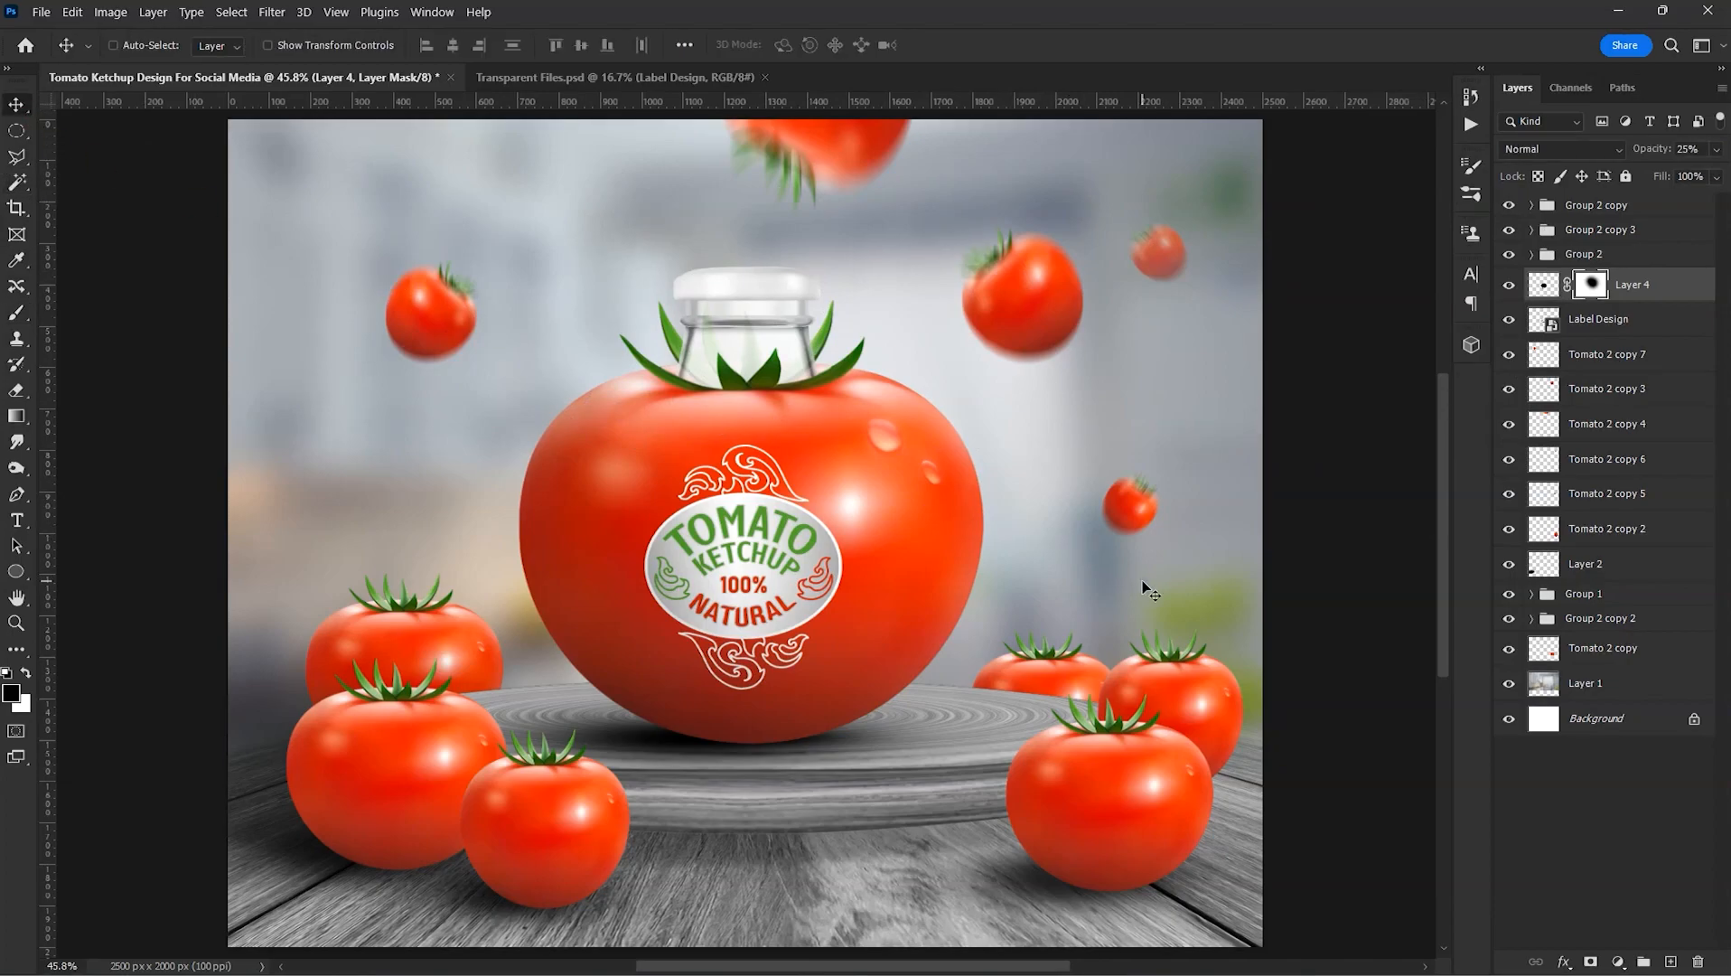
- Select Layer 1 and toggle its visibility to identify the blurred background
click(1583, 684)
click(1508, 684)
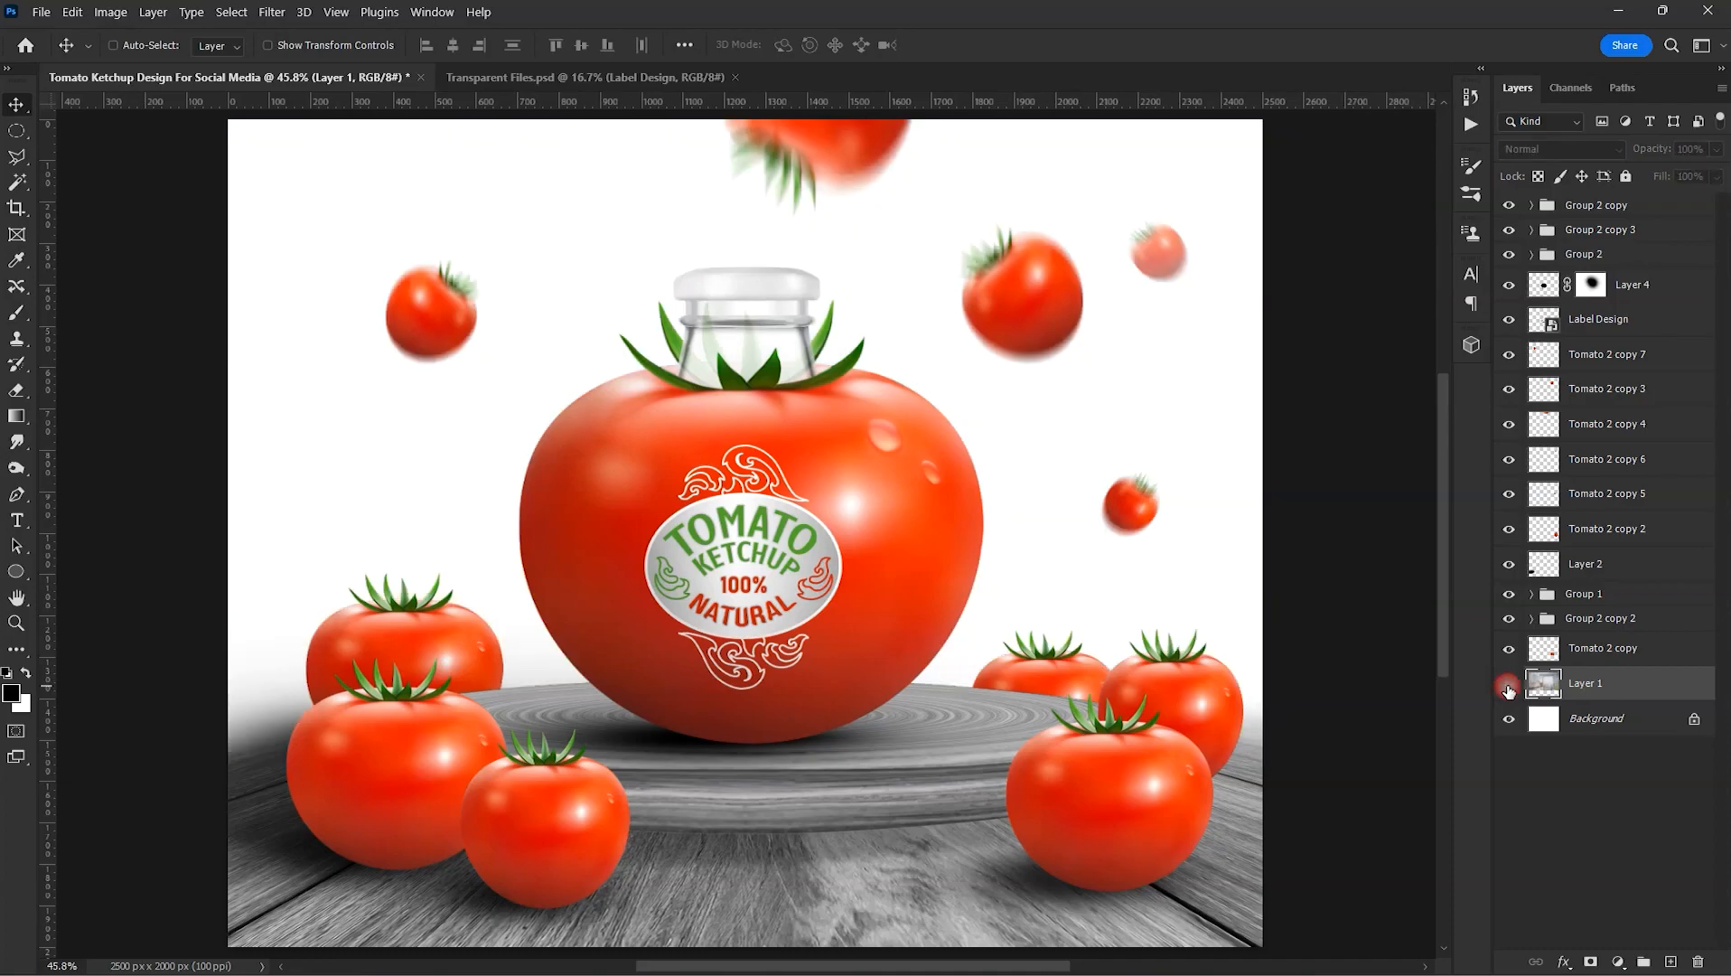
click(1508, 686)
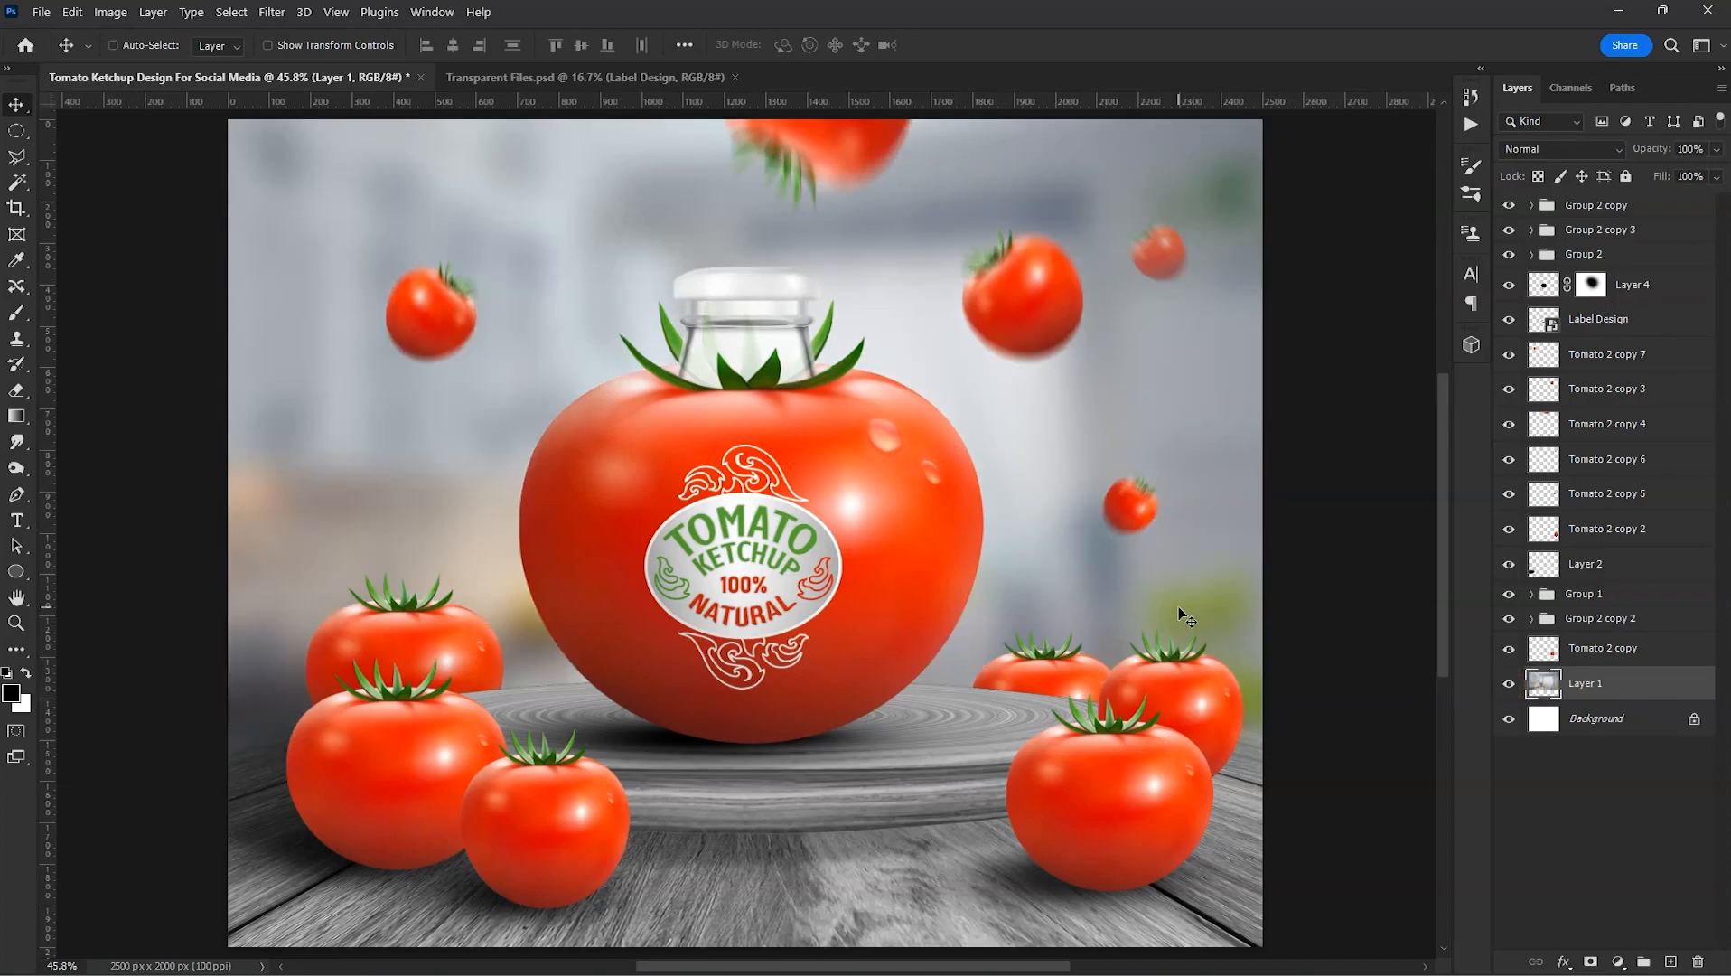
- Outline the green blurred area at the right side of the Layer 1 background with the Polygonal Lasso
key(l)
key(alt+l)
click(18, 157)
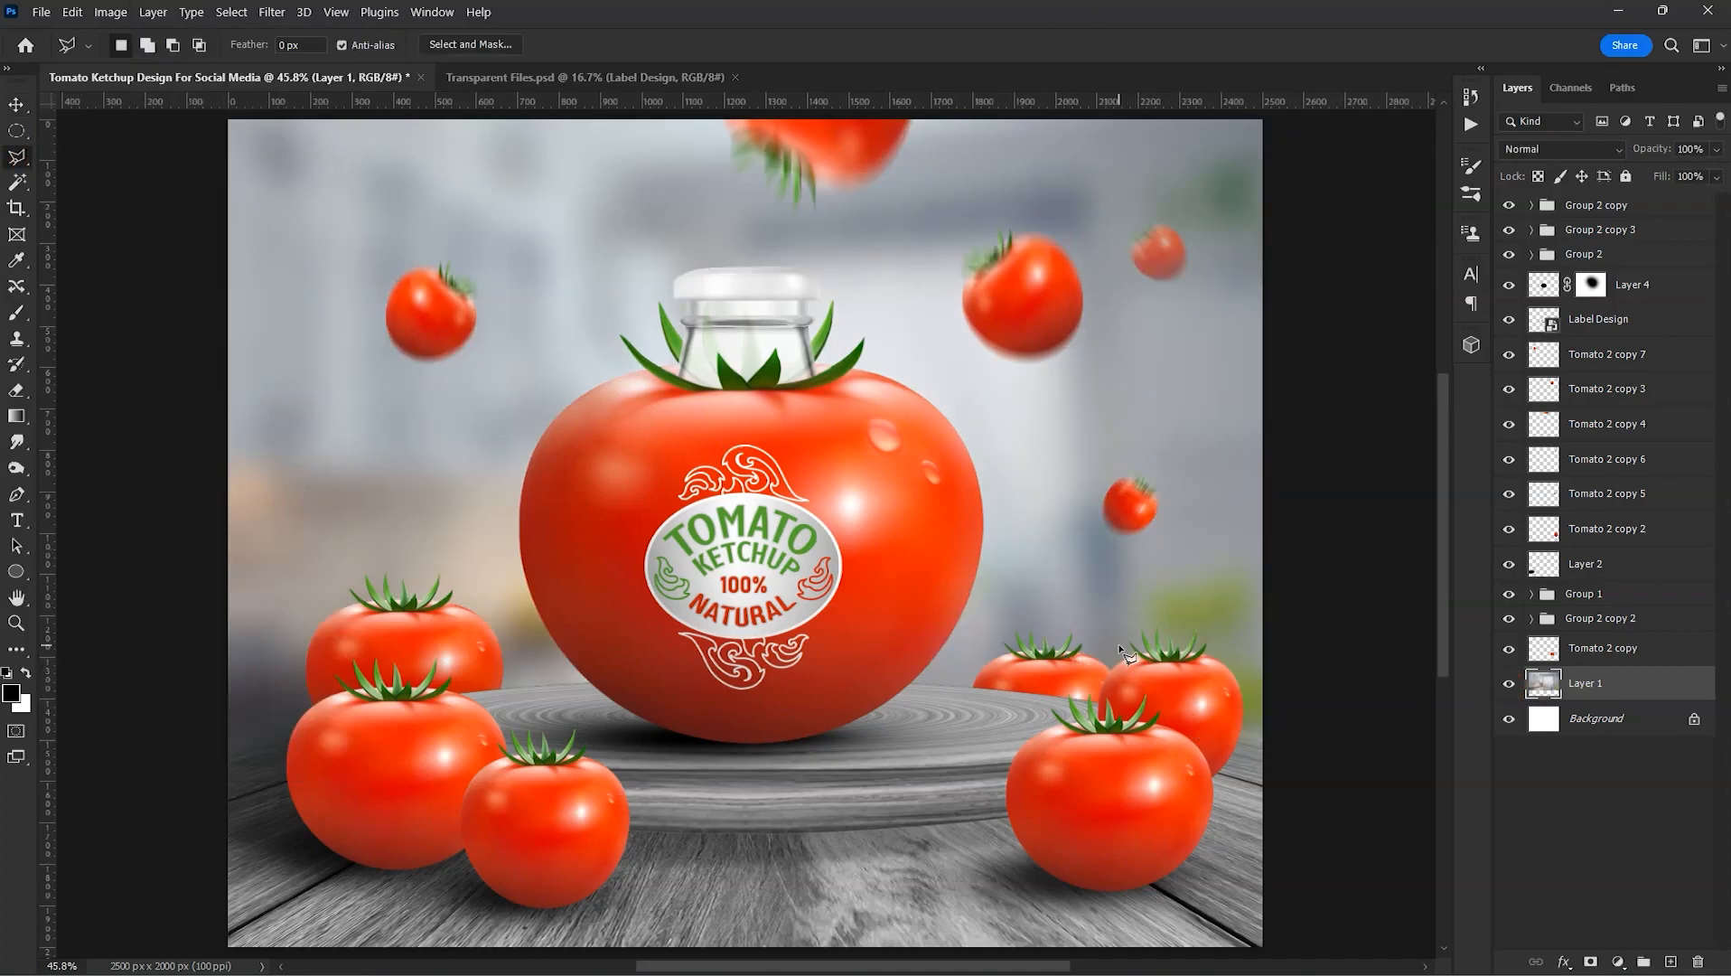
click(1106, 647)
click(1075, 571)
click(1098, 488)
click(1197, 433)
click(1364, 655)
click(1256, 786)
double_click(1021, 608)
- Feather the selection by 50 pixels and copy the selected background area to a new layer
right_click(1172, 602)
click(1227, 646)
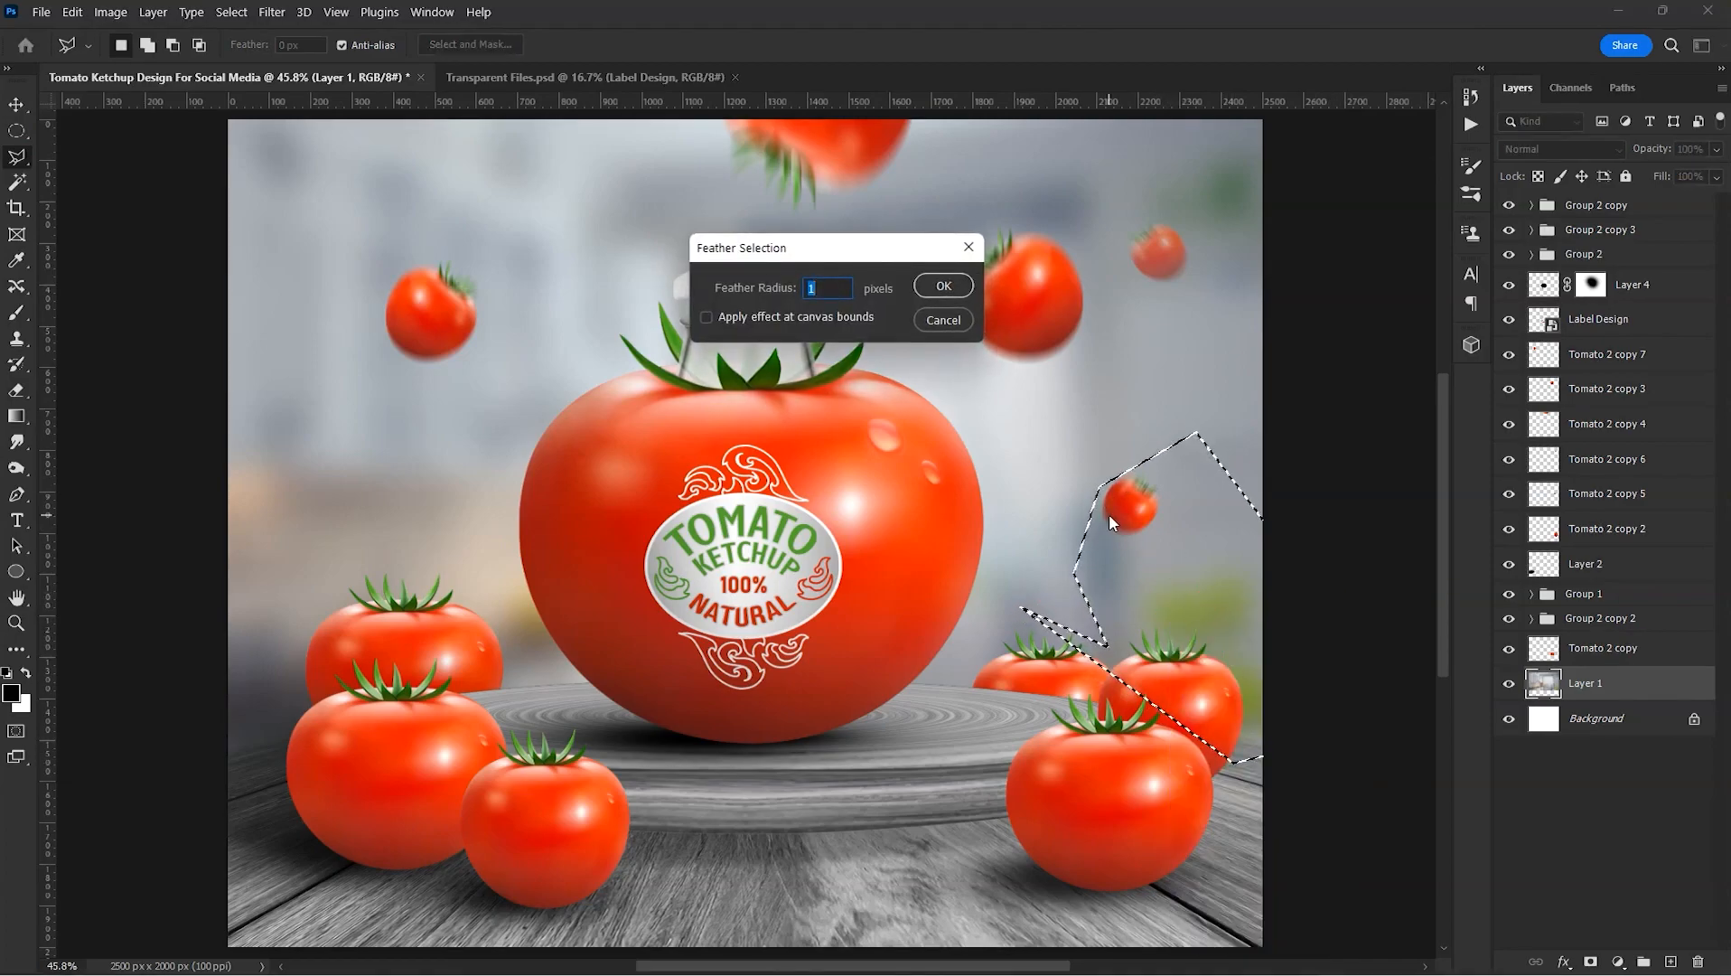
text(50)
click(939, 284)
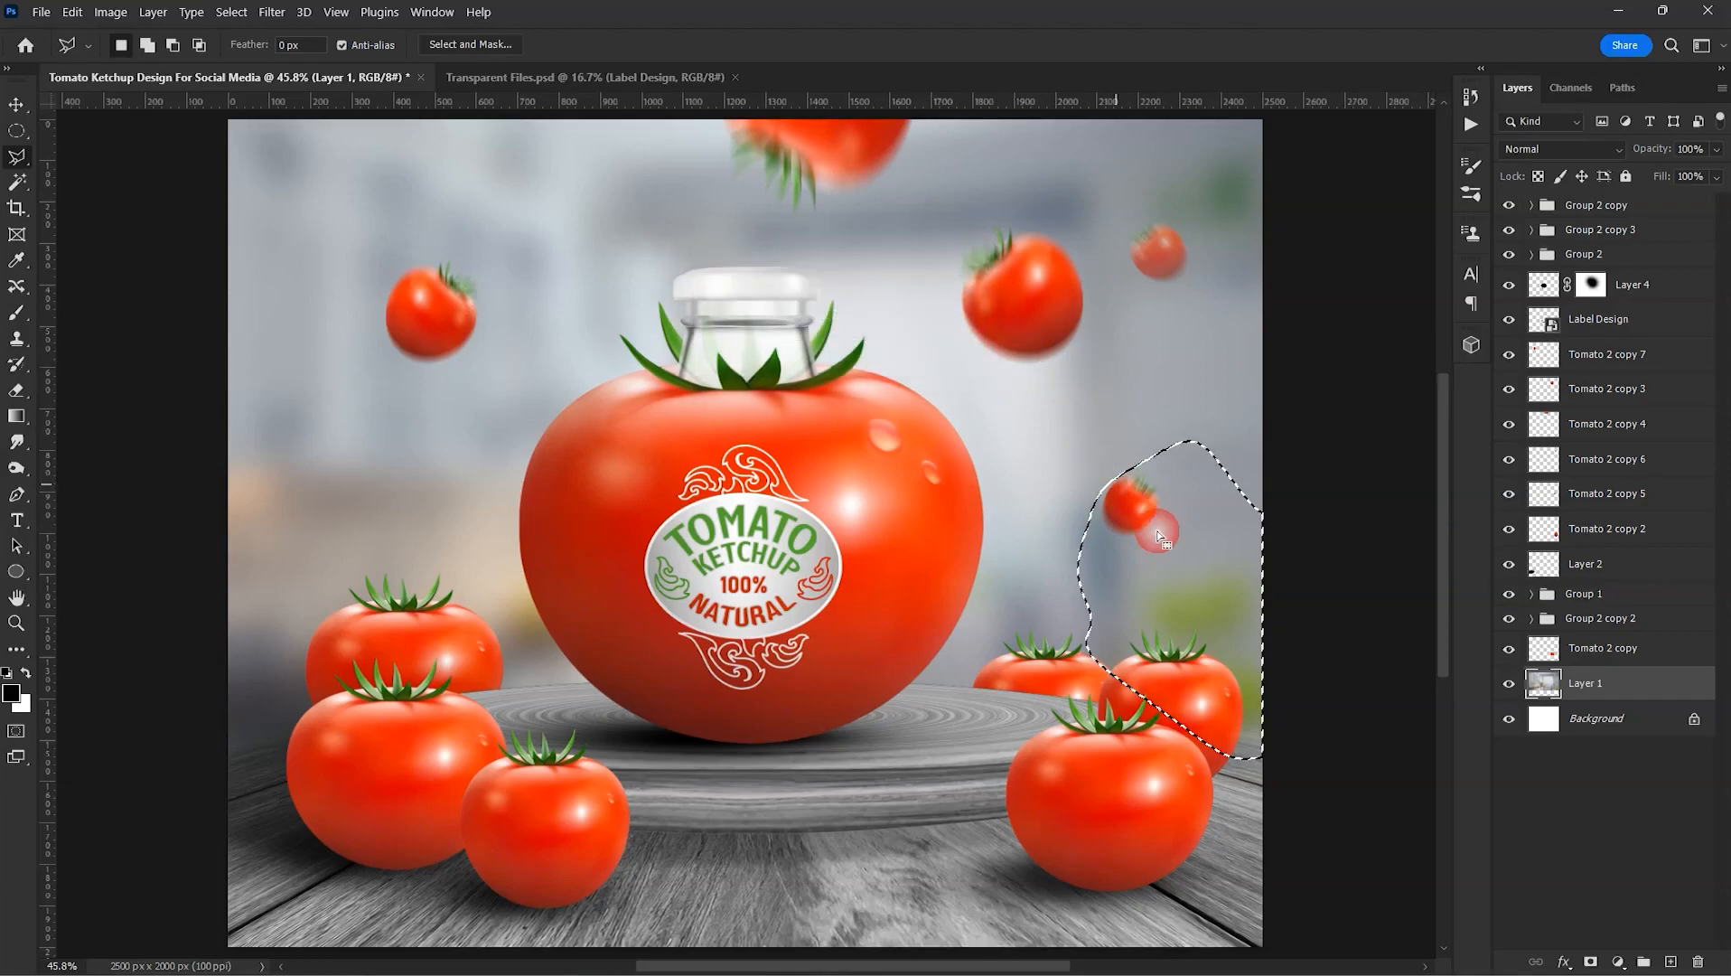
key(ctrl+j)
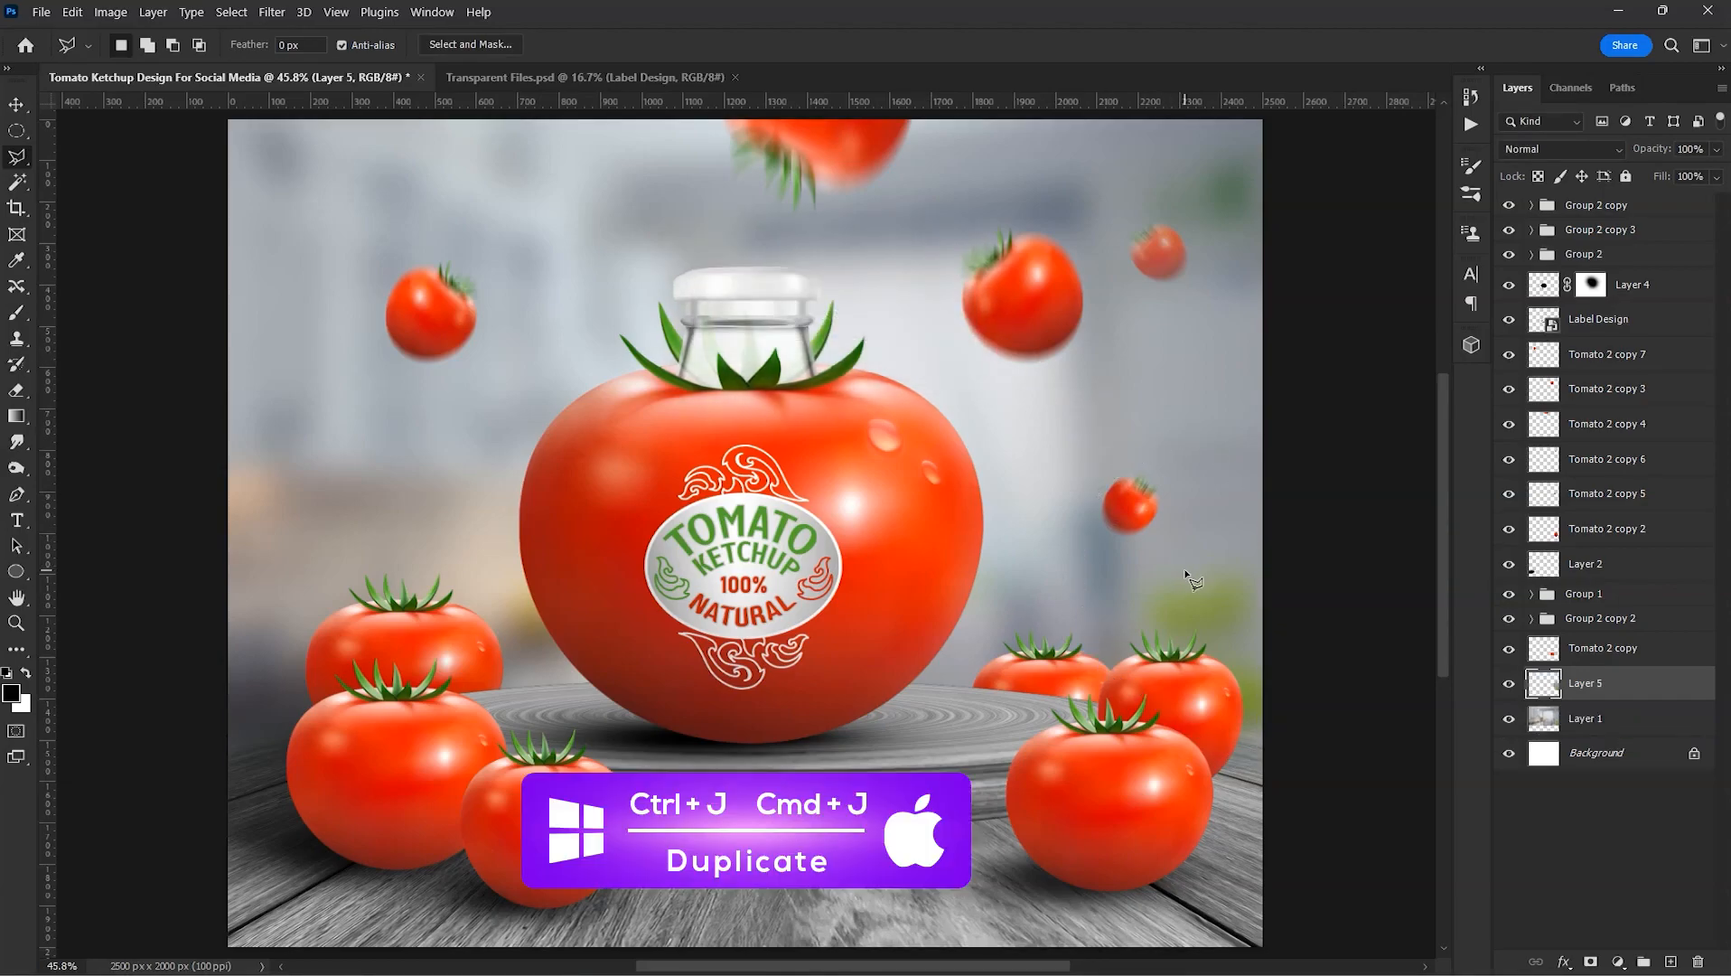
- Move the copied green patch to the upper left background, flip it horizontally and enlarge it to about 159%
key(v)
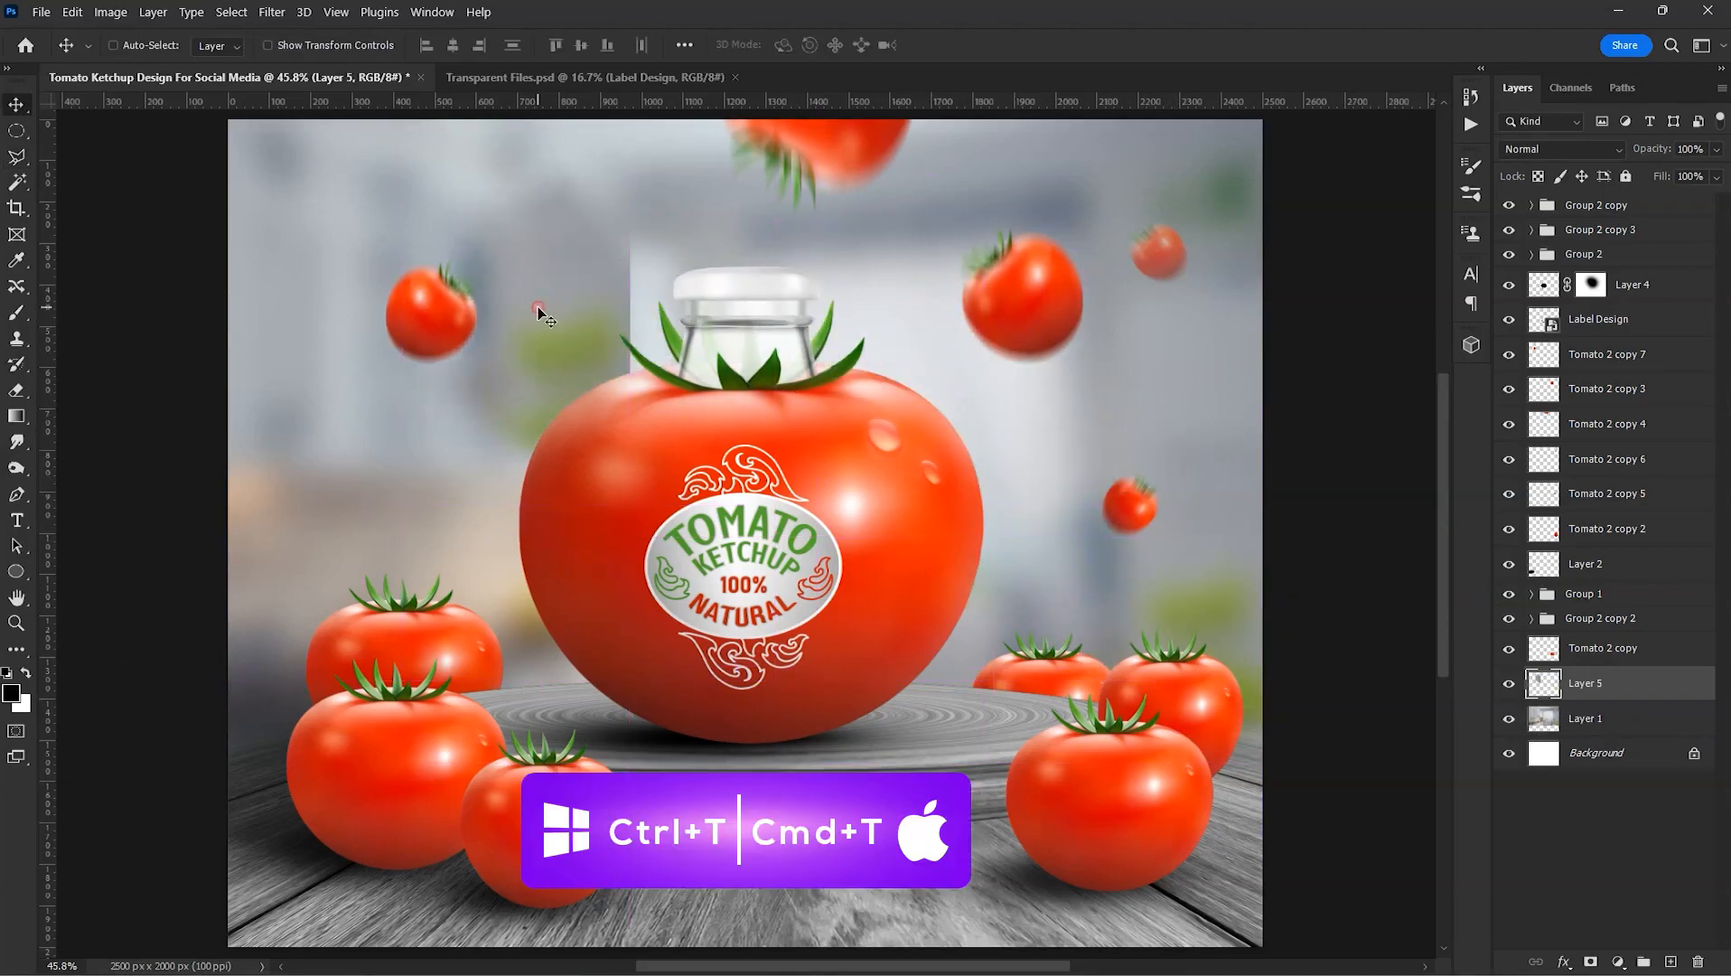
key(ctrl+t)
right_click(653, 375)
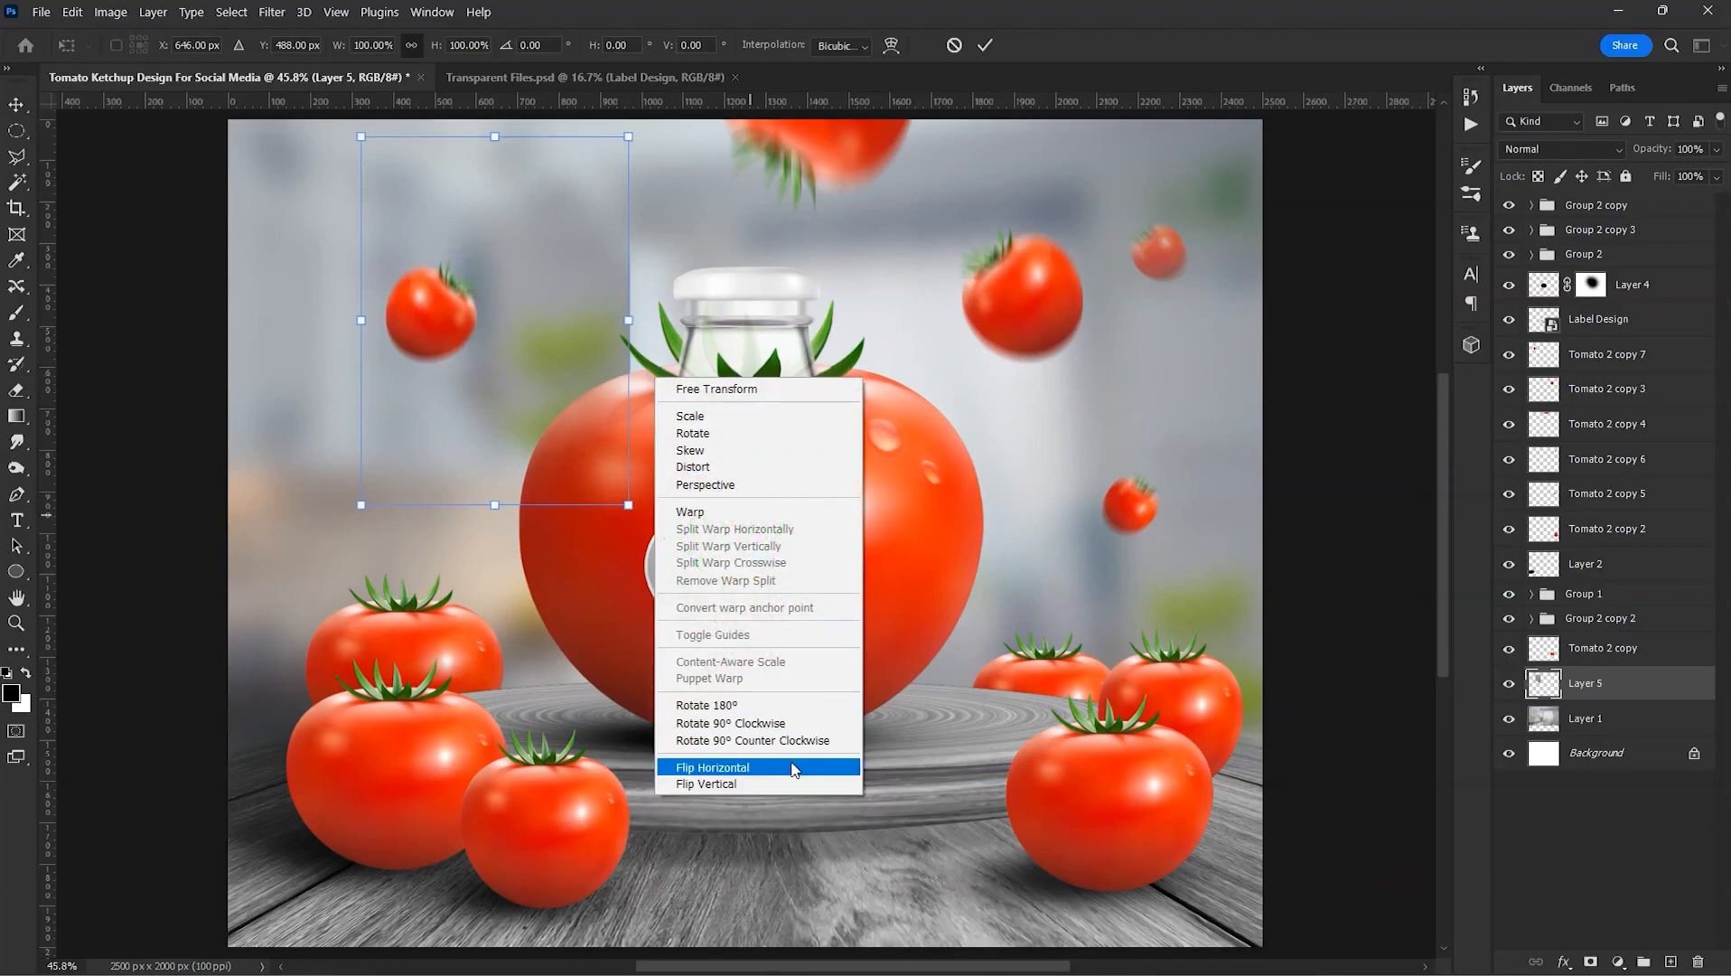
click(793, 766)
drag(625, 506, 785, 717)
drag(506, 470, 371, 312)
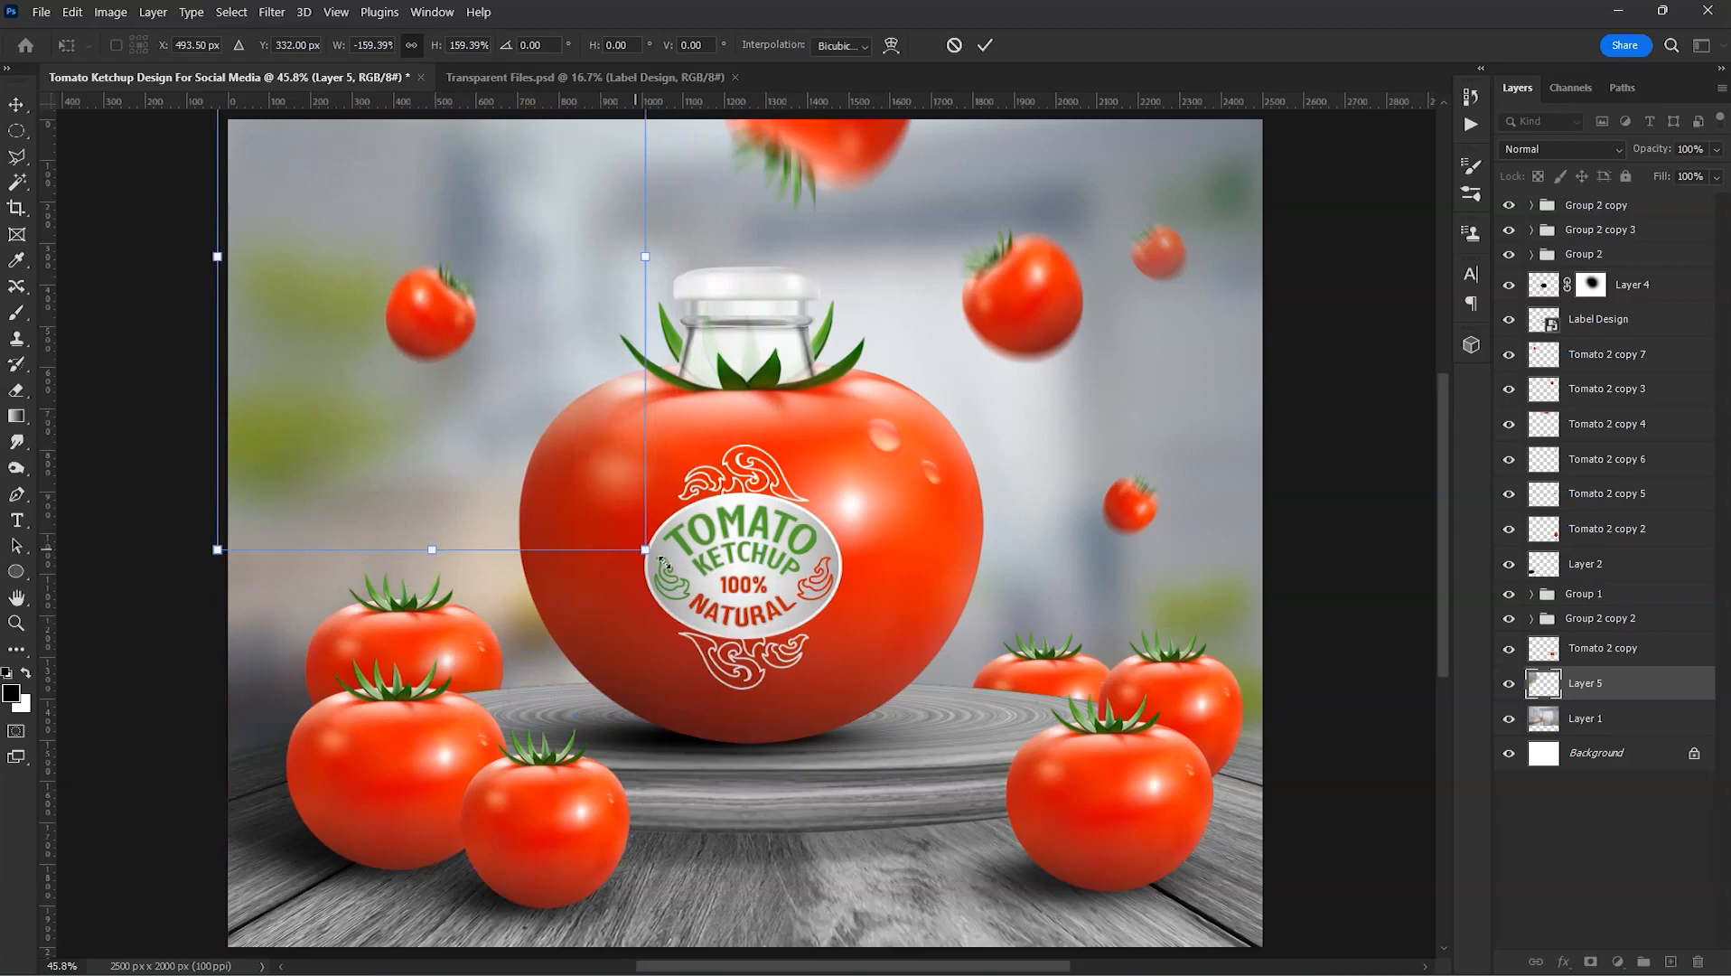
- Enlarge the flipped patch to about 227%, shift it up, and set its layer opacity to 75%
drag(643, 553, 828, 712)
drag(648, 624, 654, 436)
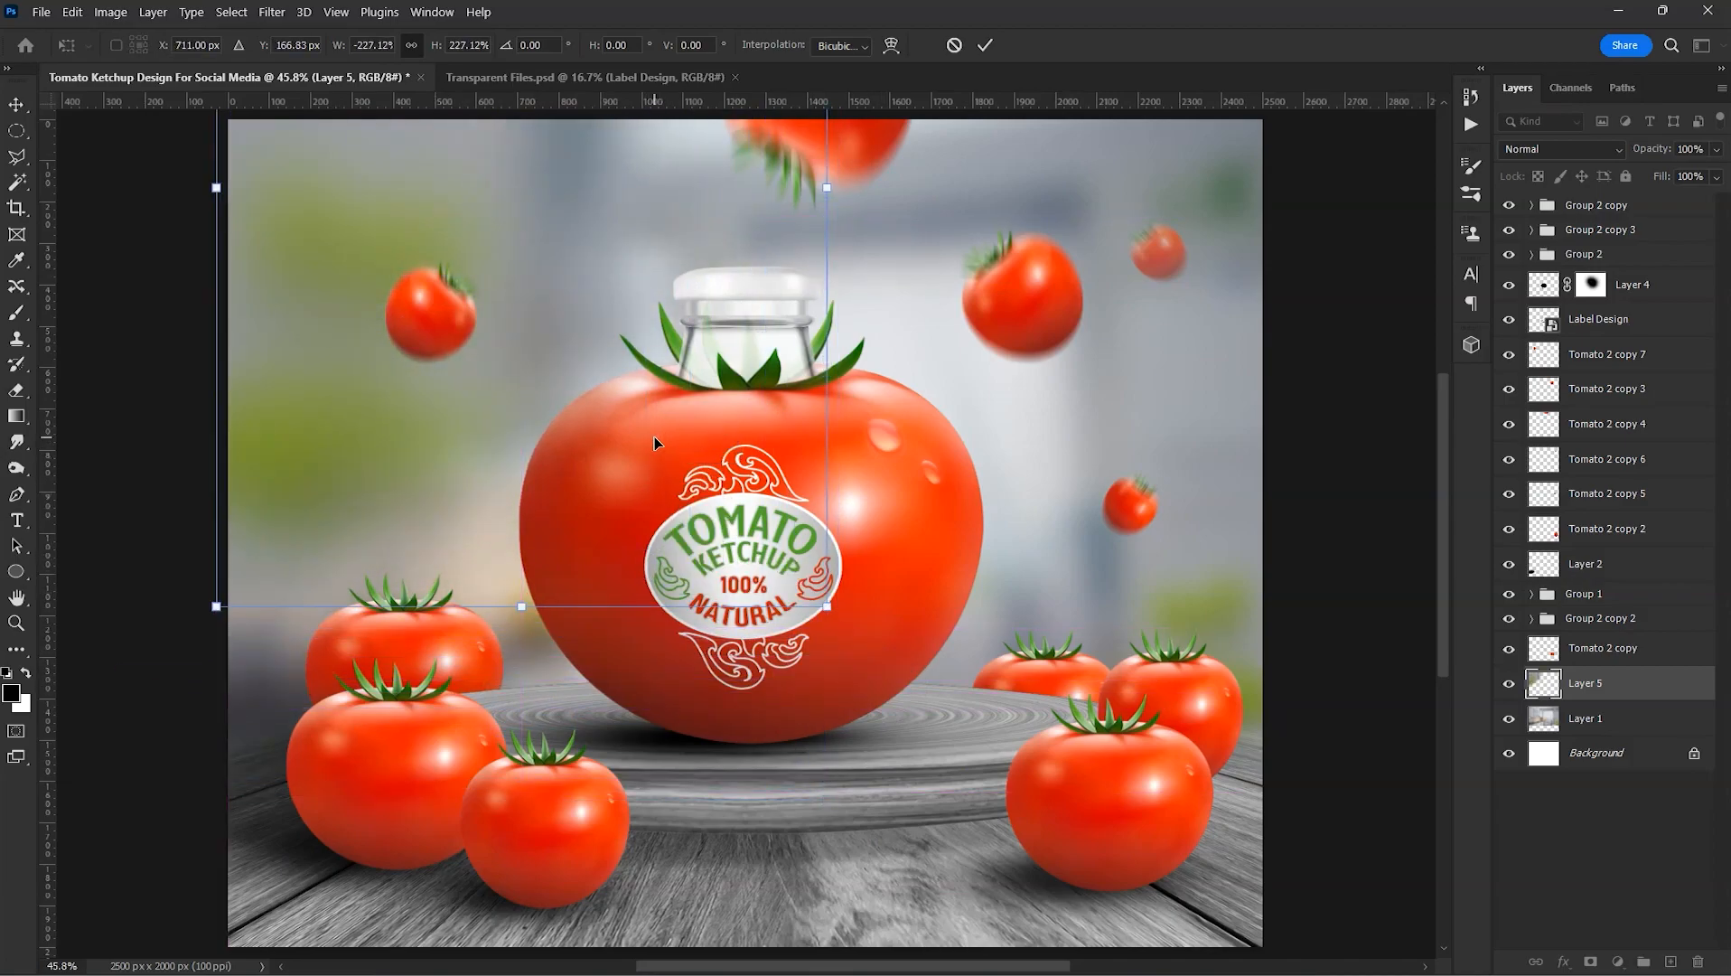
scroll(654, 436, up, 1)
scroll(654, 436, up, 1)
key(Return)
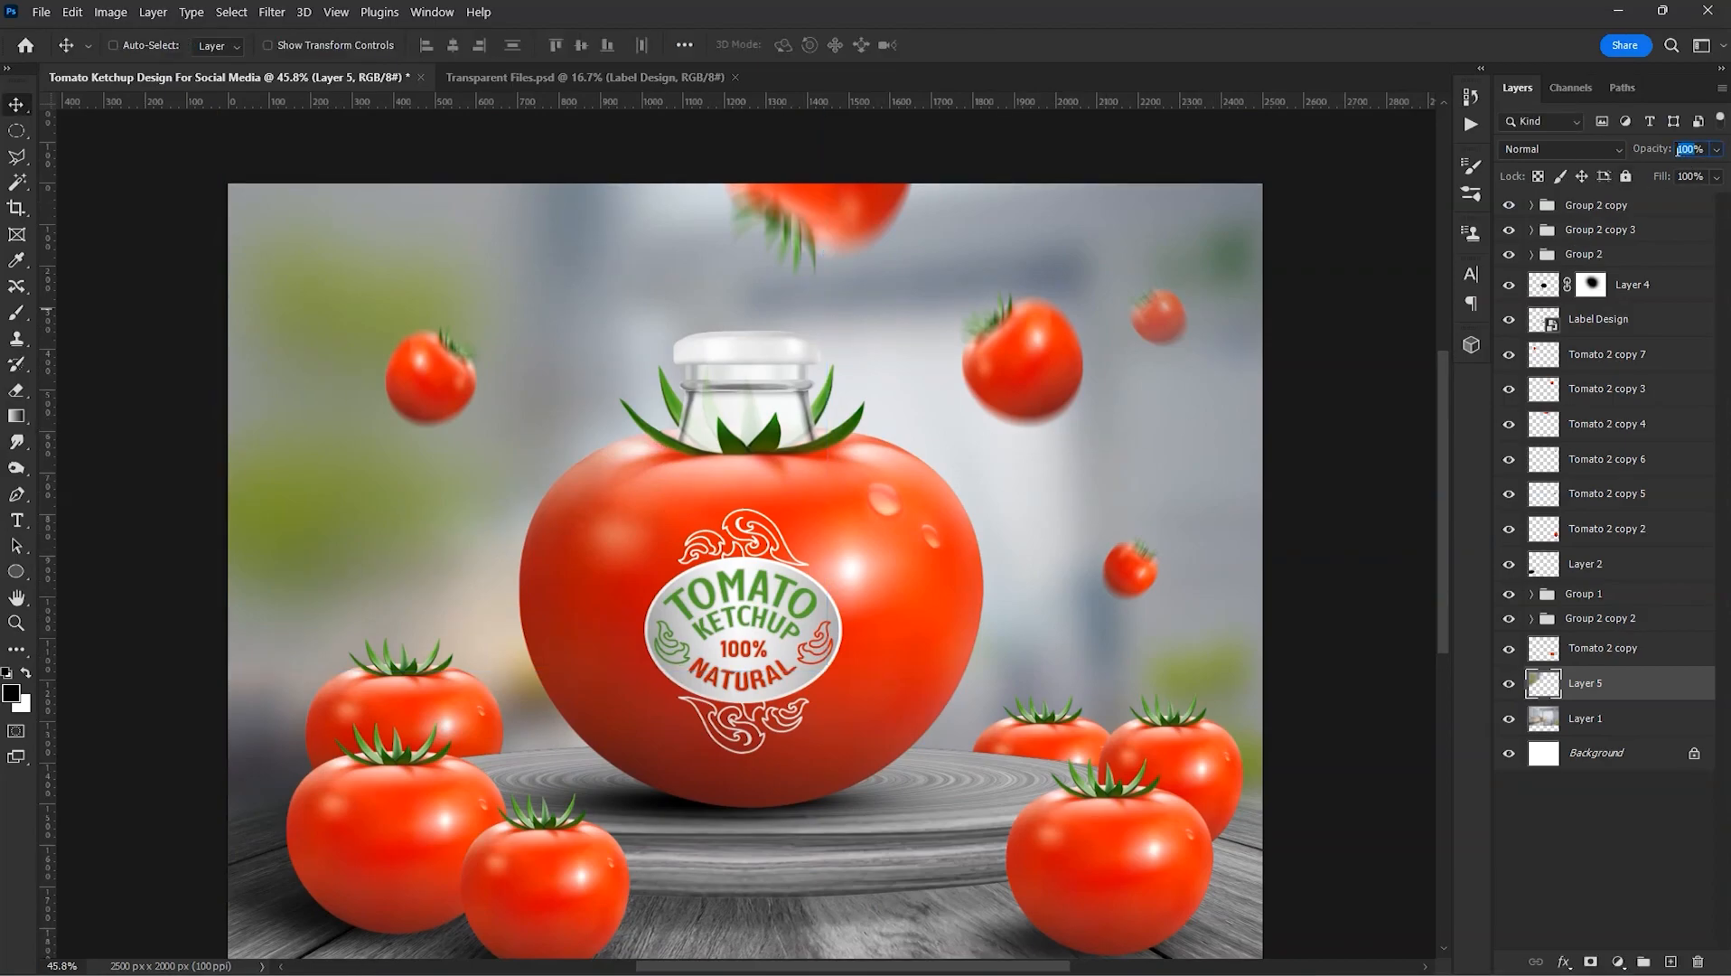
text(75)
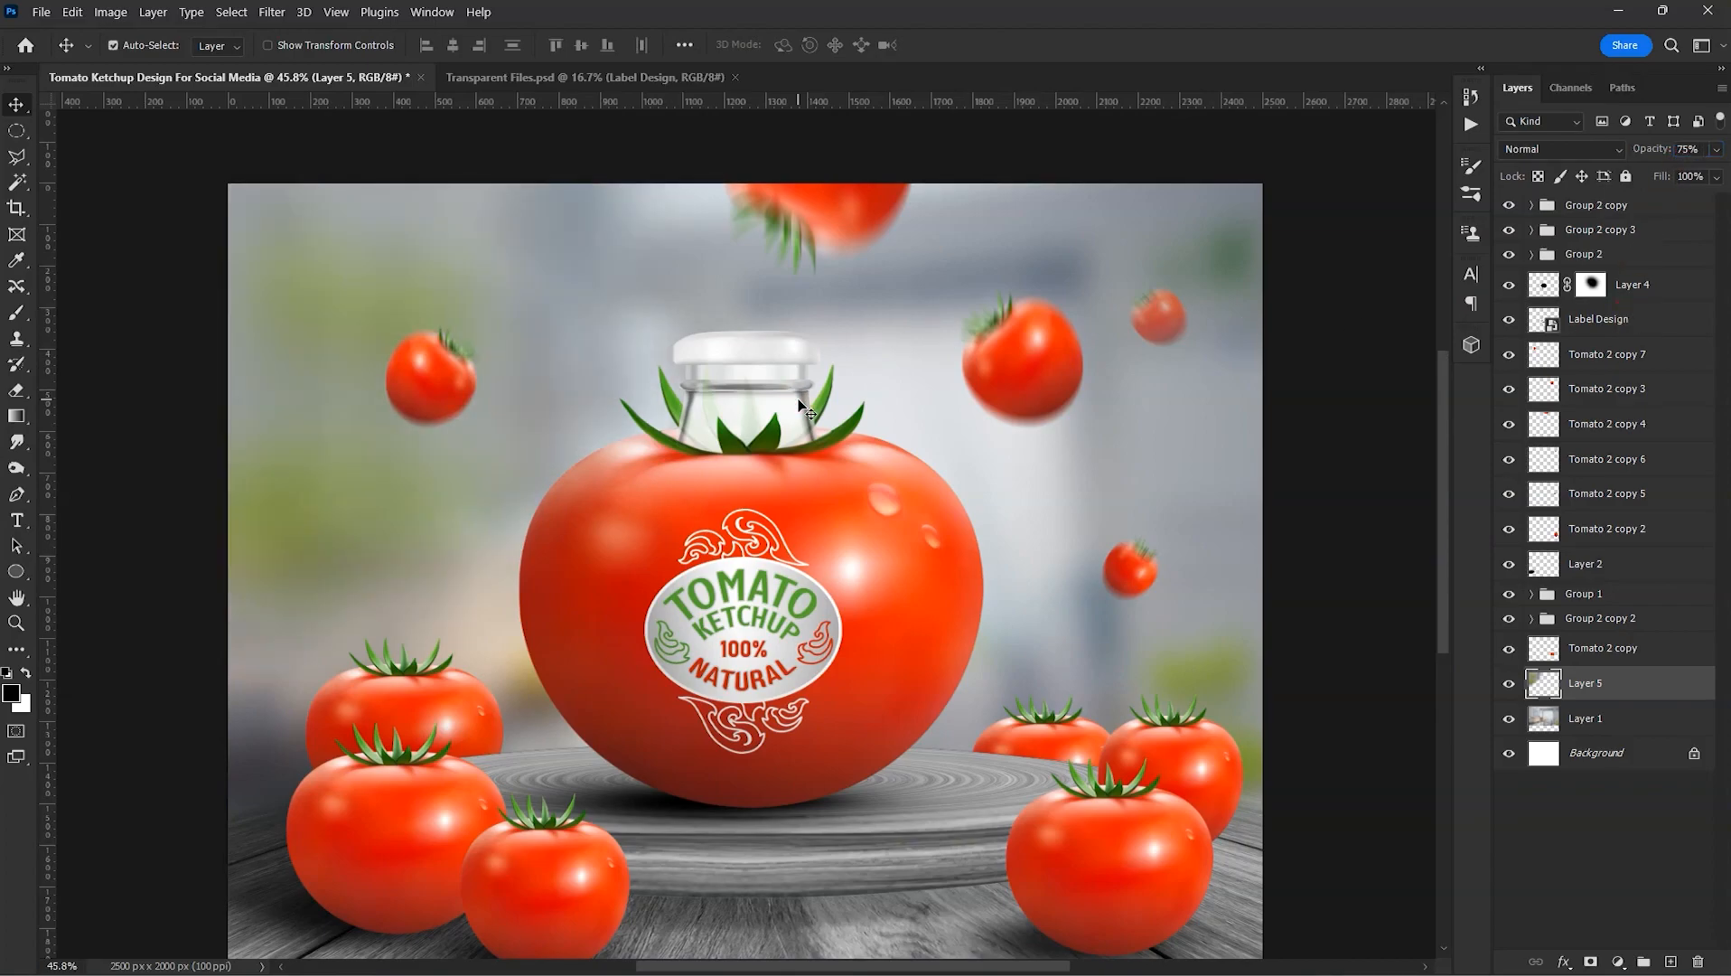
- Trace the dark crease below the front leaves on the bottle cap layer with the Pen tool and copy it to a new layer
scroll(797, 395, up, 6)
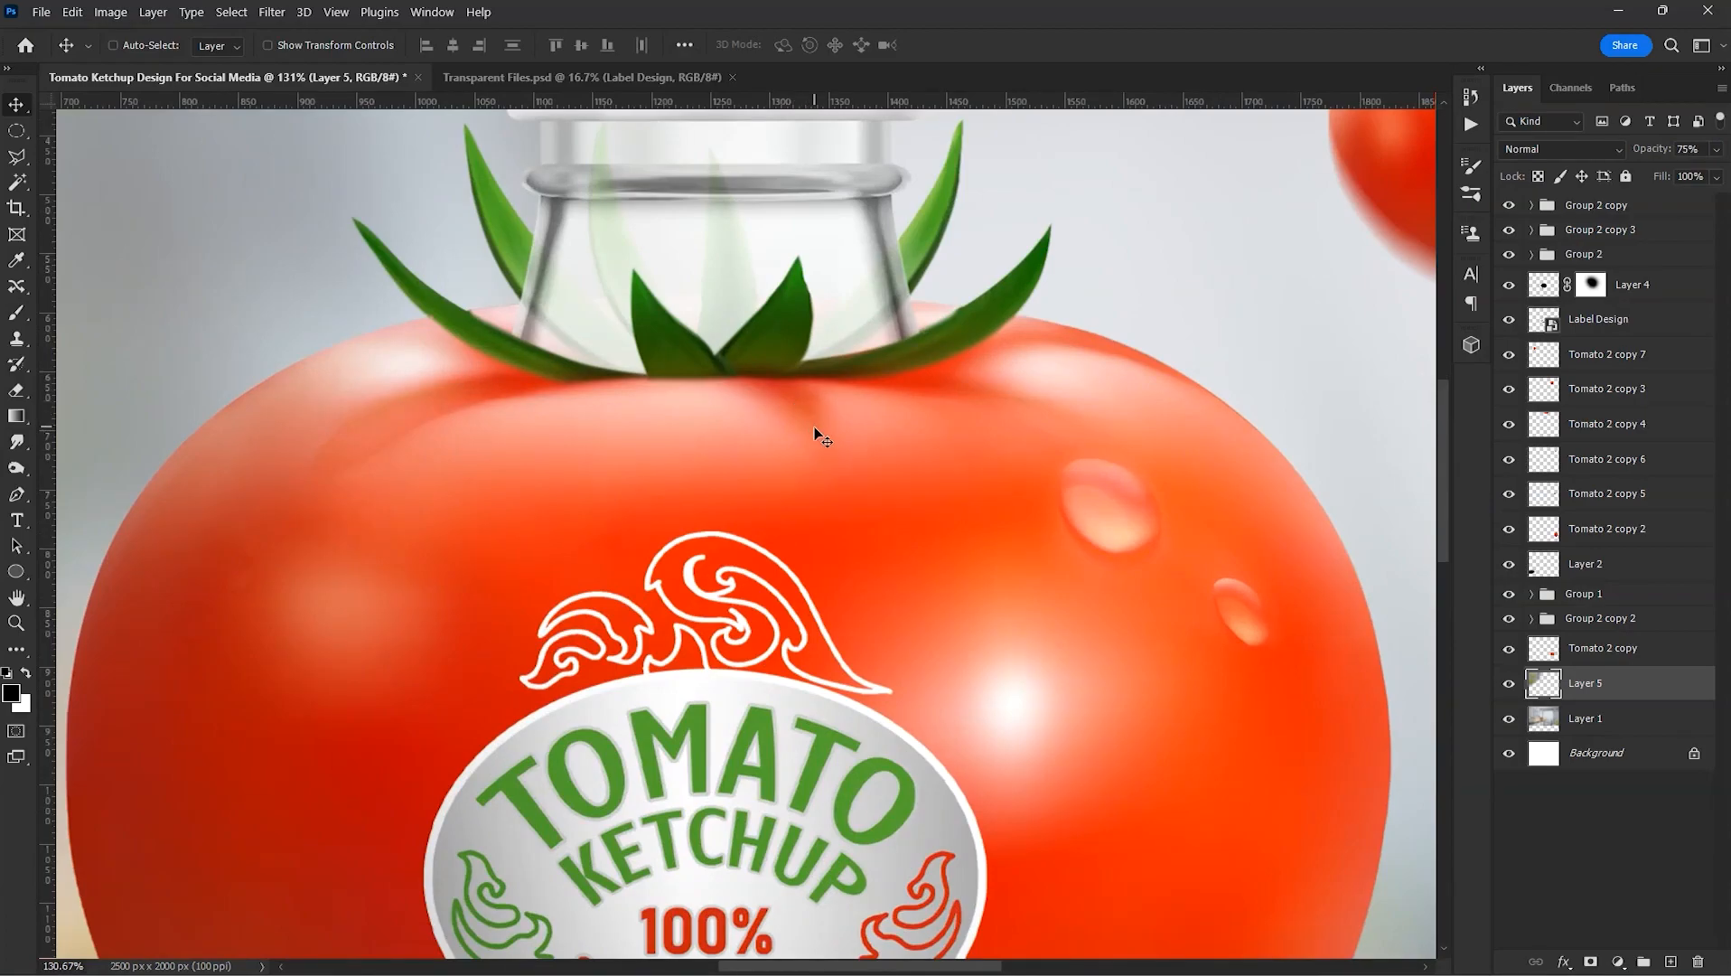
right_click(759, 402)
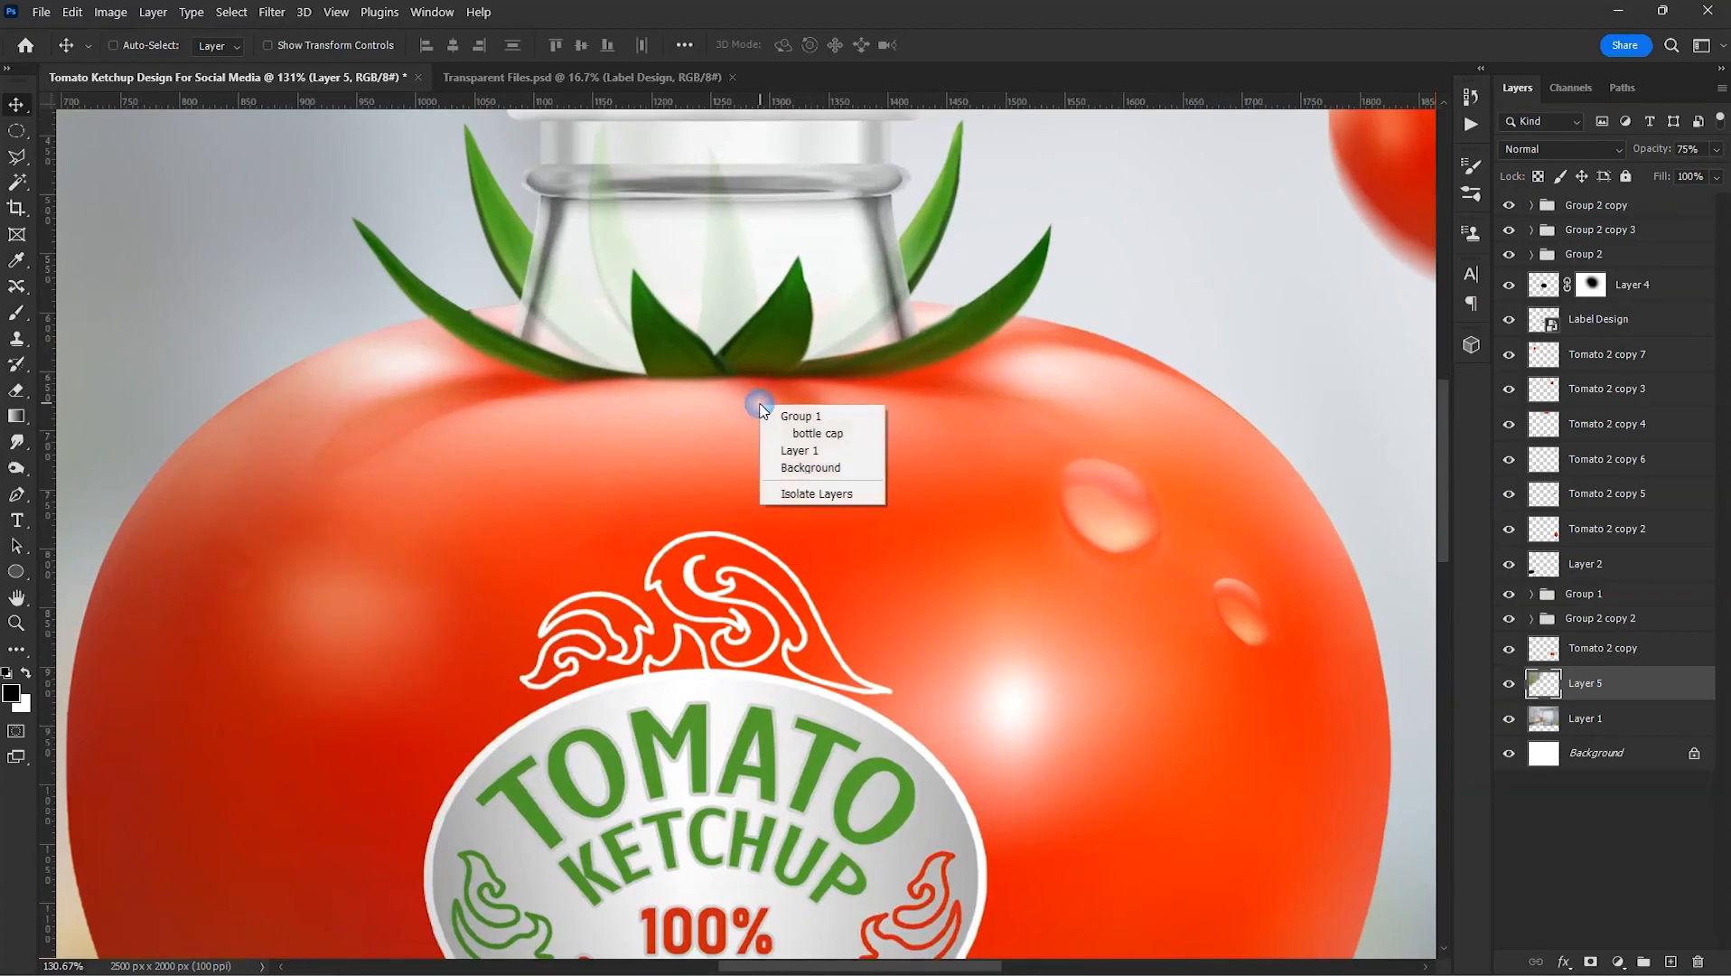
click(813, 433)
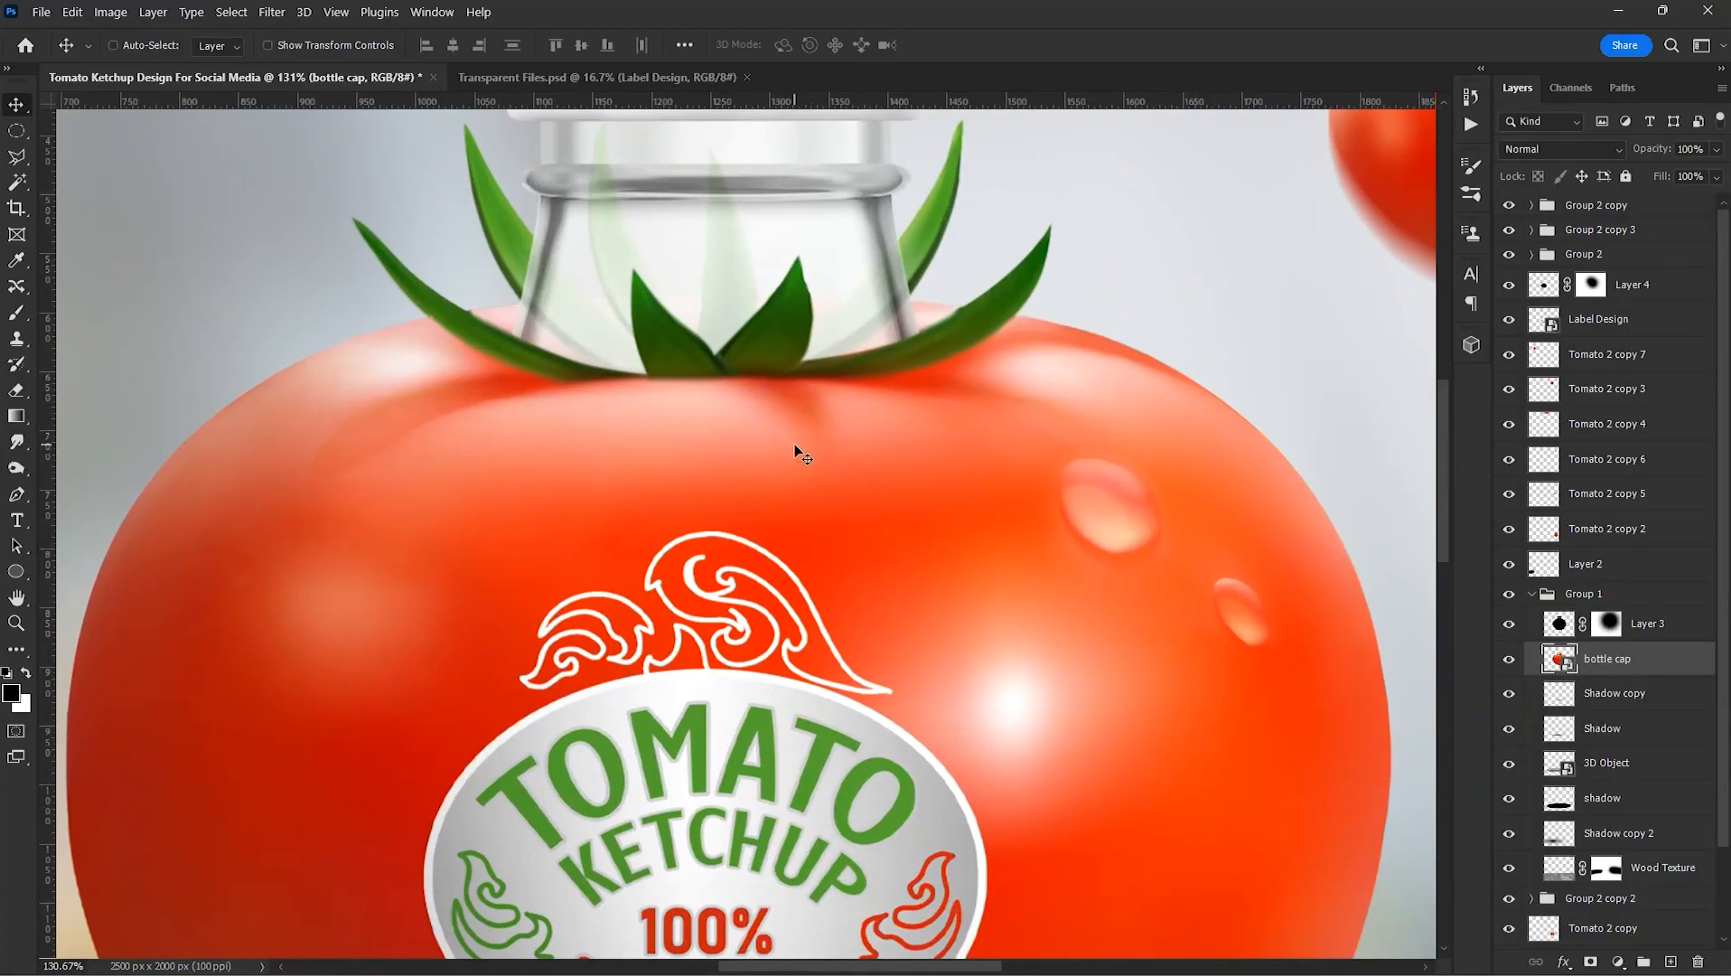
key(p)
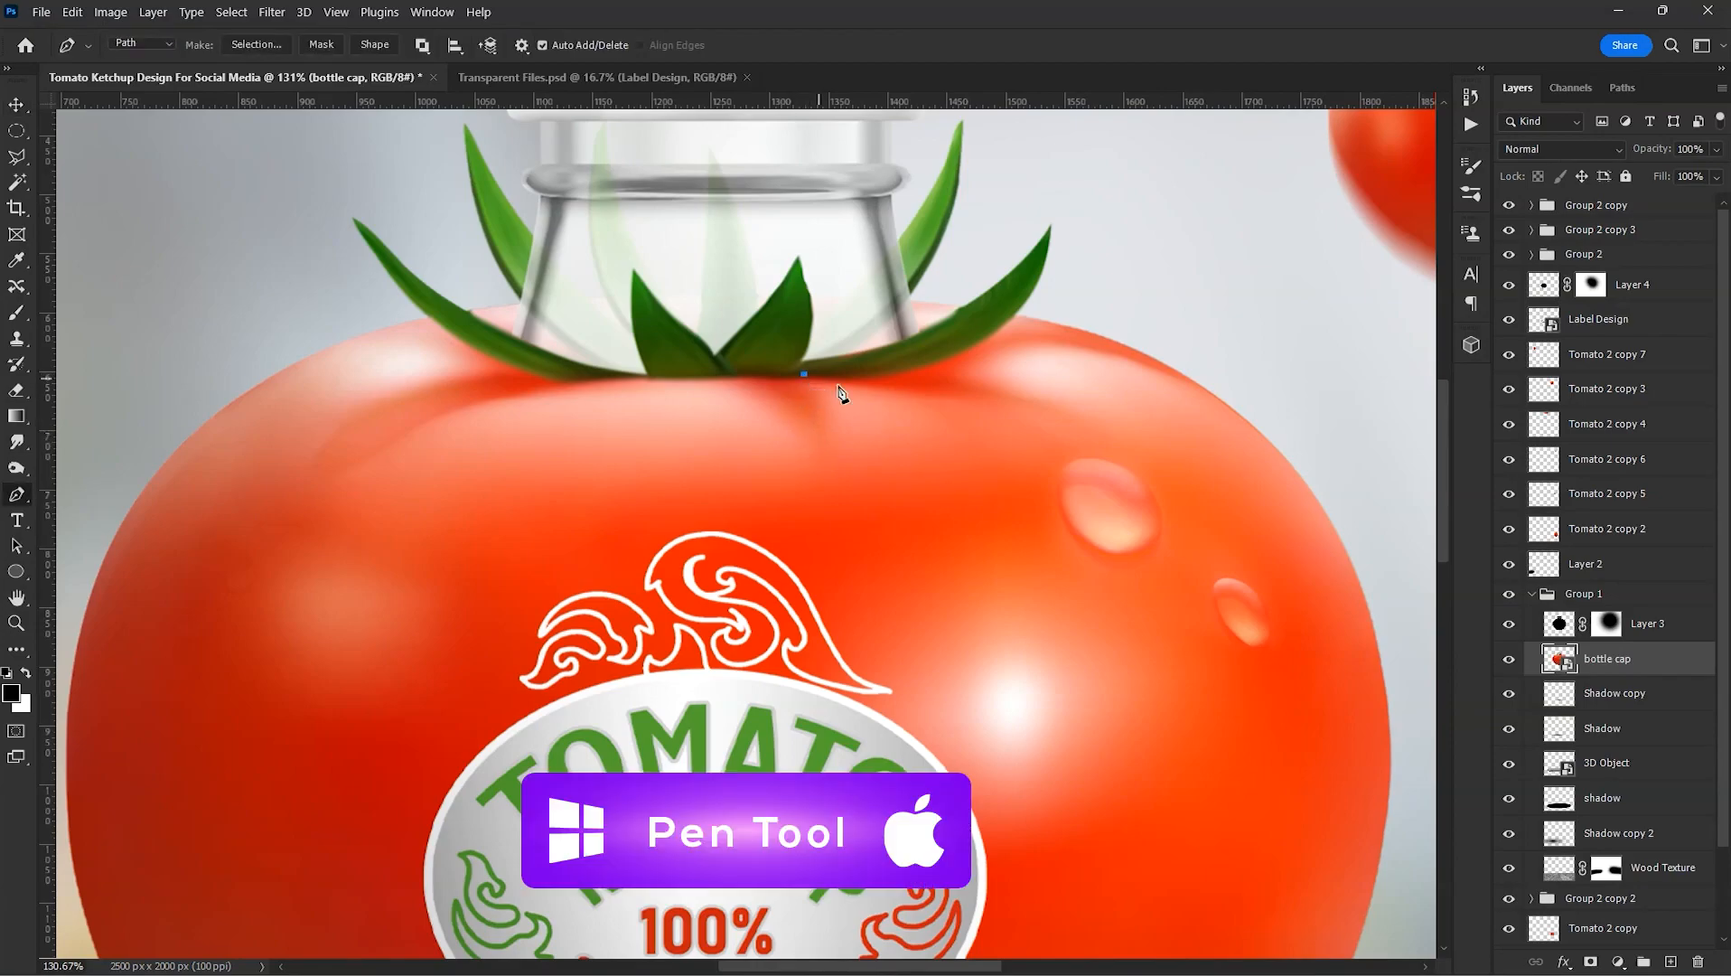
drag(710, 374, 689, 343)
click(803, 373)
key(ctrl+Return)
key(ctrl+j)
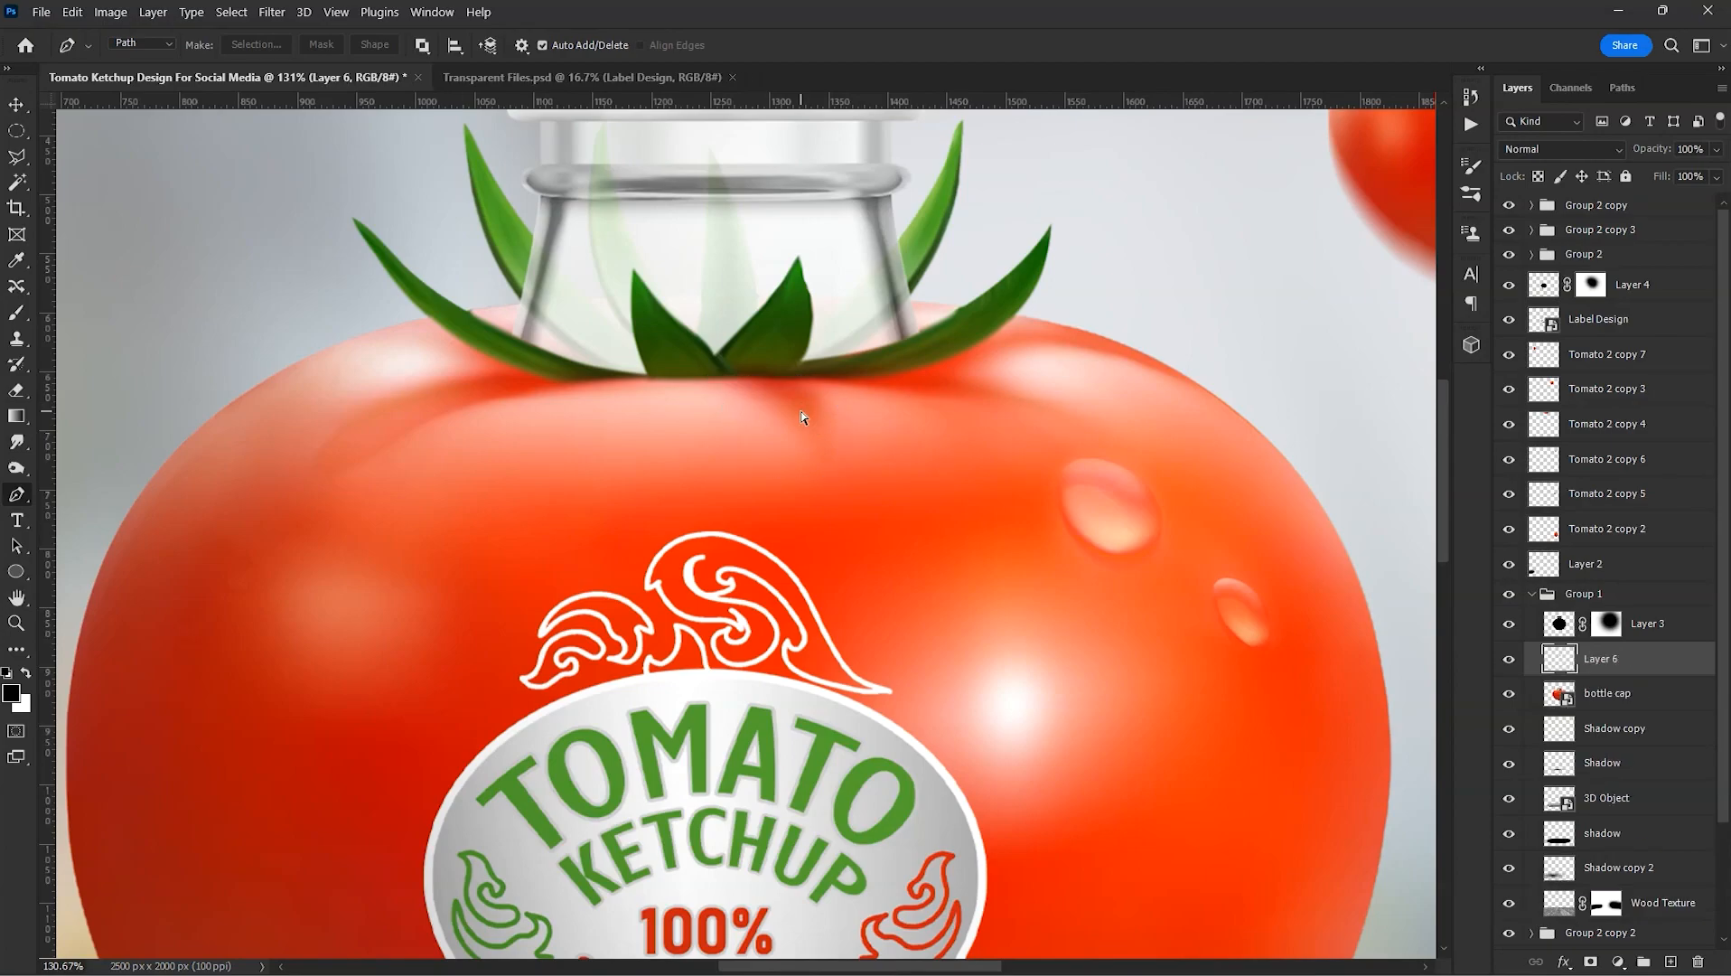
- Flip the copied crease horizontally and move it beneath the left front leaf
key(v)
key(ctrl+t)
right_click(802, 413)
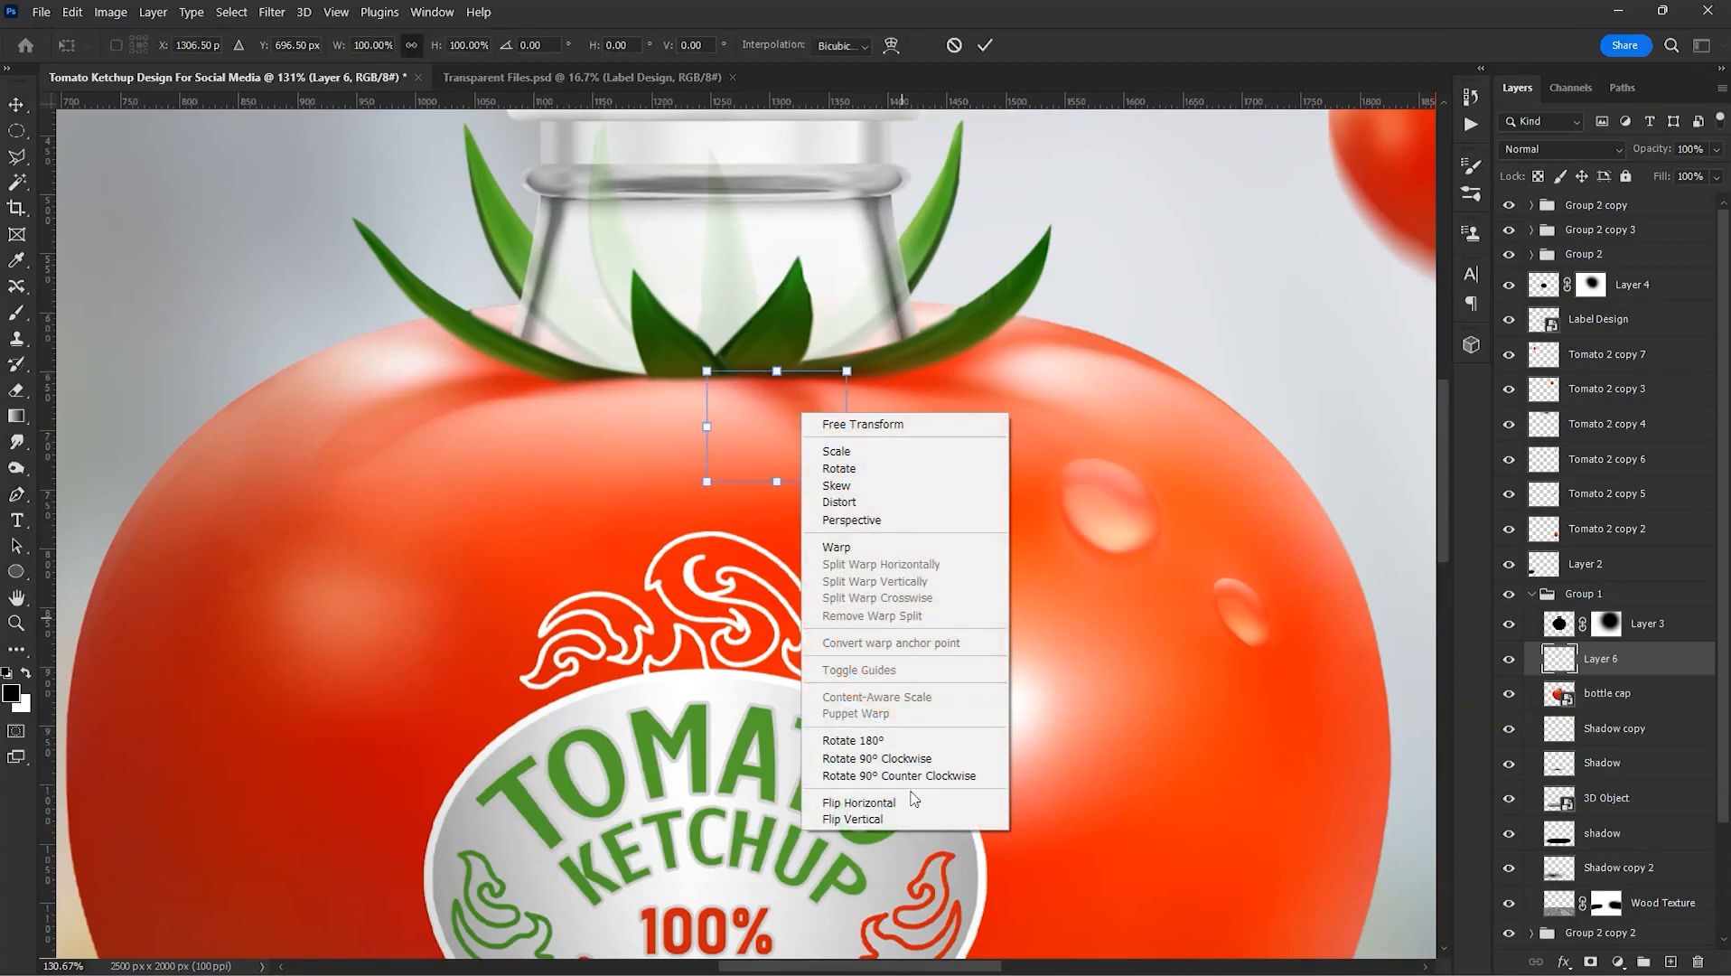
click(912, 802)
key(Return)
drag(872, 427, 761, 425)
- Add a mask to the flipped crease layer and hide its hard outer edge with a reduced soft black brush
click(1591, 962)
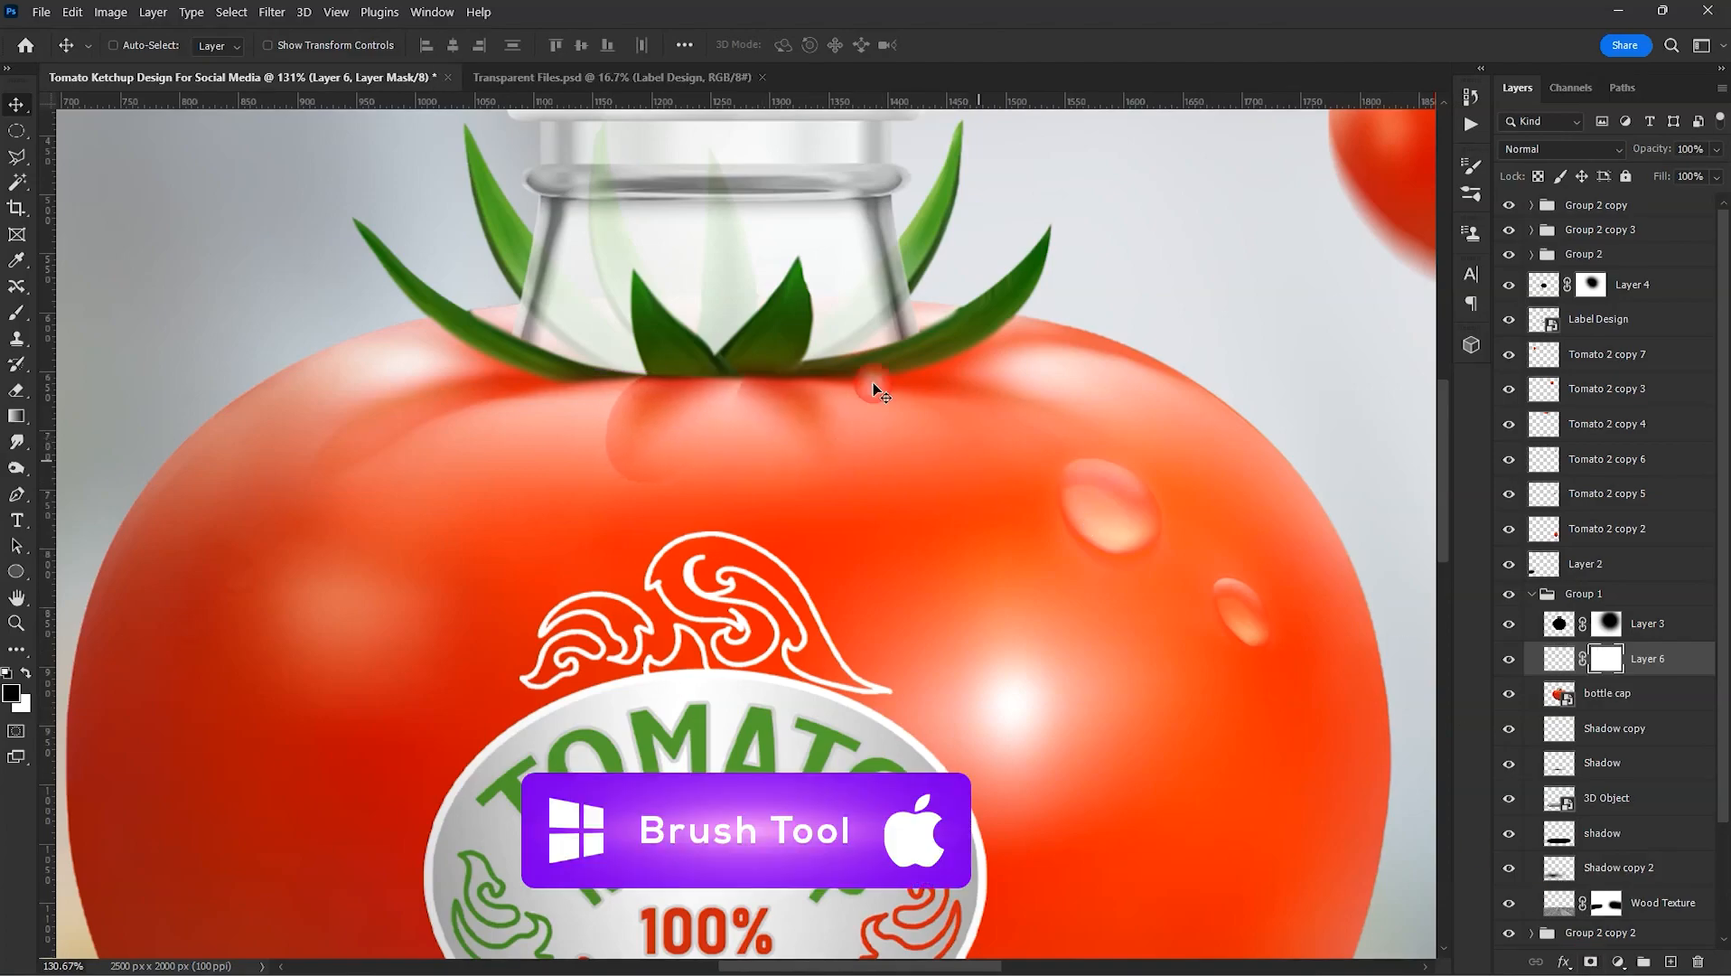
key(b)
key(bracketleft)
key(bracketleft)
key(bracketleft)
key(bracketleft)
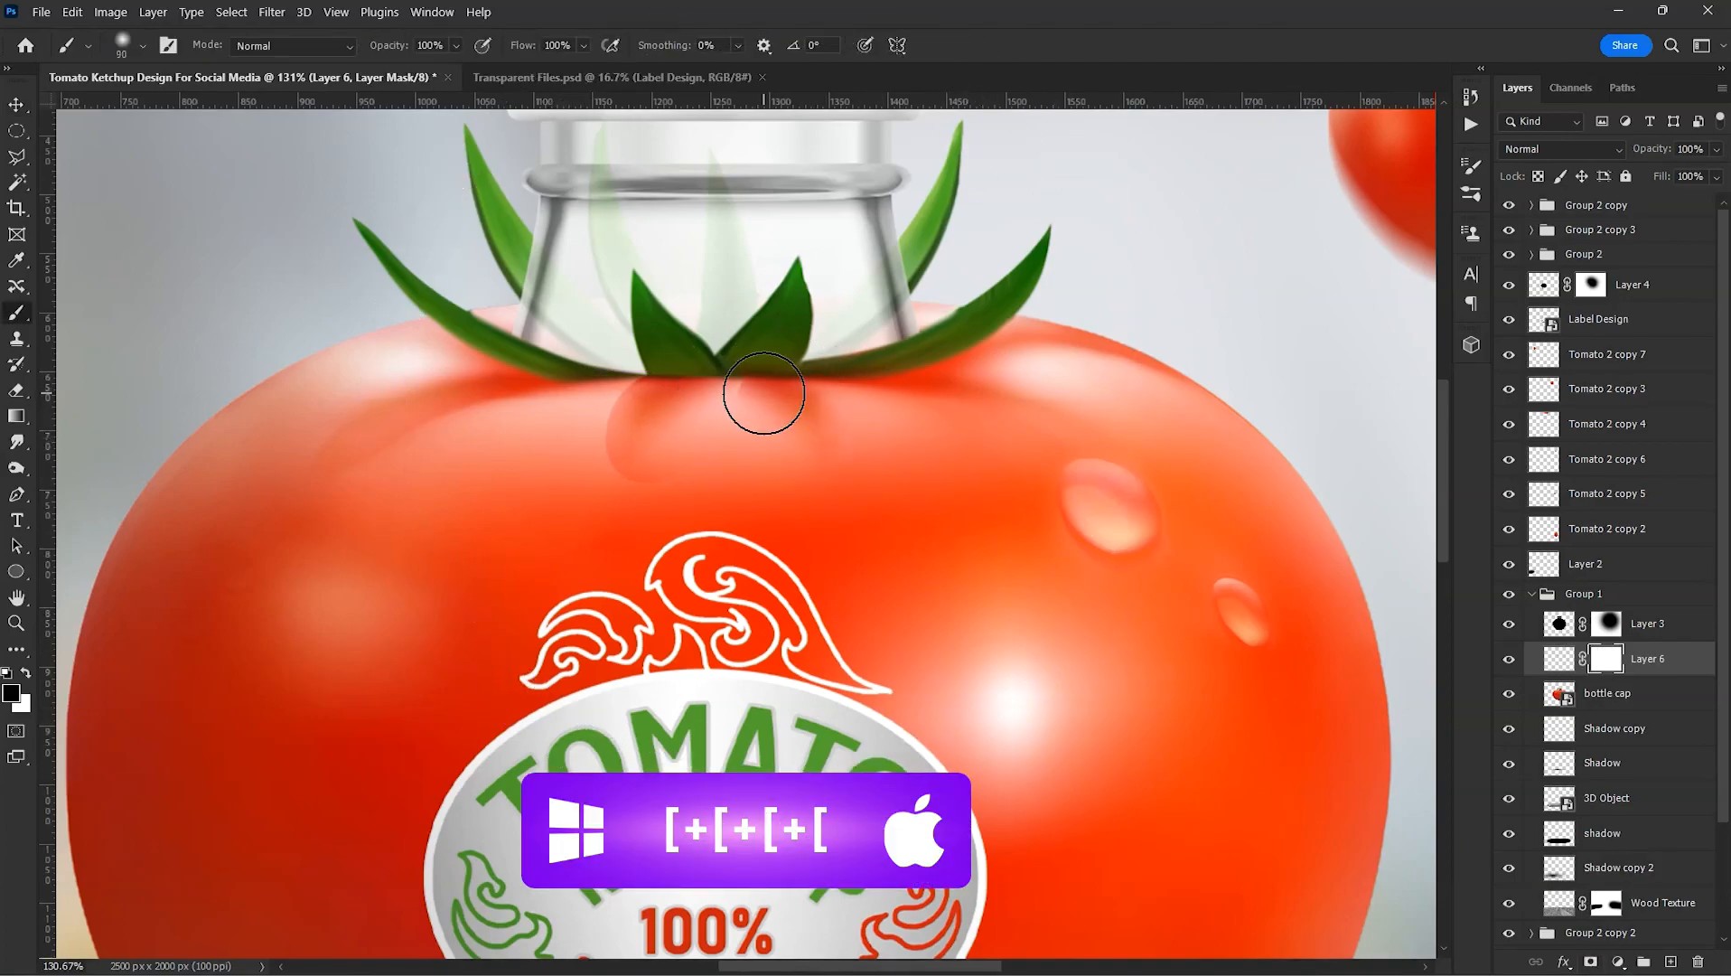
mouse_move(590, 510)
mouse_down()
mouse_move(568, 433)
mouse_move(637, 348)
mouse_up()
- Reduce the brush to size 45 and blend the crease's remaining edge near the left leaf on the mask
key(bracketleft)
key(bracketleft)
key(bracketleft)
key(bracketleft)
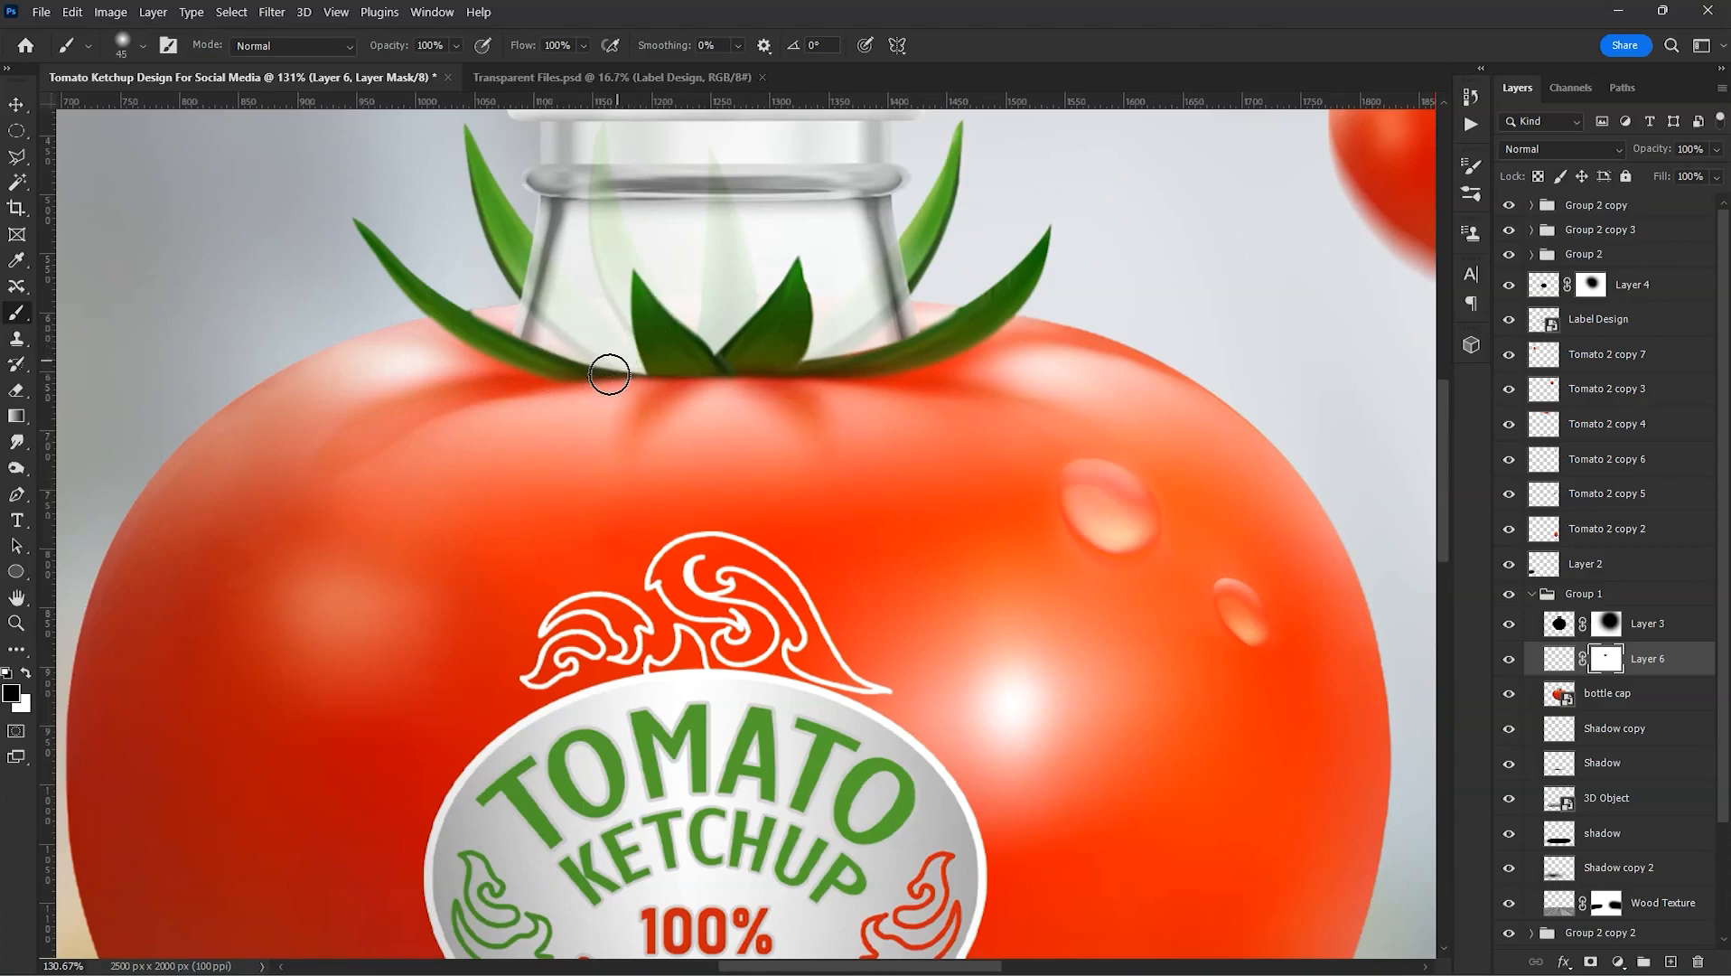
mouse_move(588, 435)
mouse_down()
mouse_move(595, 394)
mouse_move(656, 341)
mouse_move(665, 286)
mouse_up()
scroll(814, 451, down, 3)
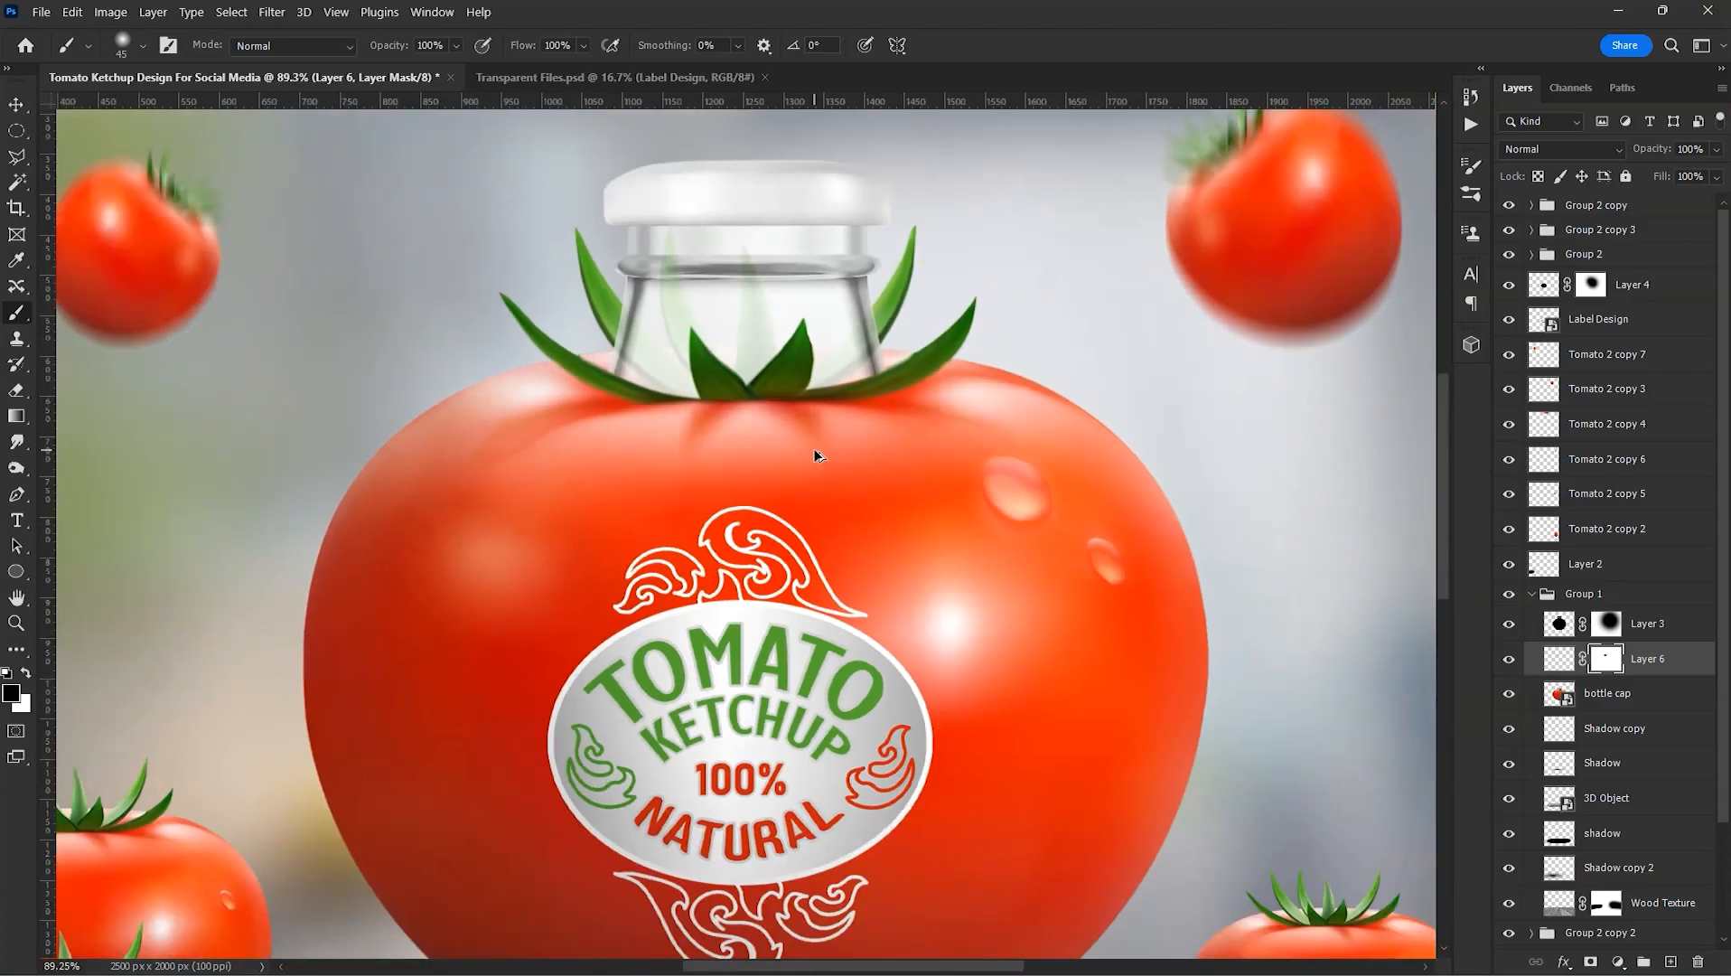
scroll(814, 455, up, 3)
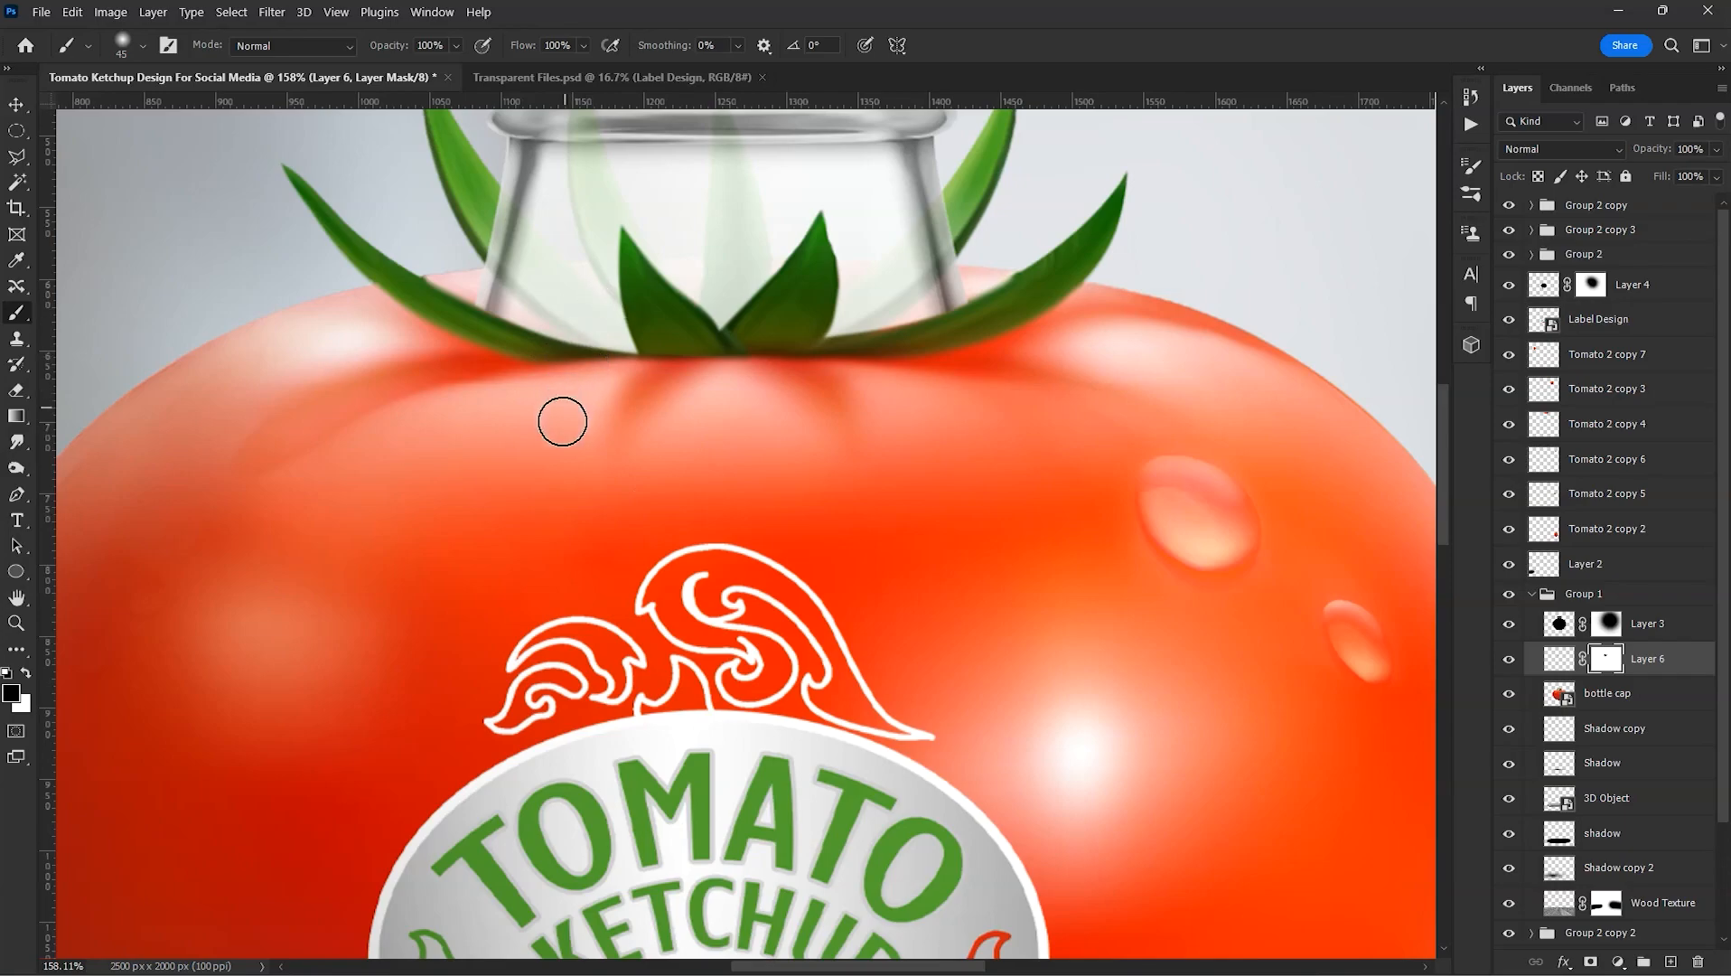
scroll(717, 438, down, 5)
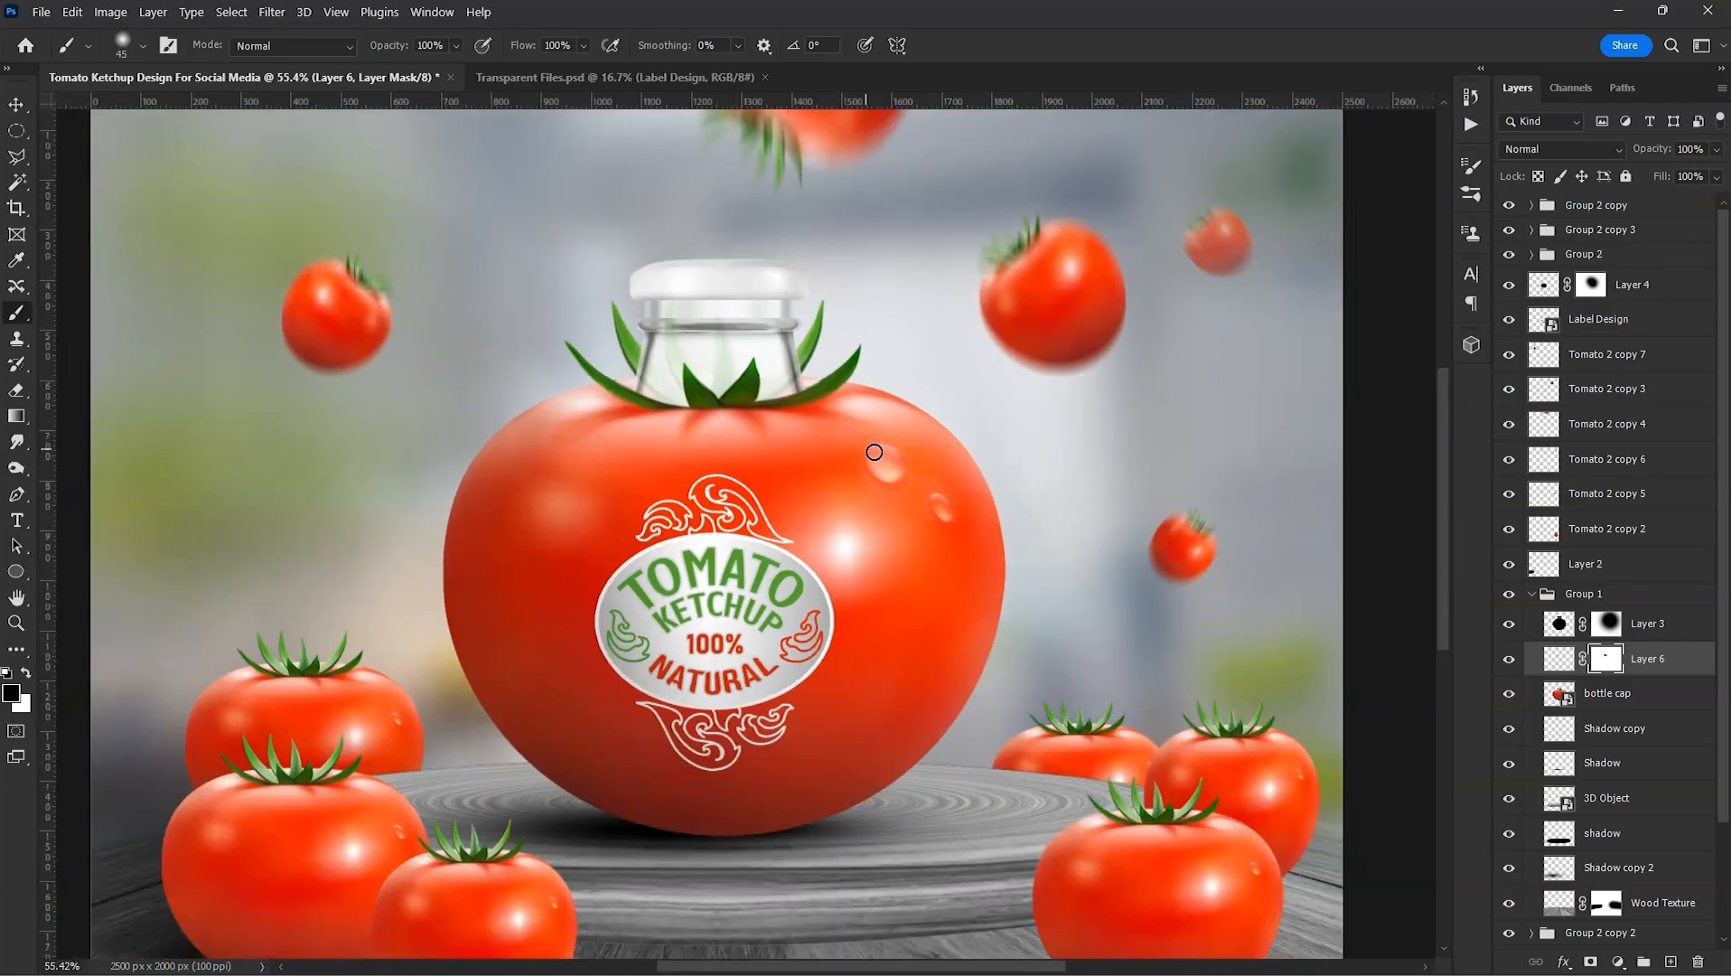
scroll(874, 451, down, 1)
- Select the Shadow copy layer beneath the tomato bottle, check it by toggling its visibility, and nudge it down five steps
key(v)
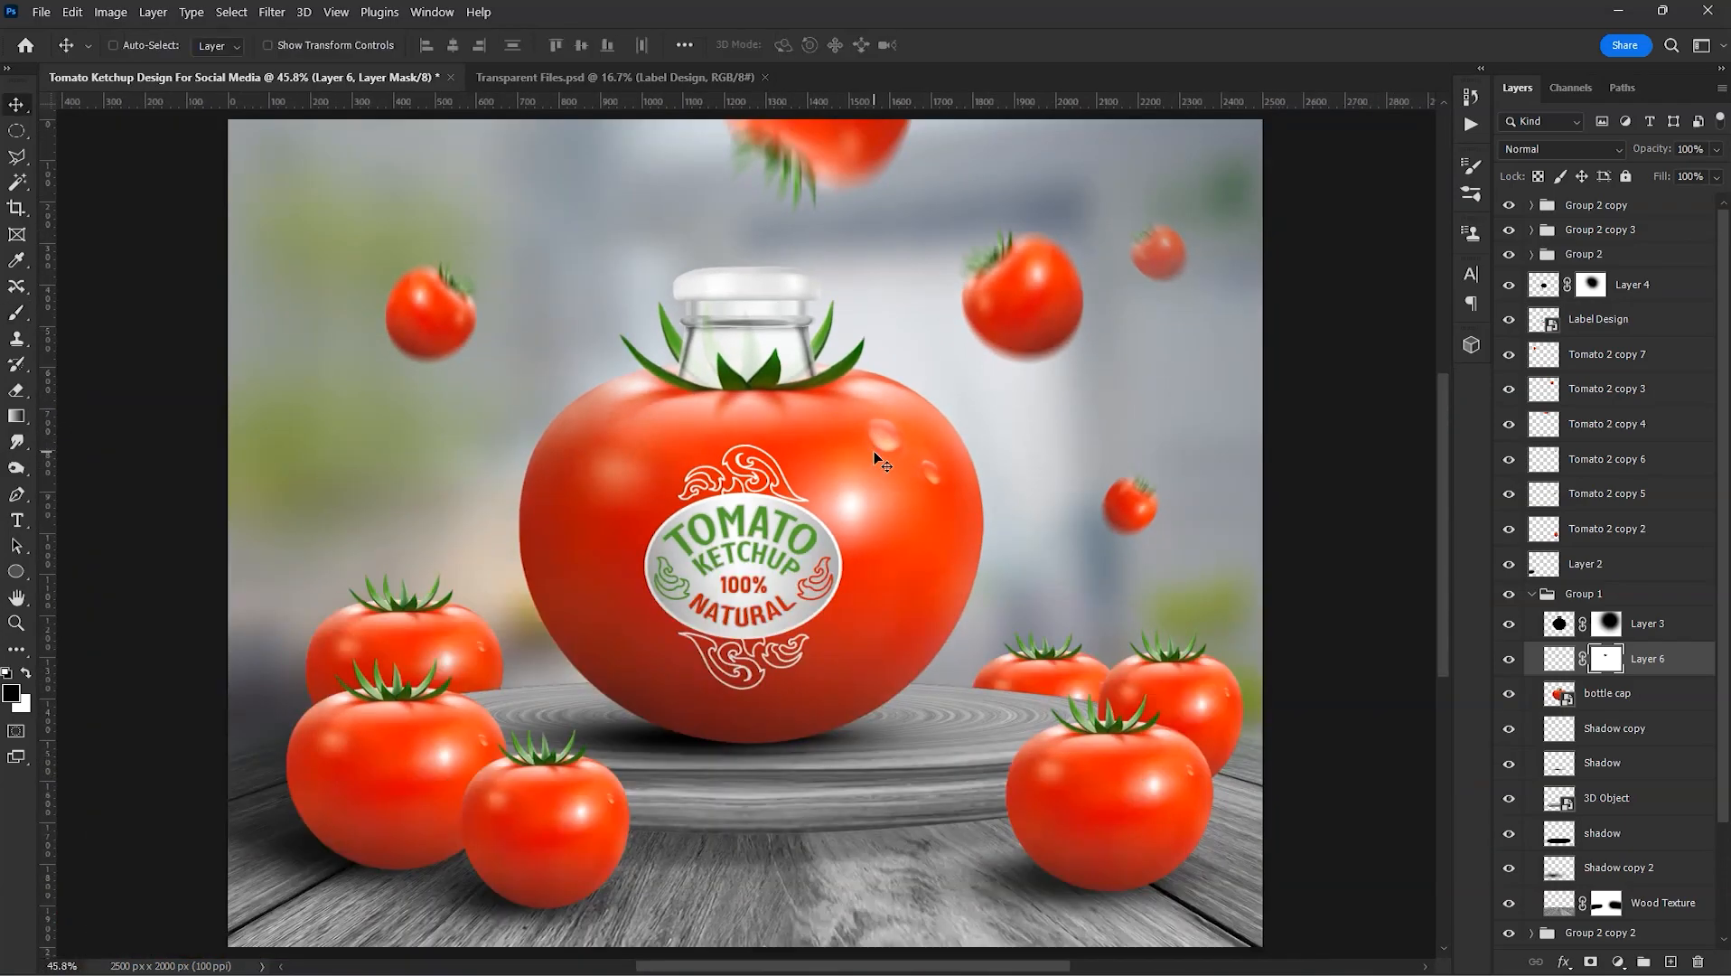
scroll(773, 766, up, 3)
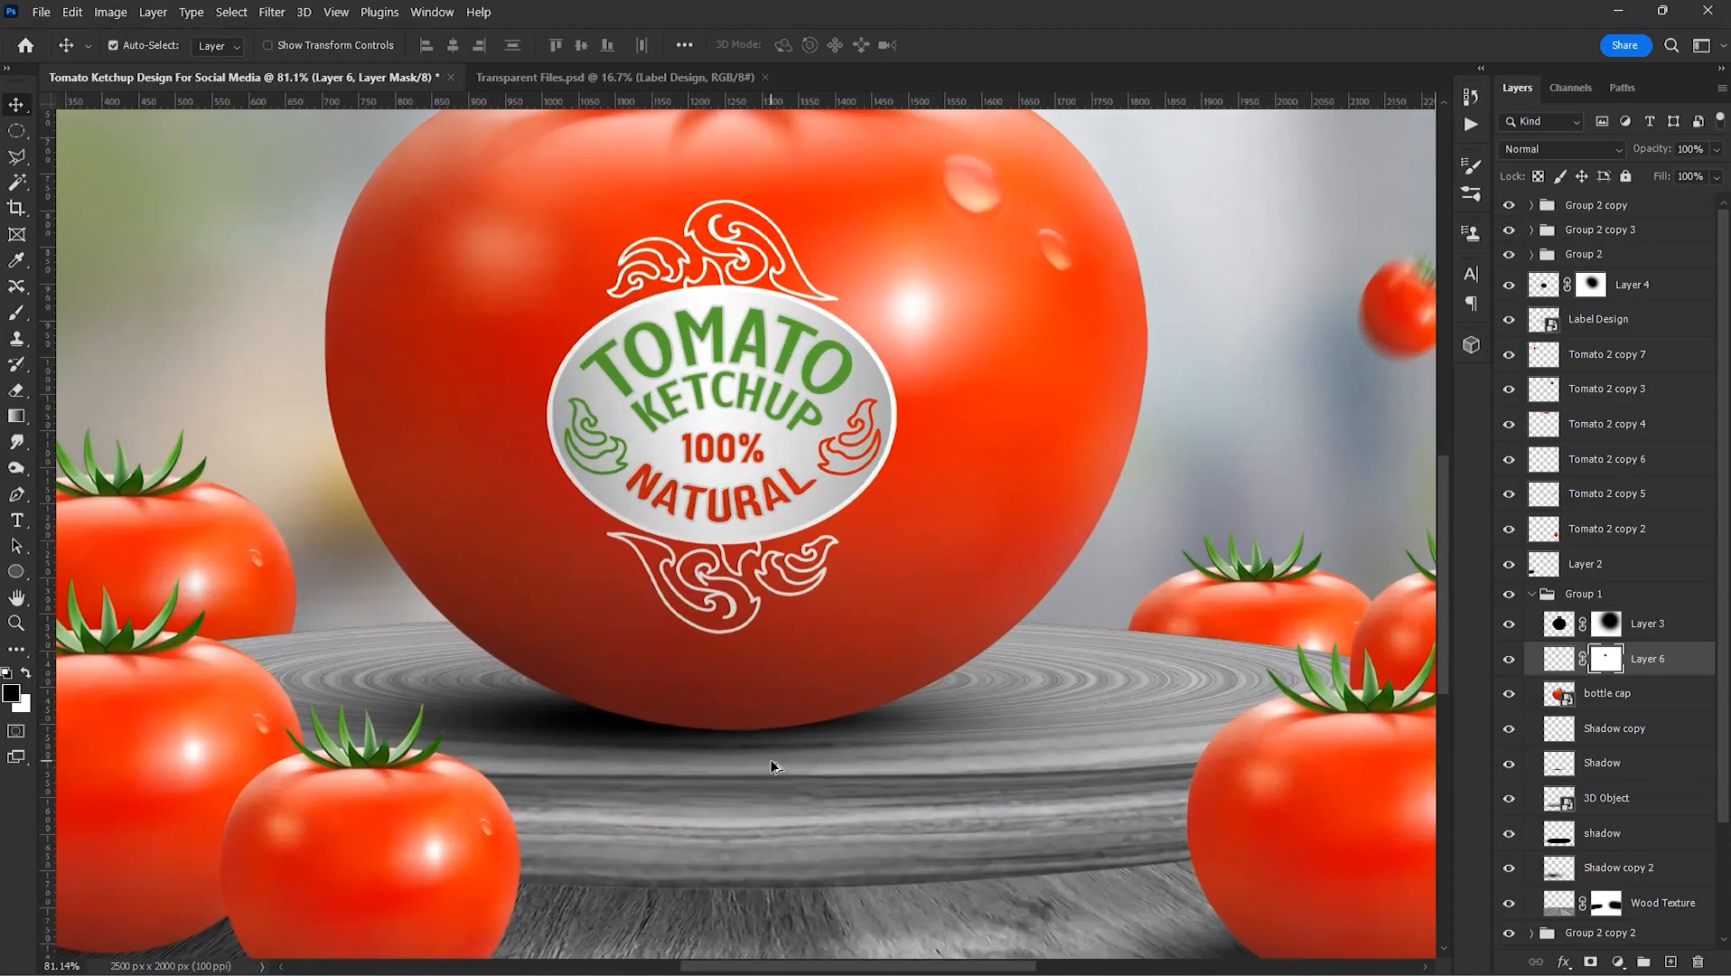
right_click(636, 731)
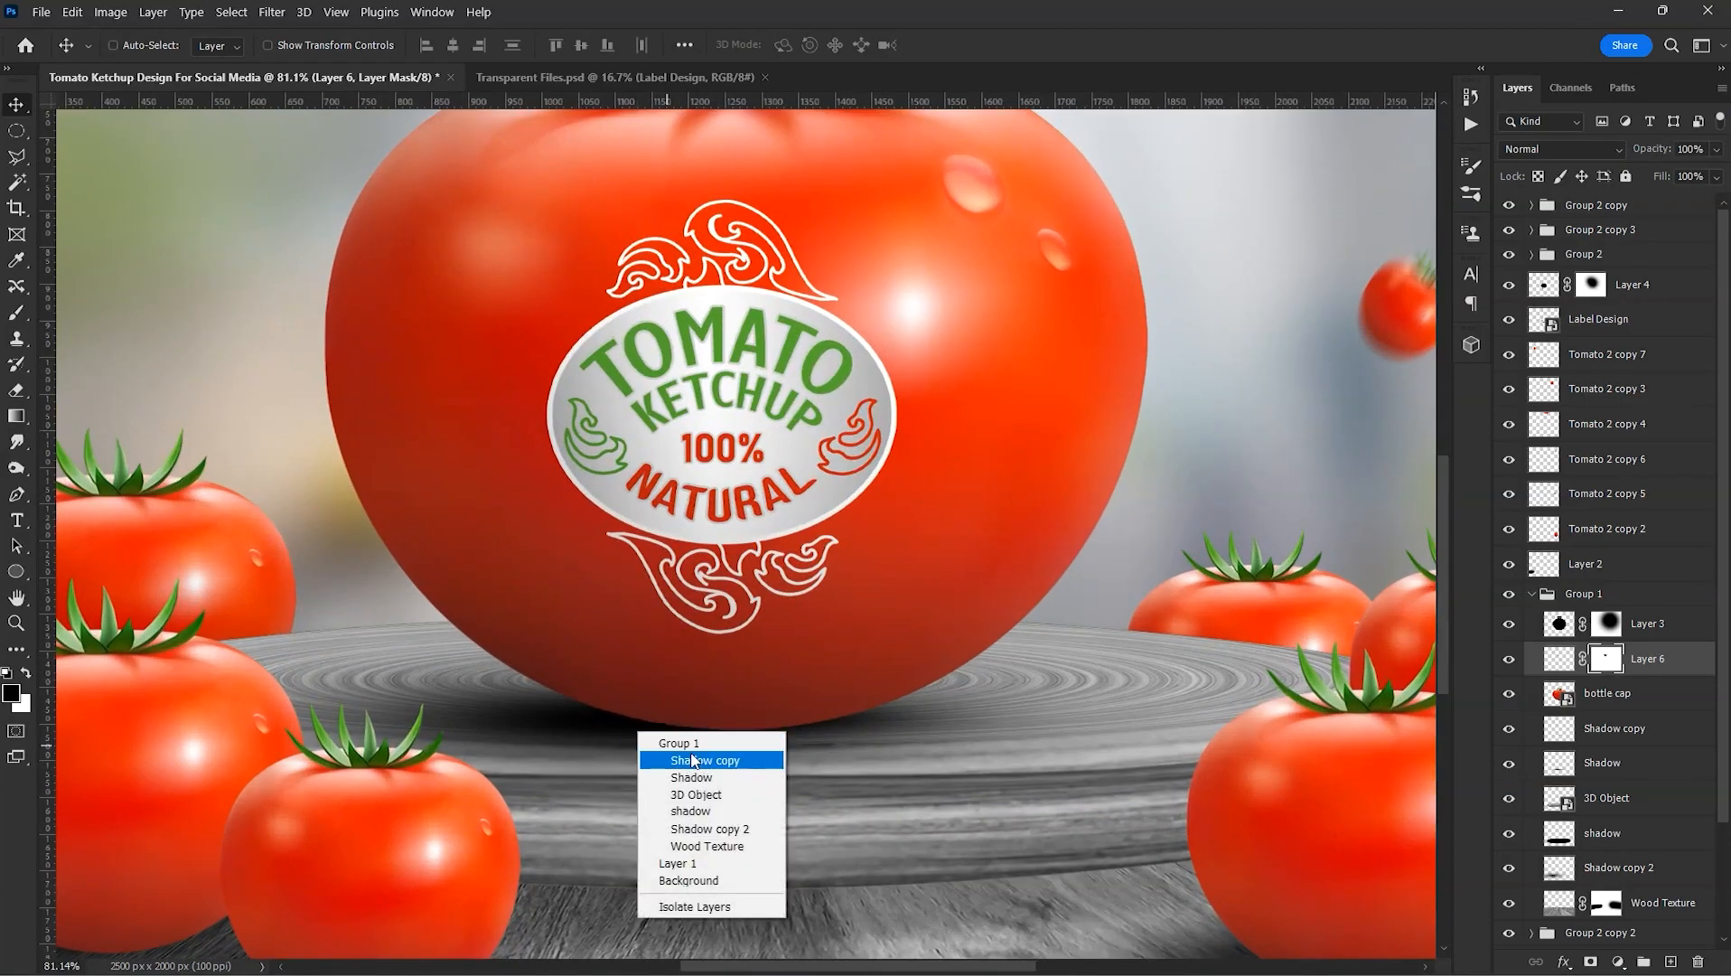
click(695, 759)
click(1507, 729)
click(1510, 730)
key(Down)
key(Down)
key(Down)
key(Down)
key(Down)
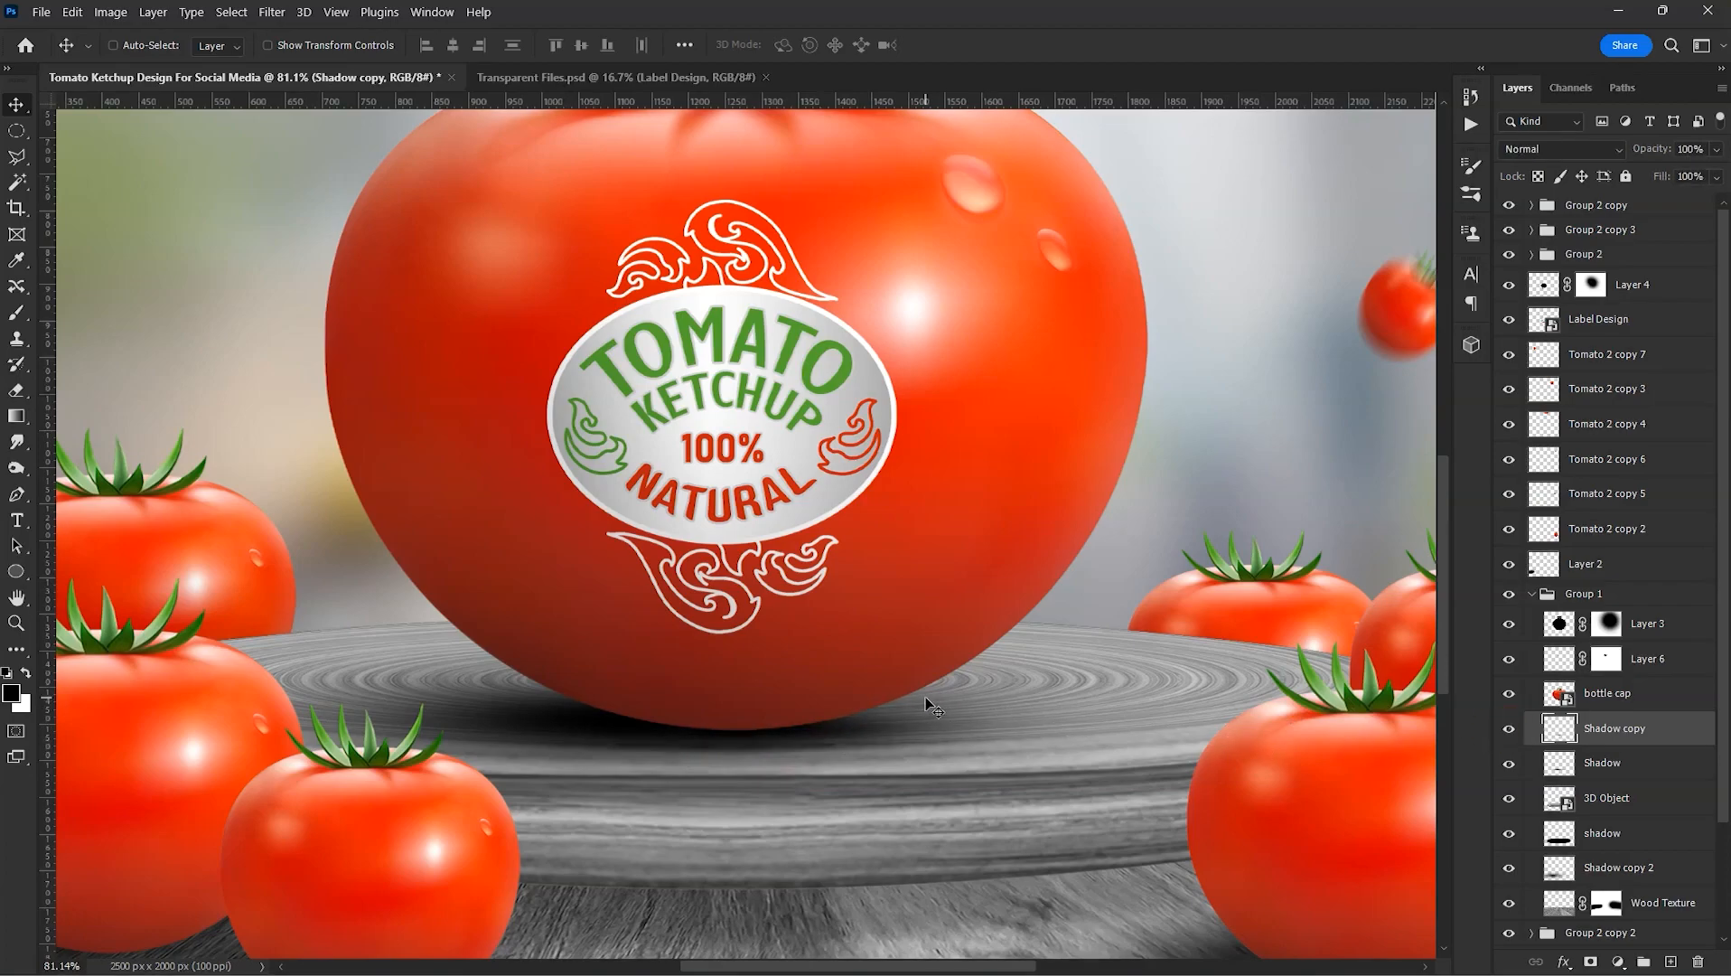
- Stretch the tomato bottle's Shadow copy to about 124% height, then extend it further at its lower right corner
key(ctrl+t)
drag(777, 699, 777, 682)
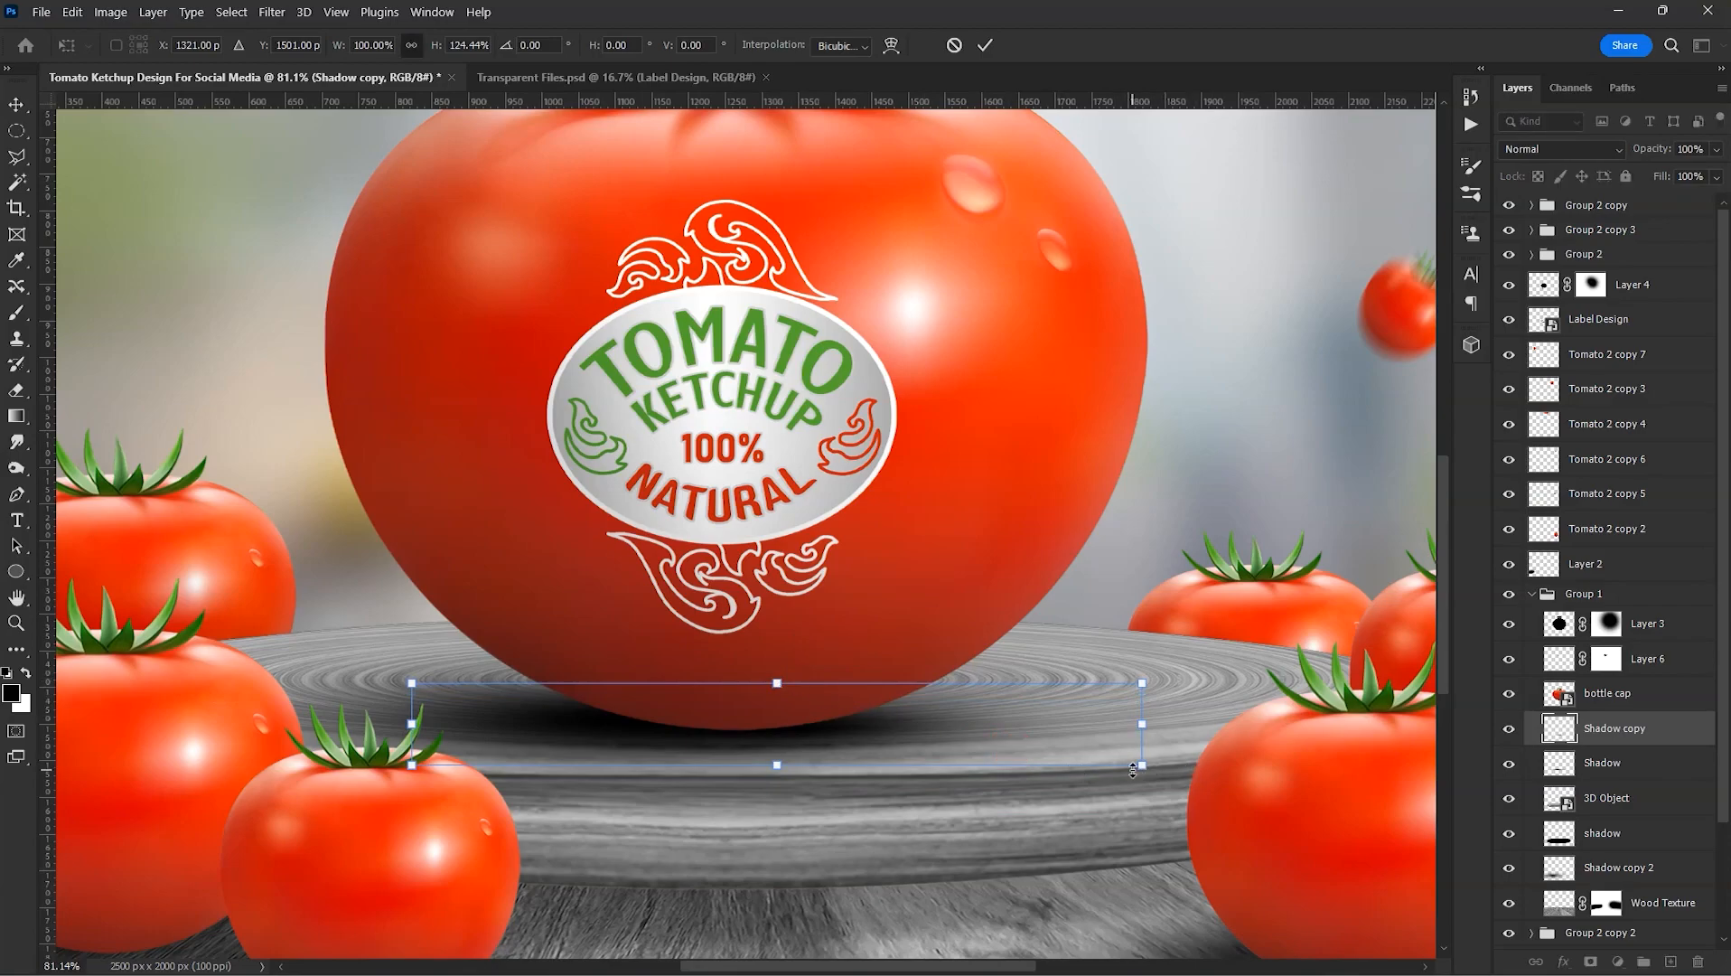
drag(1141, 765, 1186, 770)
key(Return)
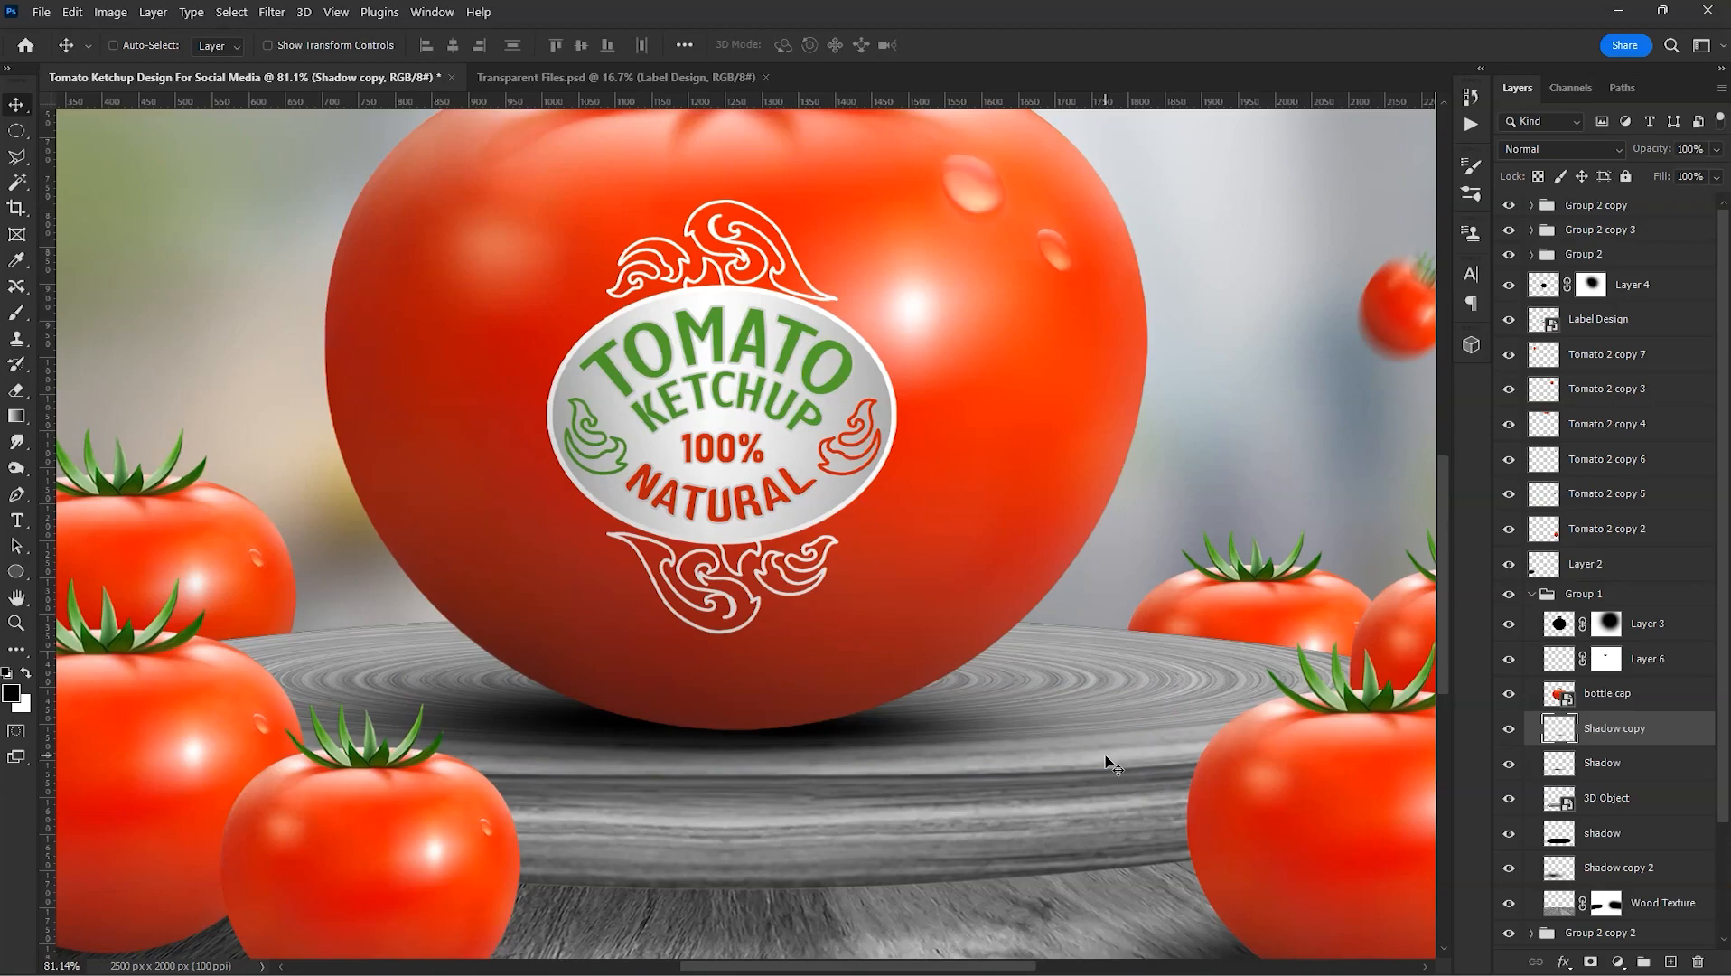
key(ctrl+0)
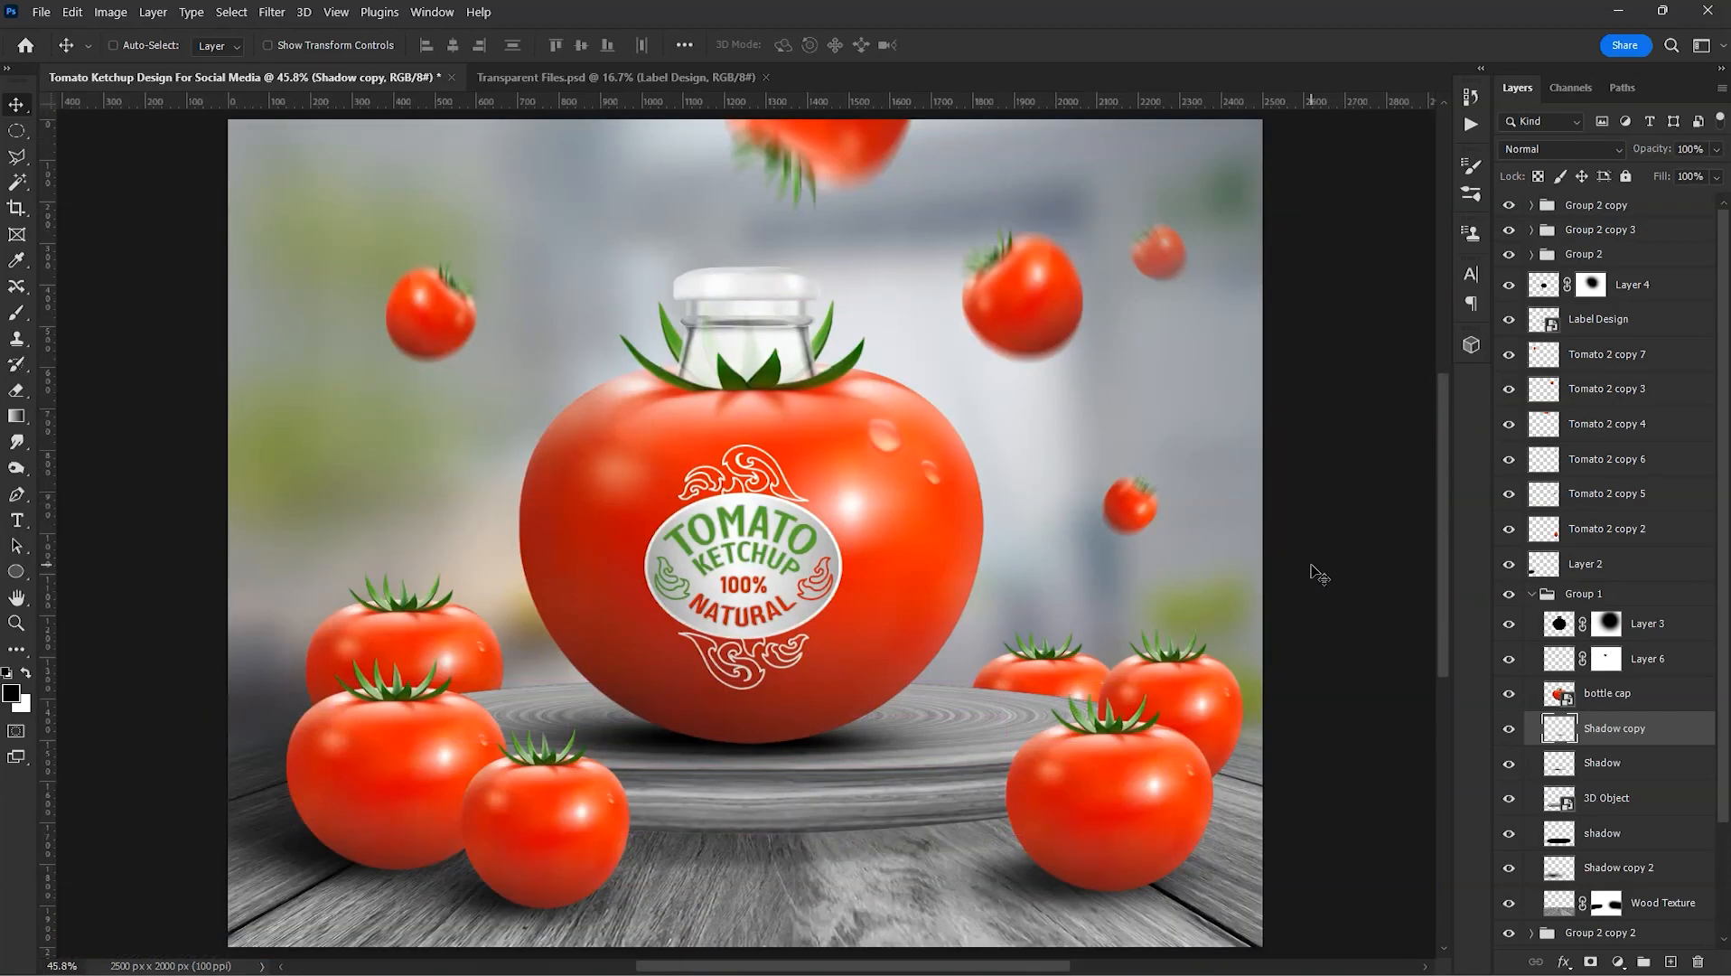
- Collapse Group 1 and group all layers from Layer 1 up to Group 2 copy
click(1533, 594)
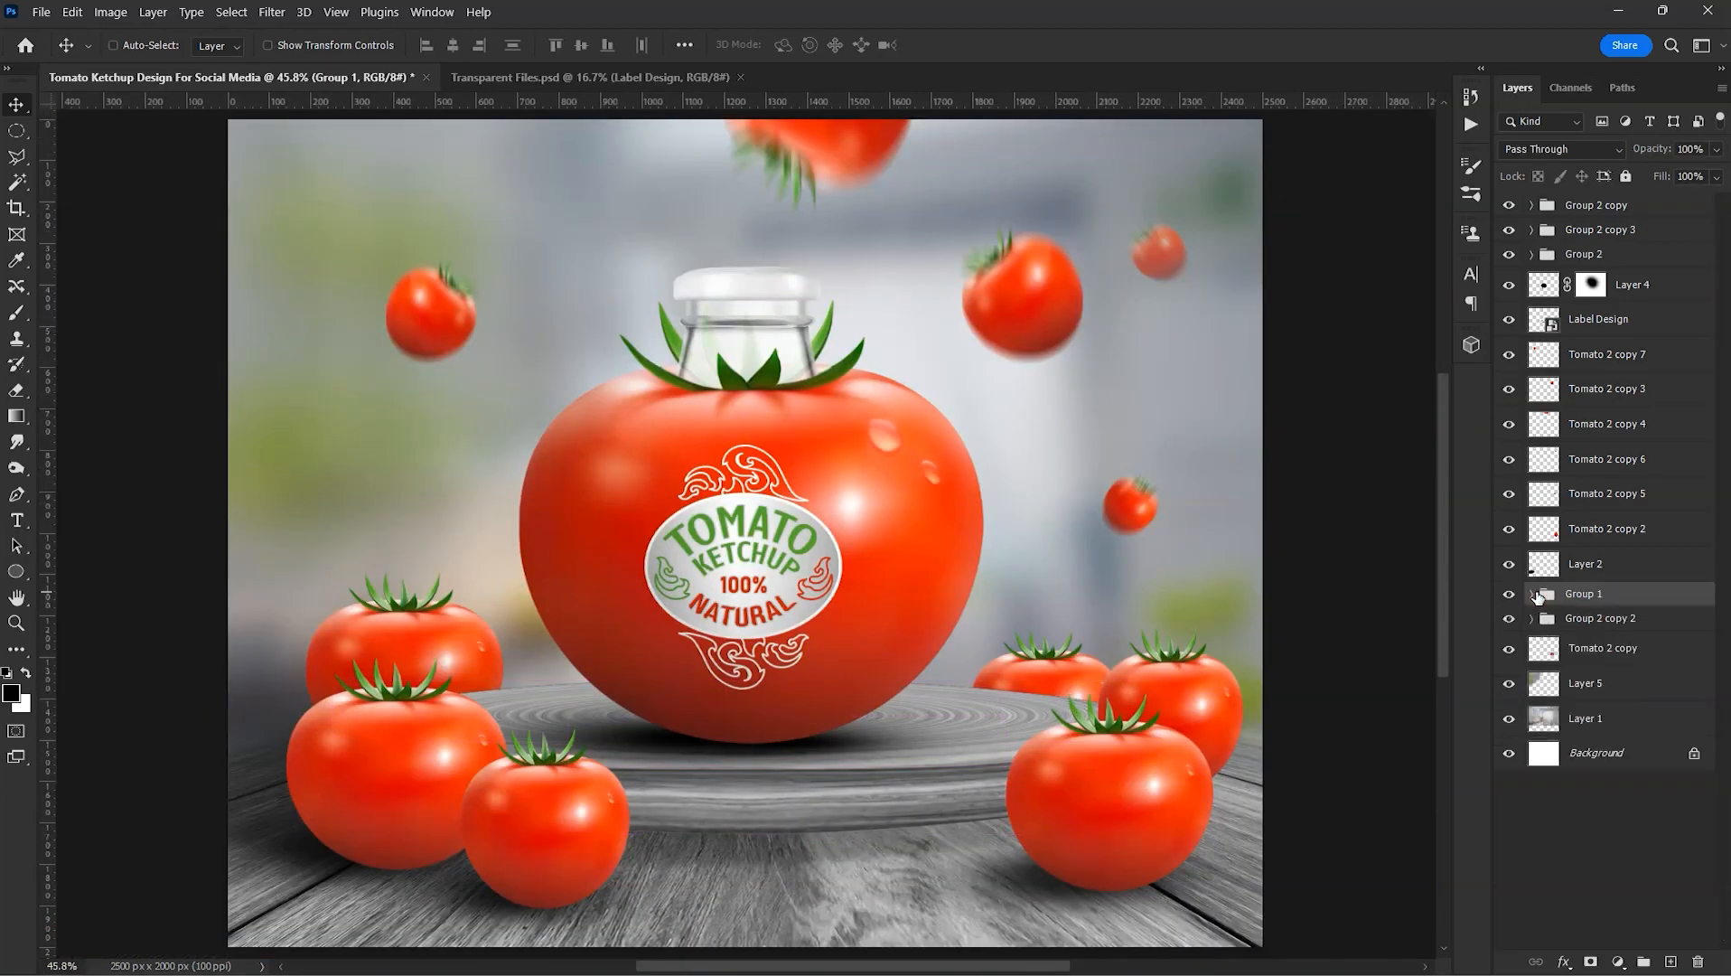
click(1591, 719)
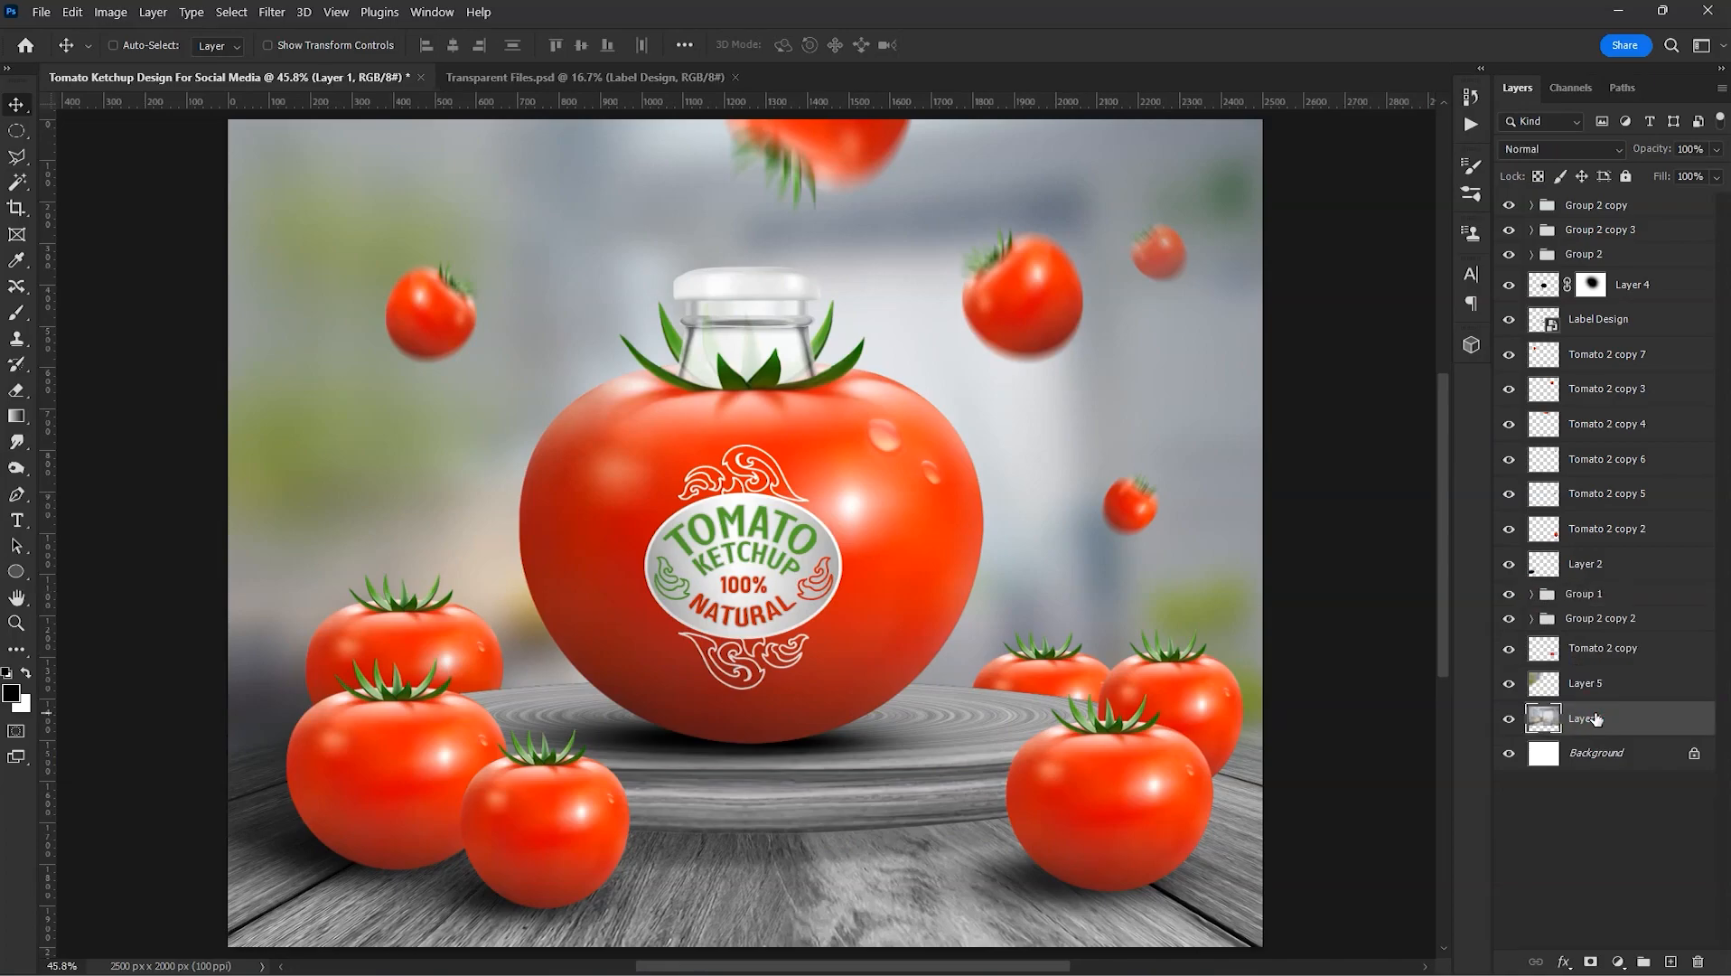
scroll(1609, 681, up, 3)
scroll(1608, 681, down, 4)
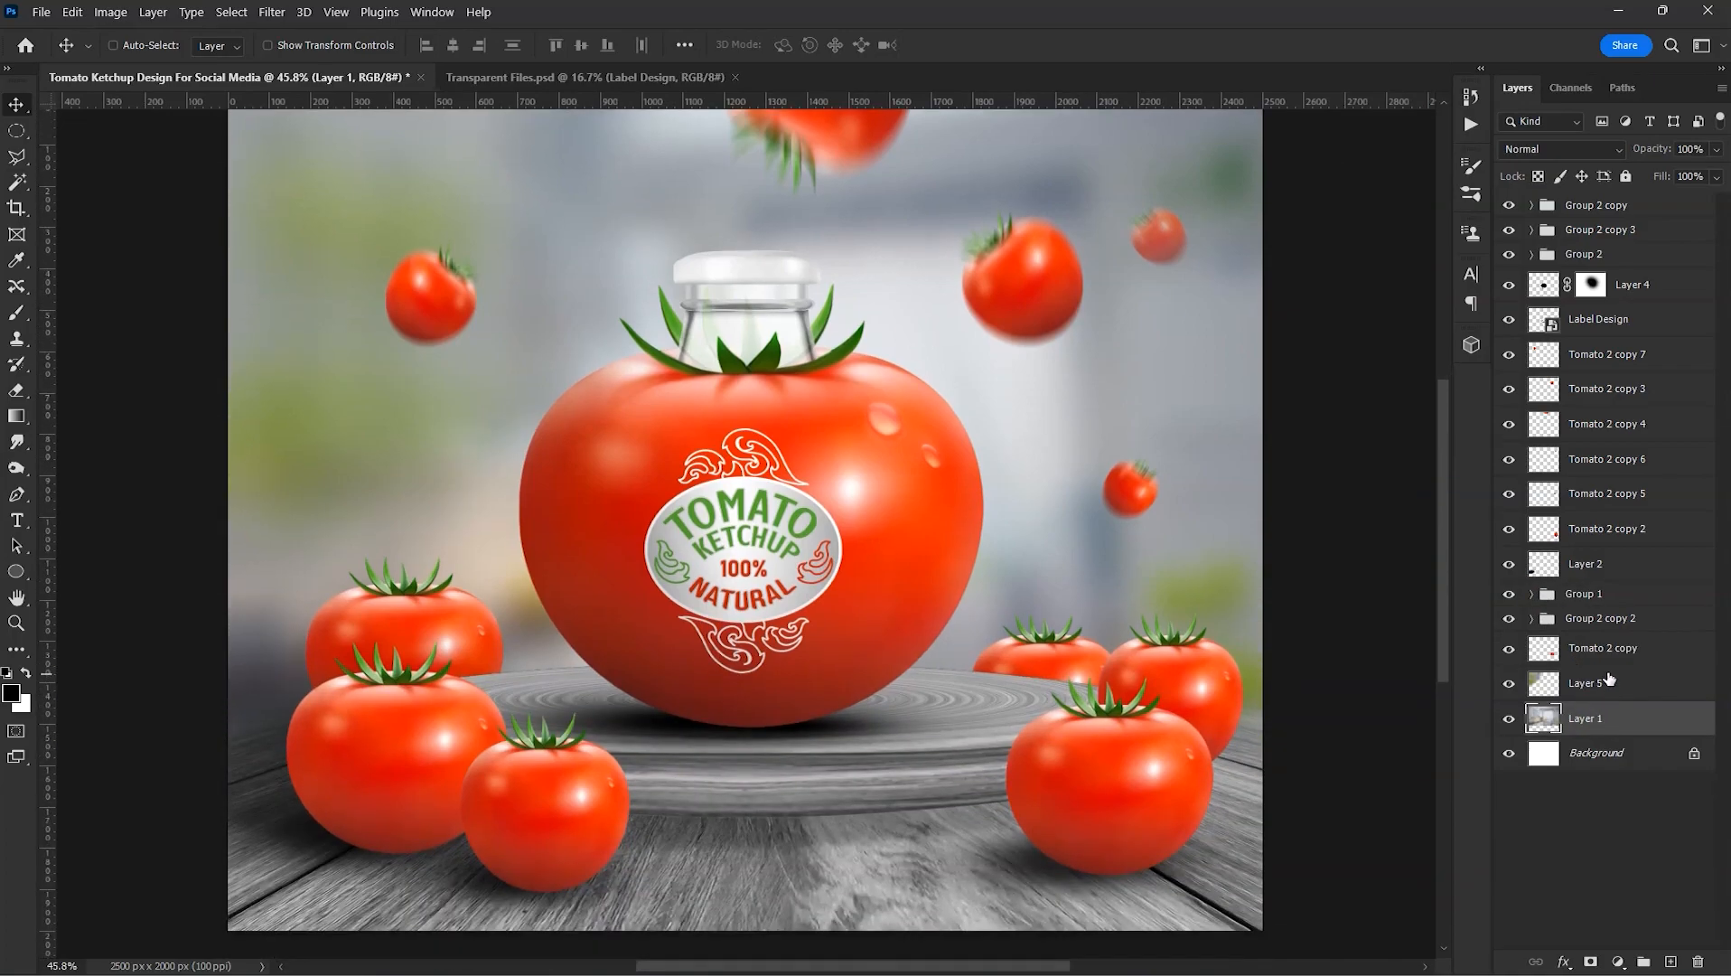
shift+click(1642, 213)
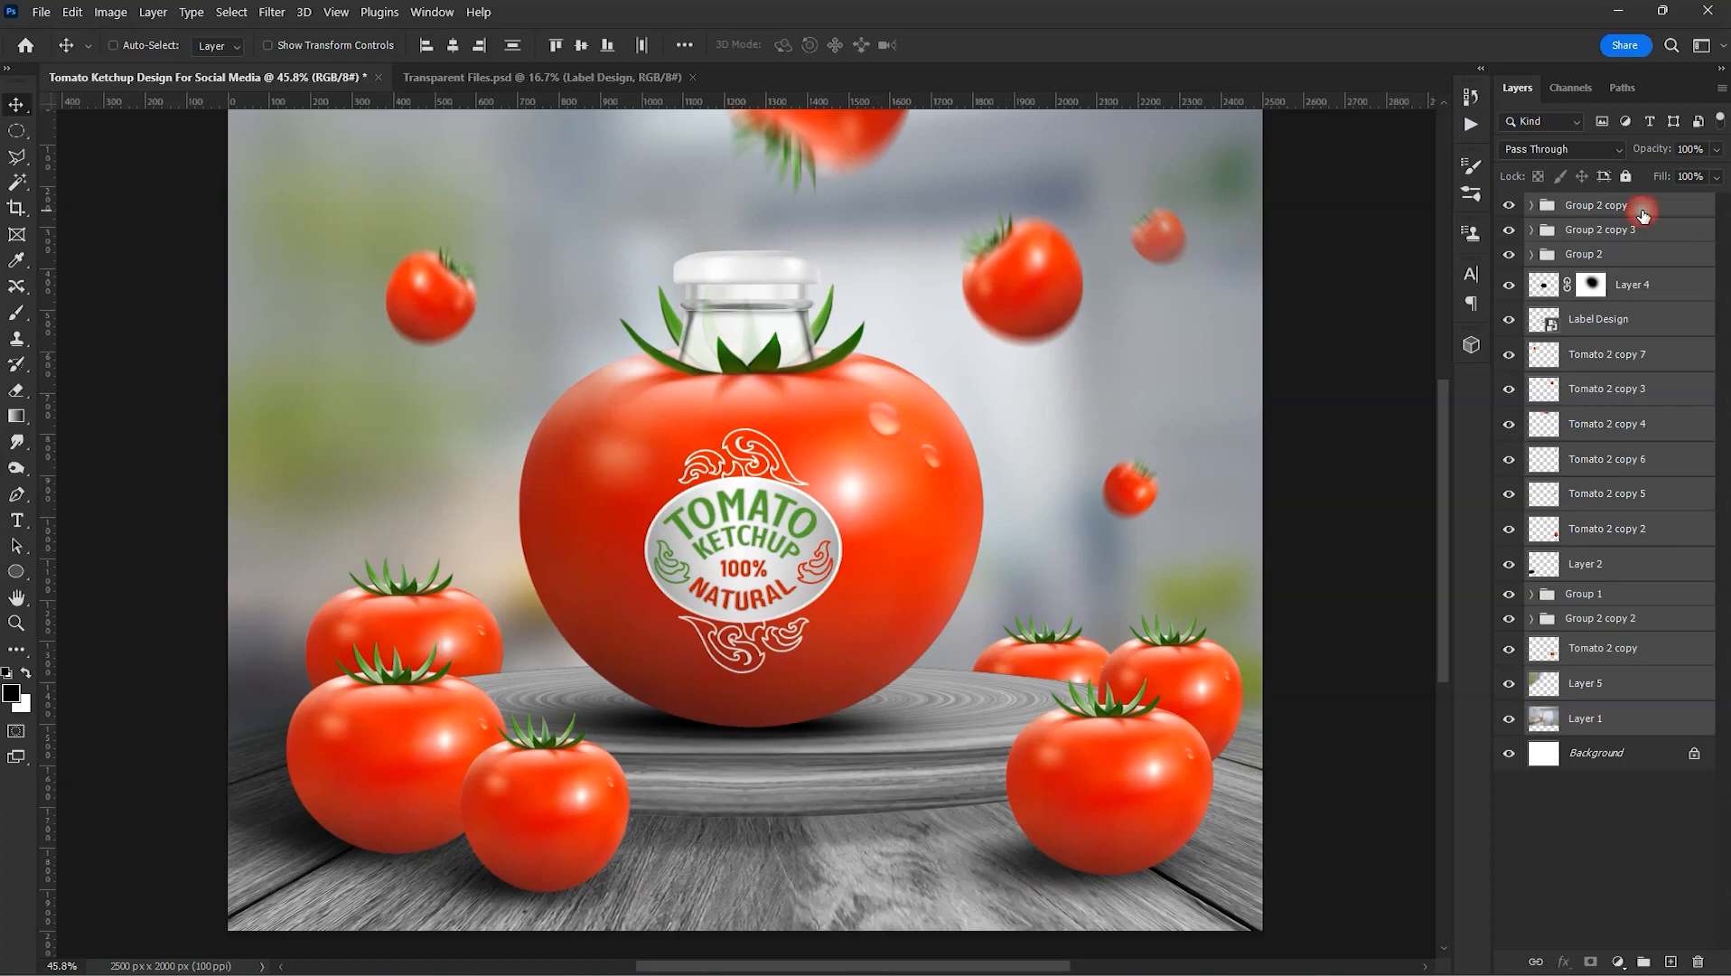
key(ctrl+g)
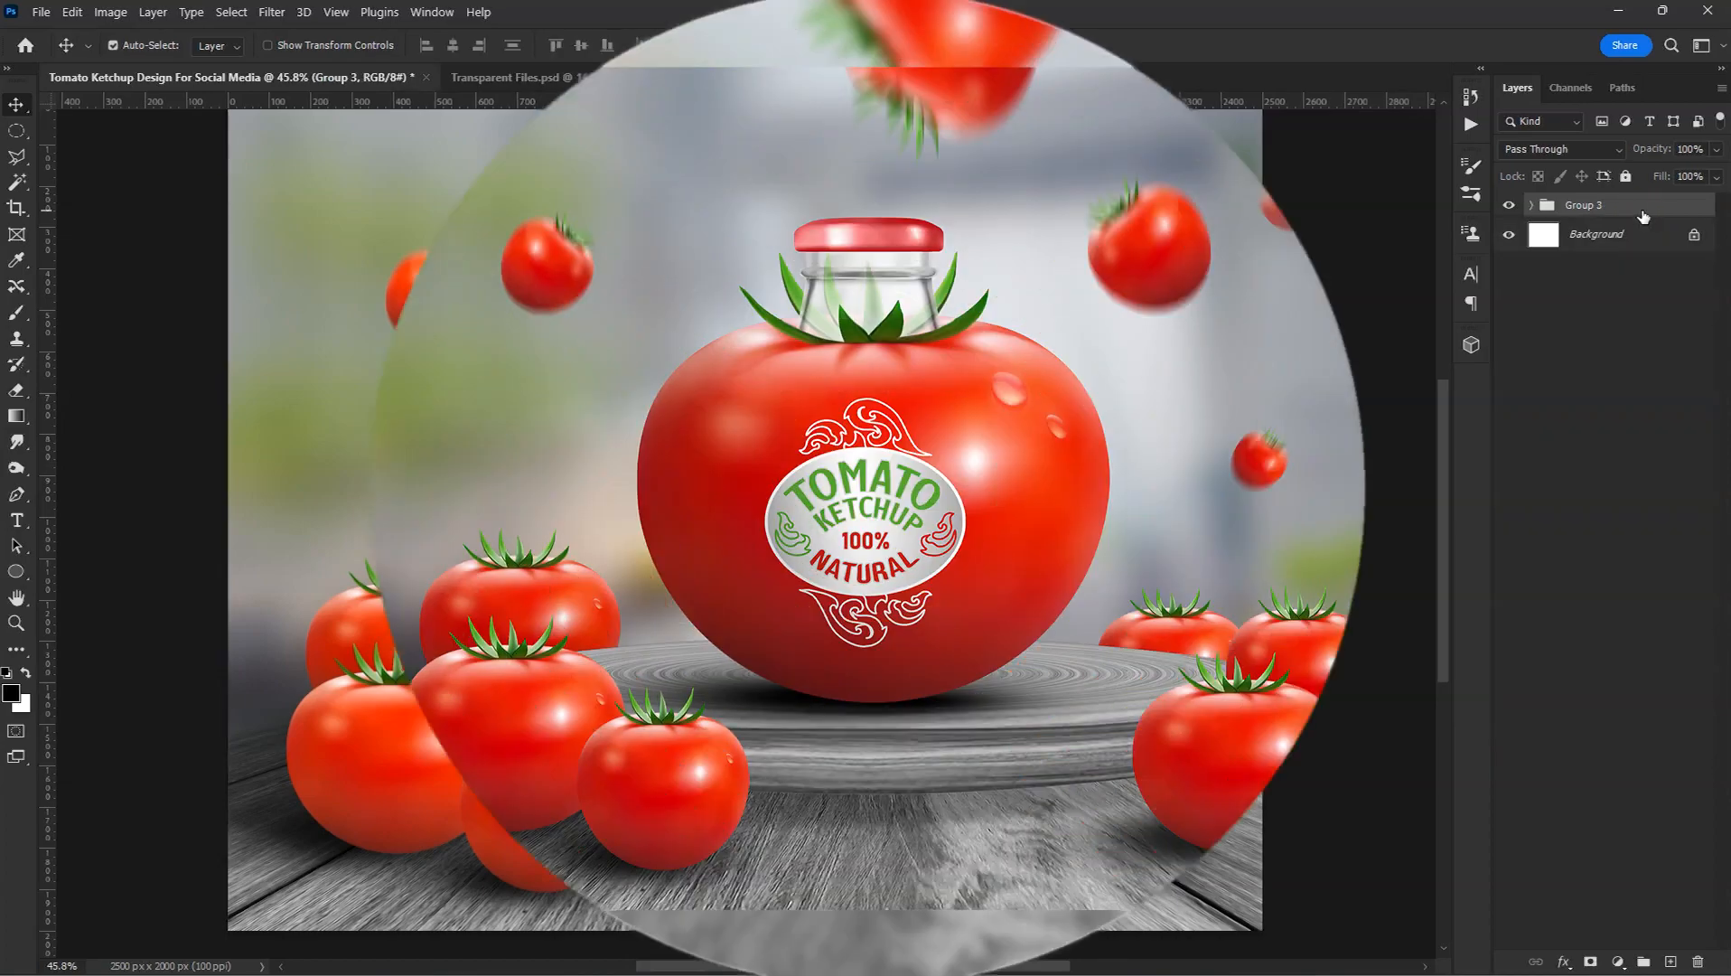